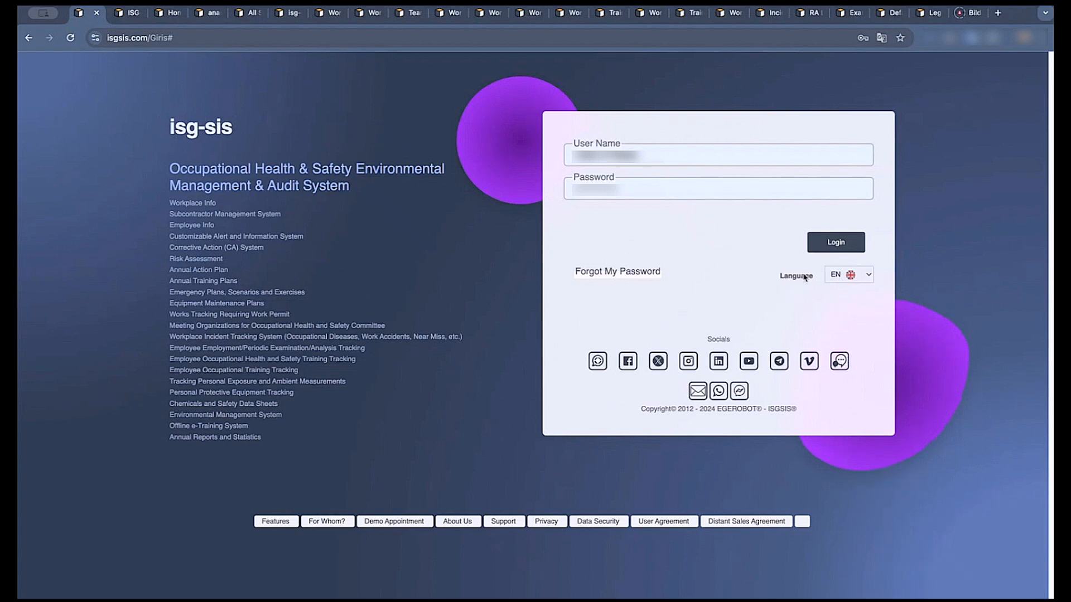
Switch the login page language to PT and back to EN.
click(836, 275)
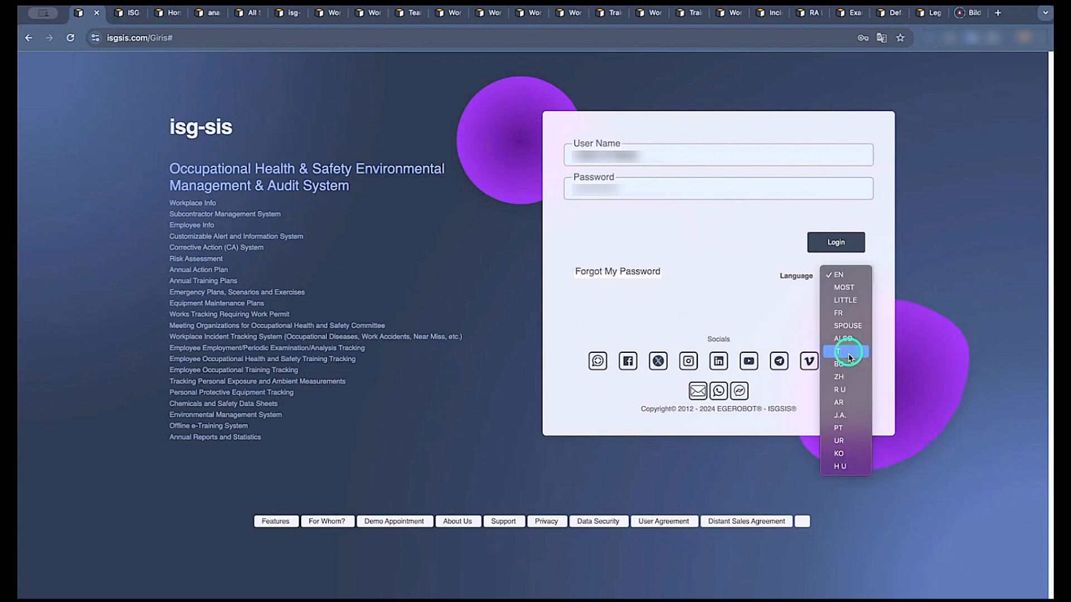
click(843, 427)
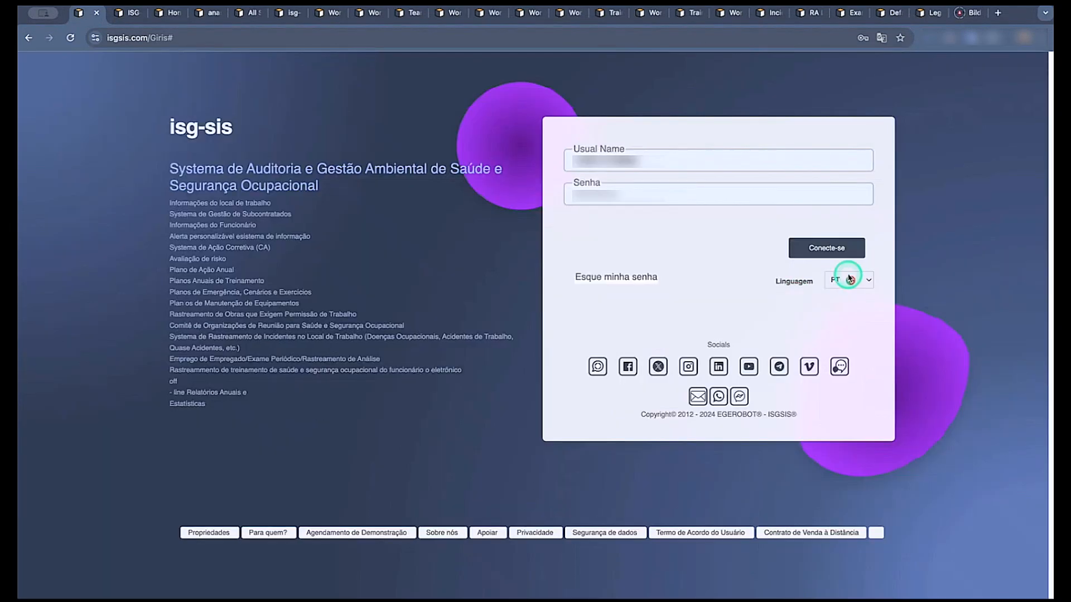
click(851, 280)
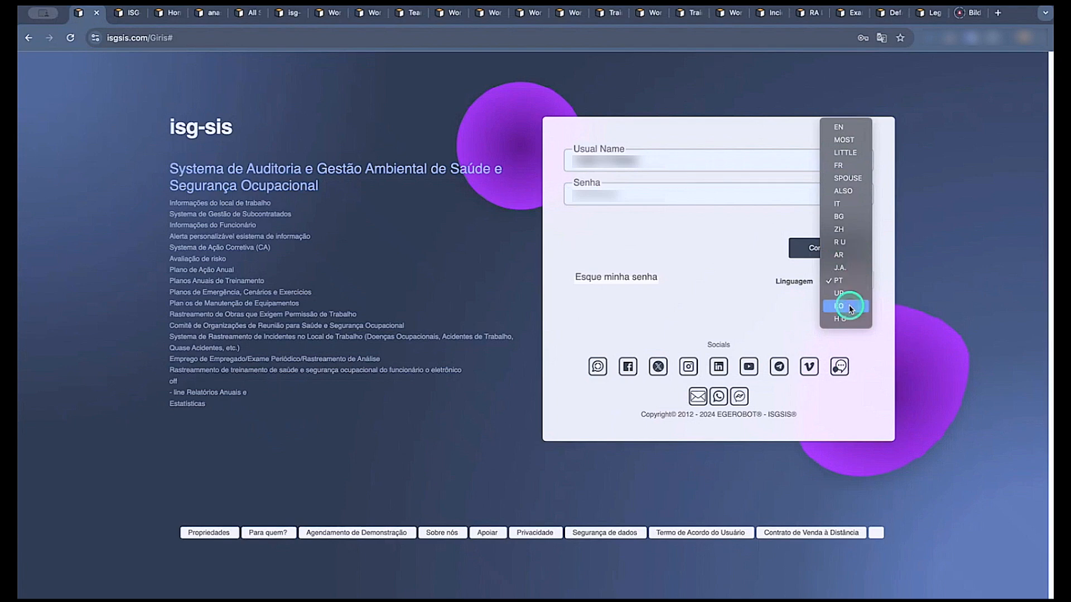
click(846, 127)
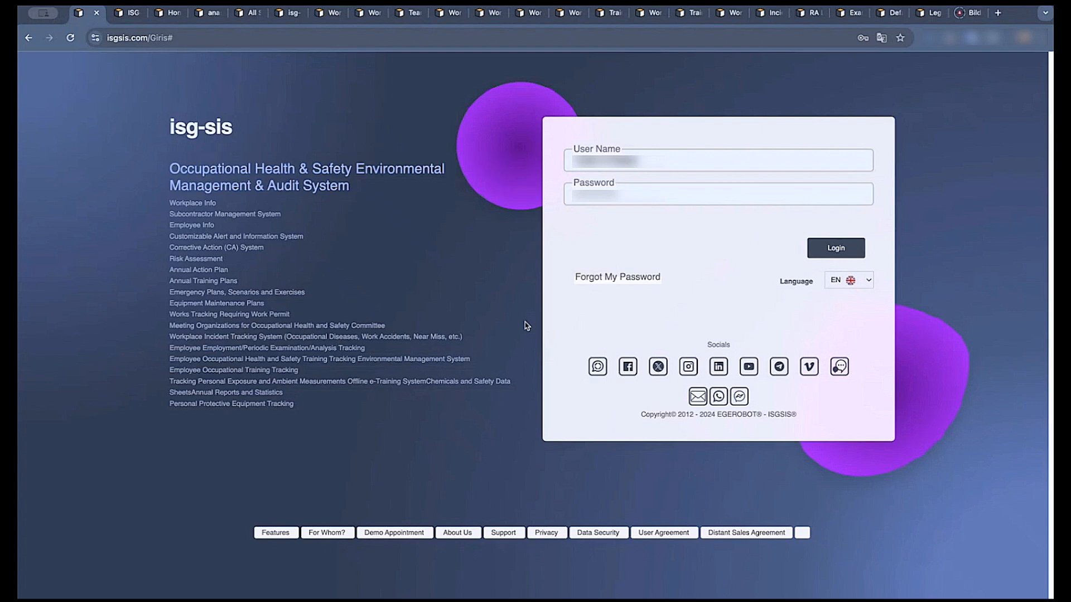
Look through the role-specific home pages open in the browser, covering the subcontractor representative and employee accounts.
click(128, 17)
click(249, 14)
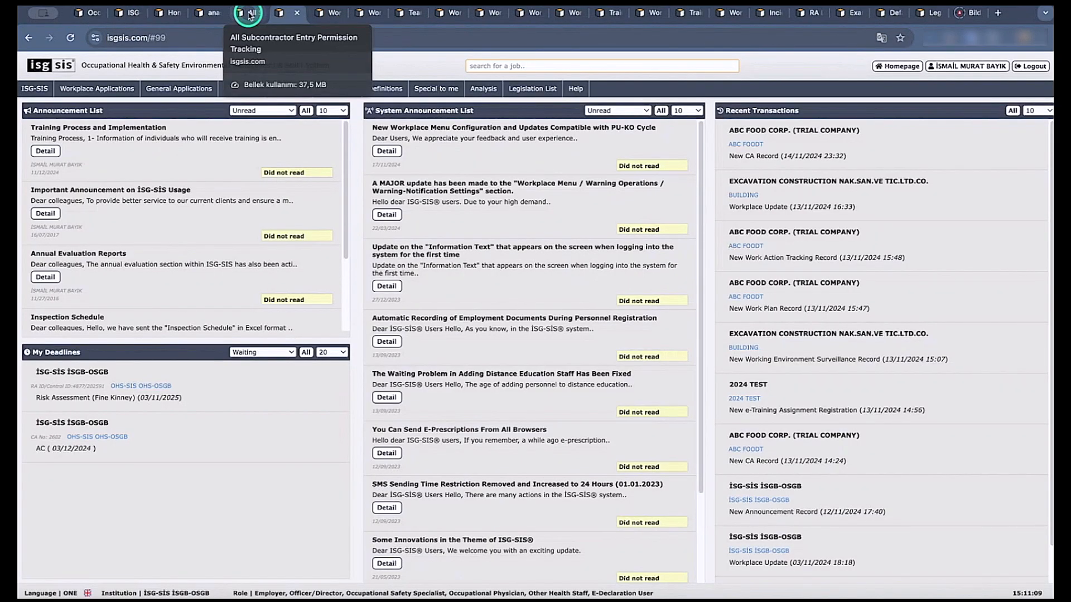
click(249, 15)
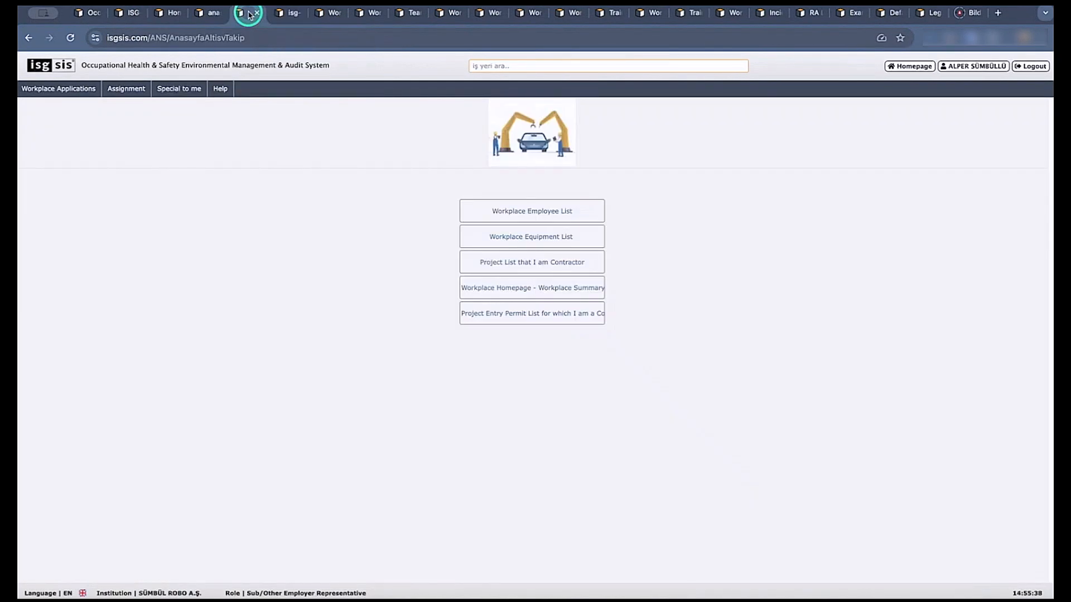
click(216, 13)
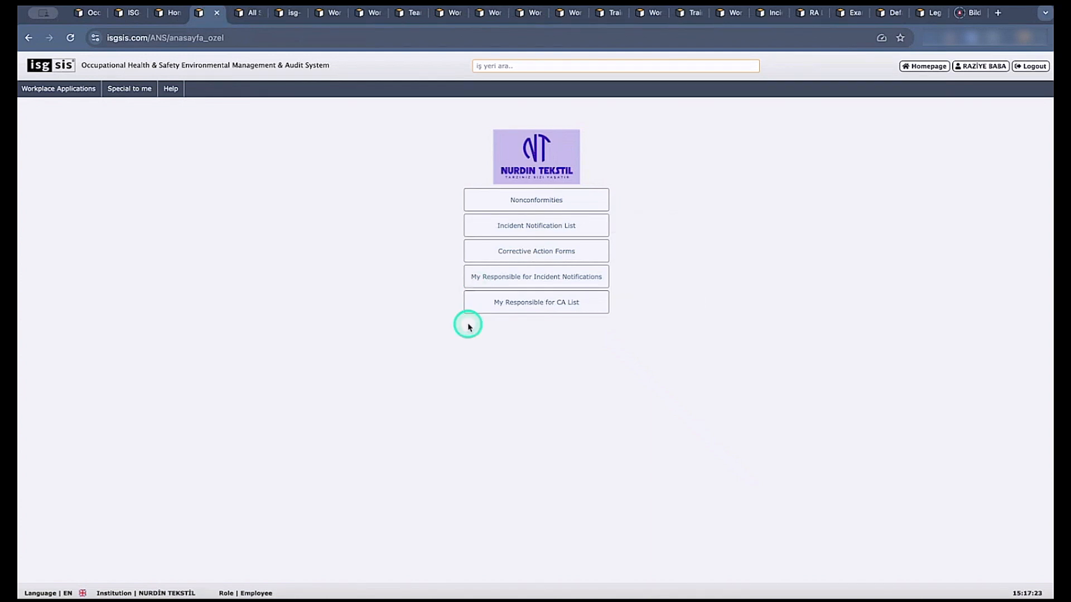
click(172, 17)
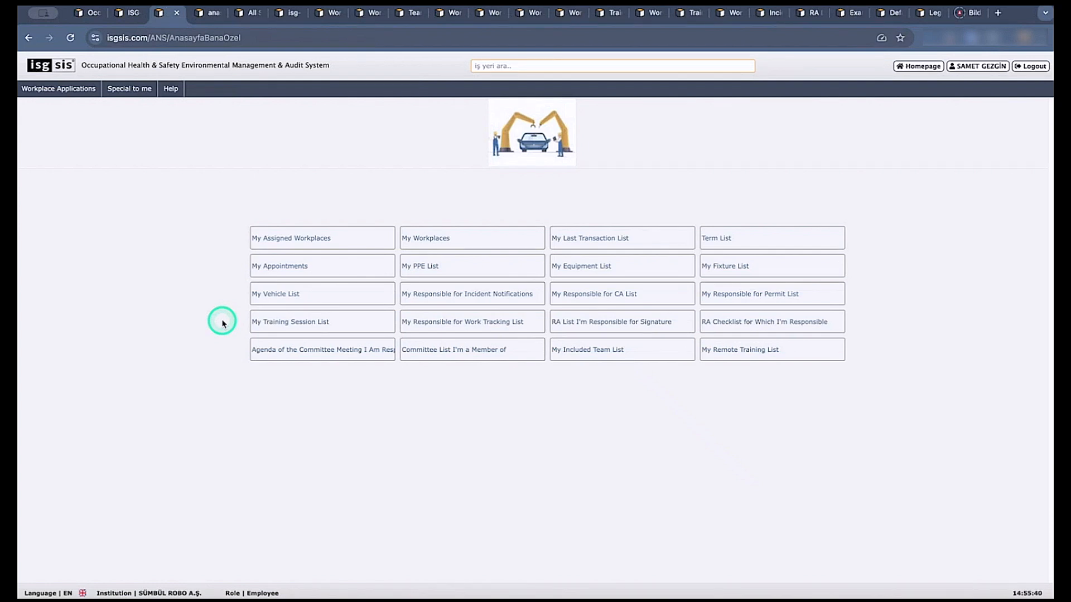
Open the employee Clarification Text page and read through the personal data information.
click(129, 15)
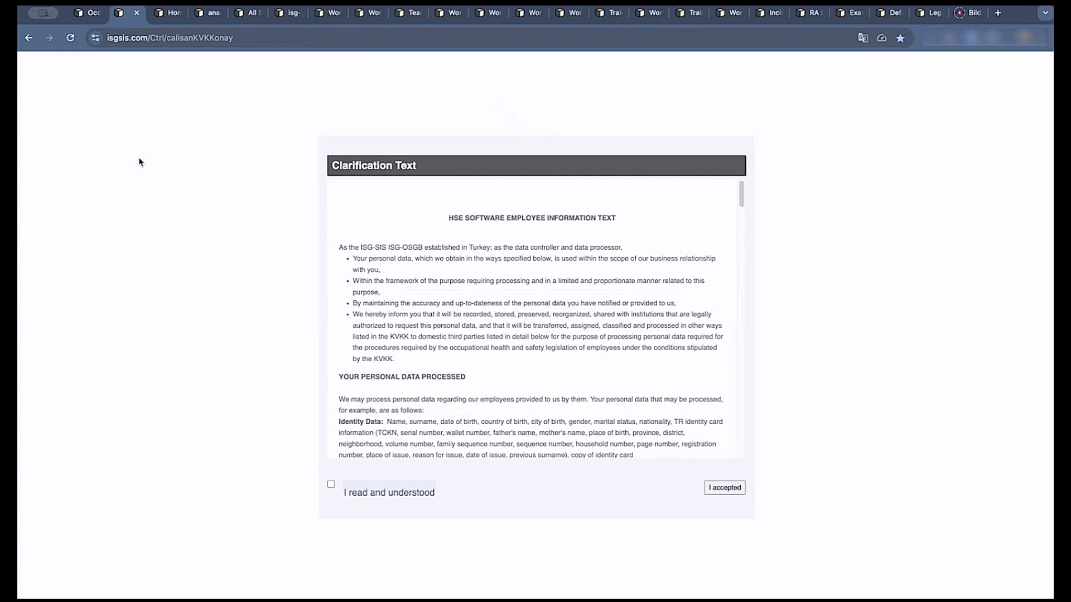
click(483, 309)
scroll(483, 309, down, 2)
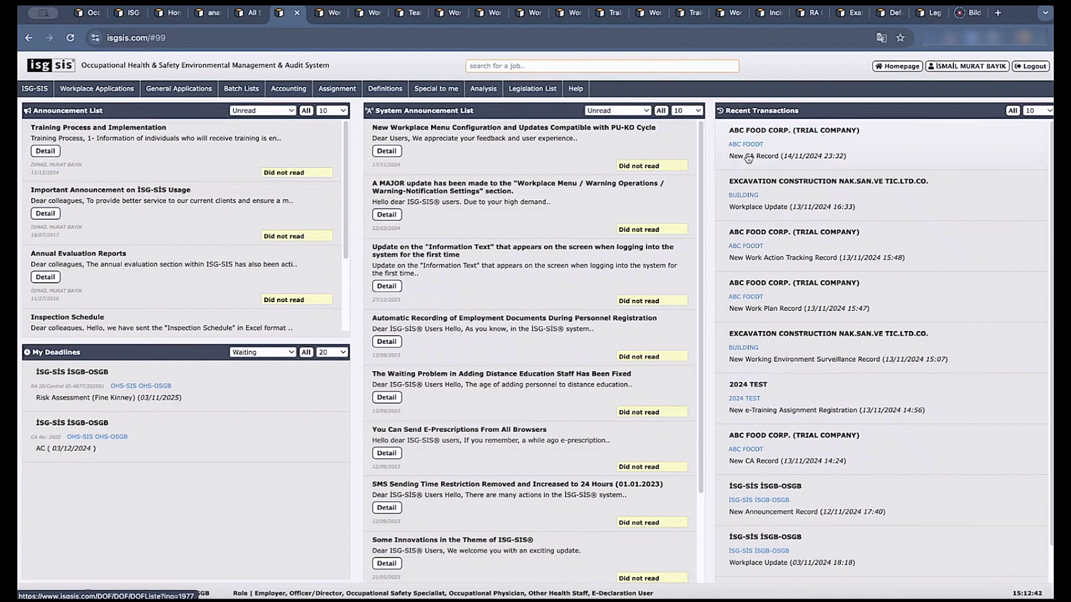
Read the details of the system announcement "New Workplace Menu Configuration and Updates Compatible with PU-KO Cycle" and close it.
click(747, 159)
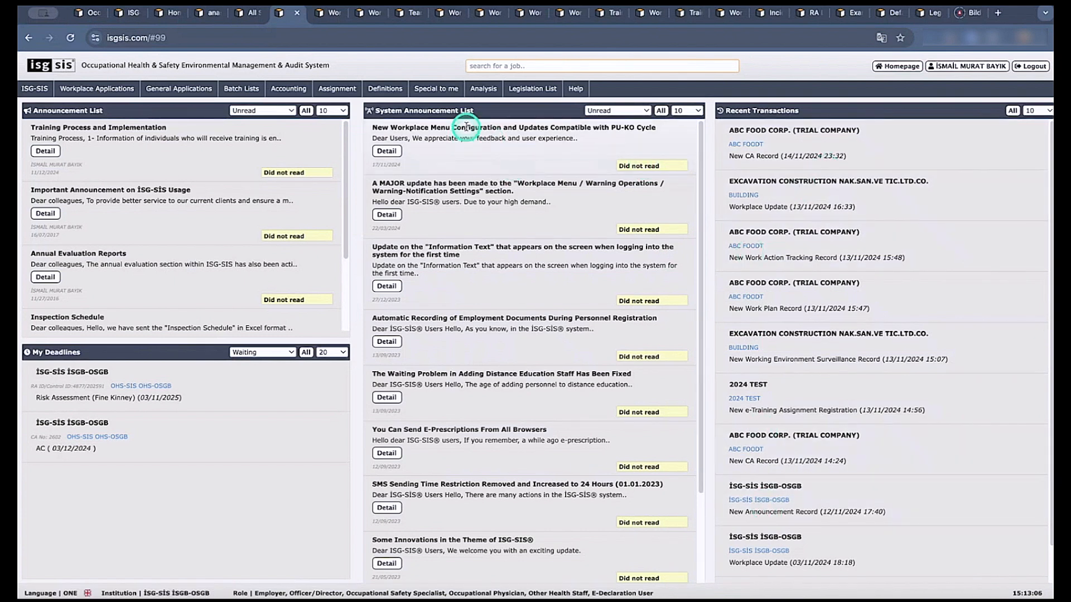
click(386, 150)
scroll(474, 384, down, 6)
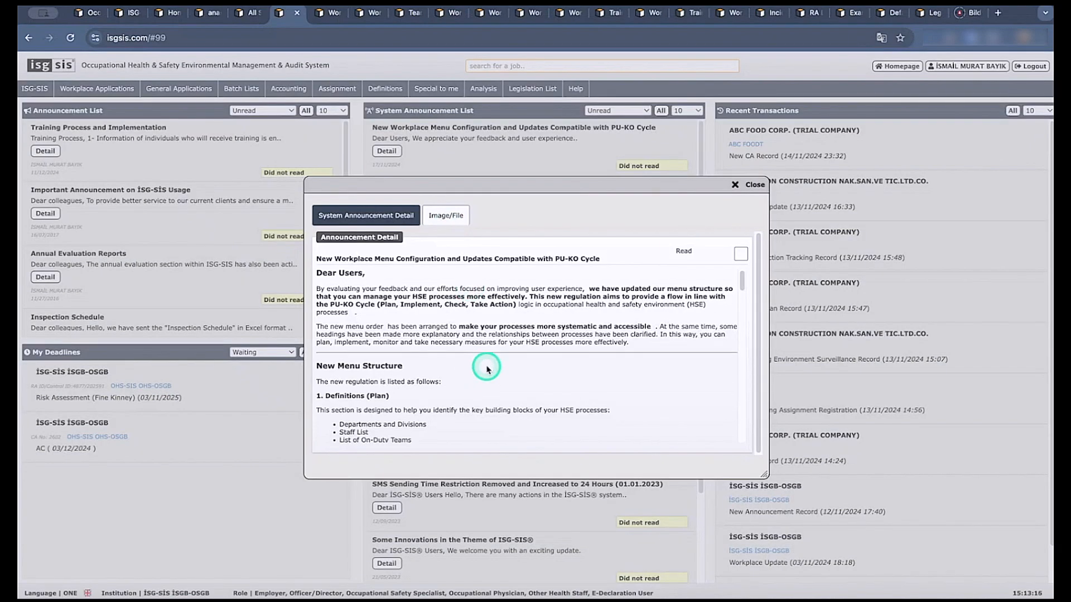
scroll(487, 369, down, 4)
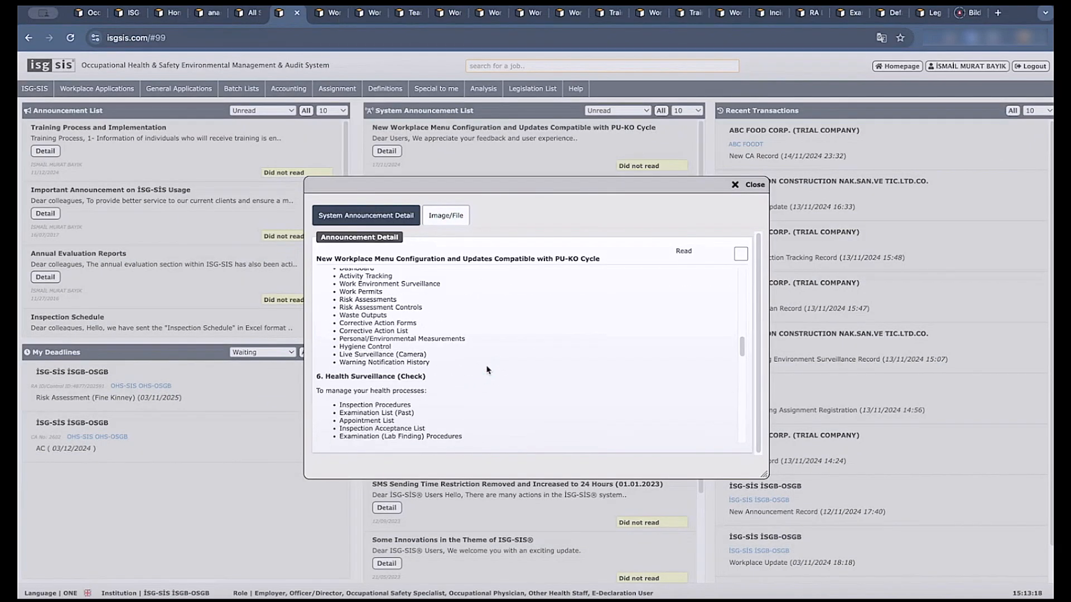
scroll(487, 369, up, 12)
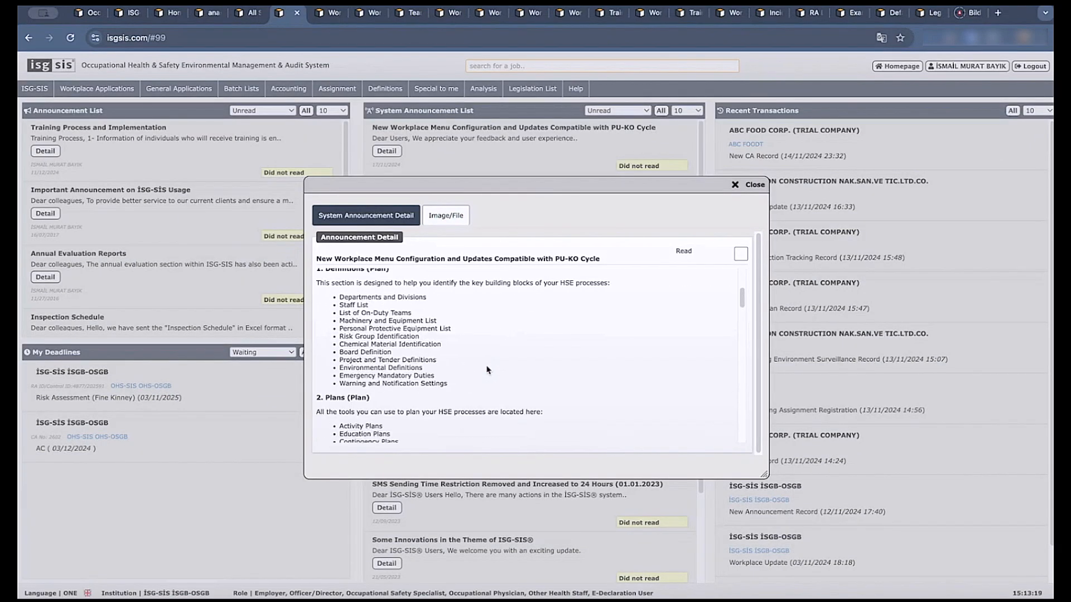
click(752, 185)
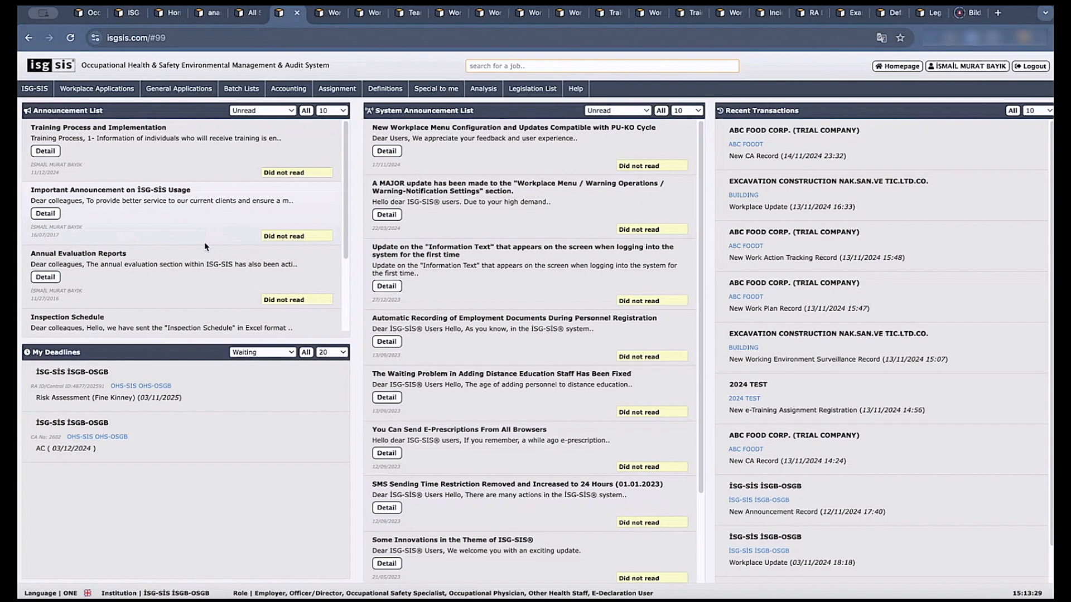
View the "Training Process and Implementation" announcement, close it, and check the read-status filter choices of the Announcement List.
click(45, 151)
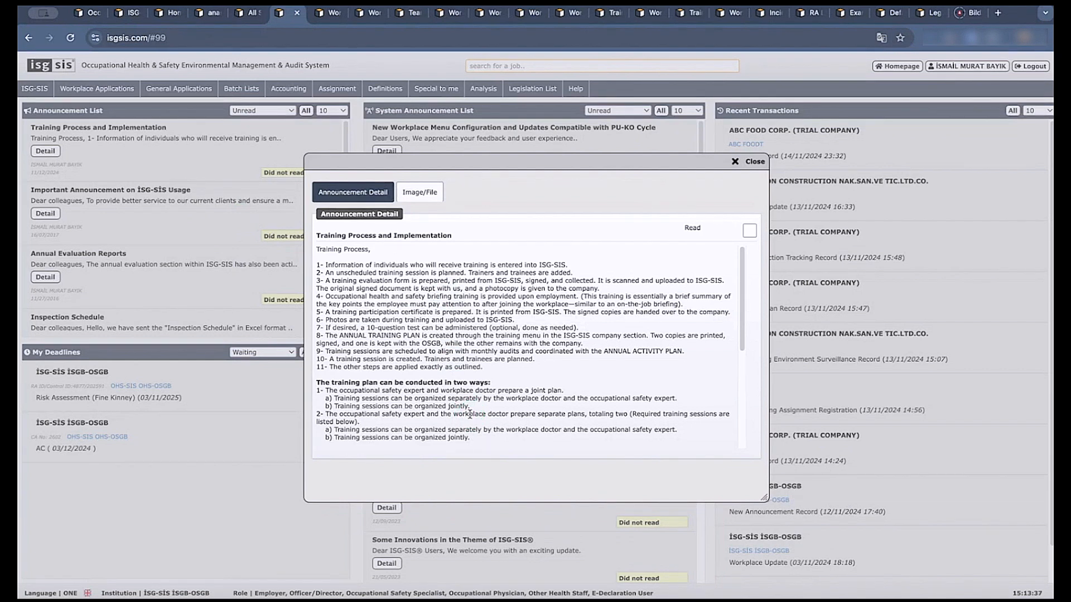
click(750, 230)
click(750, 161)
click(283, 114)
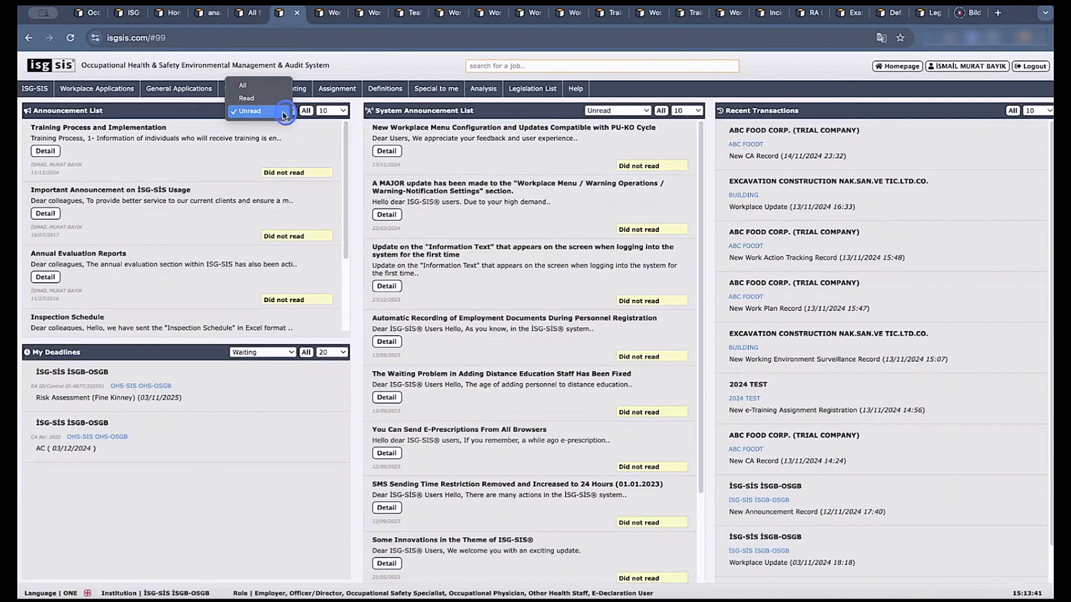
click(300, 149)
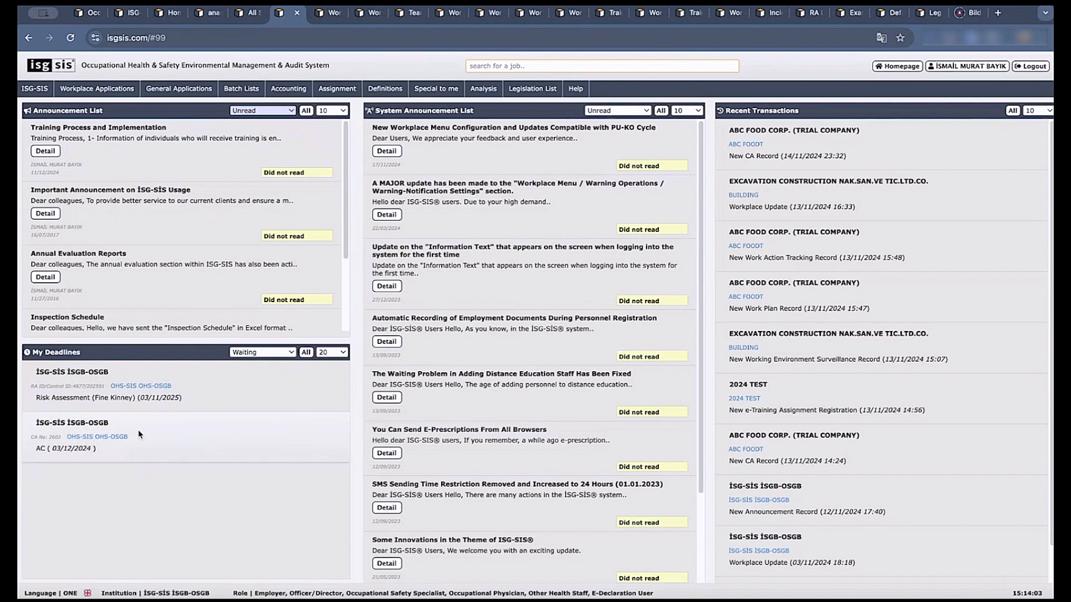
Examine the "Special to me" options for appointments, trainings, assignment lists and personal responsibilities.
click(436, 91)
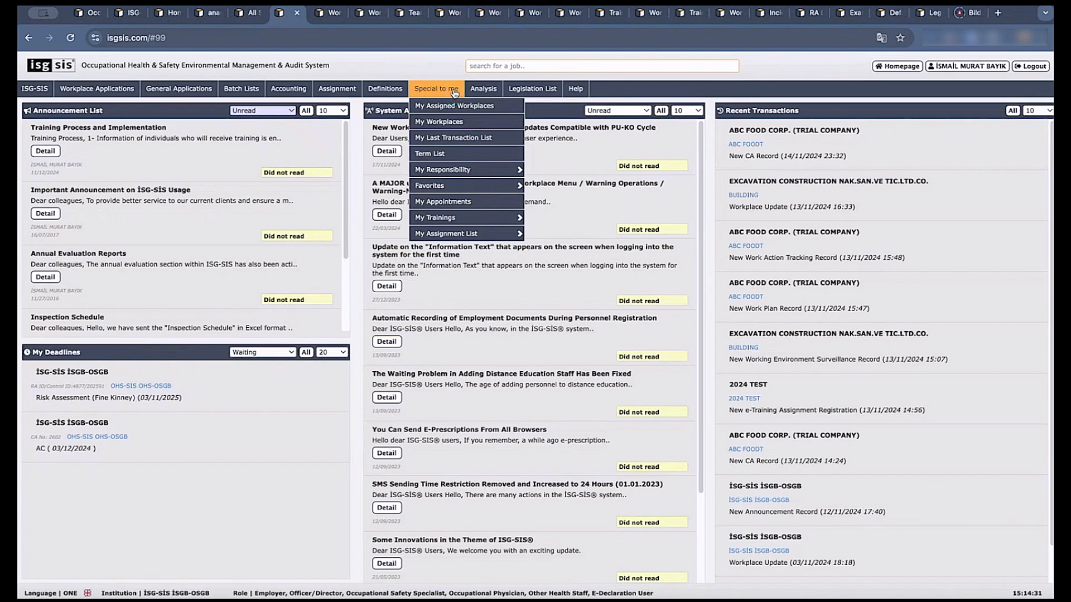
click(440, 200)
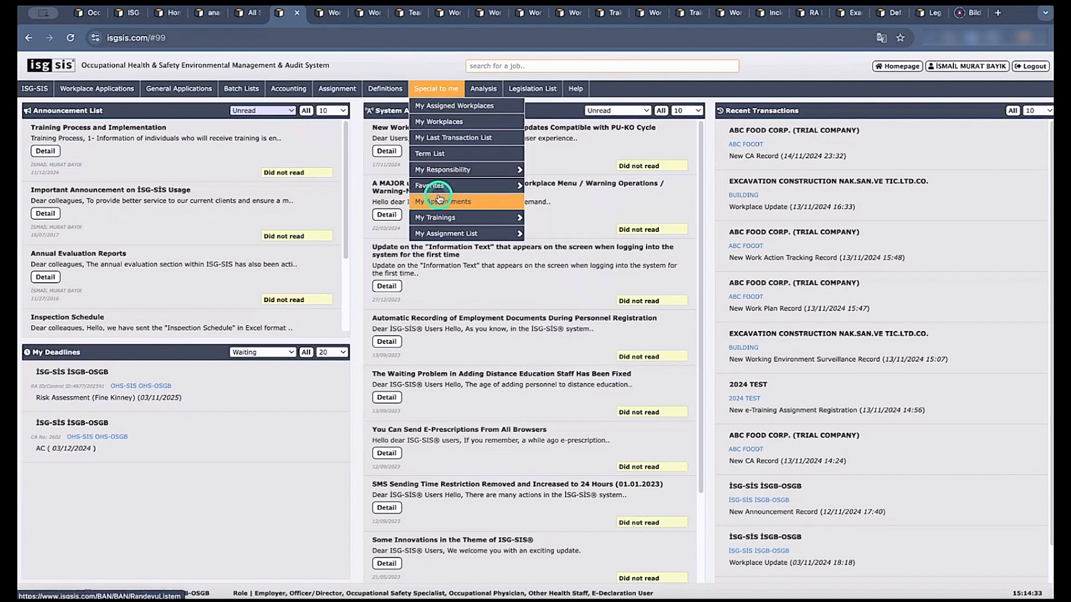
click(445, 217)
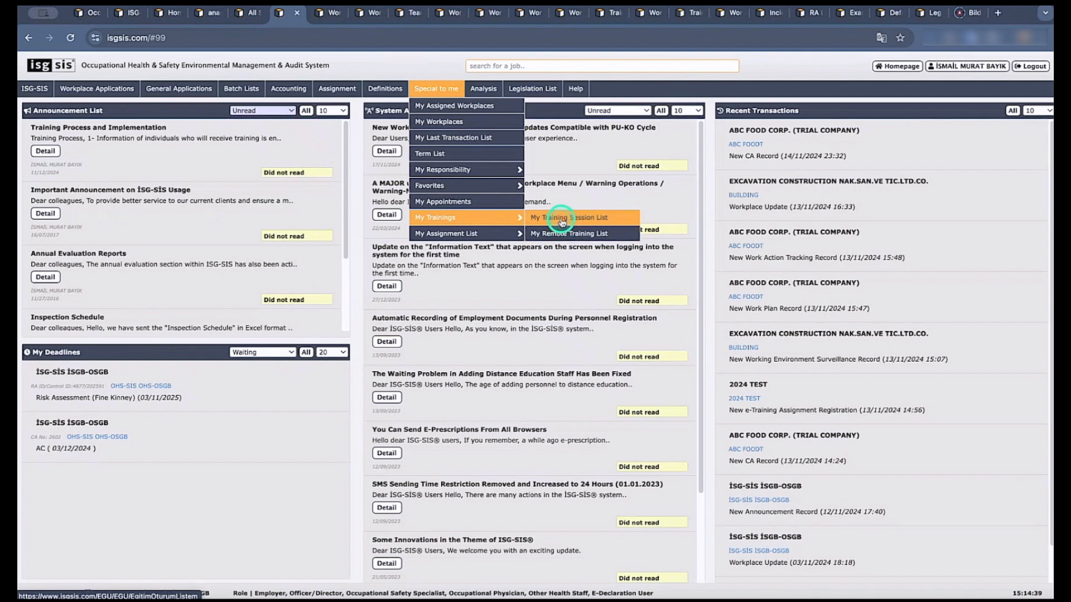
mouse_move(482, 237)
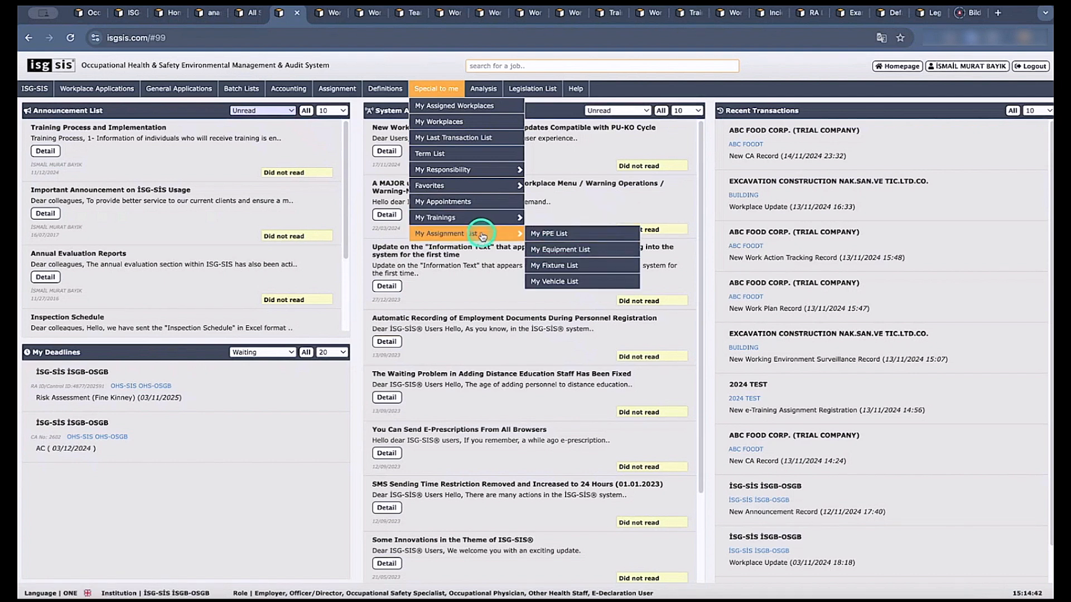
mouse_move(492, 170)
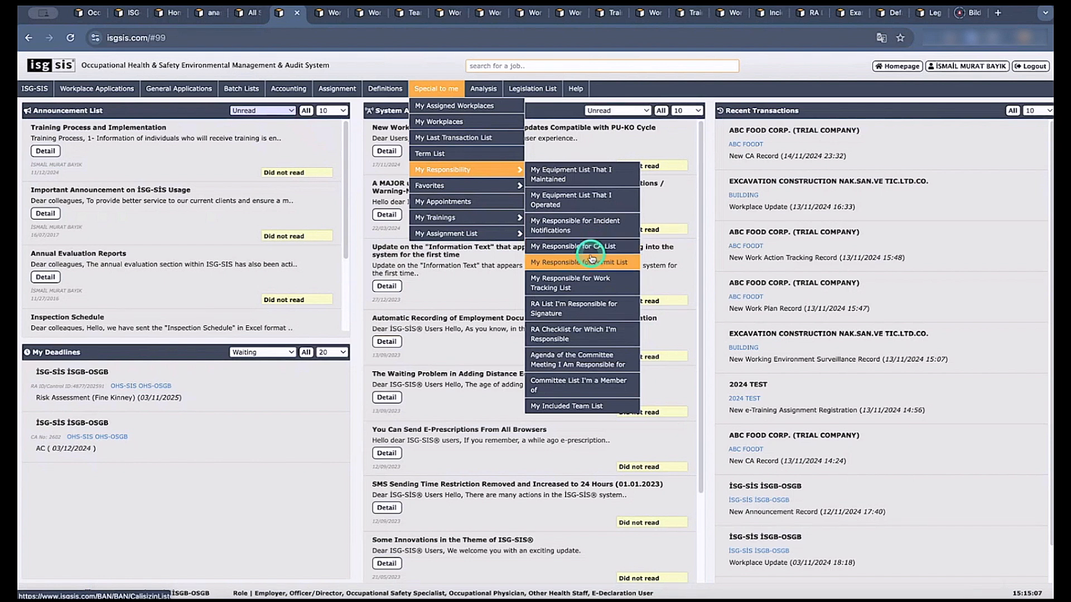
click(578, 396)
click(480, 281)
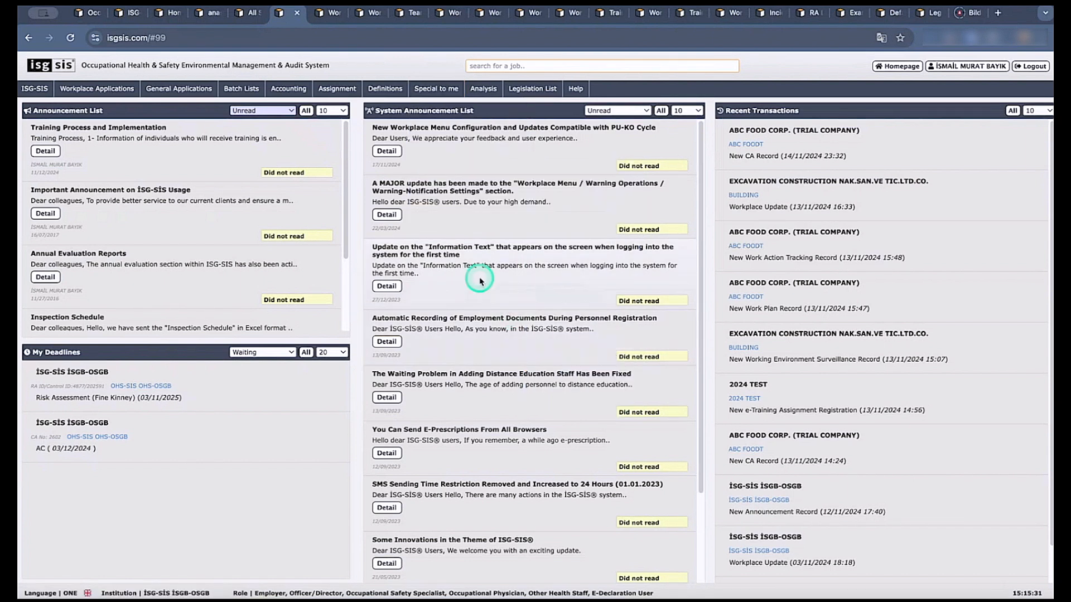
Open the ABC FOOD CORP. (TRIAL COMPANY) workplace summary and examine the ISG-SIS definitions for controls, equipment, PPE, fixtures and legislation.
click(755, 130)
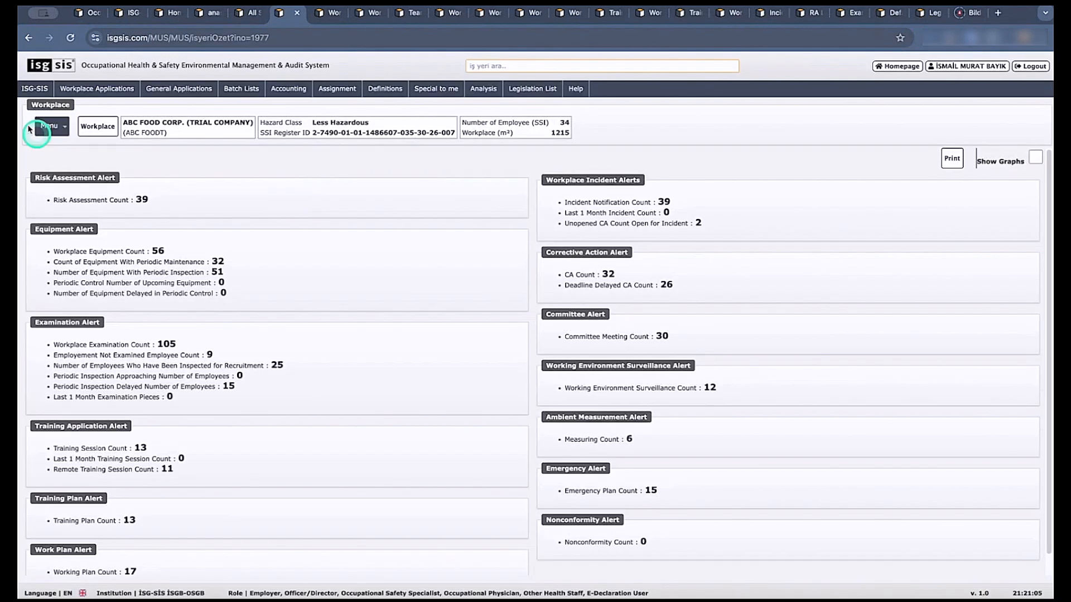
click(29, 92)
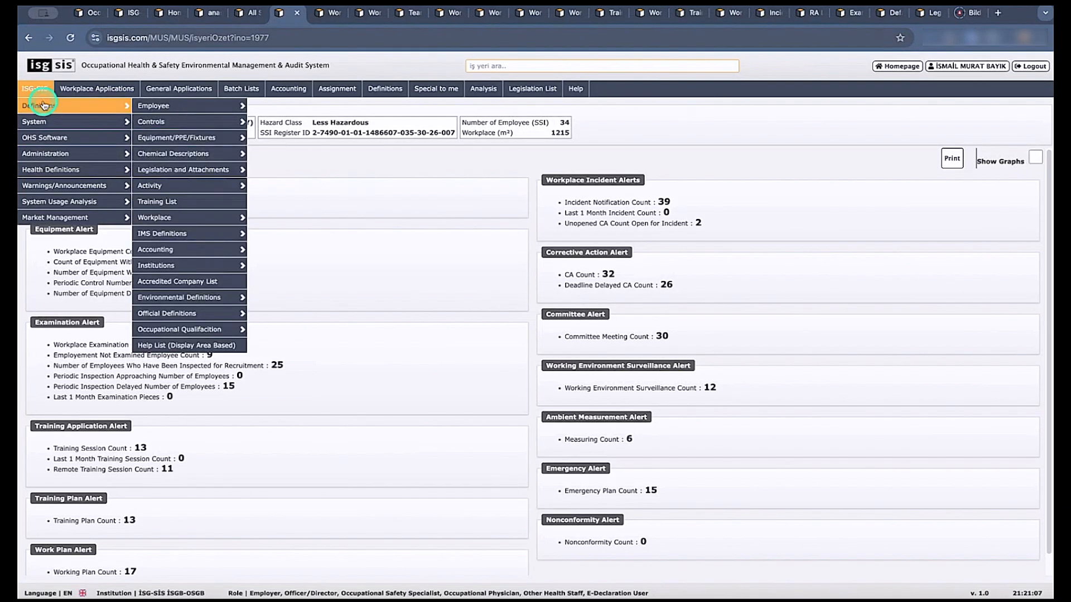
click(41, 107)
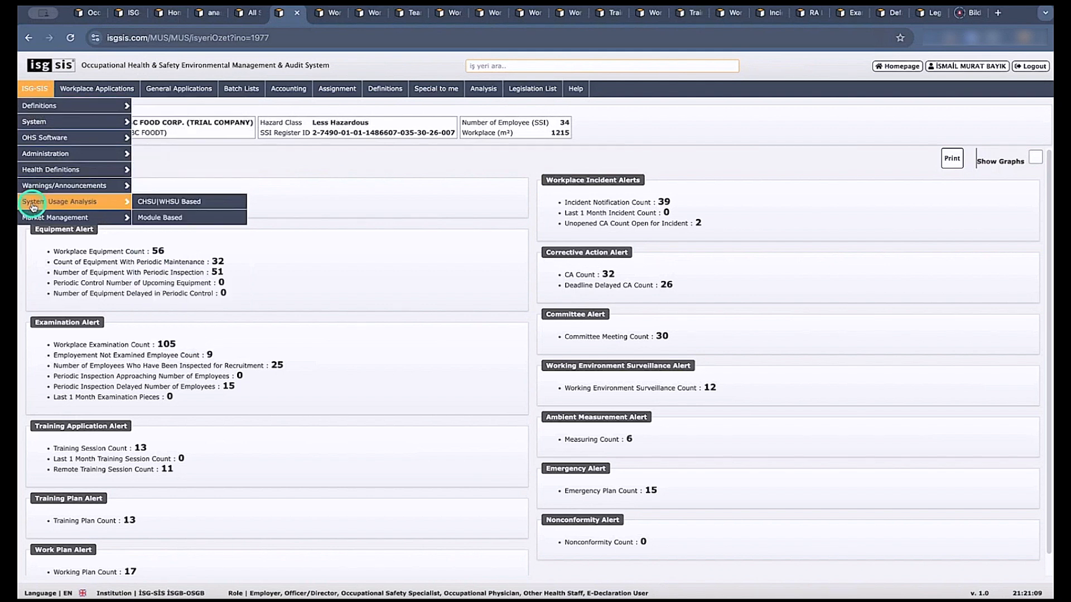
click(63, 118)
click(66, 109)
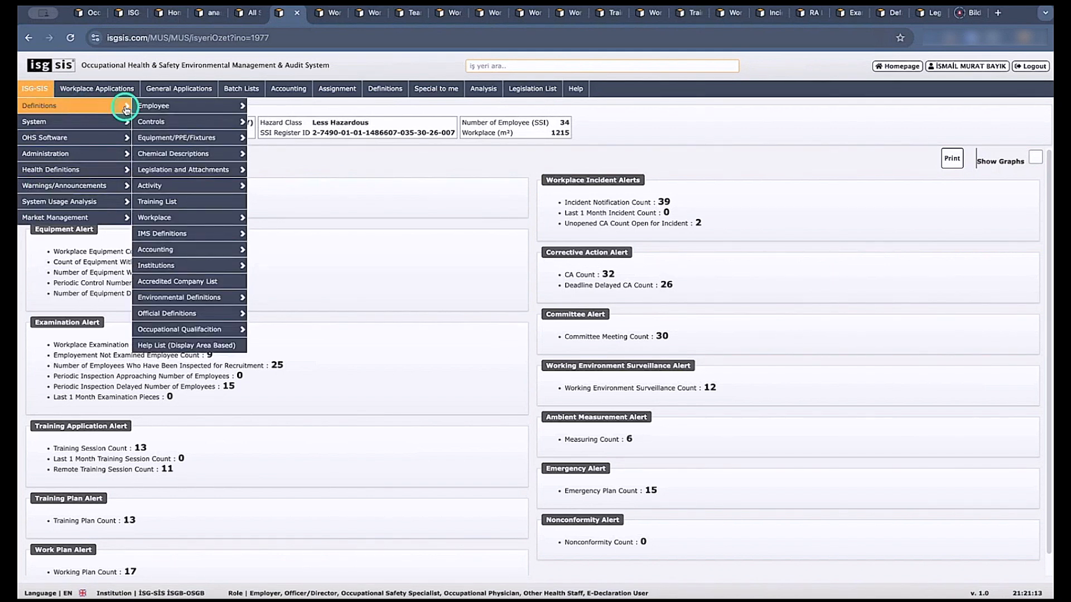
click(164, 121)
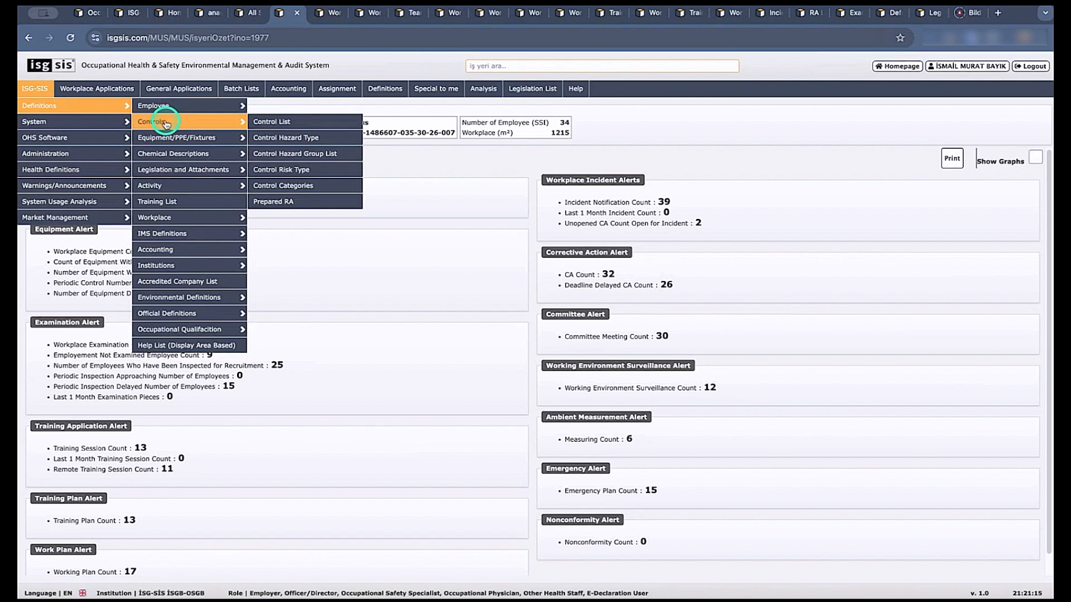
click(184, 137)
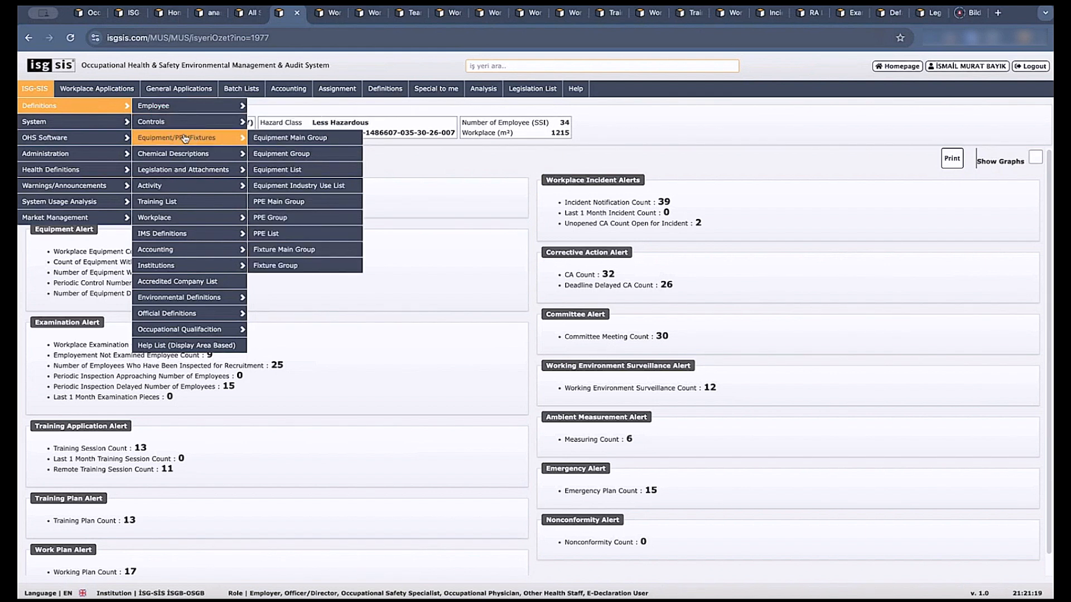
mouse_move(181, 167)
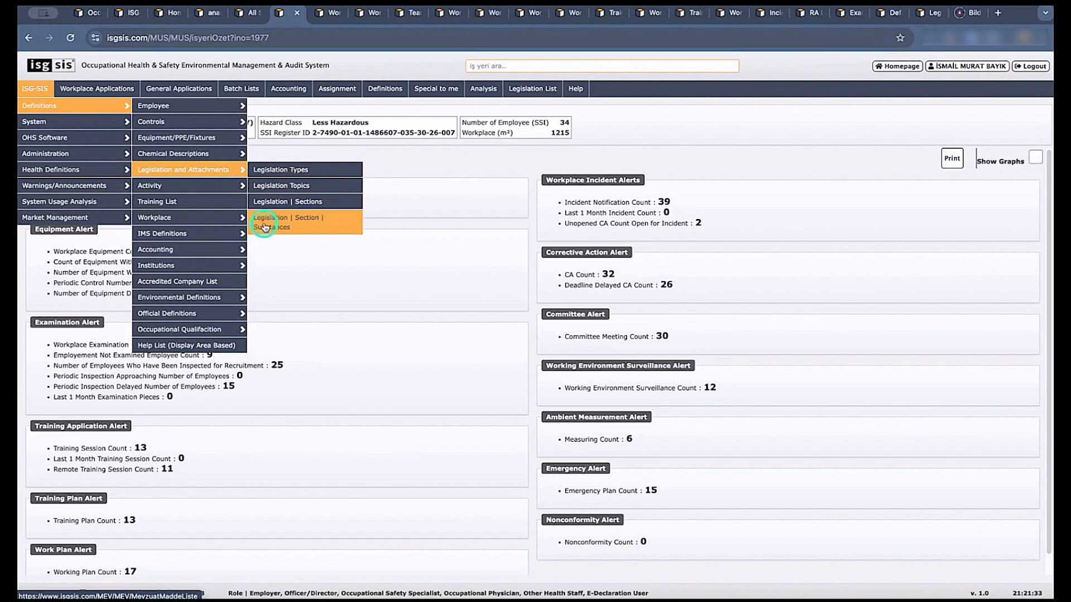
mouse_move(213, 189)
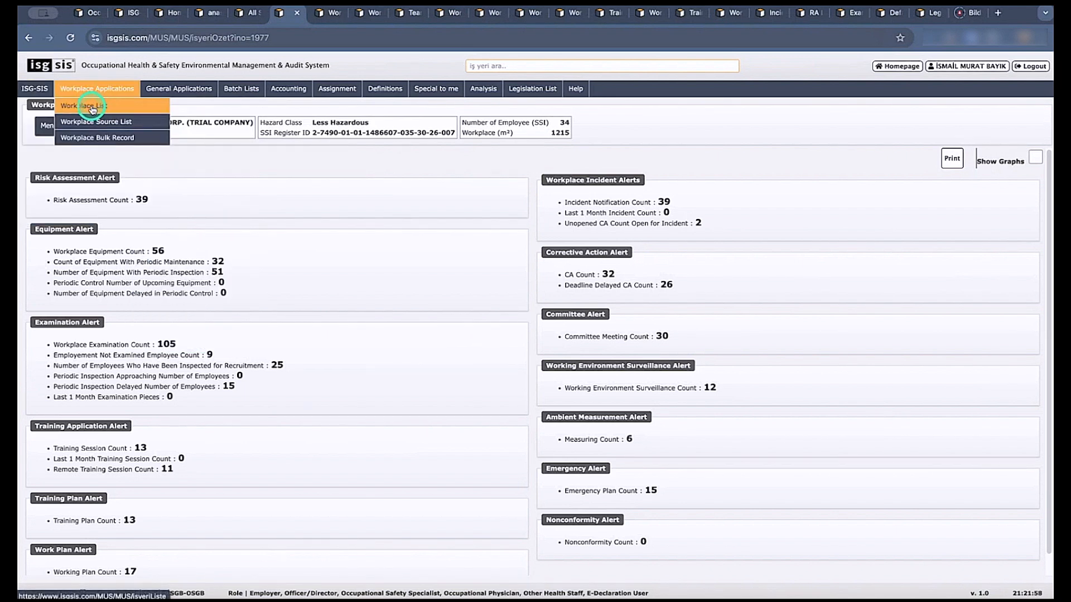
Open the Workplace List and display the detail information of the AHMETUSTAKEBAP (TEST) workplace.
click(92, 110)
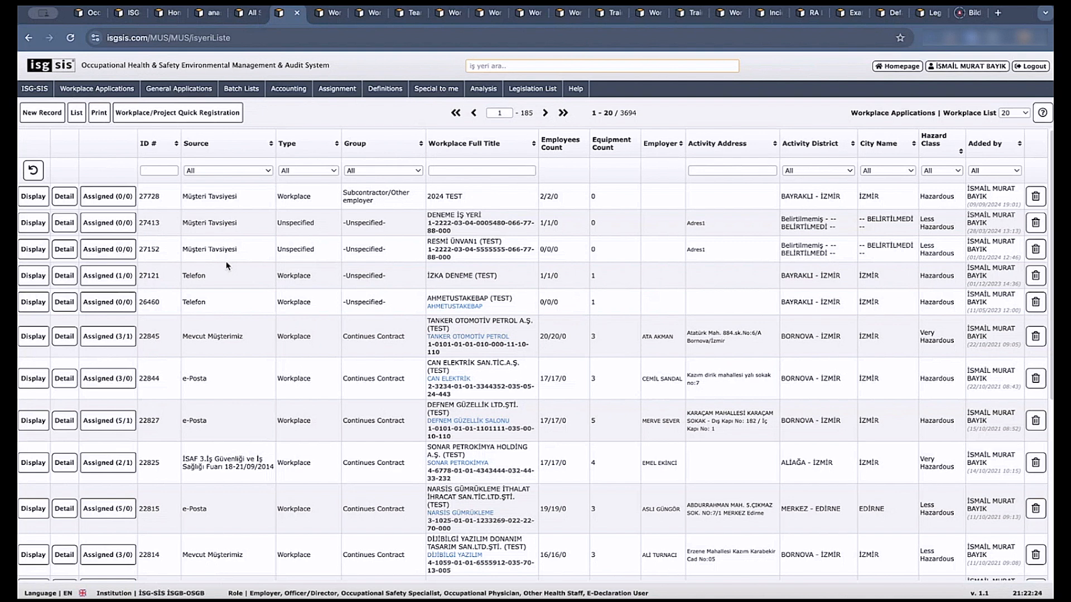
click(292, 312)
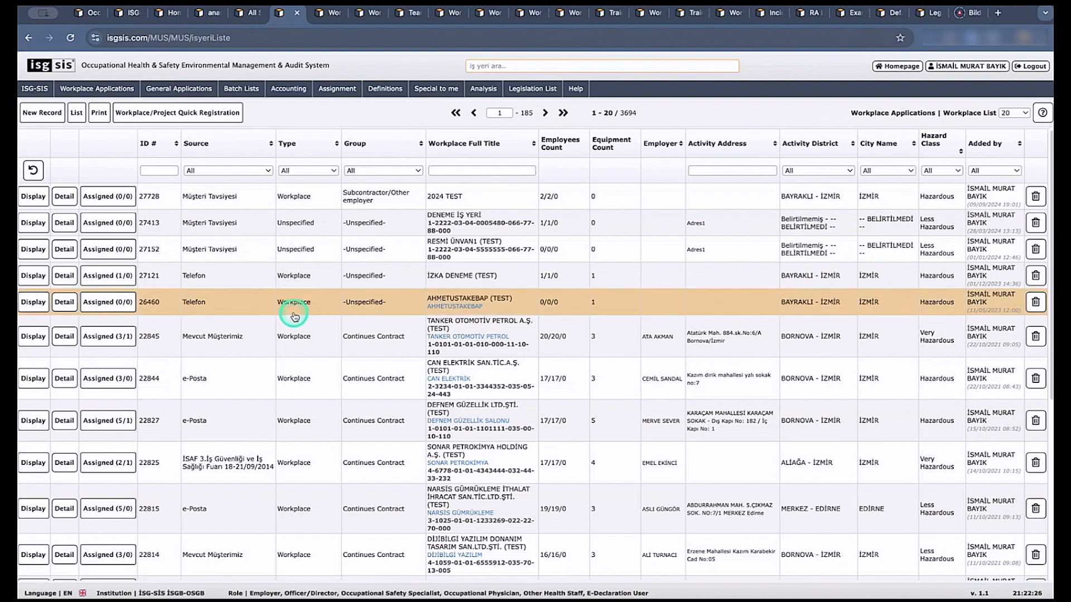
click(35, 305)
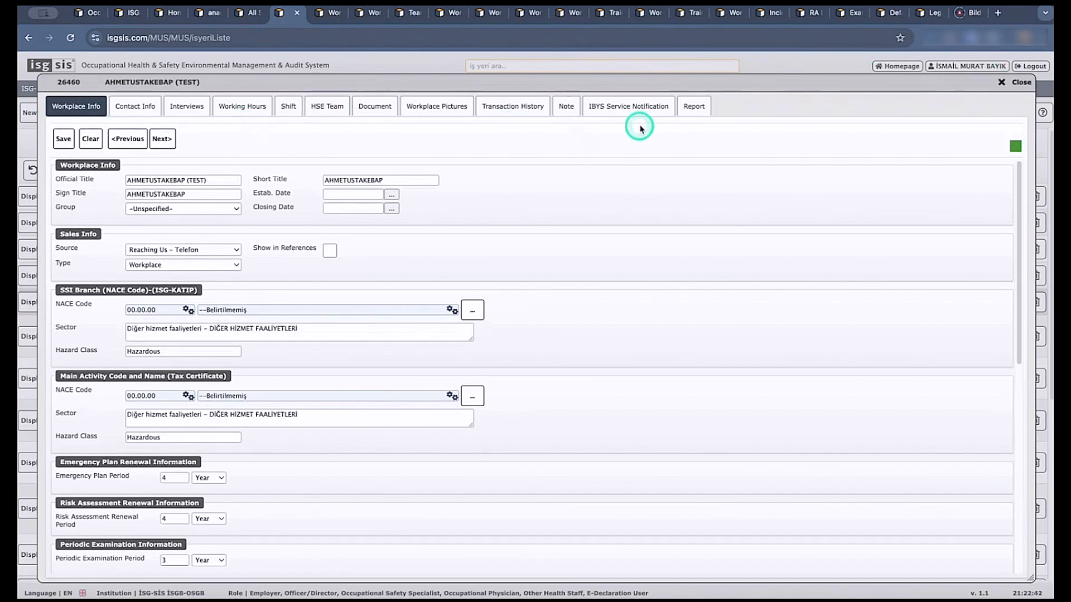
Close the AHMETUSTAKEBAP (TEST) record and open the workplace summary of İZKA DENEME (TEST).
click(1002, 84)
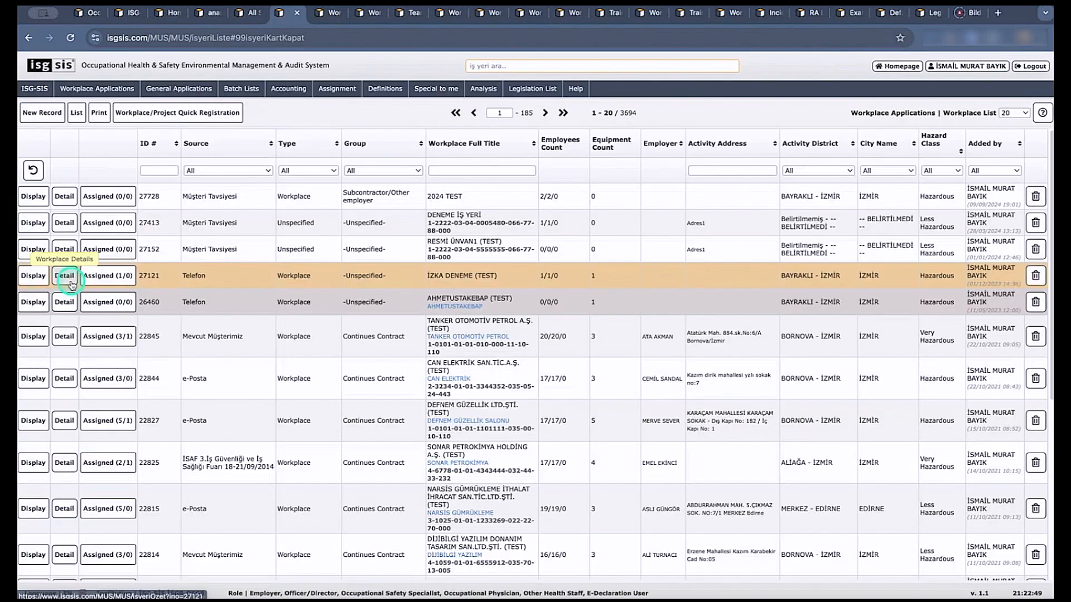
click(68, 281)
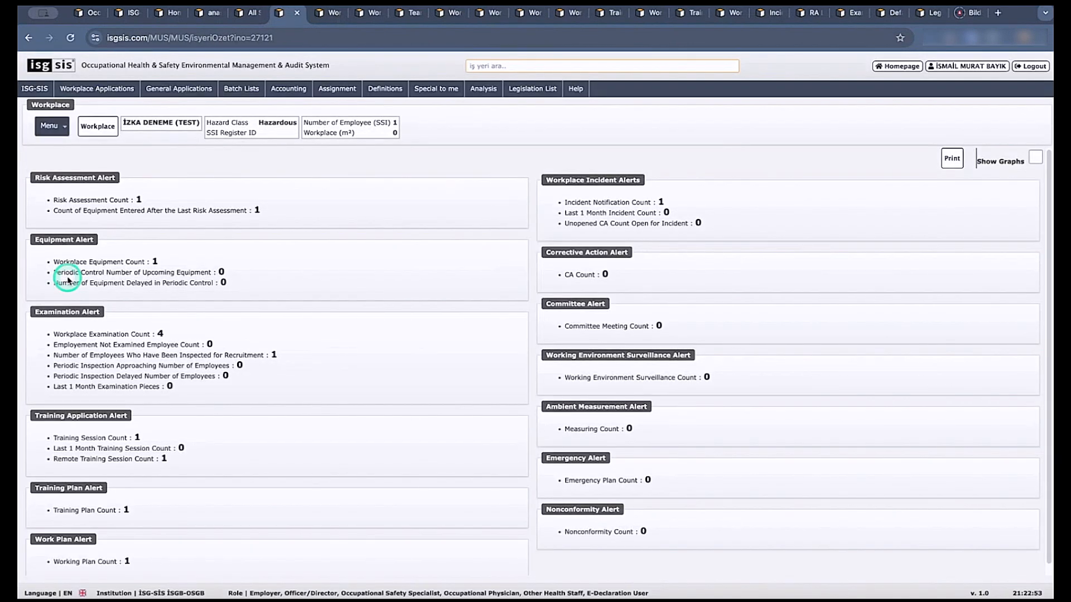
Search the workplaces for "abc" and open the workplace record of ABC FOOD CORP. (TRIAL COMPANY).
click(500, 67)
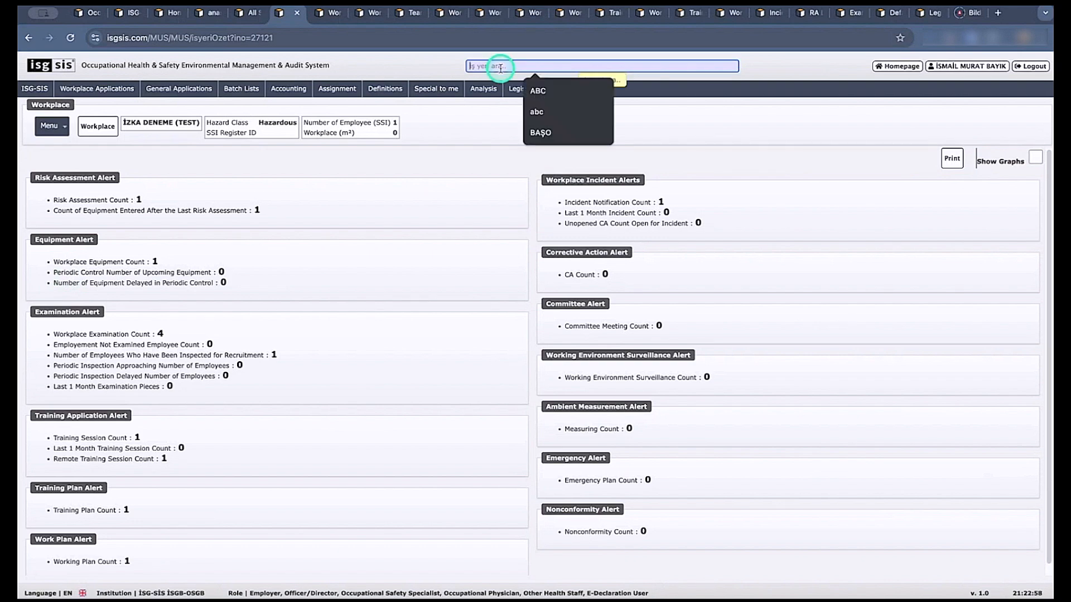
text(abc)
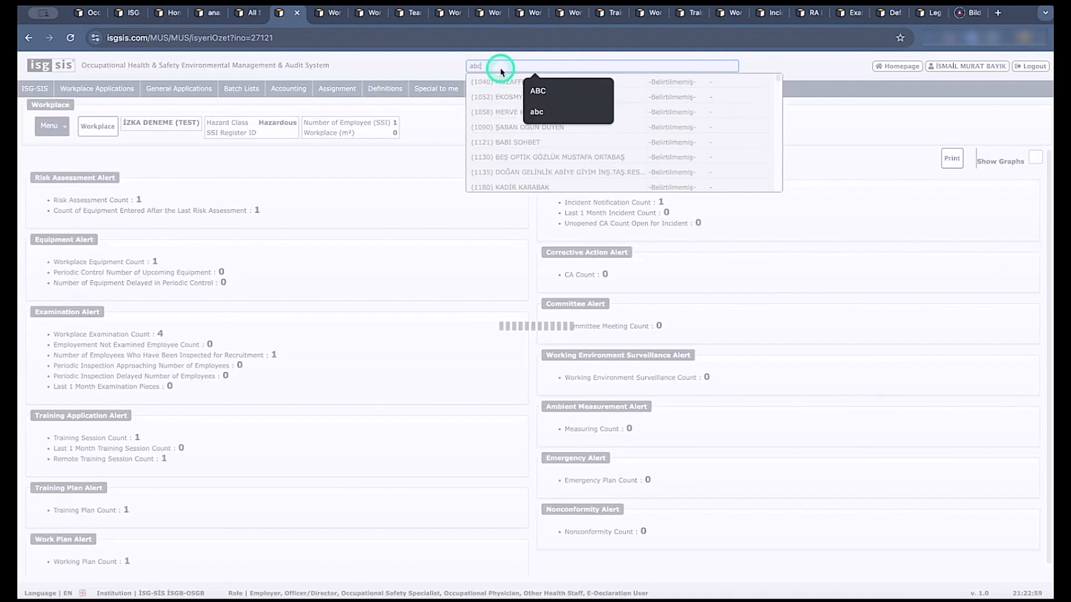
click(501, 98)
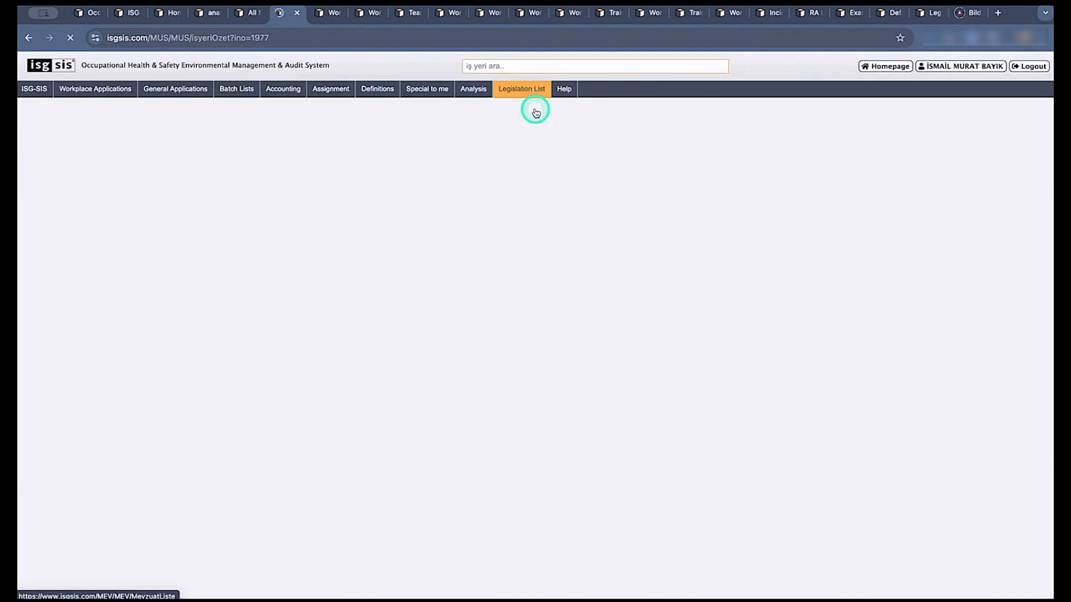
click(112, 128)
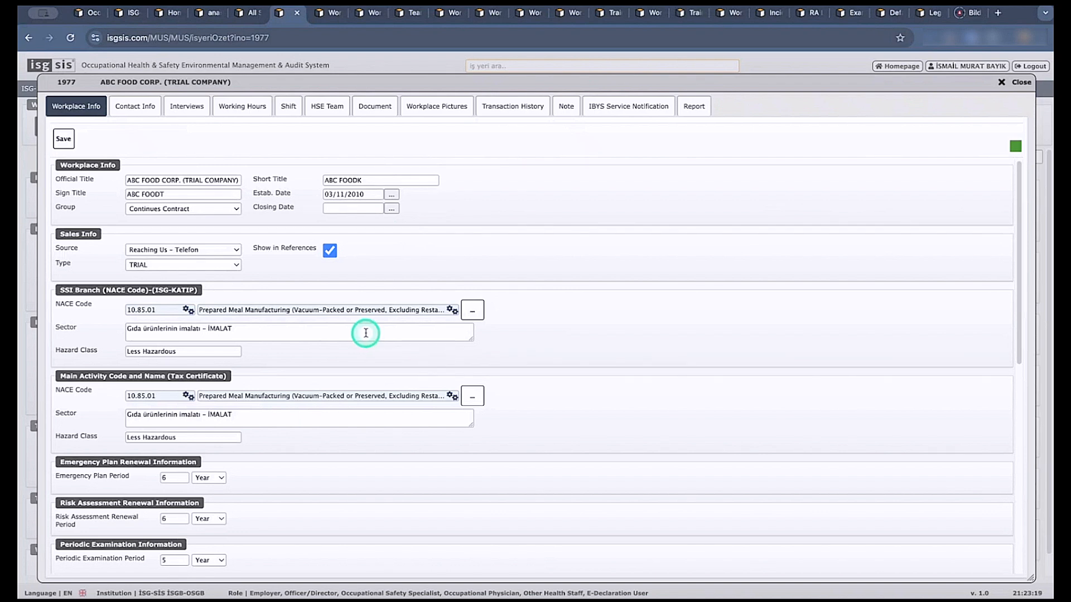
Examine the workplace info from NACE codes and renewal periods to state, address and SMS/email provider details, including the Emergency Plan Period unit choices.
scroll(366, 333, down, 3)
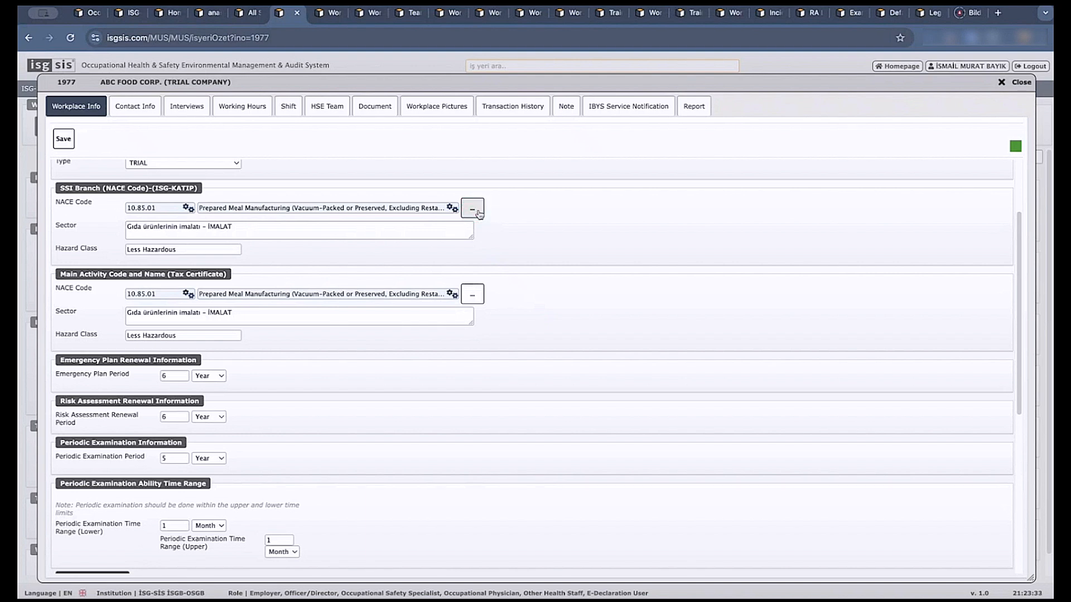
scroll(395, 385, down, 1)
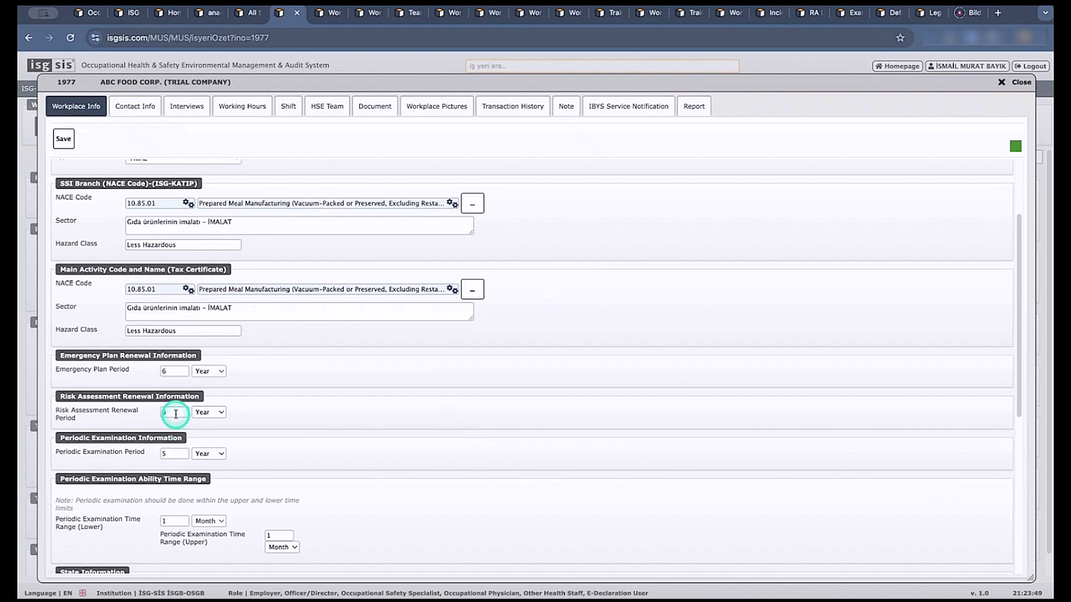
click(215, 372)
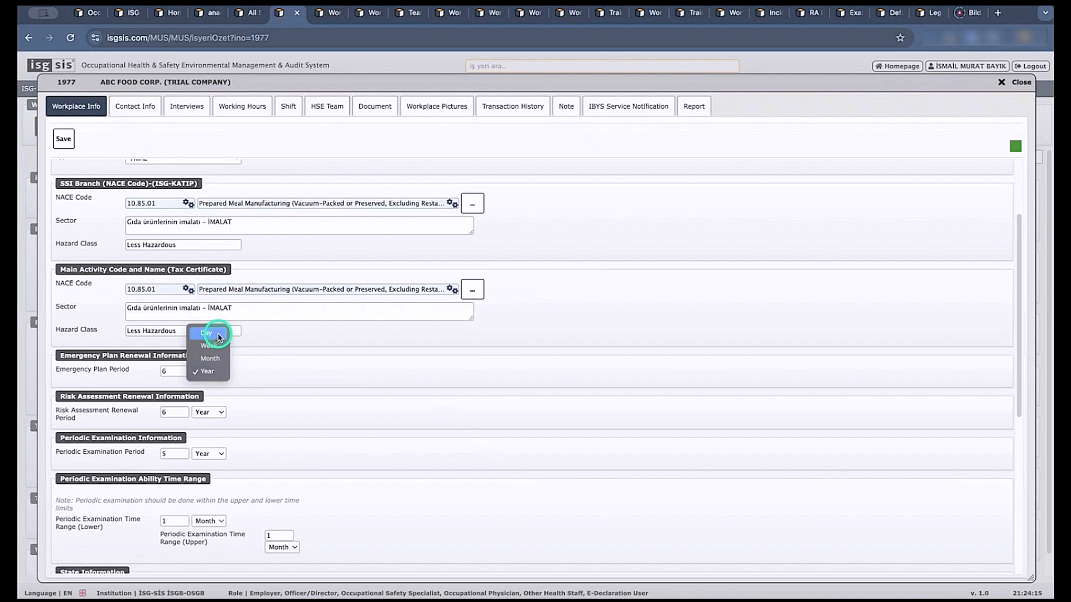
click(271, 378)
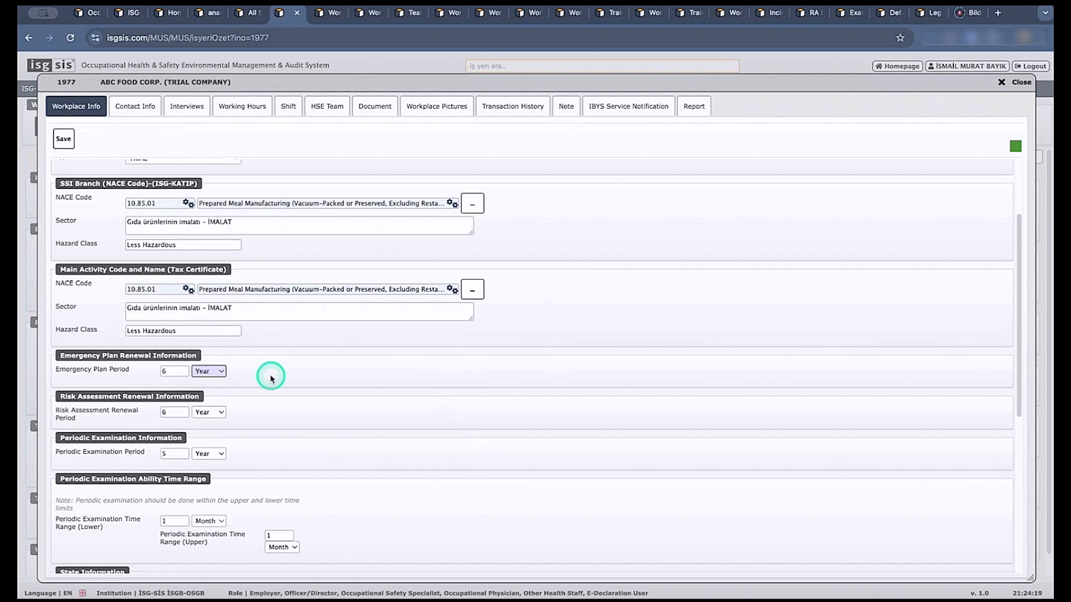
scroll(279, 502, down, 4)
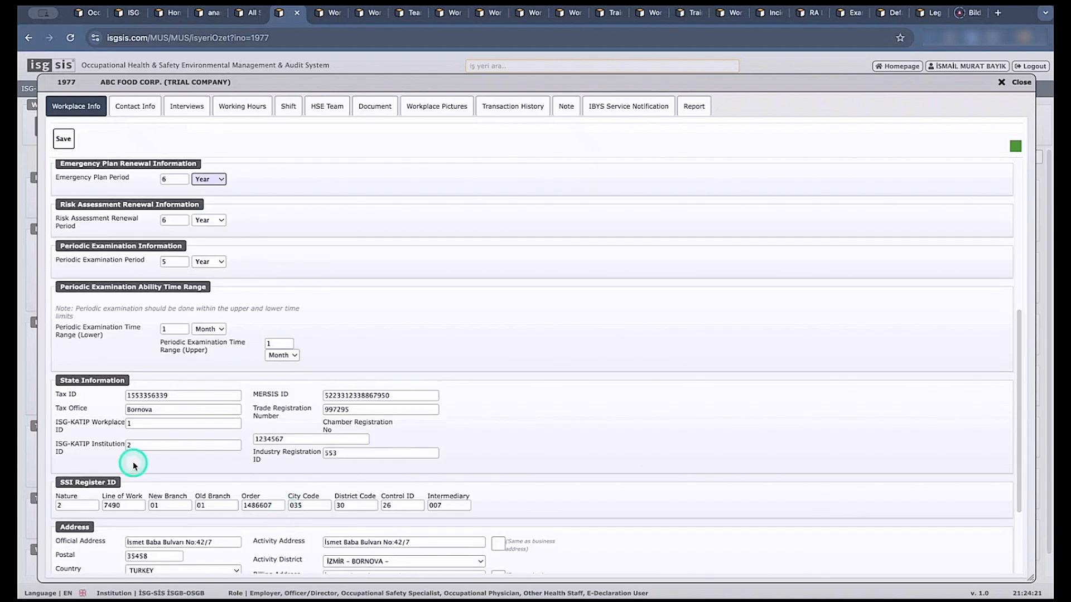
scroll(145, 463, down, 1)
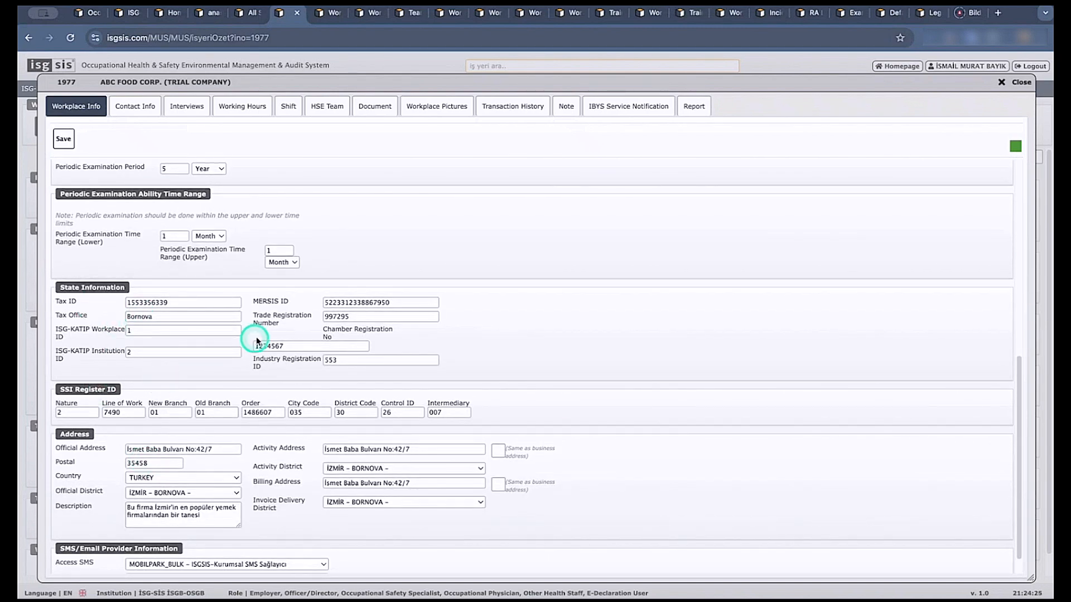
scroll(270, 404, down, 1)
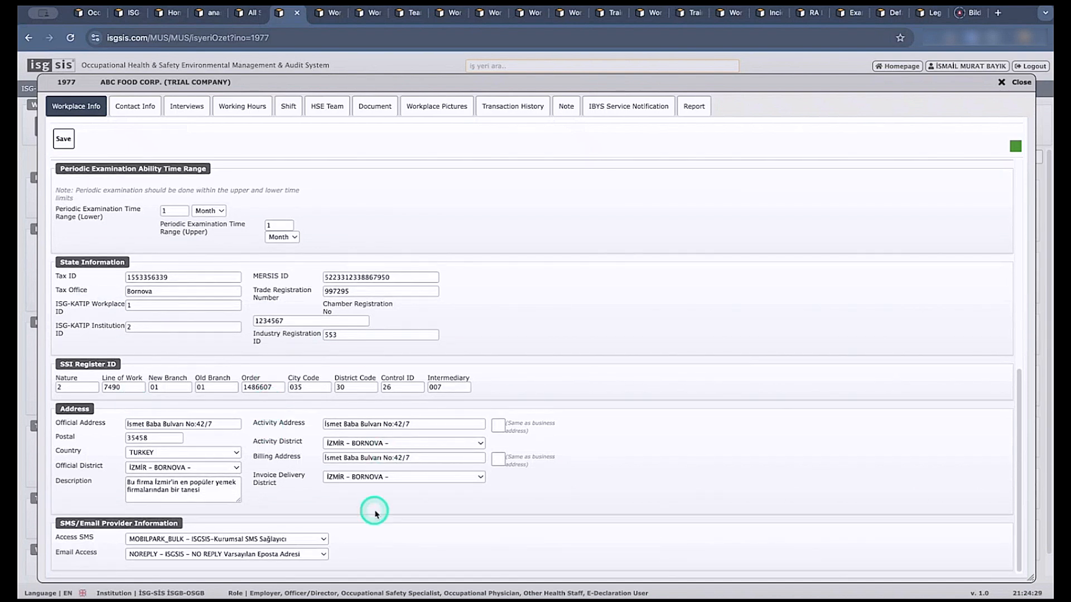
scroll(404, 502, up, 5)
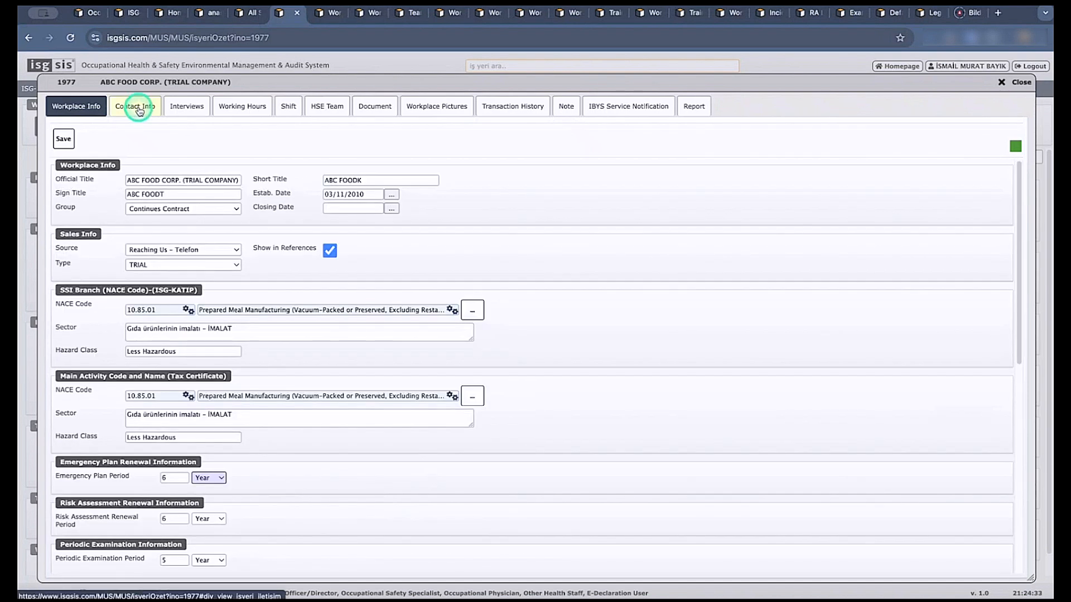
Review the workplace's contact records and preview the email and SMS sending forms, closing each without sending.
click(139, 110)
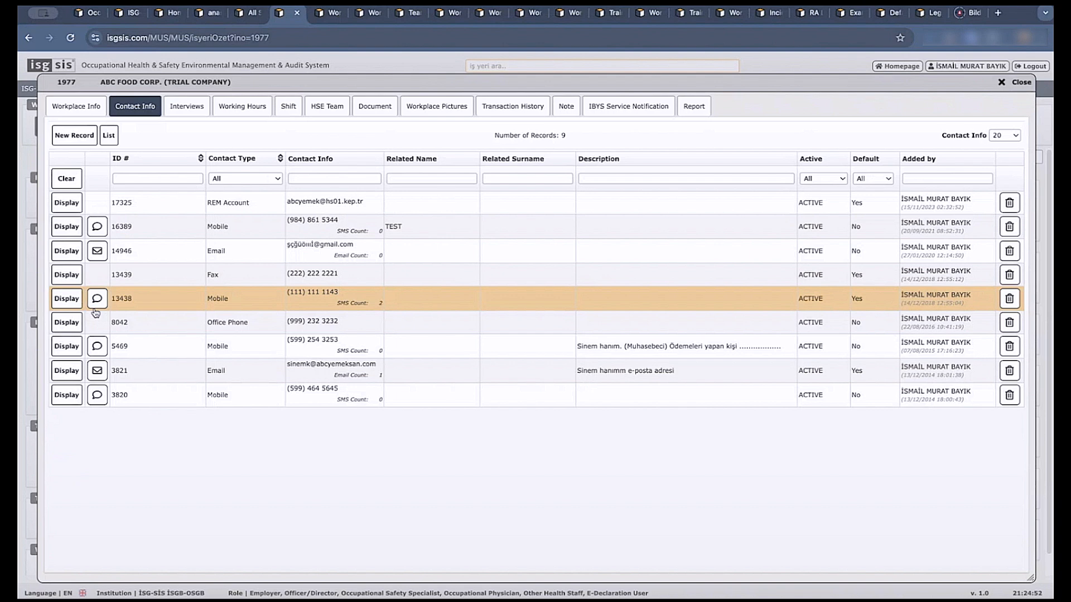
click(96, 228)
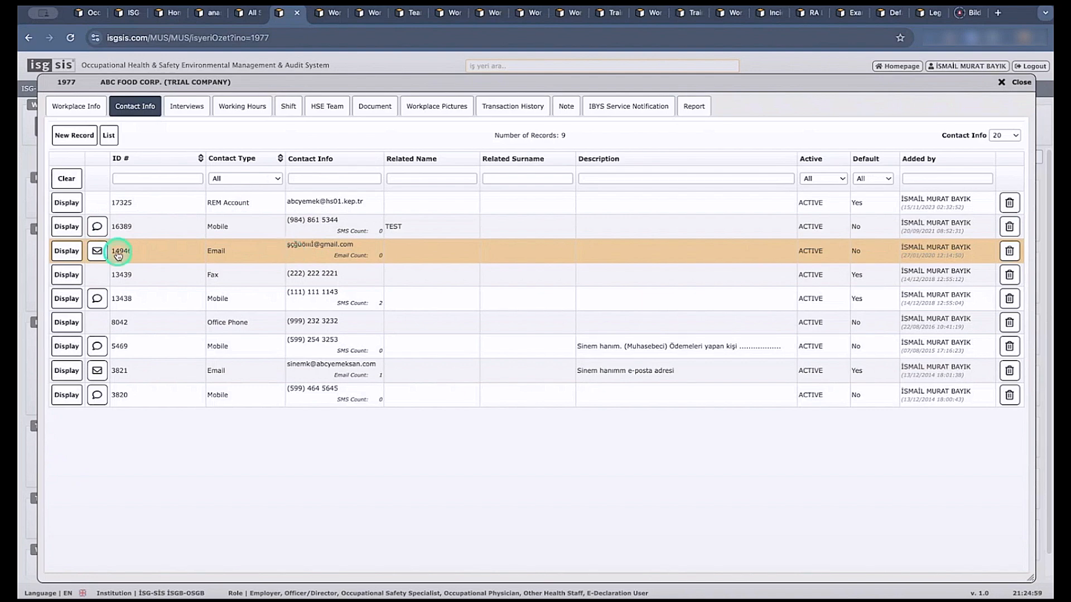
click(97, 251)
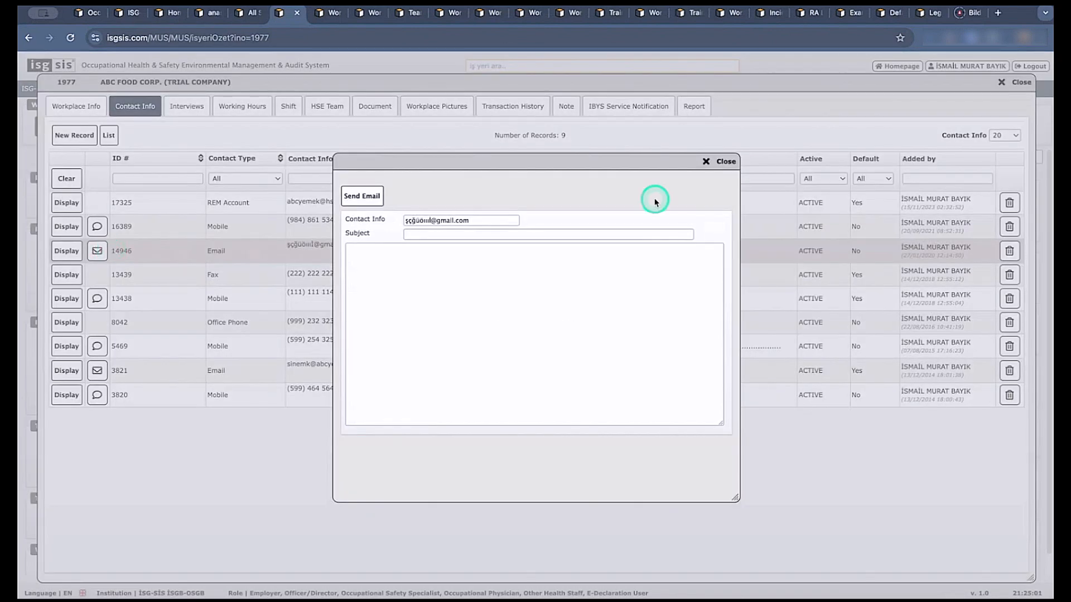
click(705, 162)
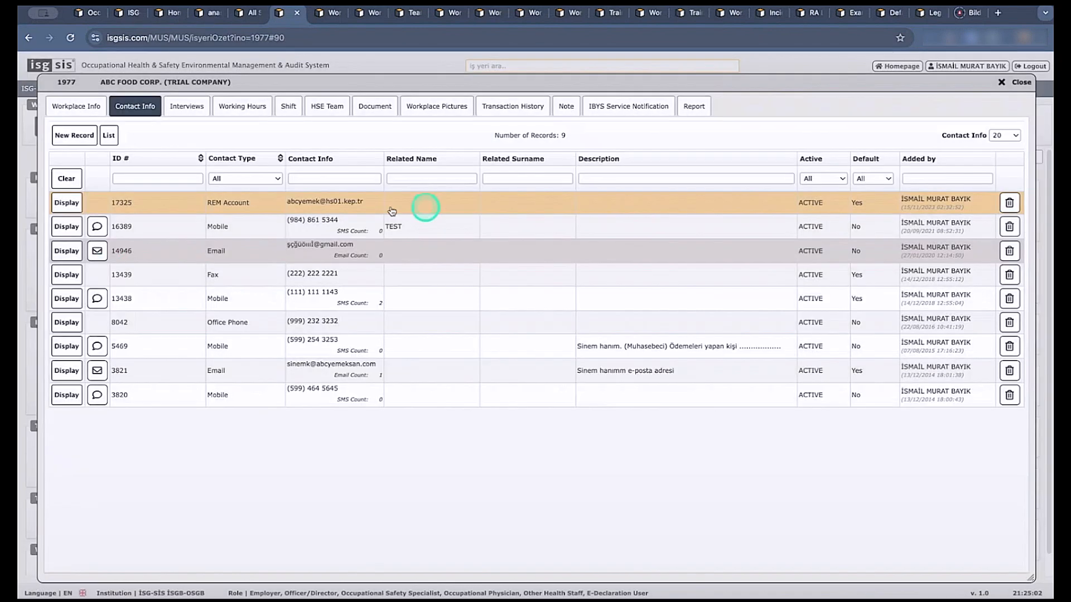
click(97, 226)
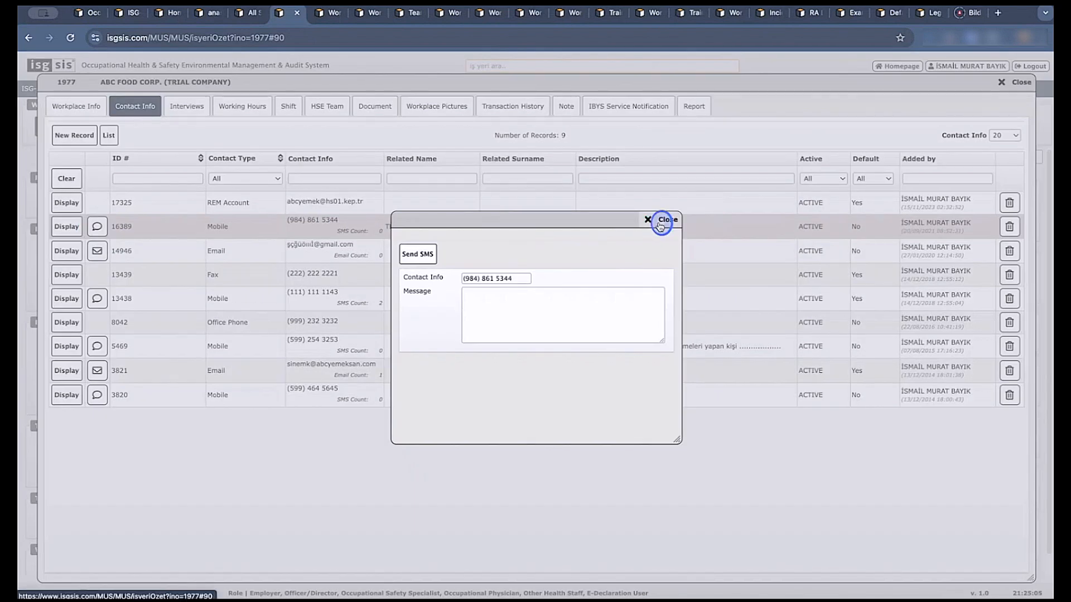
click(659, 219)
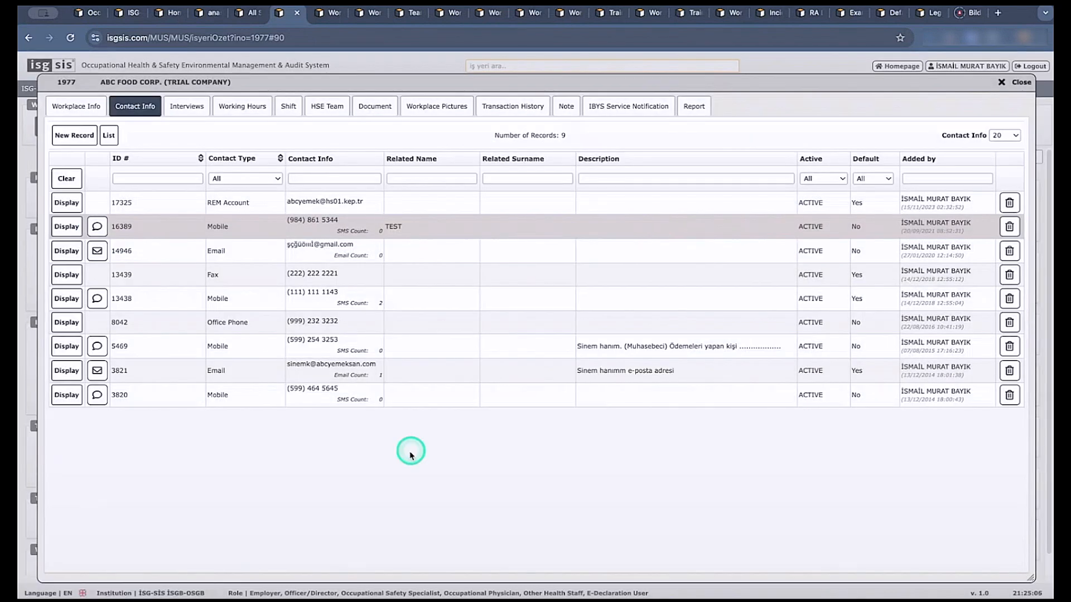
Open a new contact record form, check the available contact types, and close it without saving.
click(74, 135)
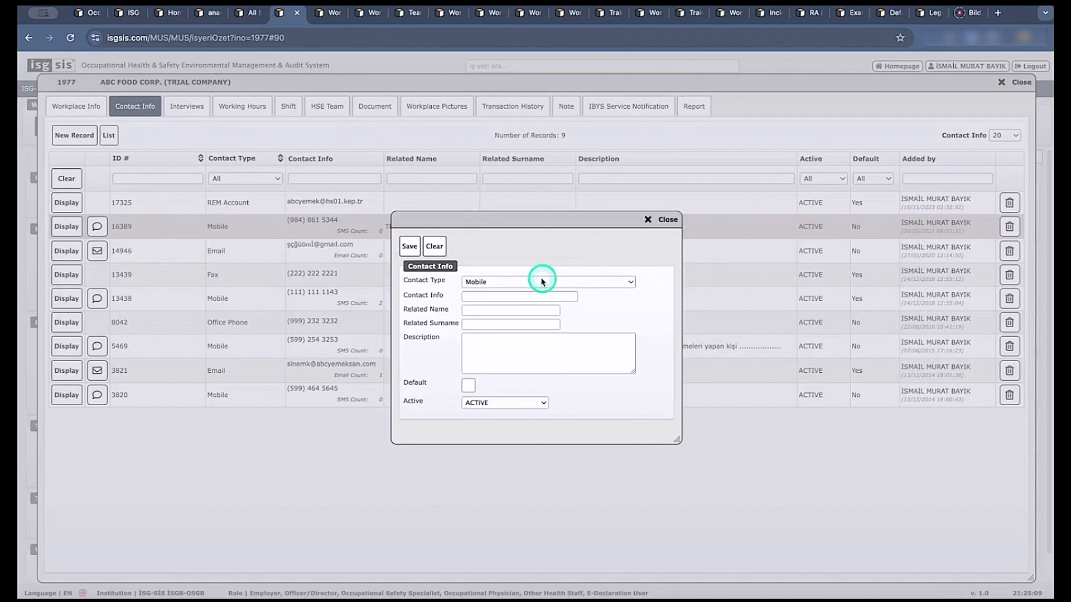
click(542, 282)
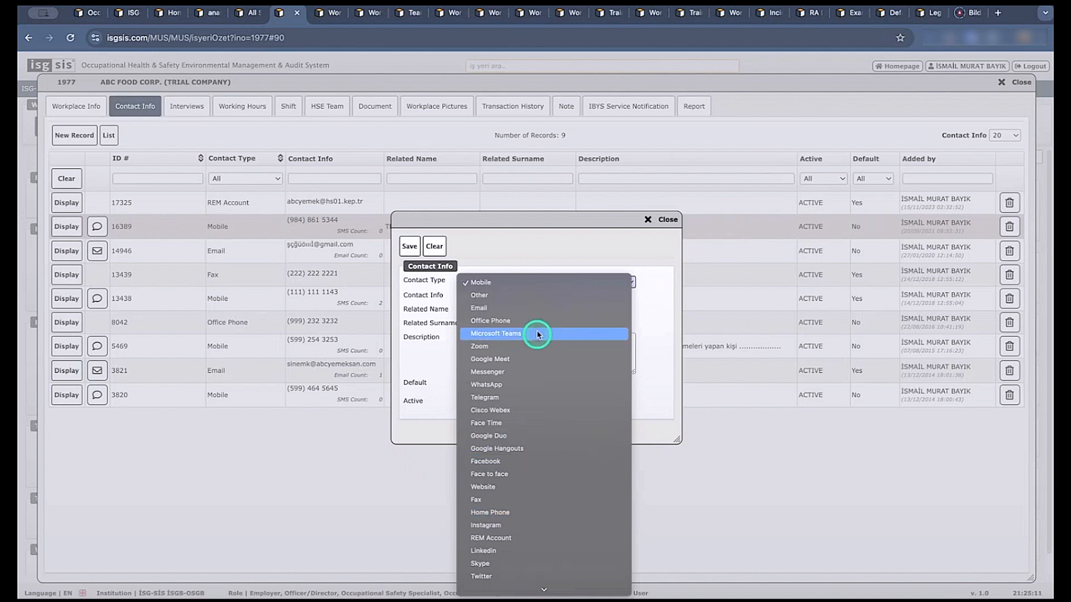
click(542, 270)
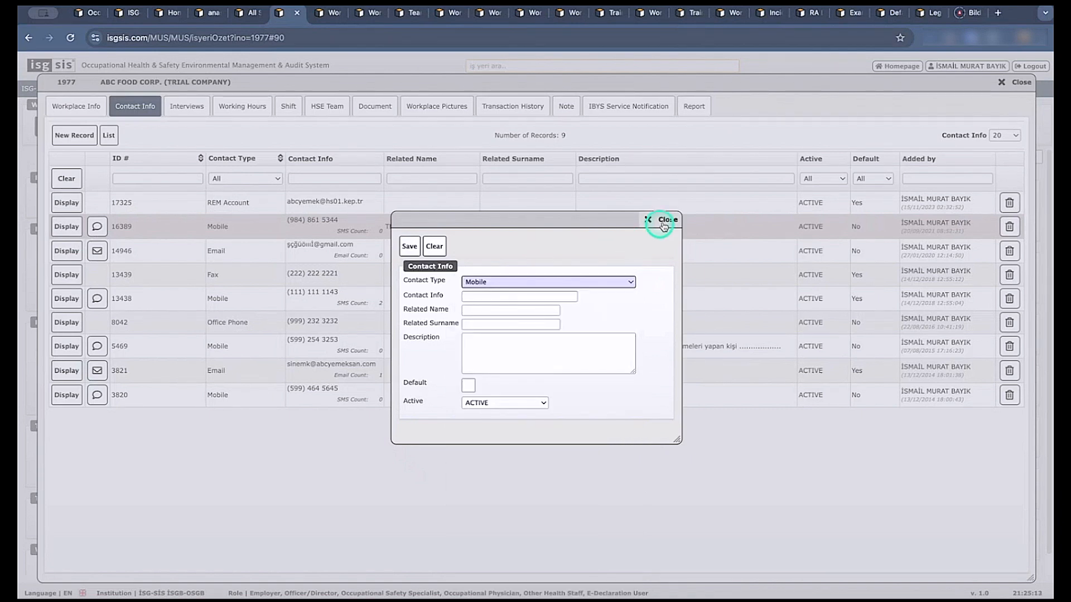
click(668, 220)
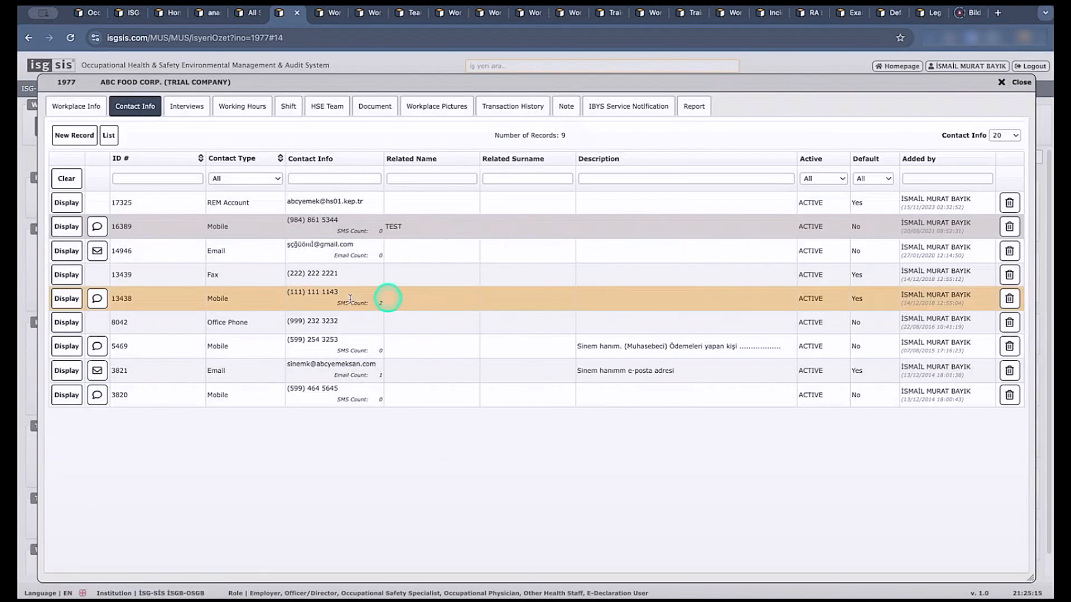
View the workplace's working hours, shift definitions and assigned HSE team.
click(235, 107)
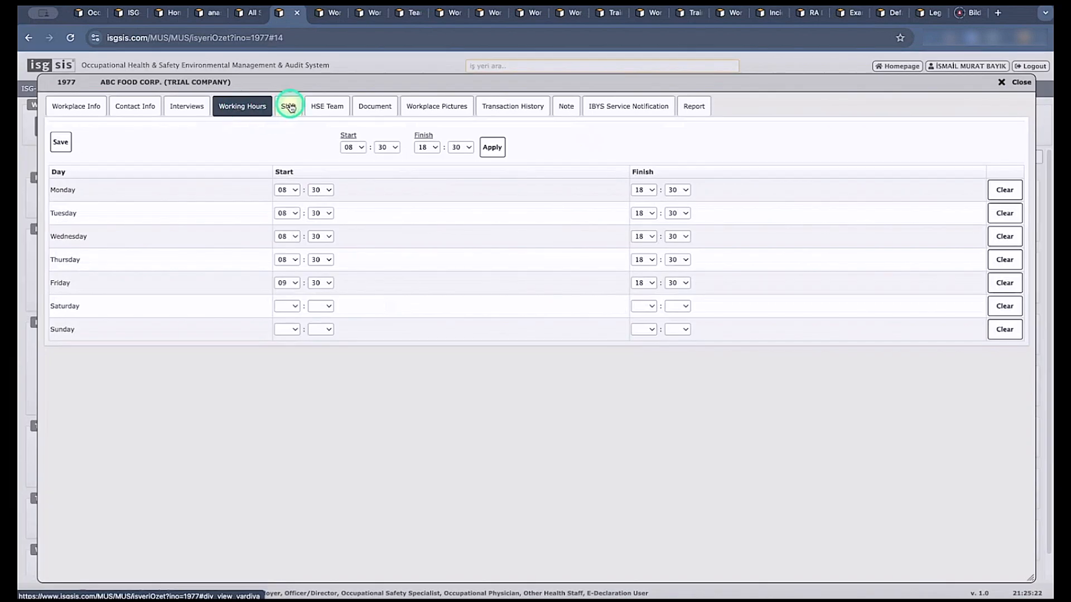
click(290, 107)
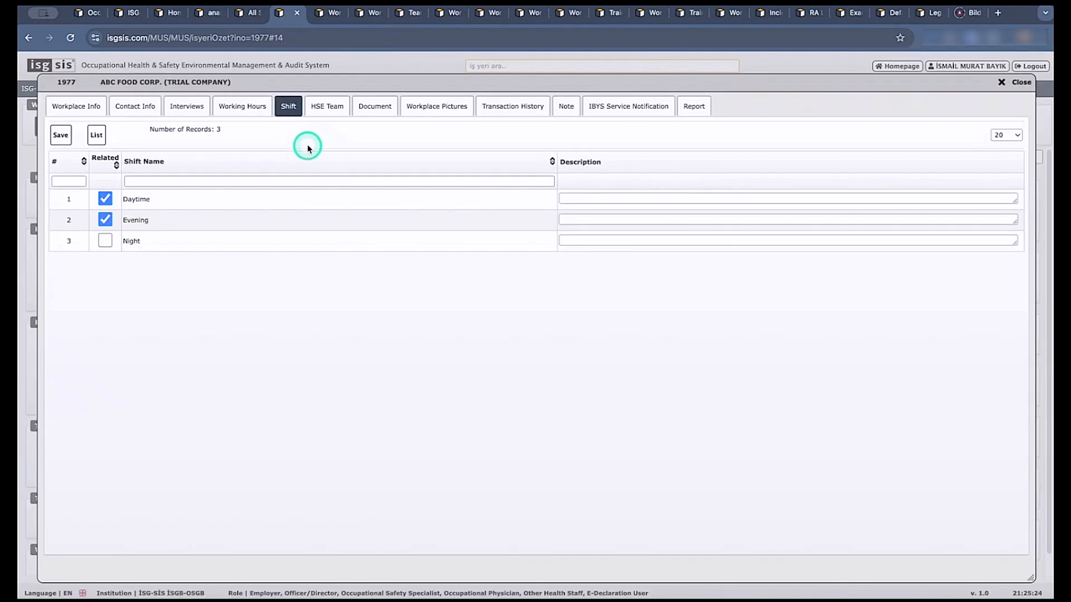
click(331, 107)
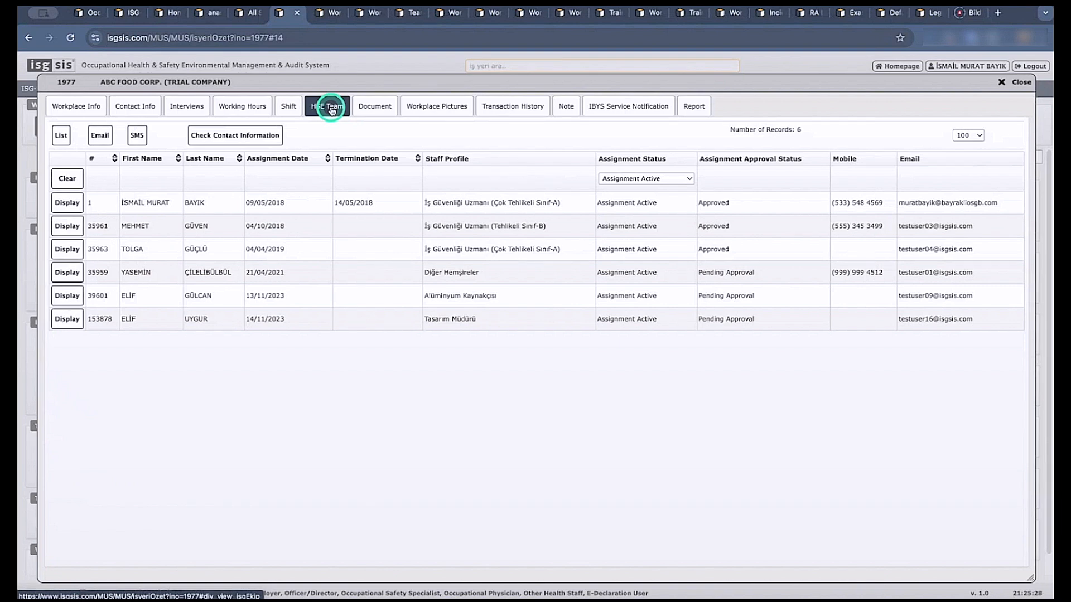
click(401, 358)
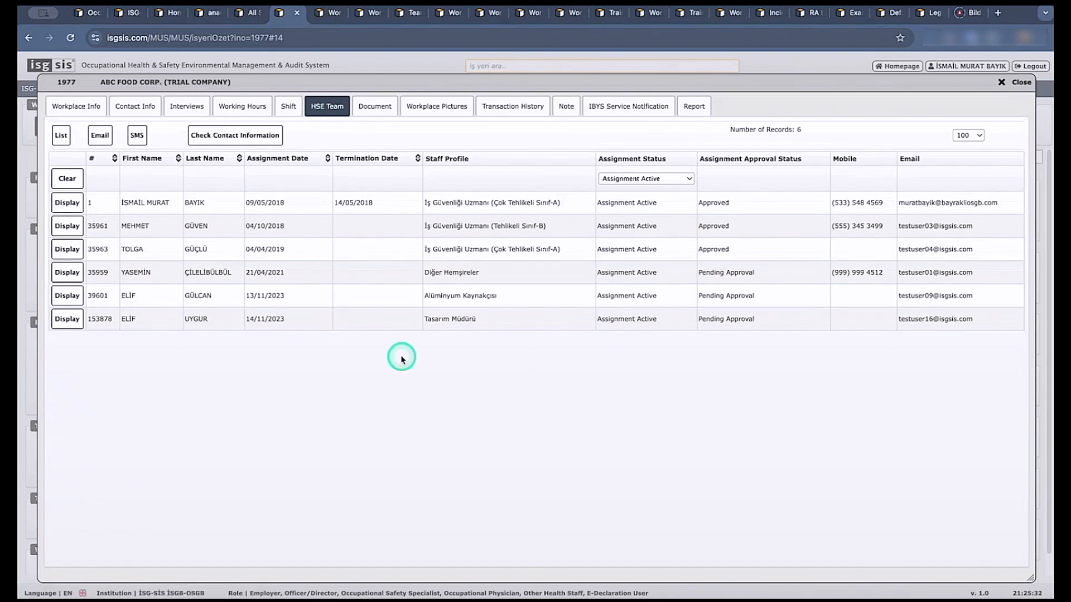
Examine the workplace's document list, including the Tax Certificate and Business License entries.
click(377, 109)
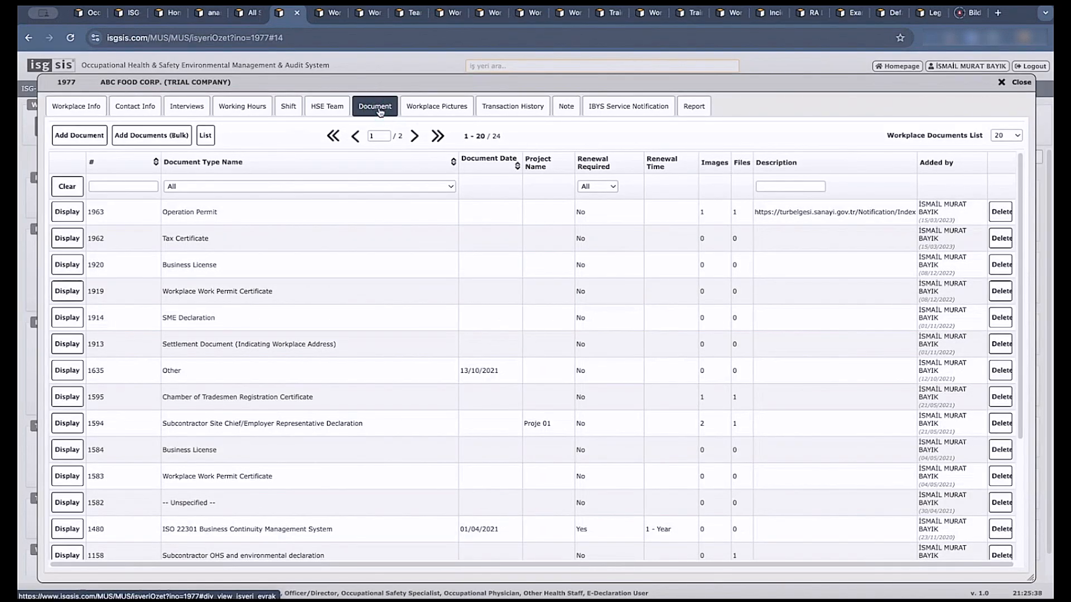
click(208, 247)
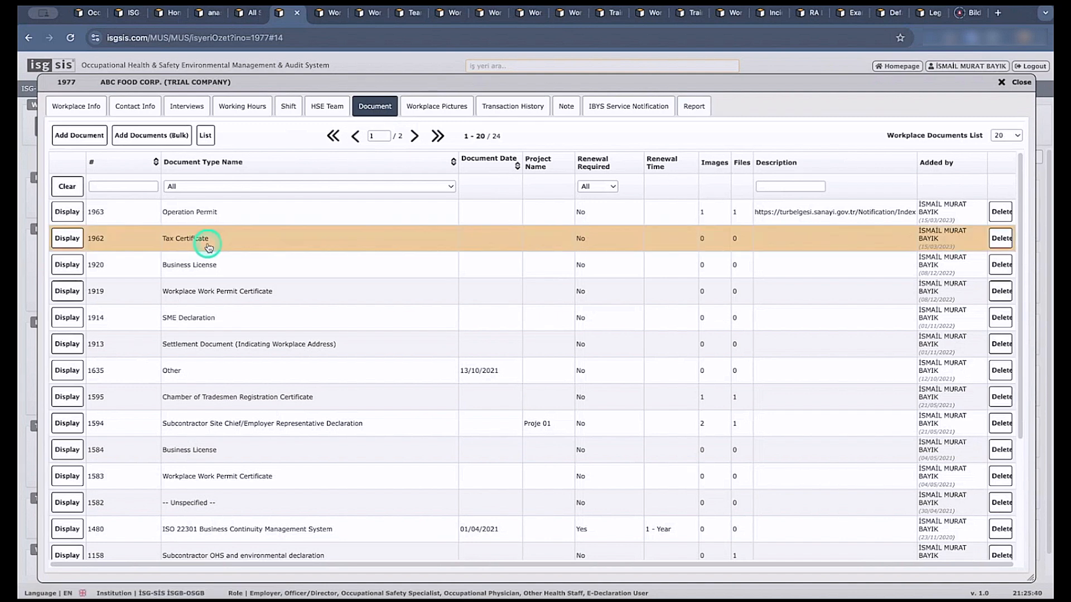
click(212, 263)
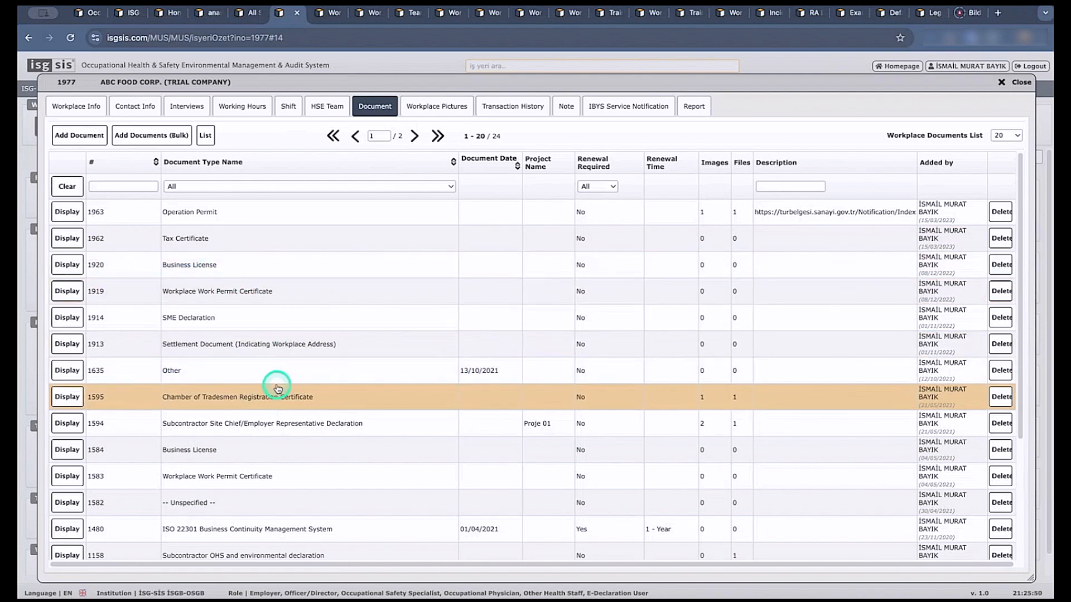
Display the workplace picture abcrestoran01.jpg from the picture list and close it.
click(433, 109)
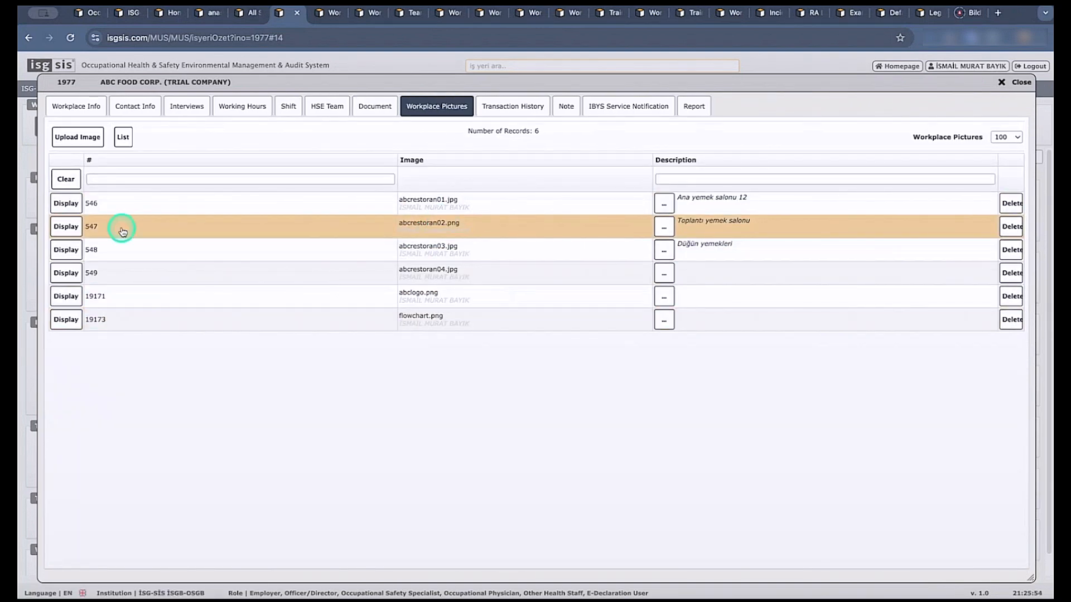
click(66, 203)
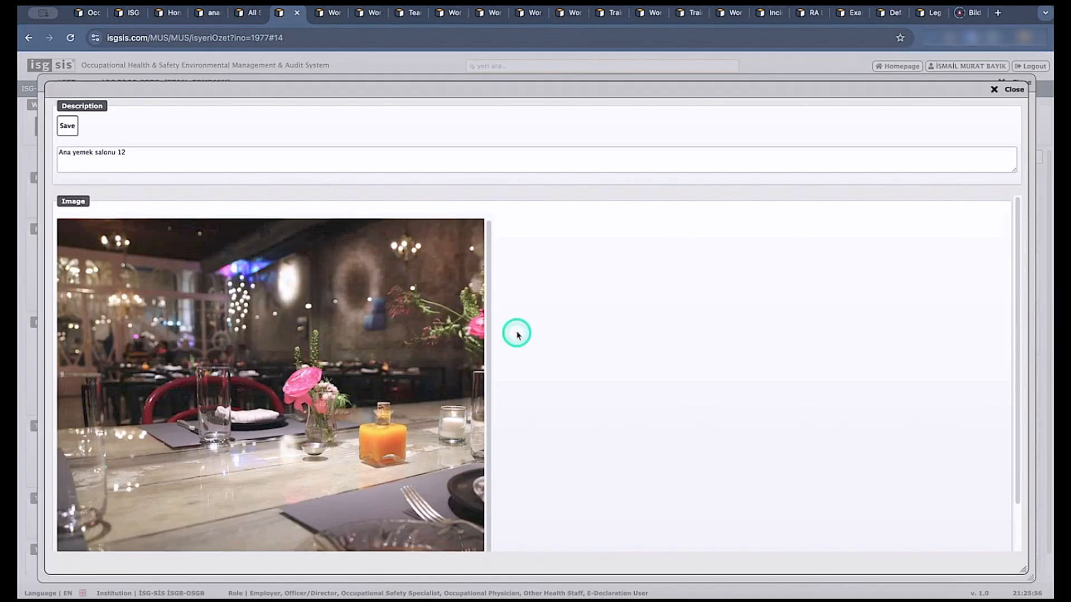
click(1002, 89)
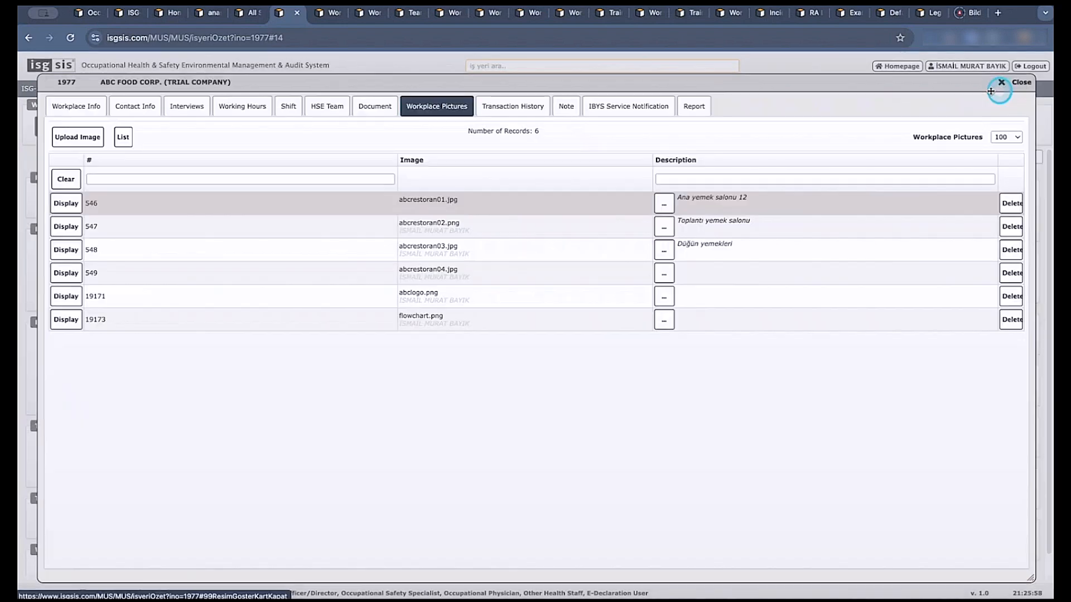
View the workplace's transaction history and open its note list.
click(501, 111)
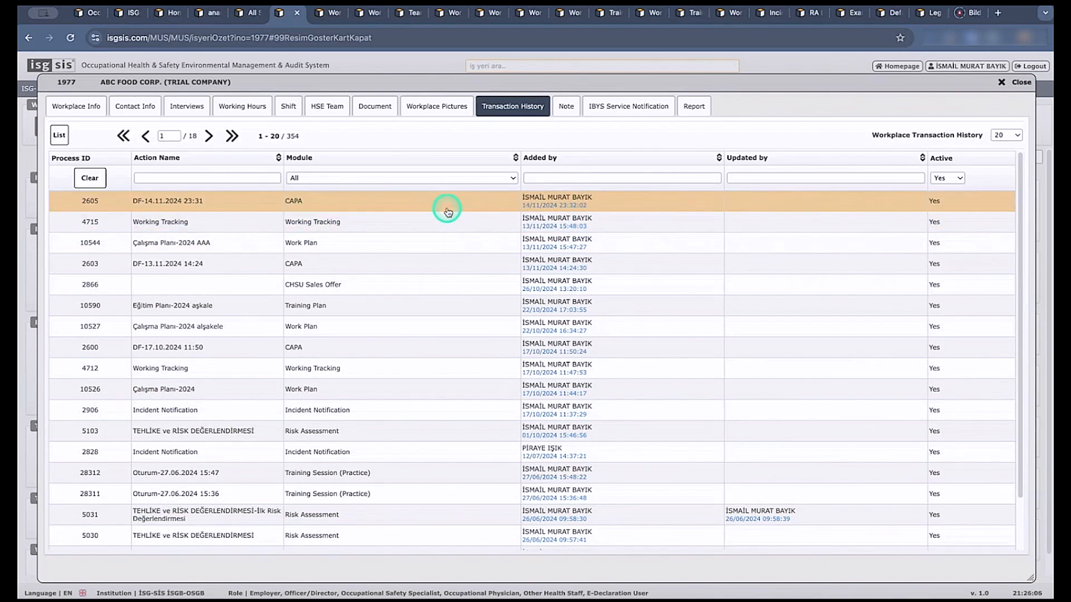
click(566, 107)
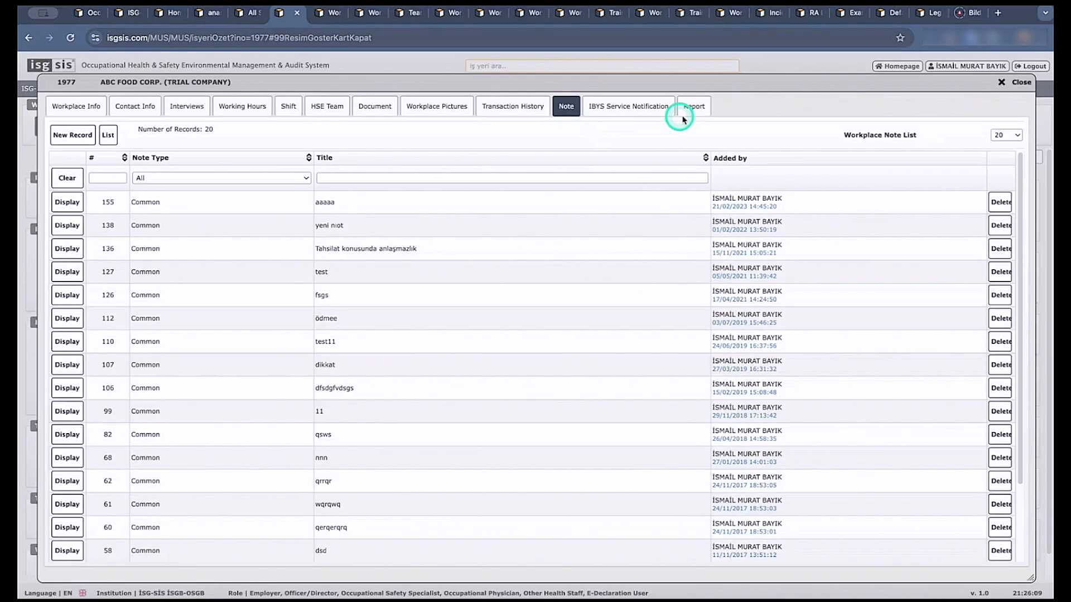
View the workplace report, open its PDF version in a new window, and close the PDF and the workplace card.
click(690, 107)
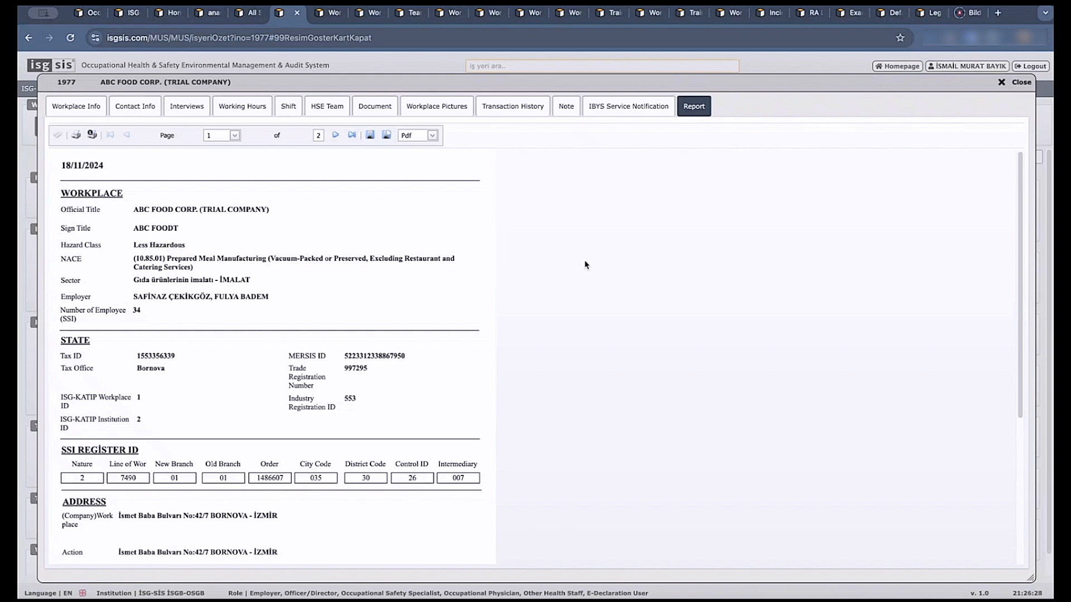
click(386, 135)
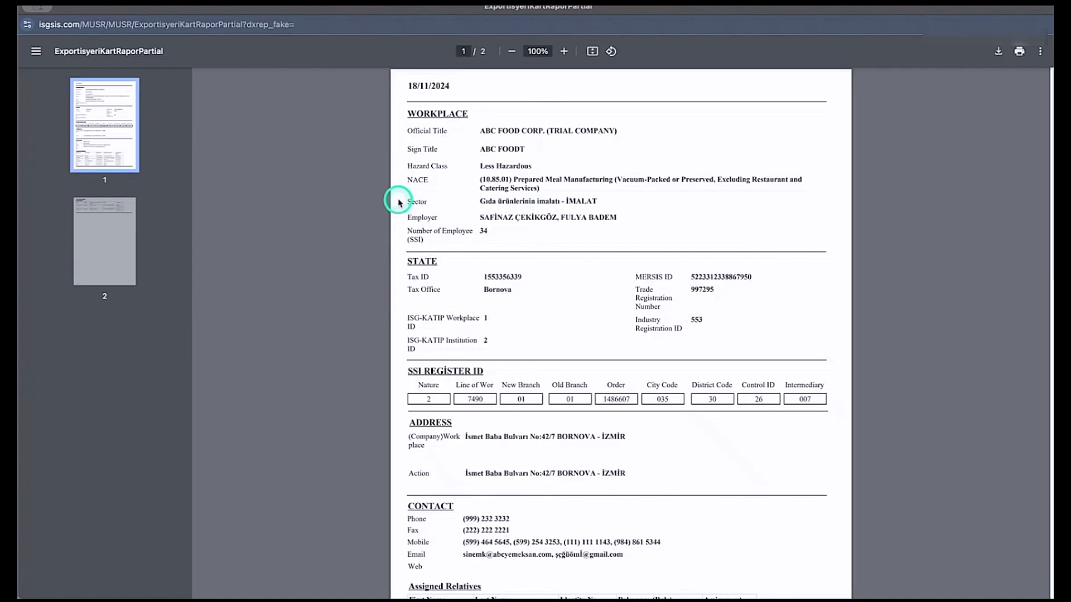
click(29, 7)
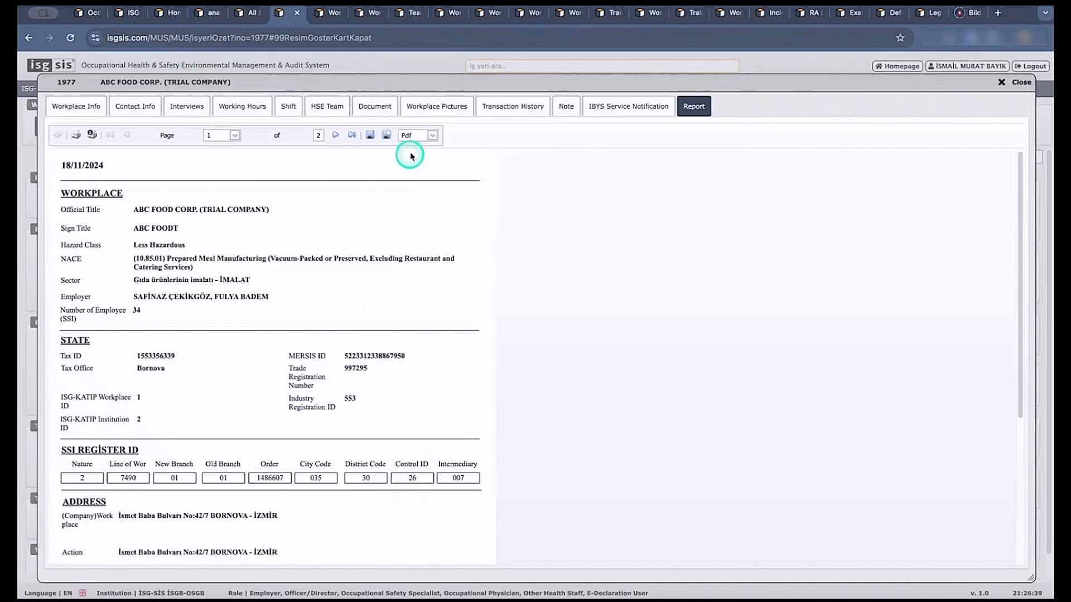
click(417, 136)
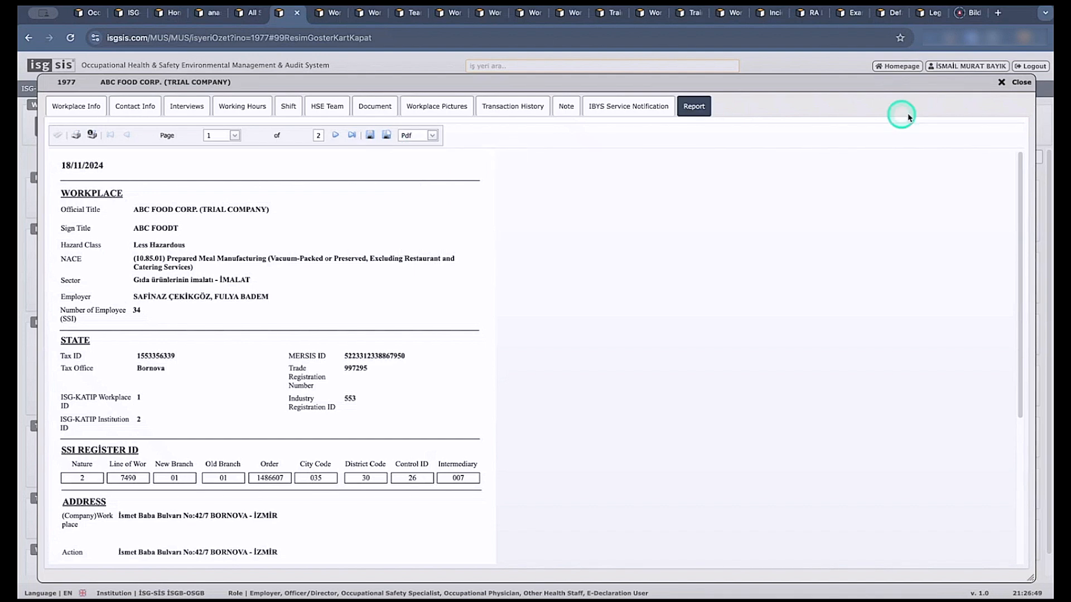
click(1017, 82)
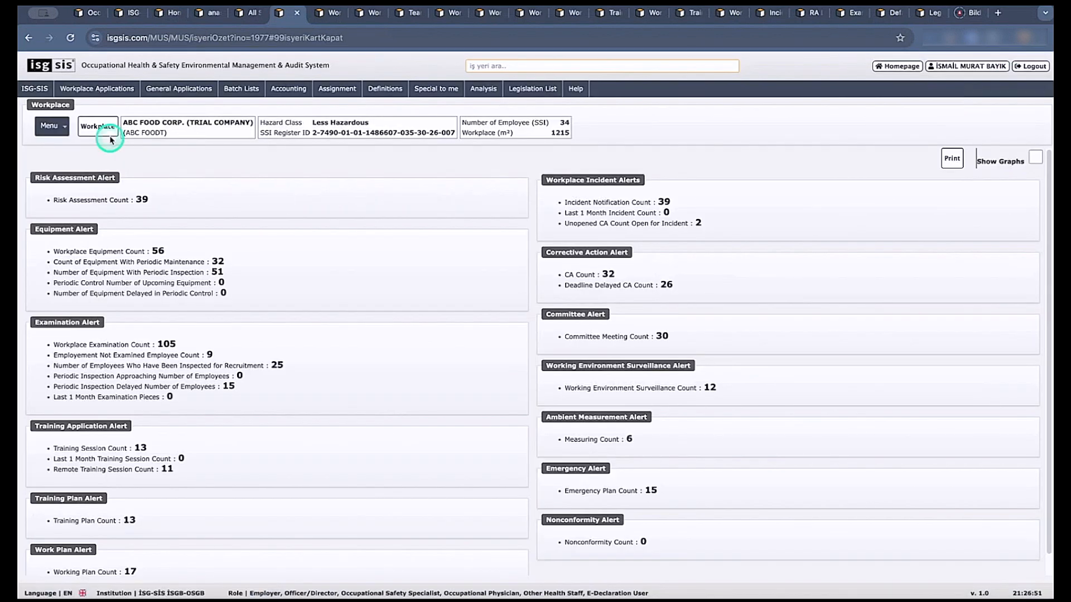
Examine the main application options, focusing on the Batch Lists entries for Workplace and OHS.
click(60, 129)
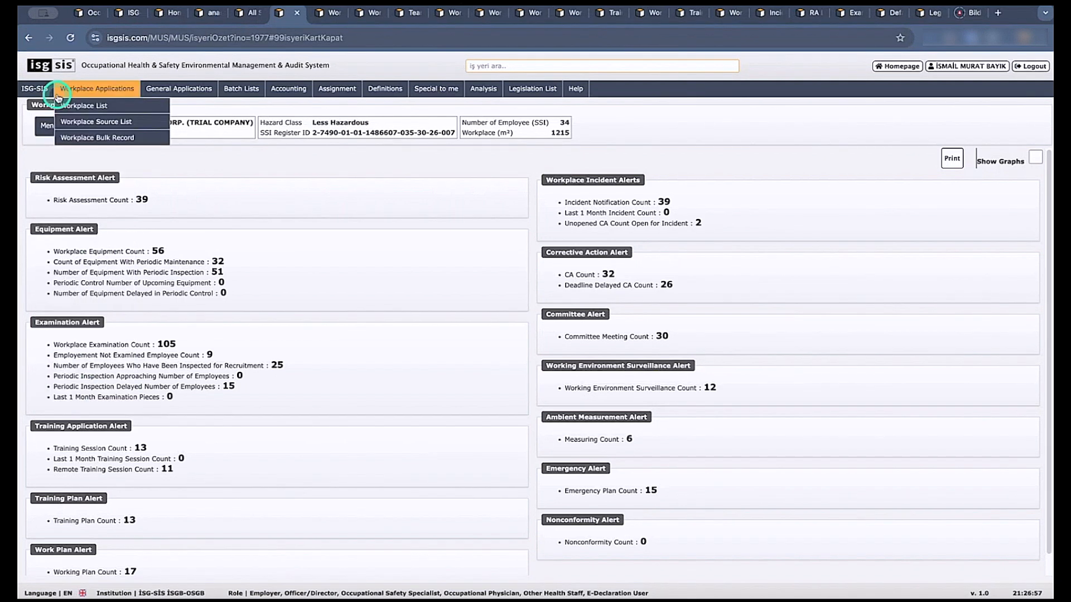
click(370, 91)
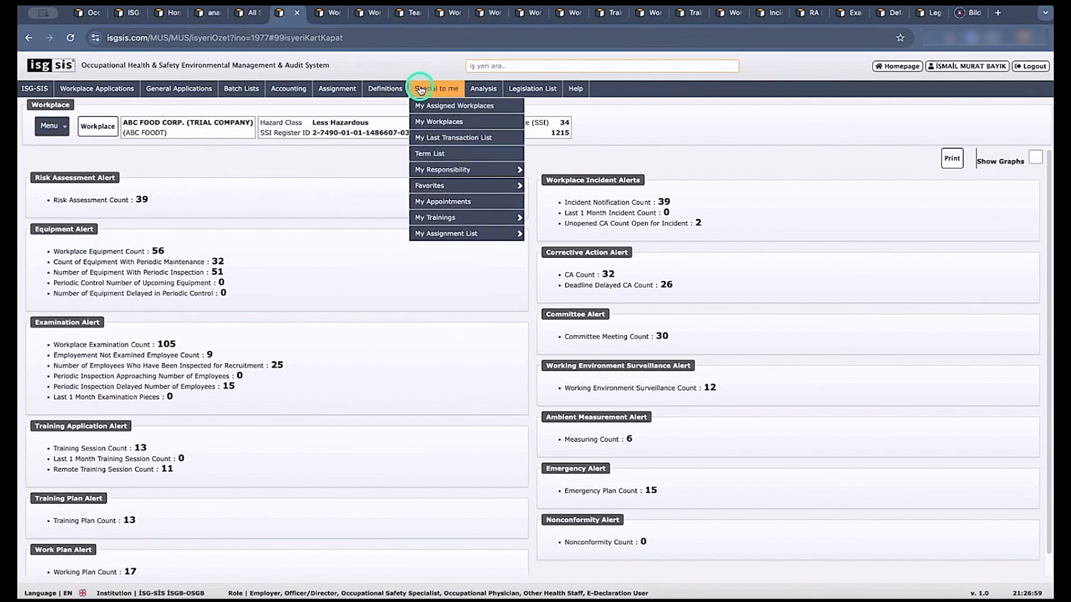
click(210, 93)
click(240, 89)
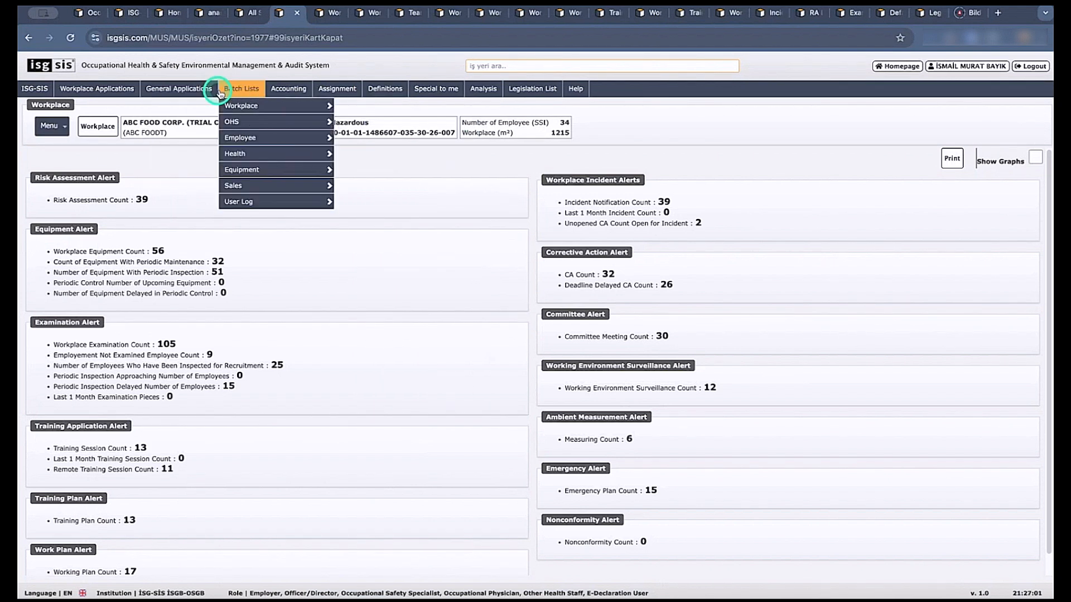
click(249, 106)
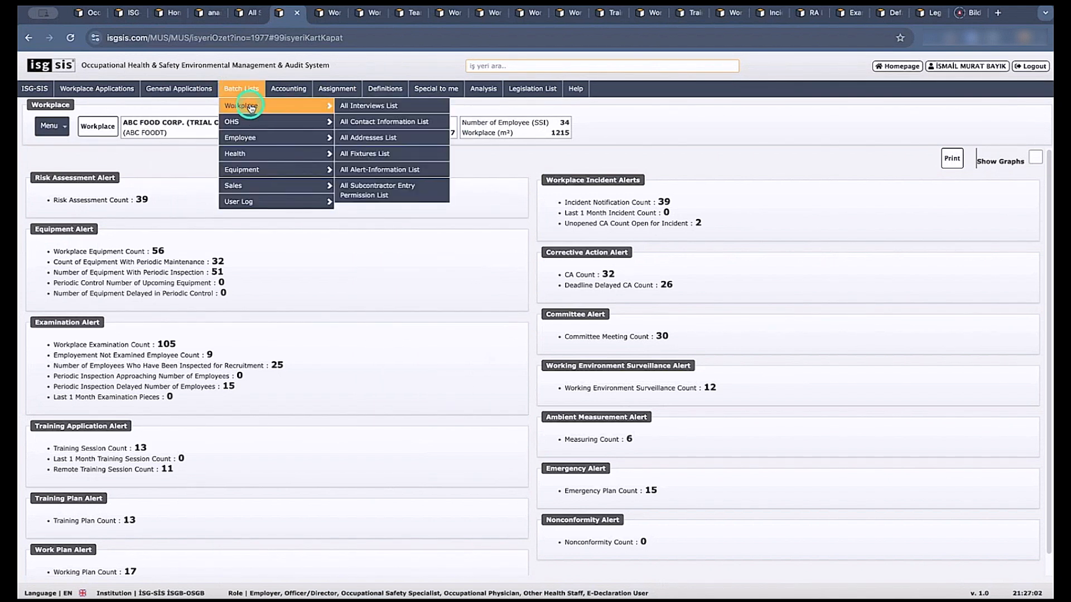
click(255, 121)
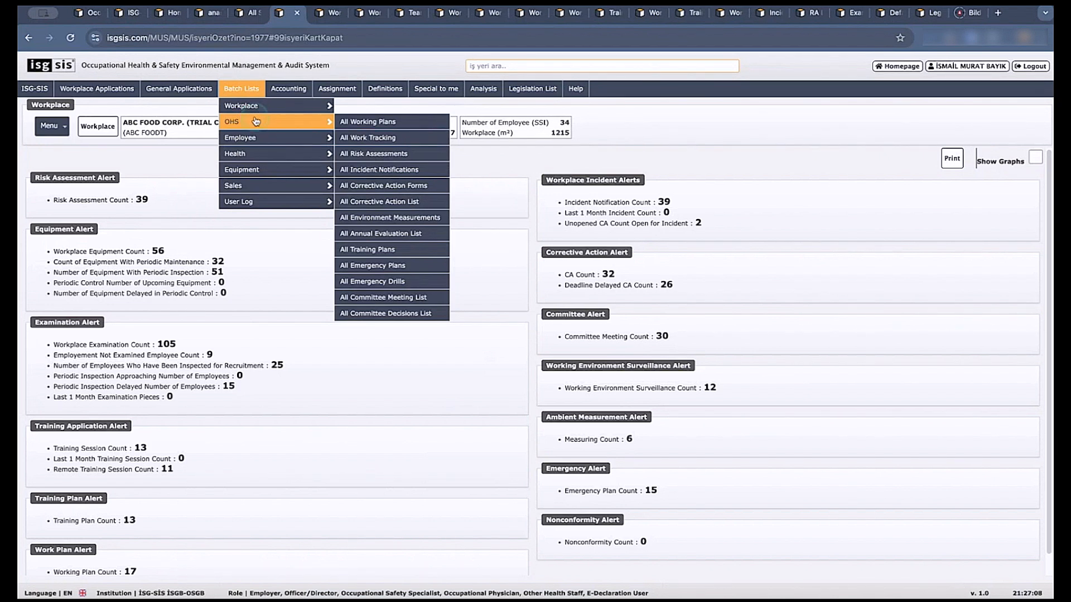
click(356, 120)
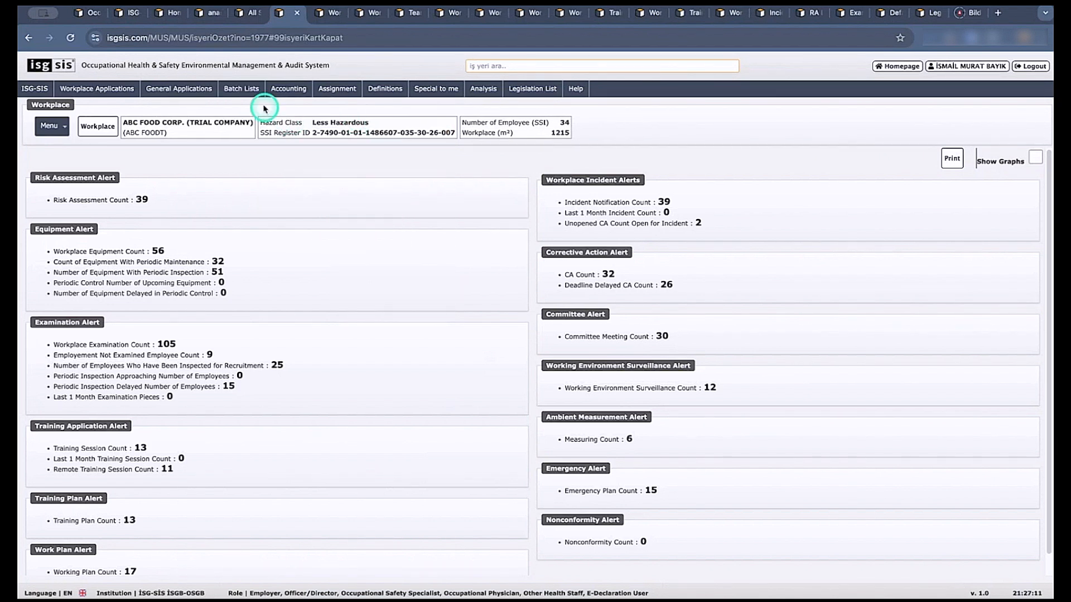
mouse_move(253, 91)
mouse_move(259, 123)
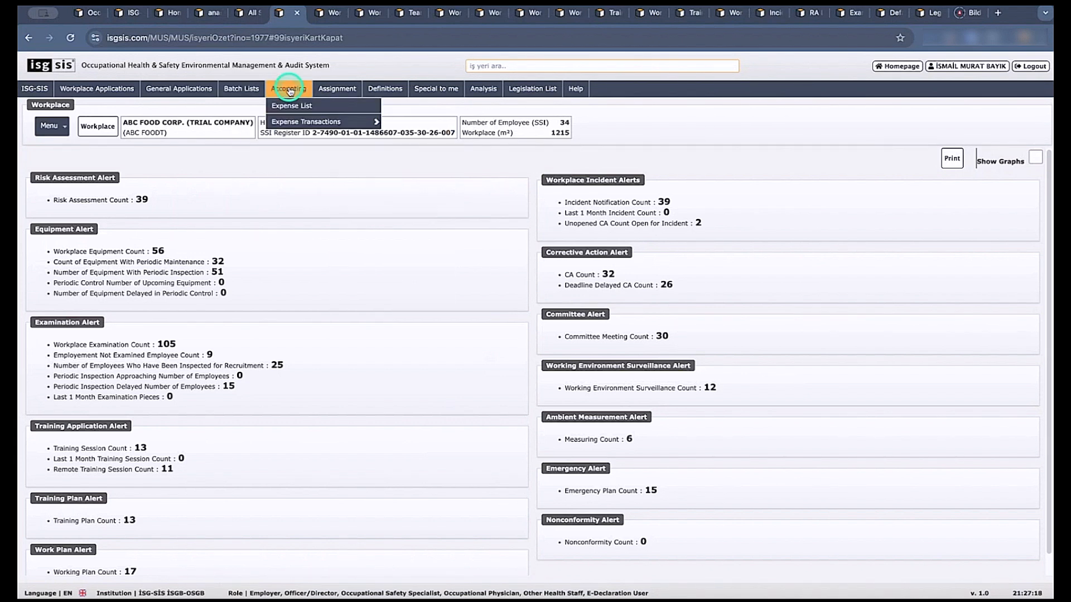
Examine the Assignment options, including Task Plan, Assignment Operations and Sub/Other Employer Transactions.
click(338, 90)
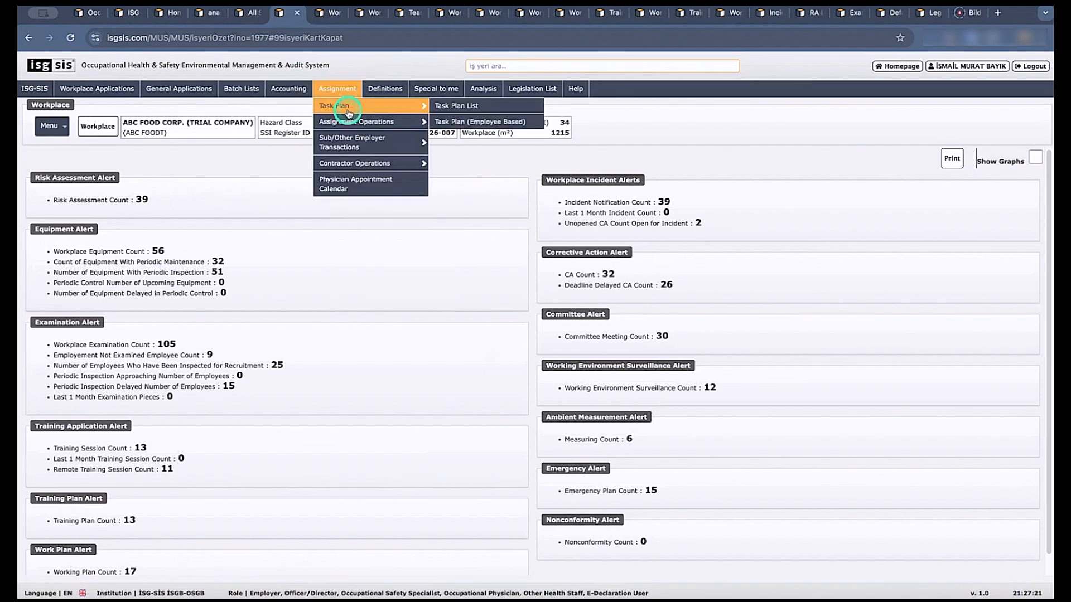
mouse_move(352, 116)
mouse_move(345, 144)
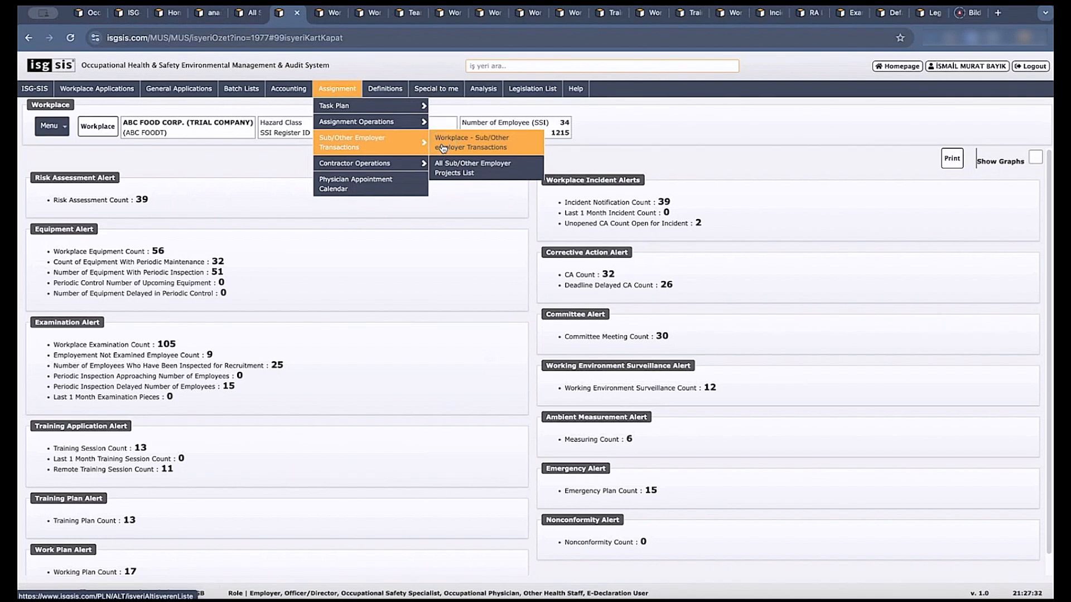
Examine the Definitions options, including Official Definitions, Document Numbering and the CHSU|WHSU entries.
click(391, 91)
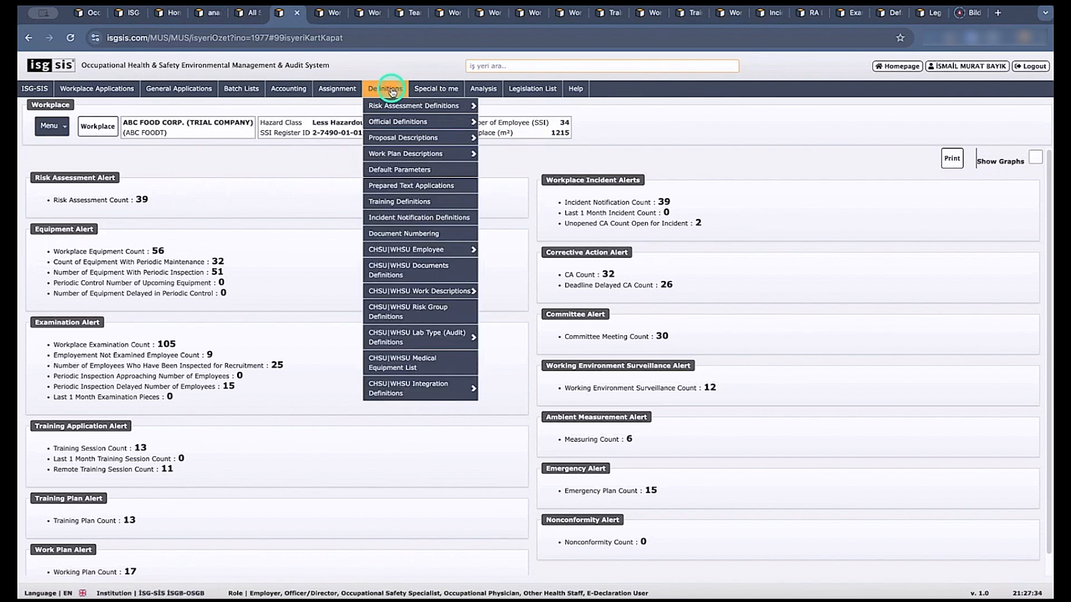
click(399, 372)
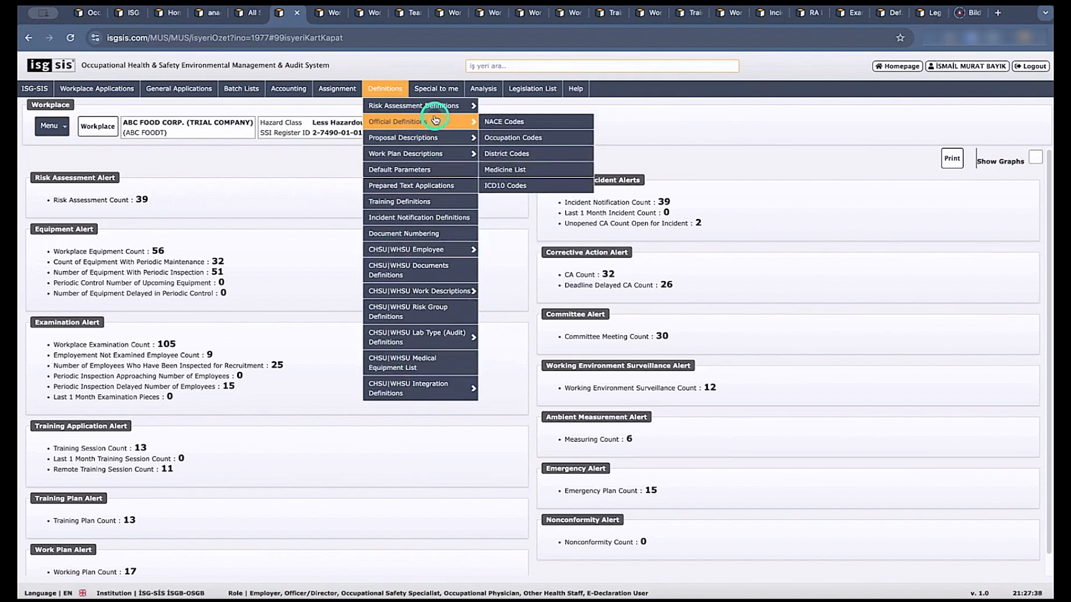
click(429, 249)
click(420, 236)
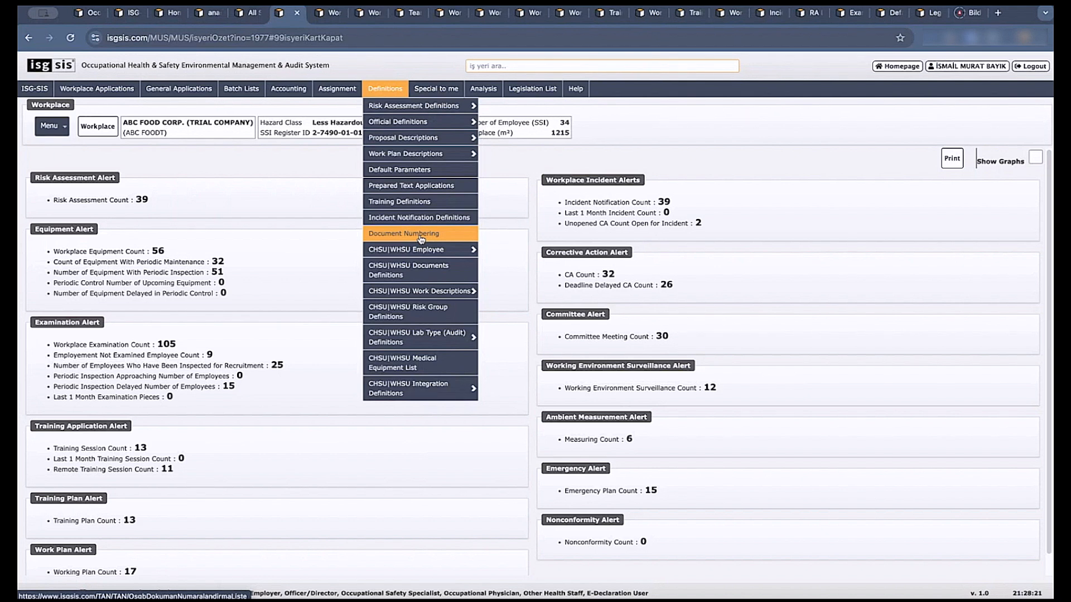
click(341, 245)
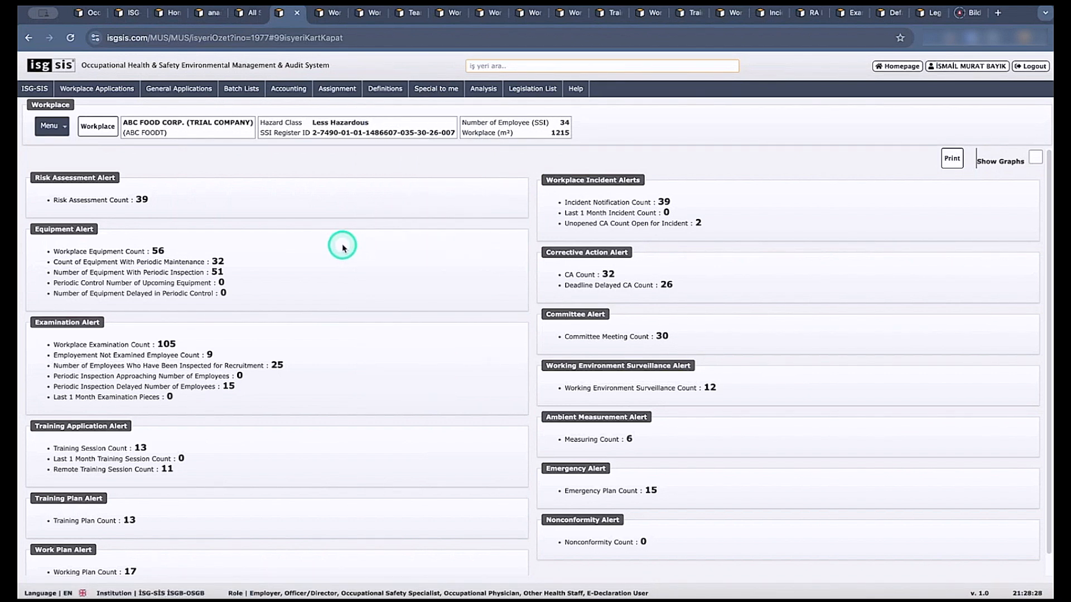
click(379, 90)
Switch to the isg-sis support system and look through its list of reported issues.
click(964, 14)
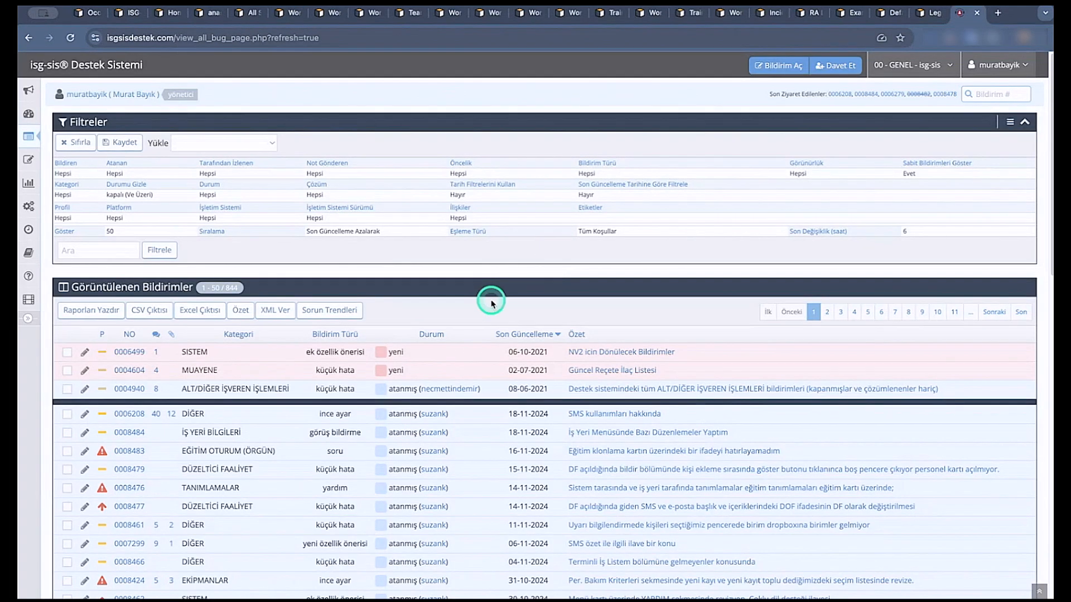
scroll(492, 303, down, 7)
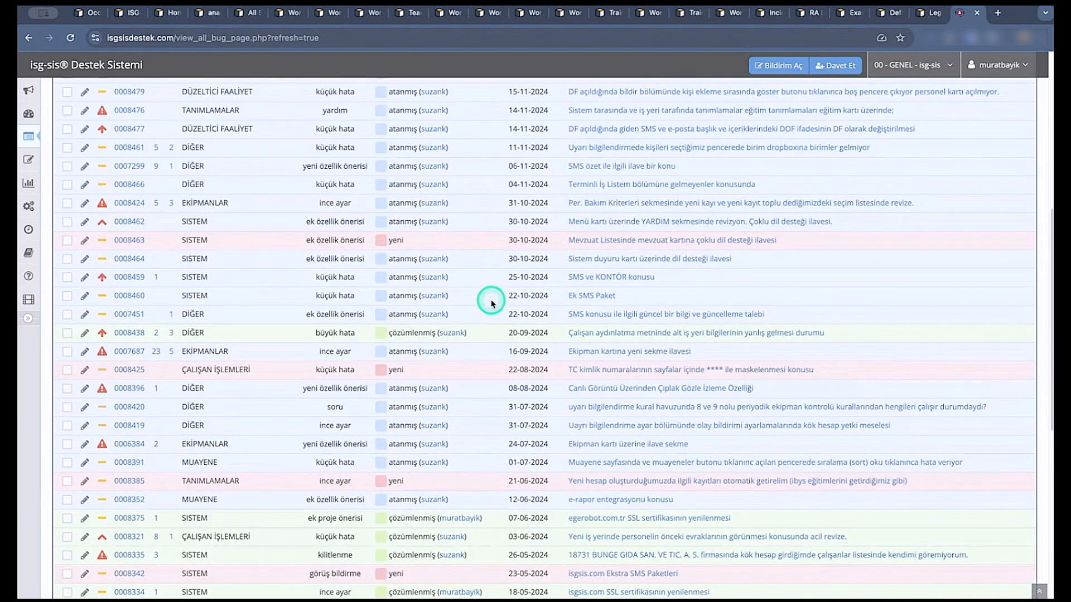
scroll(492, 303, up, 7)
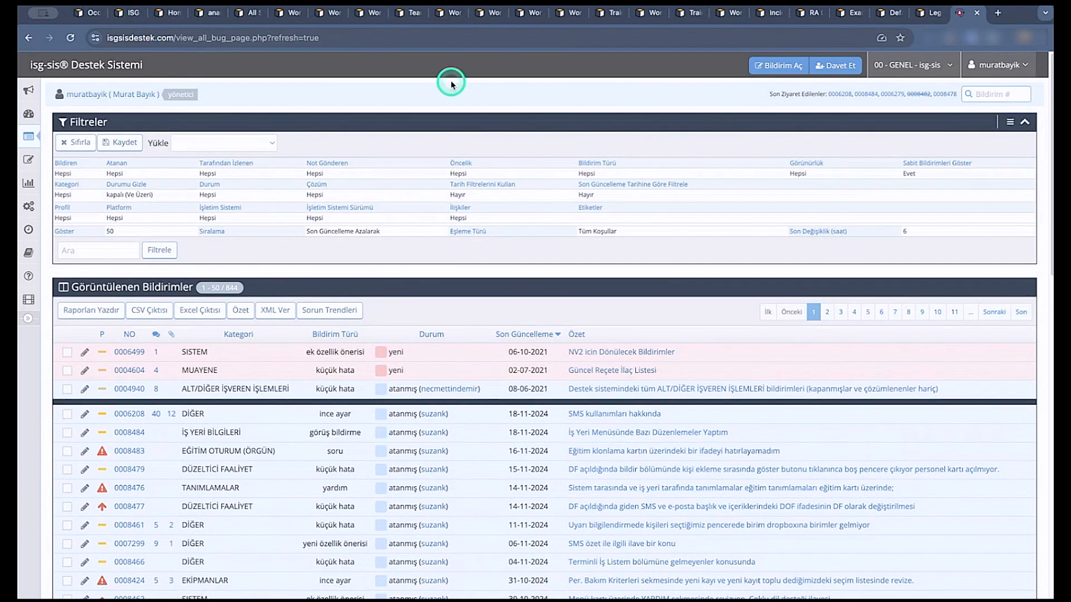
Return to the ISG-SIS workplace summary and review the General Applications, Batch Lists, Definitions and Special to me options.
click(370, 16)
click(320, 21)
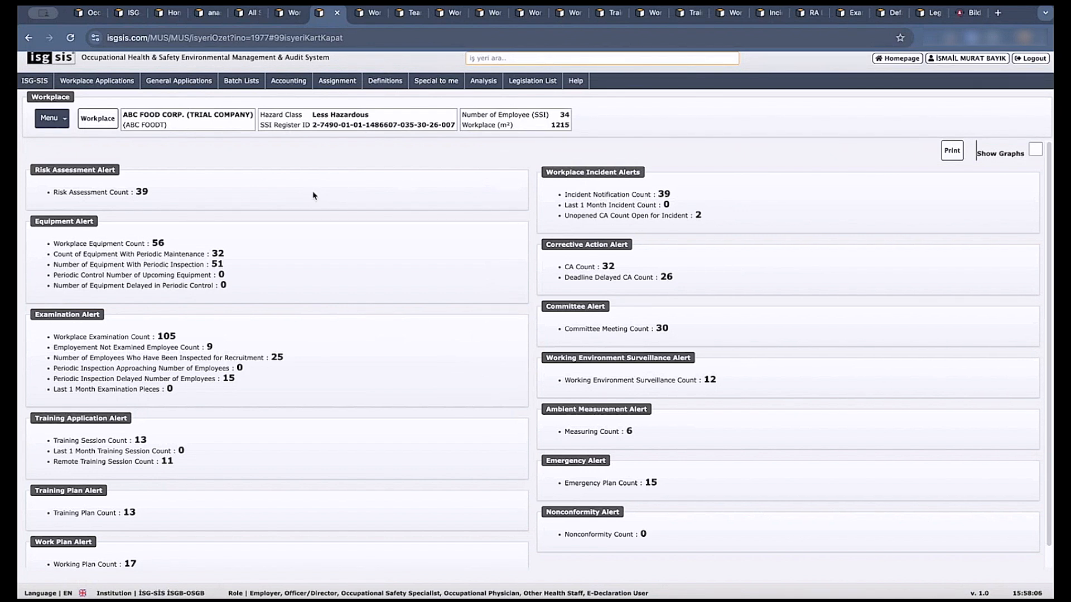
click(142, 90)
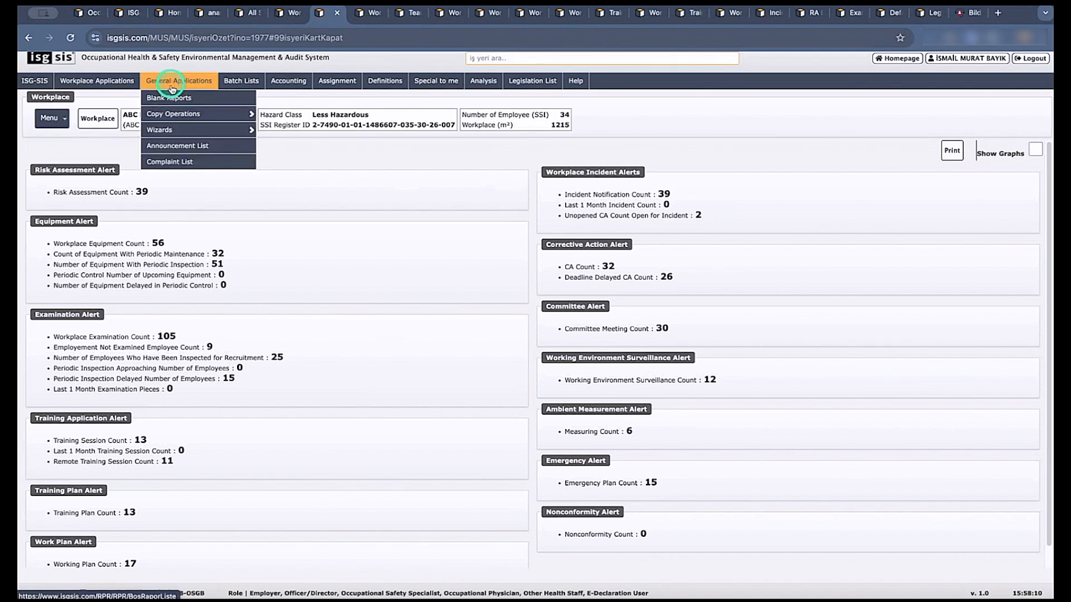
mouse_move(184, 118)
click(245, 85)
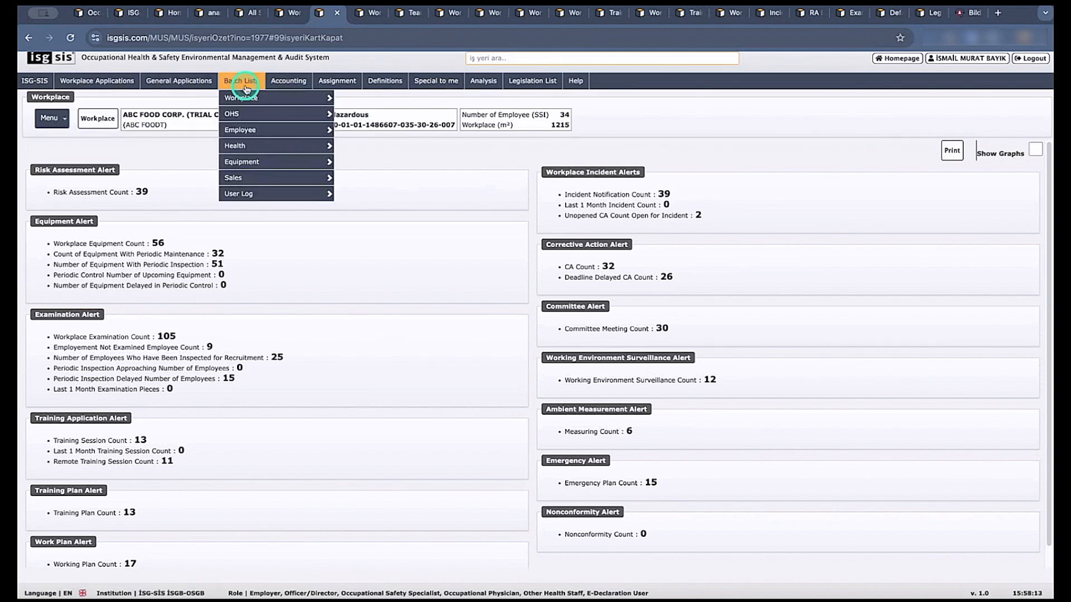
click(391, 86)
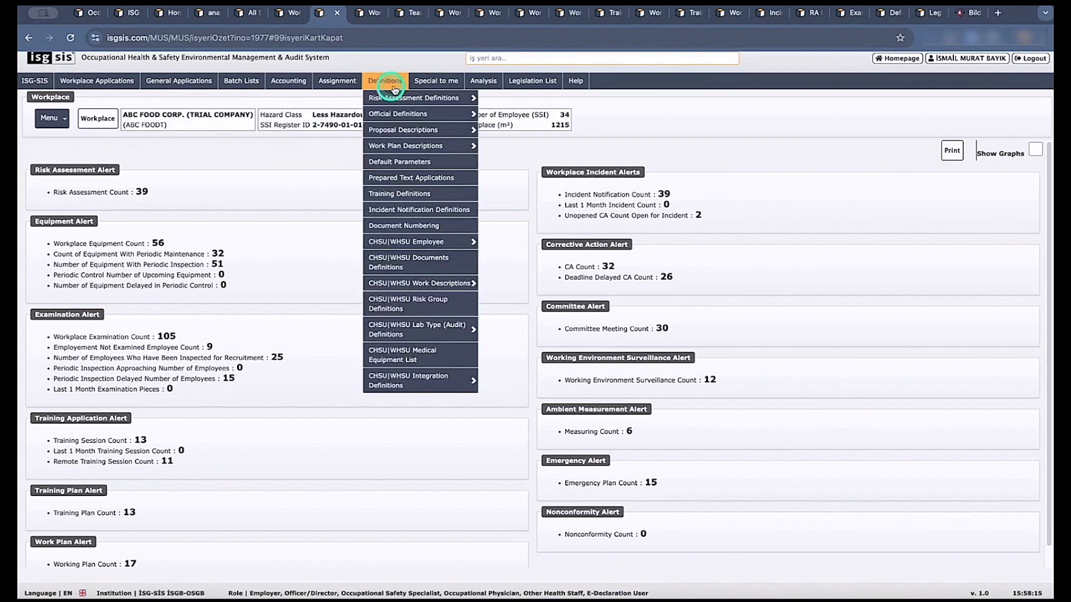
click(440, 91)
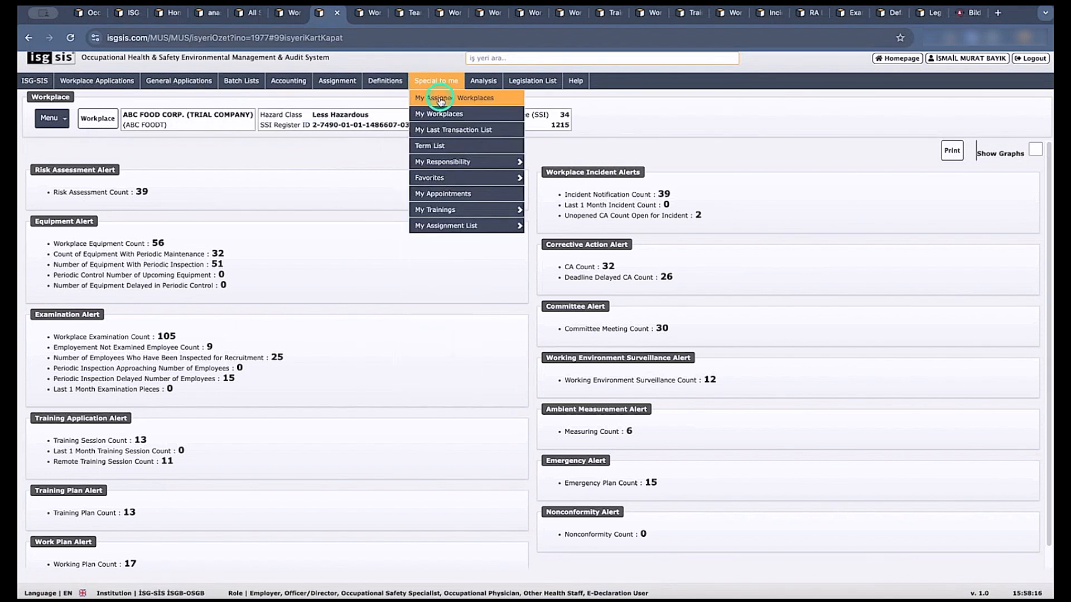
click(544, 127)
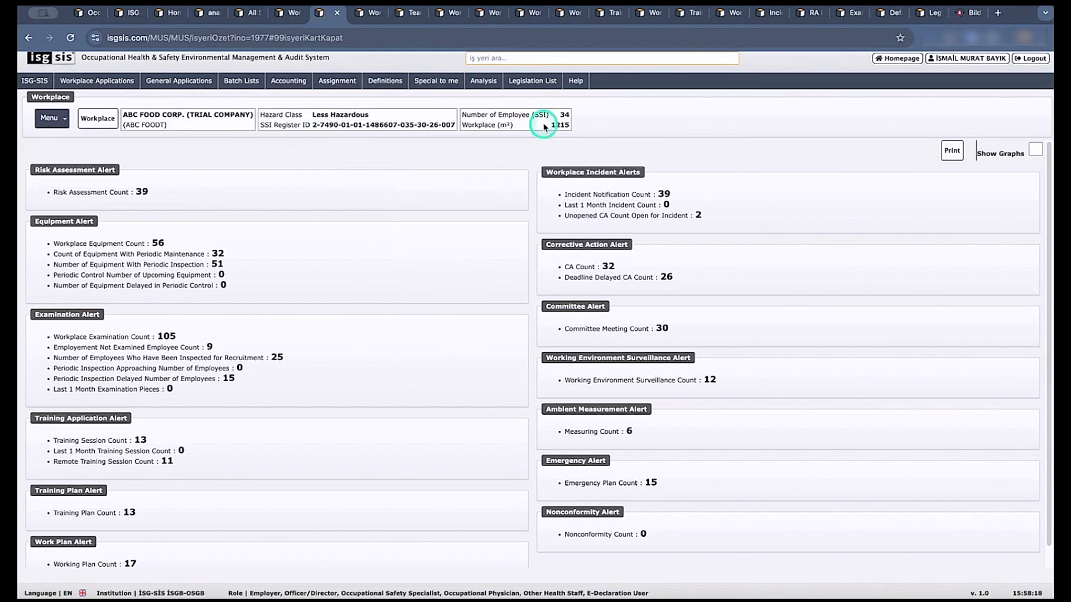
Display the Legislation List and look through its regulations, including the one on Vehicles with Screens.
click(534, 82)
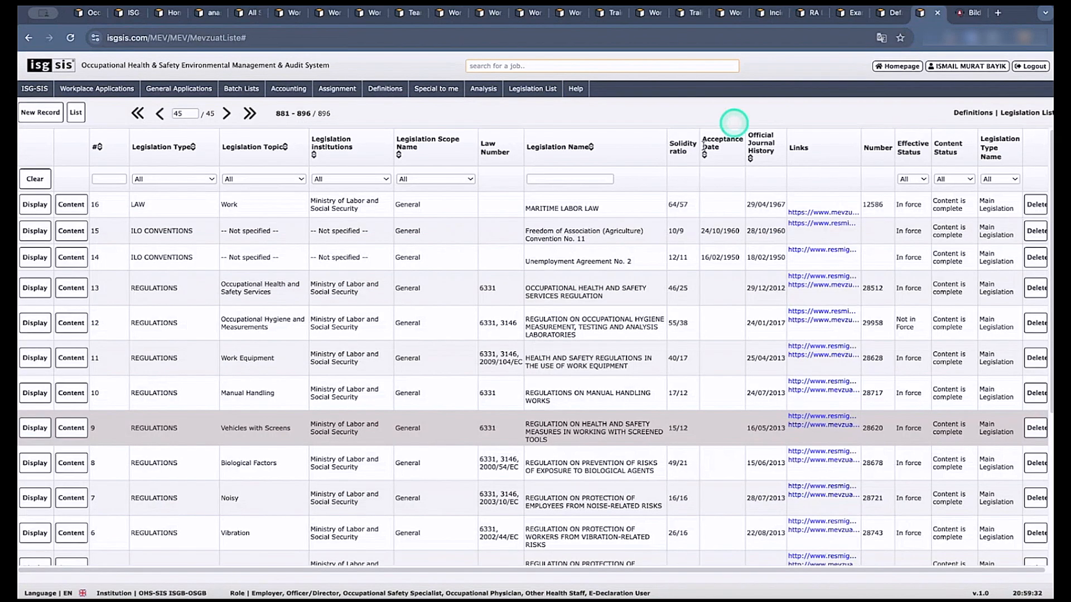
scroll(494, 311, down, 1)
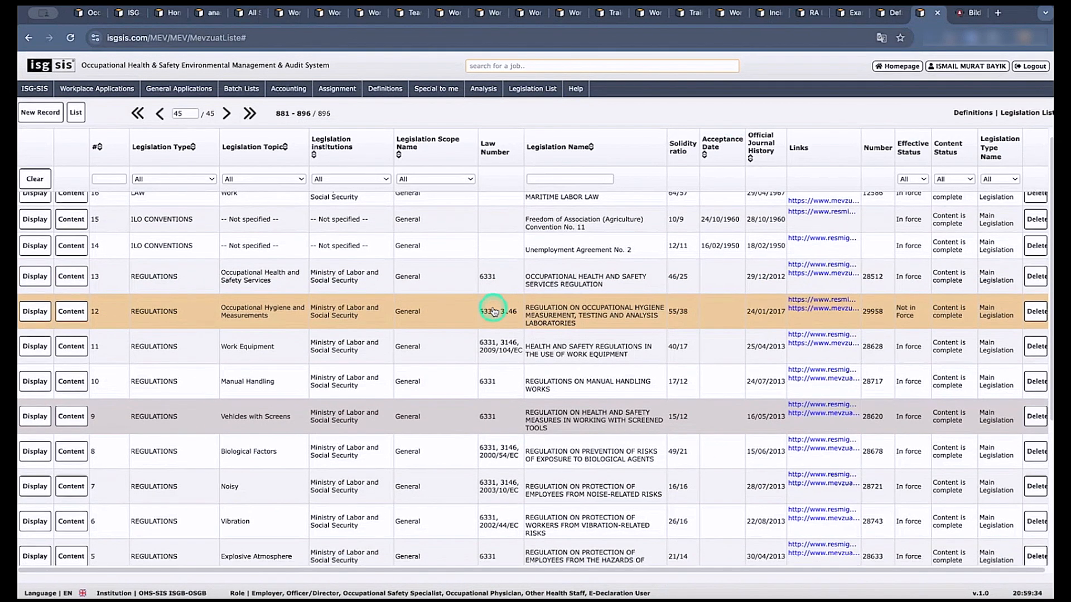
scroll(494, 311, down, 3)
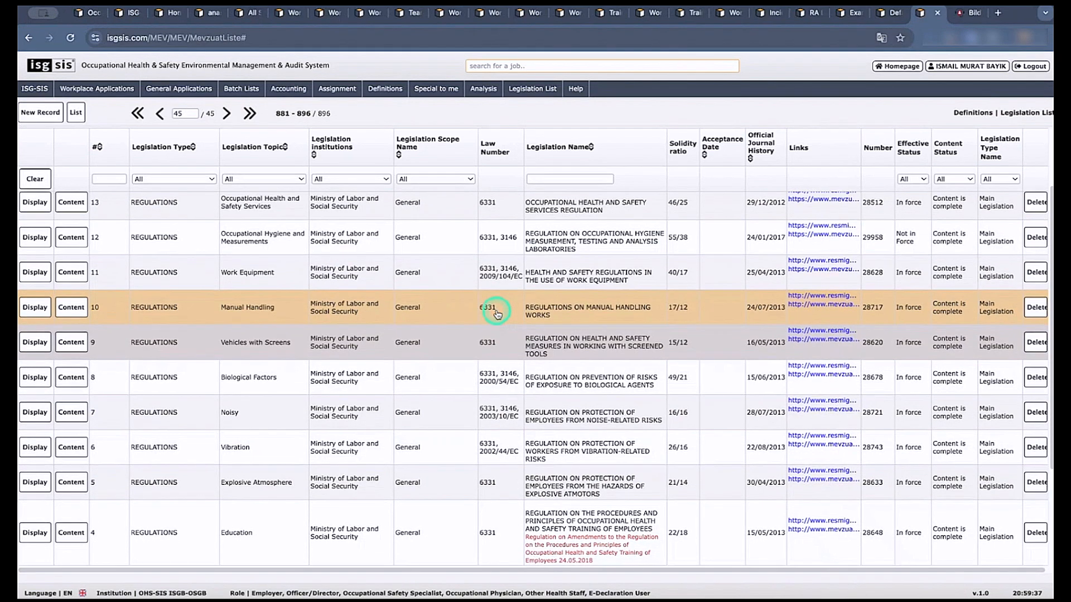
click(69, 347)
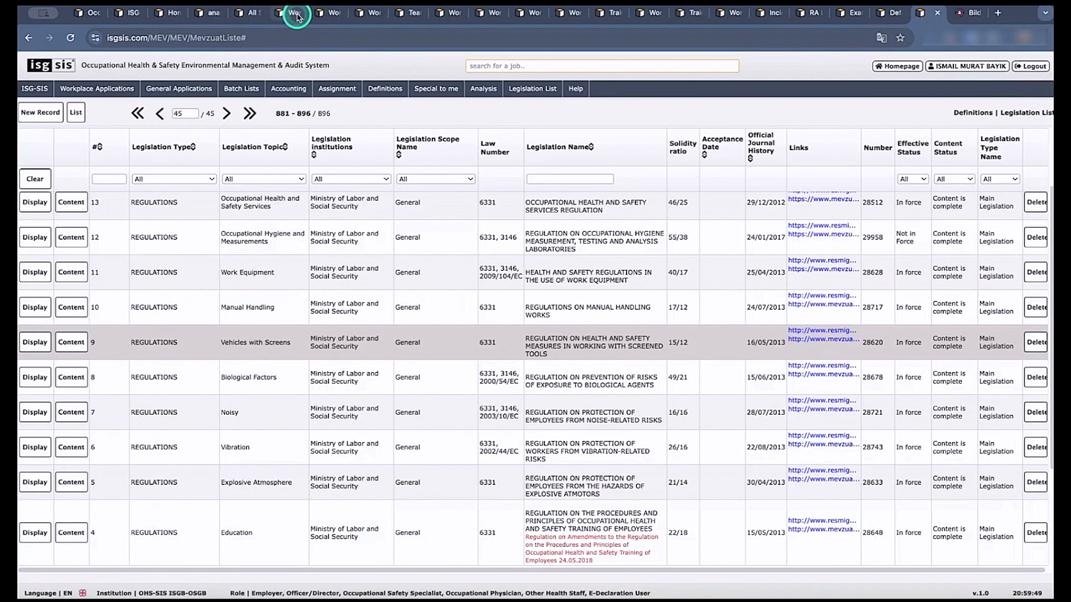
Return to the ABC Food Corp. workplace summary and examine its Planning and Definitions options, including the Personnel List.
click(294, 13)
click(62, 127)
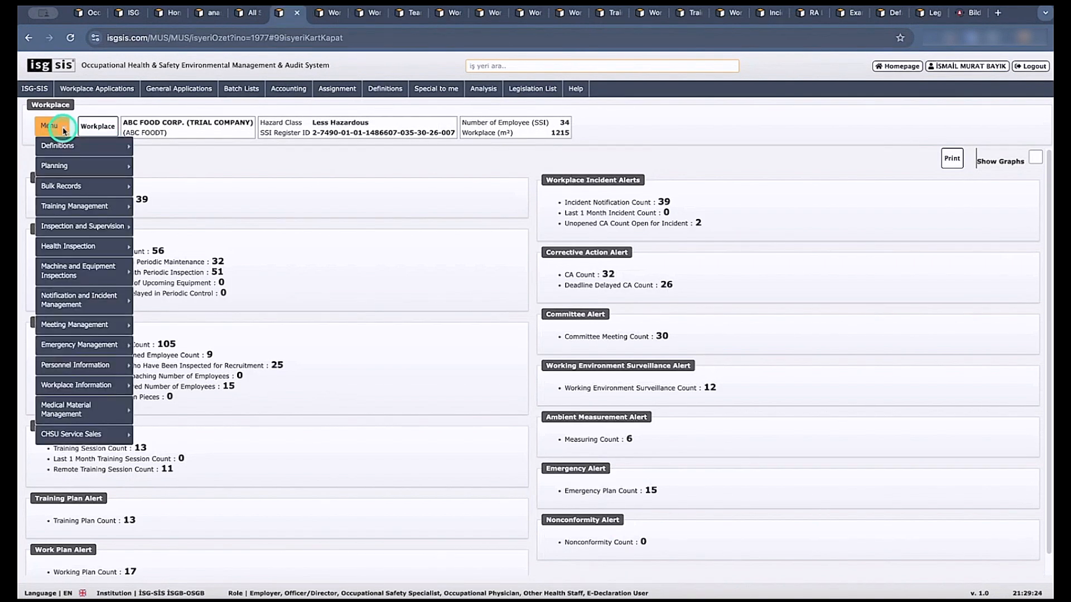
mouse_move(65, 148)
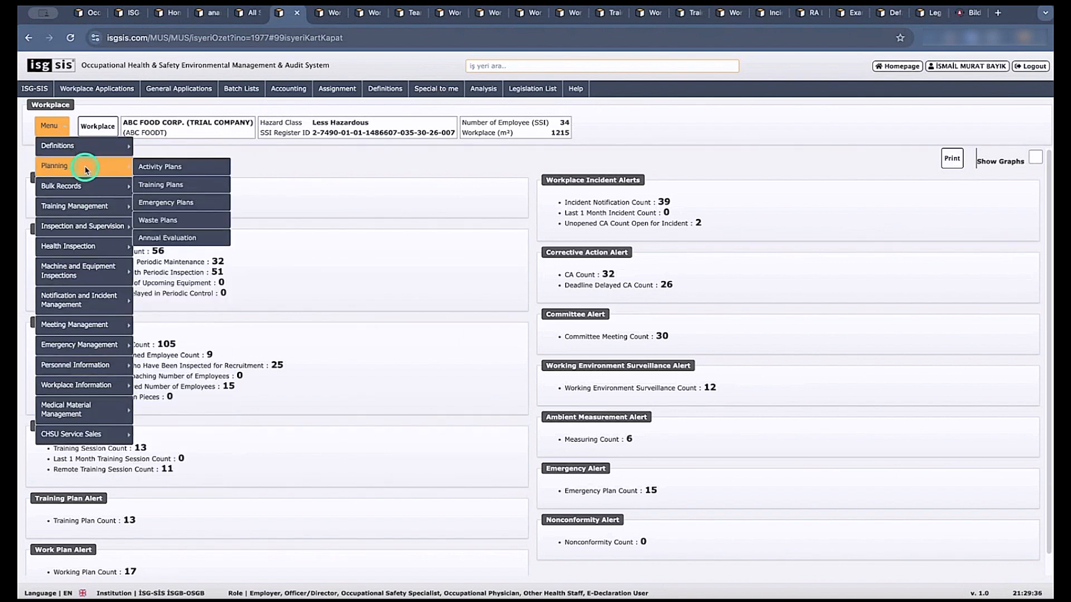
mouse_move(77, 203)
mouse_move(74, 226)
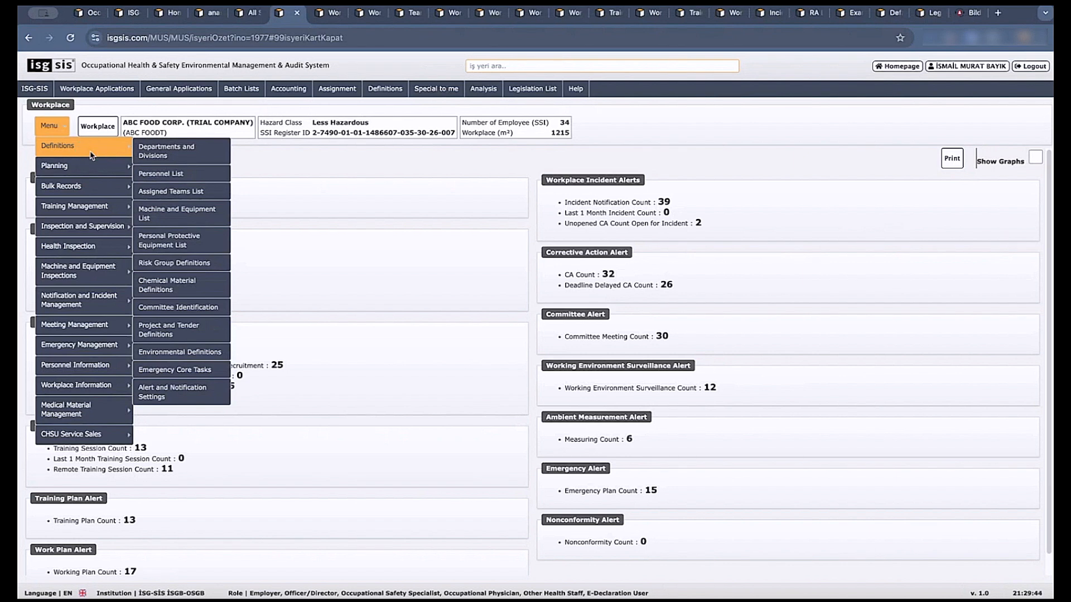
click(98, 155)
click(172, 177)
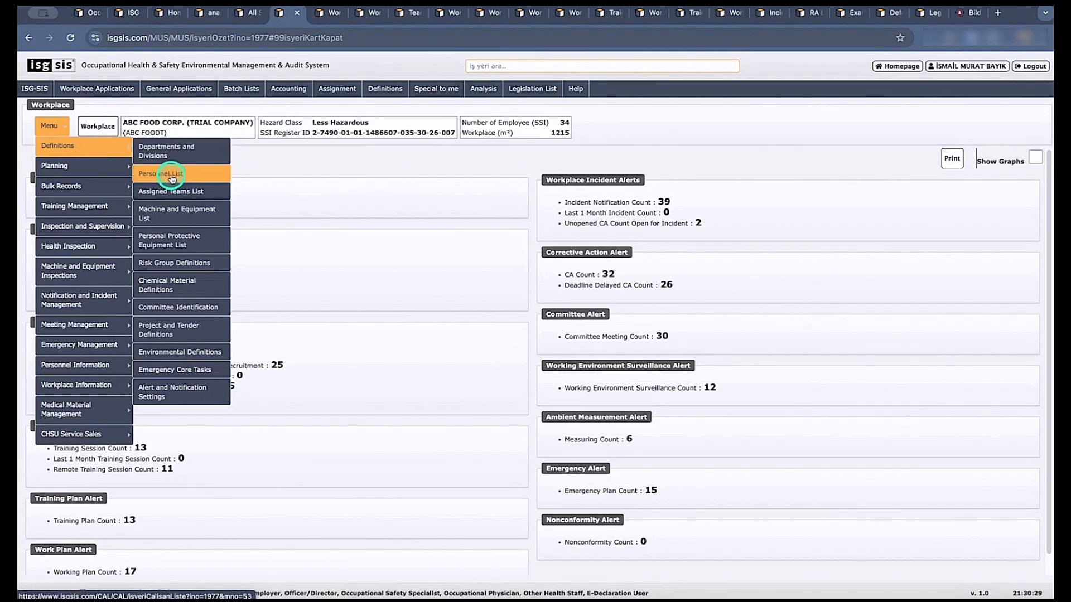
Display the workplace's Departments and Divisions list and look over the blank form for a new department record.
click(179, 152)
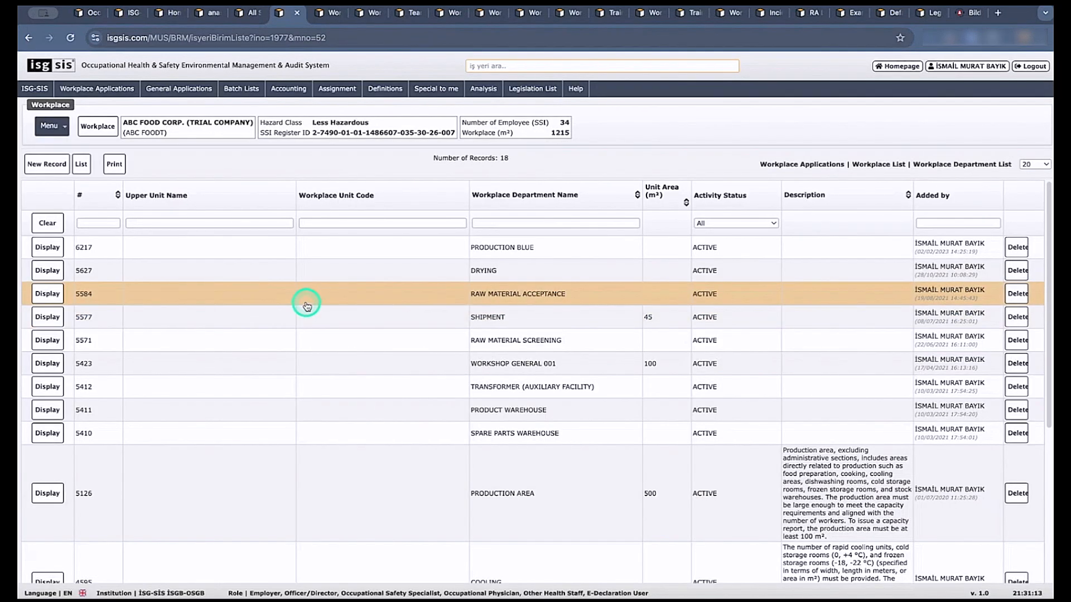
click(53, 169)
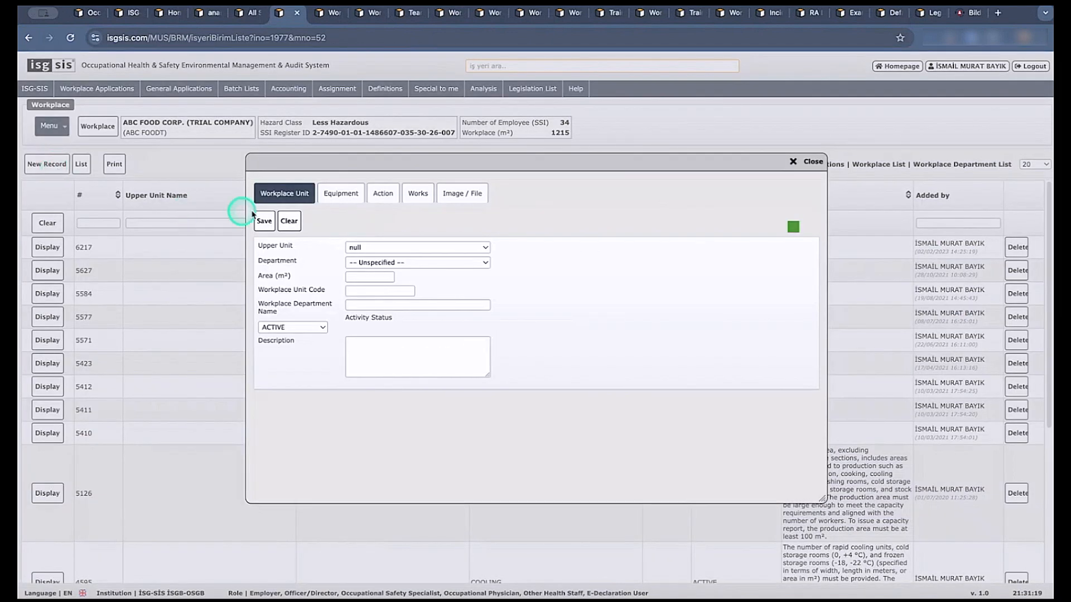
click(797, 164)
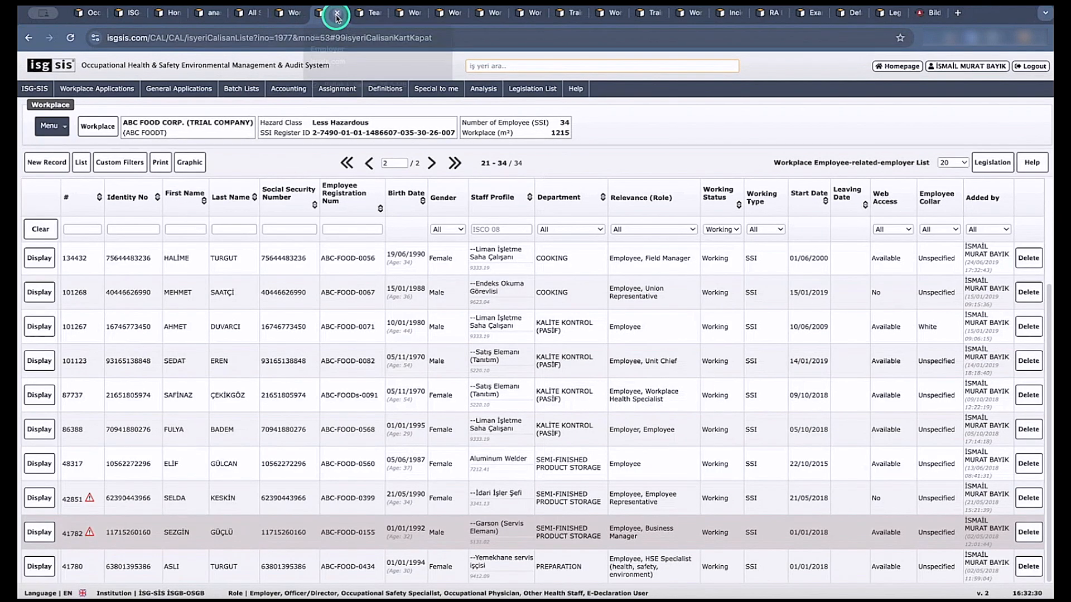
click(771, 160)
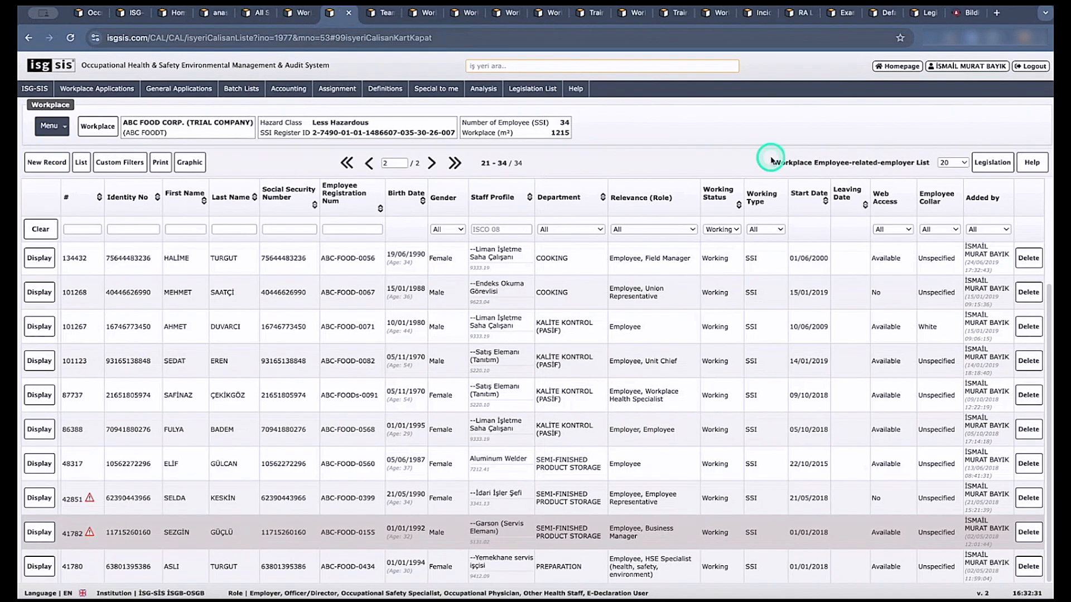
Review the Definitions options from the Personnel List and examine the blank form for a new employee record.
click(67, 133)
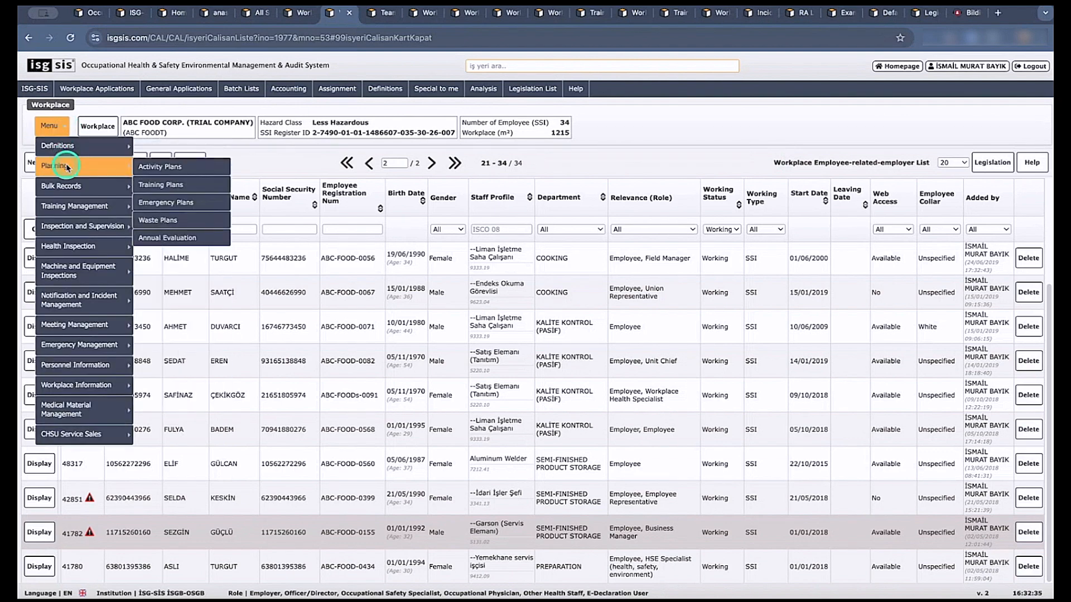
click(75, 149)
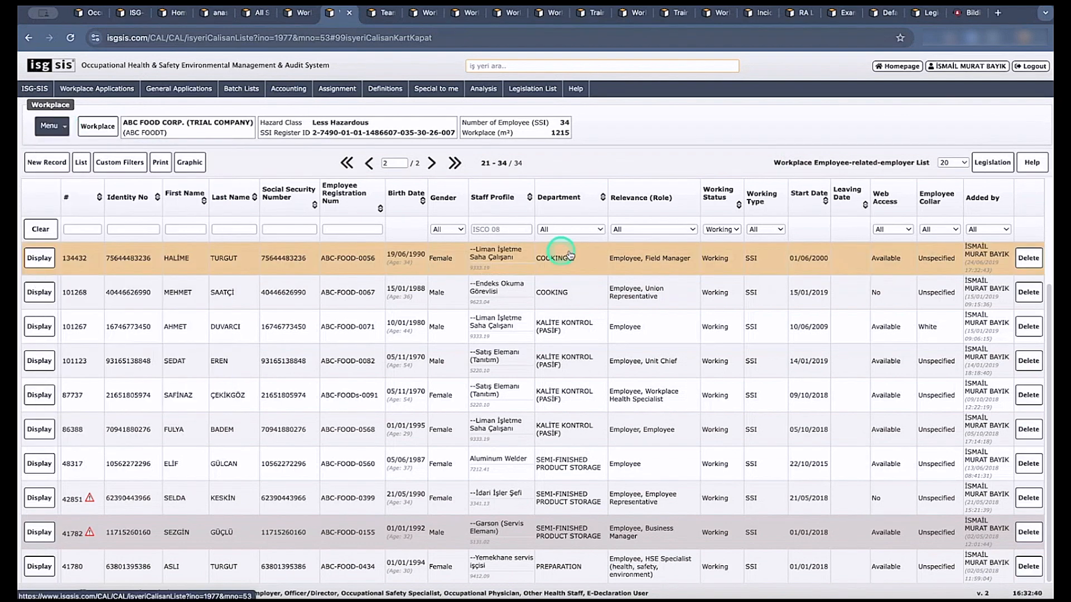
click(602, 292)
click(48, 163)
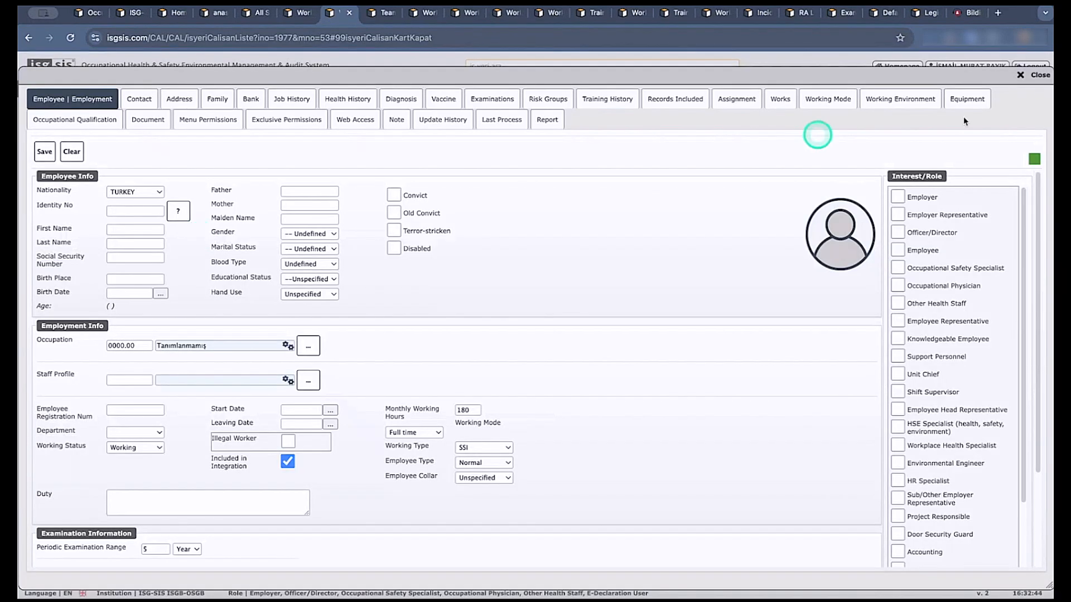
click(1036, 76)
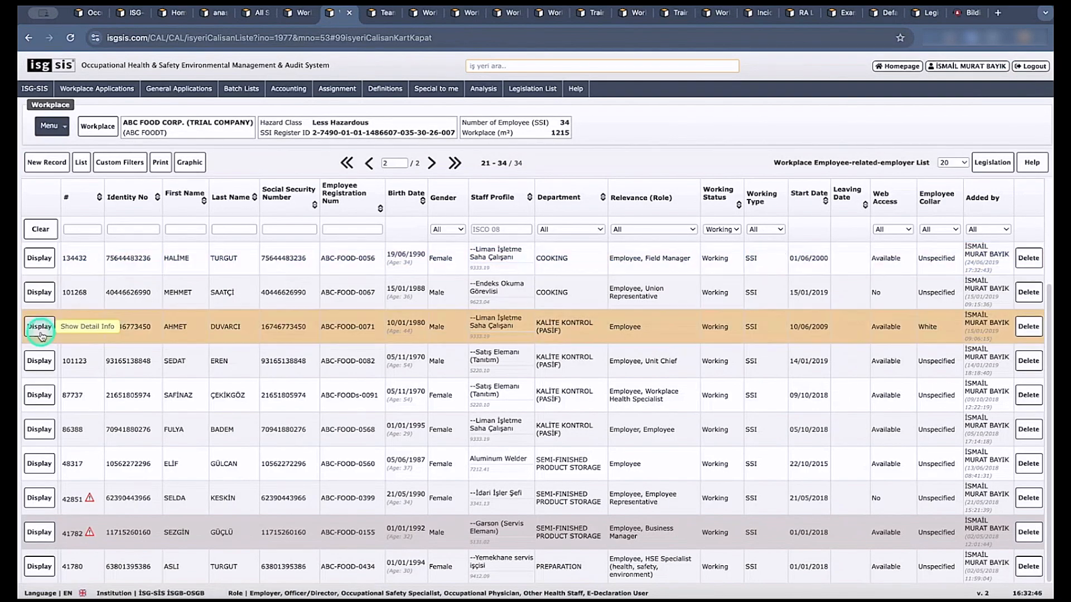
Display and look over the existing employee record of the Semi-Finished Product Storage department's Business Manager.
click(40, 331)
click(36, 532)
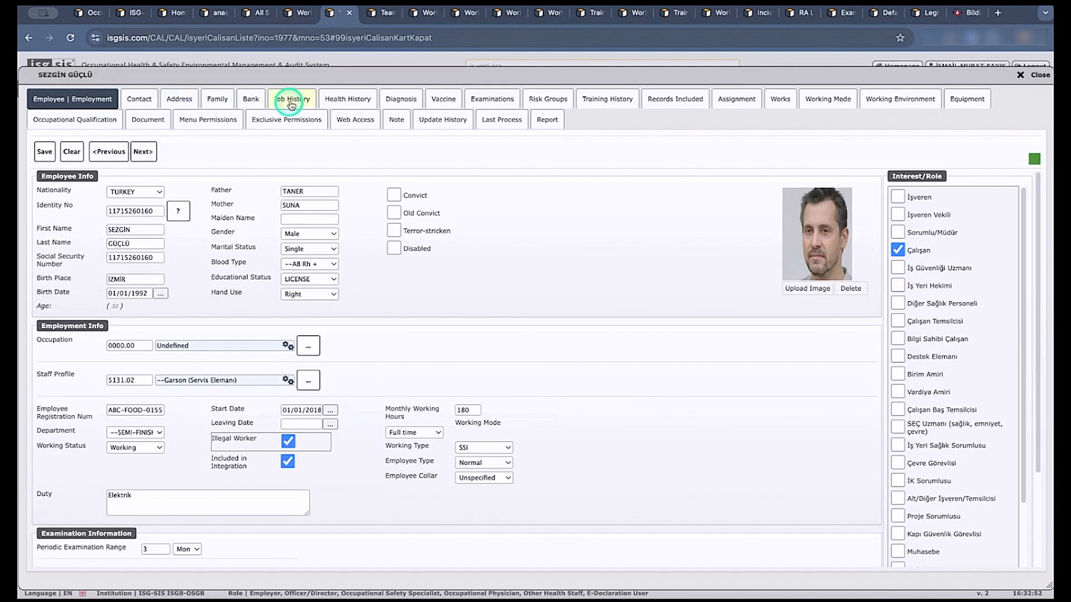
click(1033, 75)
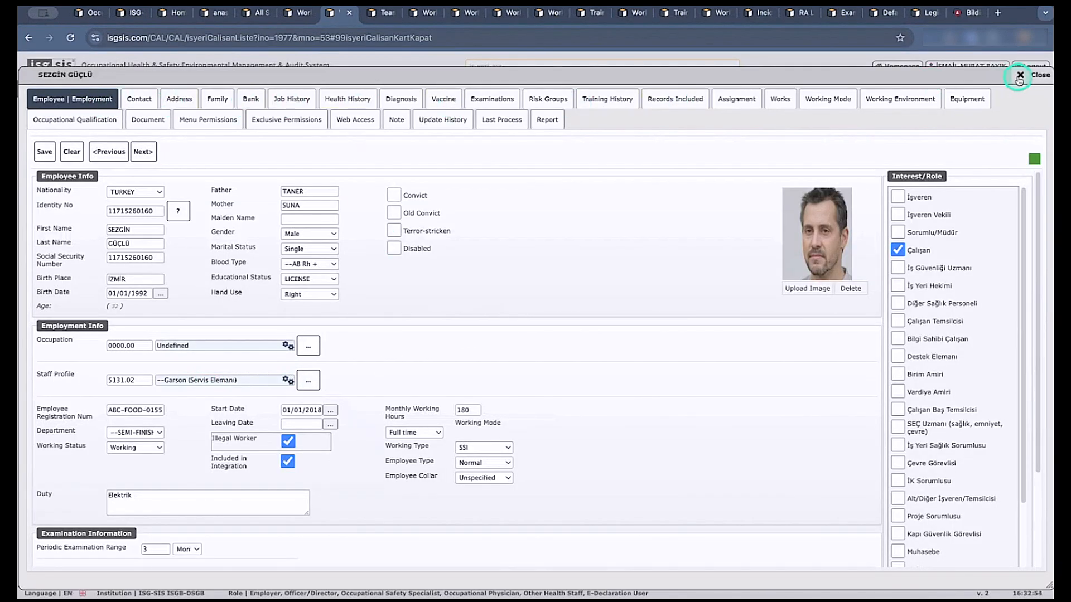
Switch to the Assigned Teams List, look through its teams and examine the blank form for a new team record.
click(376, 18)
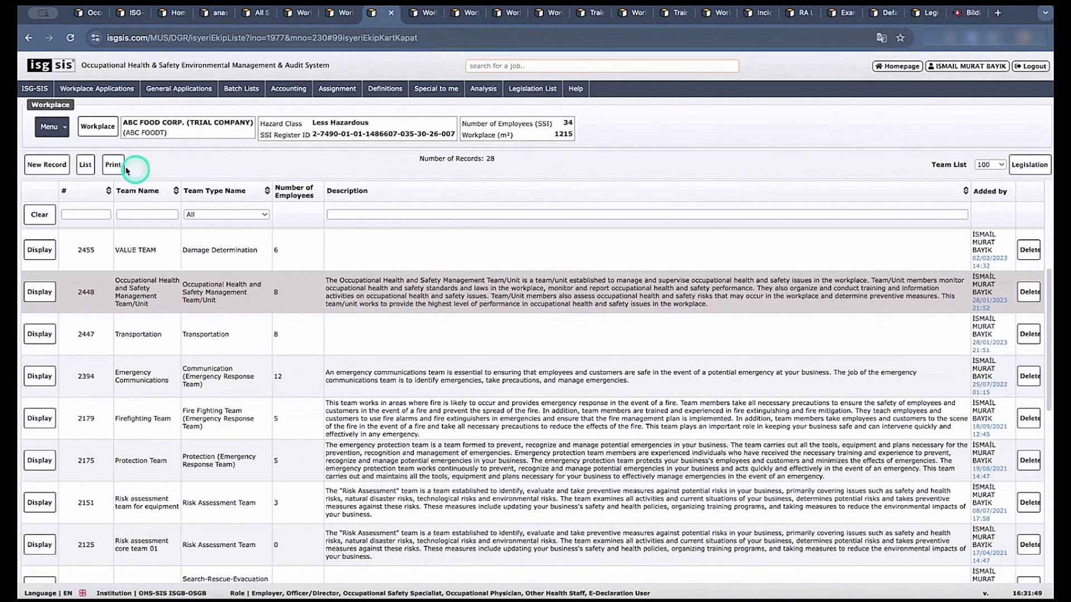
click(50, 127)
mouse_move(62, 146)
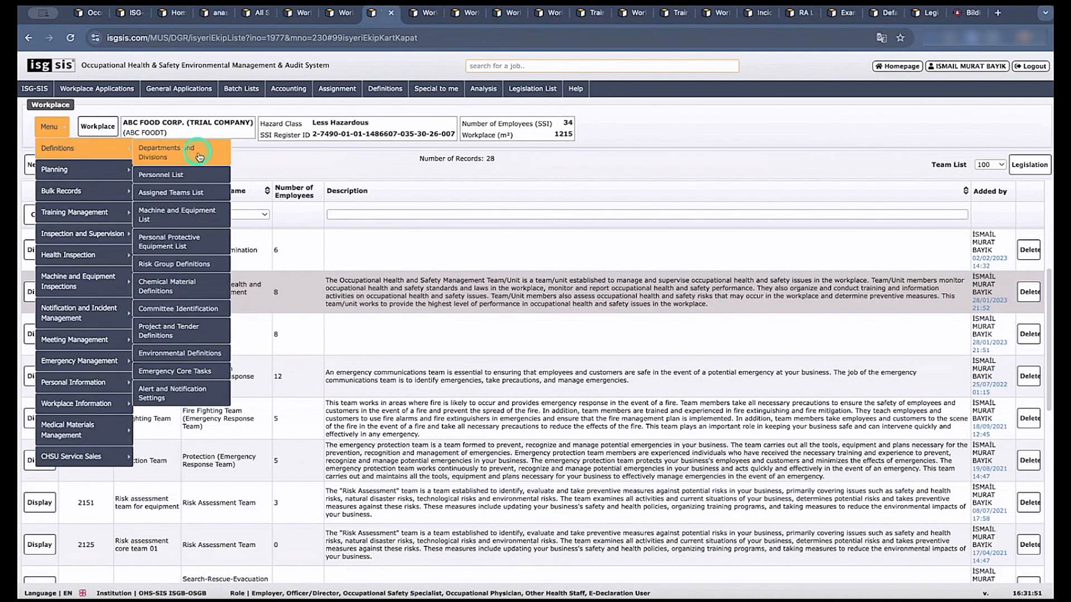
click(188, 193)
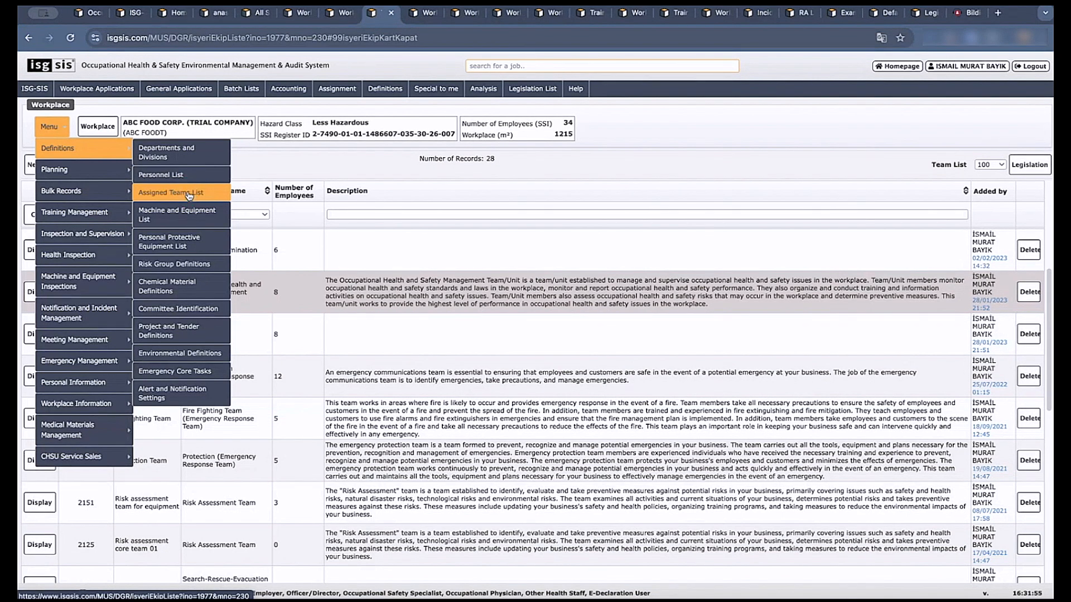
click(248, 172)
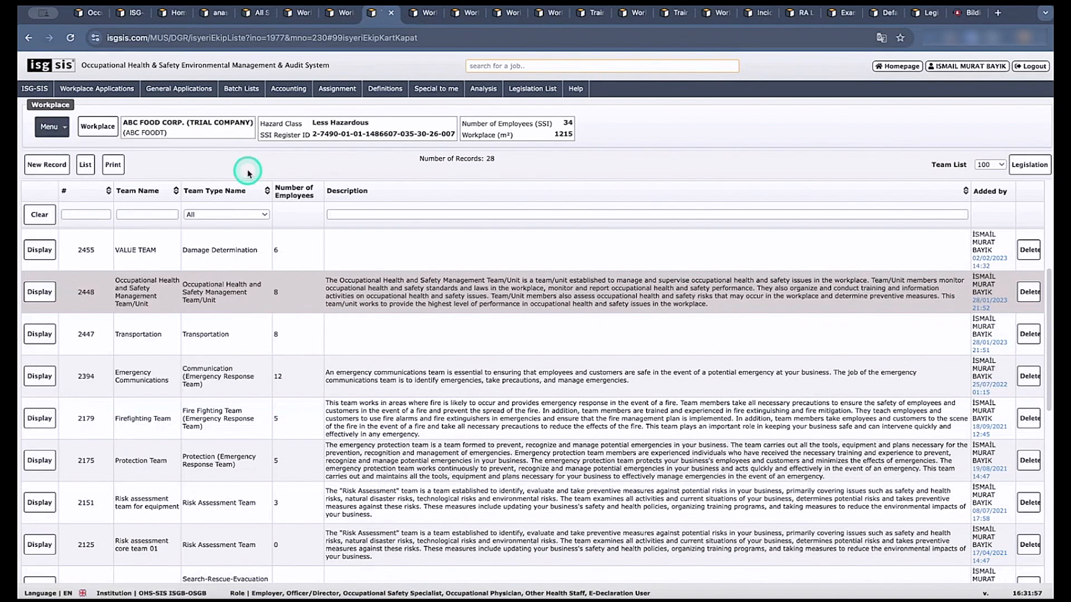
click(264, 307)
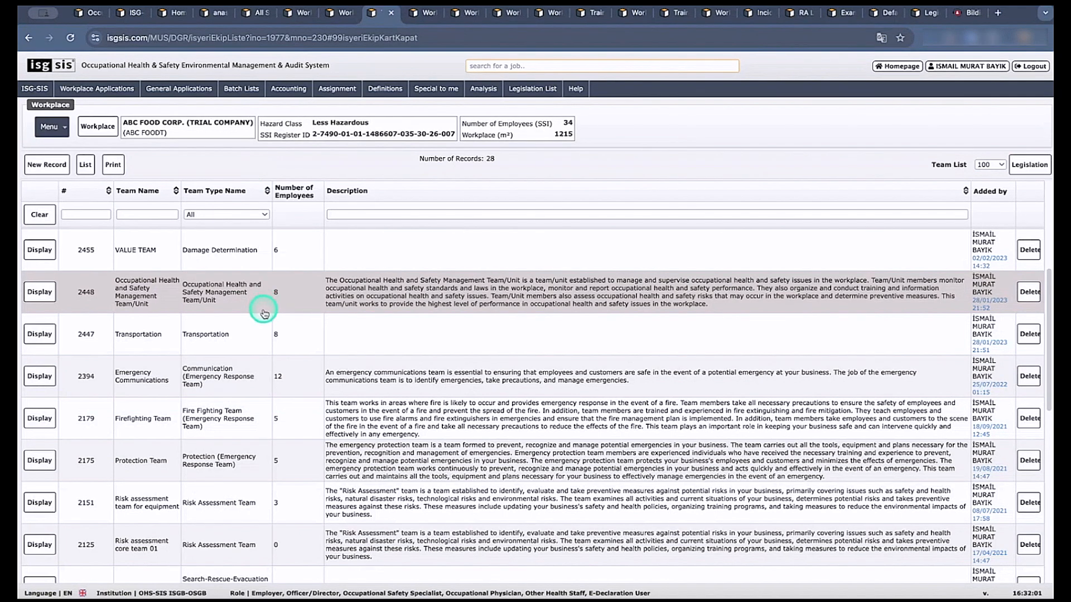
click(265, 397)
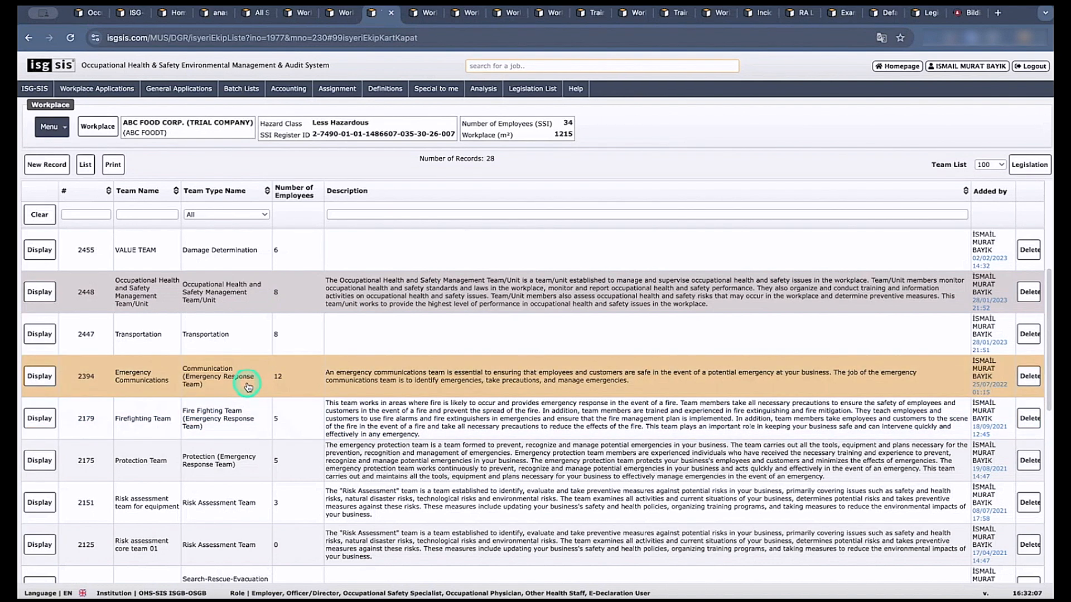
click(53, 166)
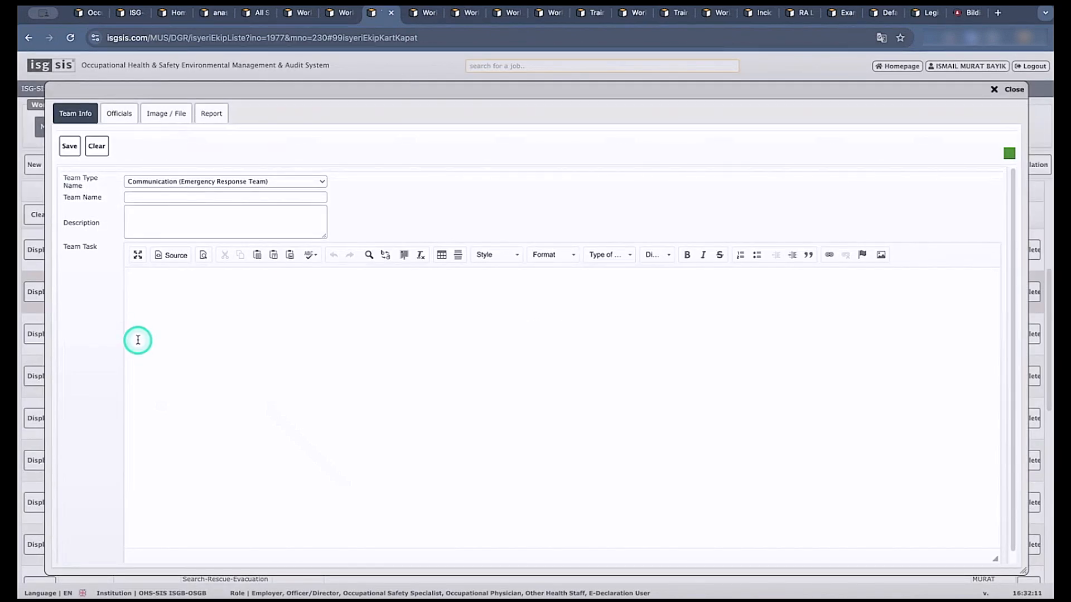
click(994, 90)
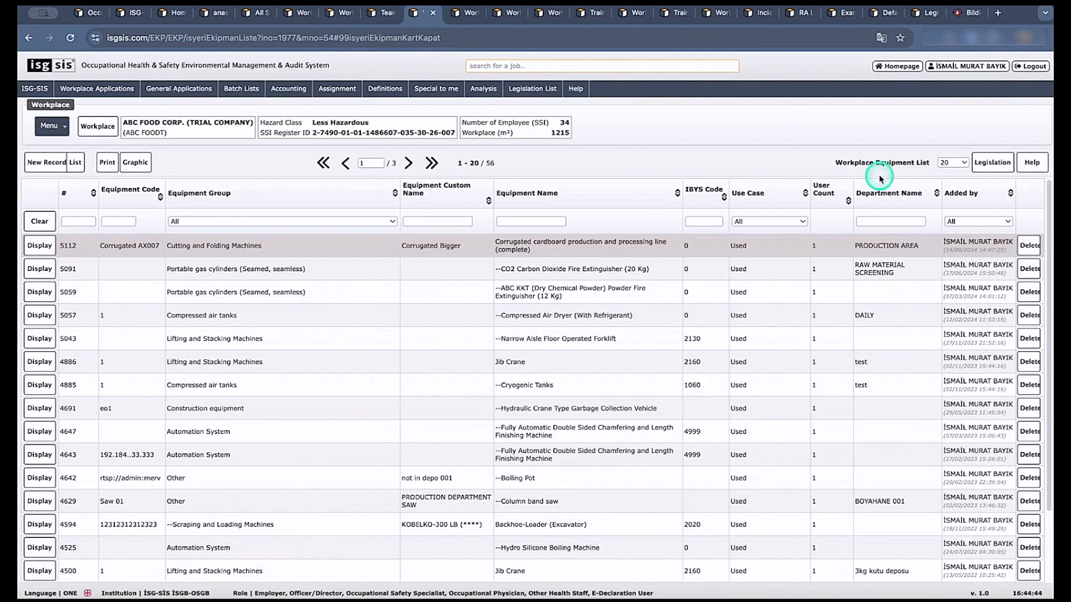
Review the workplace's Definitions options from the Workplace Equipment List, through to Alert and Notification Settings.
click(62, 131)
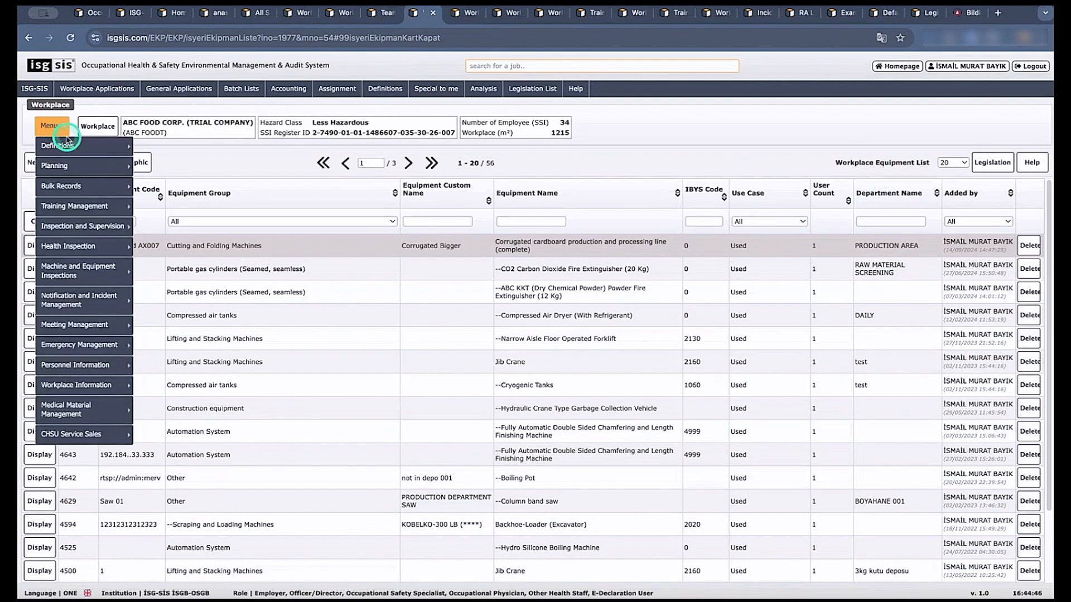
mouse_move(64, 144)
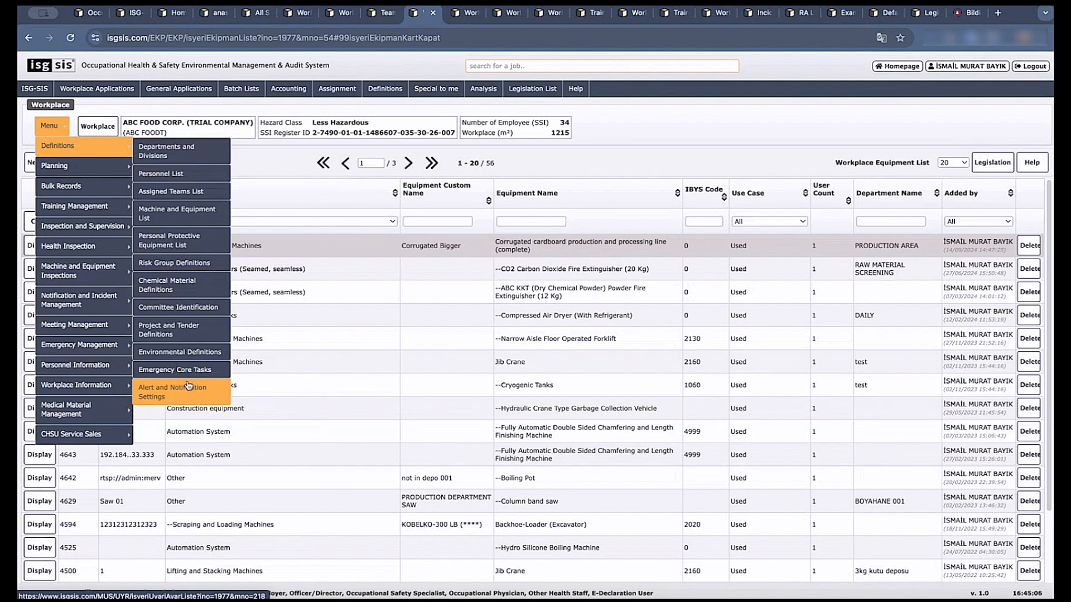
click(238, 319)
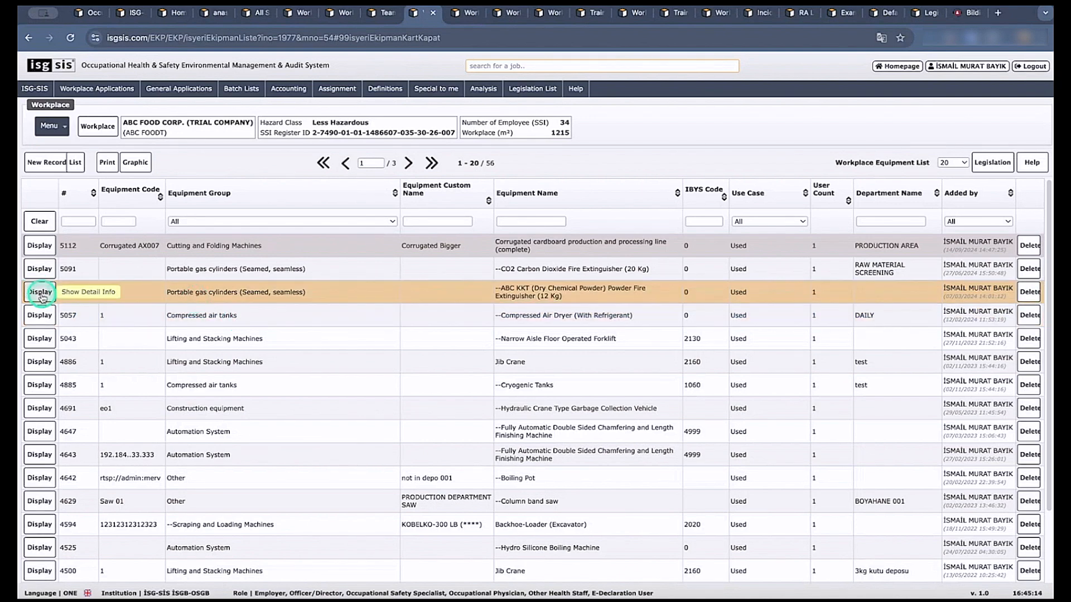
Display the corrugated cardboard production and processing line's equipment record and examine its periodic control and maintenance settings.
click(59, 261)
click(40, 246)
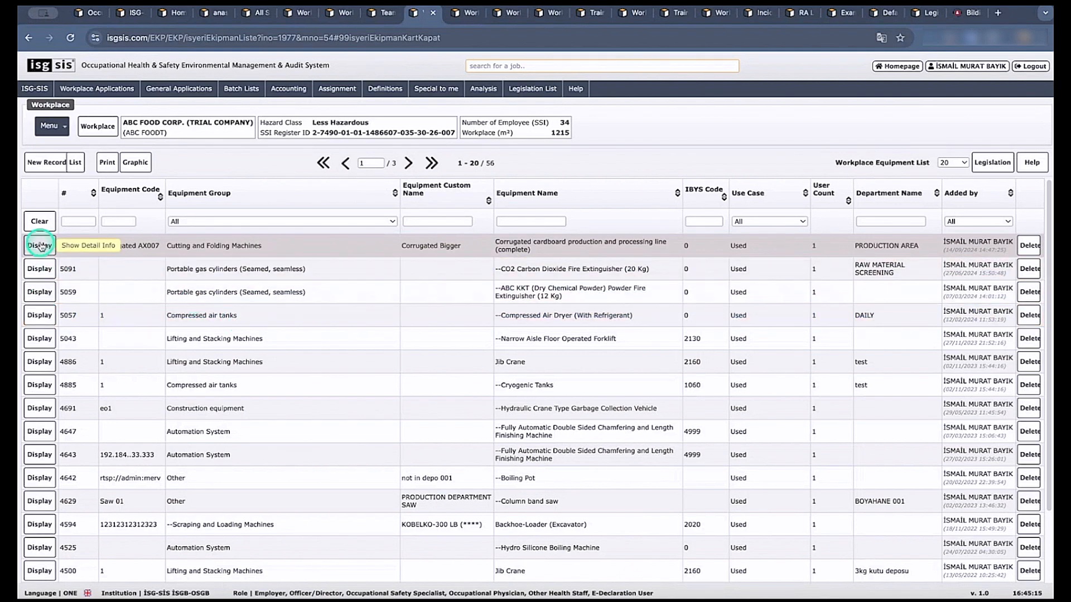
click(40, 246)
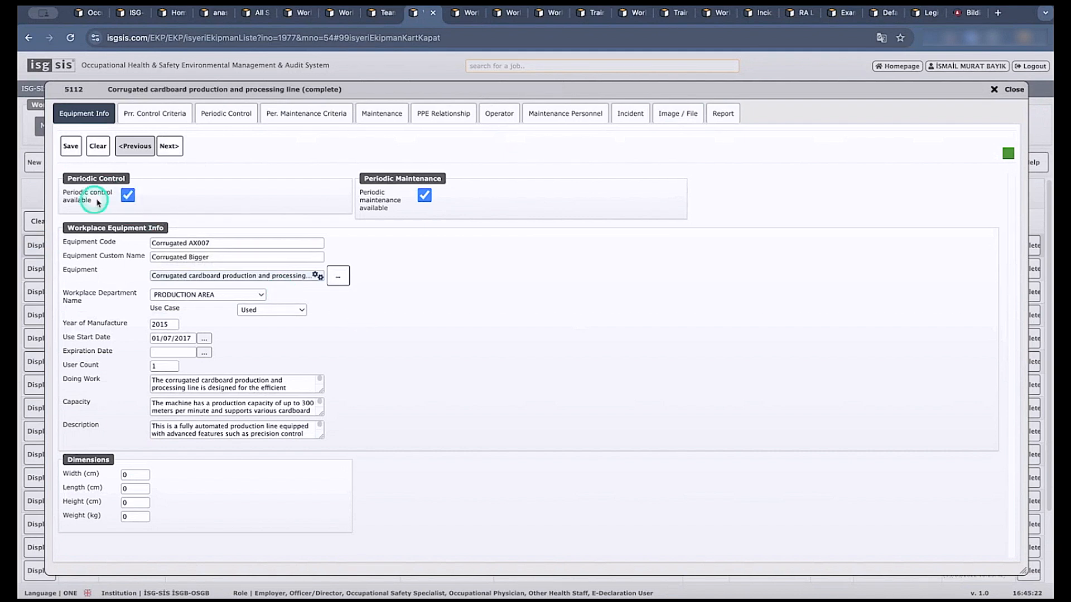
click(425, 196)
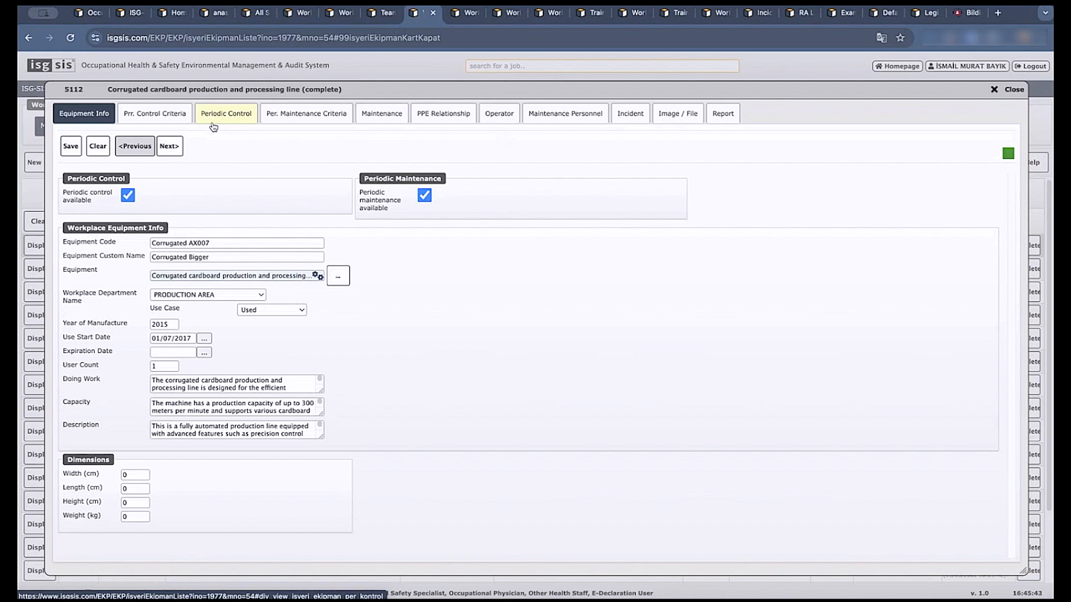
click(225, 153)
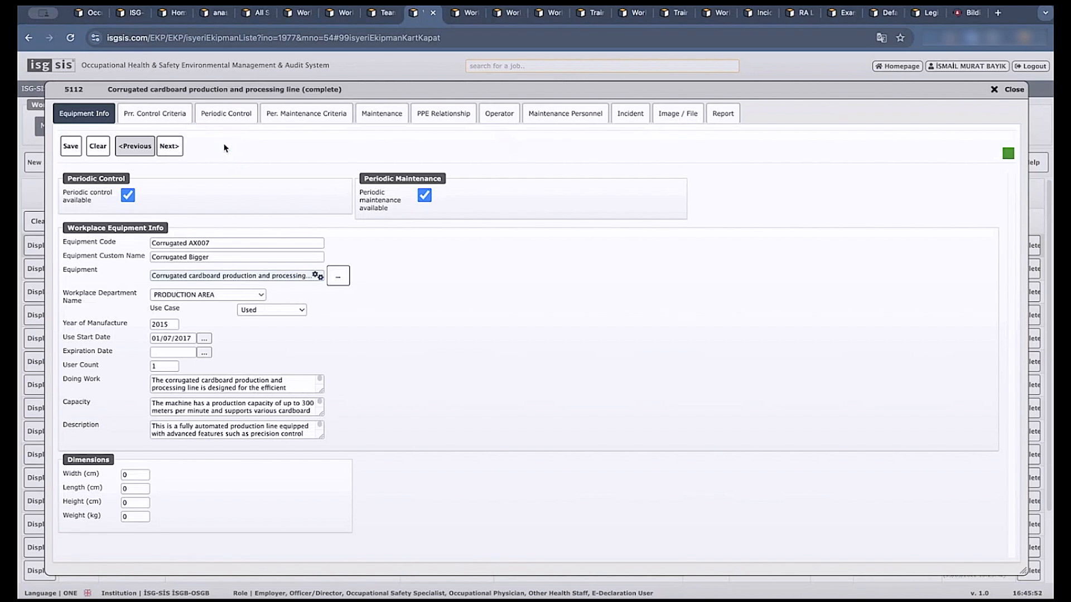
Search the equipment selection list for "fork" and leave it without choosing an item.
click(340, 278)
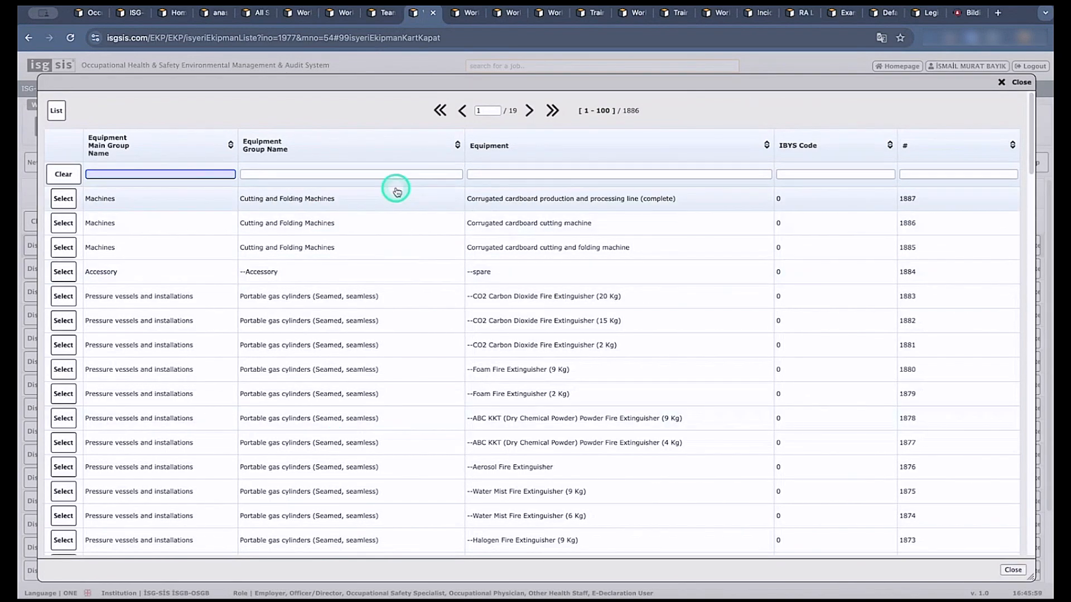
click(506, 175)
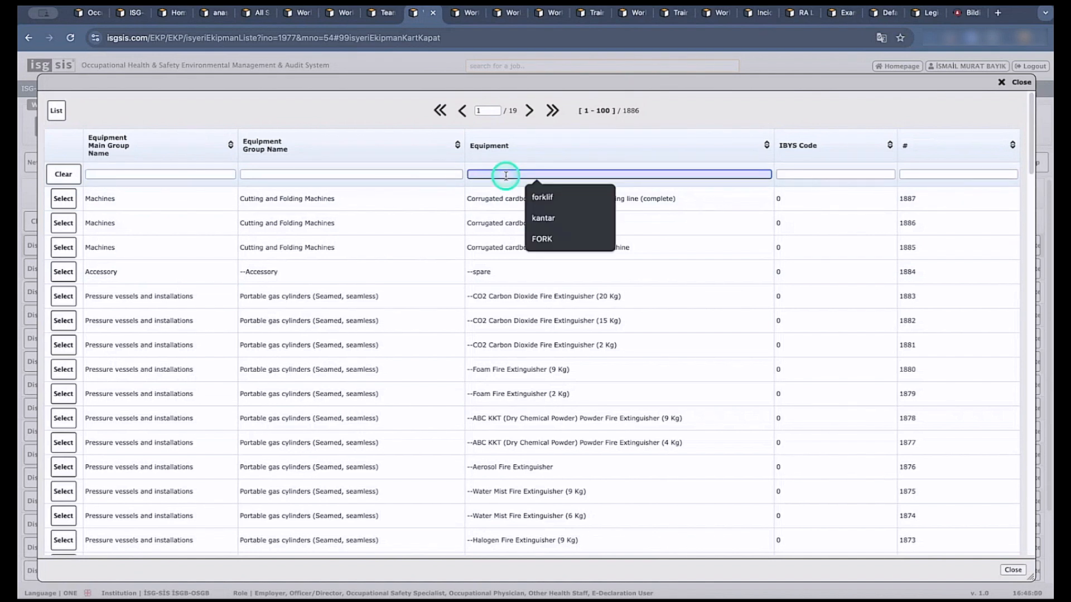
text(fork)
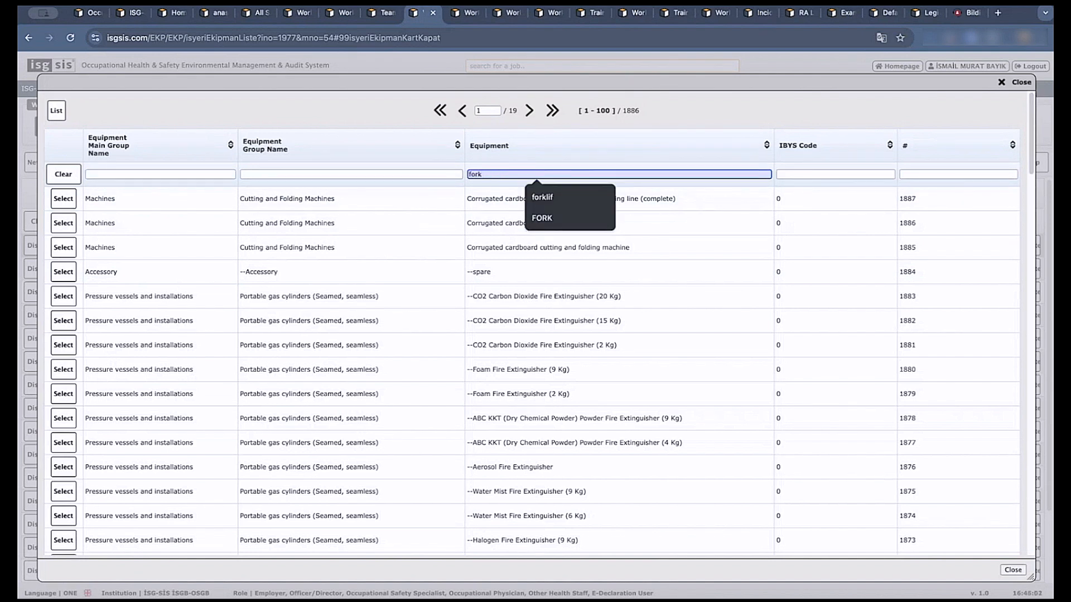
click(495, 176)
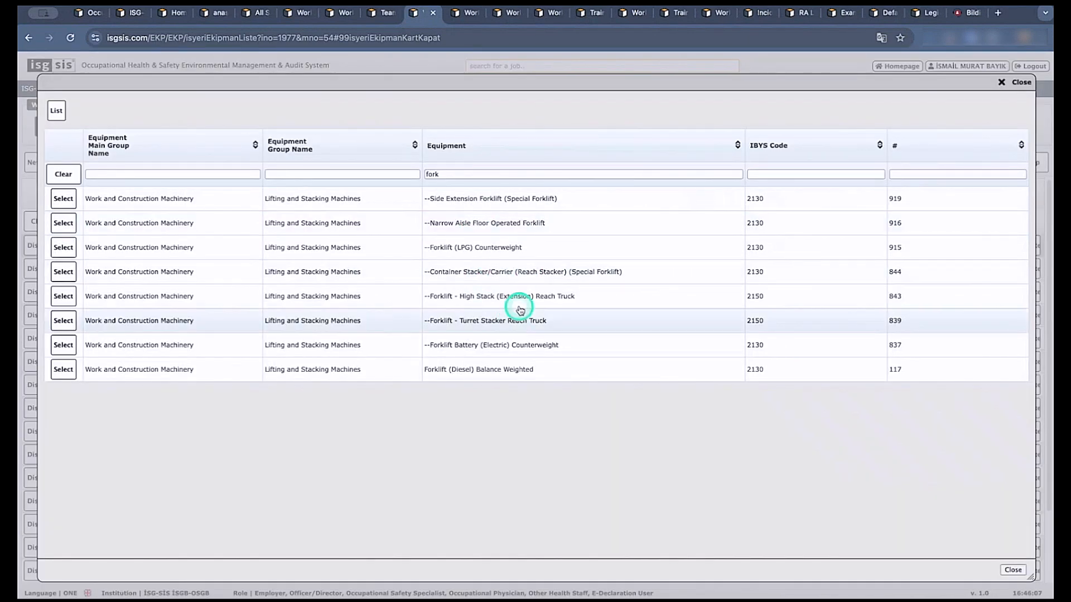
click(1017, 83)
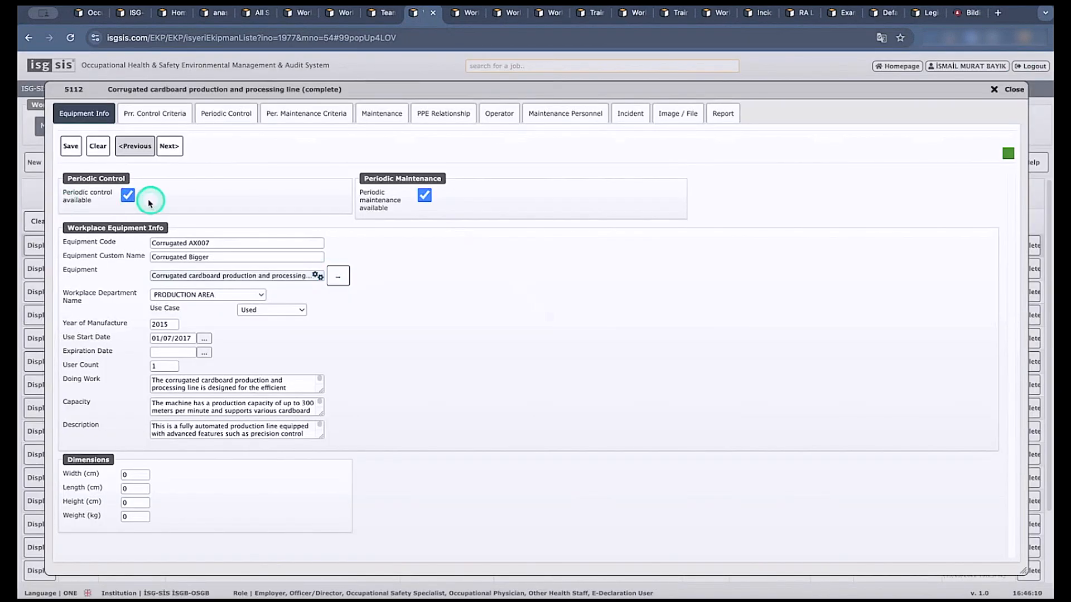
Examine the production line's periodic control criteria and the period units offered when adding control types in bulk.
click(425, 197)
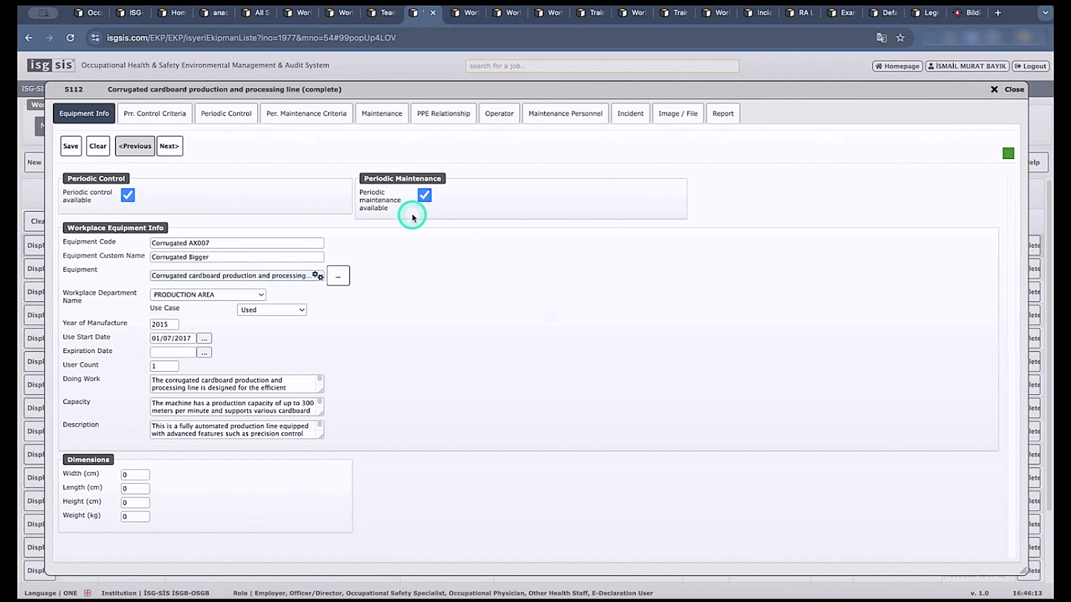
click(153, 116)
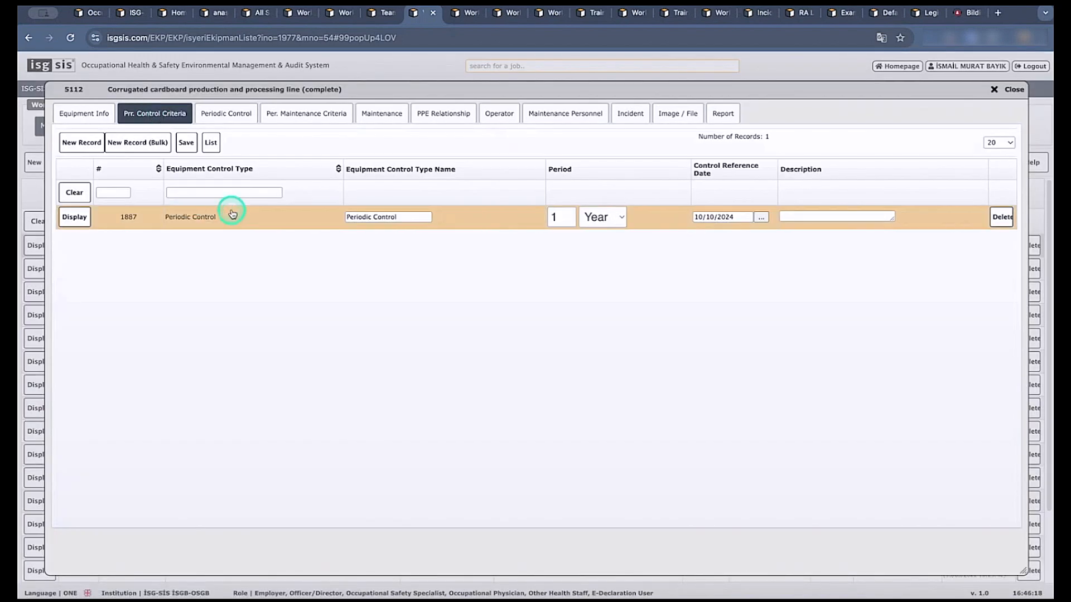
click(142, 147)
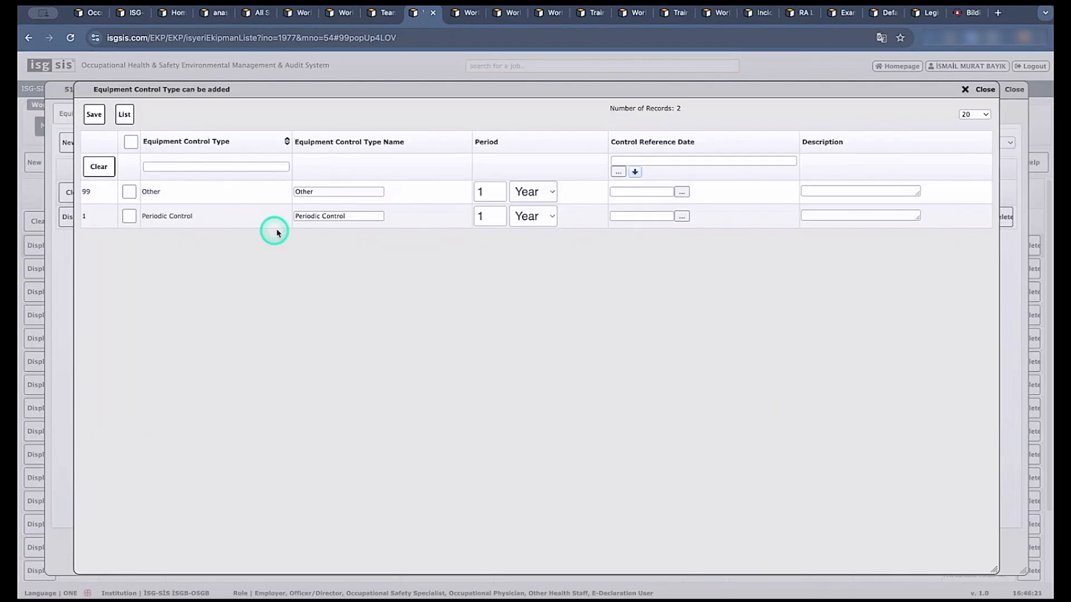
click(543, 215)
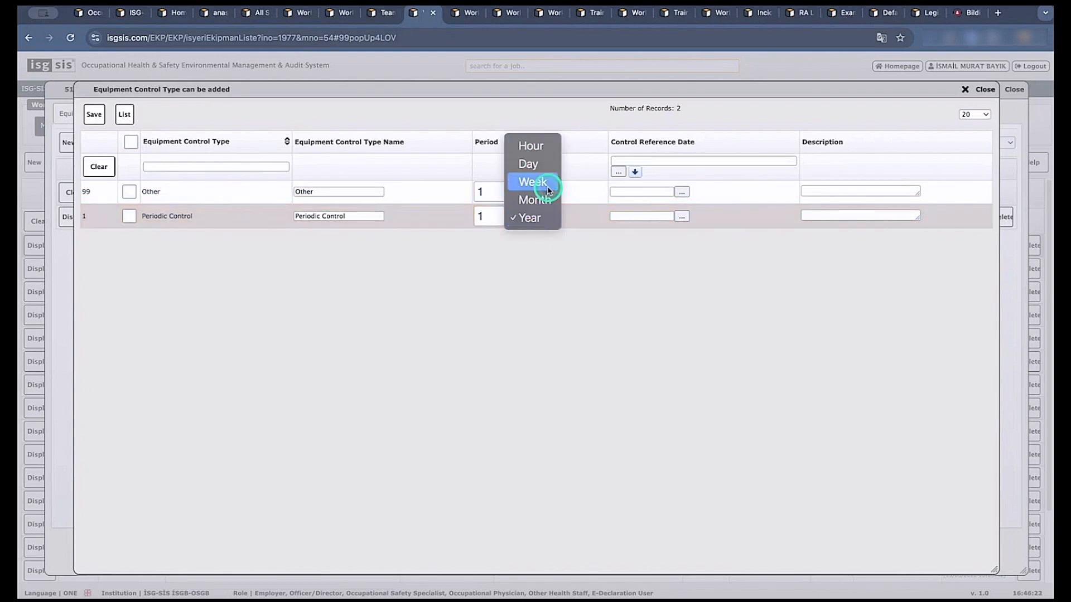
click(971, 91)
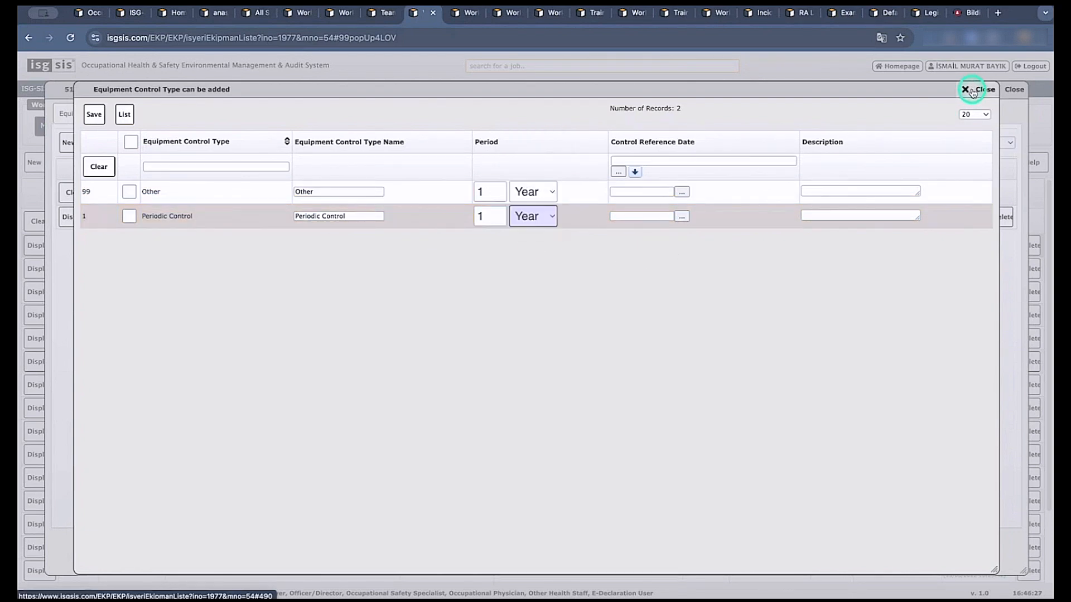
click(971, 91)
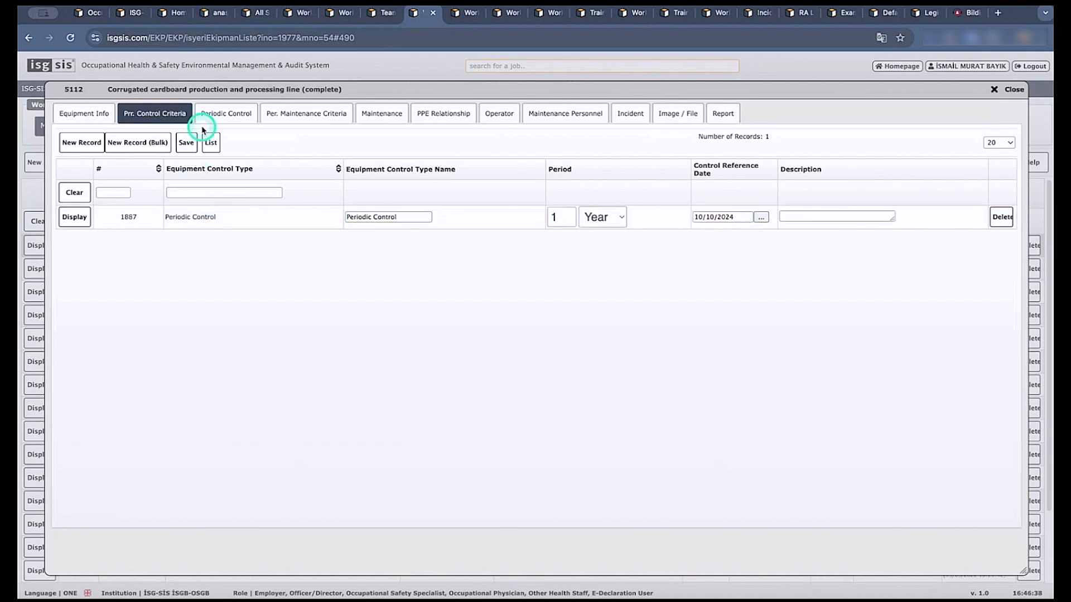
Examine the production line's periodic control records, the blank form for a new control and the periodic maintenance criteria.
click(224, 115)
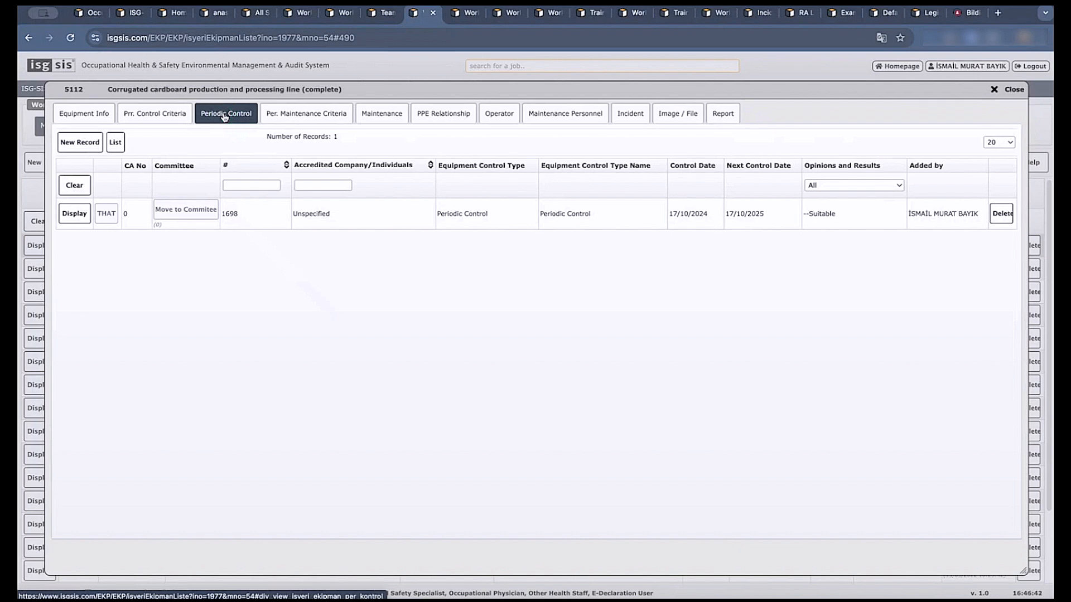
click(78, 144)
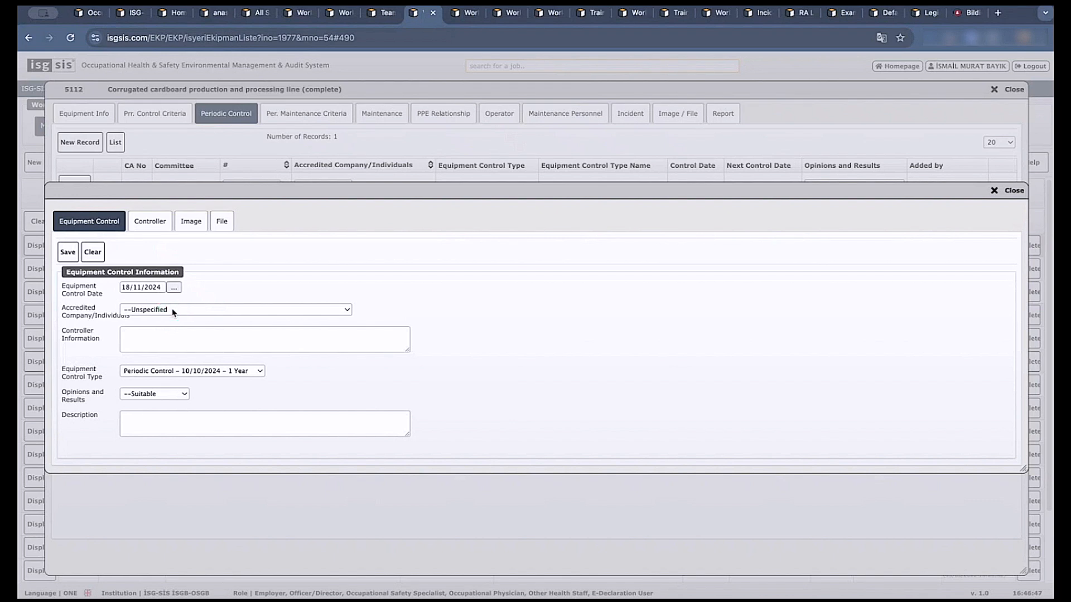
click(157, 223)
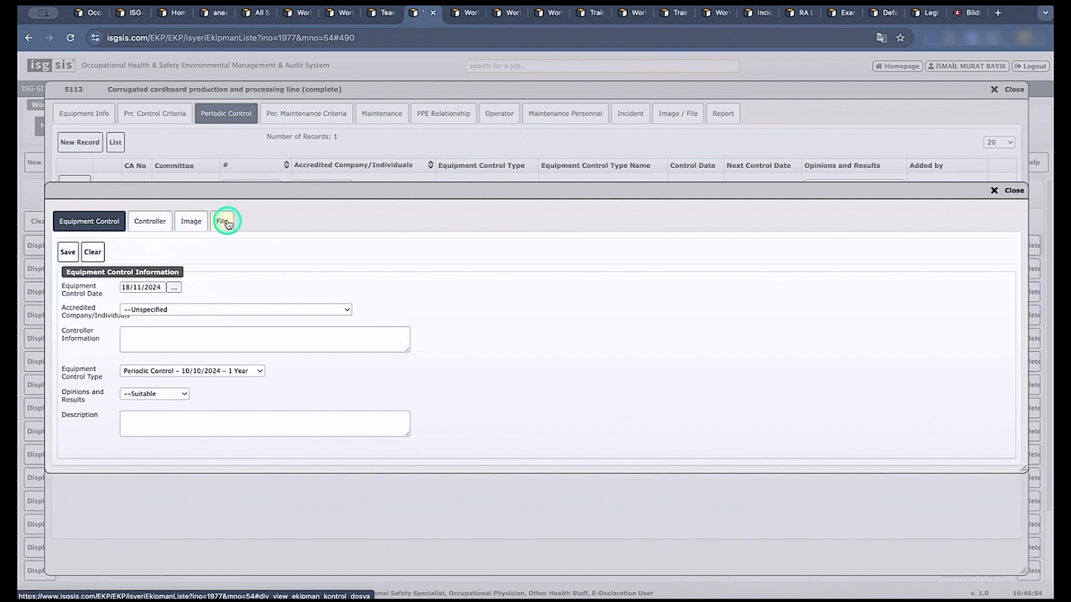
click(296, 114)
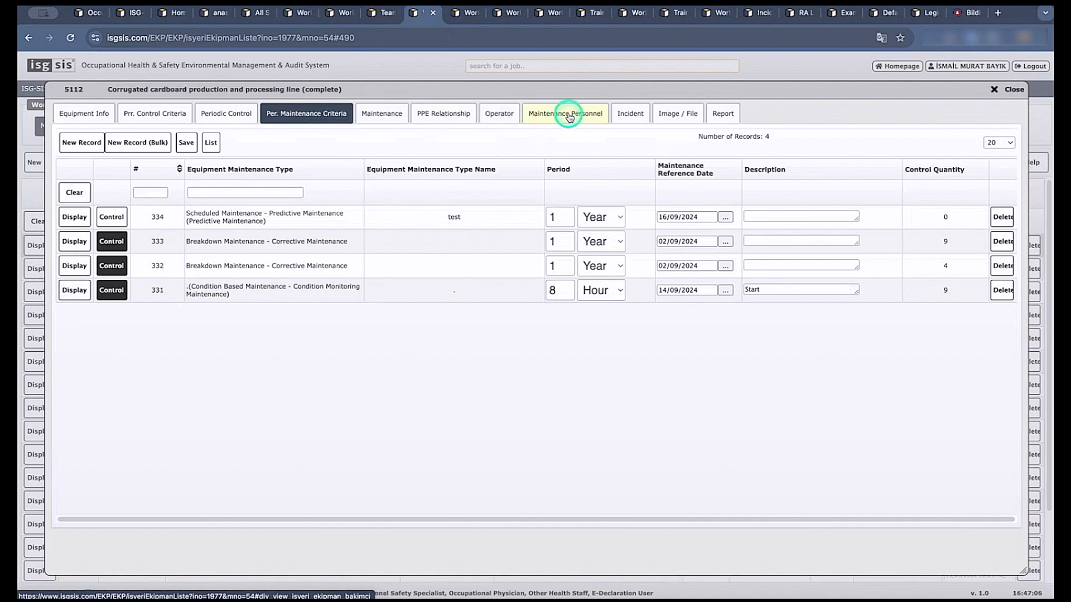
Review the line's operators and the employees selectable as maintenance personnel, including the department filter options, and leave without adding anyone.
click(500, 115)
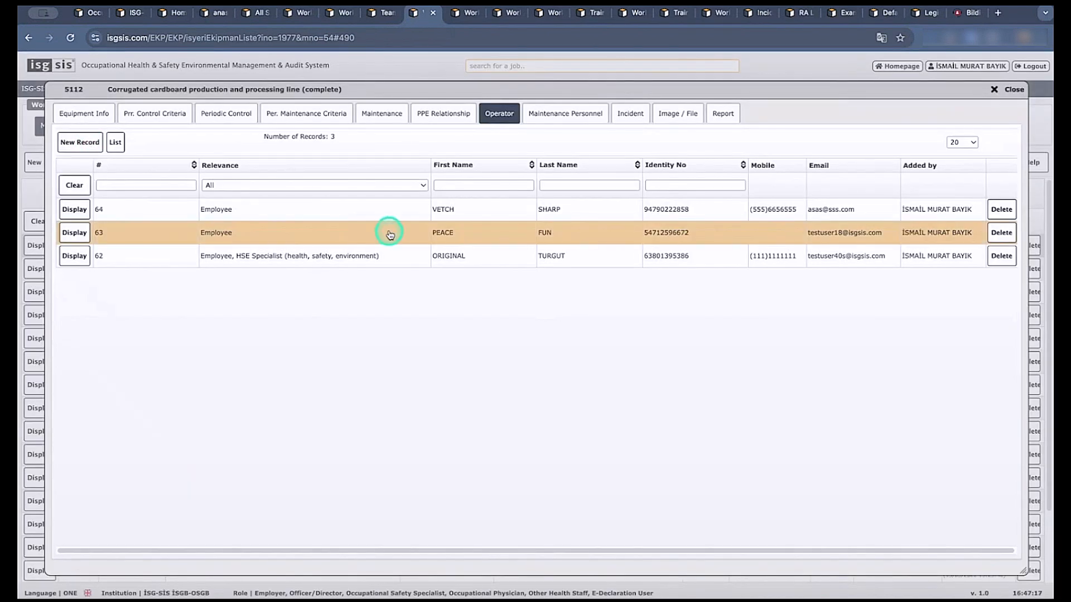
click(561, 116)
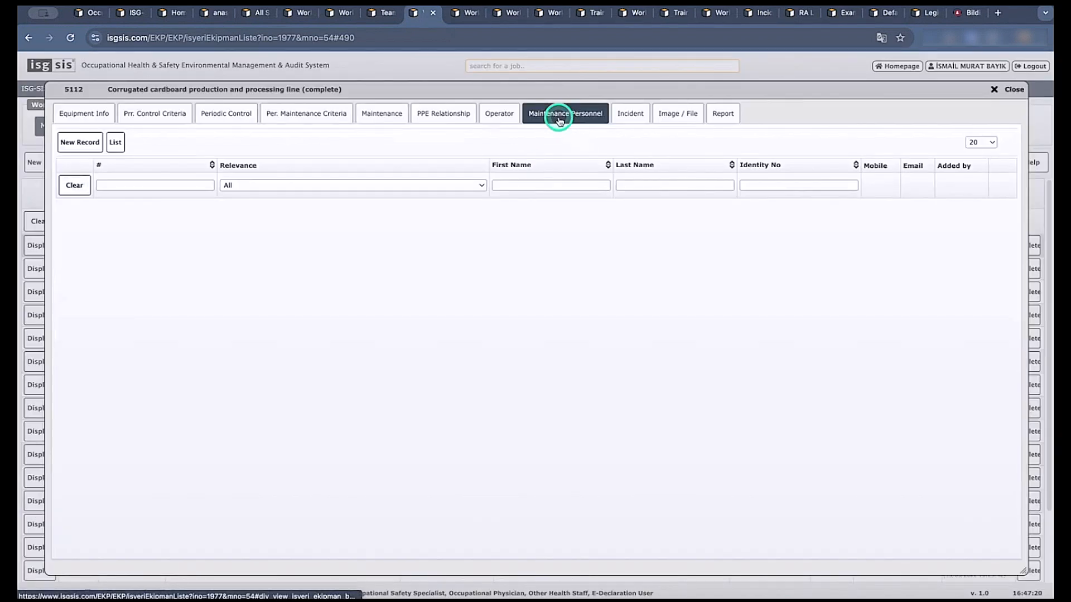
click(79, 148)
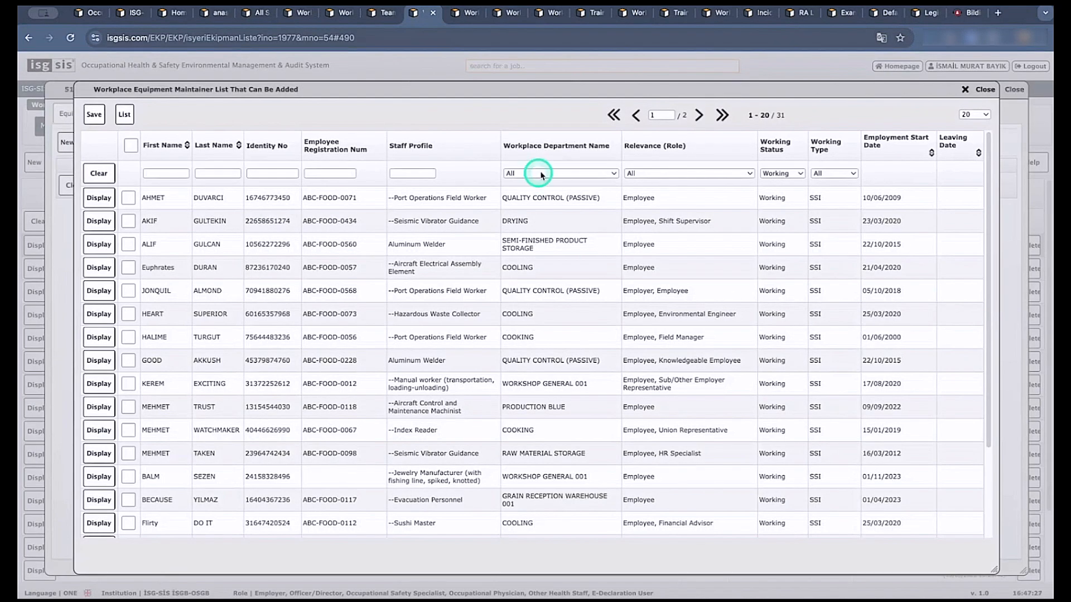
click(558, 174)
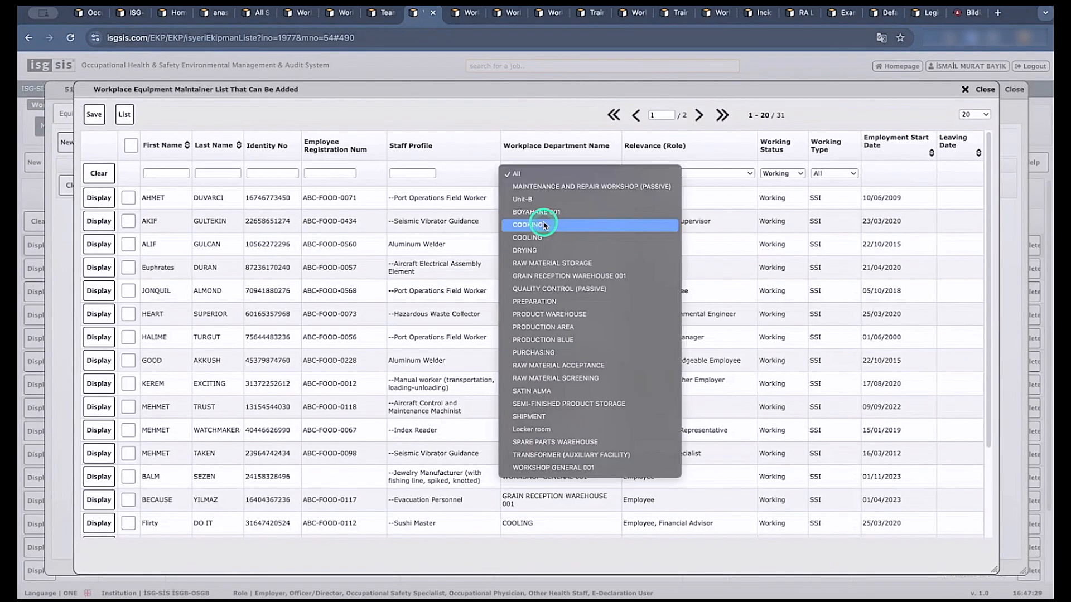
click(555, 154)
click(129, 245)
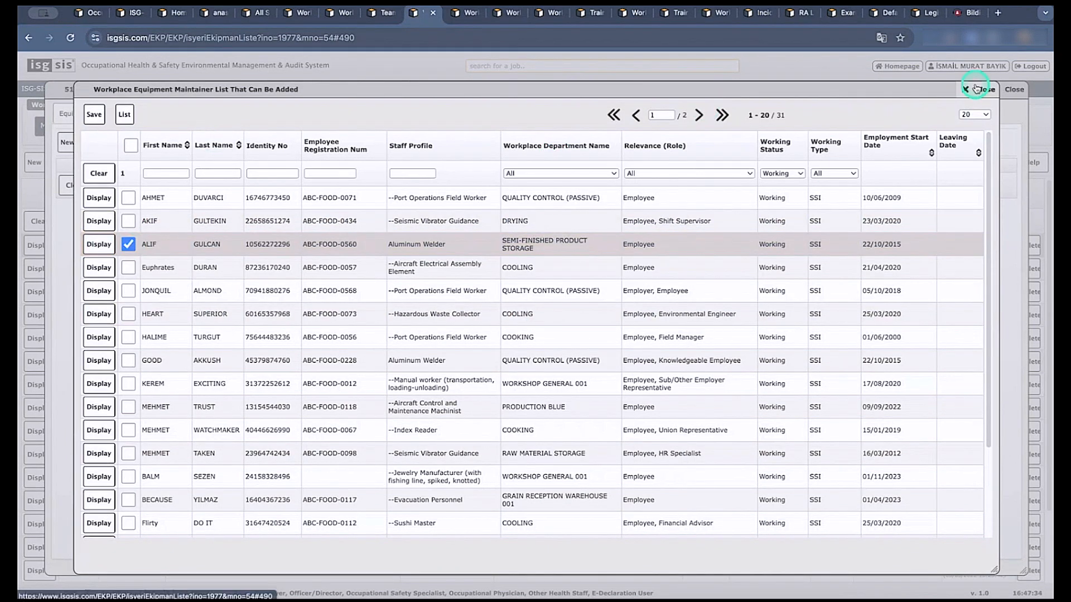
click(977, 90)
Examine the check list of the 8-hour condition monitoring maintenance in the line's periodic maintenance criteria.
click(395, 119)
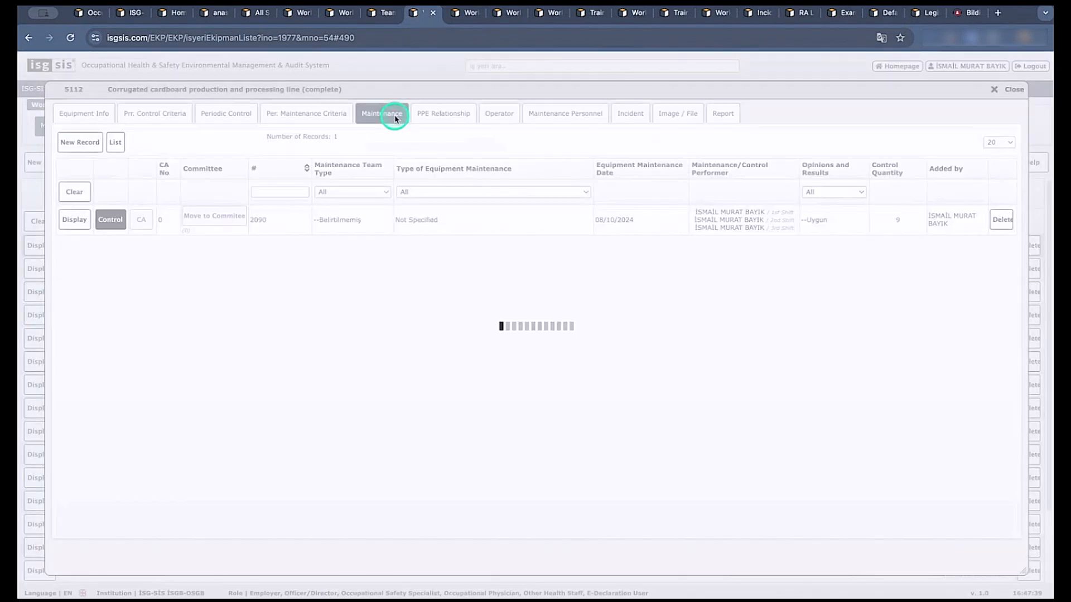
click(327, 114)
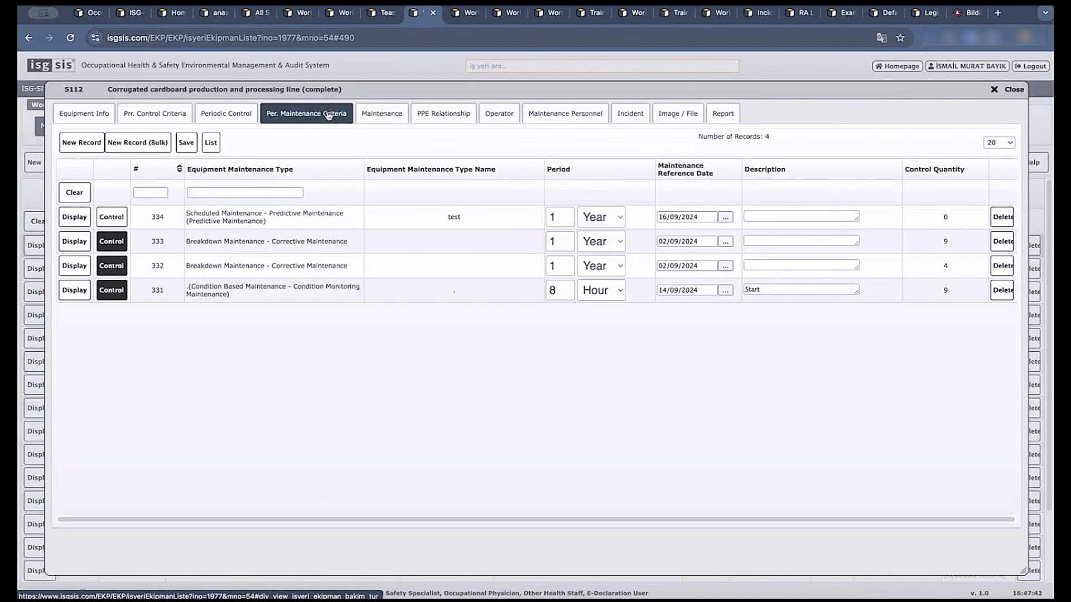
click(122, 272)
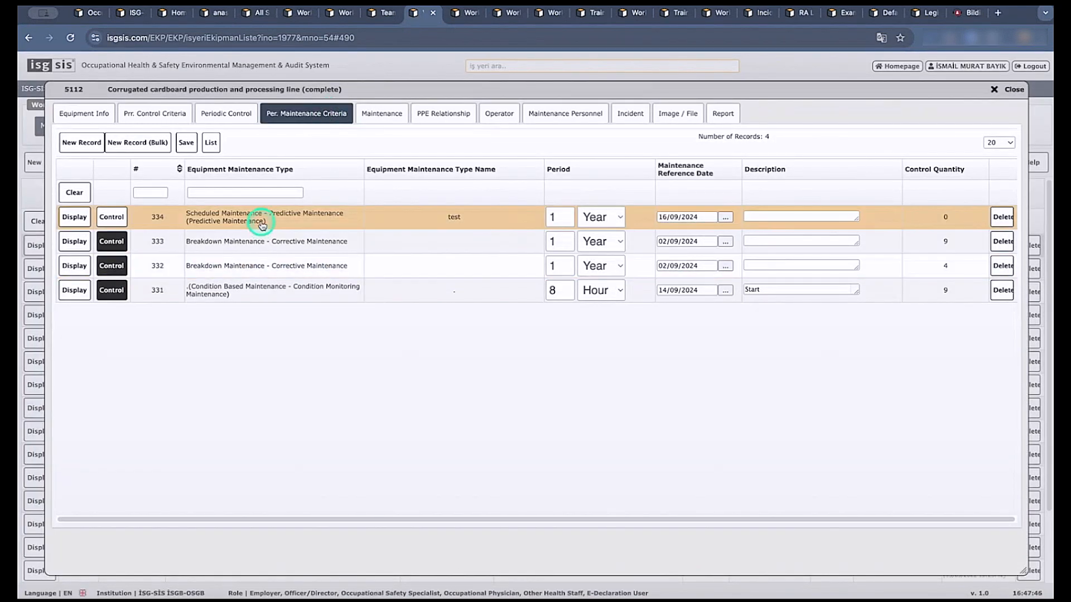
click(252, 286)
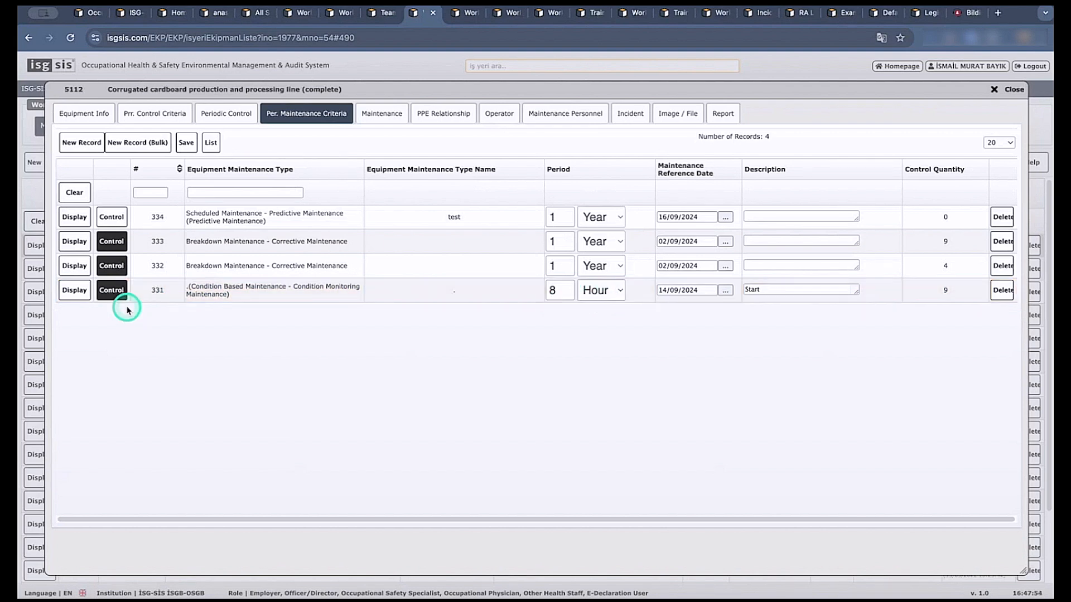
click(111, 292)
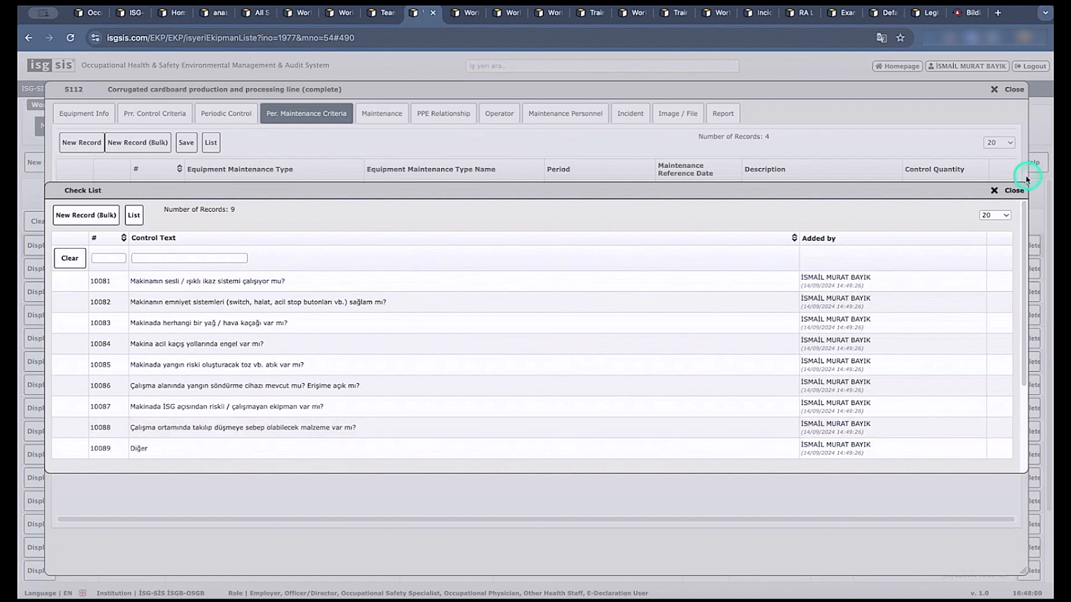
click(1012, 190)
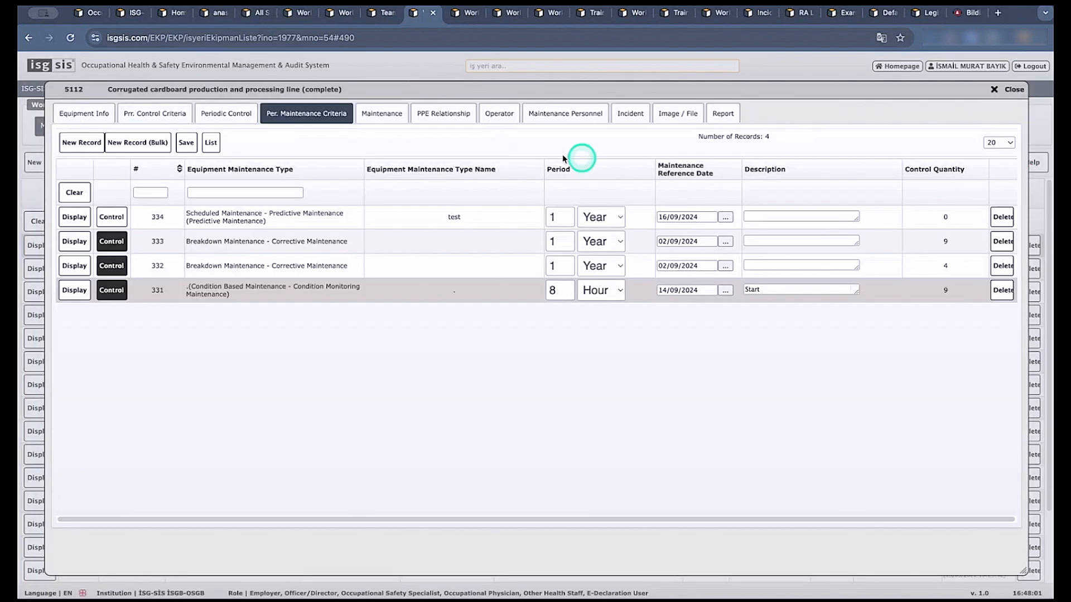
Examine the shift-based check list of the line's maintenance record dated 08/10/2024 and preview its printable daily control form.
click(389, 121)
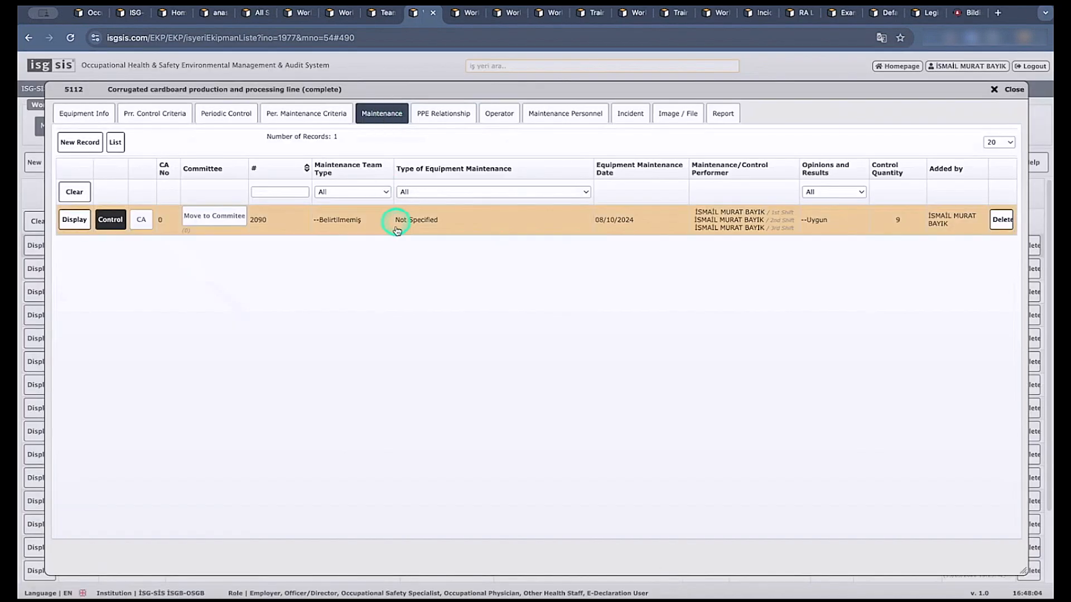
click(110, 219)
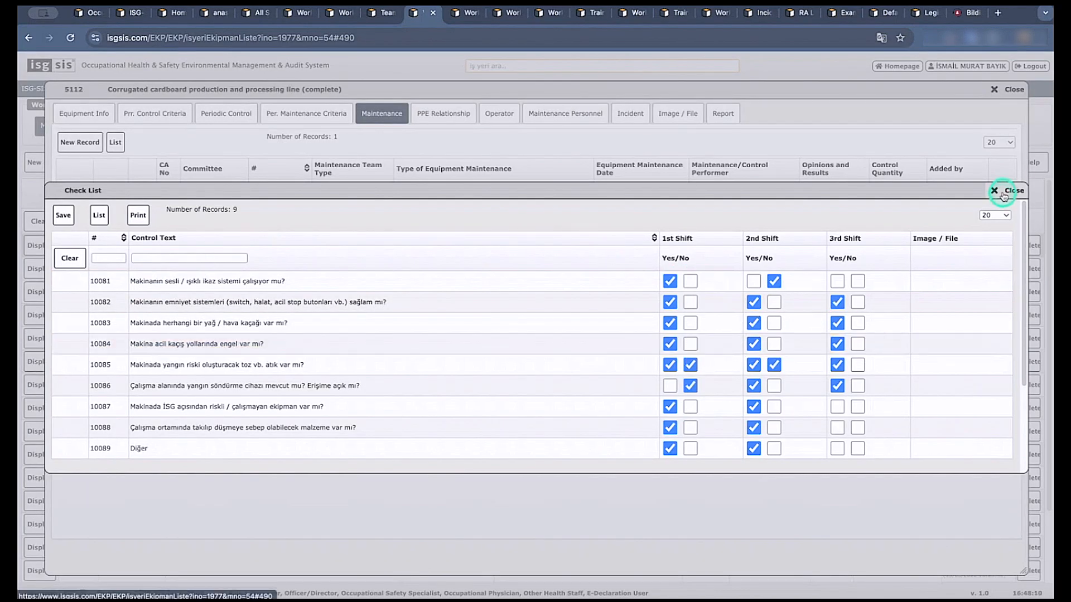
click(996, 193)
click(109, 240)
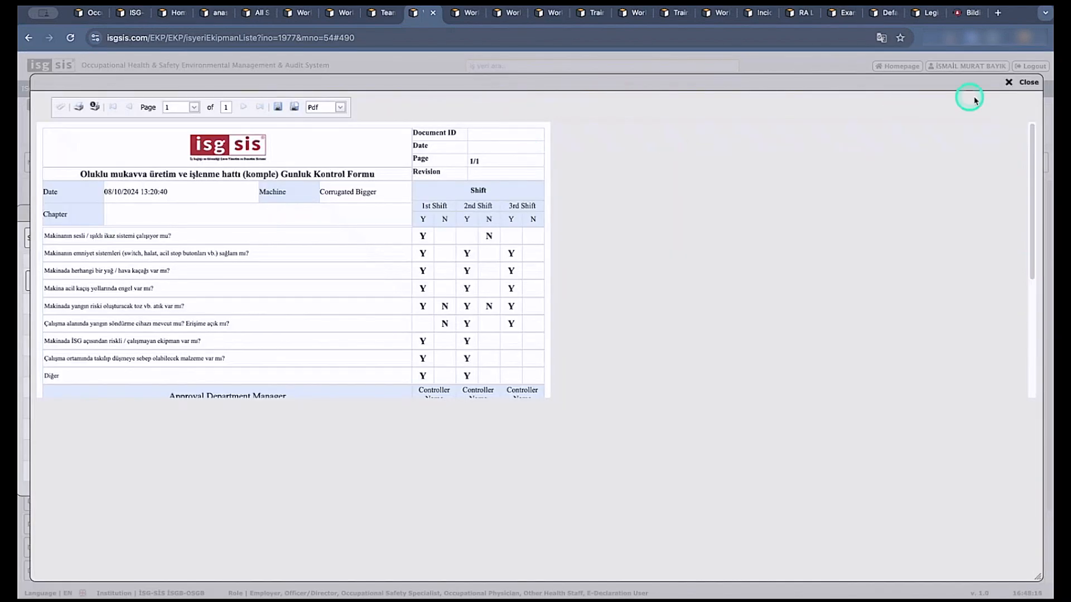
click(1015, 78)
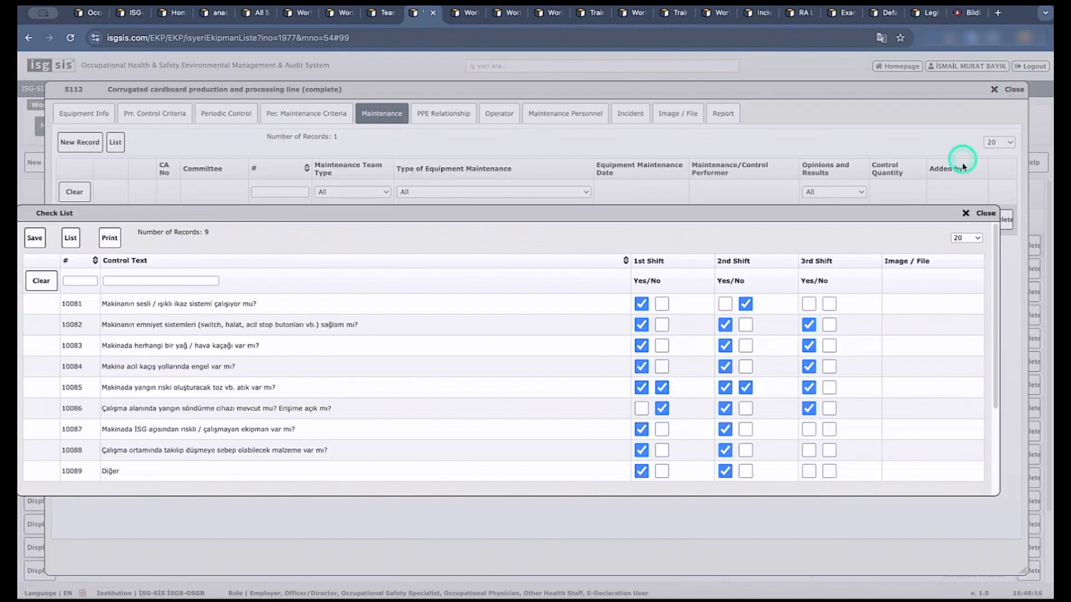
click(968, 213)
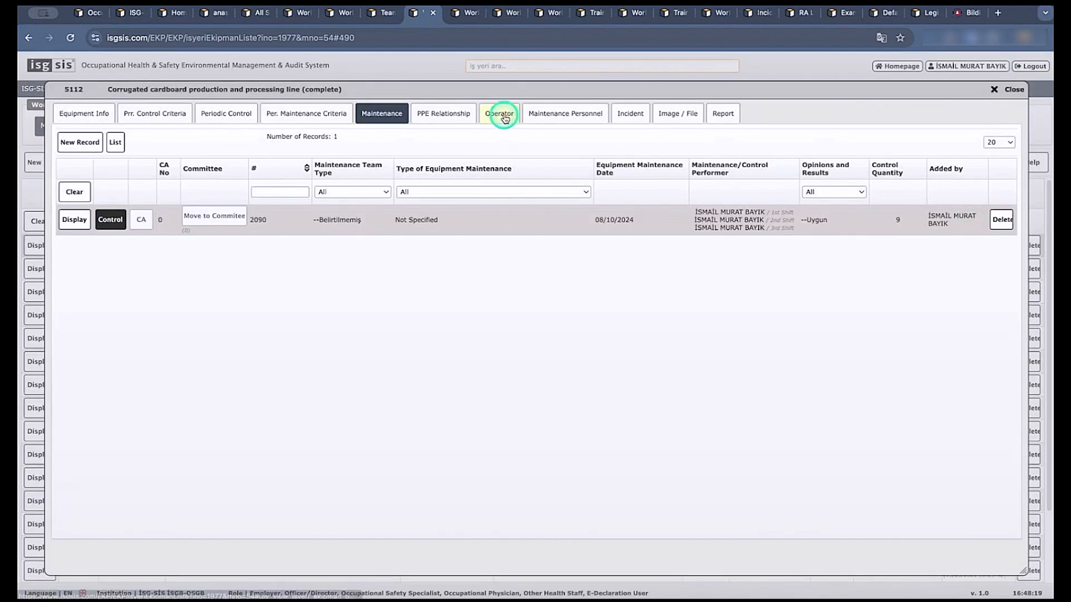
Review the PPE related to the production line and its equipment report, and close the equipment record.
click(466, 115)
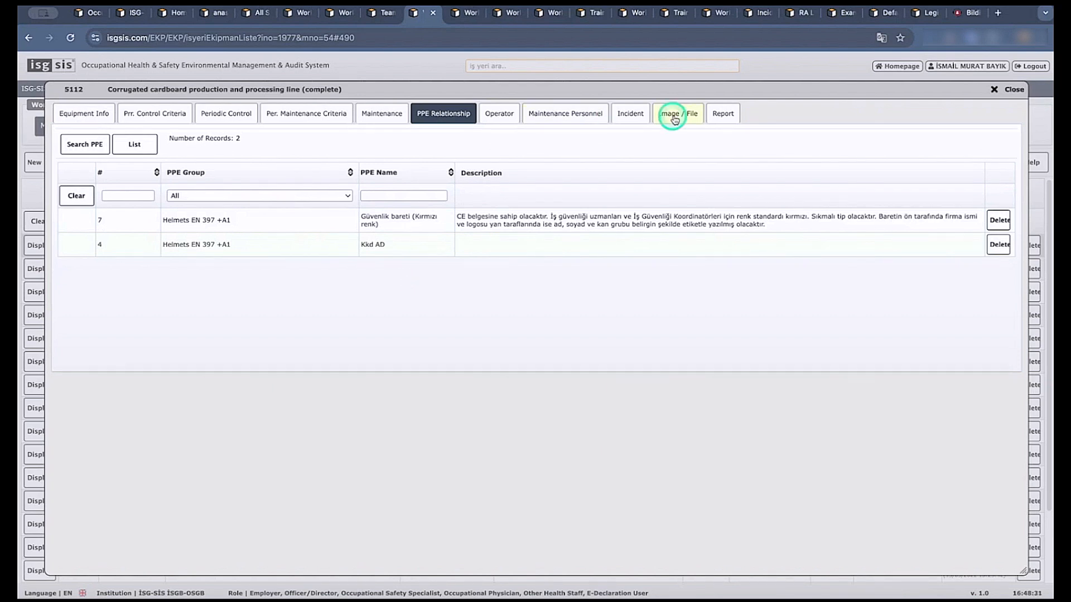
click(724, 114)
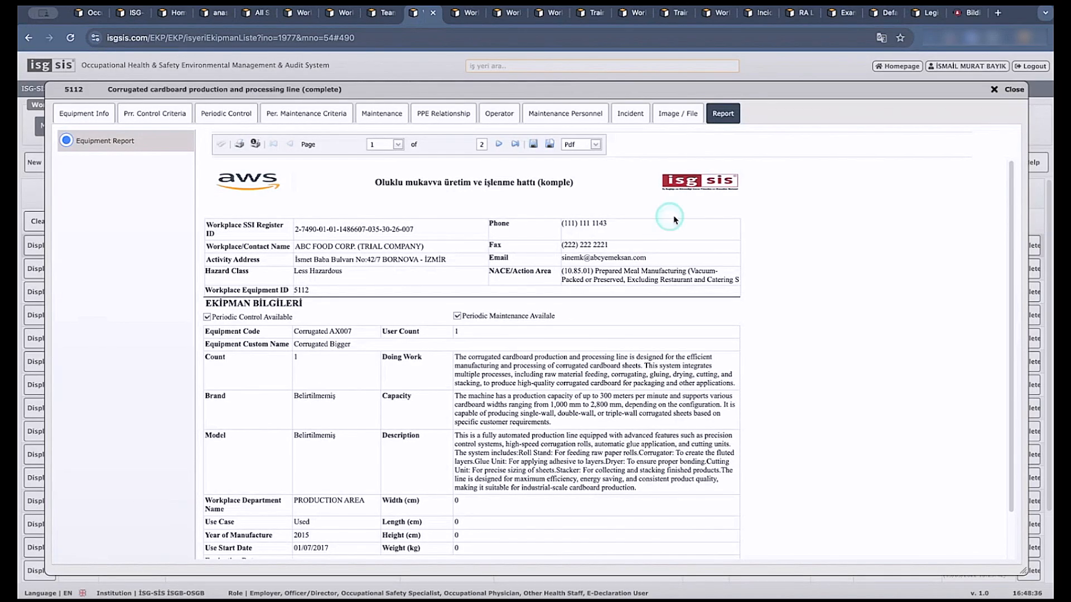
click(1001, 89)
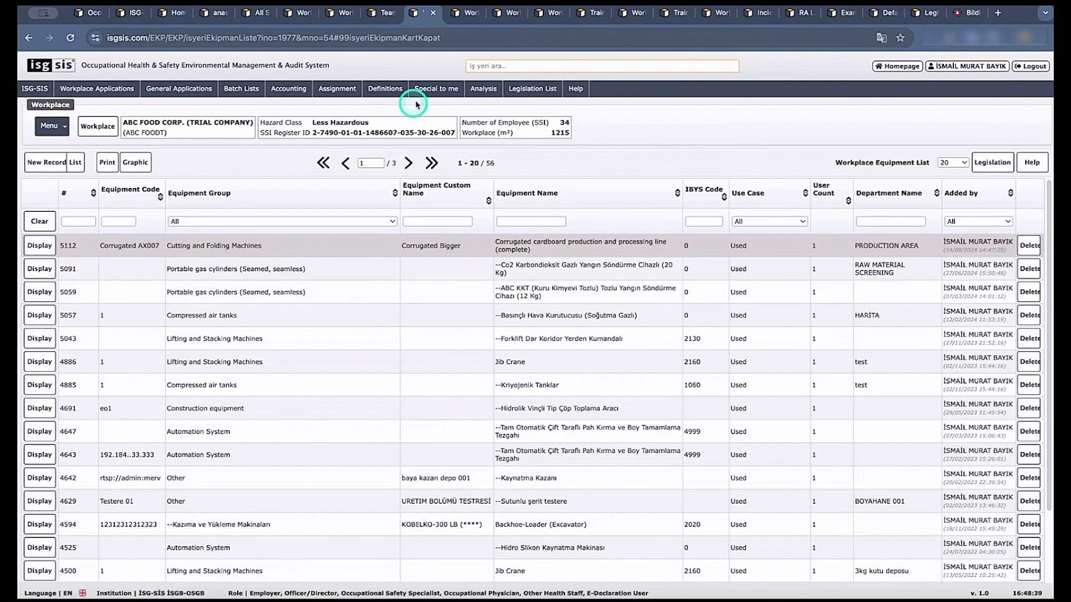
Display the workplace's Personal Protective Equipment List and examine the S3-I Safety Boat record's details and count.
click(458, 14)
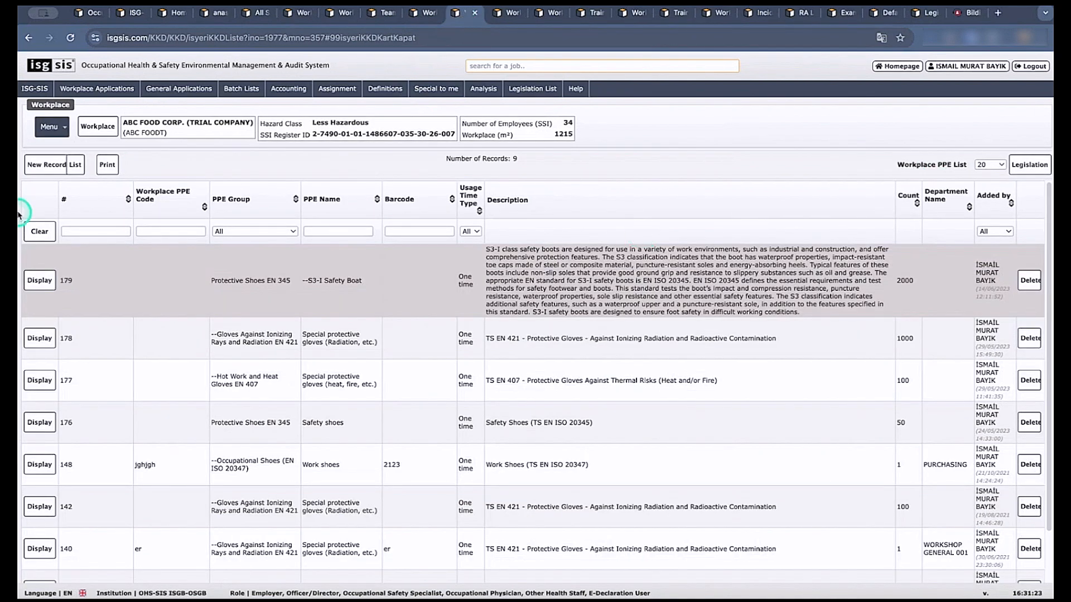
click(50, 127)
mouse_move(73, 149)
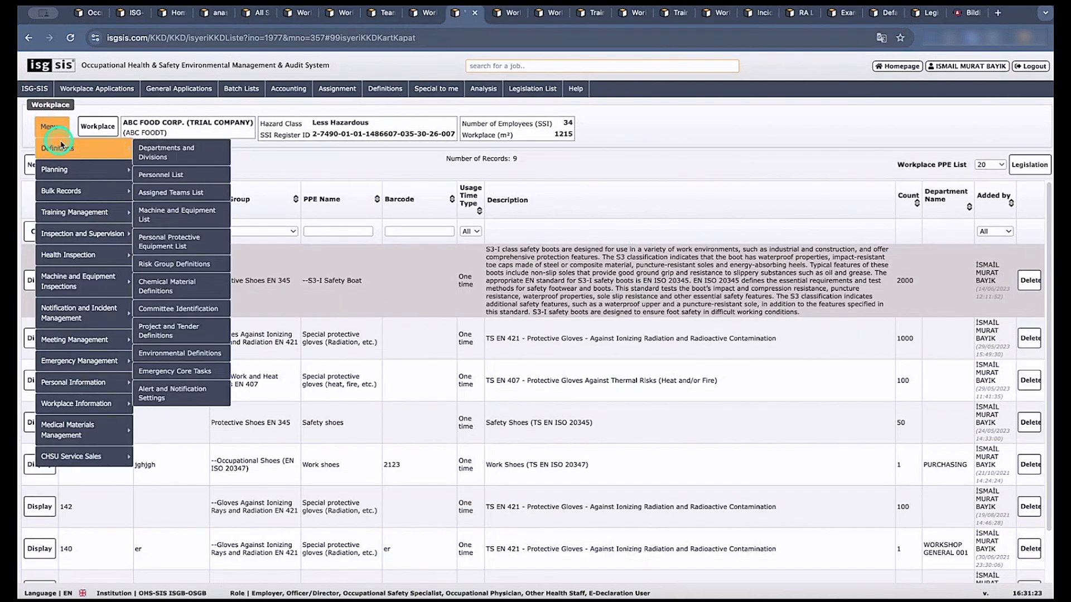
click(191, 246)
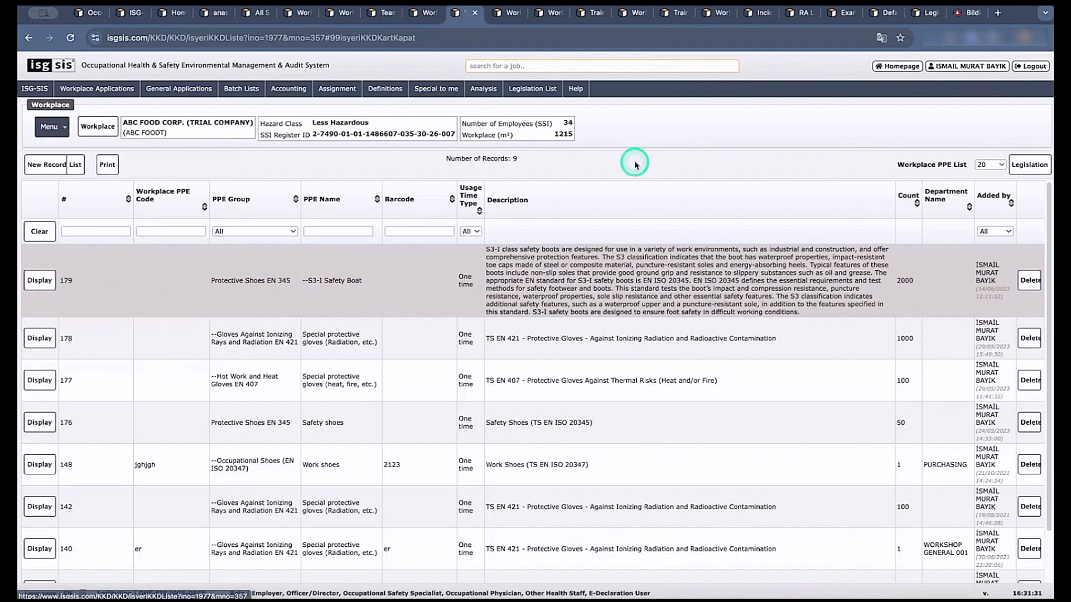
click(41, 280)
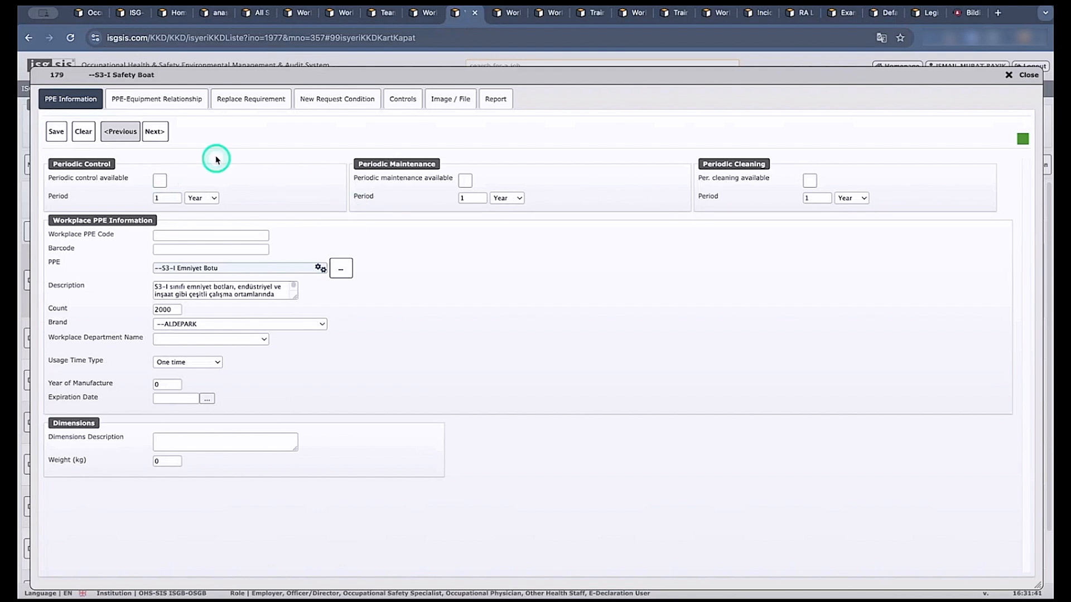
click(1007, 75)
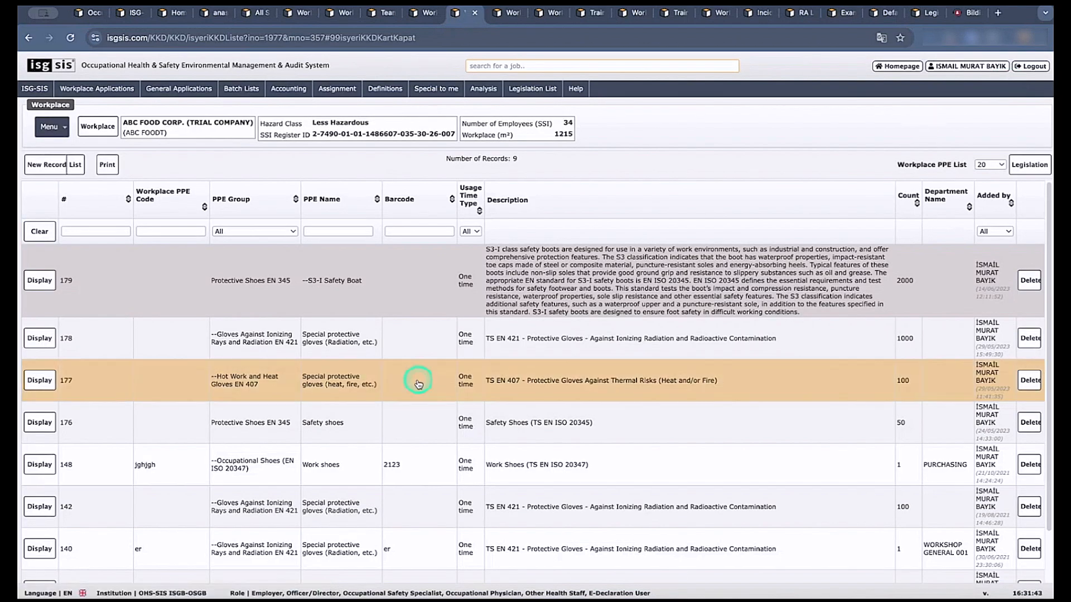
click(904, 283)
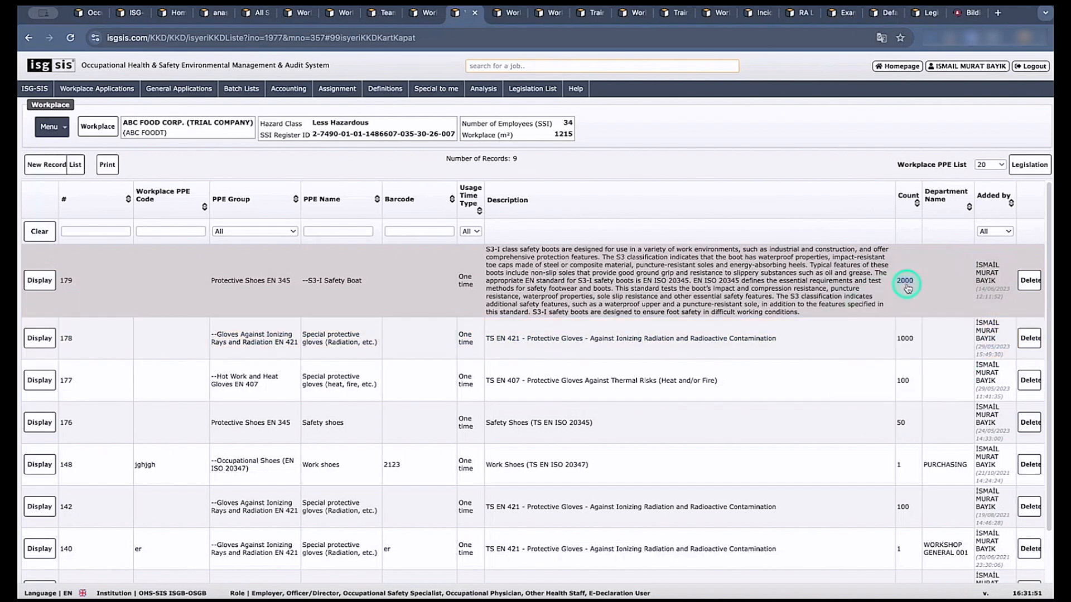
Display the workplace's Assignment List from the Personal Information options.
click(49, 126)
mouse_move(83, 383)
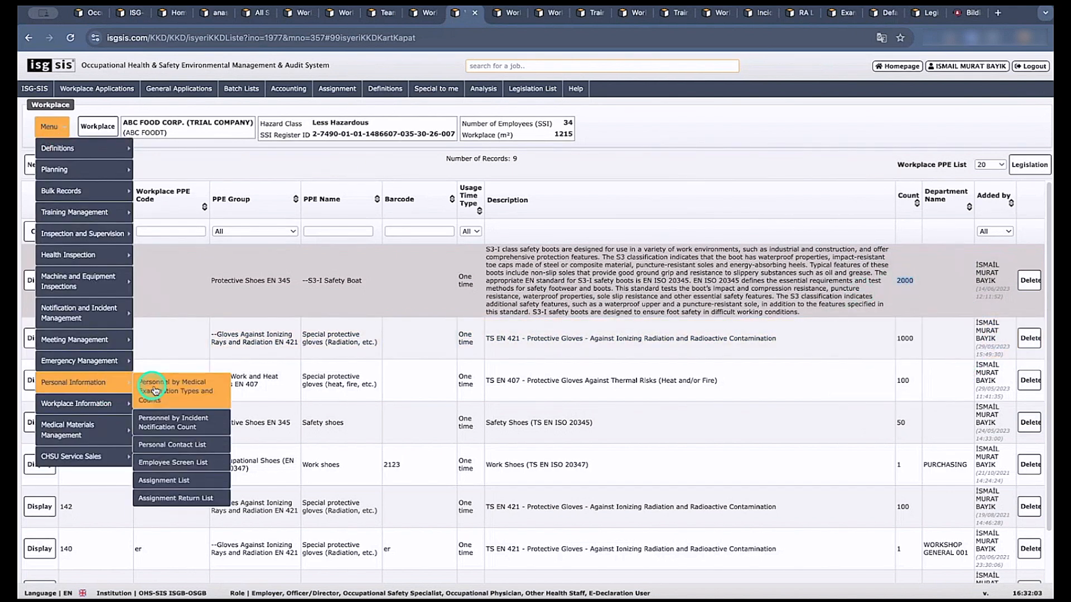
click(175, 483)
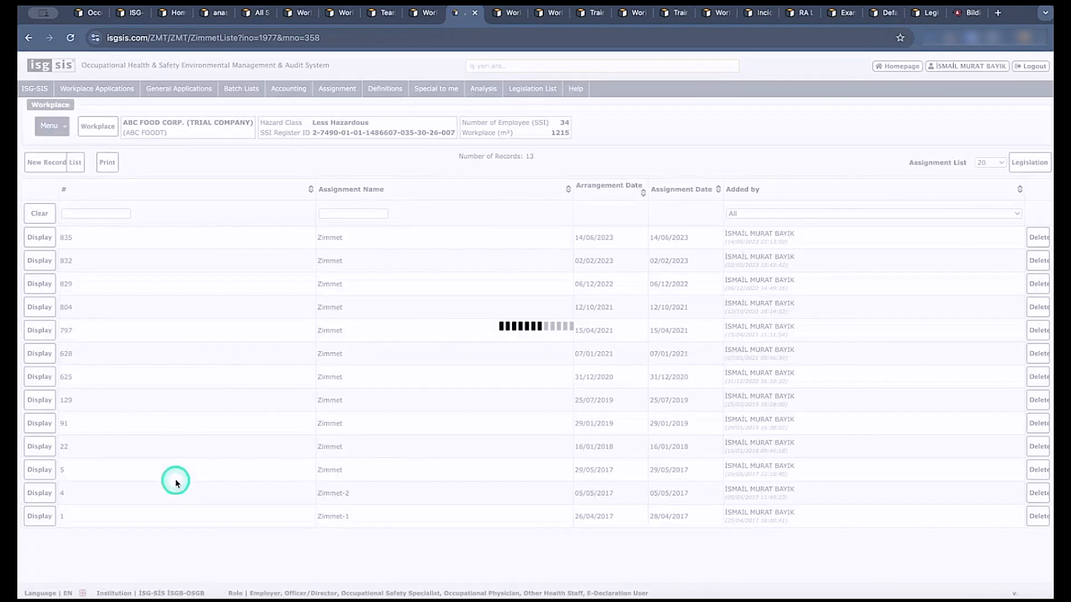
Create and save a new assignment record named Assignment dated 18/11/2024, check its workplace details and close it.
click(47, 163)
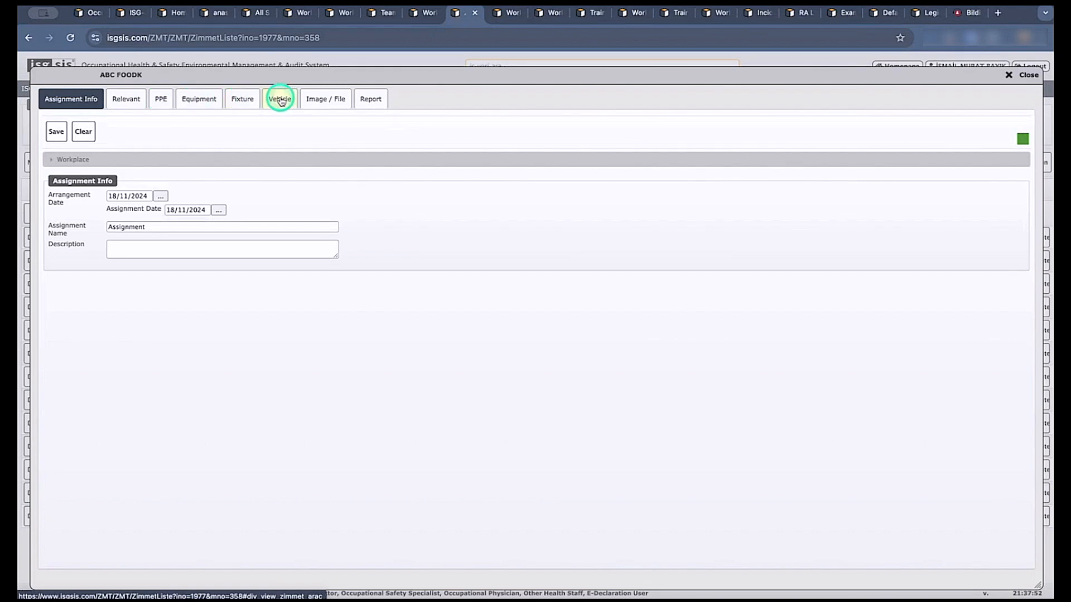
click(130, 100)
click(573, 358)
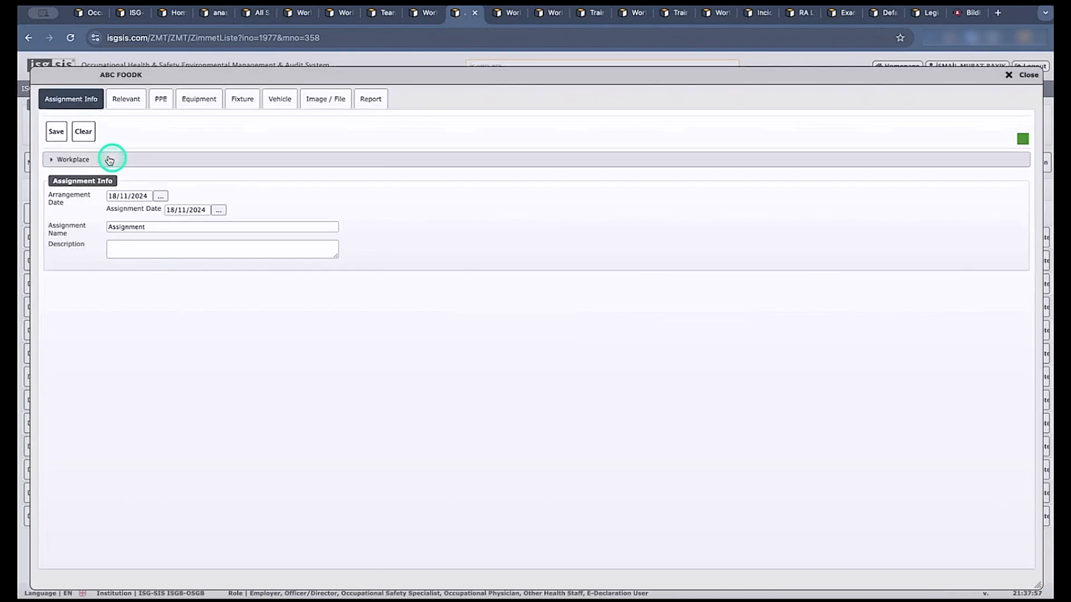
click(56, 132)
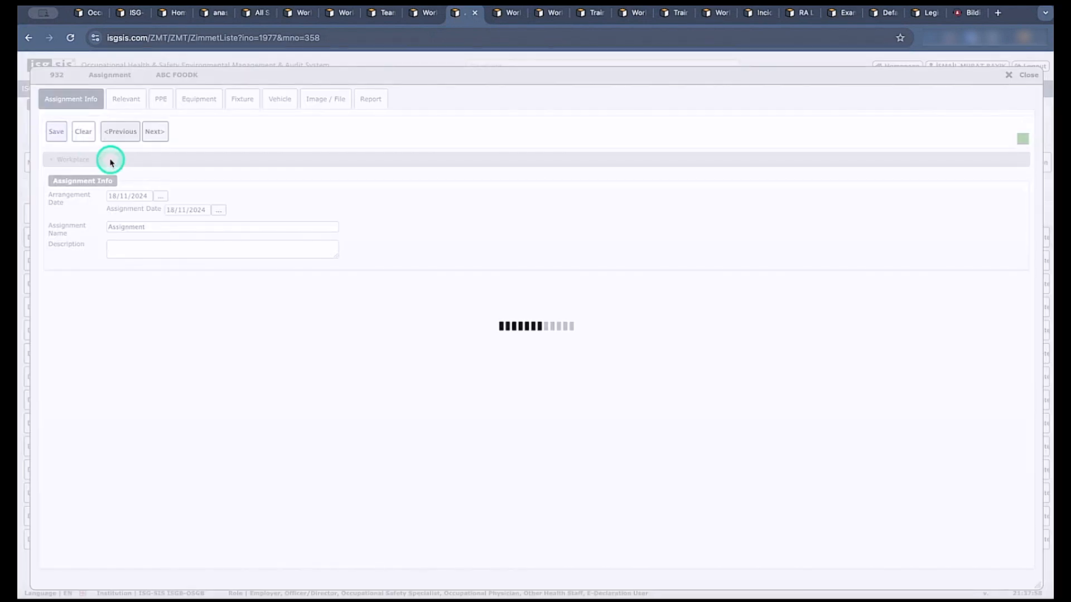
click(106, 160)
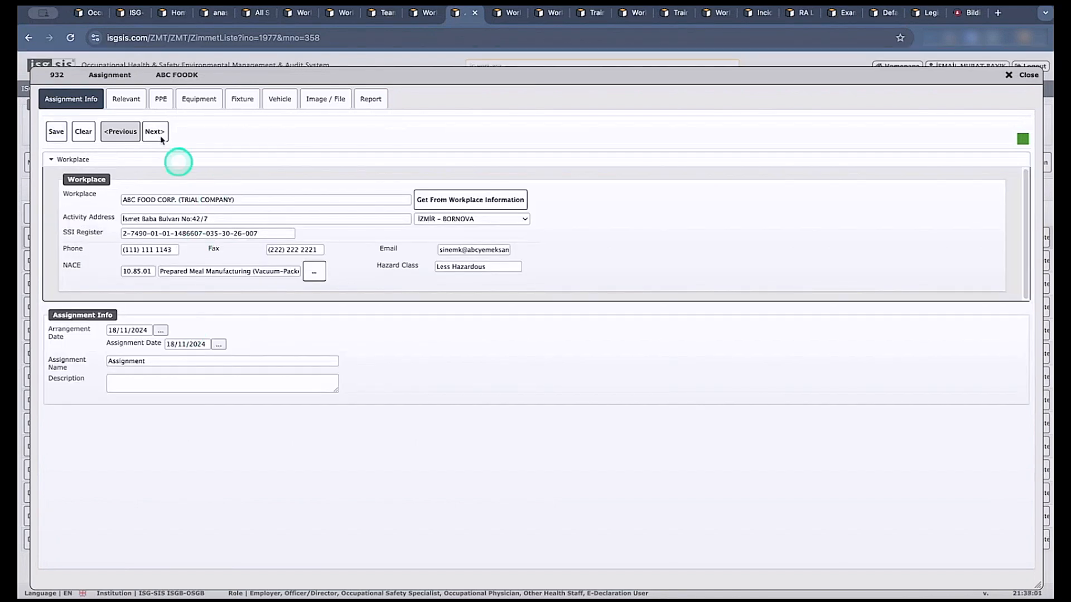
click(1009, 74)
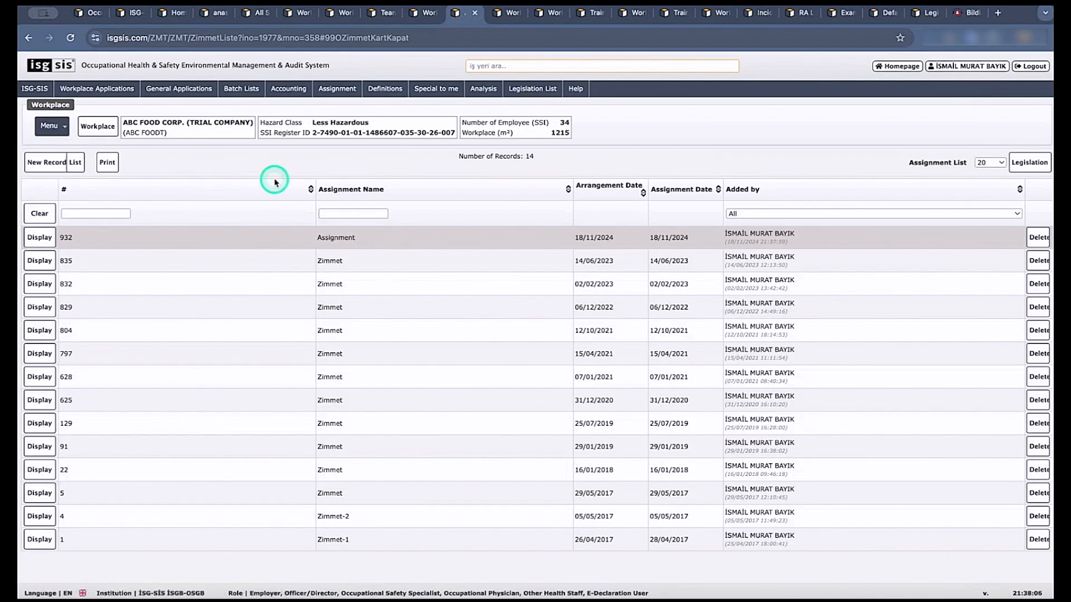
Revisit the workplace's department list, employee list and team list.
click(301, 12)
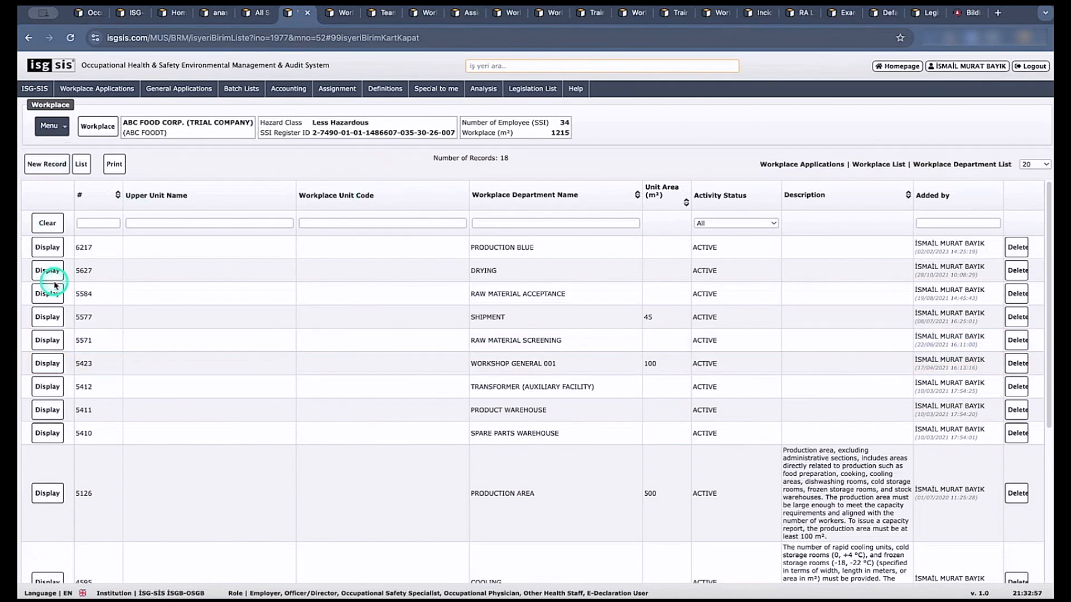
click(341, 12)
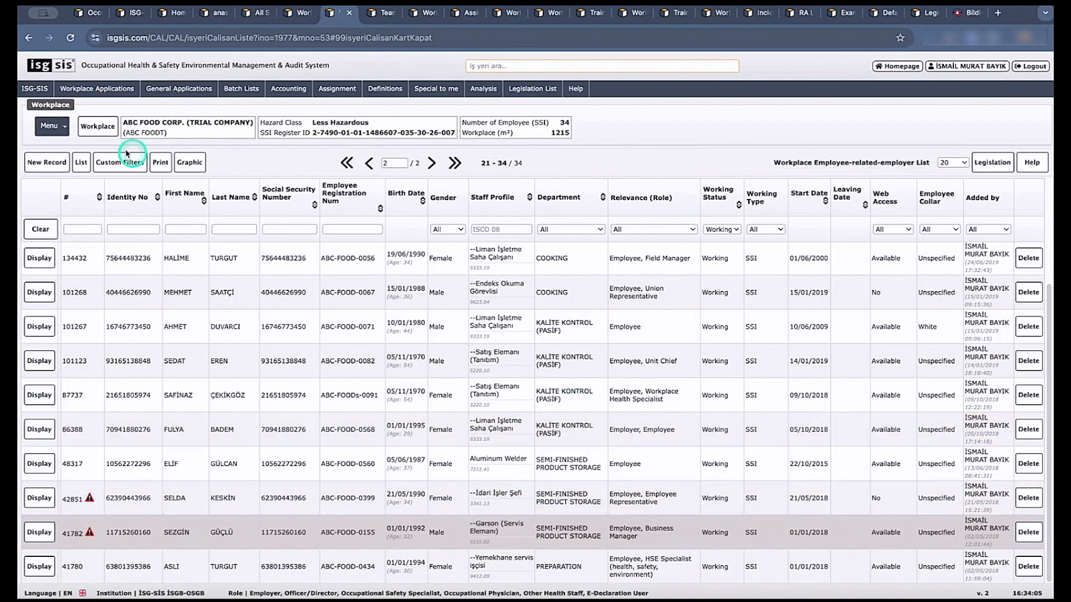
click(373, 14)
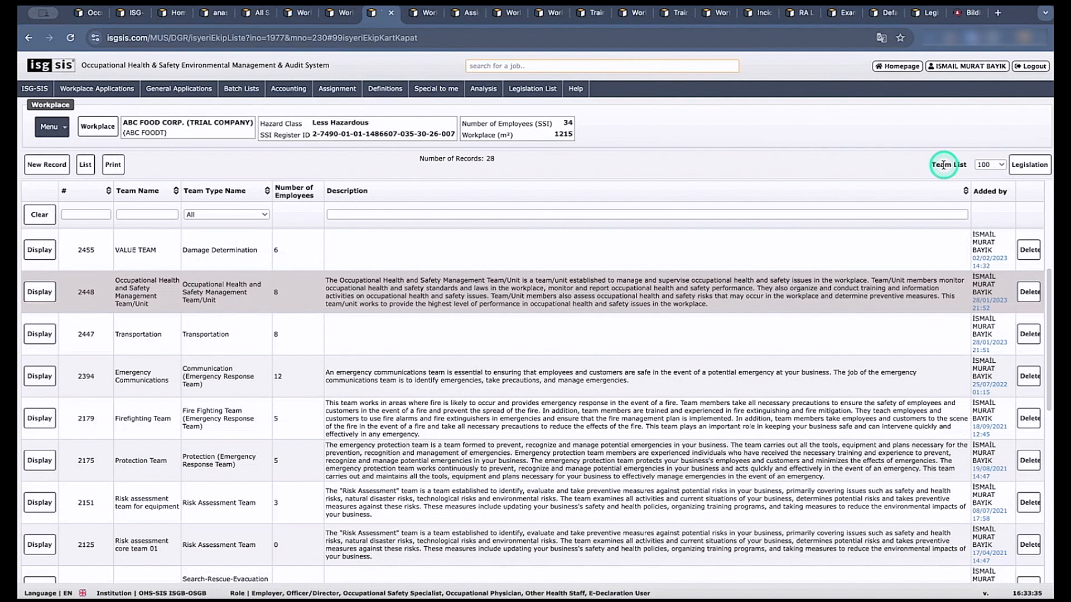
Locate the Assigned Teams List among the workplace Definitions, and examine the team records.
click(53, 127)
mouse_move(66, 151)
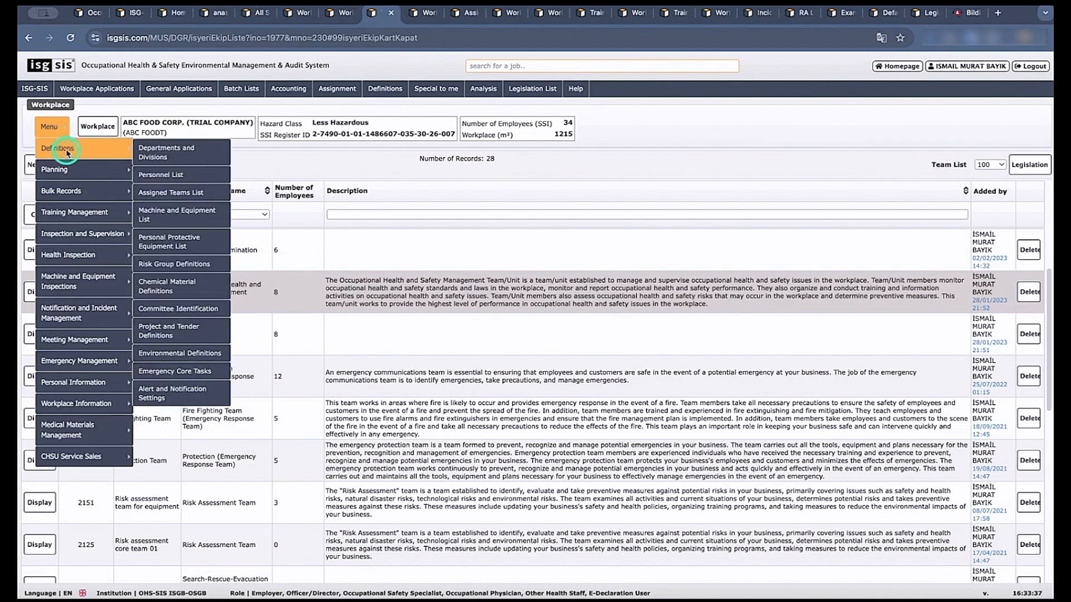
click(165, 193)
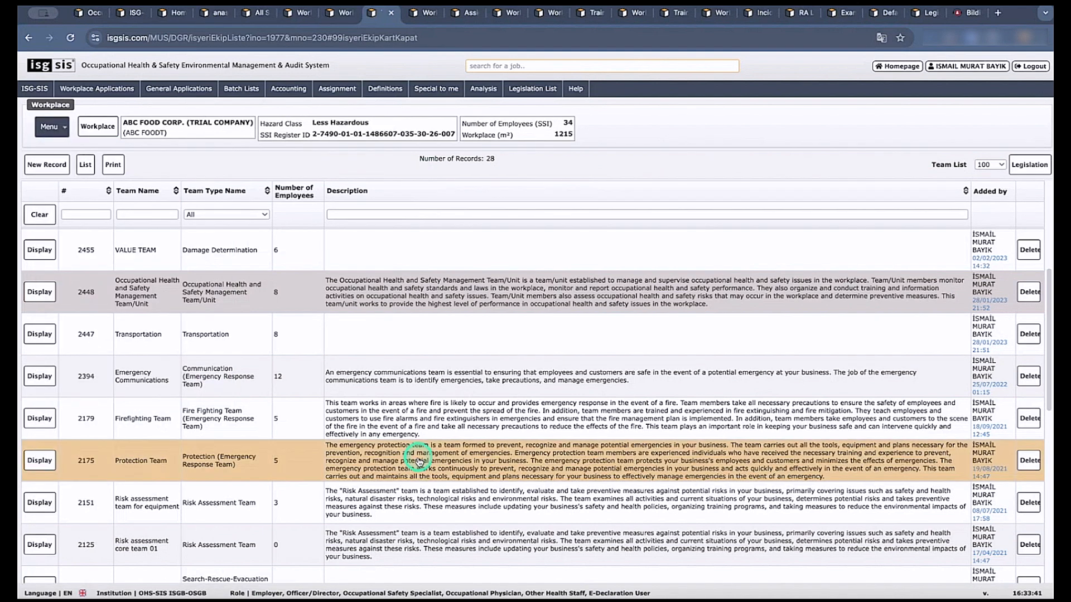
click(40, 292)
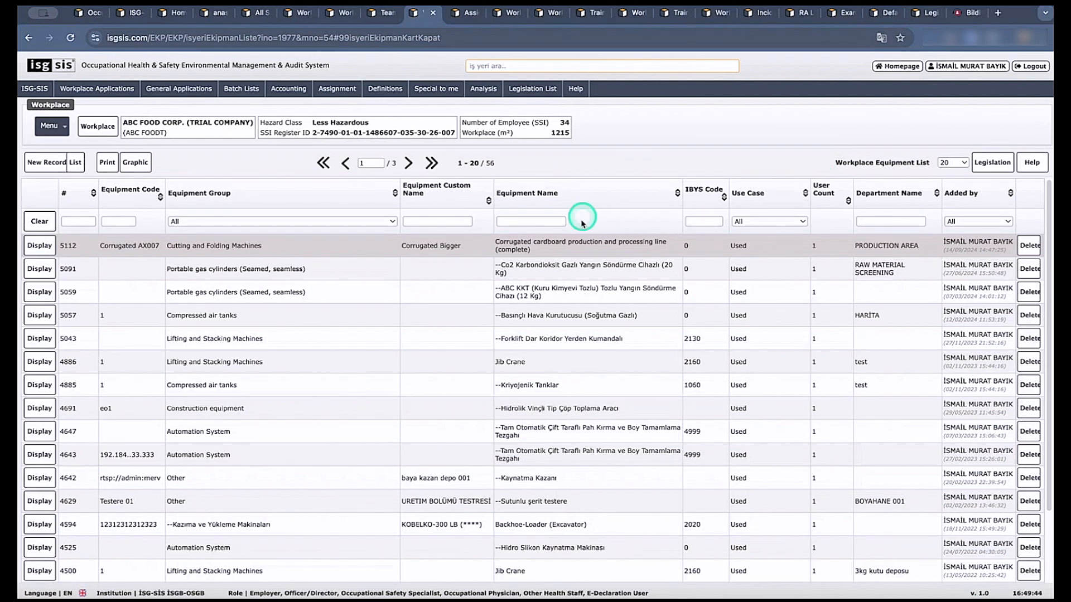
Examine the workplace menu options and the Equipment Group filter choices for the Workplace Equipment List.
click(34, 88)
mouse_move(41, 177)
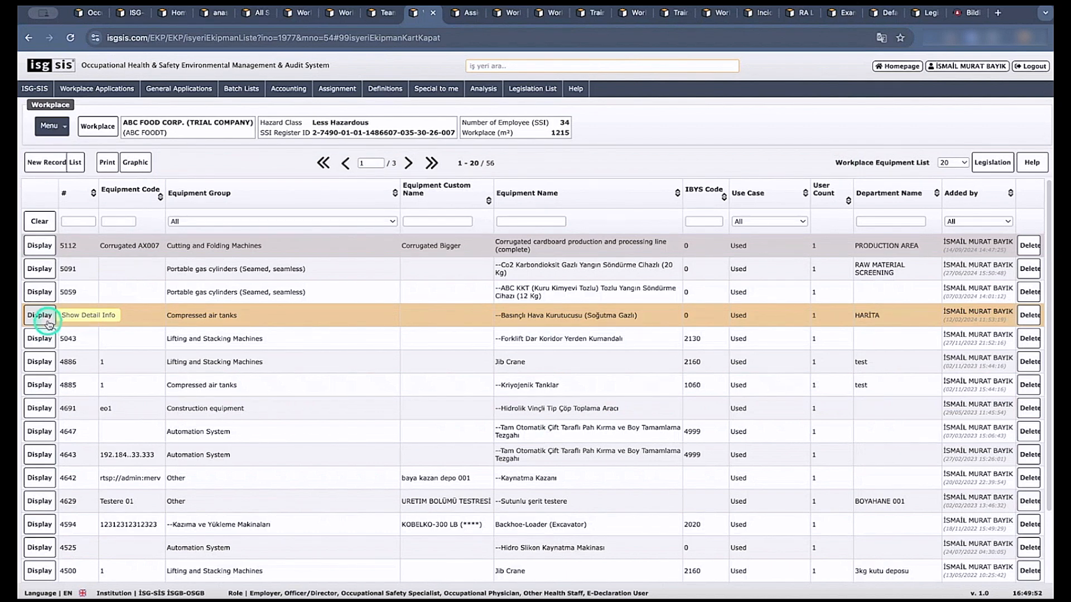
click(50, 126)
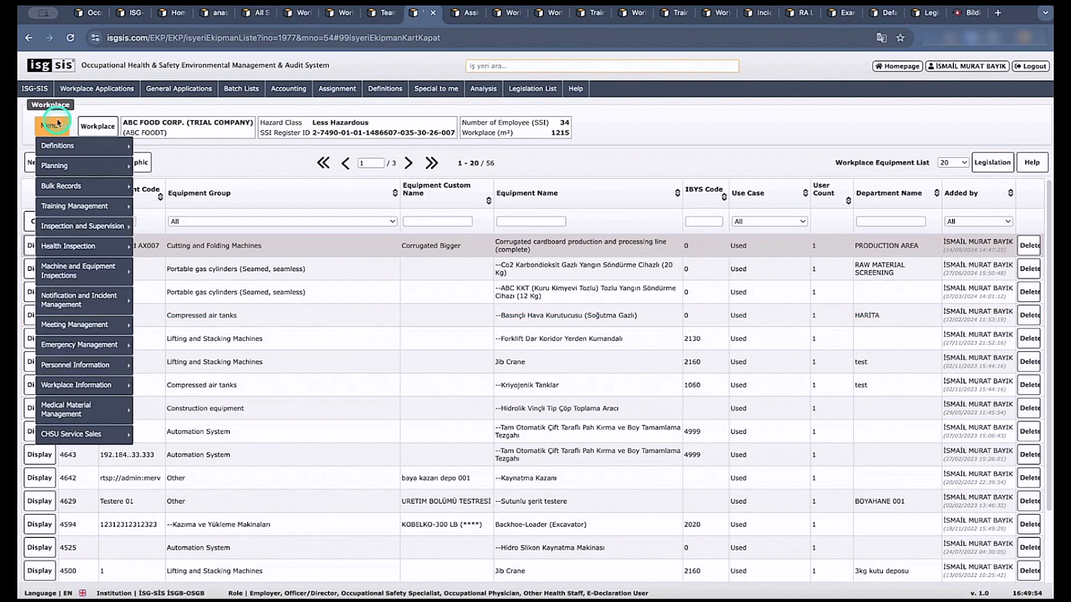
mouse_move(92, 229)
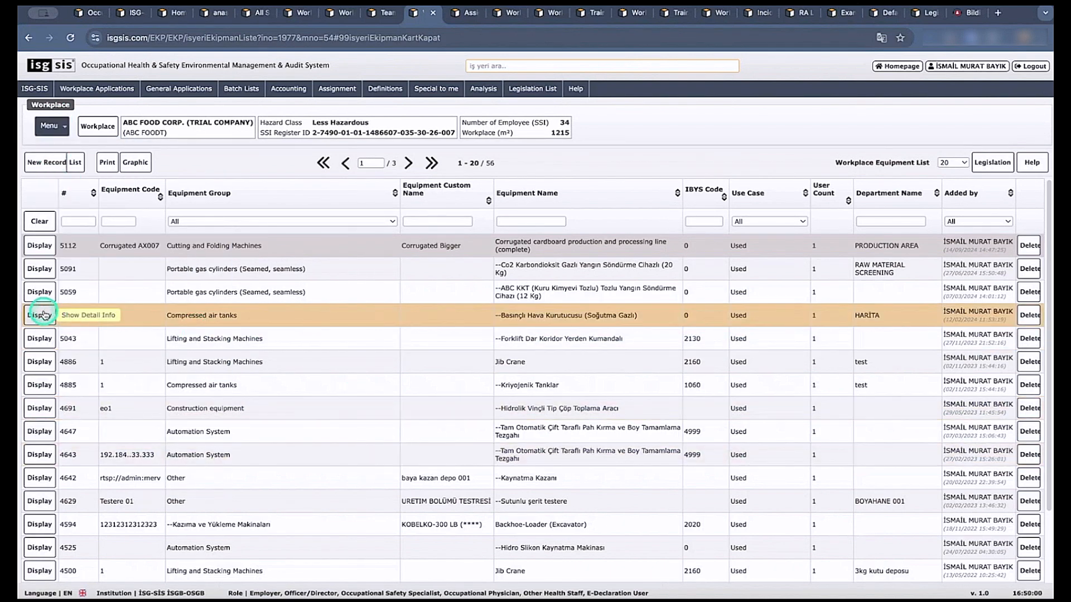
click(223, 221)
click(267, 178)
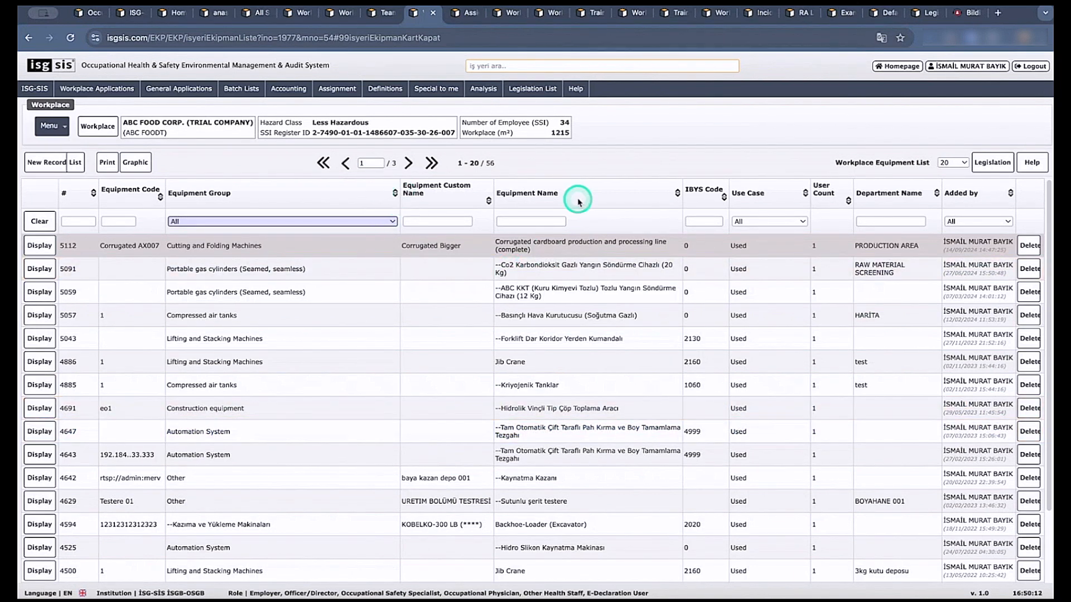
Review the equipment charts for monthly control and maintenance, maintenance types, maintenance and control by group, and incident type, and close them.
click(140, 166)
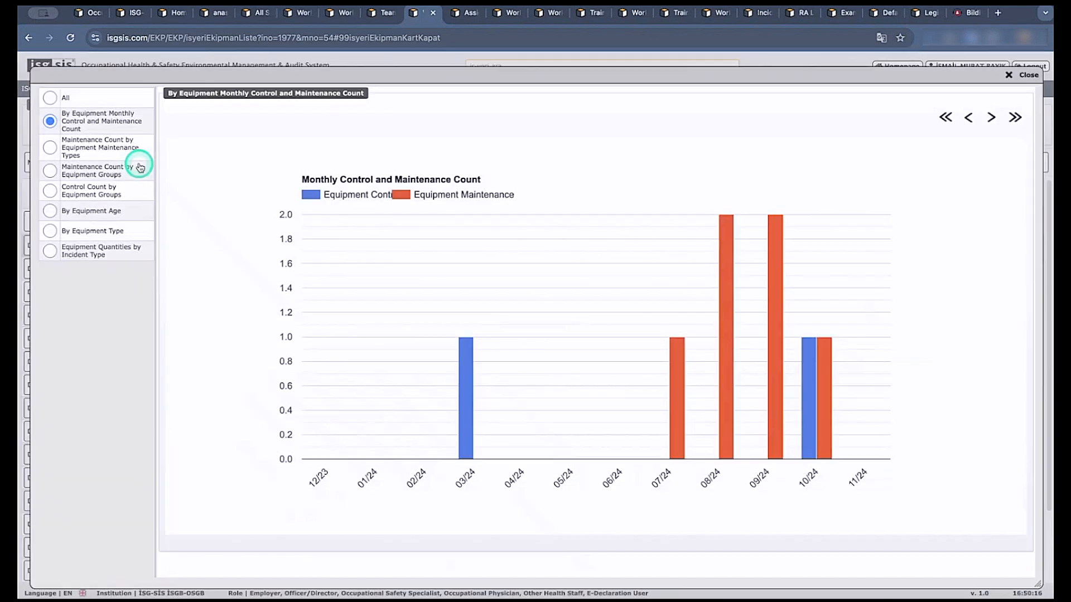
click(990, 117)
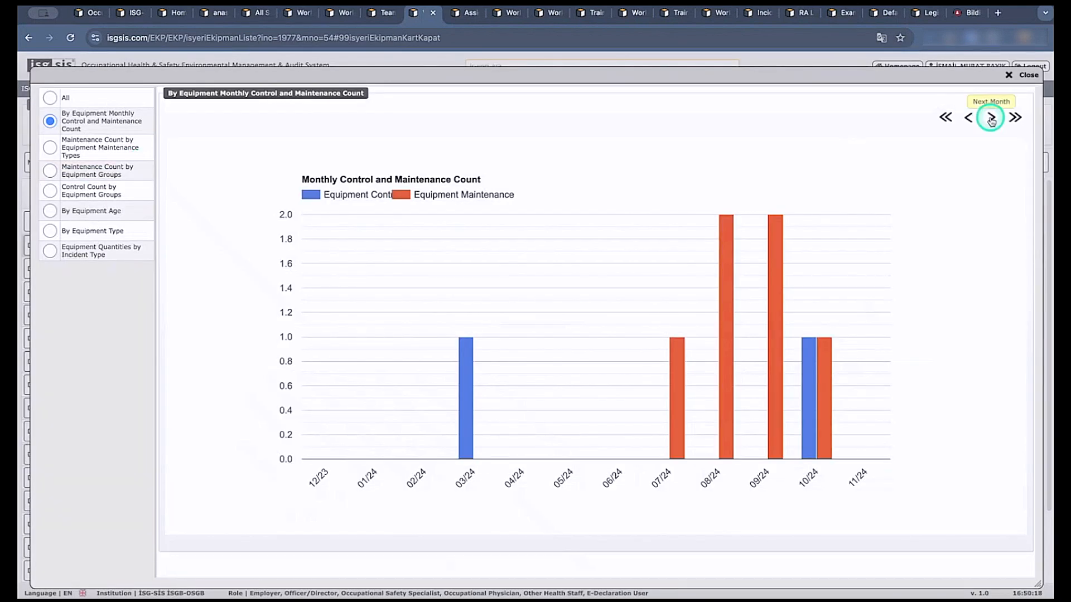
click(102, 146)
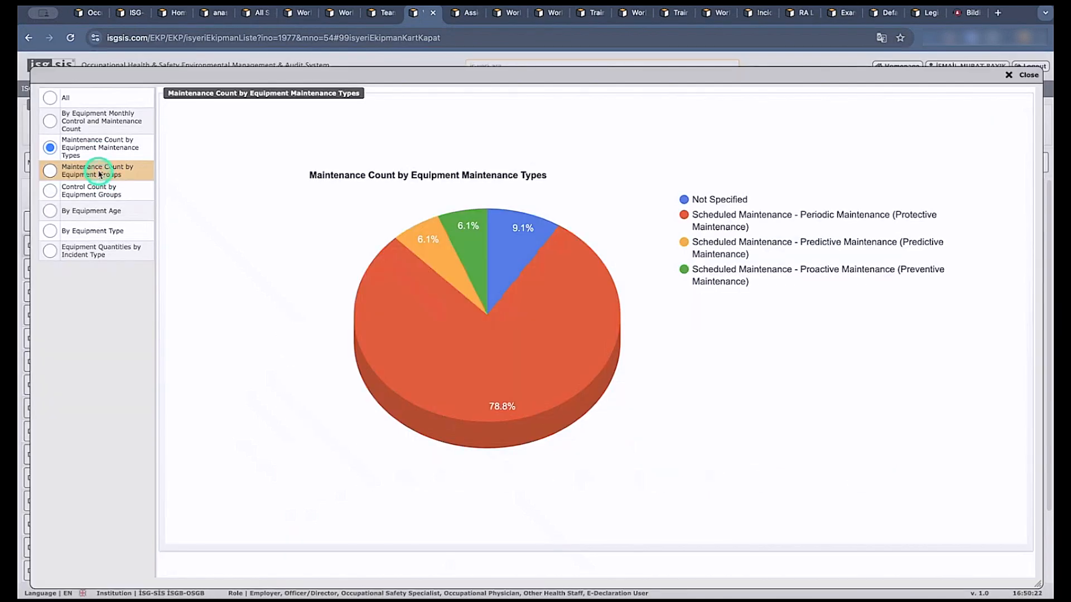
click(101, 175)
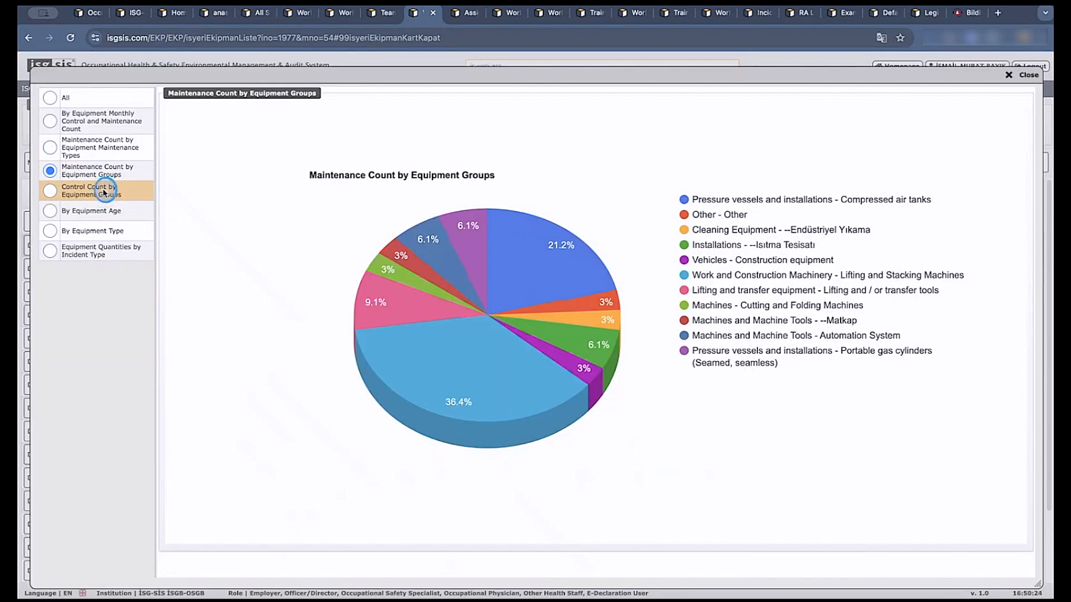
click(103, 192)
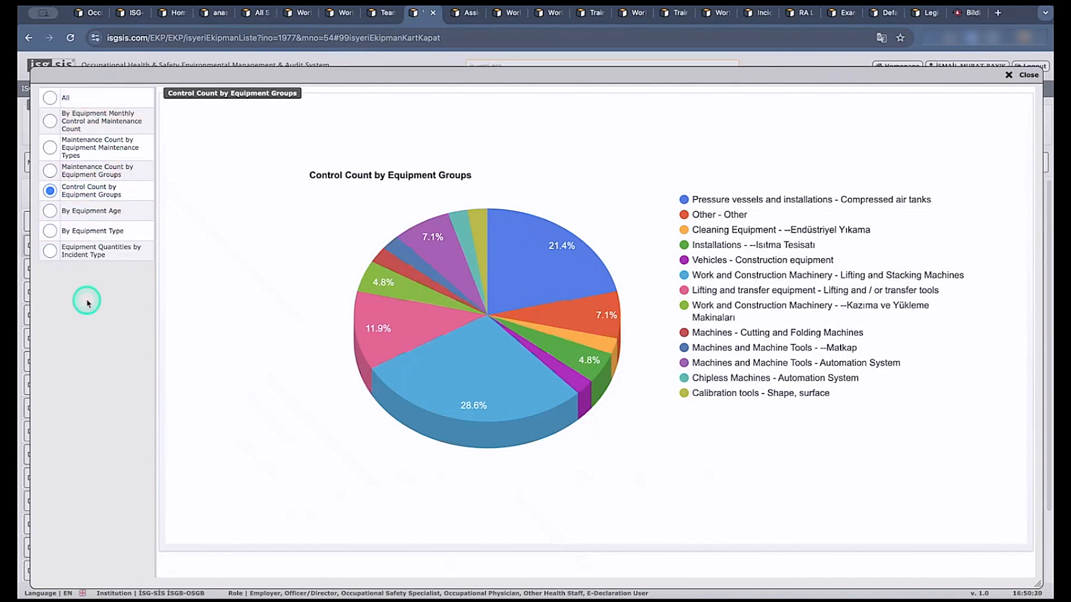
click(51, 251)
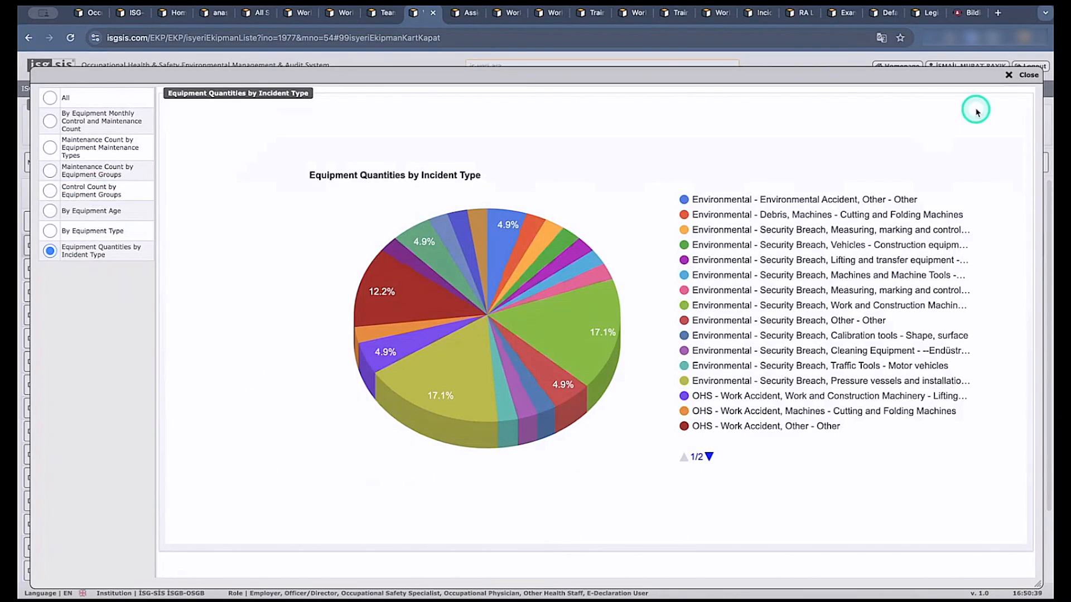
click(1018, 78)
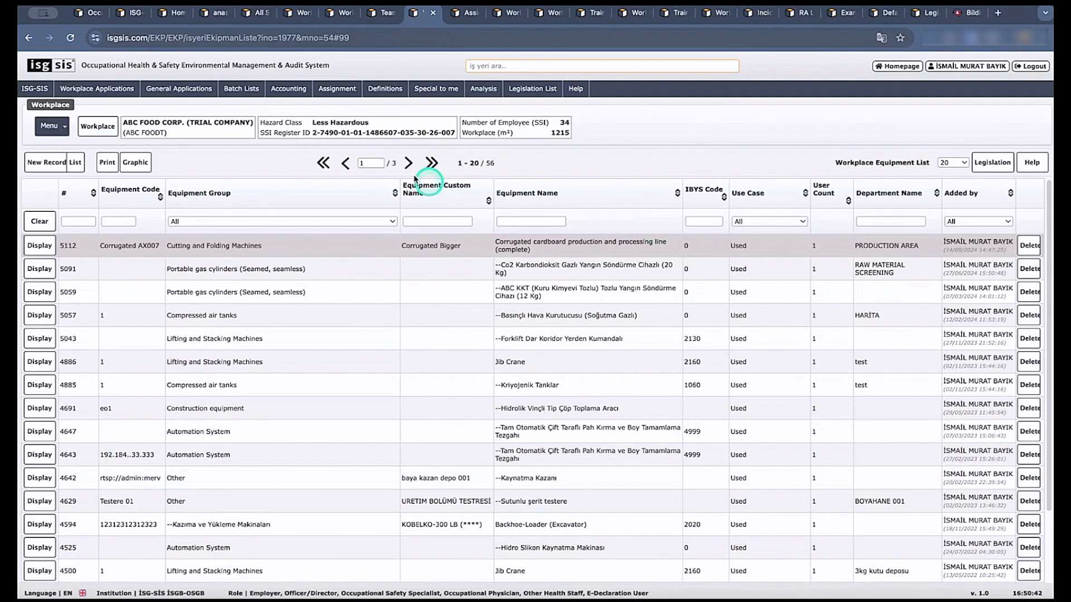
Preview the printable Equipment List report, check its available export formats and close the report.
click(110, 167)
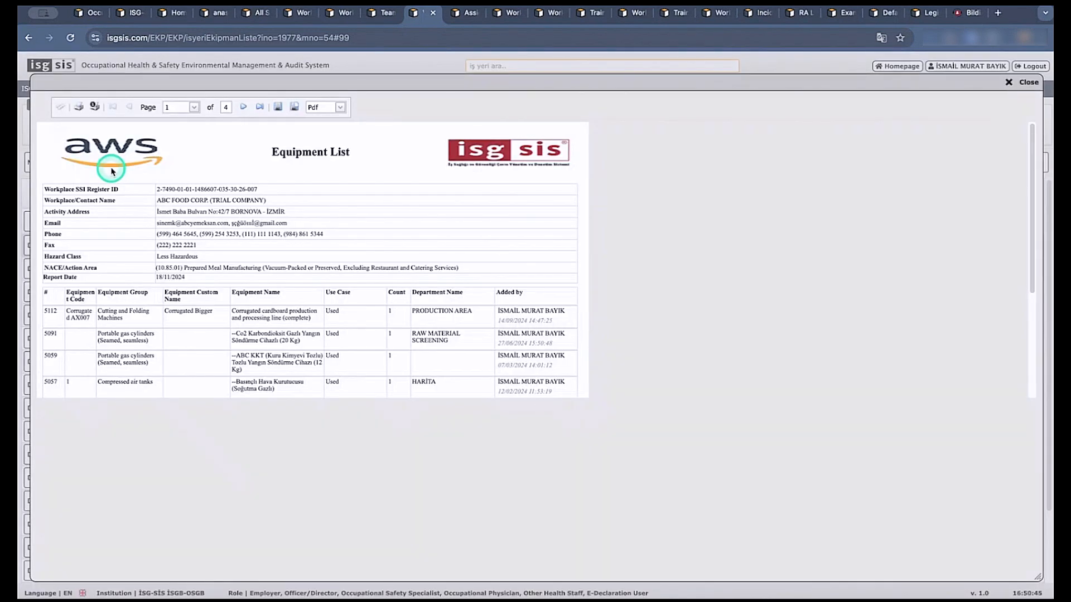
click(316, 107)
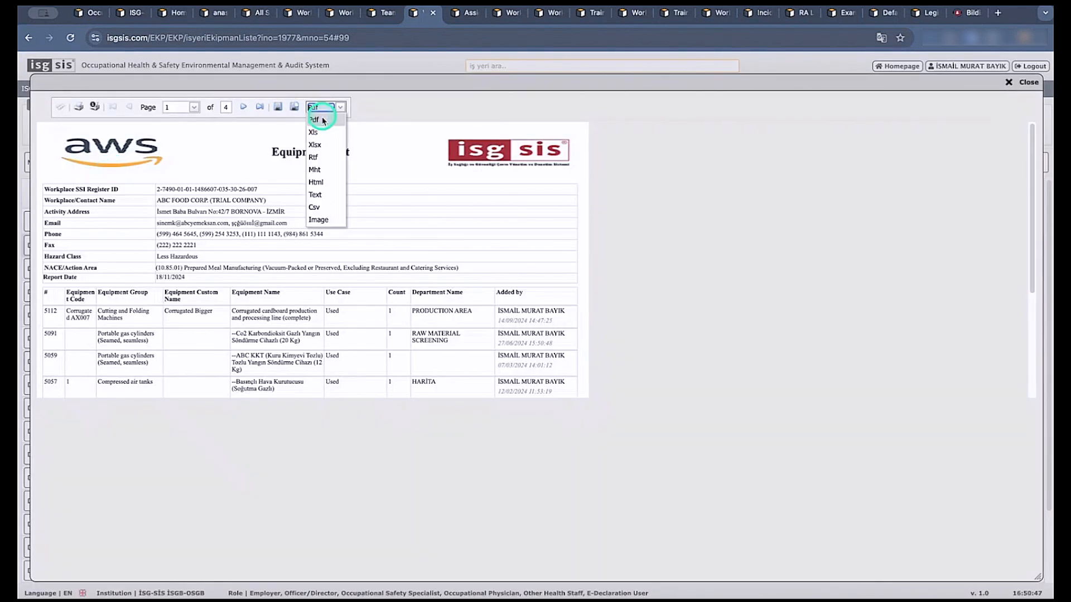
click(913, 127)
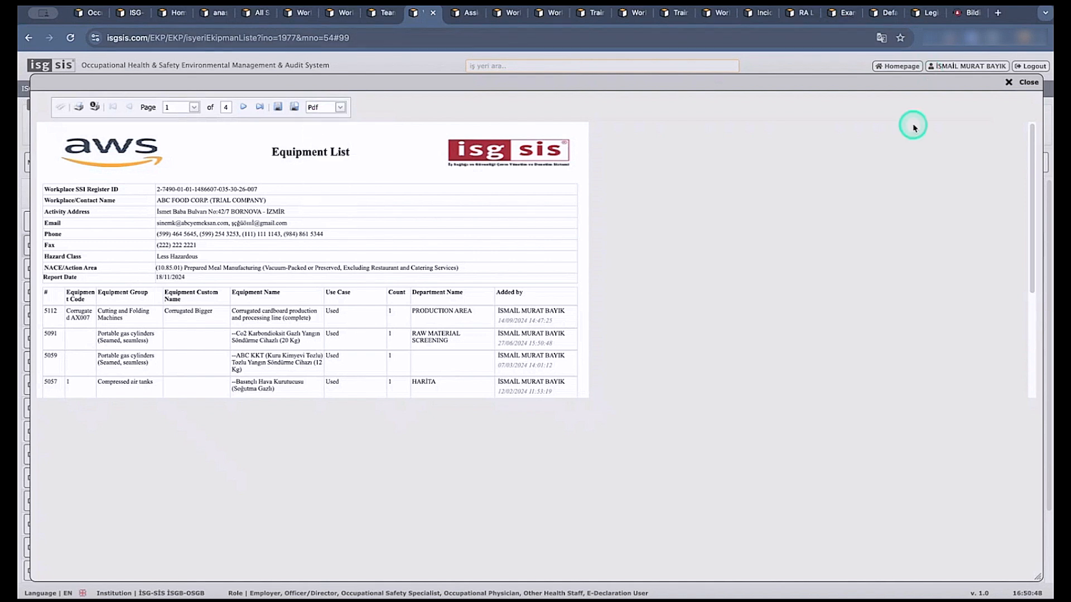
click(1020, 82)
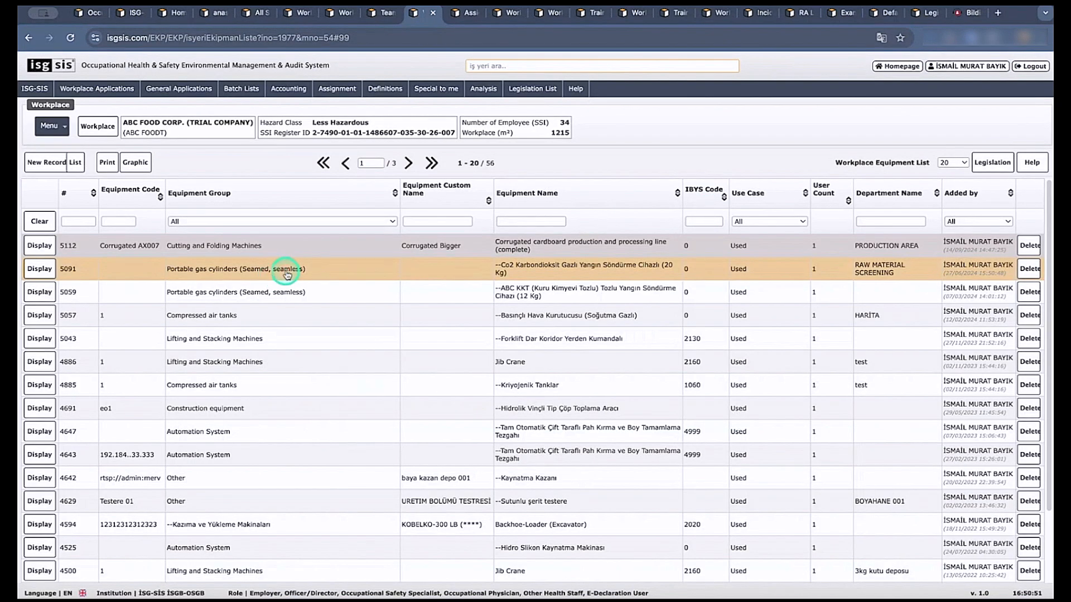
Show page 2 of the Workplace Equipment List, and view and close the legislation behind this screen.
click(408, 164)
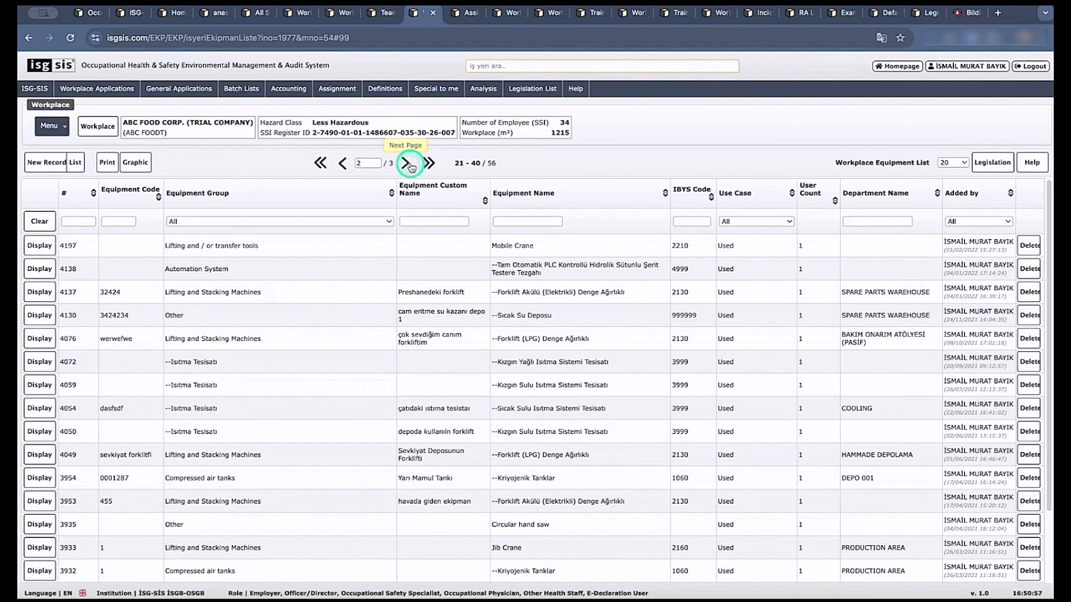
click(991, 163)
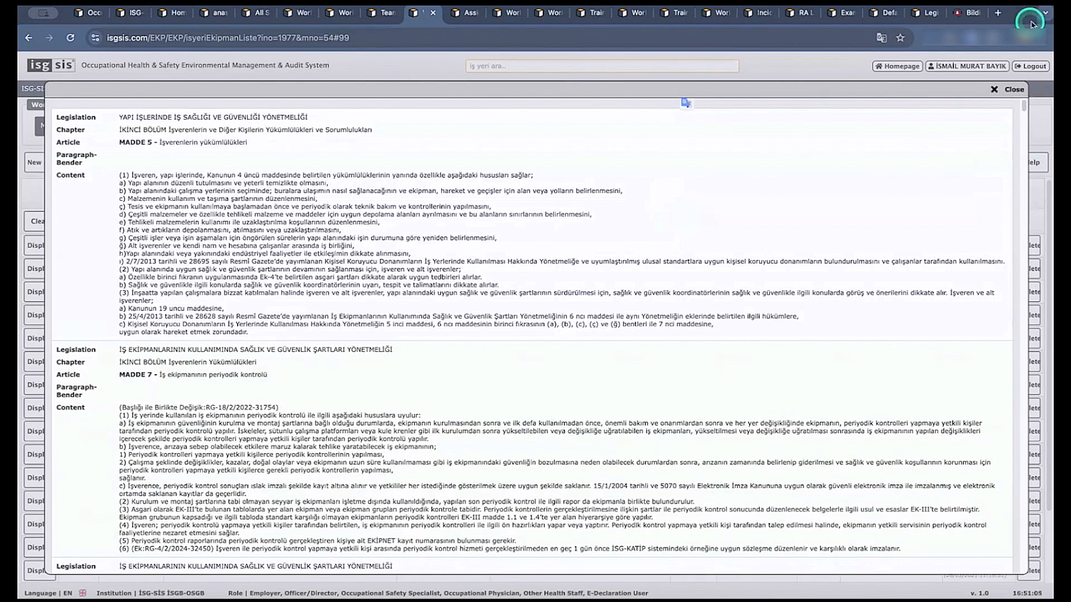
click(1009, 89)
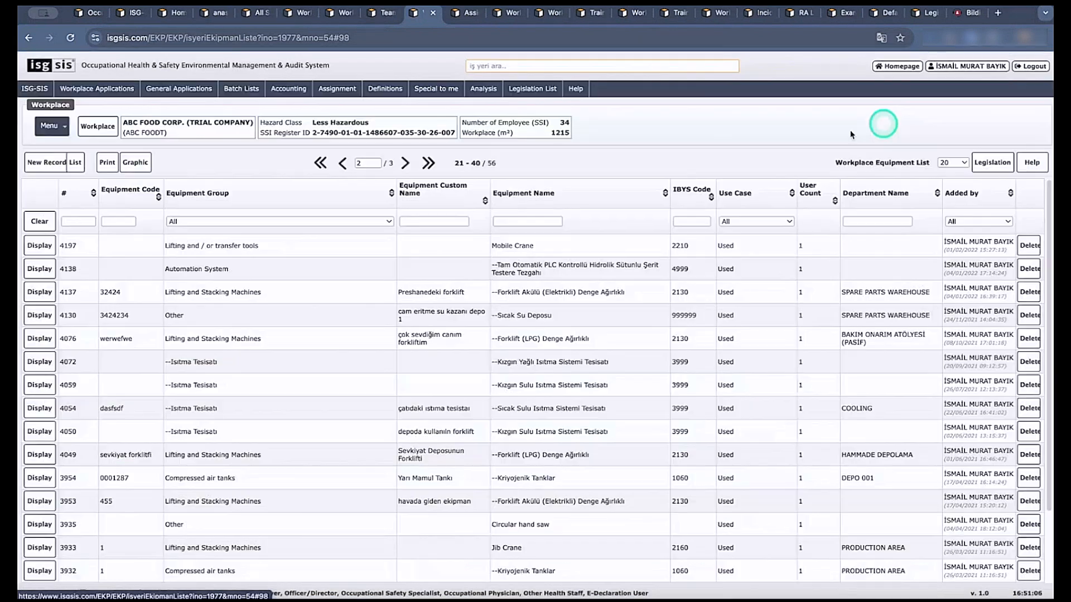
View a blank equipment record form and the details of the --Forklift (LPG) Denge Ağırlıklı record, closing each without saving.
click(46, 164)
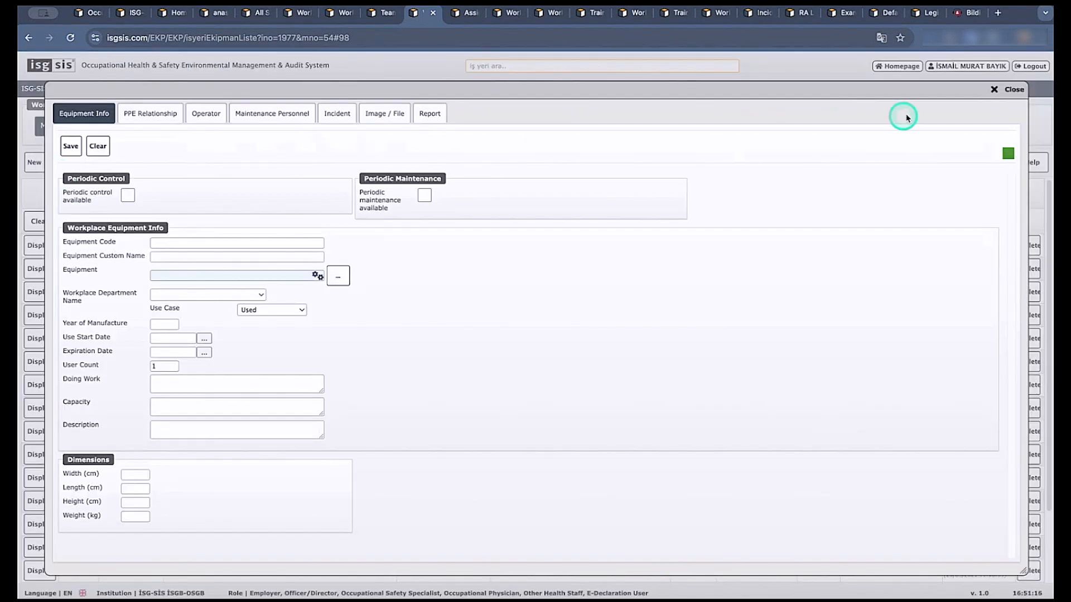
click(996, 90)
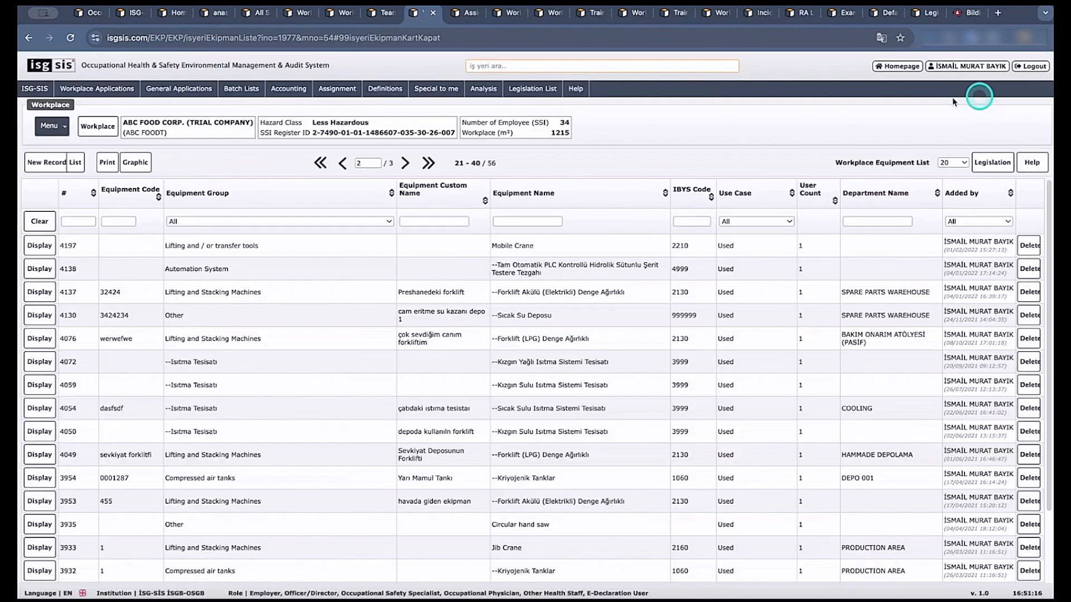
click(37, 340)
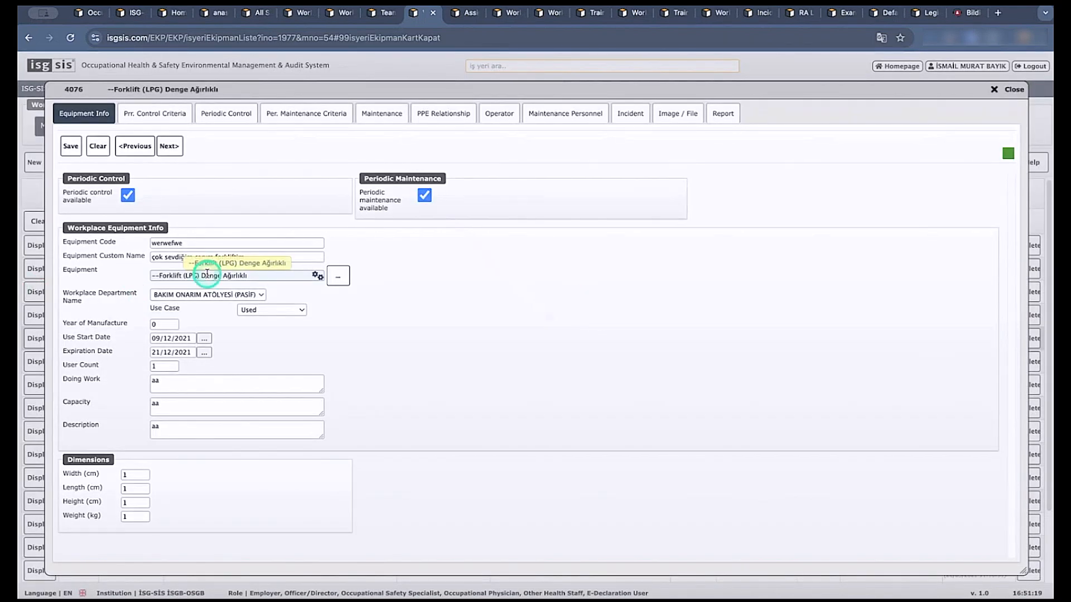
click(995, 89)
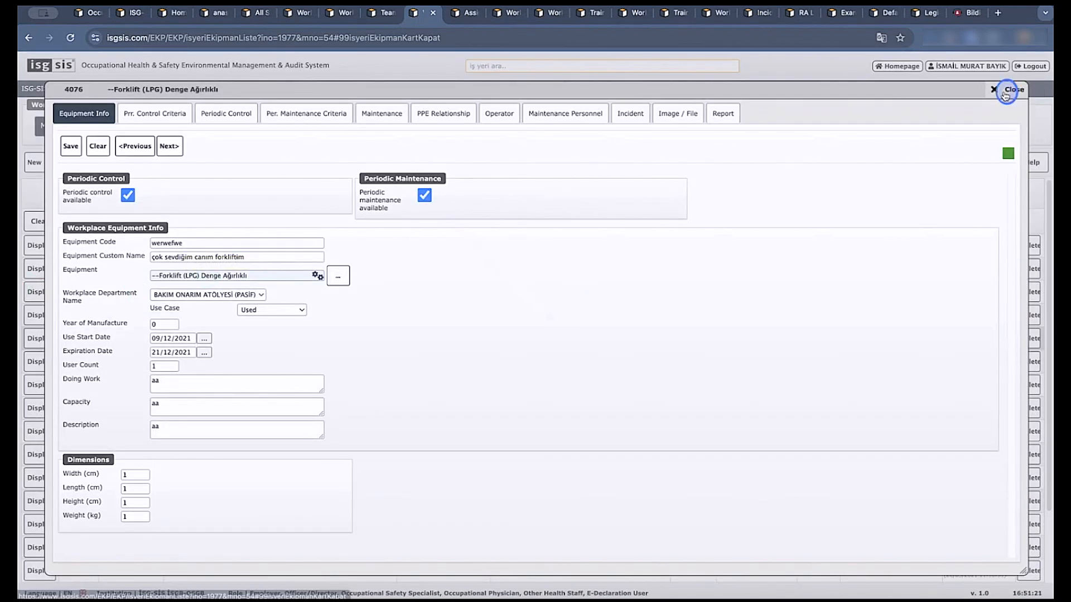
Return to the Team List, and view a blank team record form and the Transportation team's details, closing each.
click(385, 13)
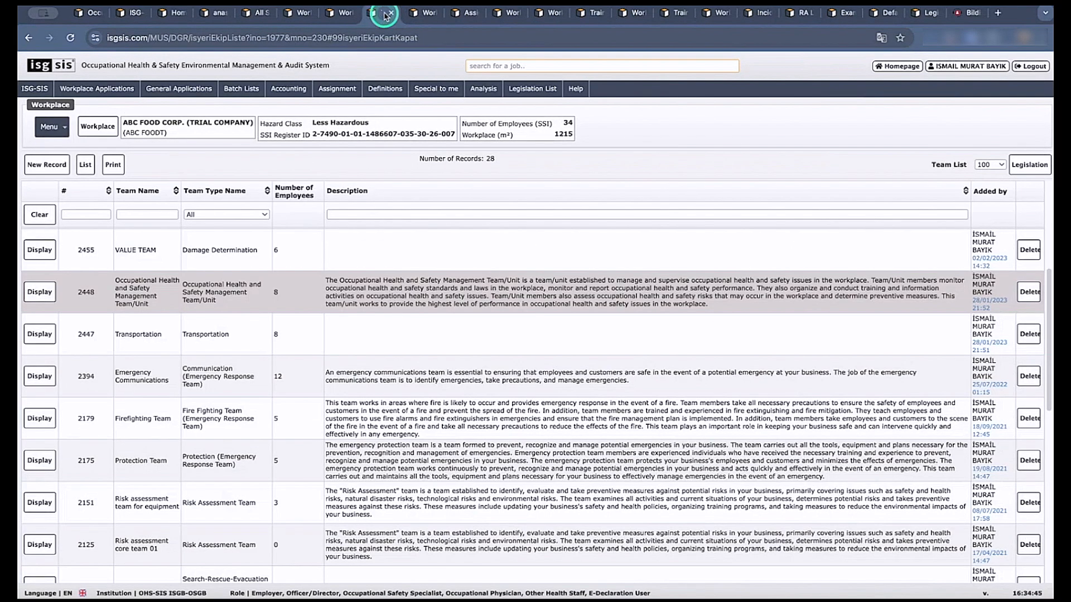
click(43, 165)
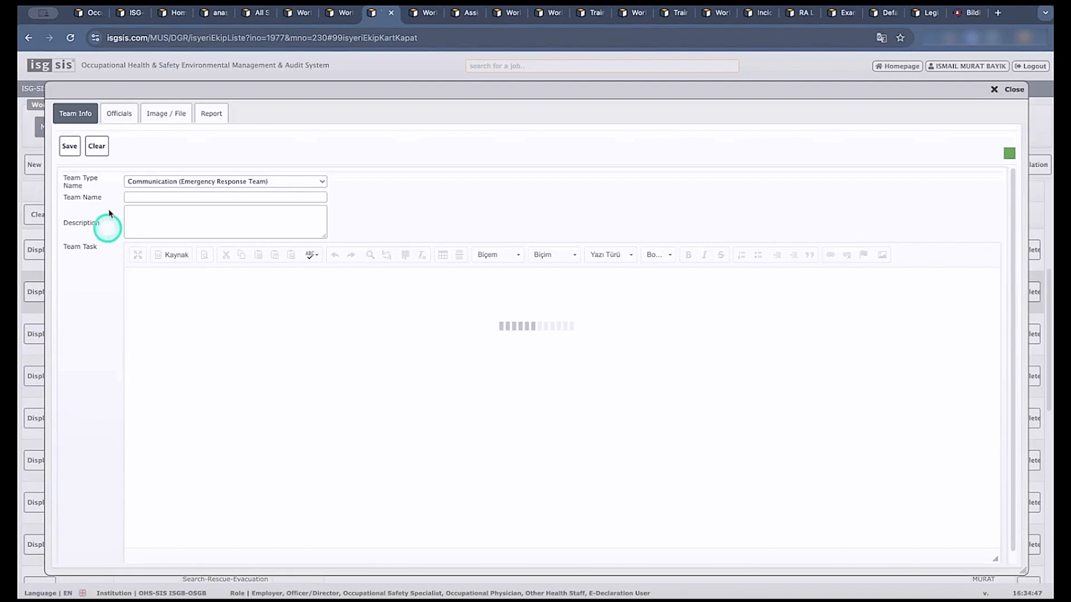
click(1002, 95)
click(37, 334)
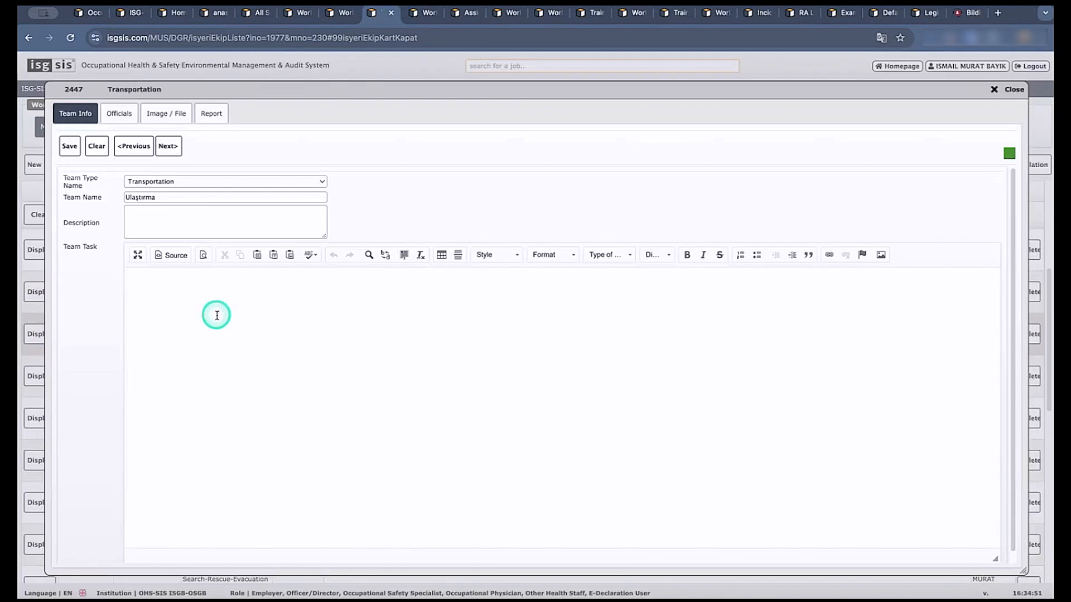
click(998, 93)
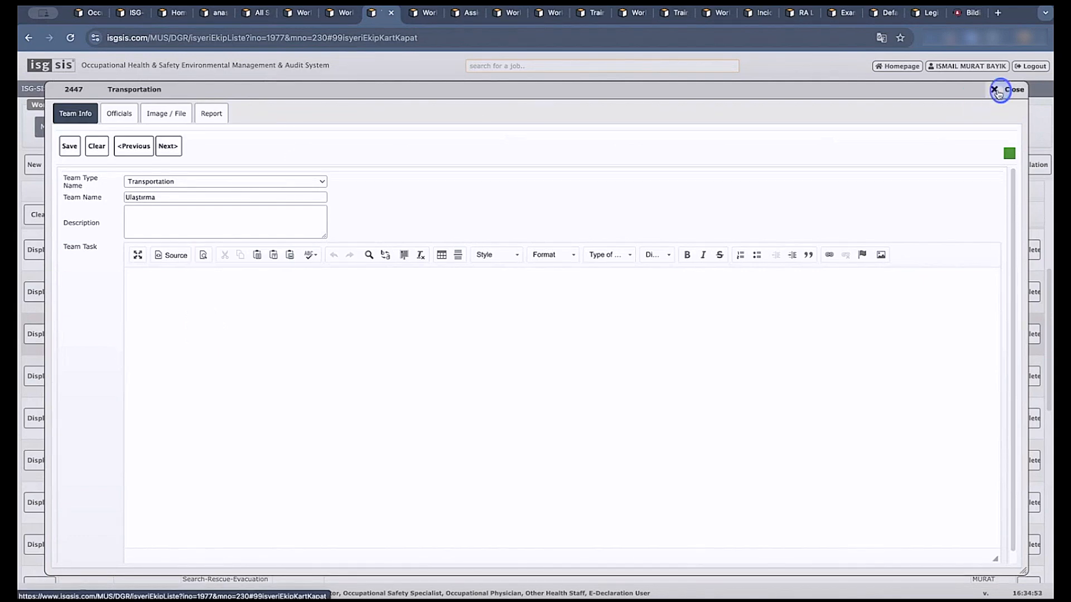
Return to the employee list, view and close a blank employee form, and display the Unit Chief's employee record.
click(336, 12)
mouse_move(385, 89)
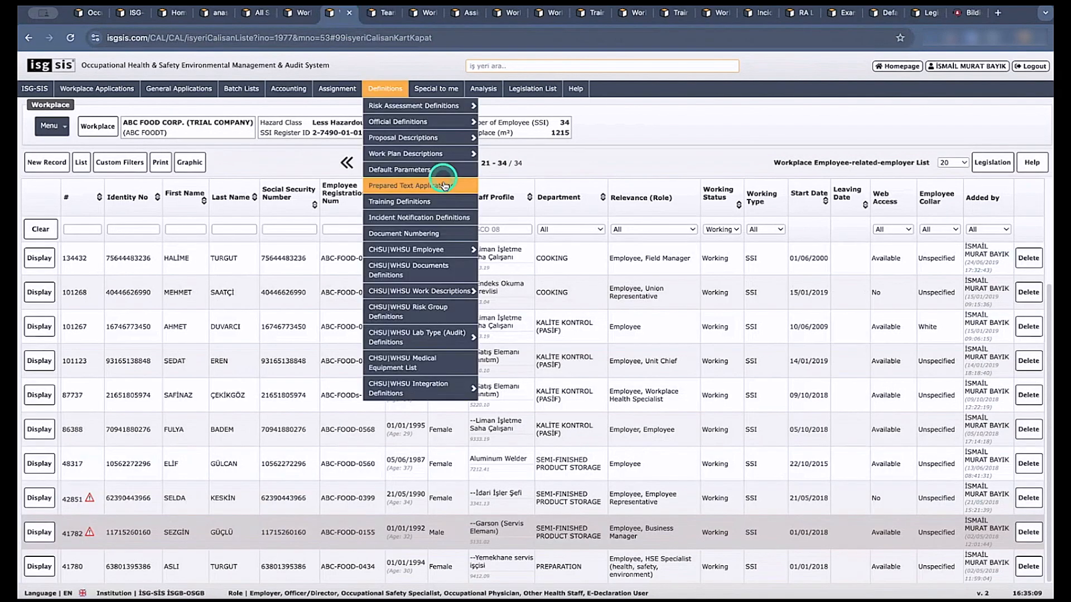
click(57, 162)
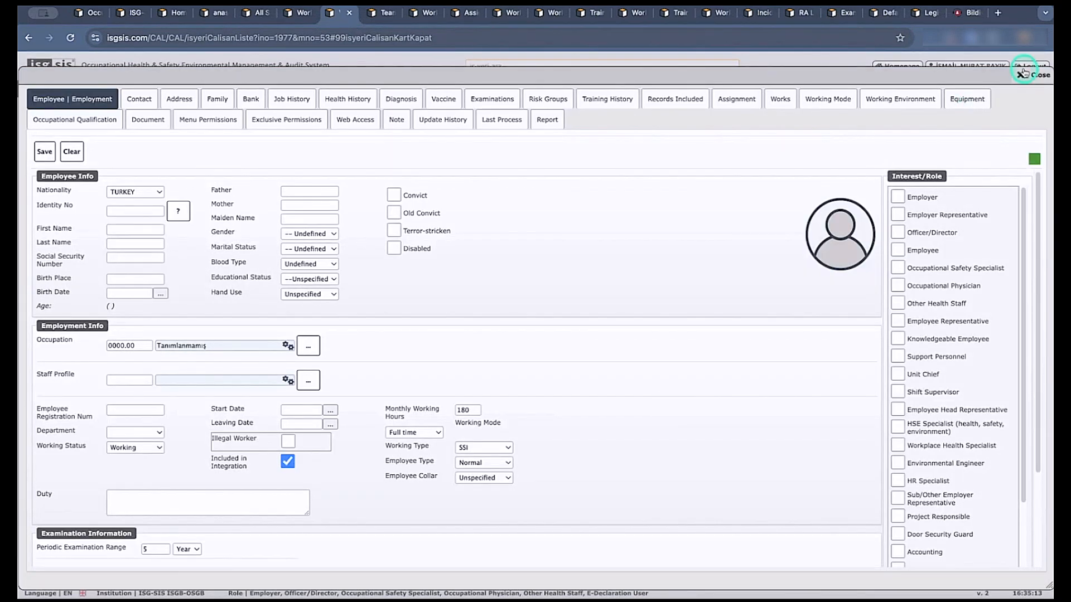
click(1023, 72)
click(34, 364)
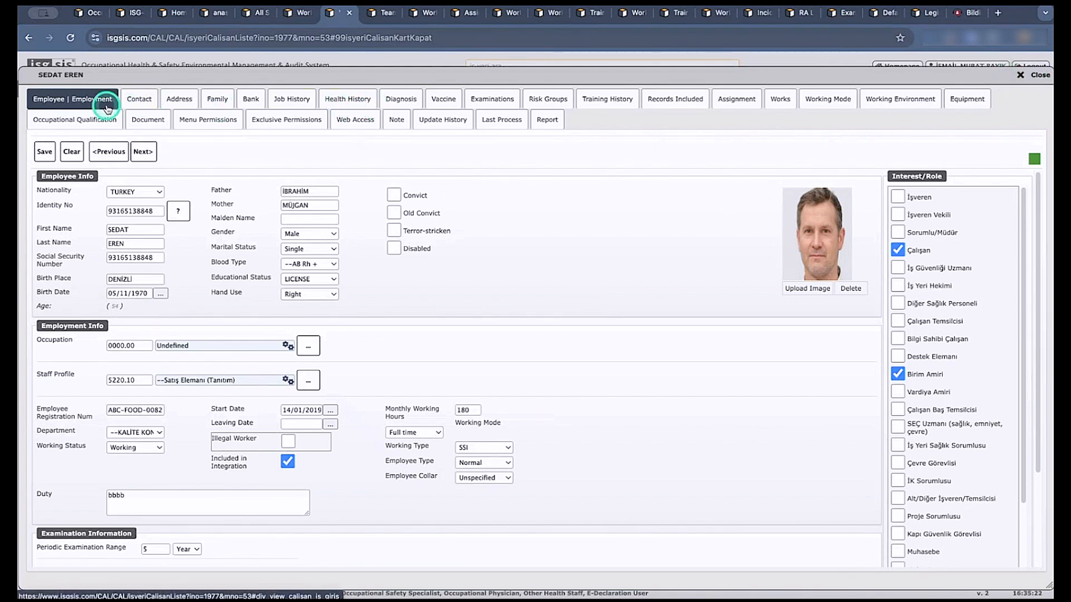
View the employee's contact, address, family, bank and job history records in turn.
click(144, 100)
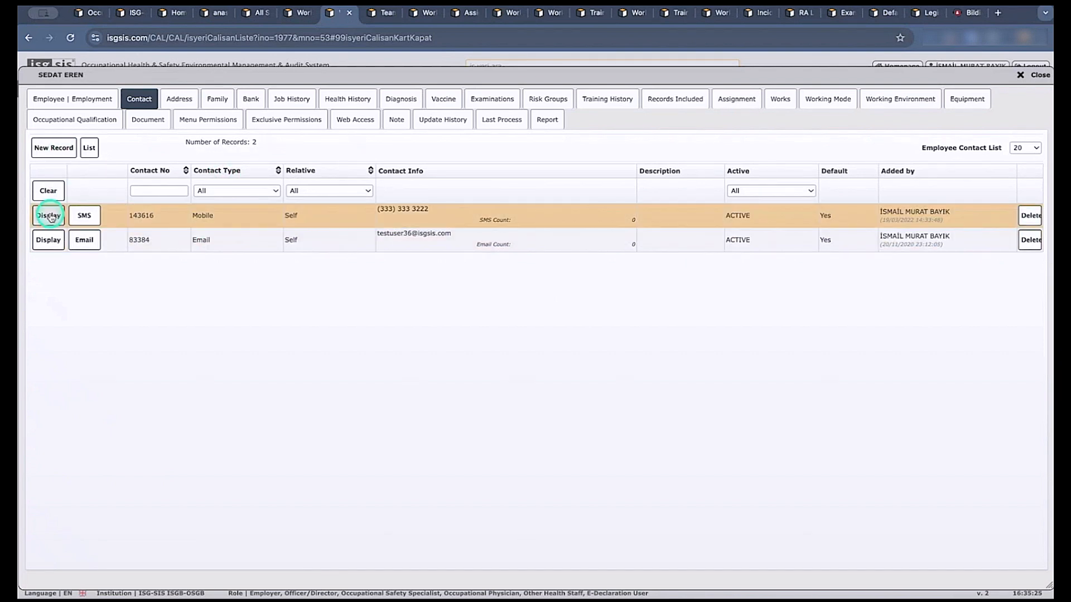
click(176, 100)
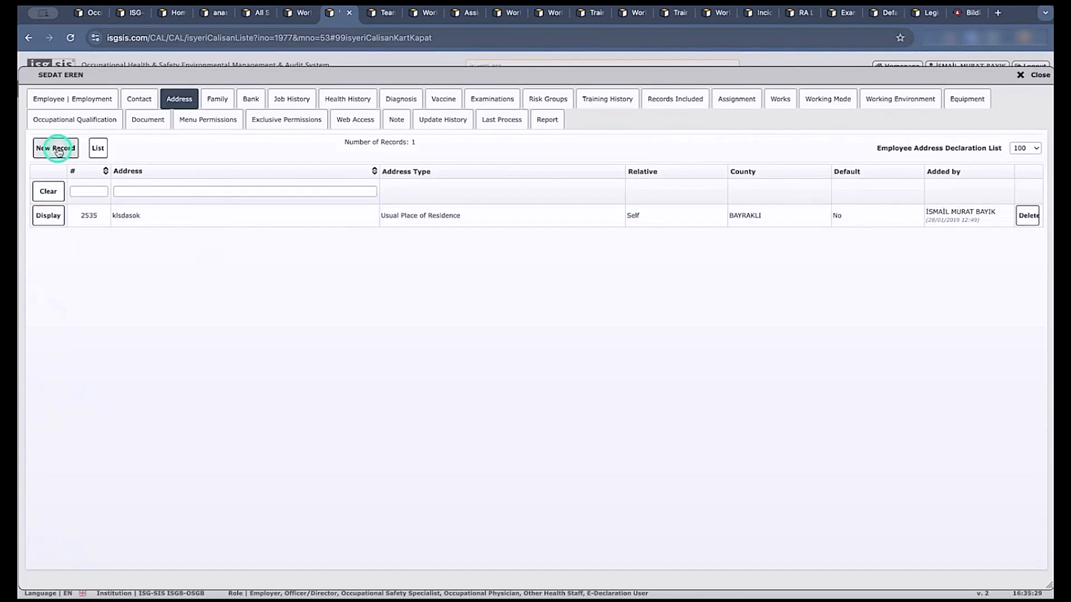
click(224, 99)
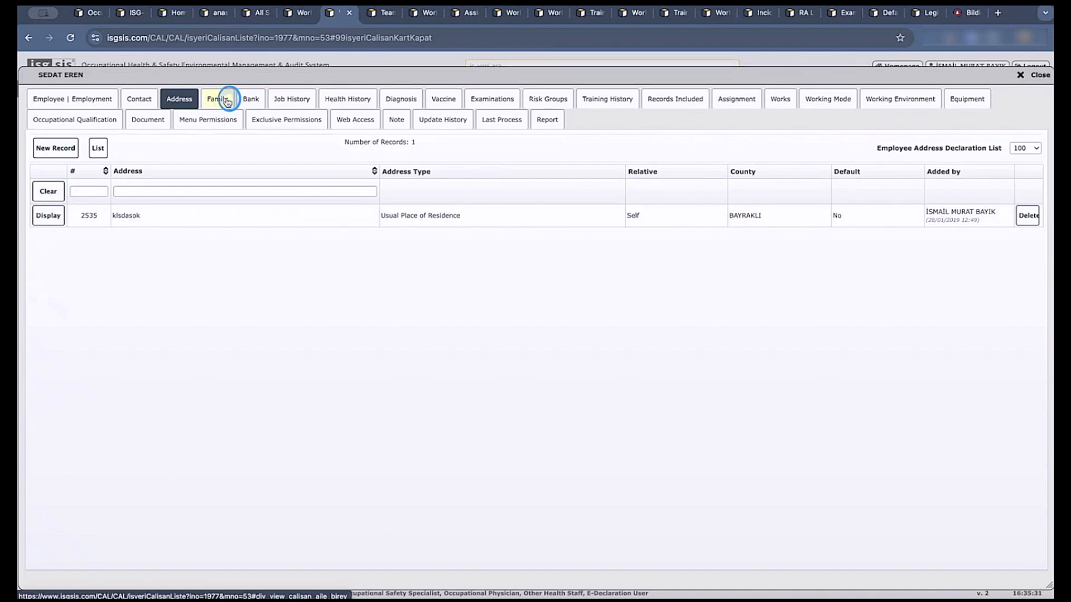
click(252, 101)
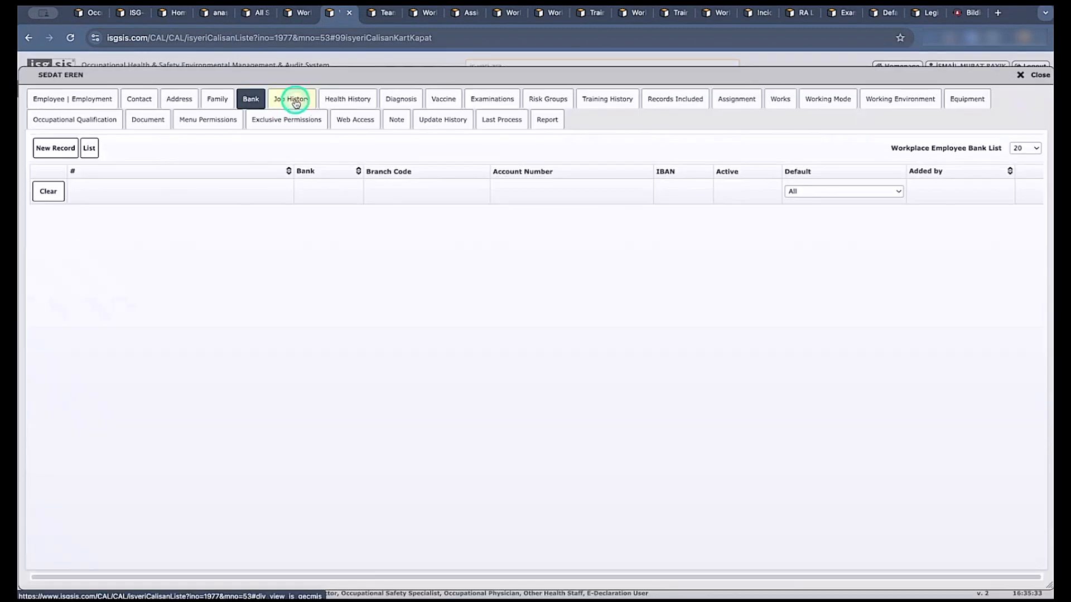
click(295, 100)
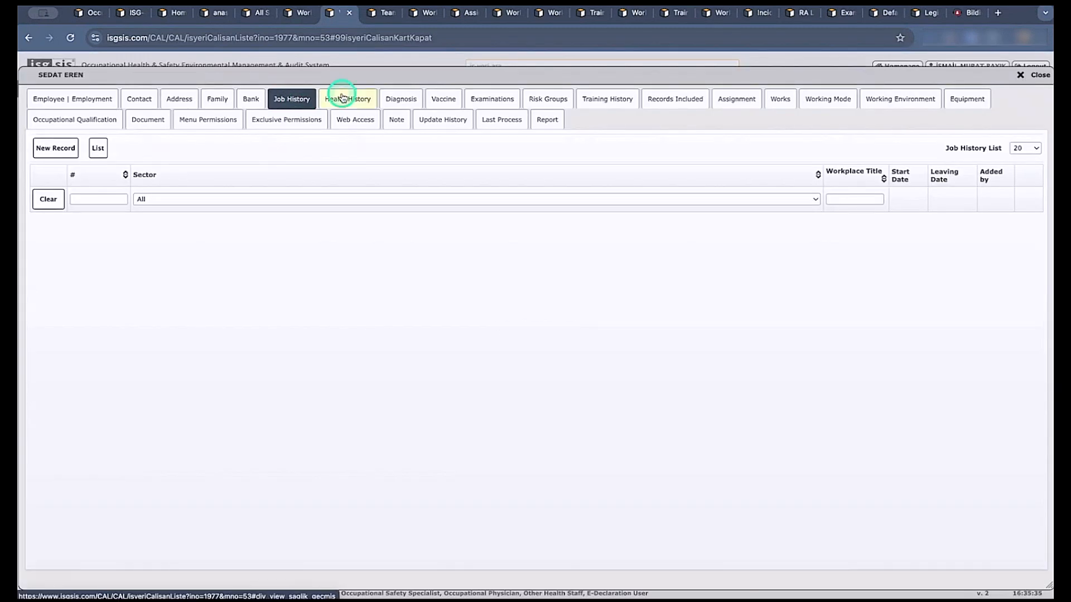
View the employee's health history, diagnosis, vaccine, examination and risk group records in turn.
click(347, 104)
click(402, 100)
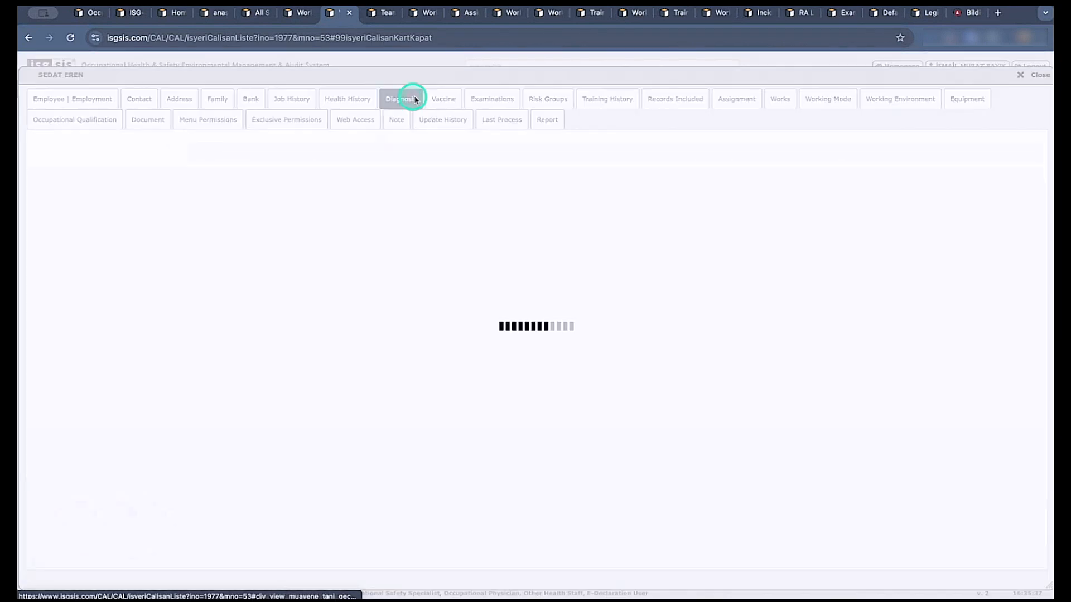
click(447, 101)
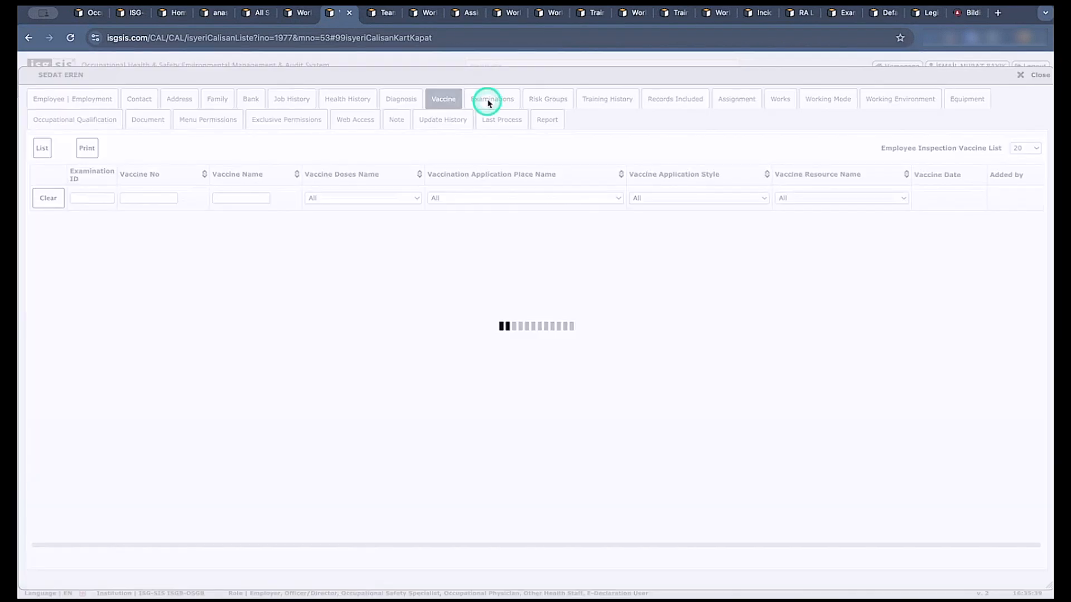
click(494, 101)
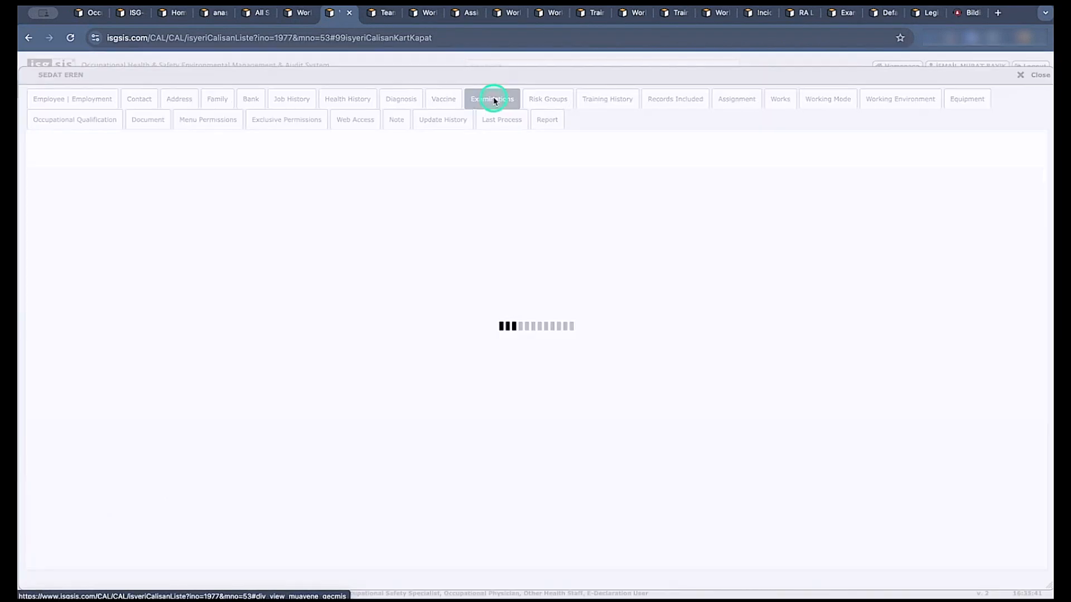
click(549, 100)
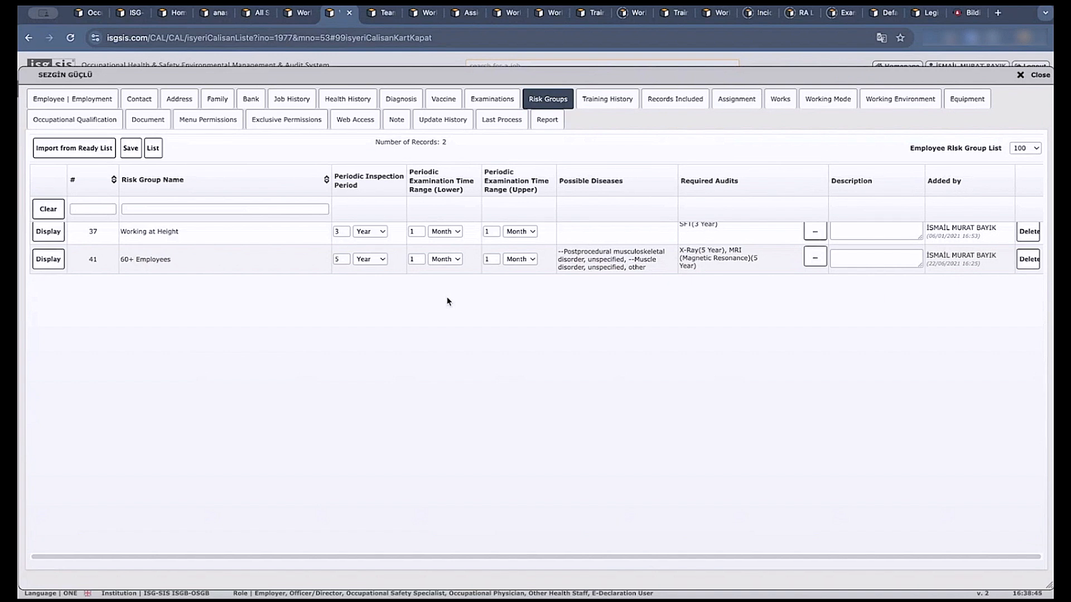
Display the e-Training list in the employee's training history.
click(607, 99)
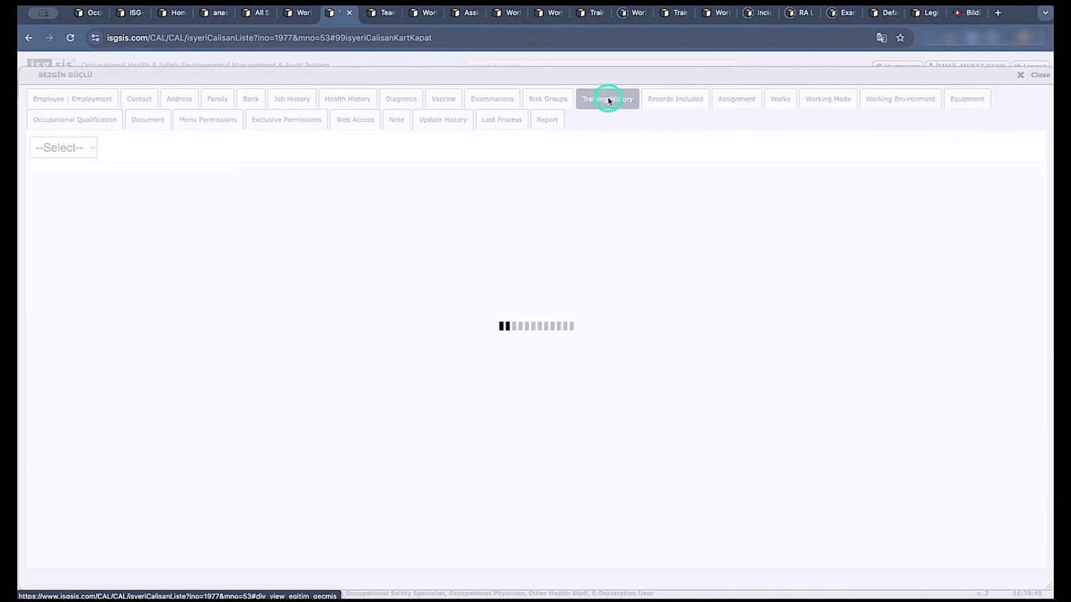
click(63, 149)
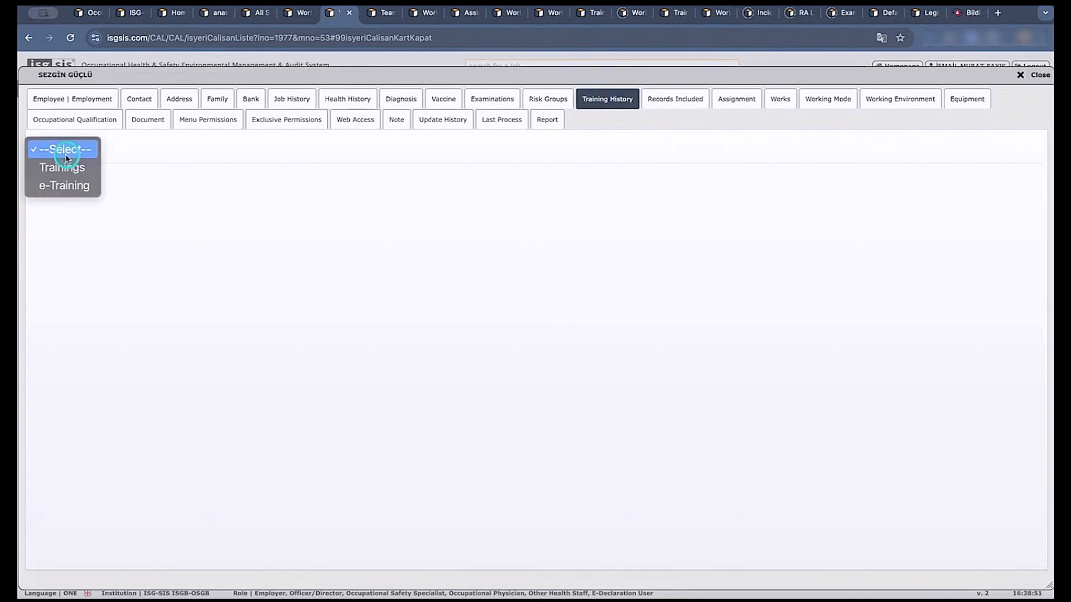
click(77, 185)
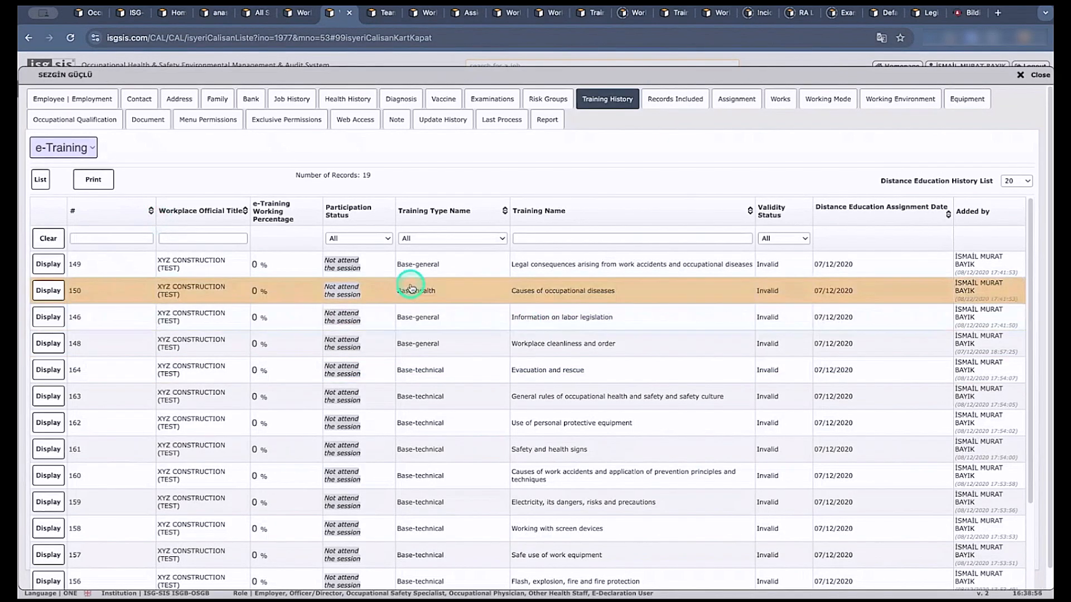
View the list types offered for the employee's included records and the categories offered for the employee's assignments.
click(681, 108)
click(156, 150)
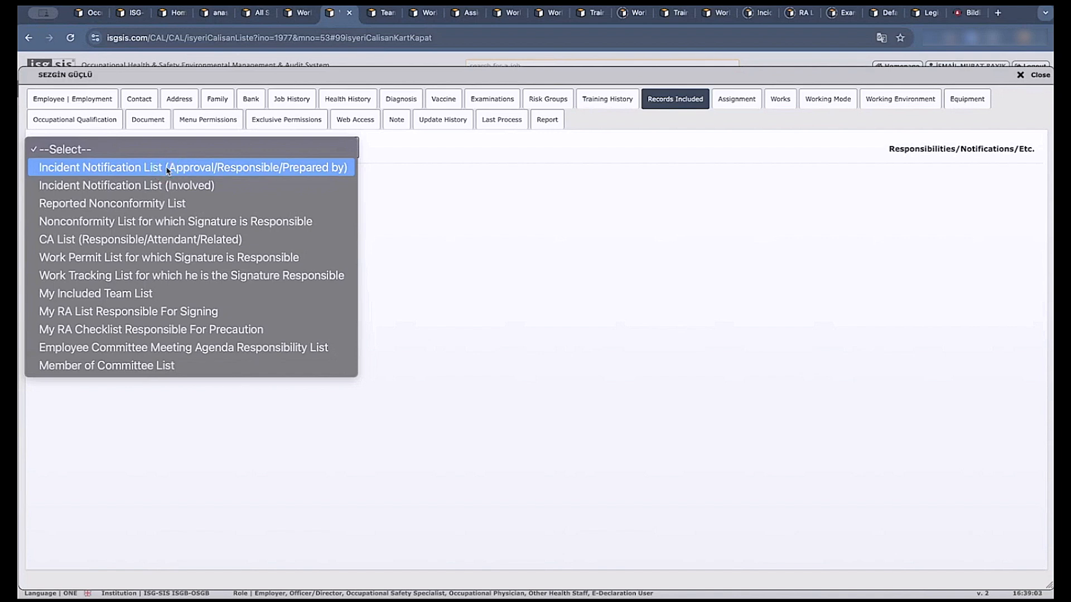
click(168, 241)
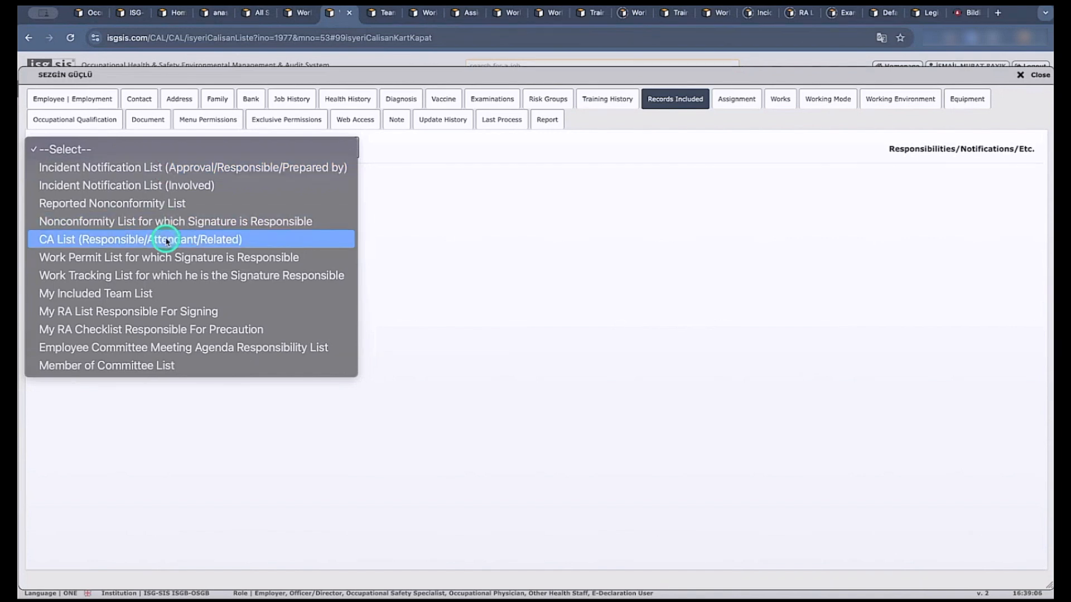
click(747, 100)
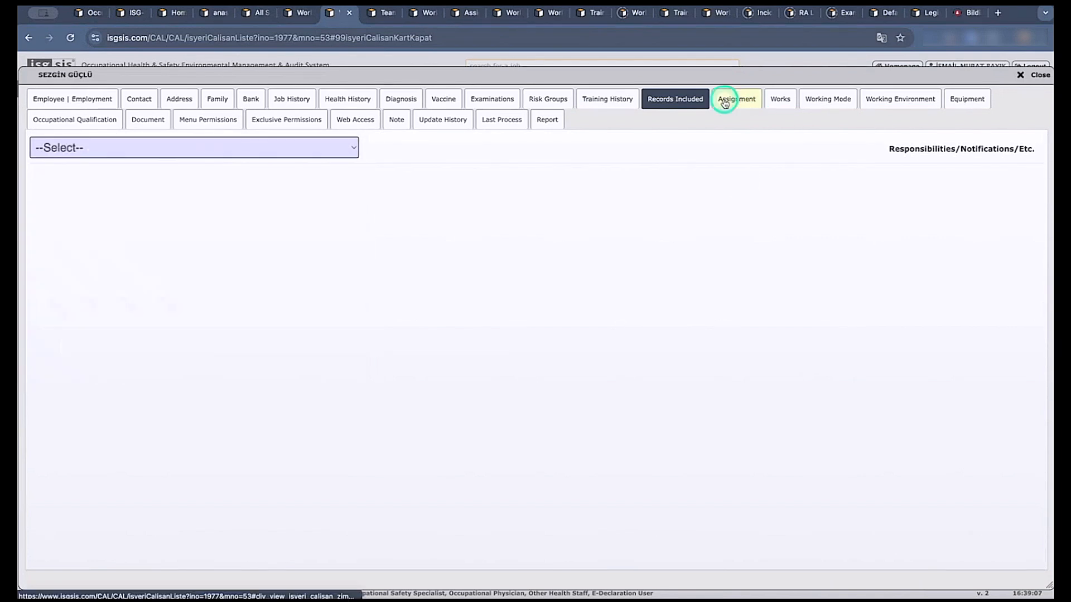
click(731, 102)
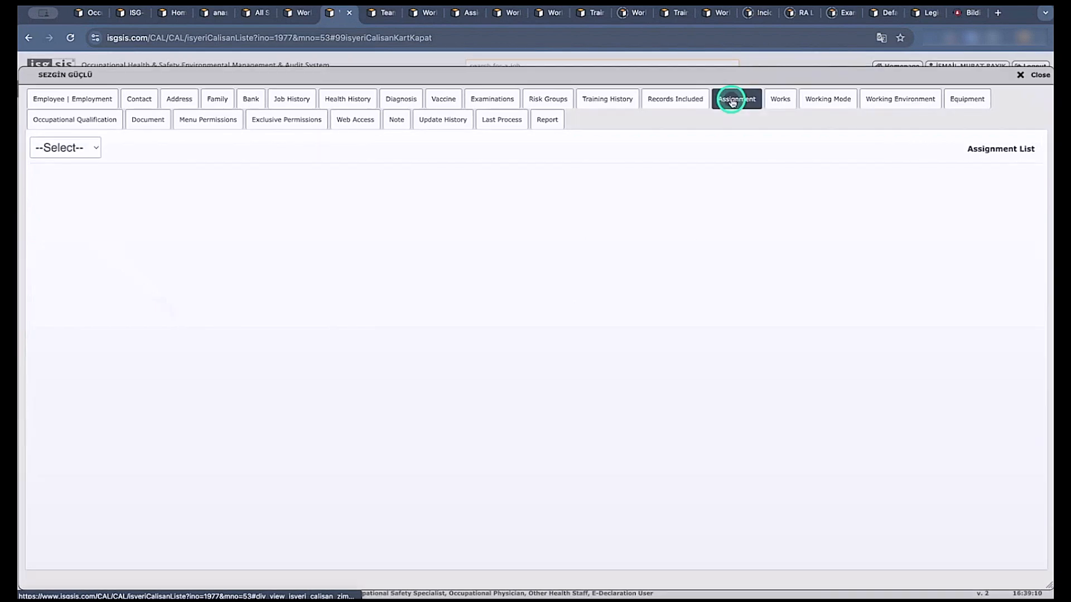
click(90, 150)
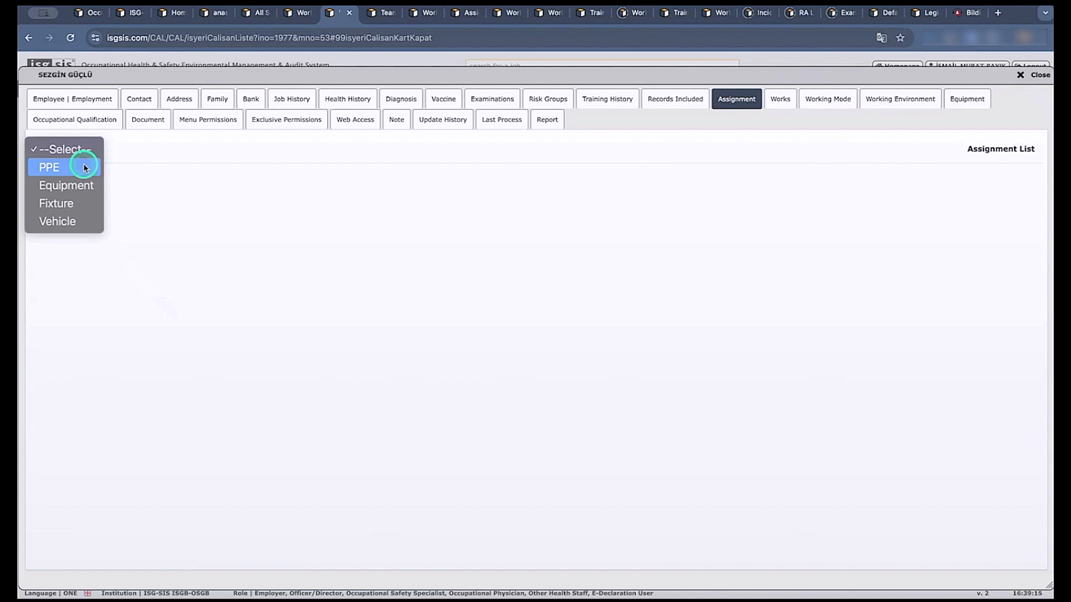
Examine the employee's document list.
click(148, 119)
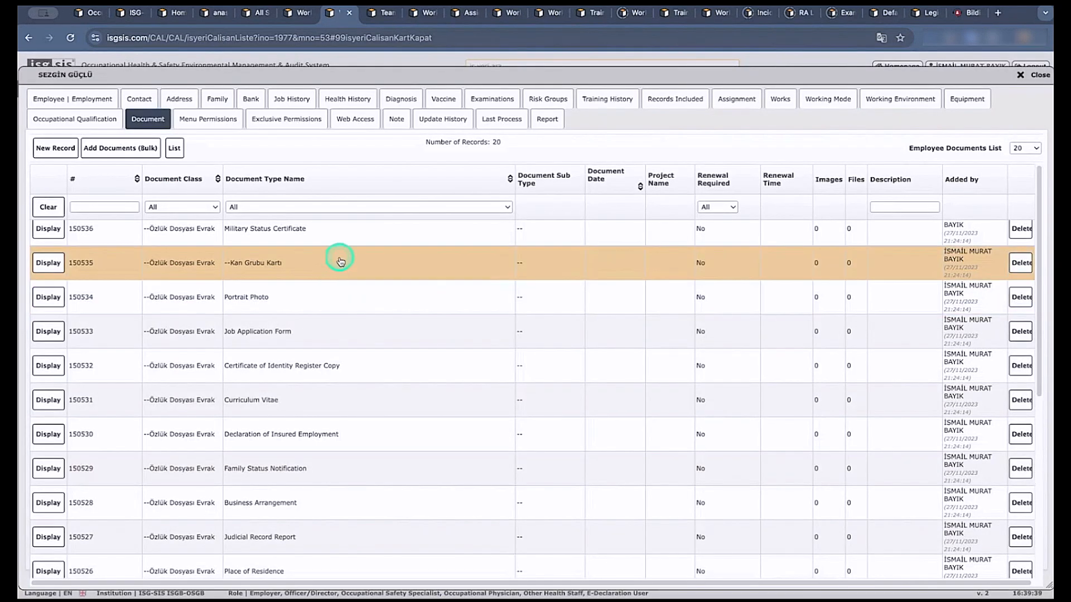
scroll(341, 261, down, 2)
scroll(341, 261, up, 2)
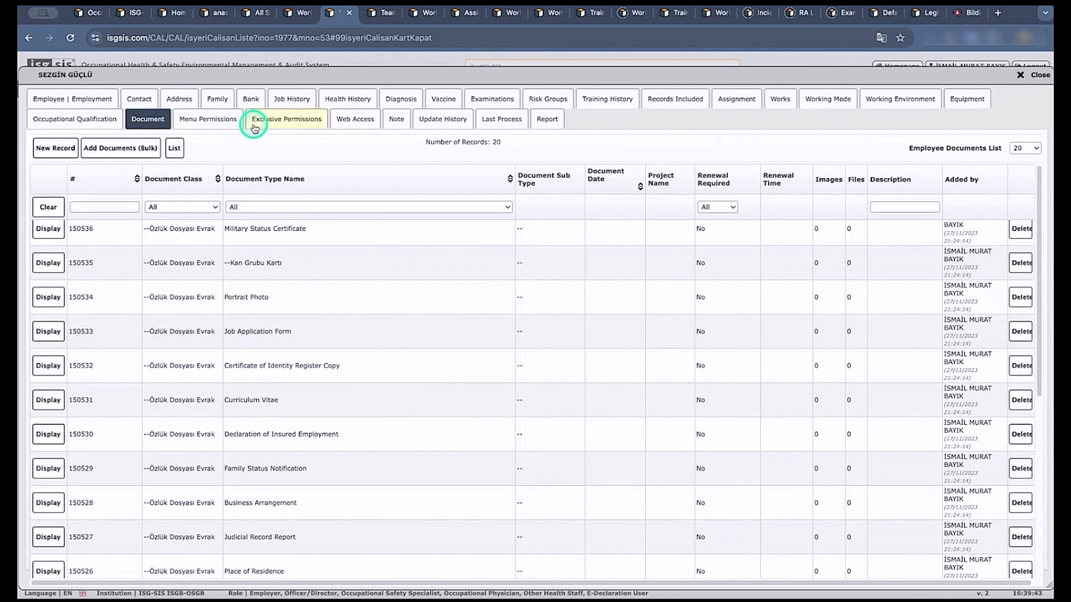
View the employee's menu permissions and the Read and Submit access options for My Assigned Workplaces.
click(223, 120)
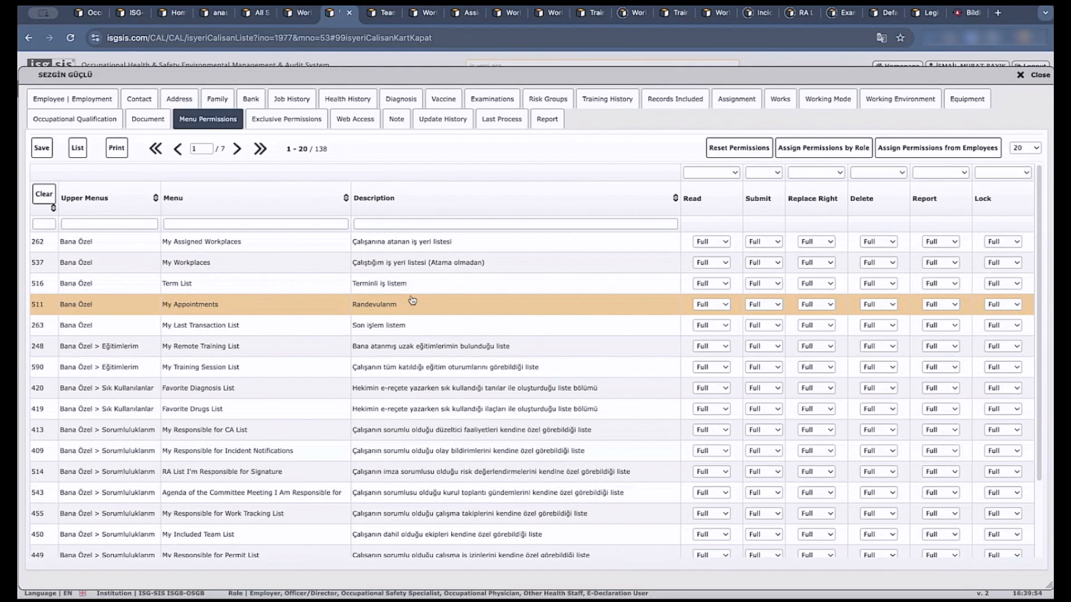
click(713, 242)
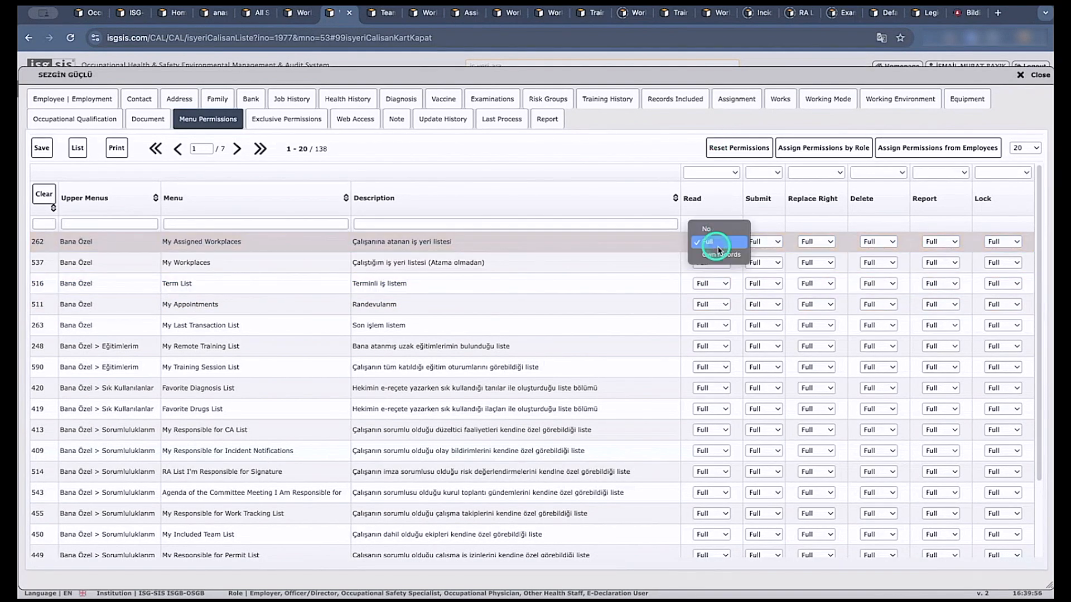
click(736, 206)
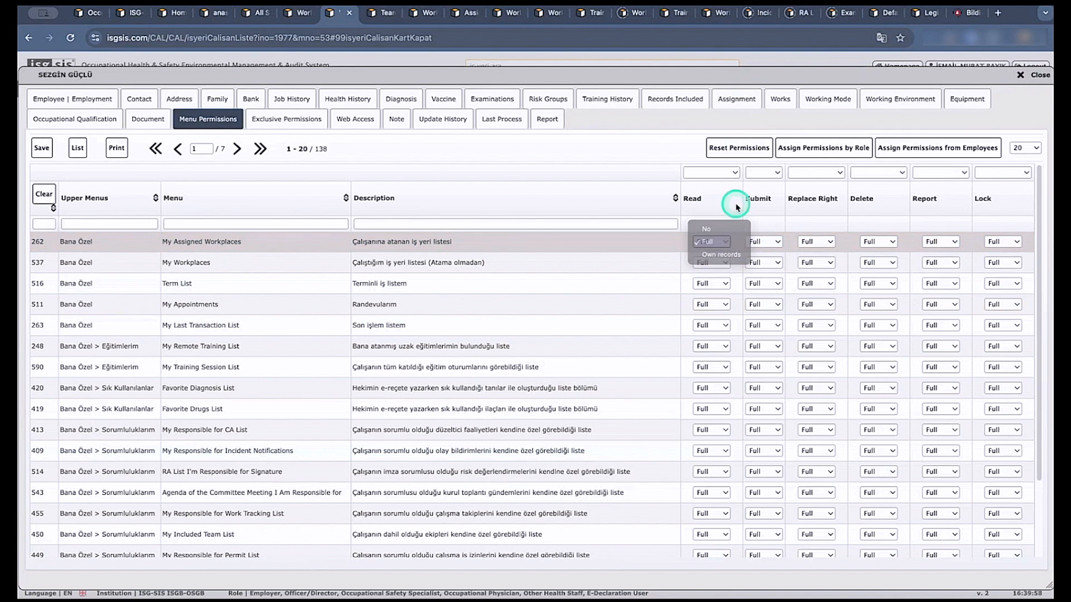
click(768, 243)
click(813, 223)
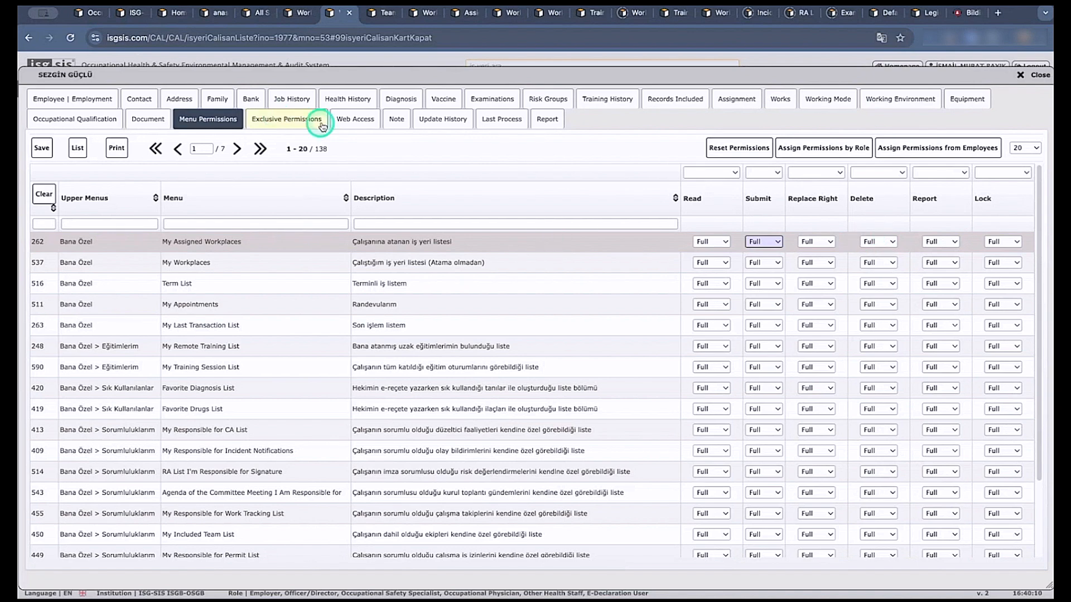
Save the employee's web access as enabled and send a password refresh link to the employee's e-mail.
click(358, 121)
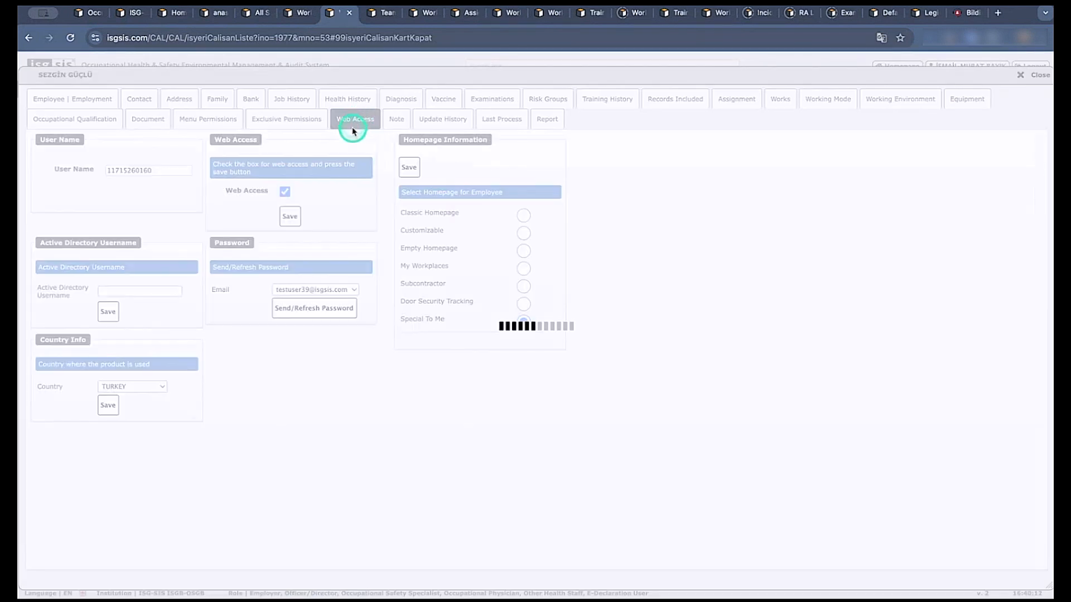
click(285, 191)
click(290, 191)
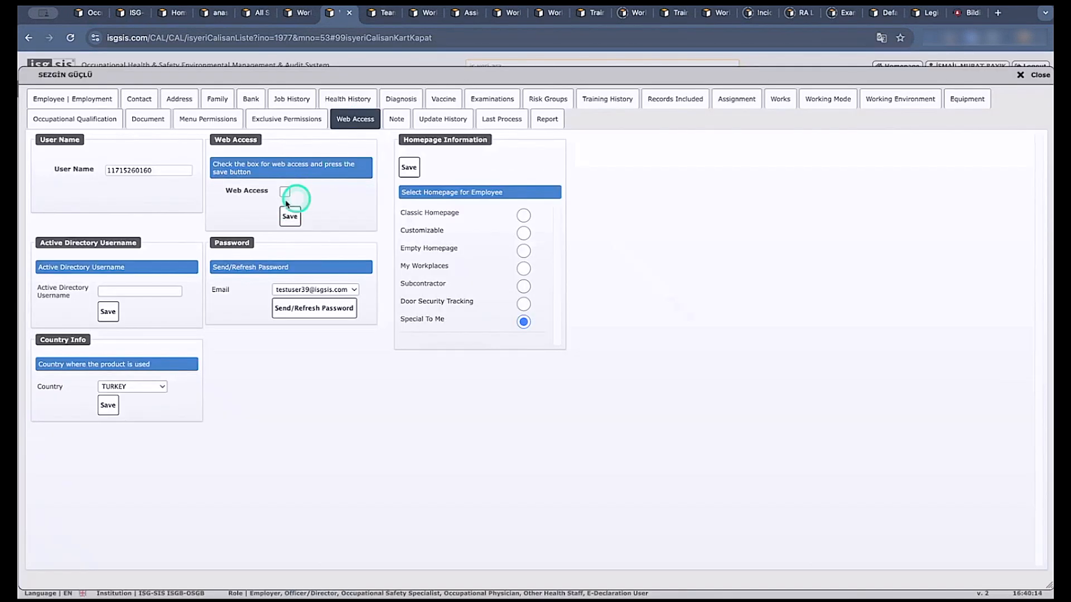
click(284, 192)
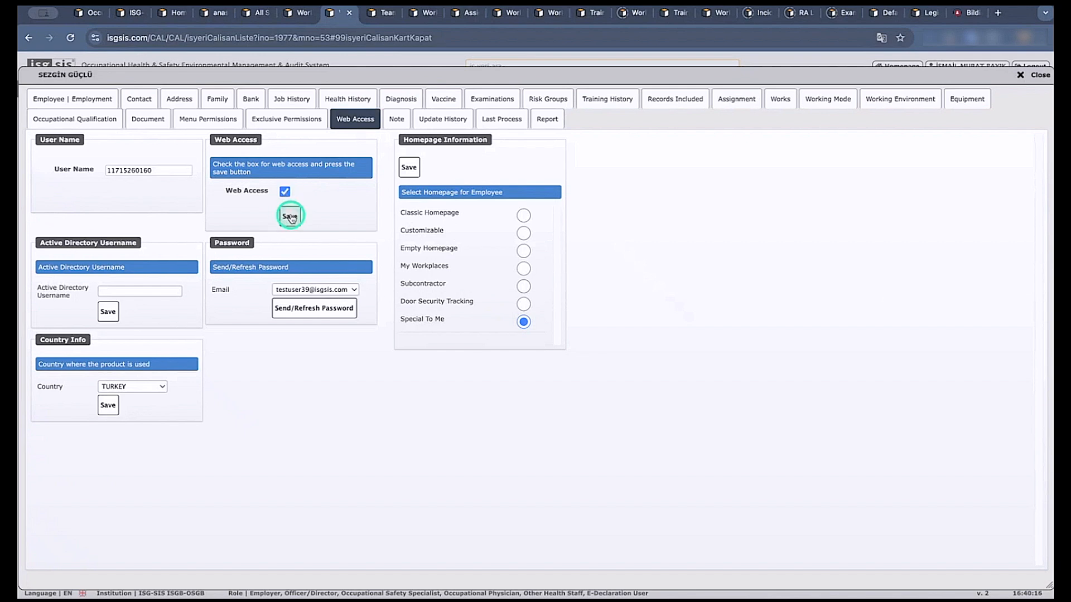
click(289, 215)
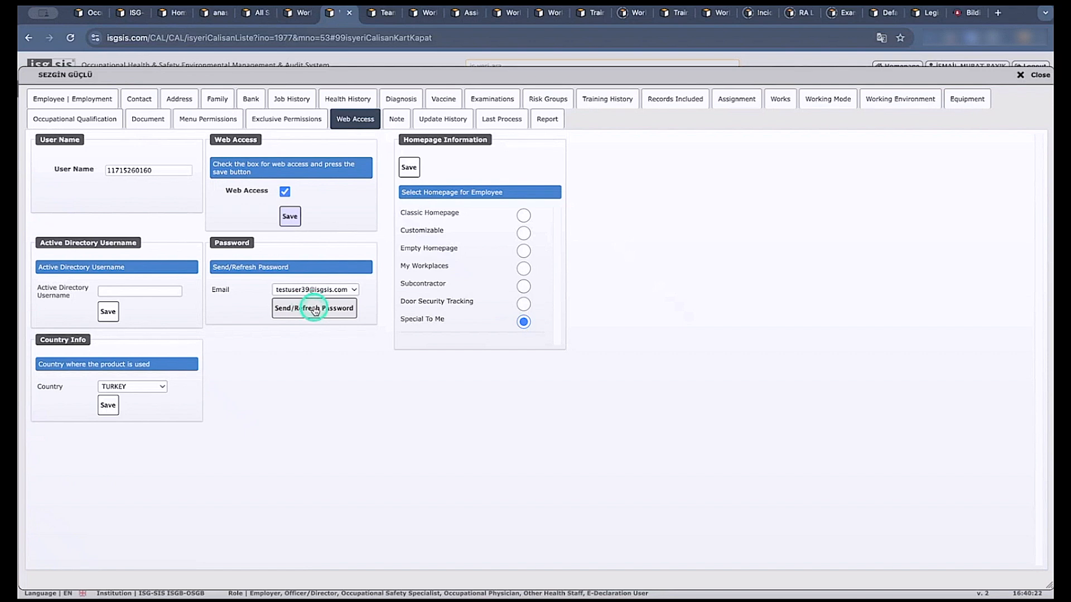
click(314, 309)
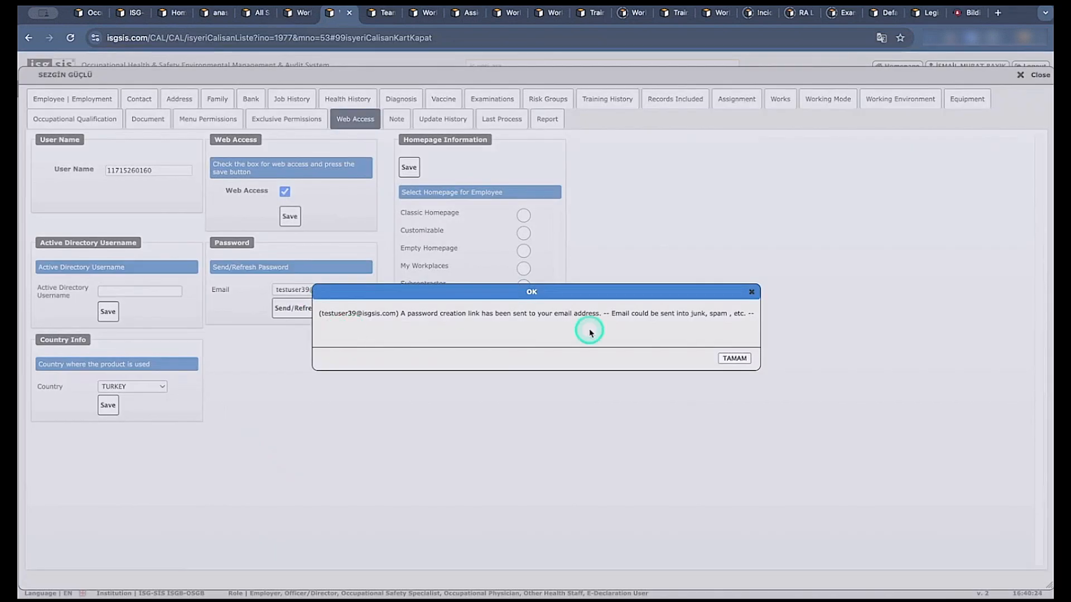
click(736, 358)
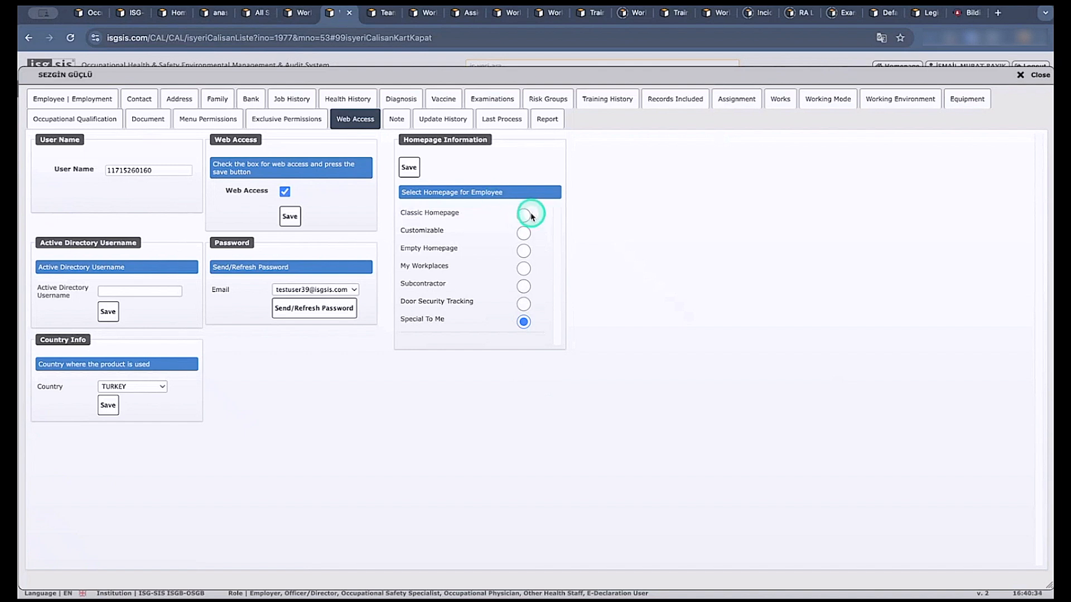
Try several employee homepage options, including Customizable with the maintained and operated equipment lists, ending on Empty Homepage, and close the record without saving.
click(523, 305)
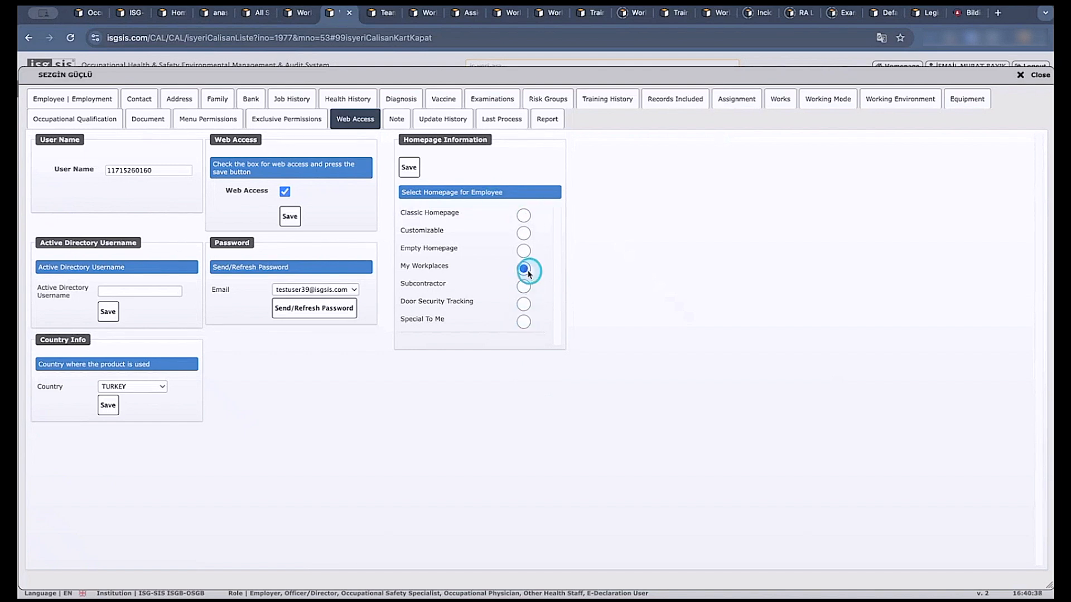
click(525, 249)
click(524, 235)
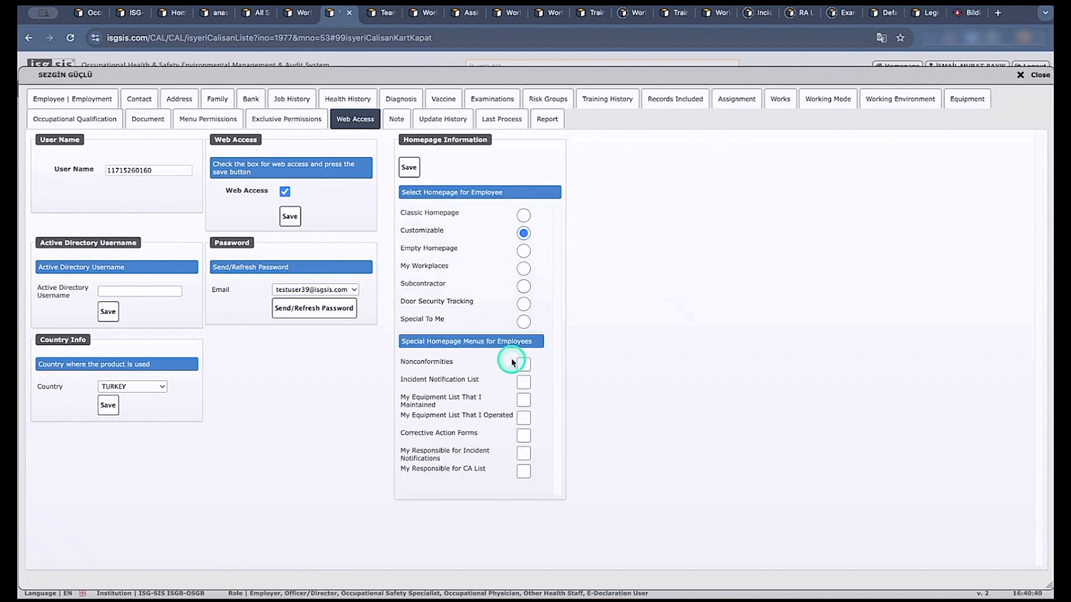
click(523, 399)
click(523, 418)
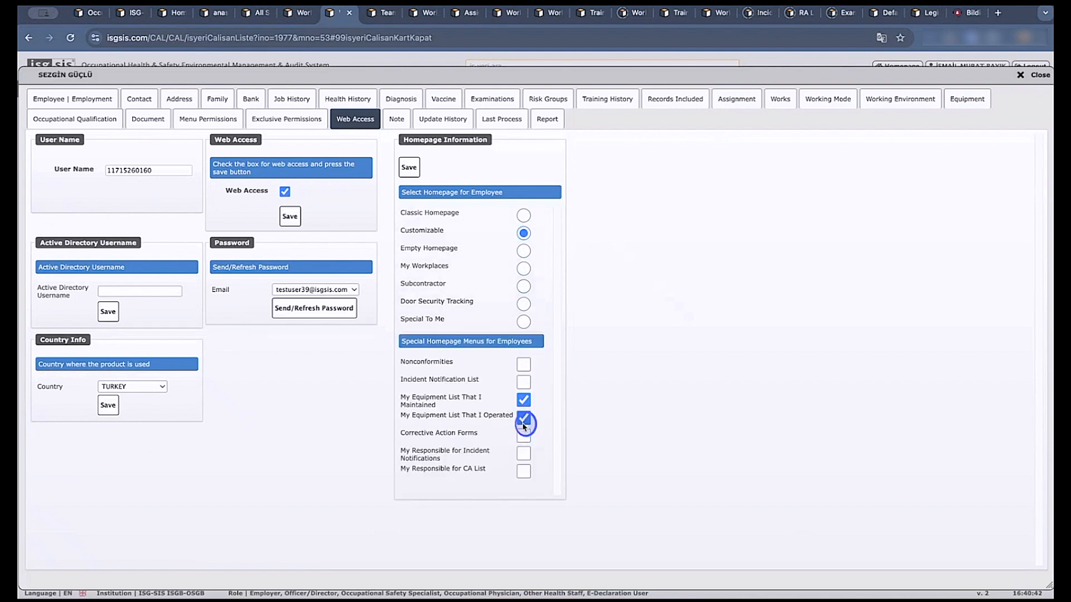
click(524, 215)
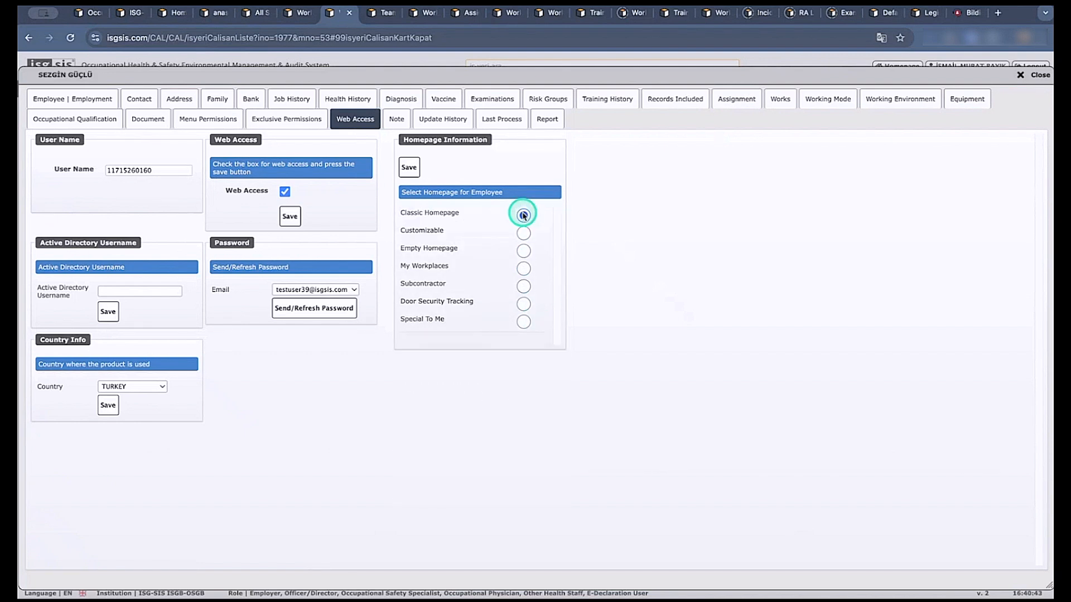
click(523, 250)
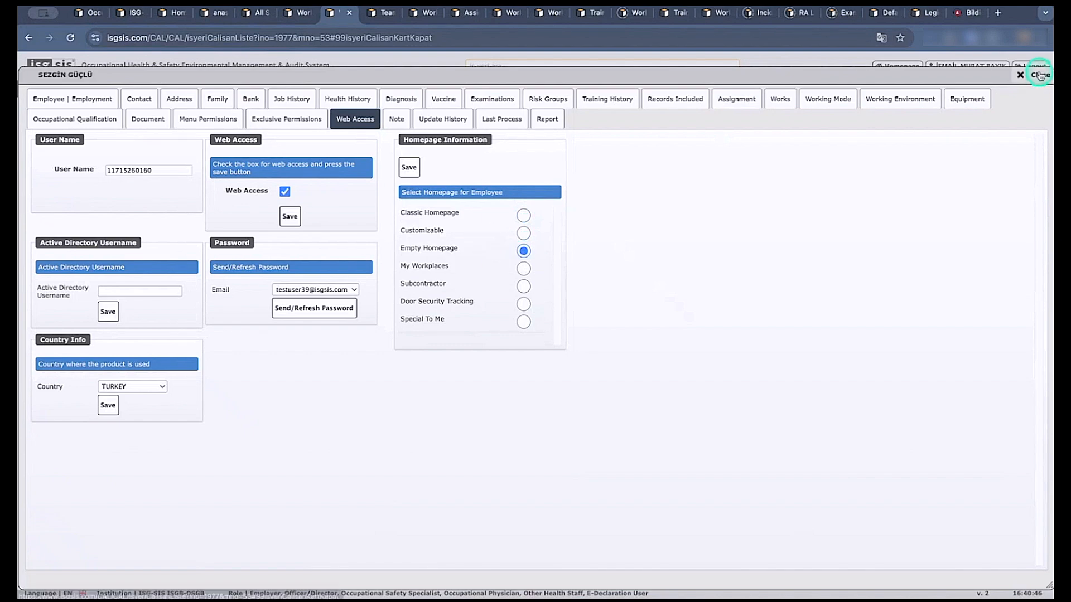
click(1038, 75)
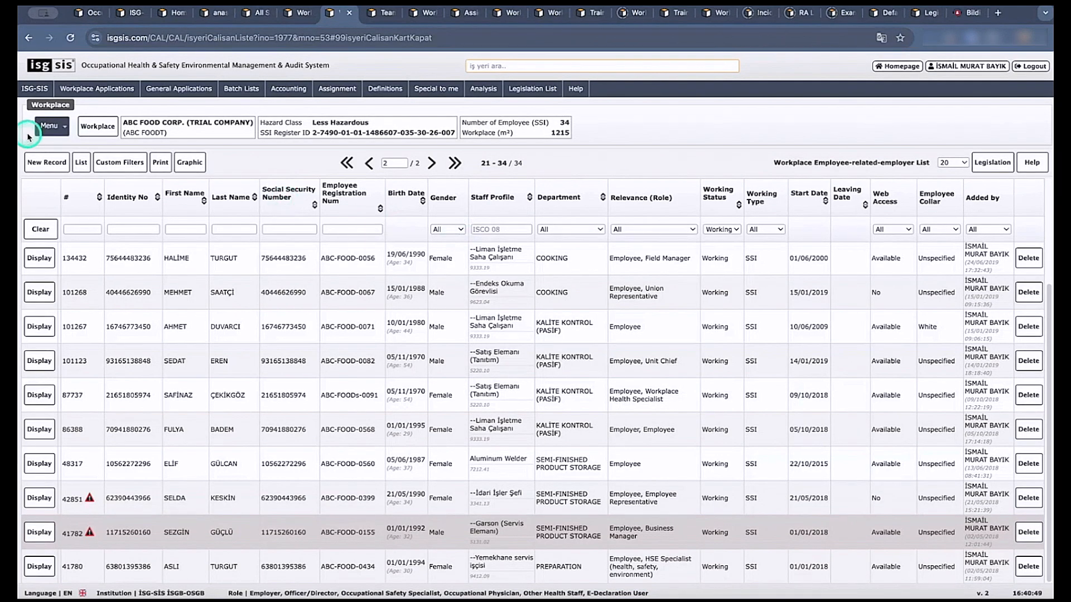
Close the employee, team, equipment, assignment and risk group lists, and close the Work Plan-2024 AAA record to return to the work plan list.
click(350, 12)
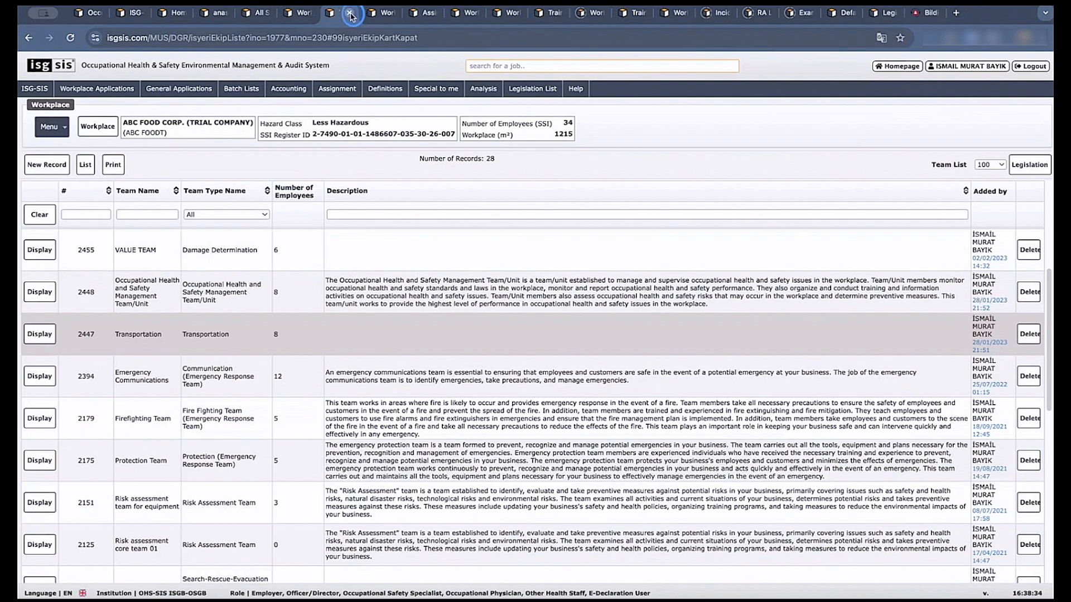
click(349, 12)
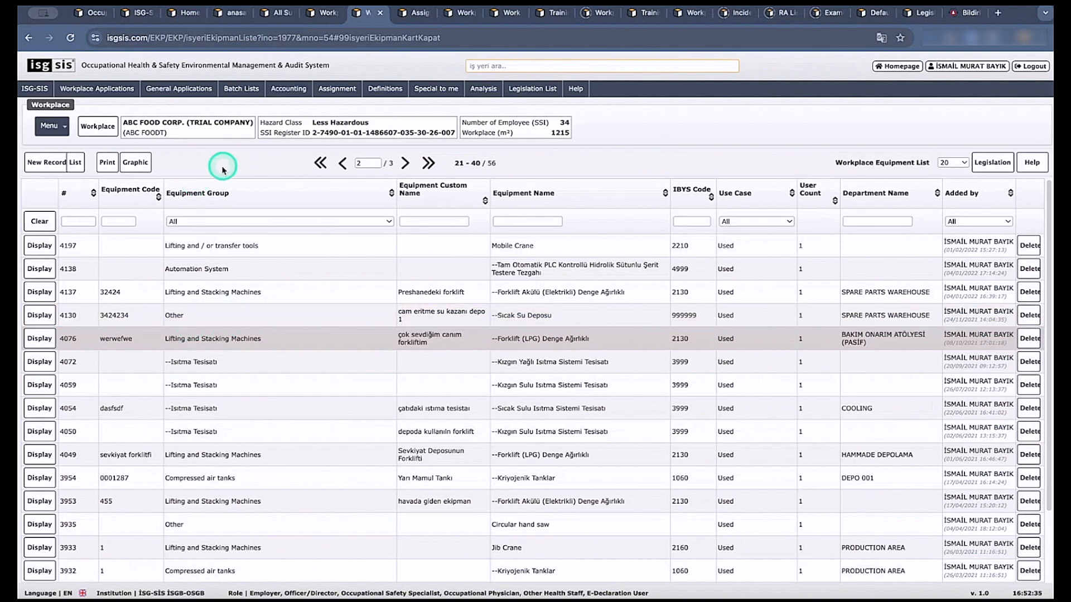
click(381, 13)
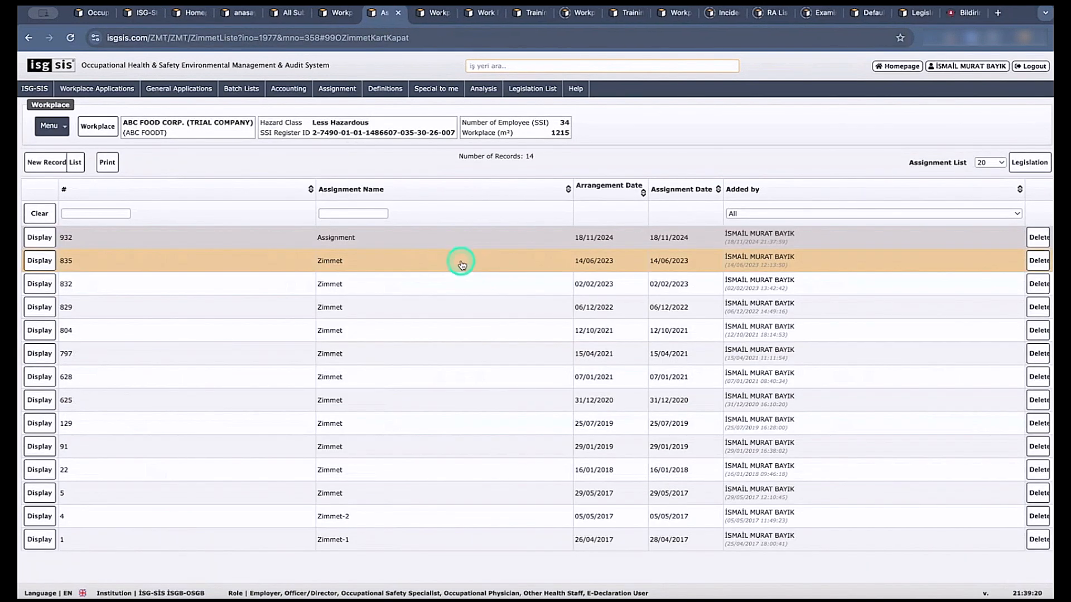
click(397, 13)
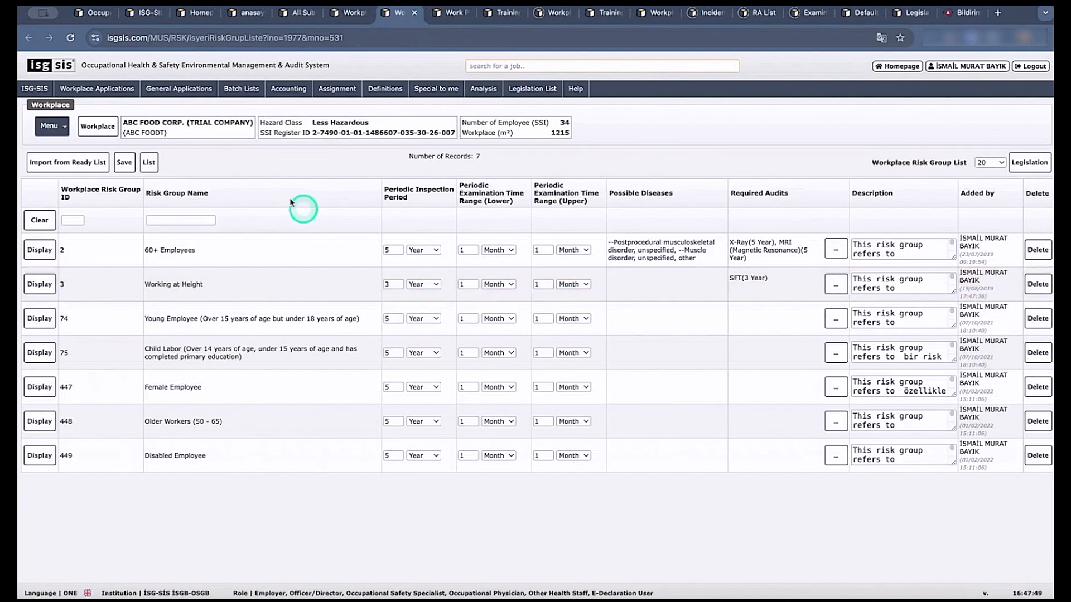
click(416, 13)
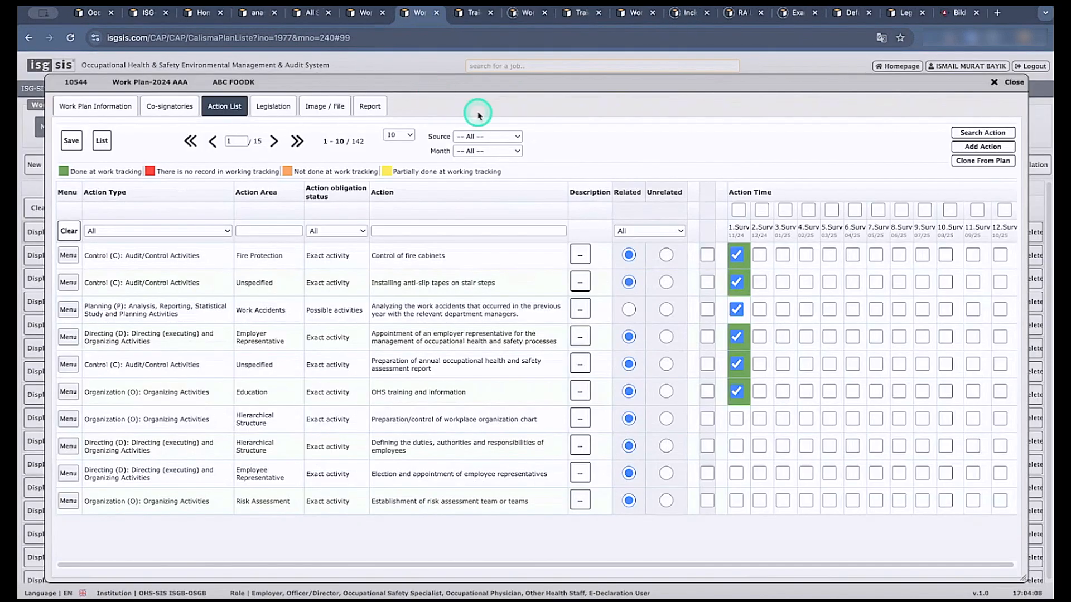
click(989, 83)
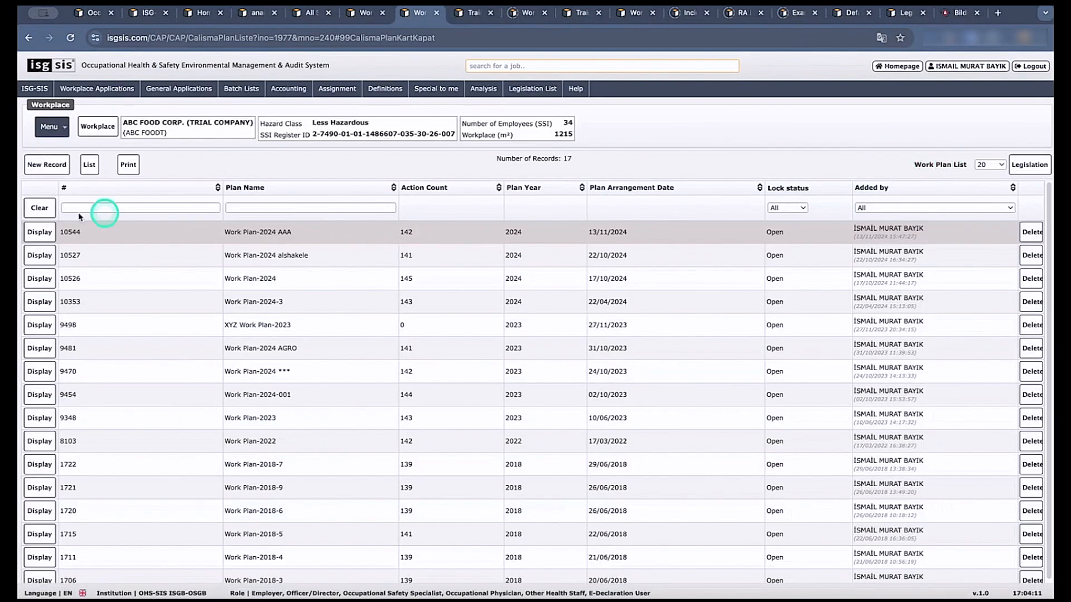
Review the workplace's Planning options, from Activity Plans to Annual Evaluation, and the general Definitions entries such as Default Parameters and Training Definitions.
click(65, 133)
mouse_move(120, 168)
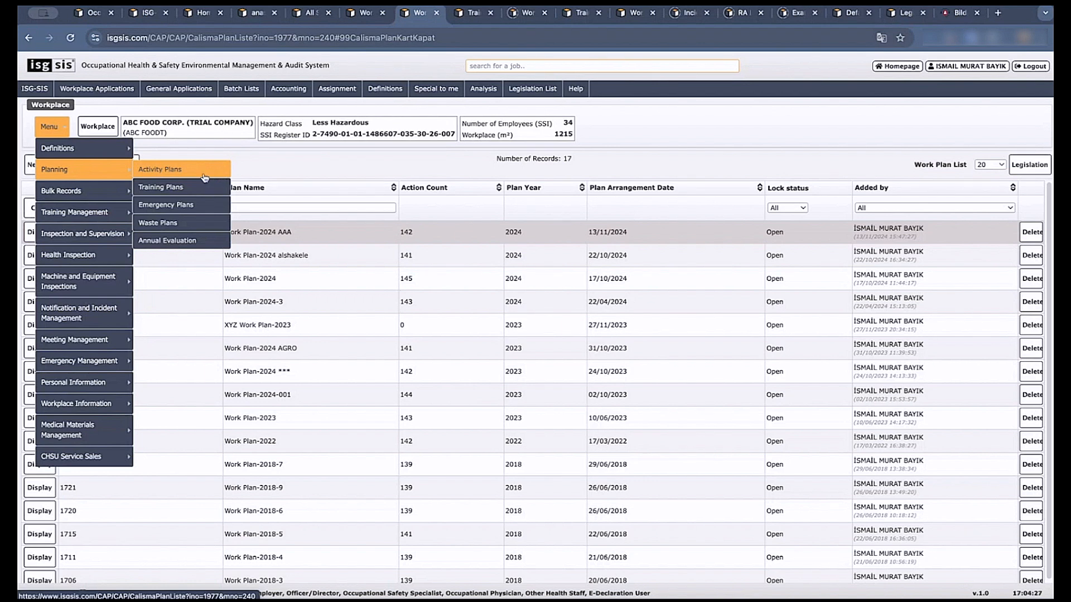
click(196, 187)
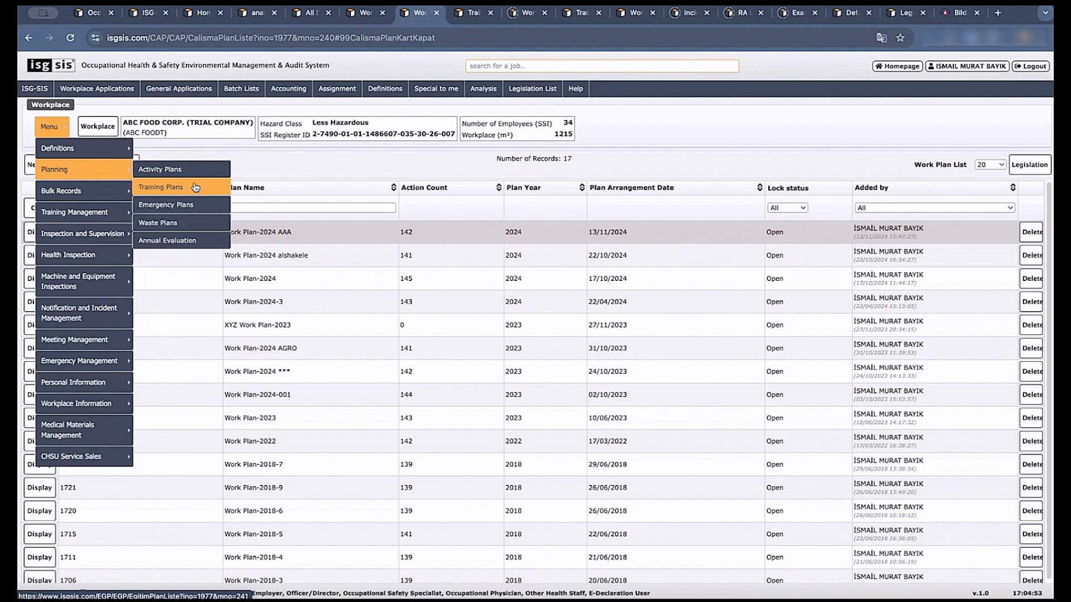
click(385, 89)
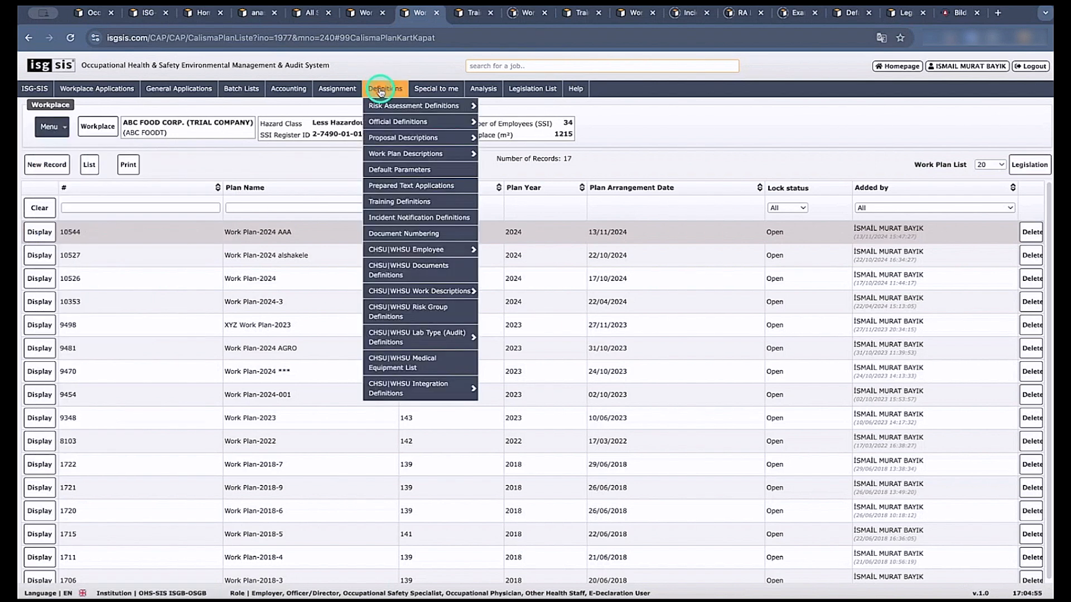
click(419, 171)
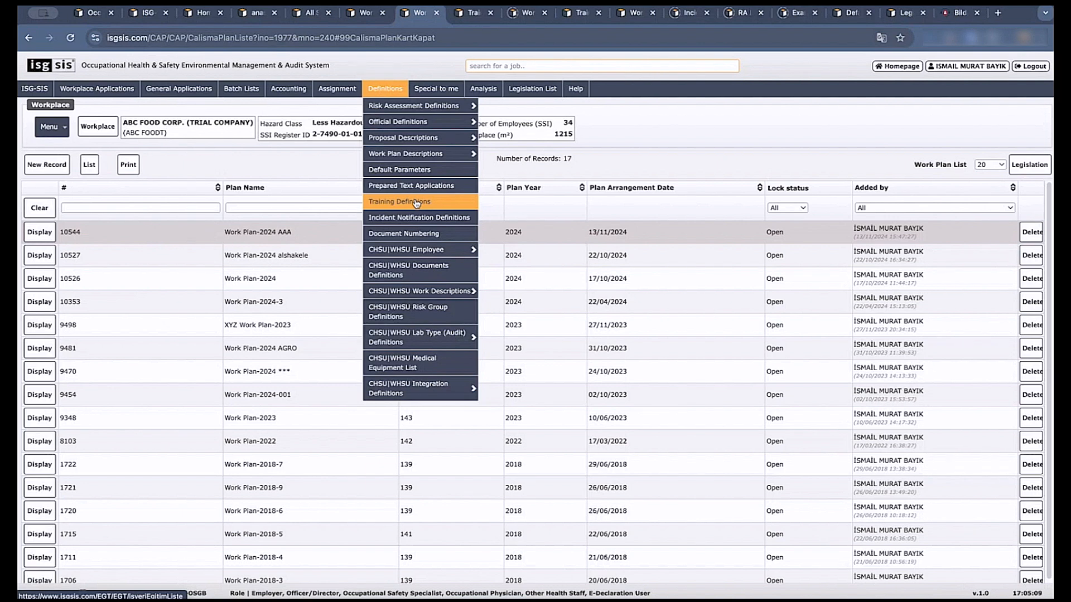
click(49, 127)
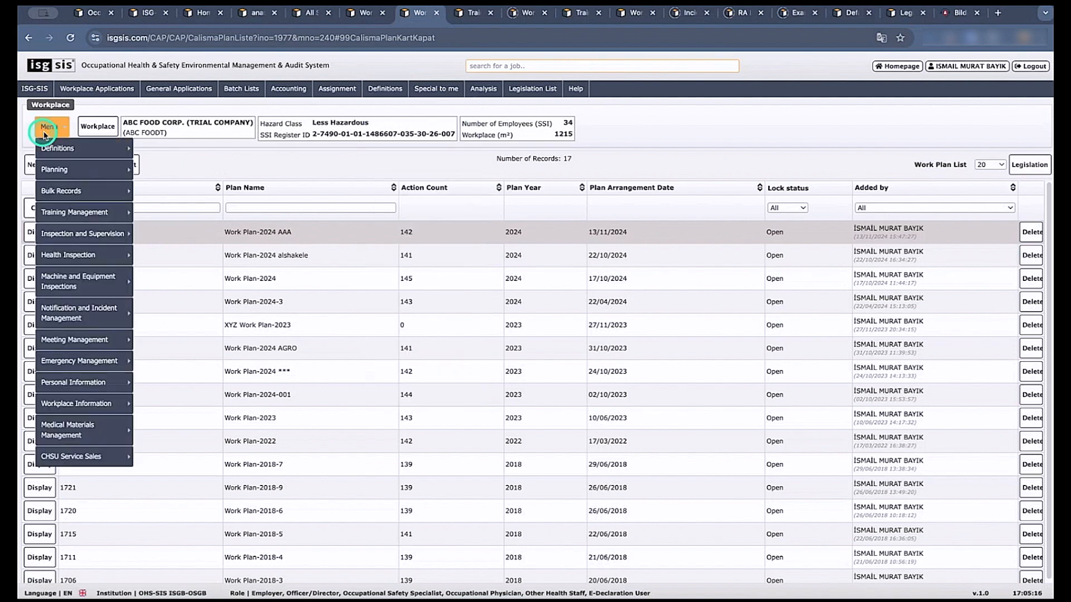
click(89, 169)
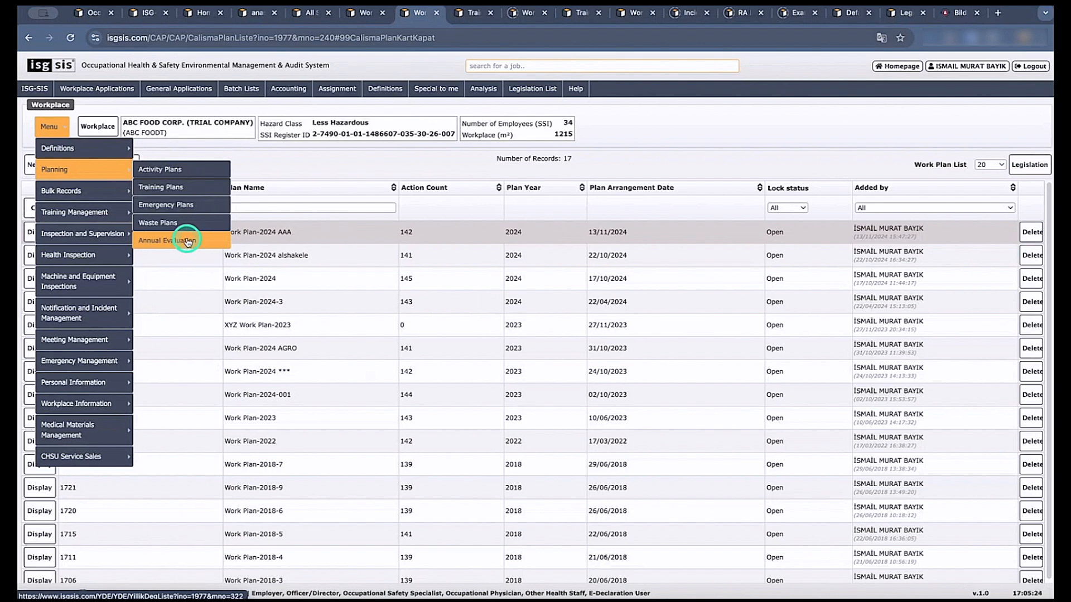
Look over the workplace's Bulk Records options, open Personnel Bulk Registration and view its Excel template option.
mouse_move(109, 202)
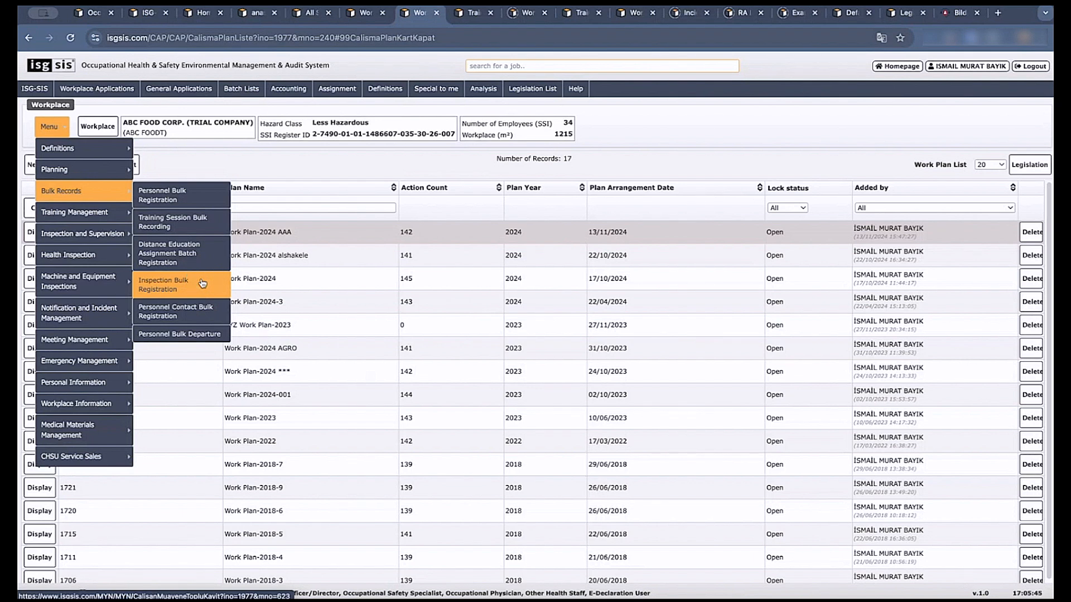
click(195, 206)
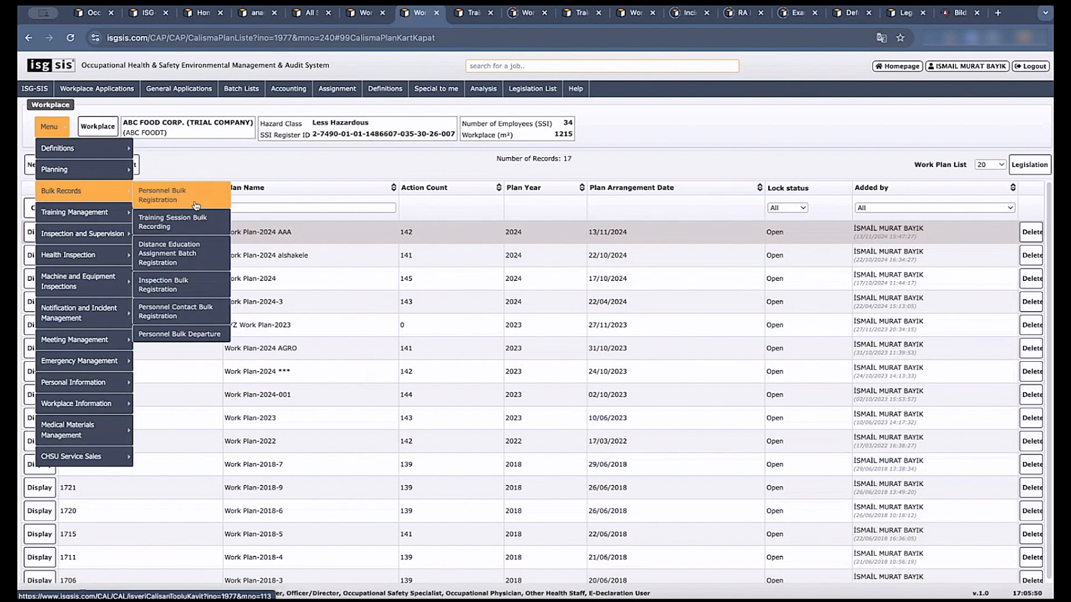
click(188, 193)
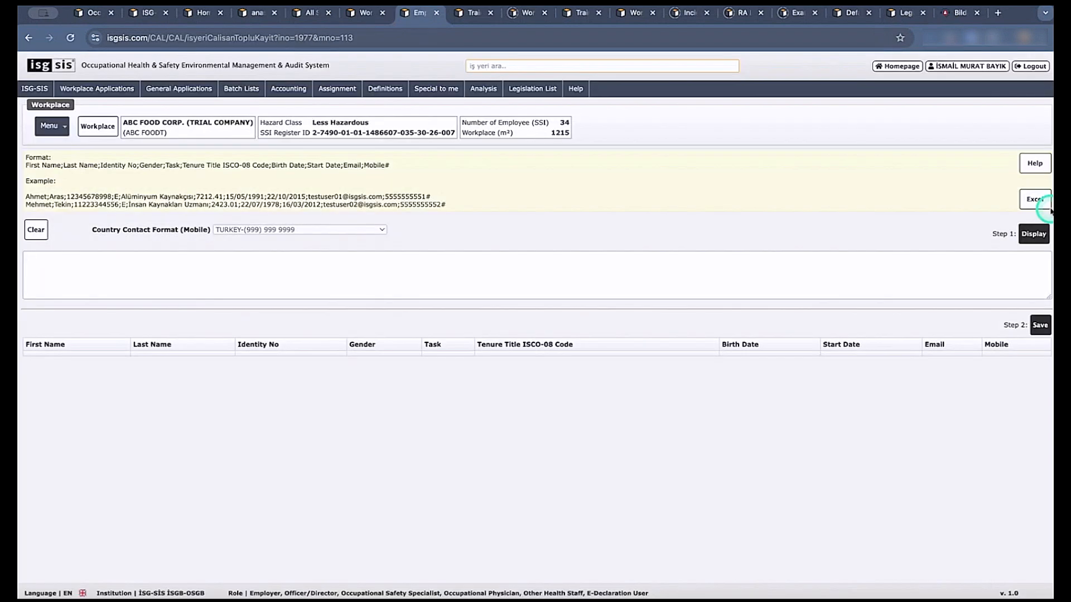
click(1046, 205)
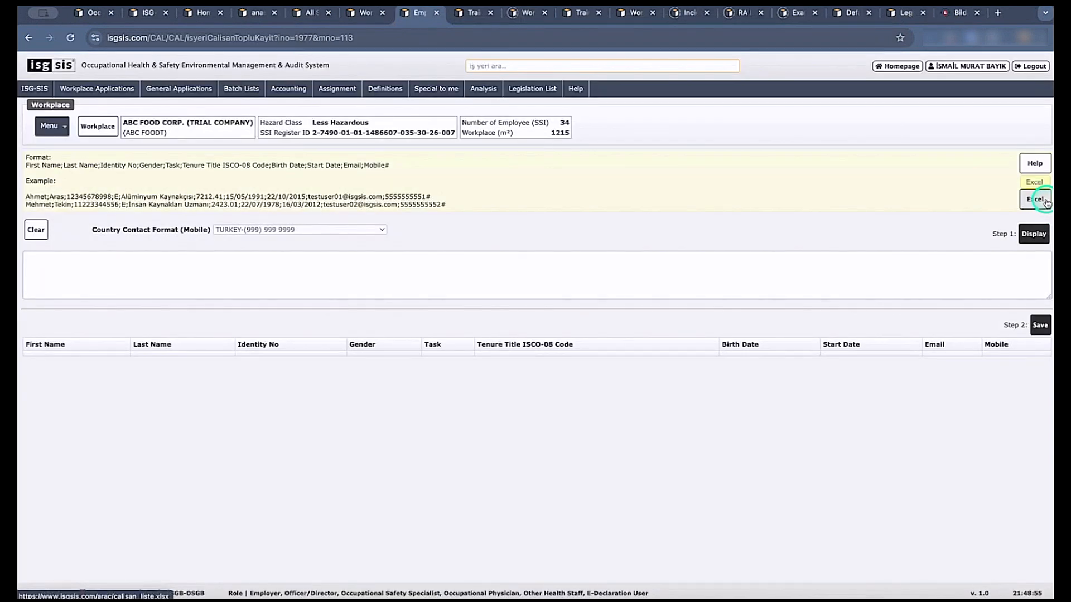
click(1027, 202)
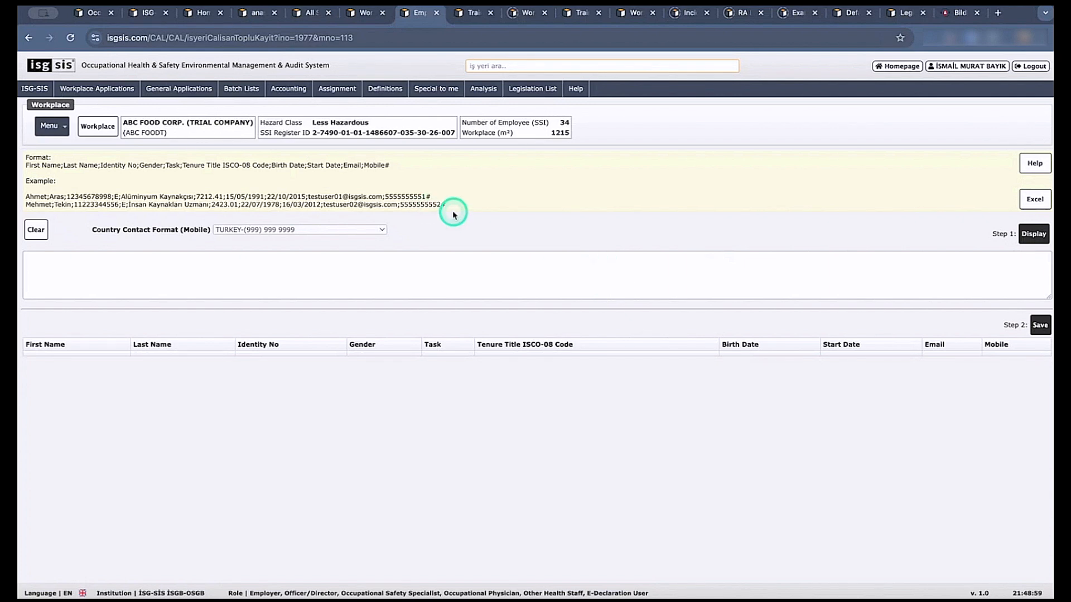
Copy the two example employee records into the bulk entry box and display them as a preview table.
drag(447, 205, 27, 197)
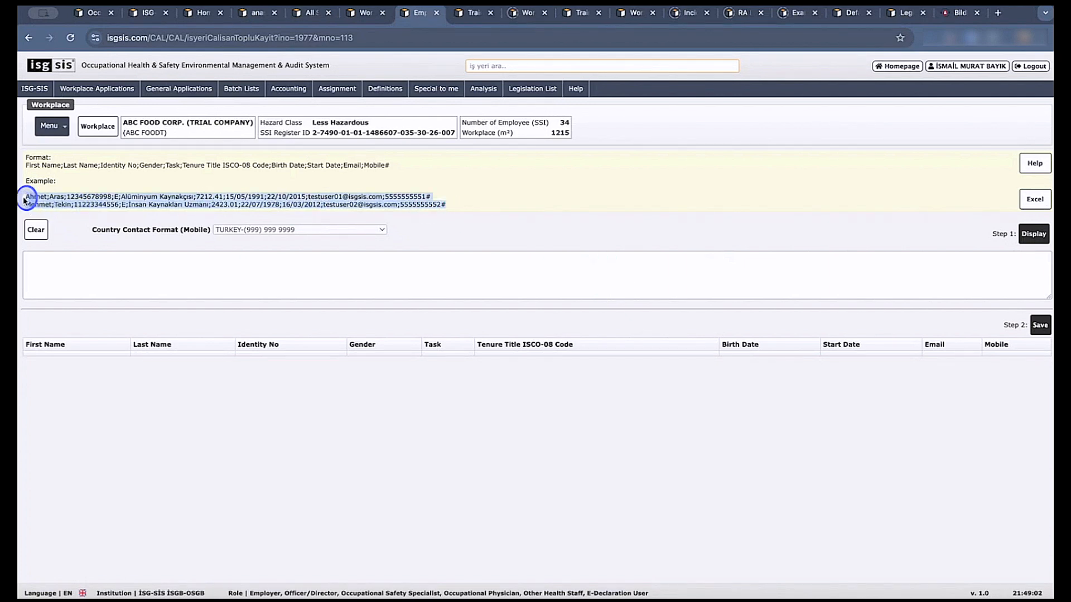
right_click(32, 202)
click(57, 227)
click(78, 258)
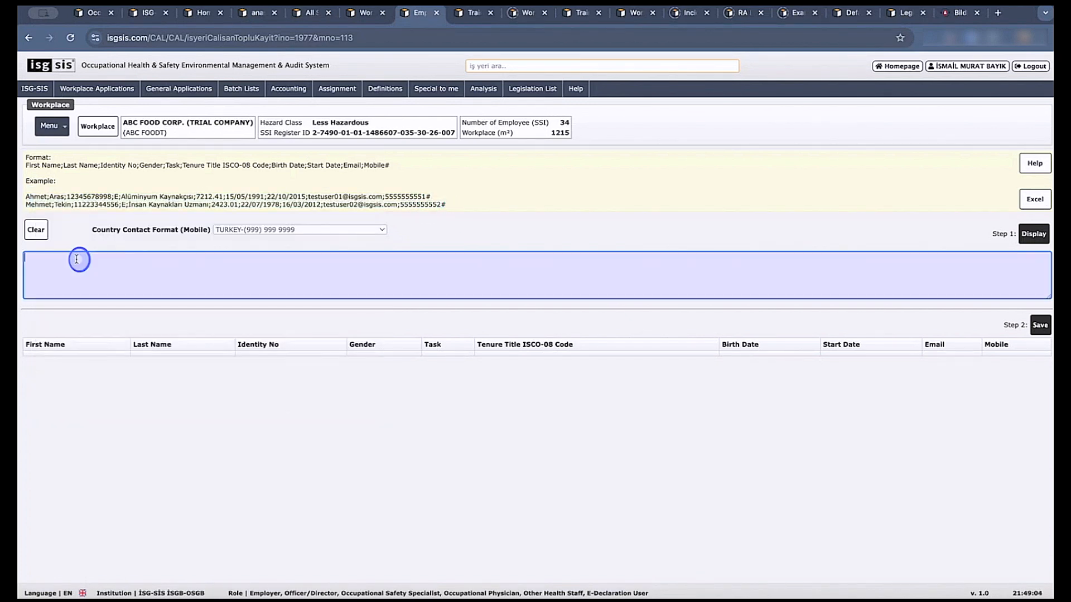
right_click(79, 258)
click(117, 345)
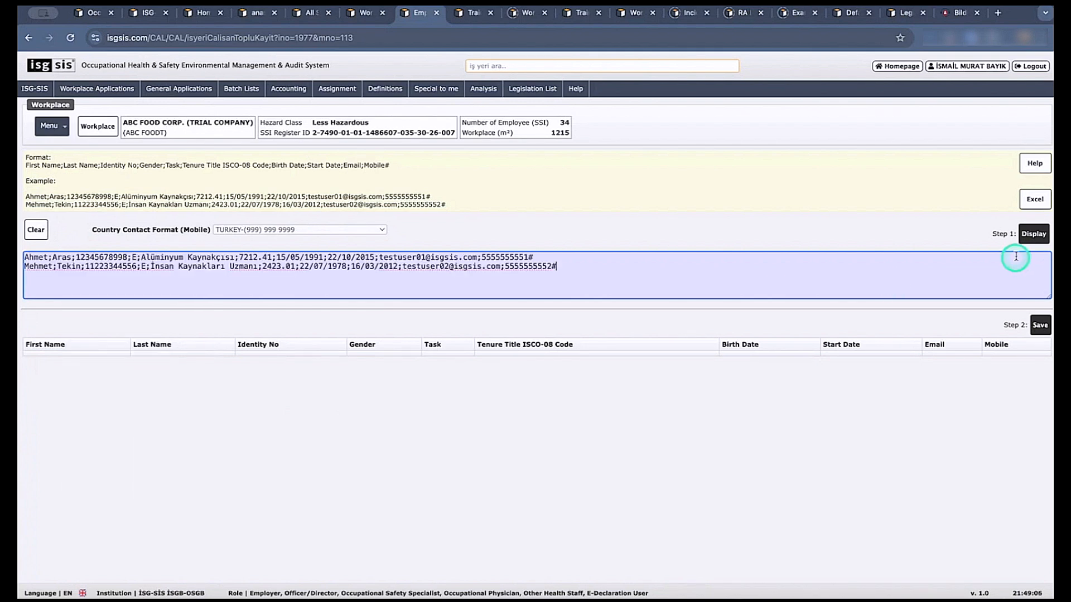
click(1026, 237)
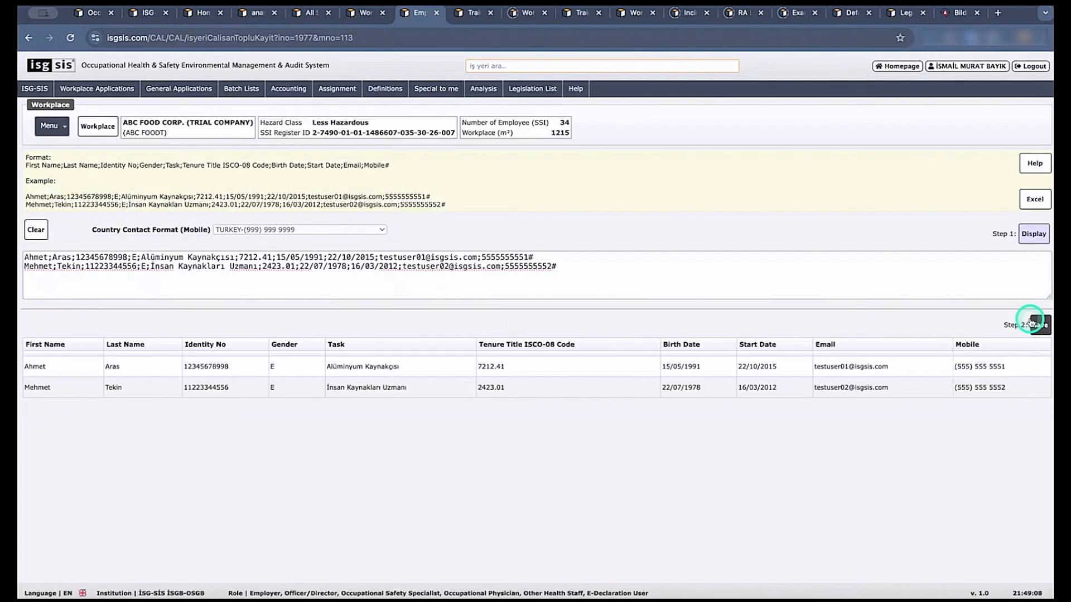
Review the workplace's Bulk Records and Training Management options, and open the Inspection and Supervision dashboard.
click(52, 126)
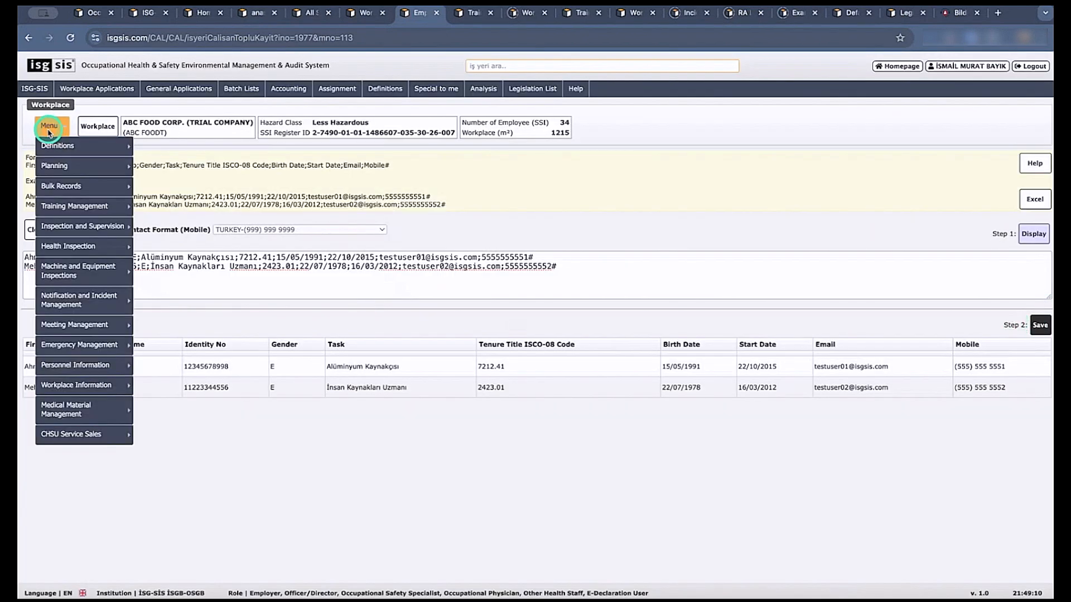
mouse_move(90, 188)
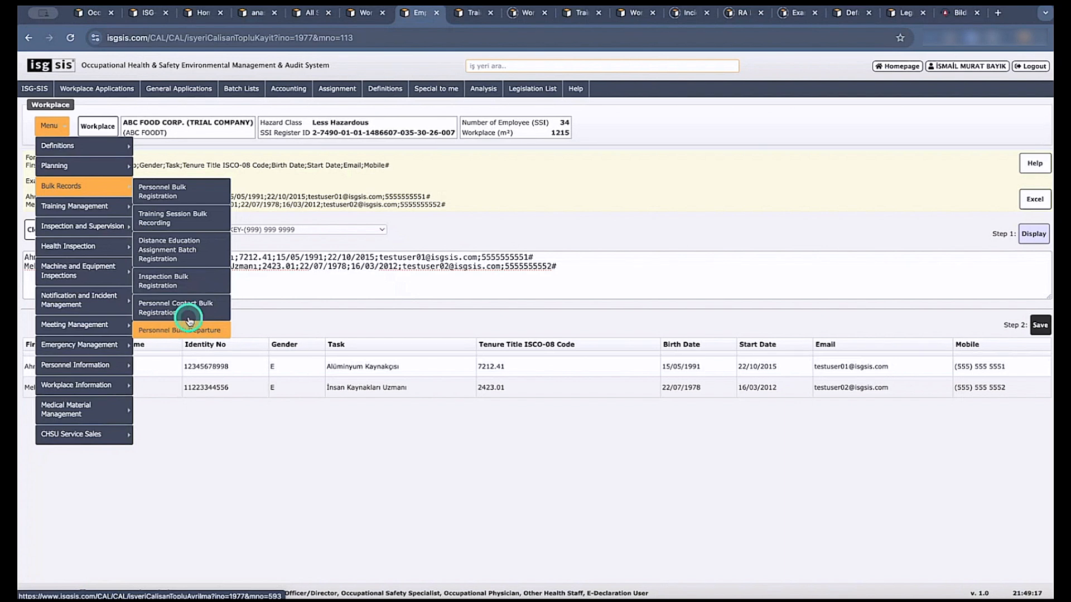
mouse_move(124, 204)
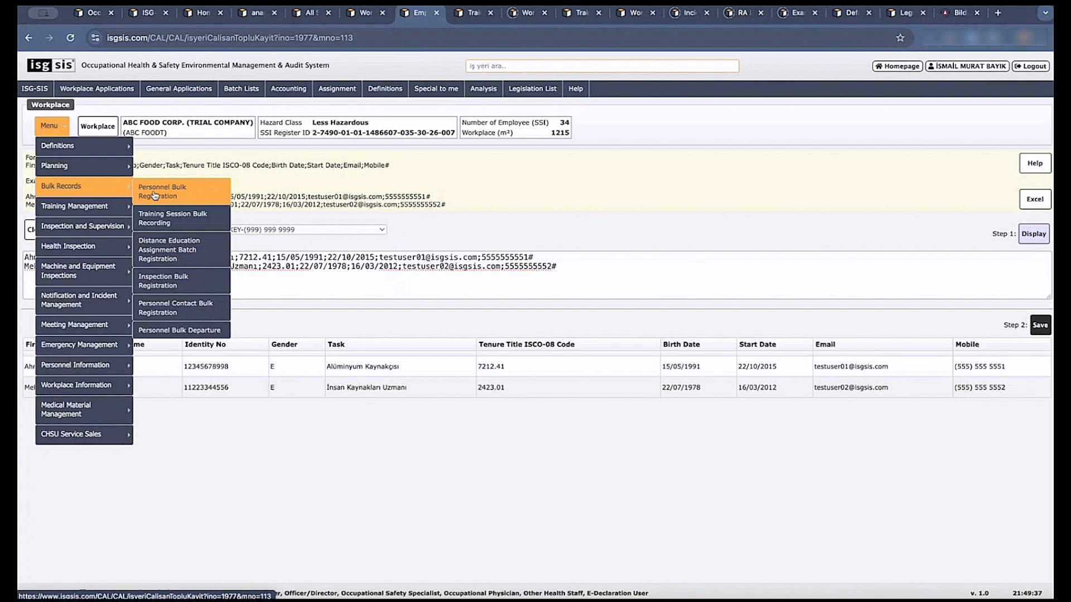
mouse_move(110, 208)
click(172, 210)
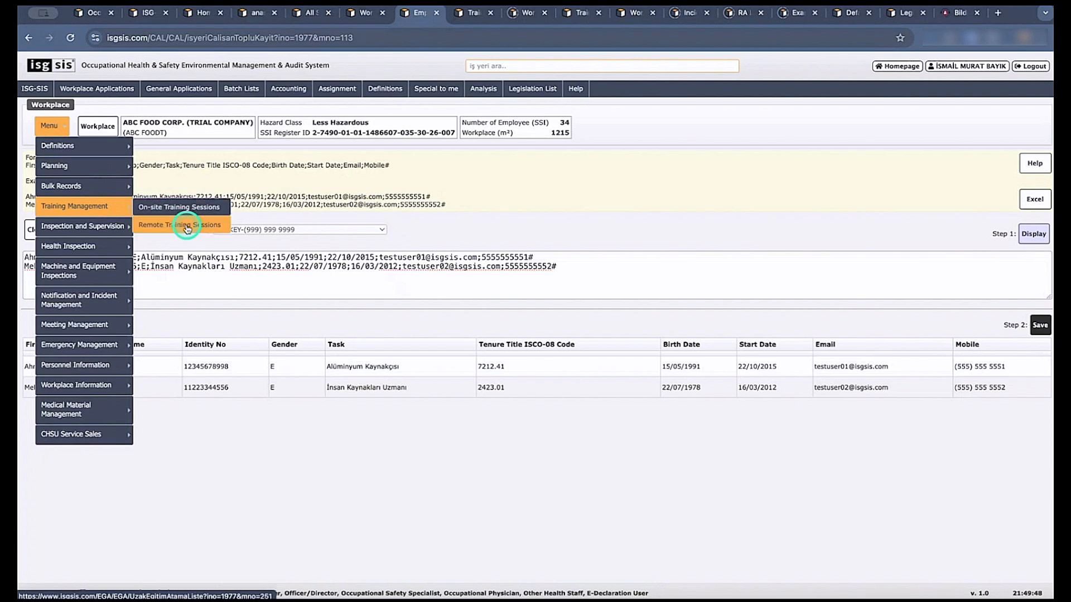
mouse_move(116, 231)
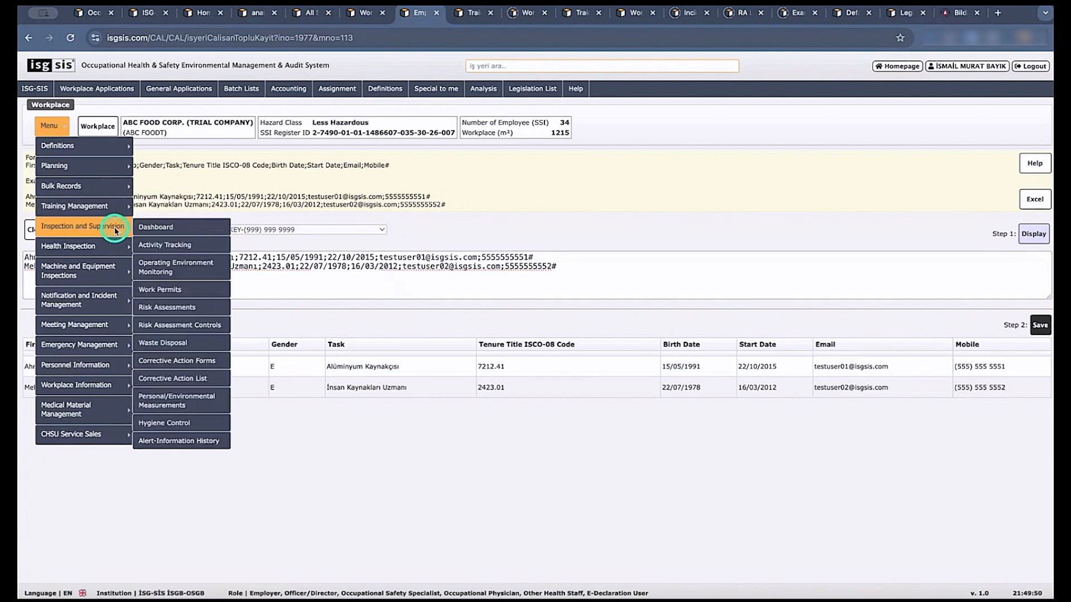
click(154, 228)
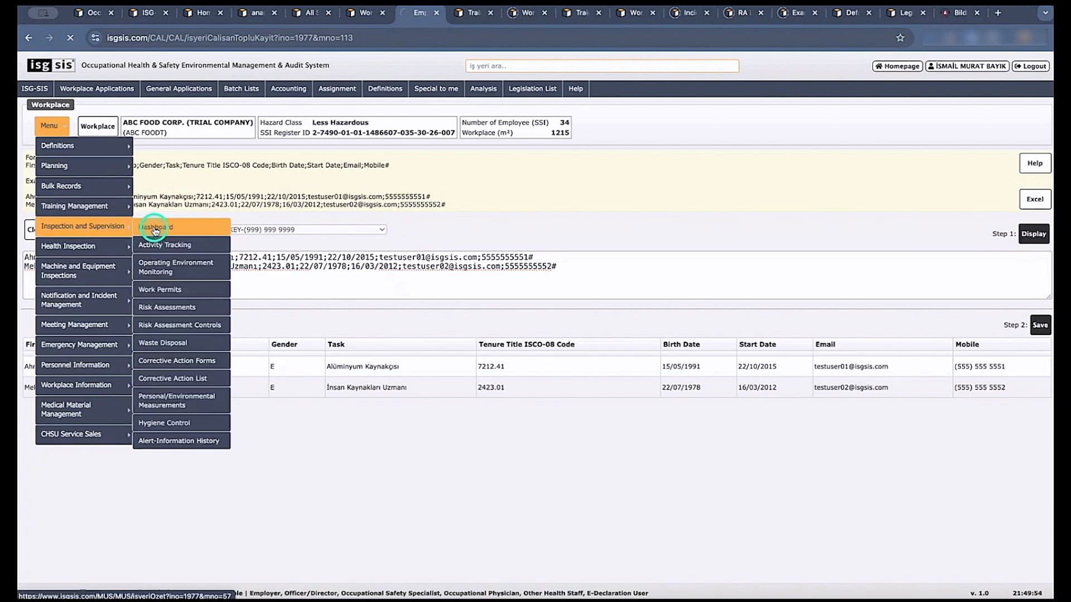
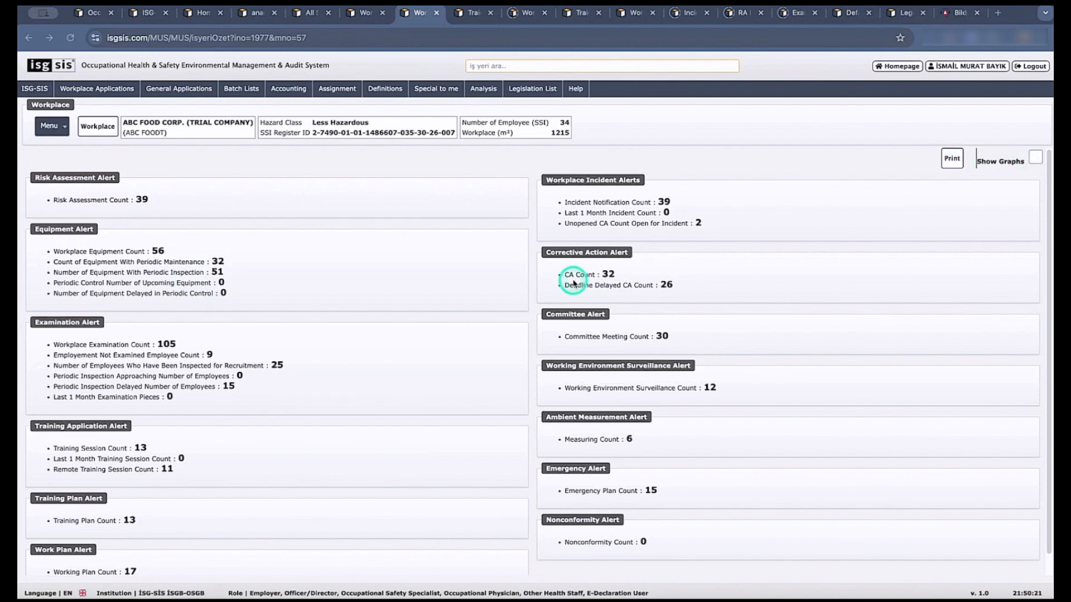
Preview the printable Workplace Summary Report, close it, and turn on graphs for the workplace alert summary.
click(953, 159)
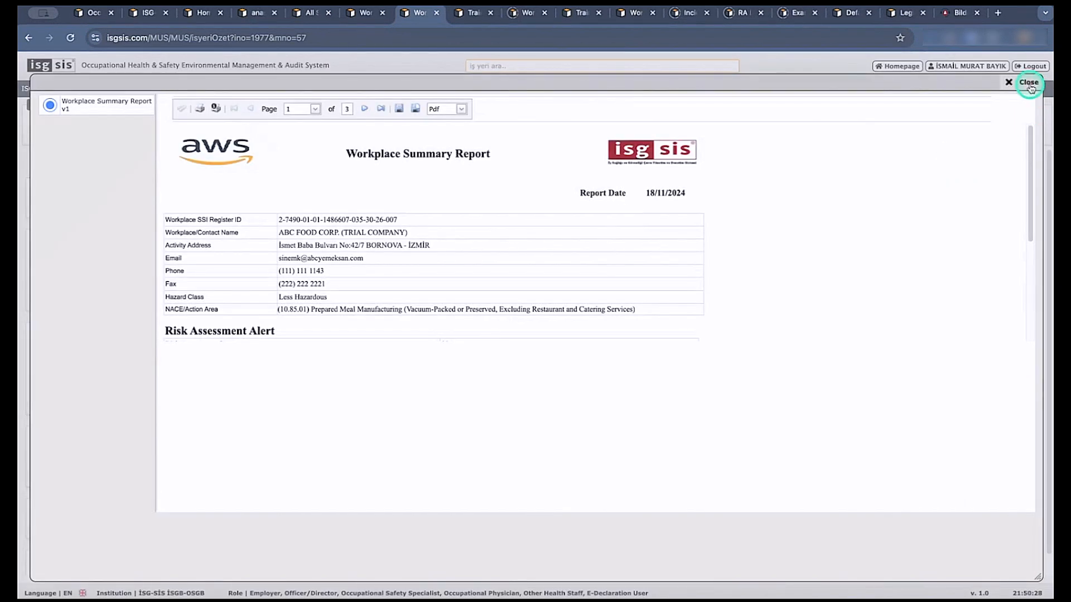
click(1026, 82)
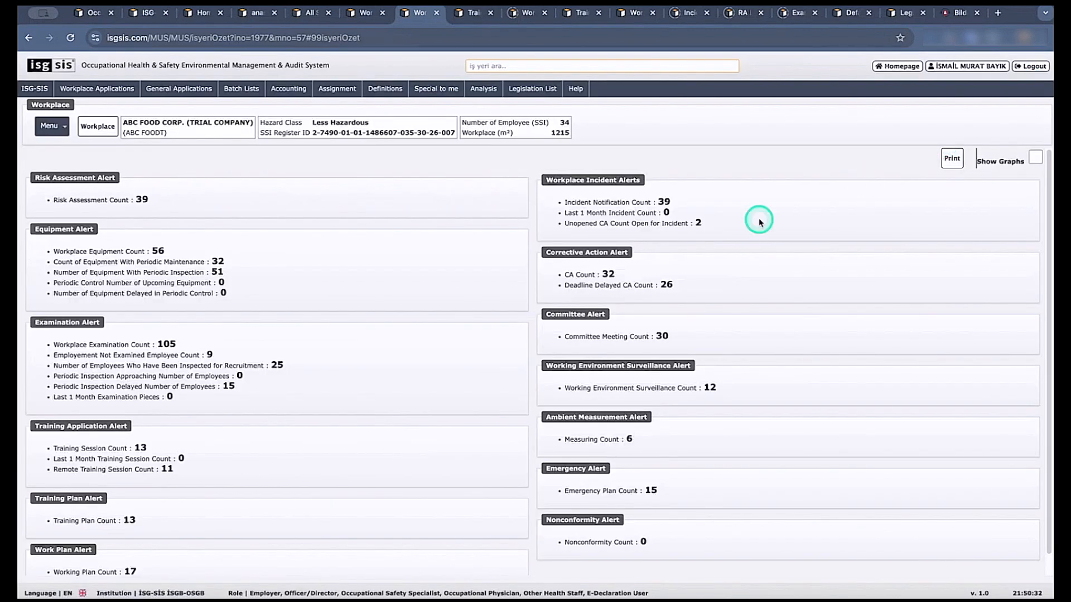
click(1035, 160)
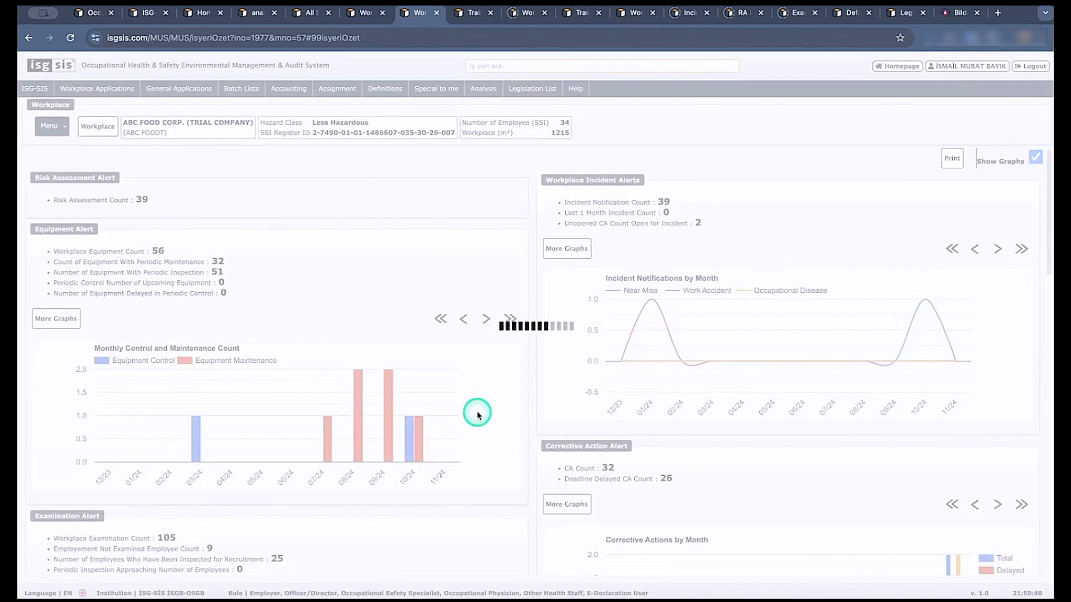
Open the workplace's Nonconformities list and review its graphs by month and by nonconformity type.
click(366, 16)
click(50, 126)
mouse_move(67, 186)
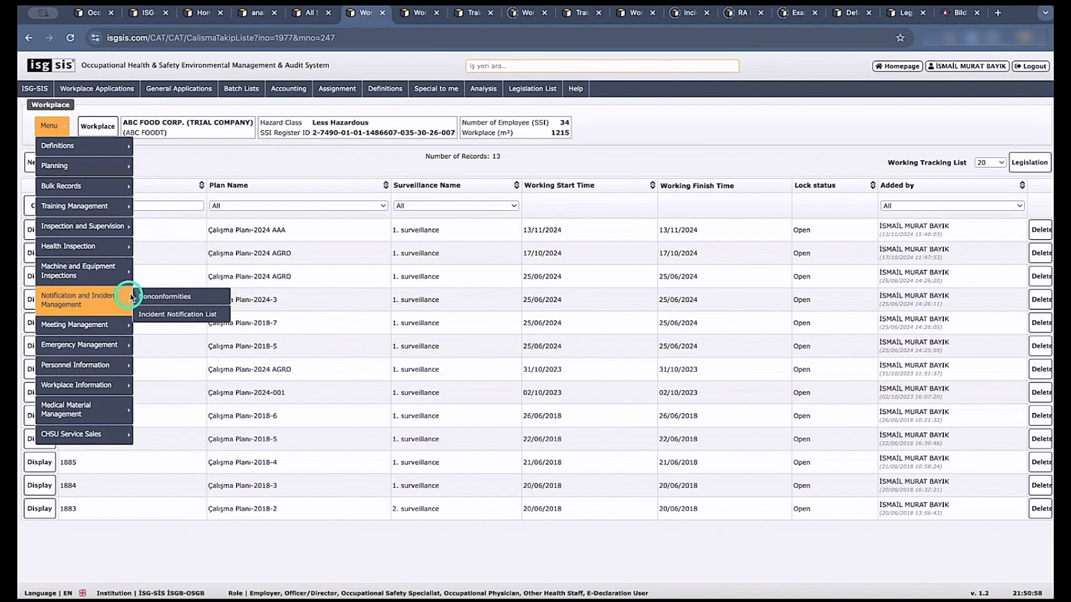
click(160, 298)
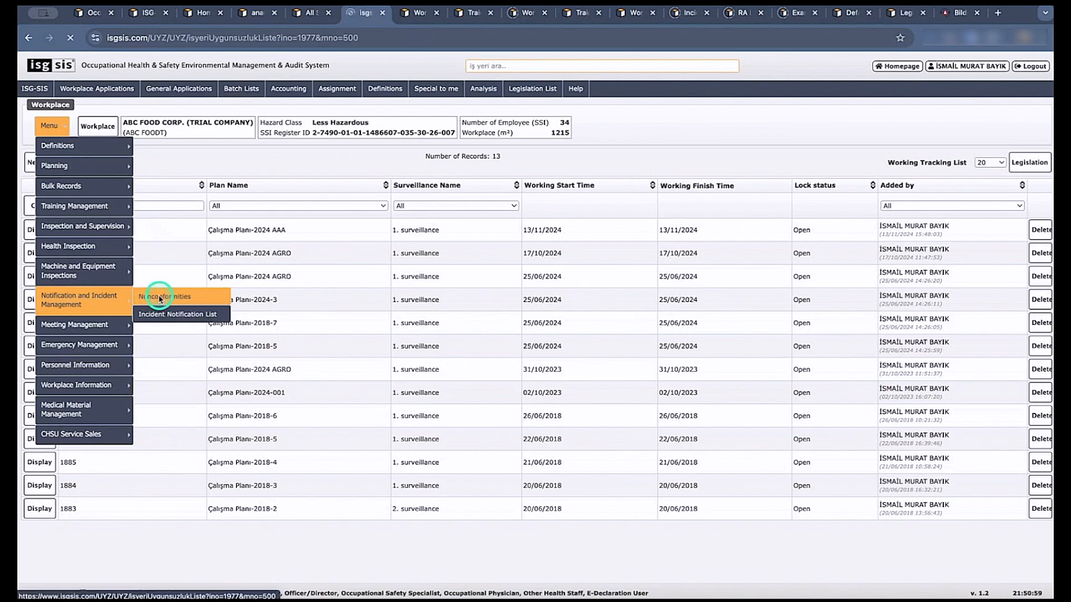
click(171, 163)
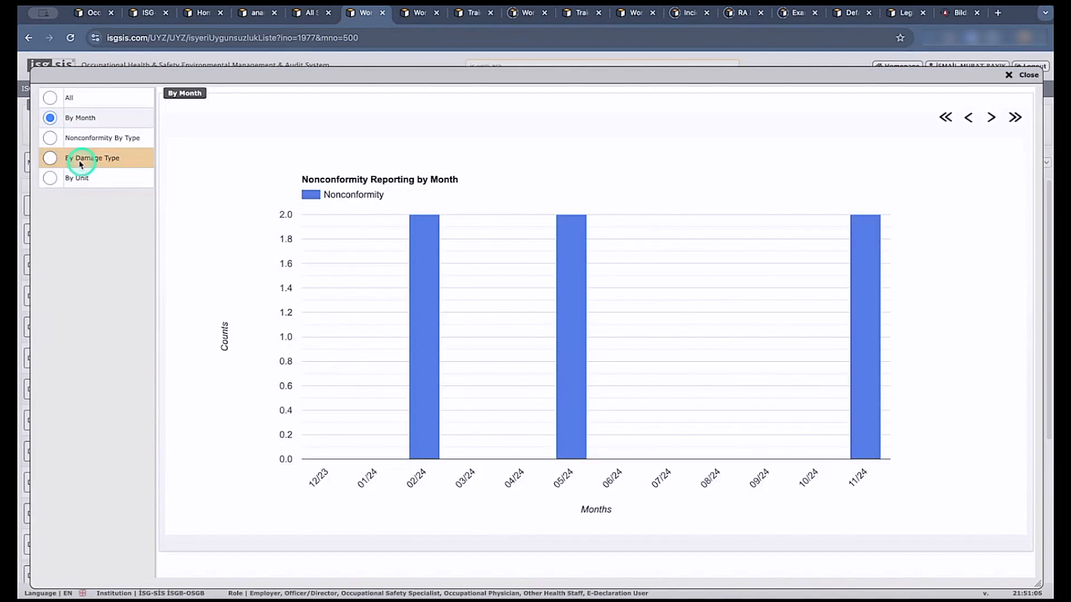
click(49, 142)
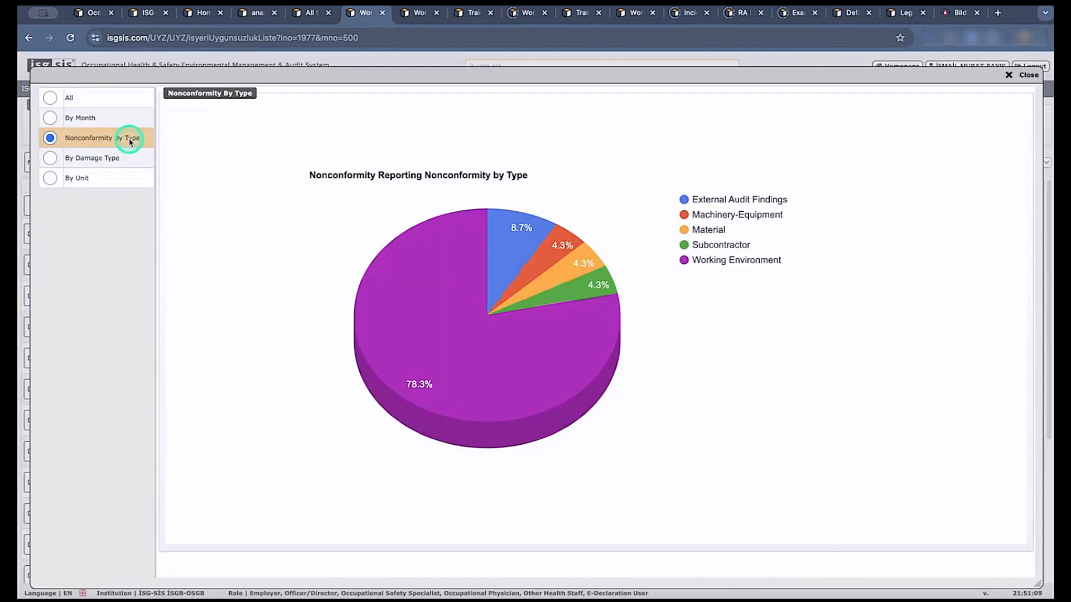
click(70, 121)
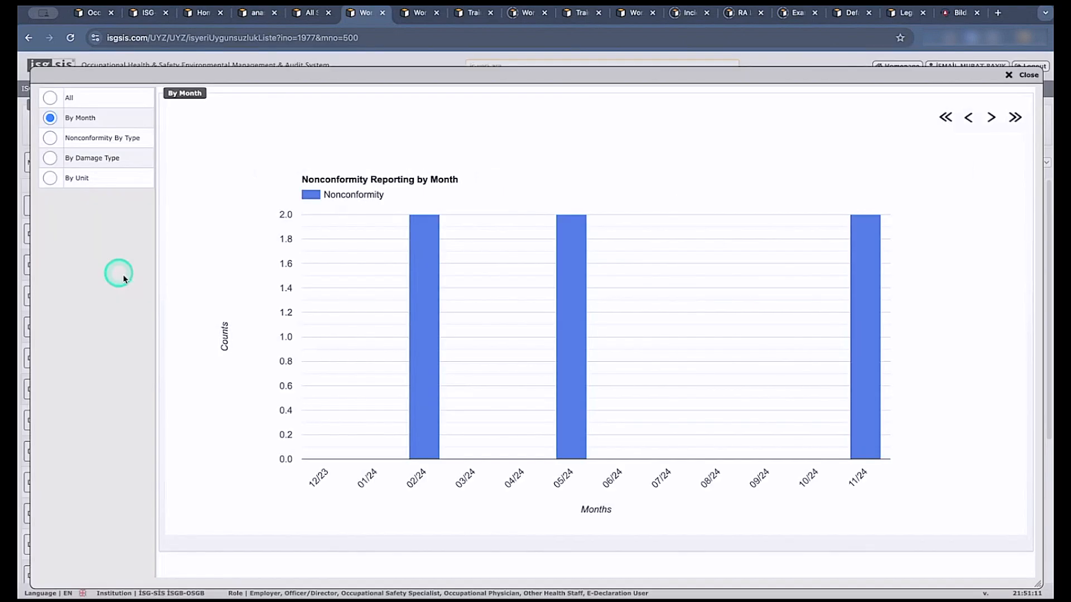
click(1026, 75)
Return to the workplace alert summary and review more incident graphs, including By Incident Type and By Injured Areas Of The Body.
click(415, 13)
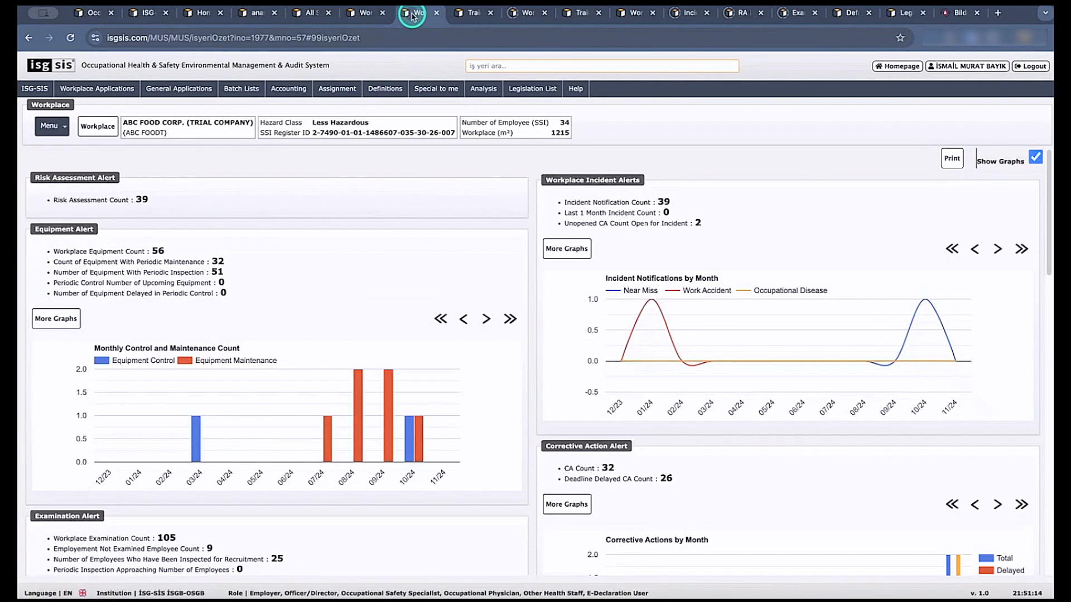
click(579, 249)
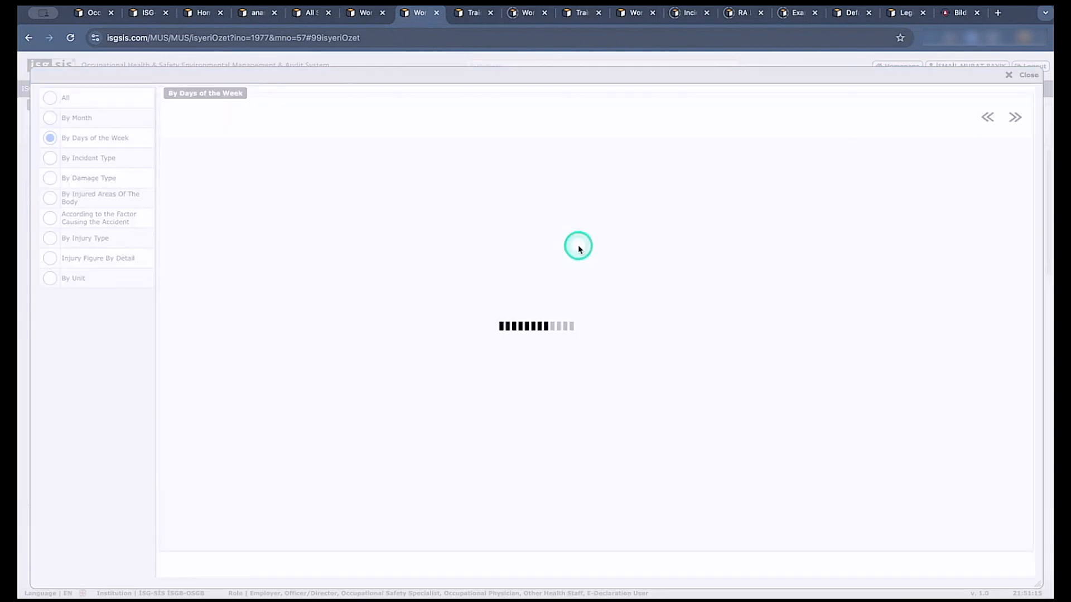
click(51, 158)
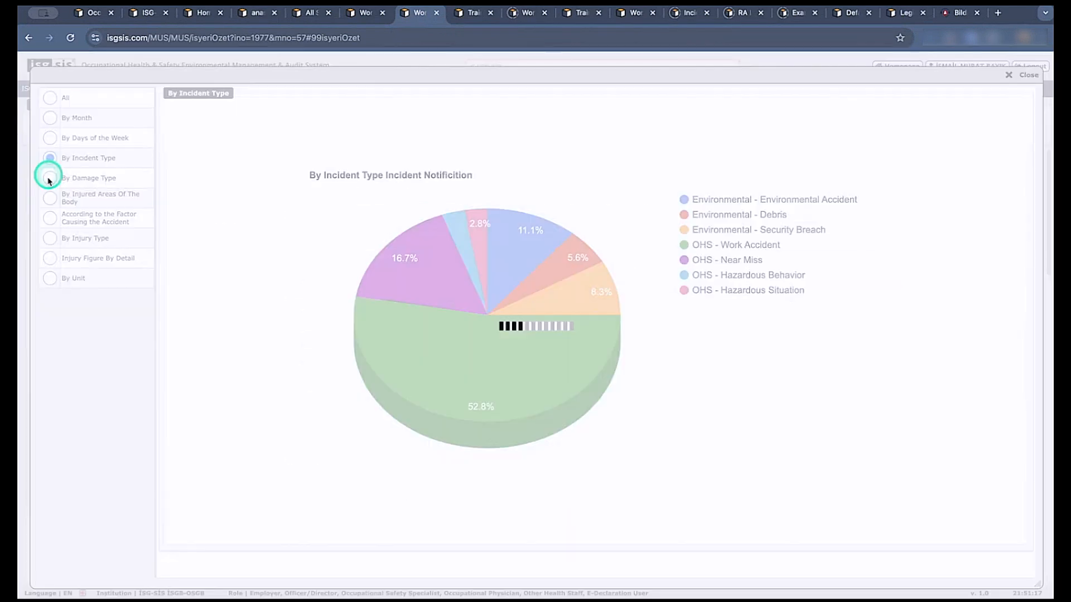
click(49, 202)
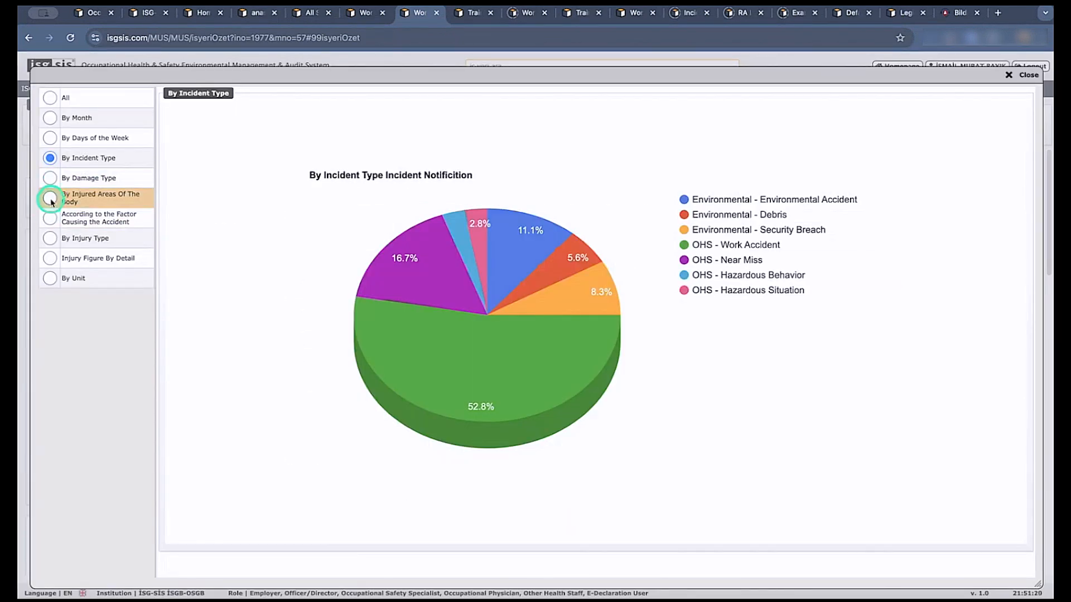
click(1020, 77)
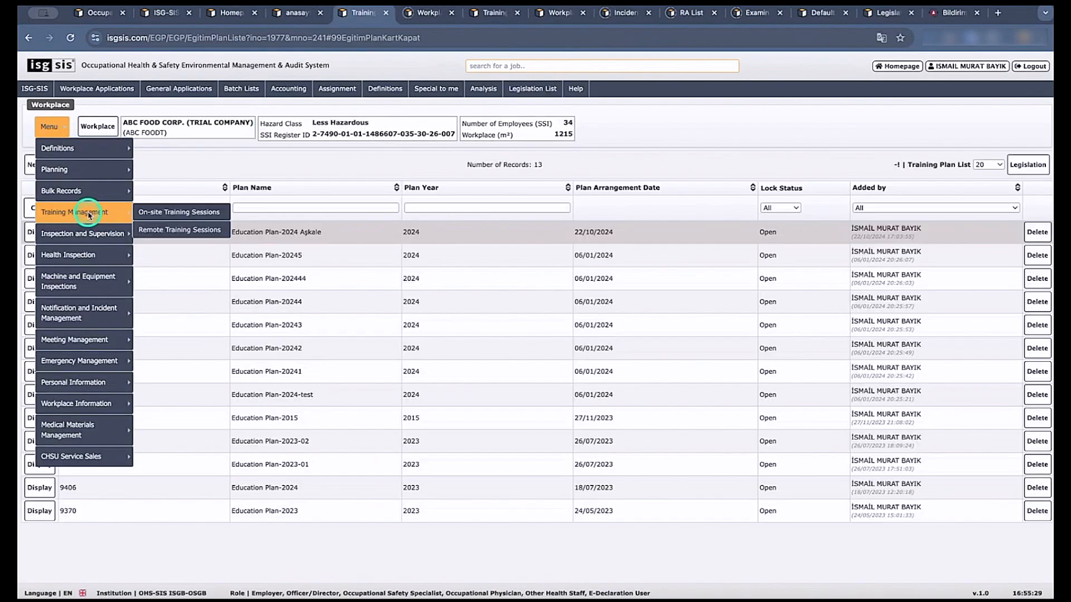
Create and save a new activity plan named Work Plan-2024sdd for the workplace.
mouse_move(107, 176)
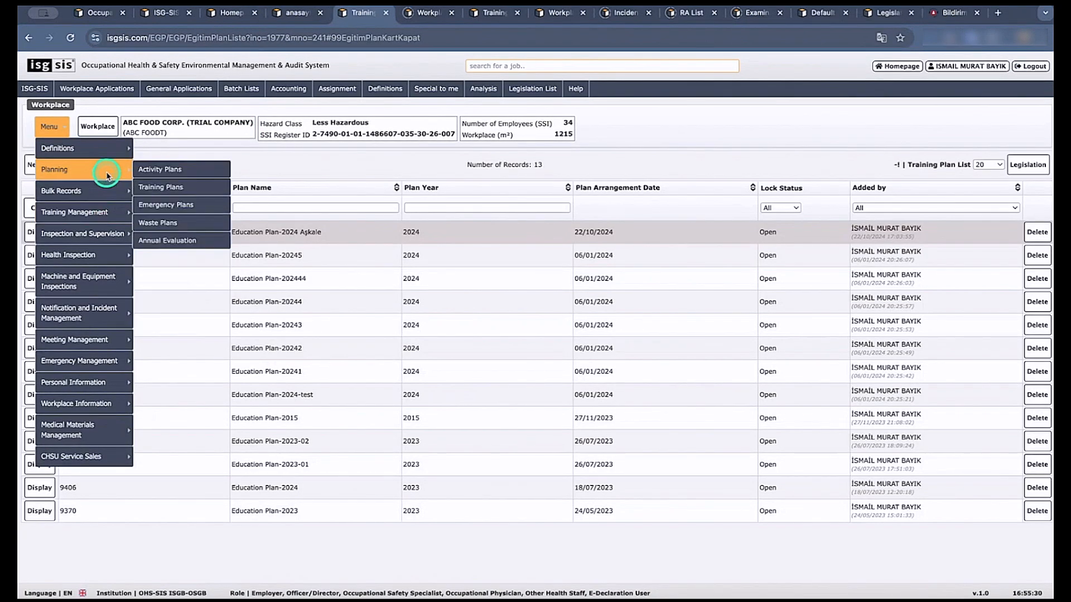
click(161, 175)
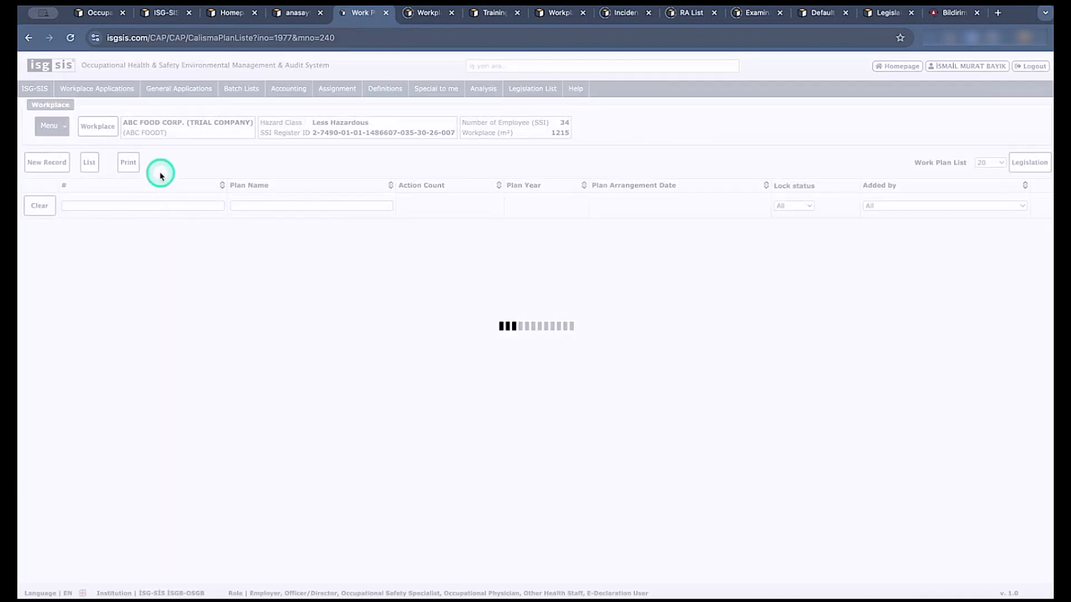
click(54, 164)
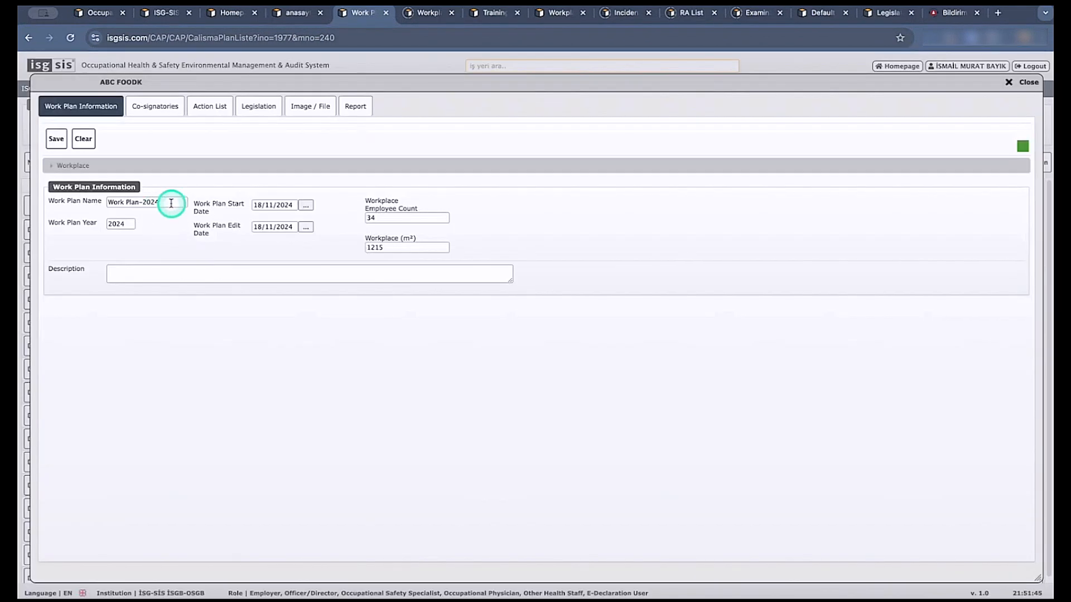
drag(164, 202, 107, 202)
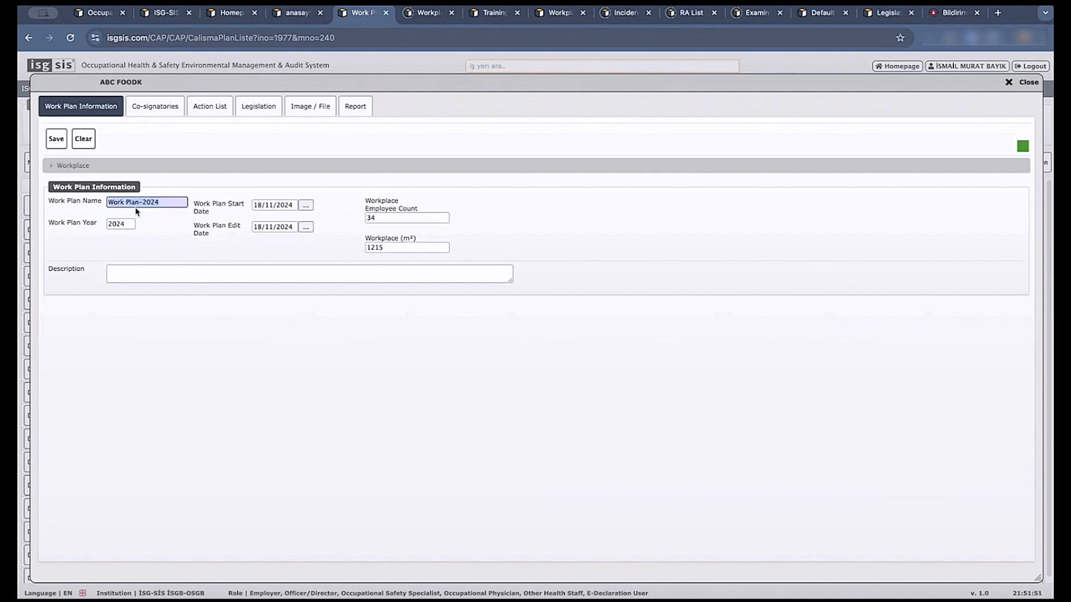
click(167, 203)
text(sdd)
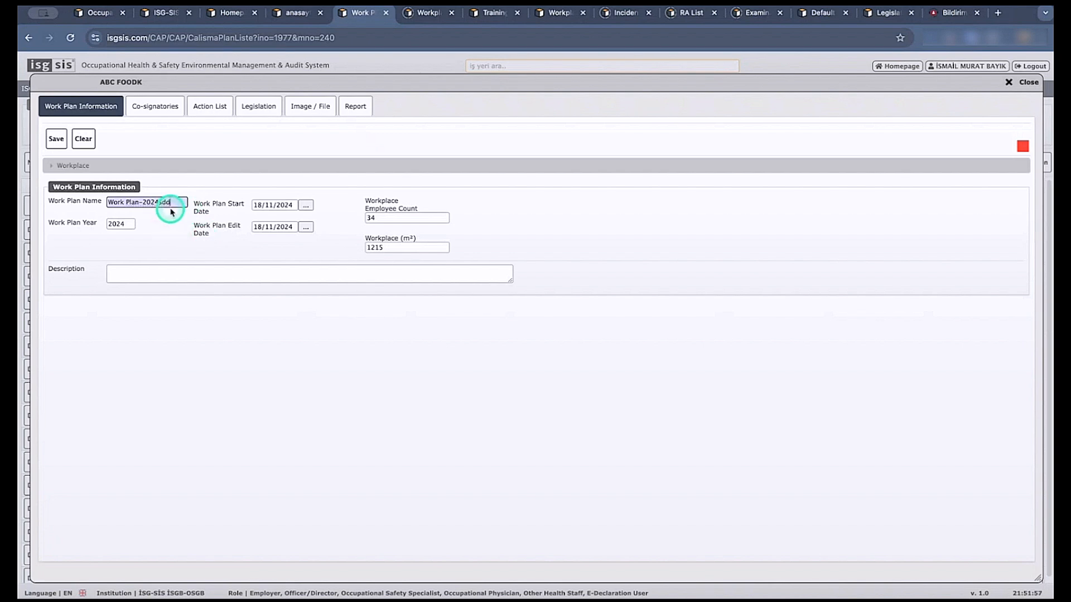
click(56, 138)
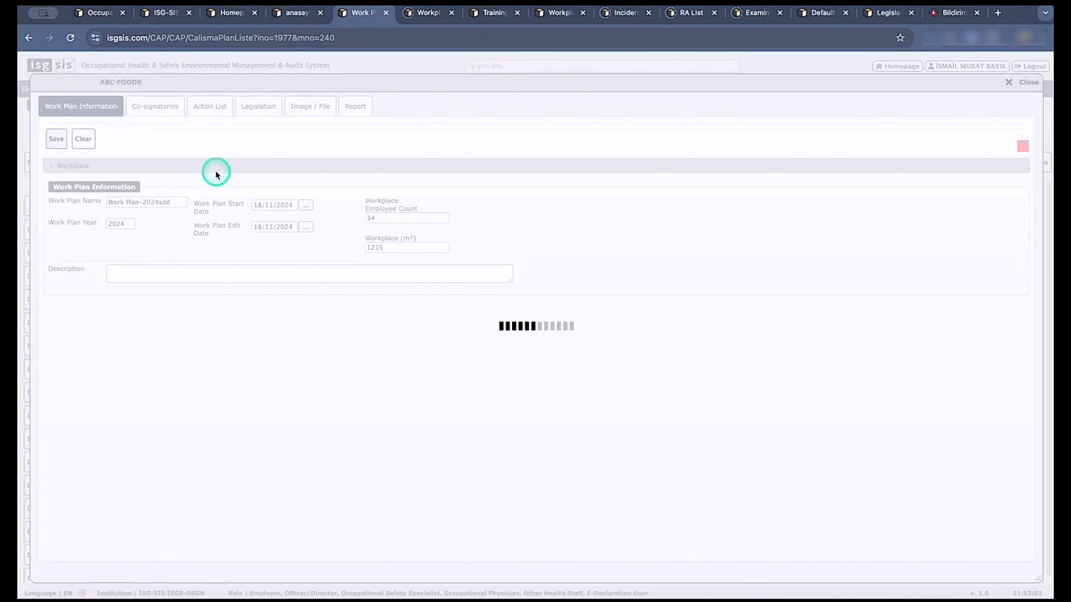
click(1030, 81)
Display the Work Plan-2024sdd record from the plan list and view its co-signatories.
drag(304, 230, 258, 229)
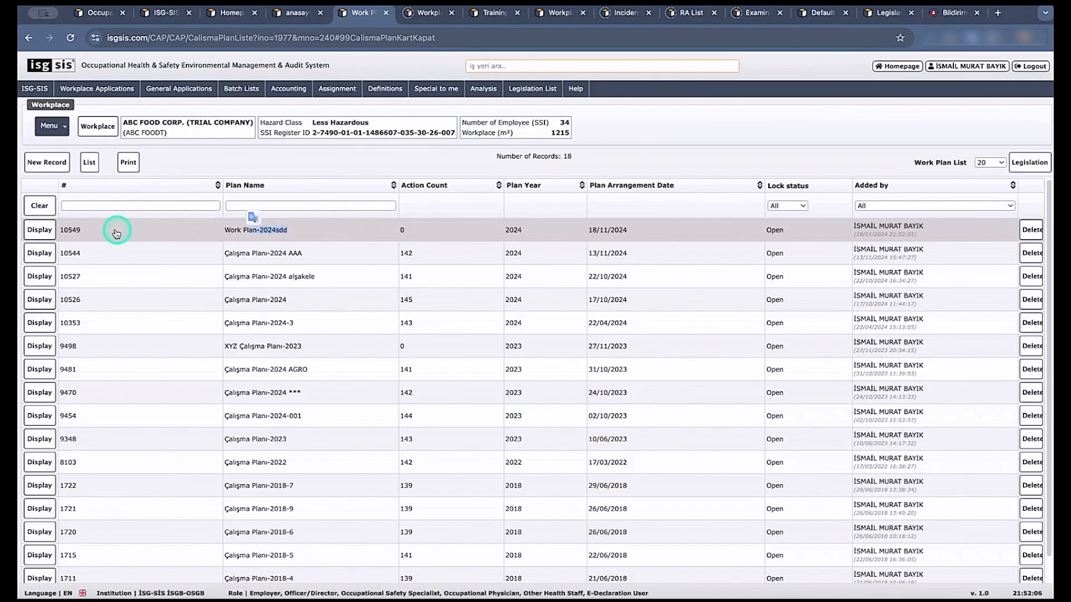
click(38, 231)
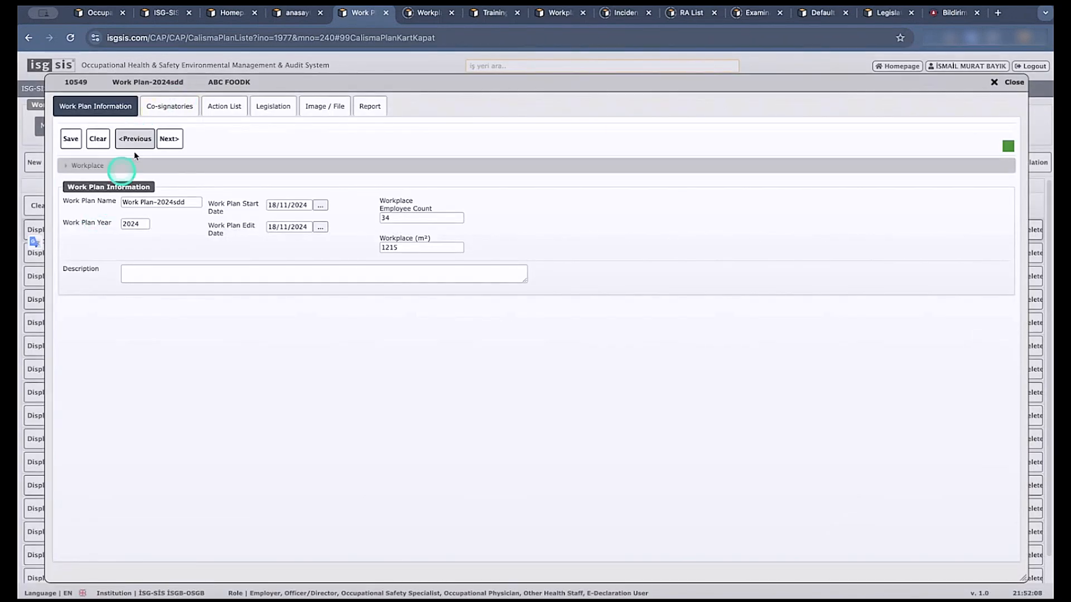
click(172, 110)
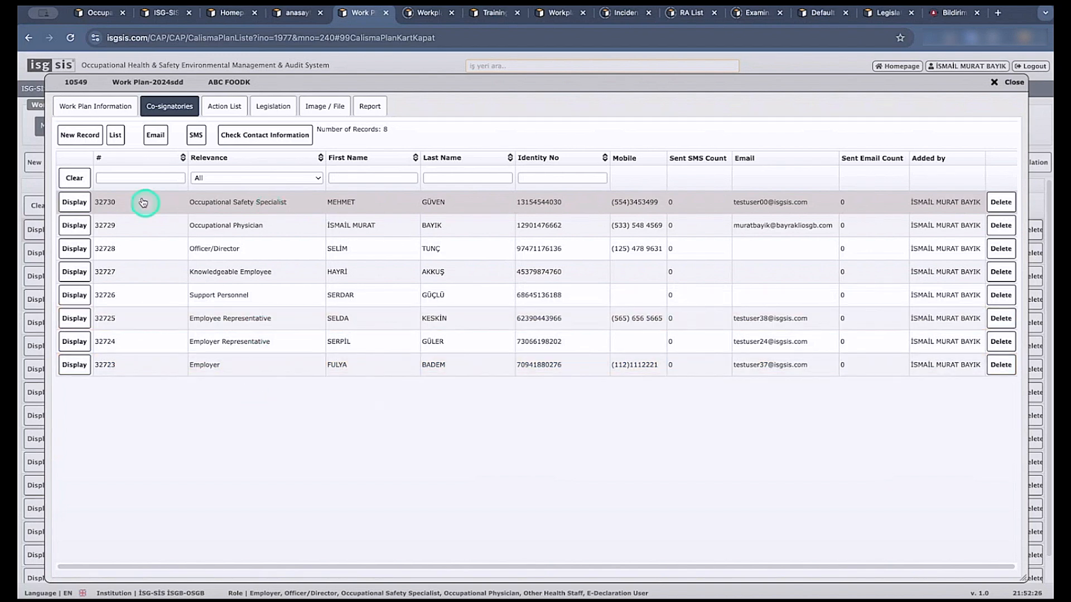
Review the co-signatory email messages, enlarging the first message and marking the first two recipients, and close without sending.
click(158, 140)
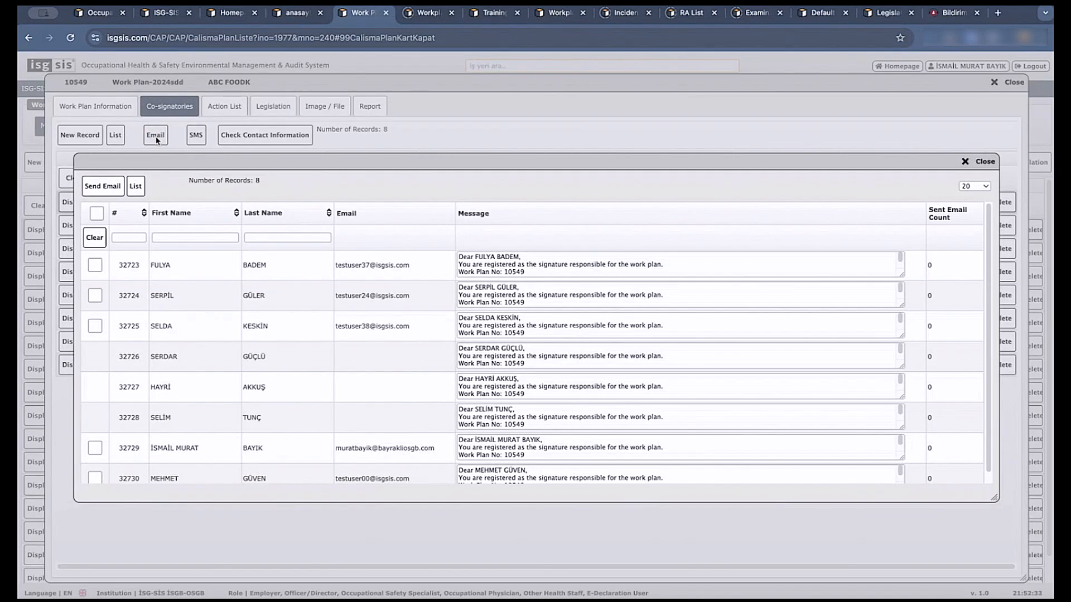
drag(901, 274, 903, 290)
click(695, 284)
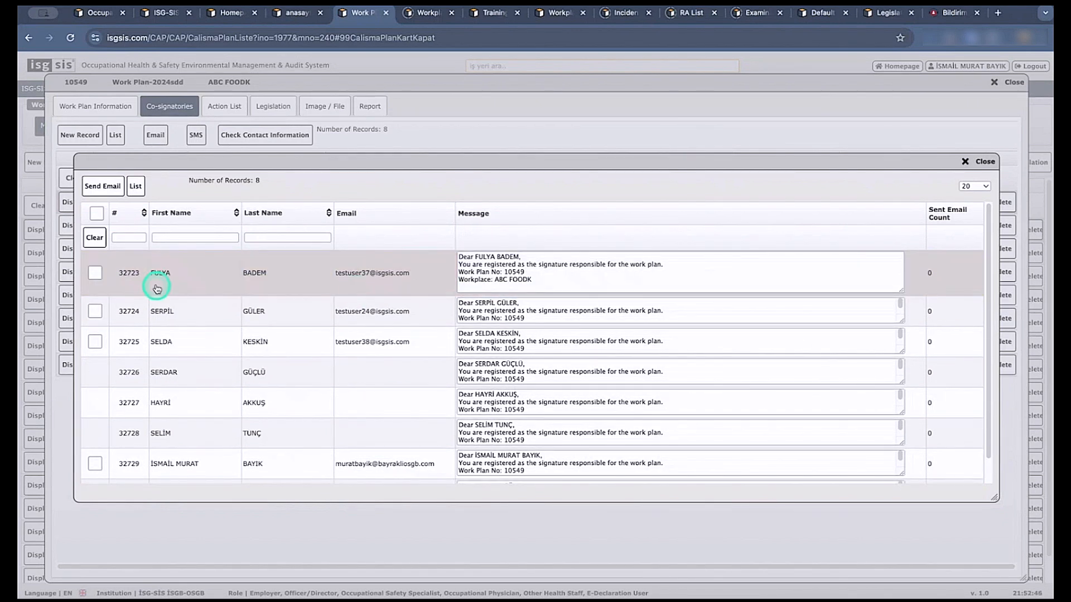
click(95, 273)
click(94, 311)
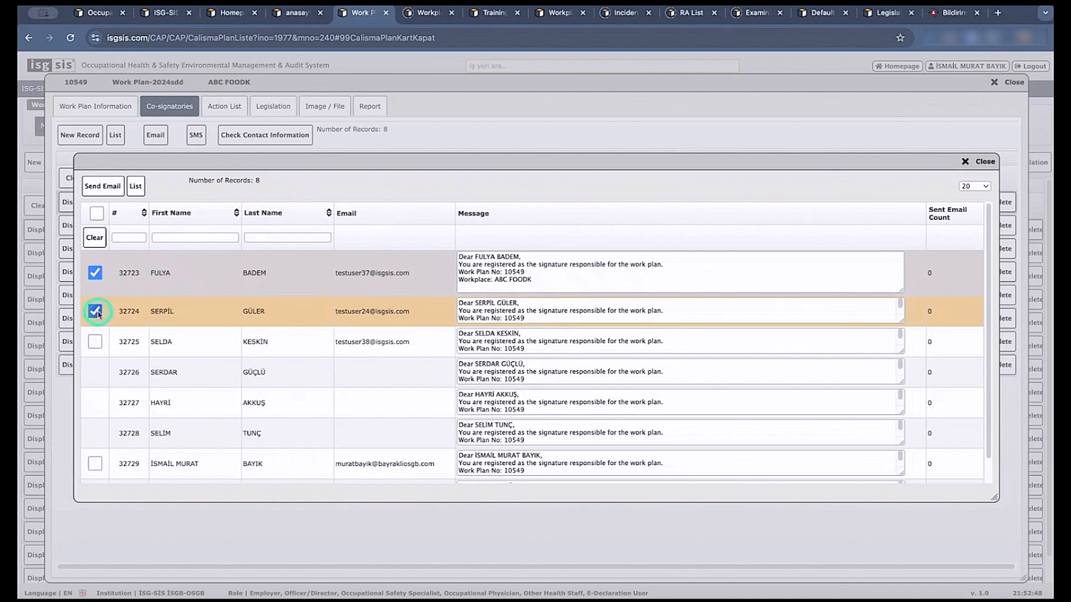
click(980, 161)
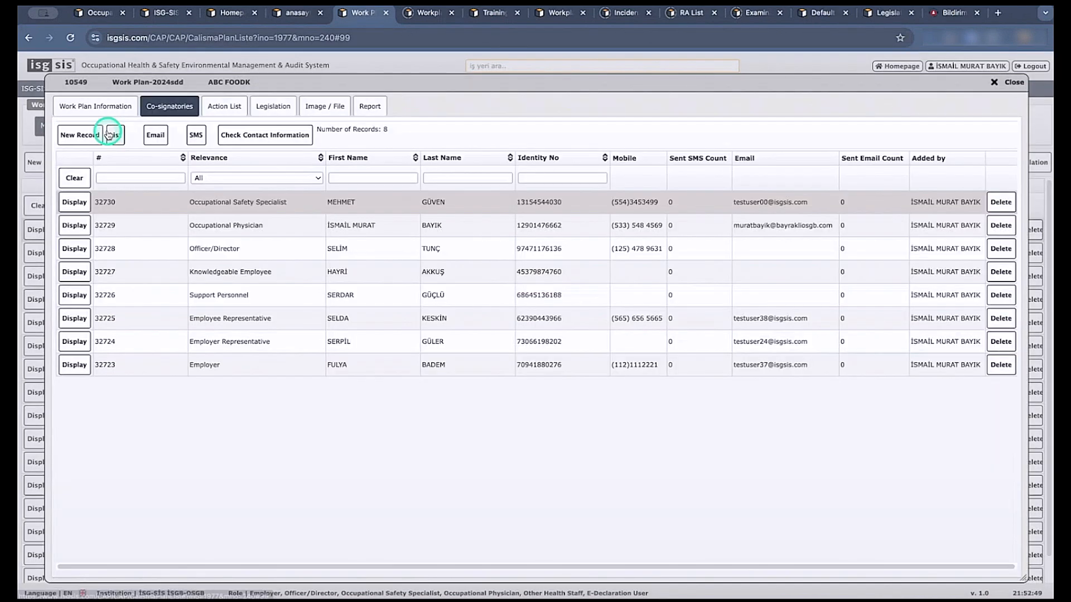
Look at the plan's Action List options and review the SMS messages for the co-signatories without sending any.
click(231, 106)
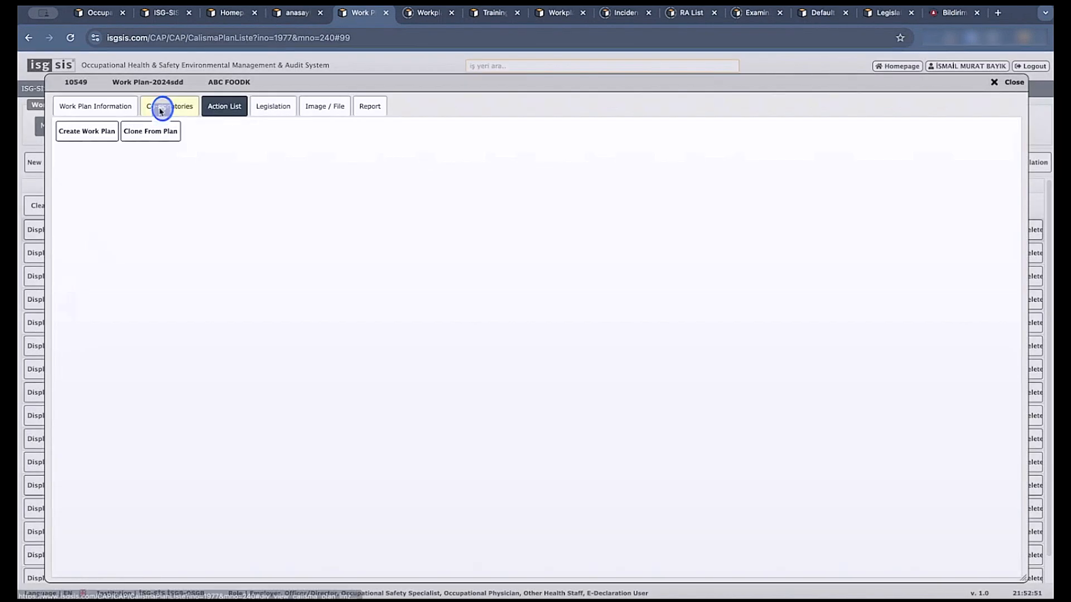
click(161, 107)
click(198, 138)
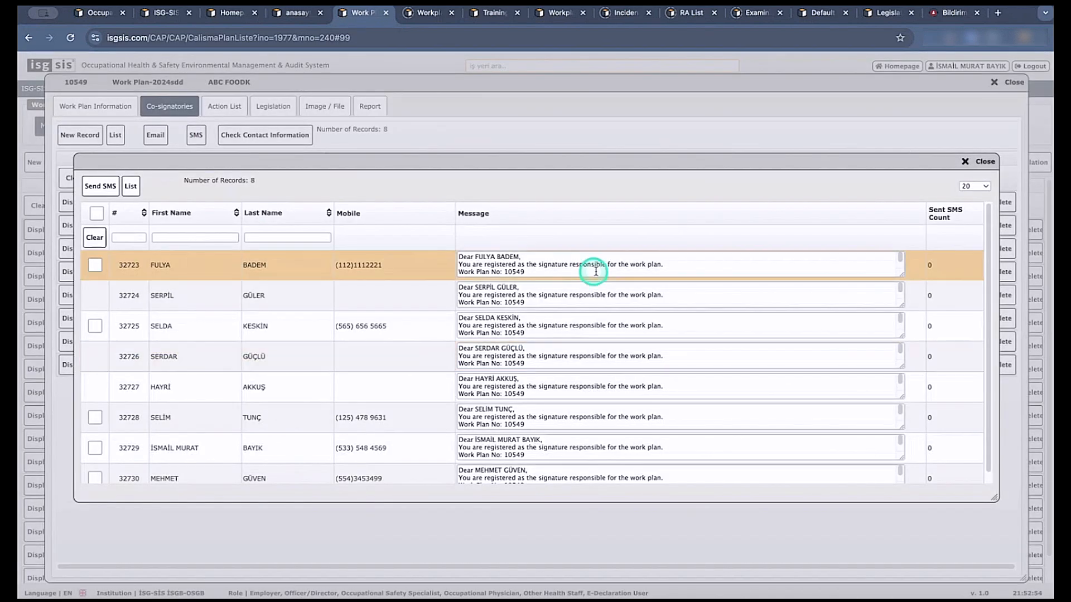
click(967, 161)
View the Clone From Plan option in the plan's Action List and close it without cloning.
click(223, 112)
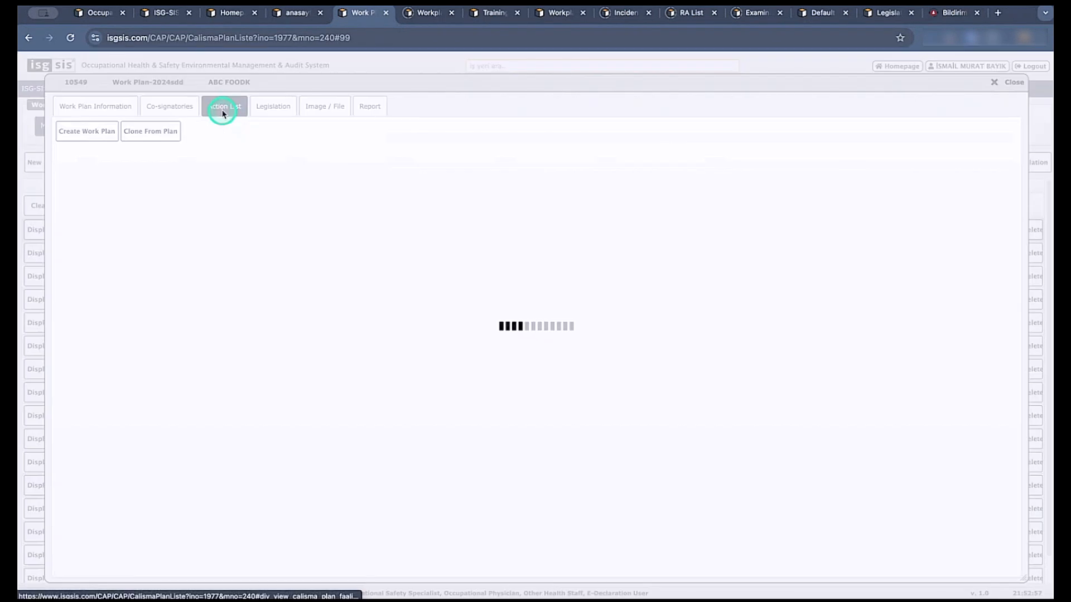
click(159, 136)
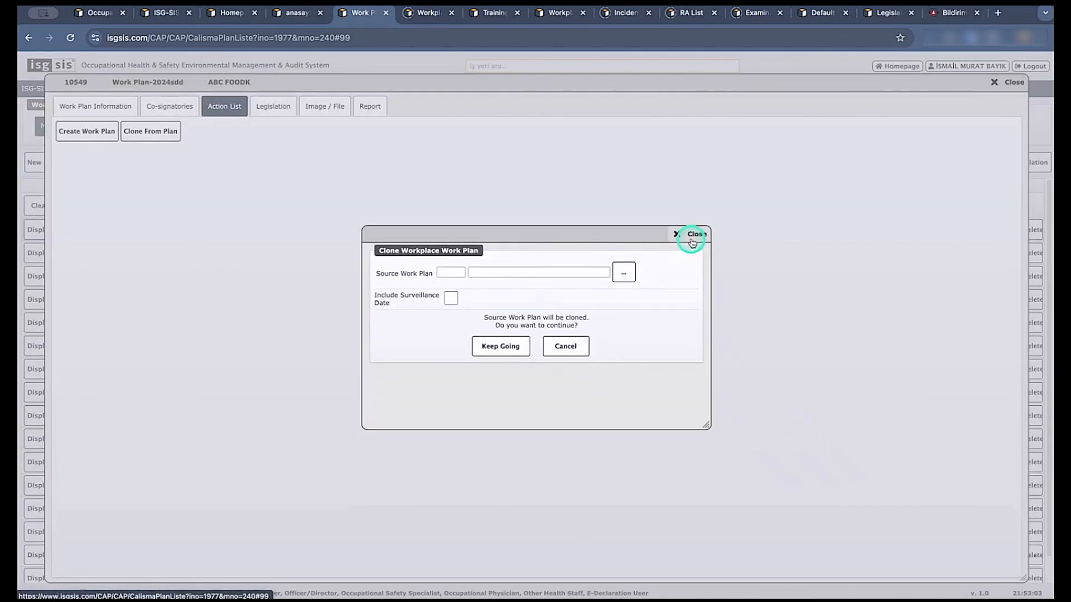
click(691, 236)
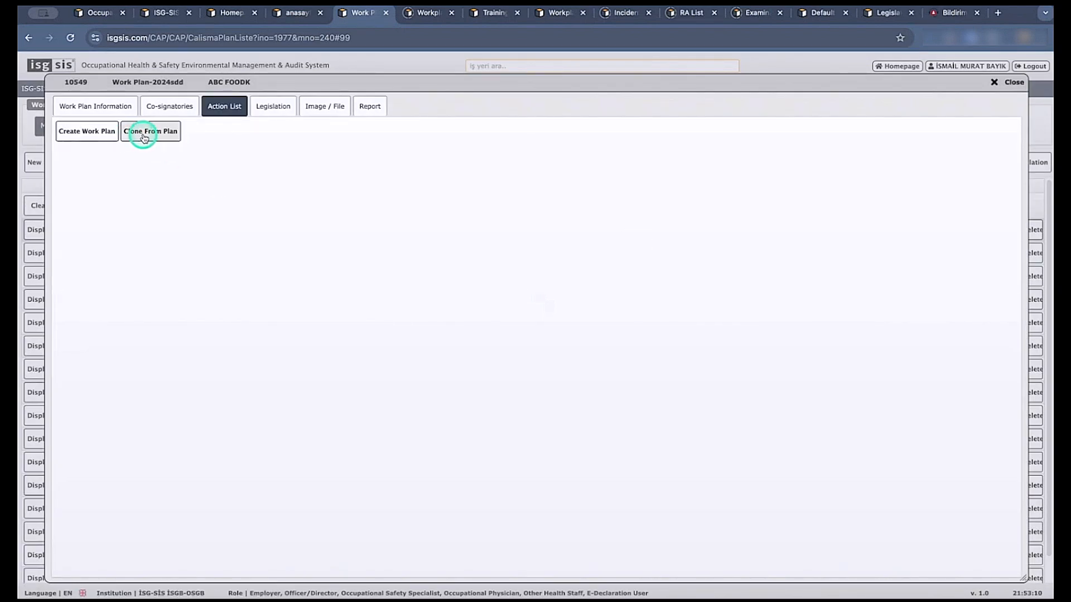
Generate the work plan's action list and mark the first two control actions for all 12 surveillance periods before closing the plan.
click(89, 132)
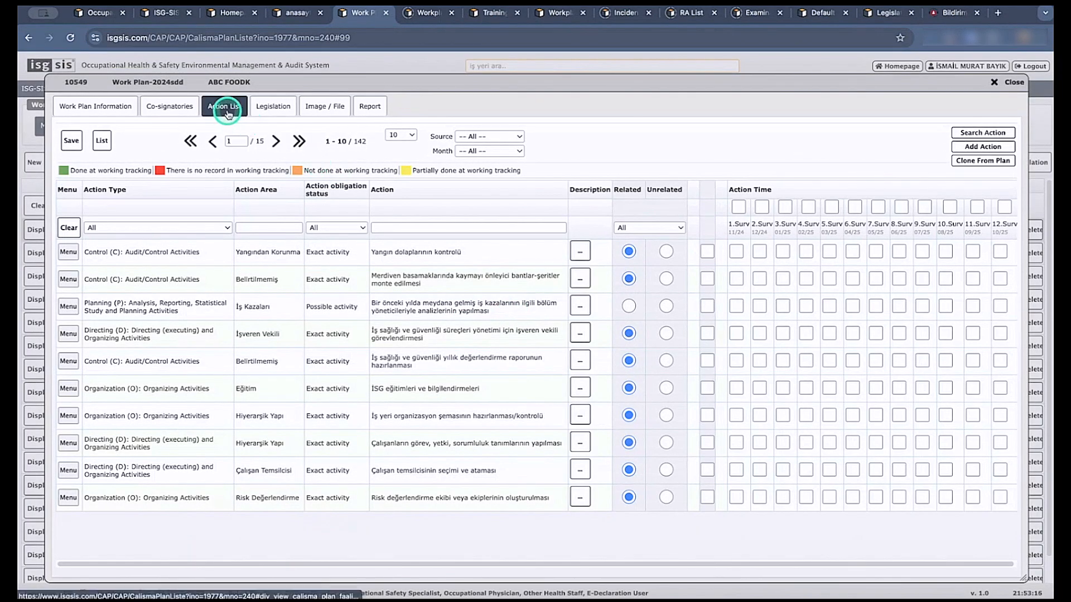
click(706, 252)
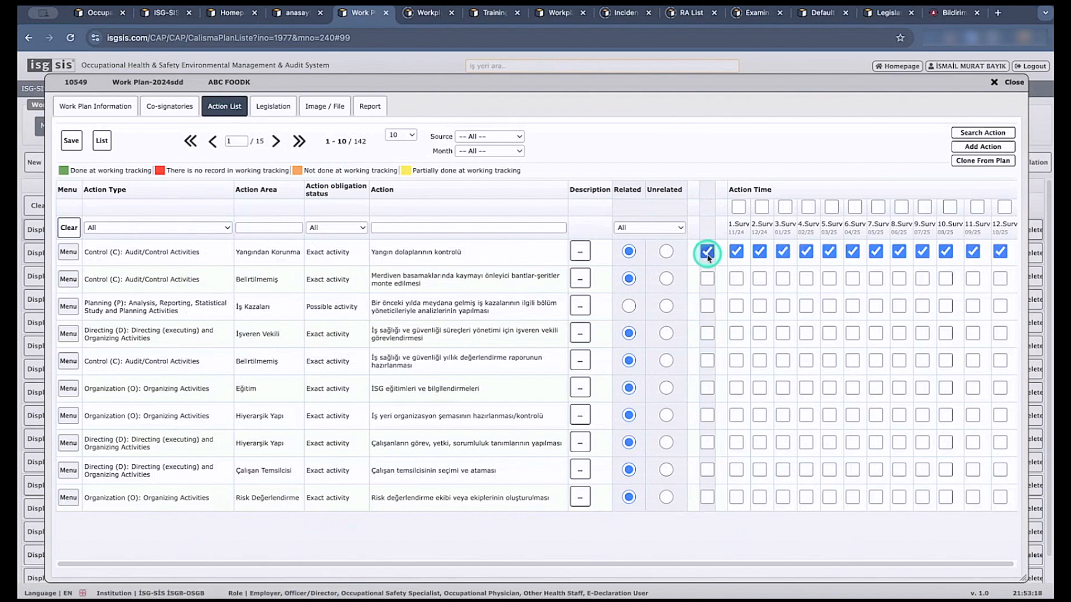
click(708, 279)
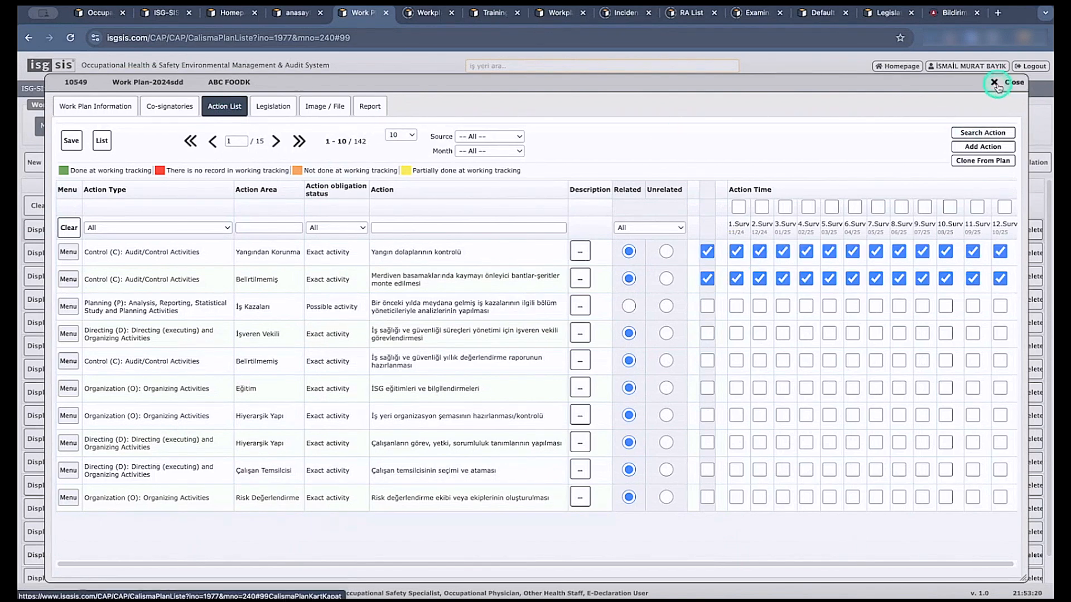
click(1004, 82)
Open the workplace's Emergency Plans list from the planning section.
click(53, 128)
mouse_move(70, 167)
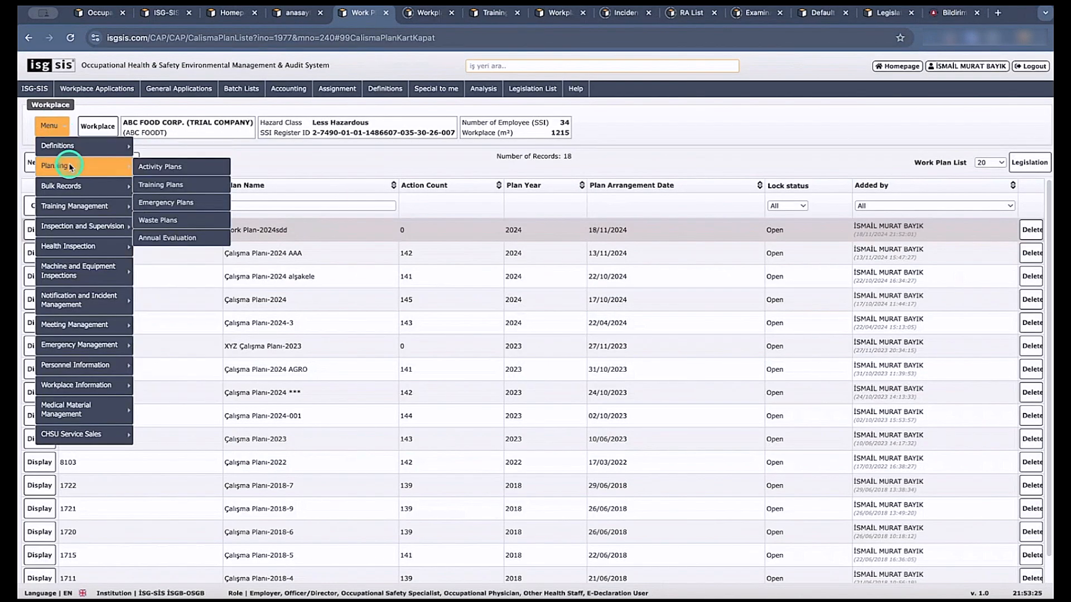
click(173, 204)
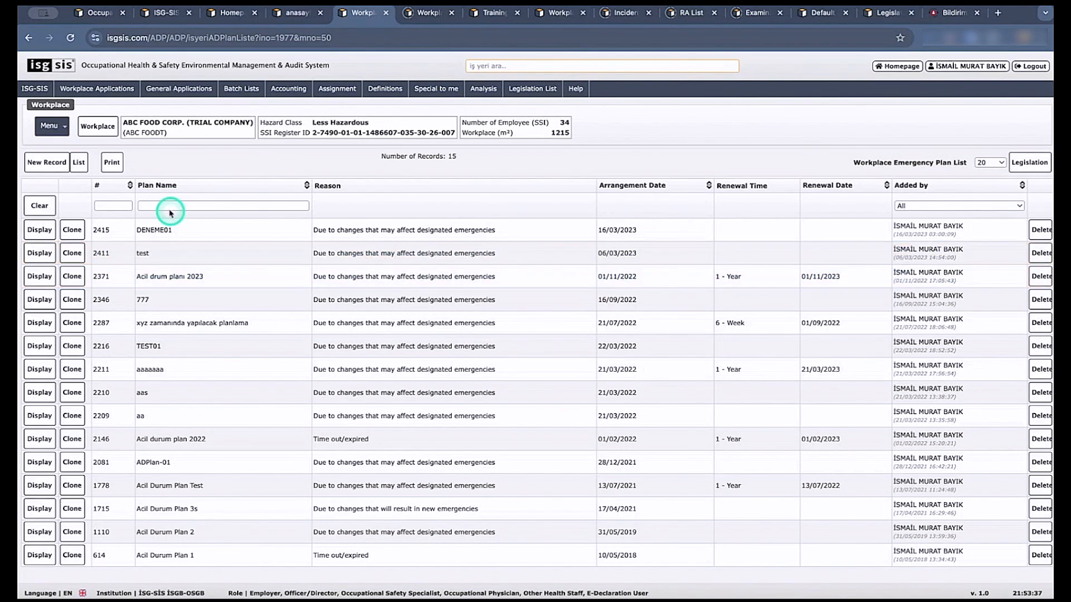
Open the on-site training sessions list in English and display the session dated 22.04.2024 15:33.
click(61, 132)
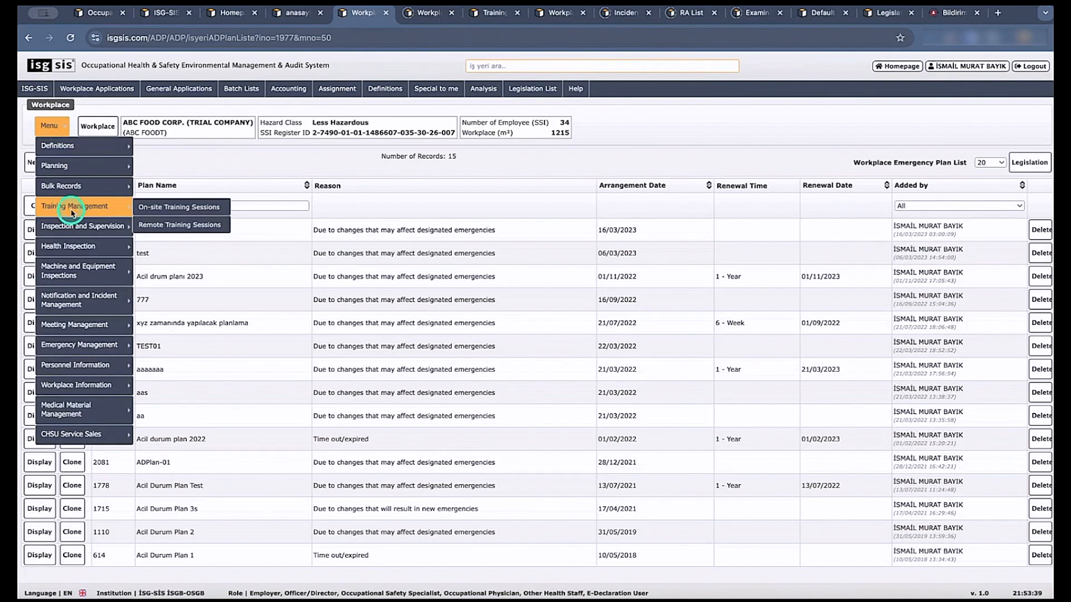
click(180, 212)
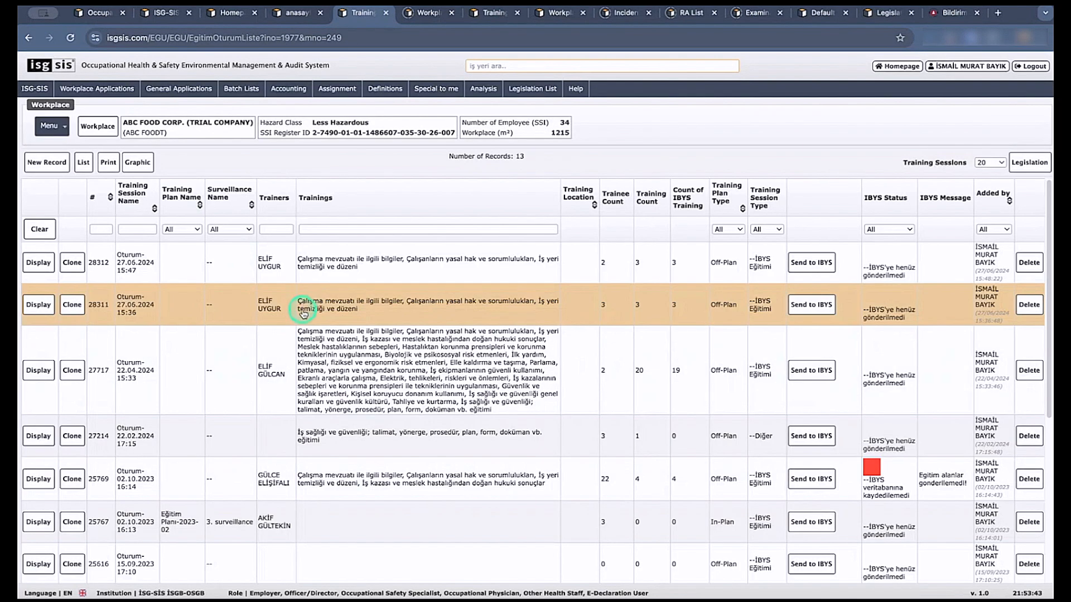
click(471, 16)
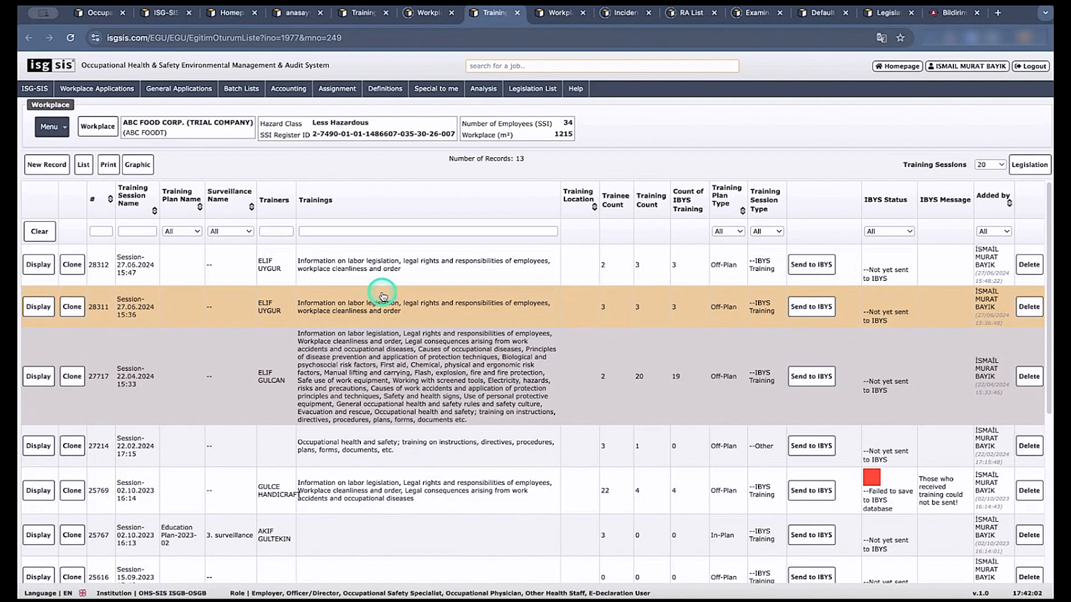
click(39, 377)
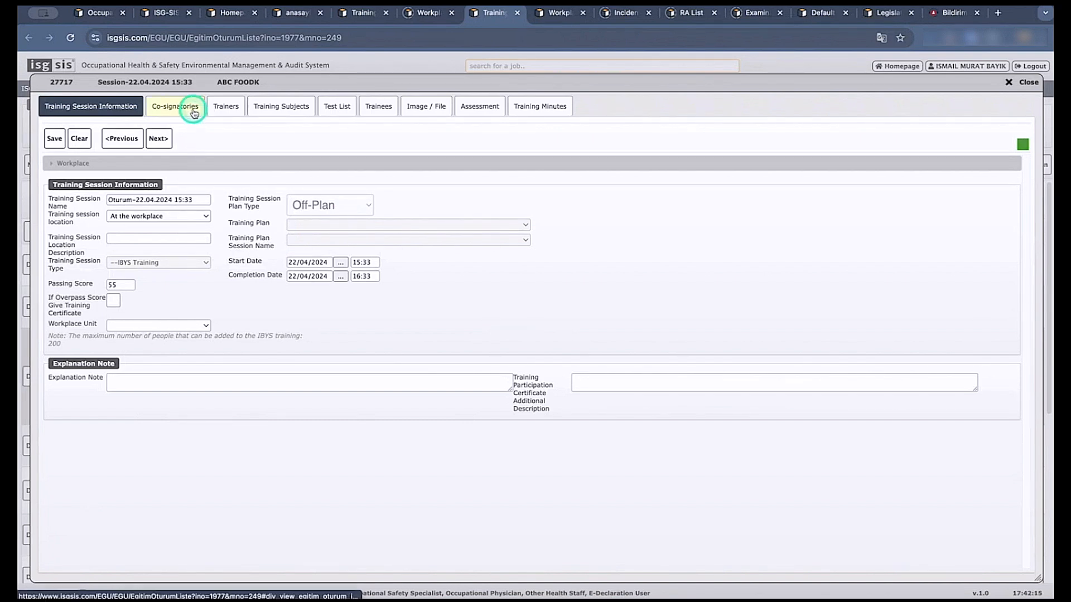
Look through the training session's trainers, training subjects and test list.
click(228, 116)
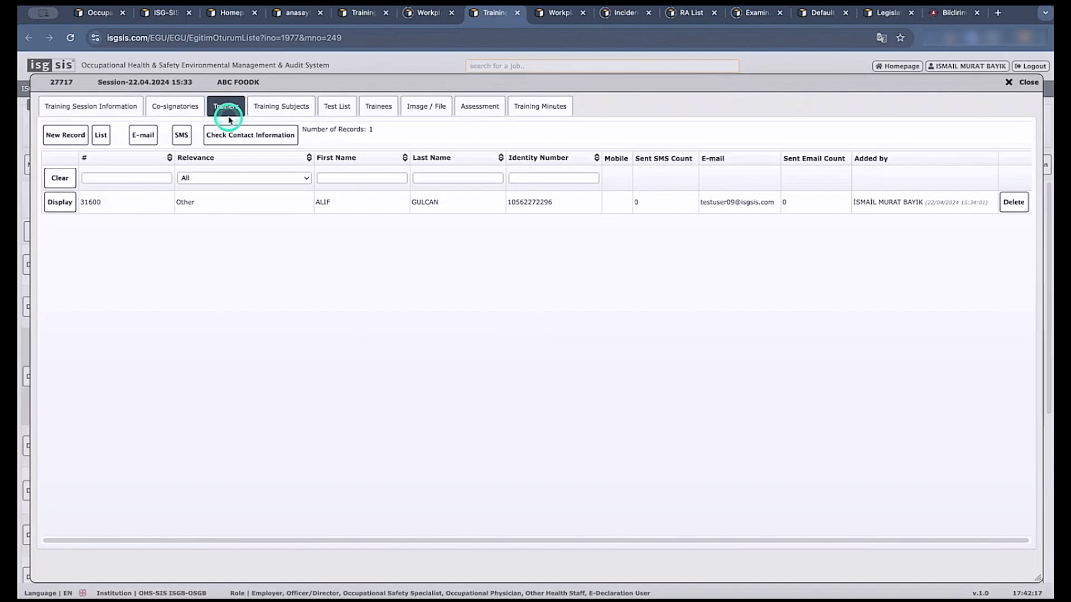
click(245, 212)
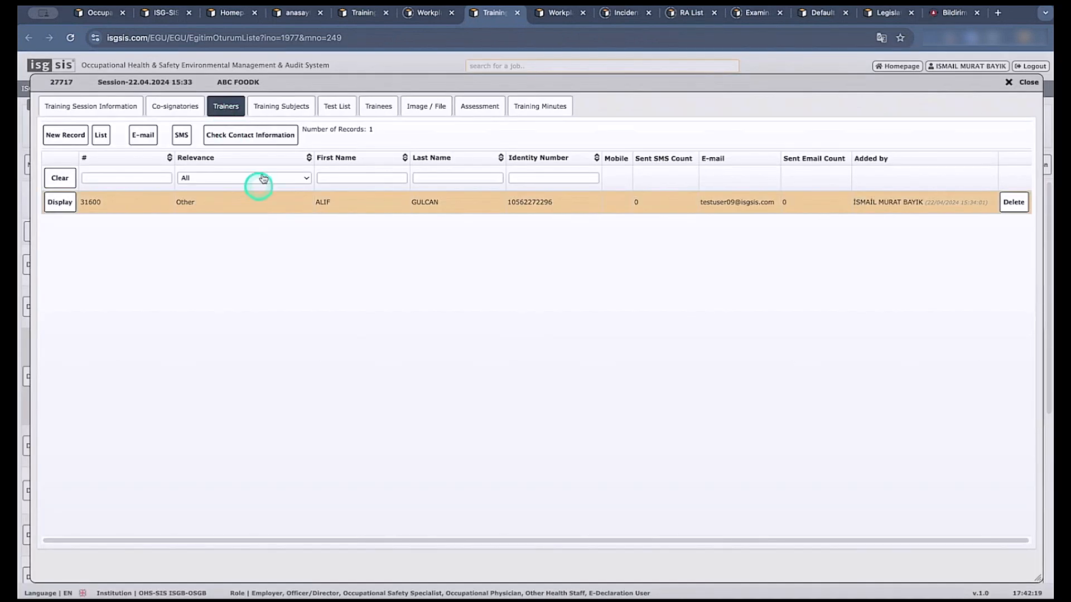
click(281, 106)
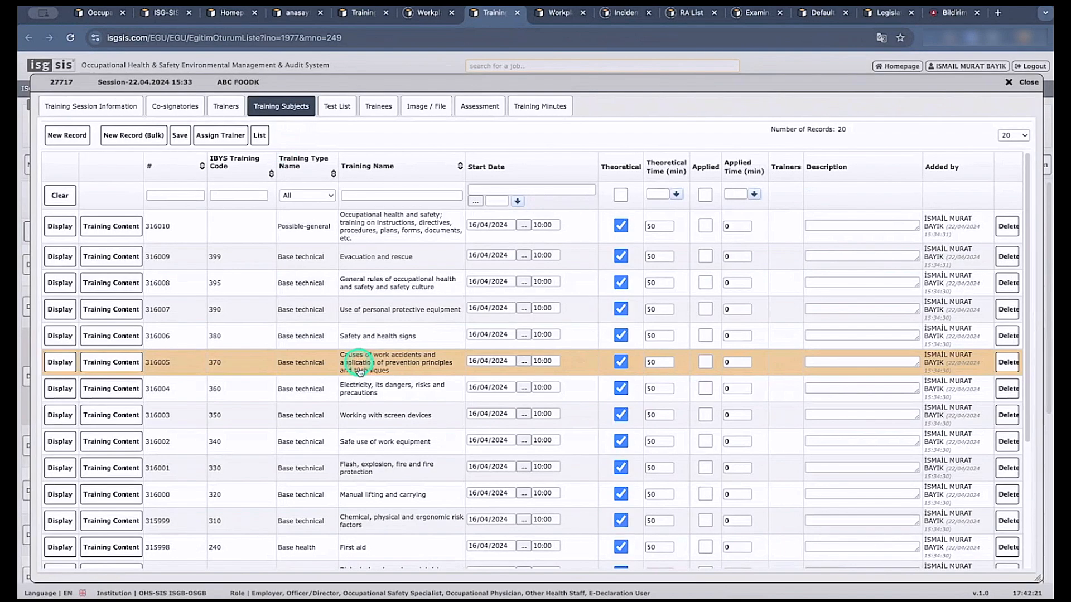
click(337, 110)
Open the session's trainees, view the first trainee's Training Participation Certificate and close it.
click(389, 109)
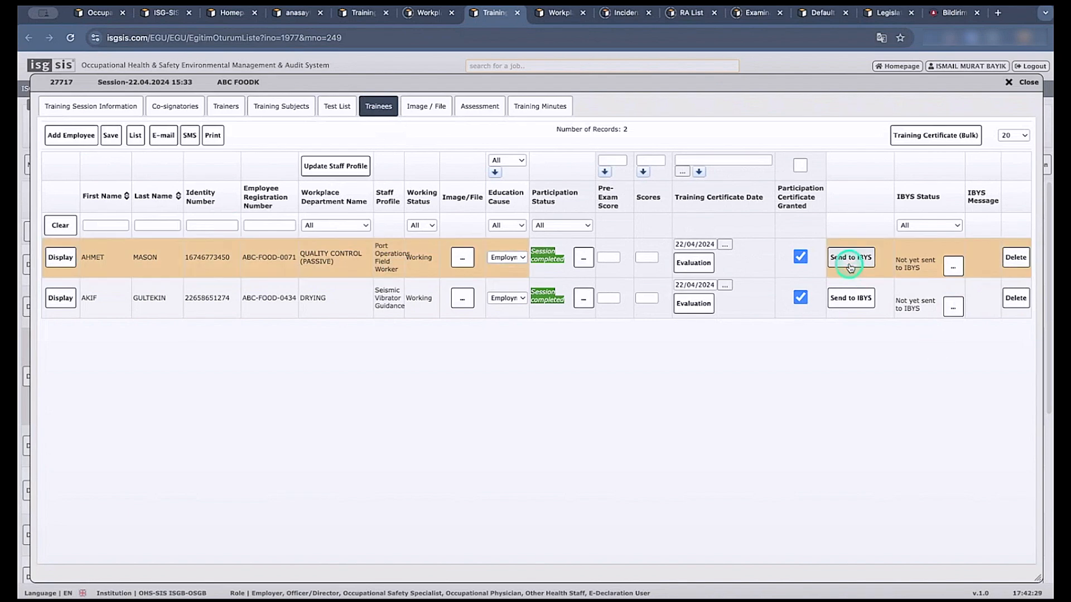
click(696, 266)
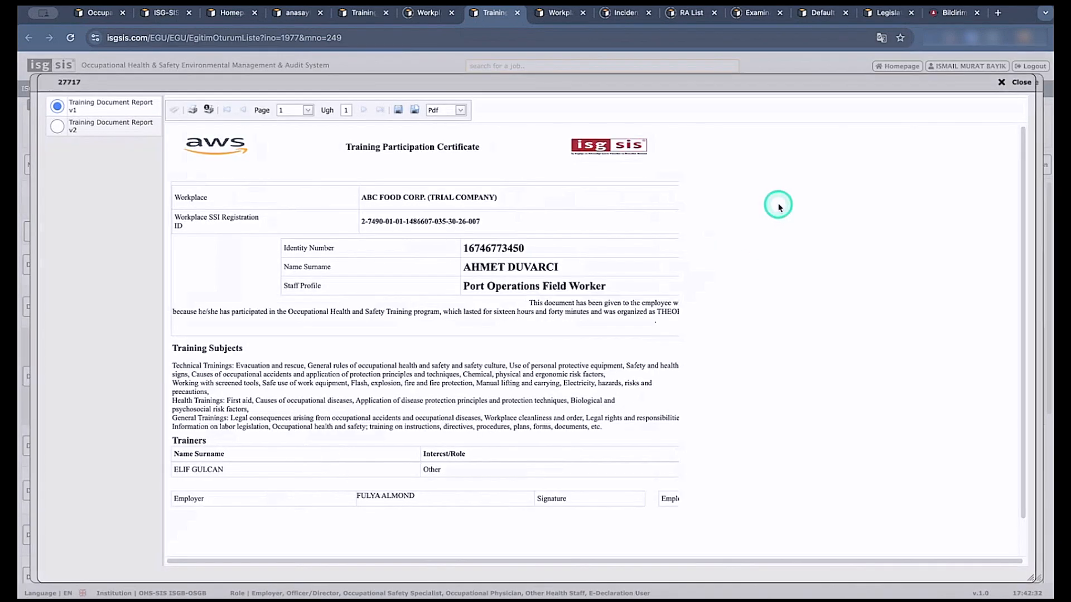
click(1012, 83)
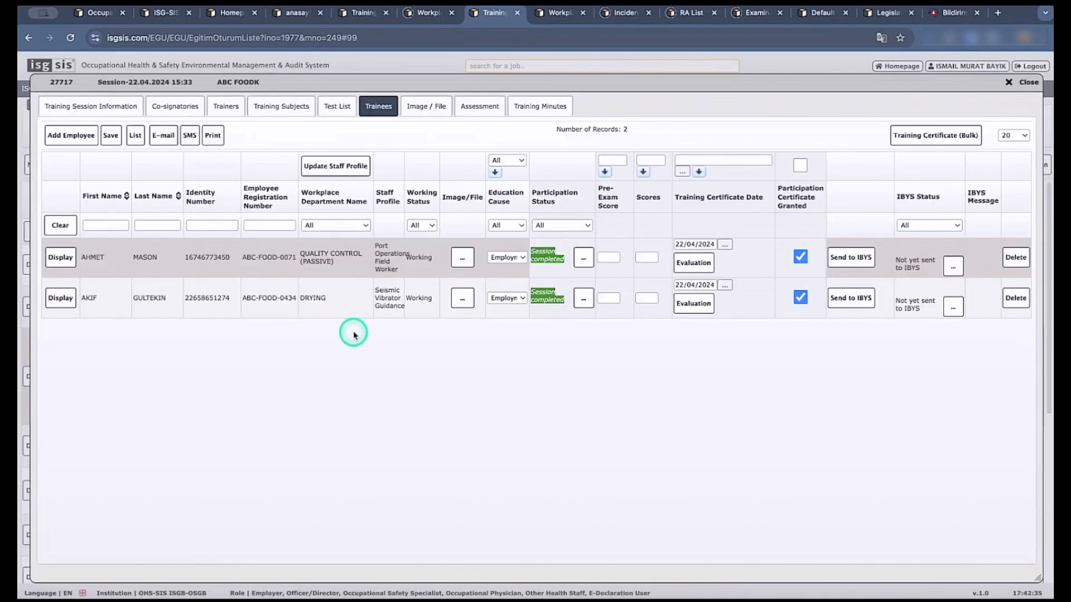
Review the Add Employee custom filters for completion status, employment start dates and risk groups, and close without adding anyone.
click(71, 136)
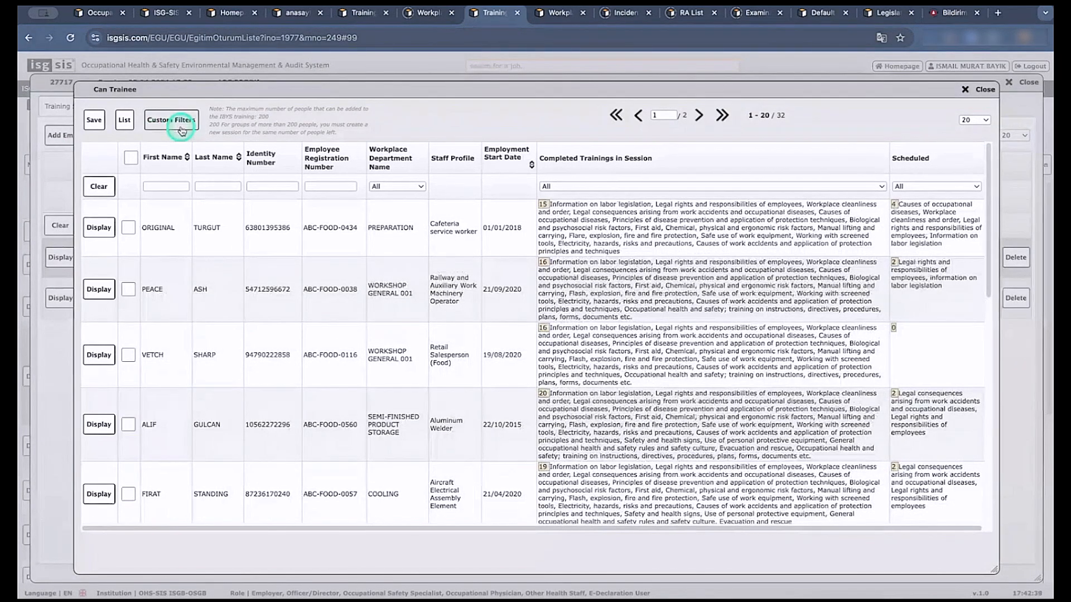
click(181, 131)
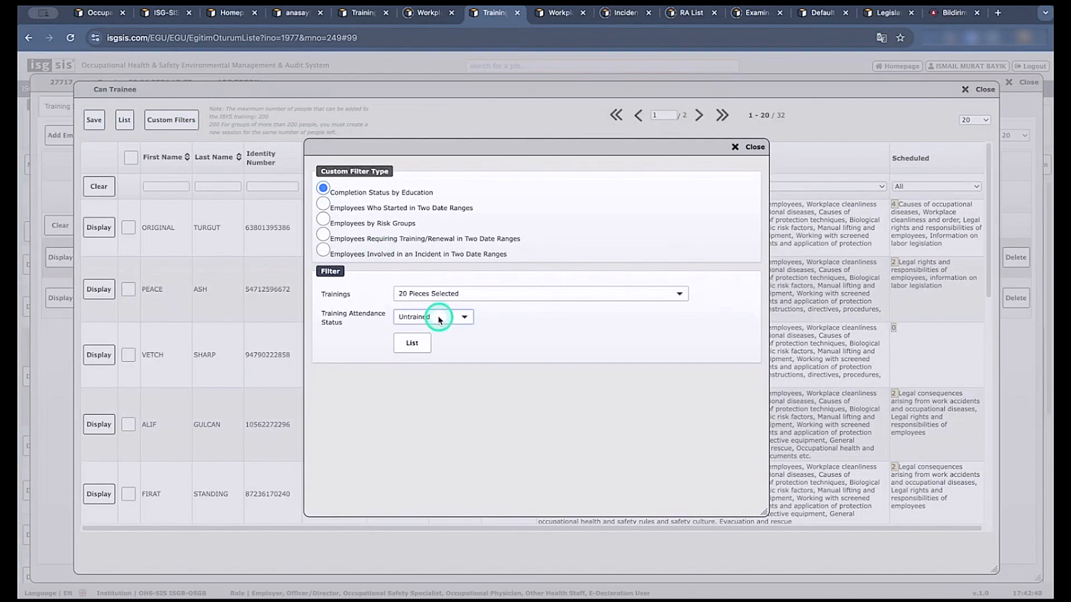
click(439, 317)
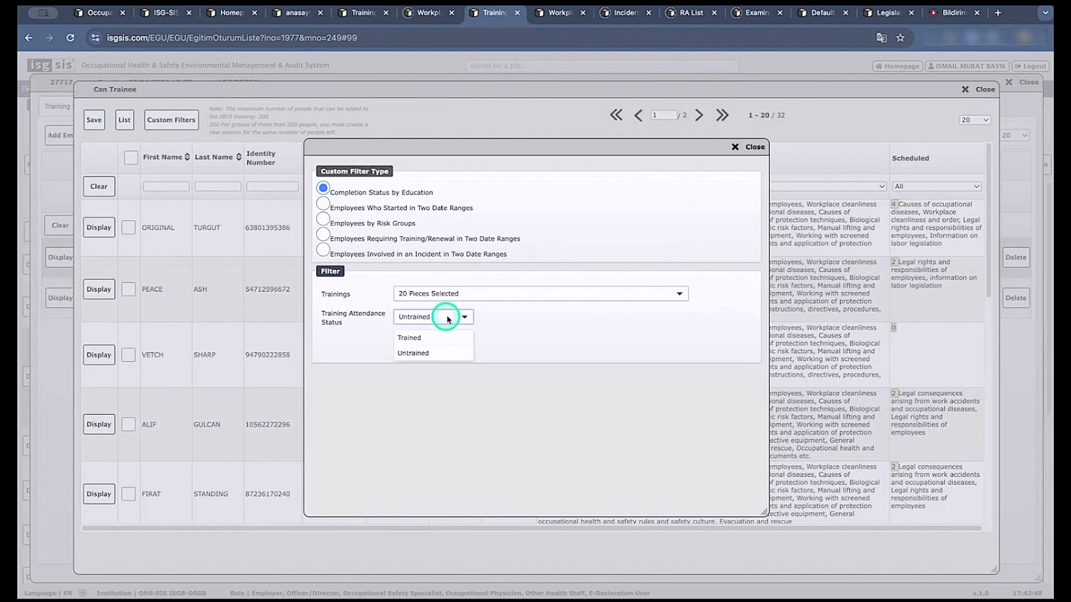
click(335, 203)
click(326, 204)
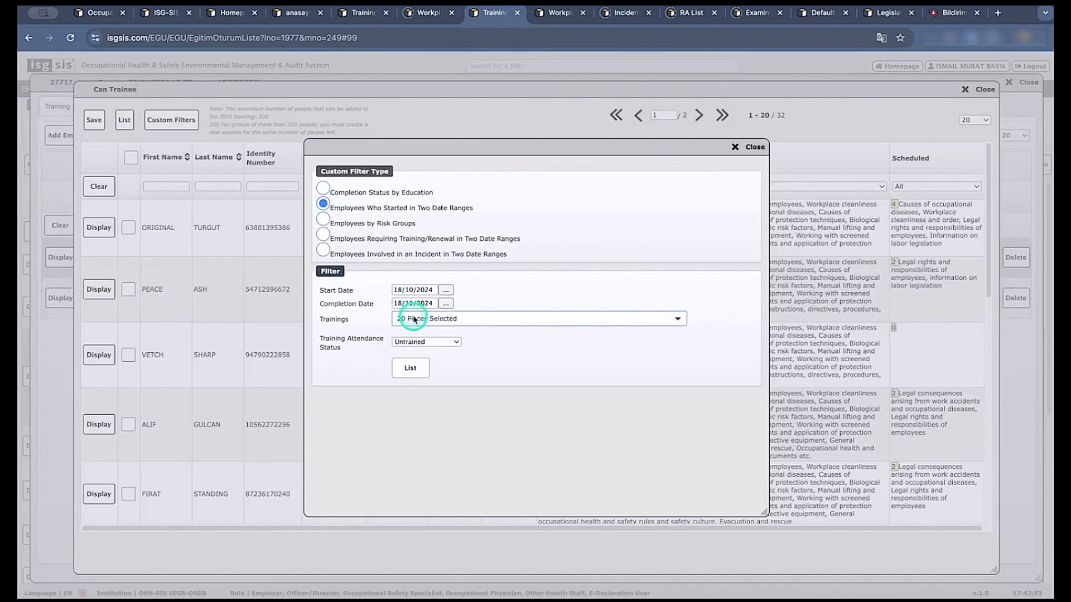
click(325, 221)
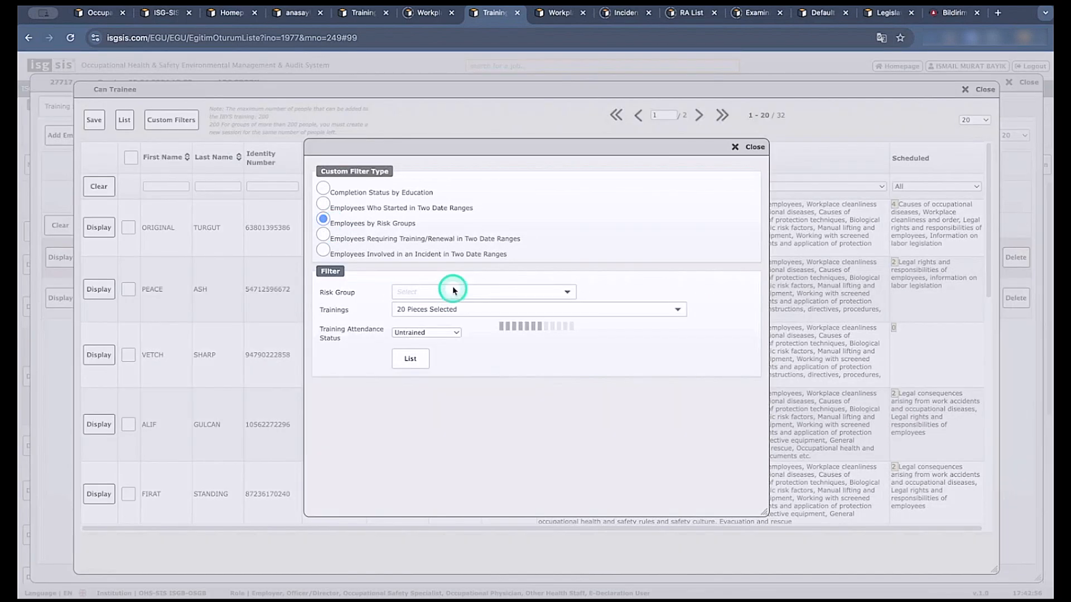
click(453, 290)
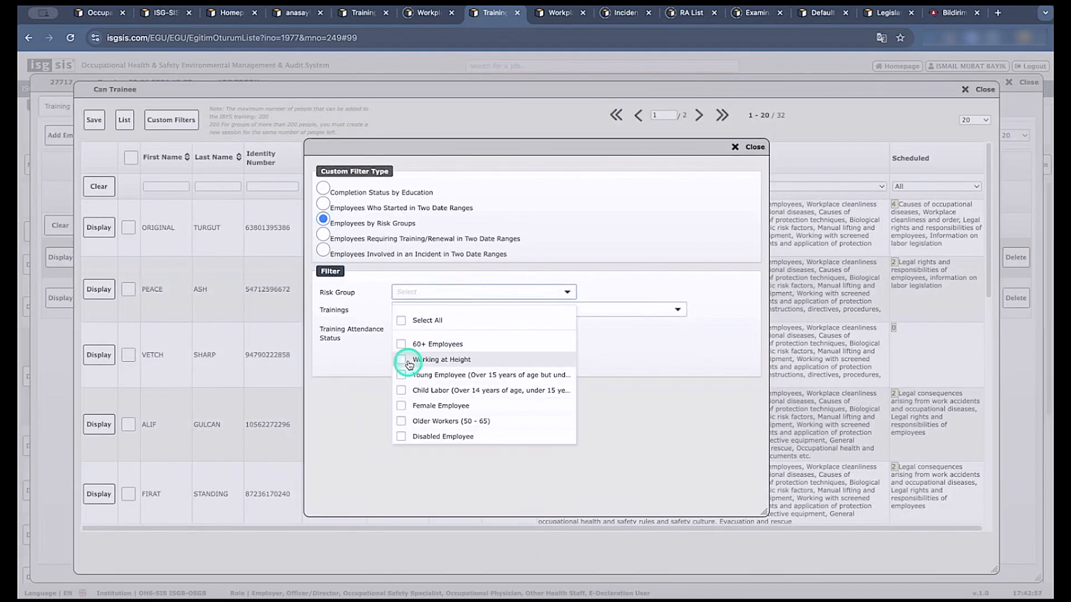
click(472, 229)
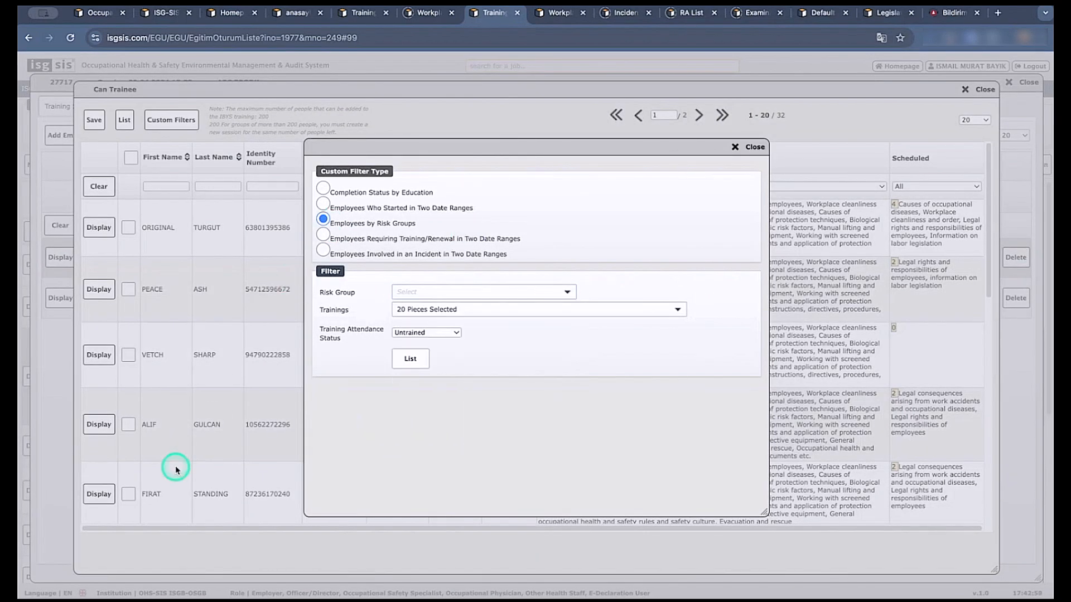
click(753, 147)
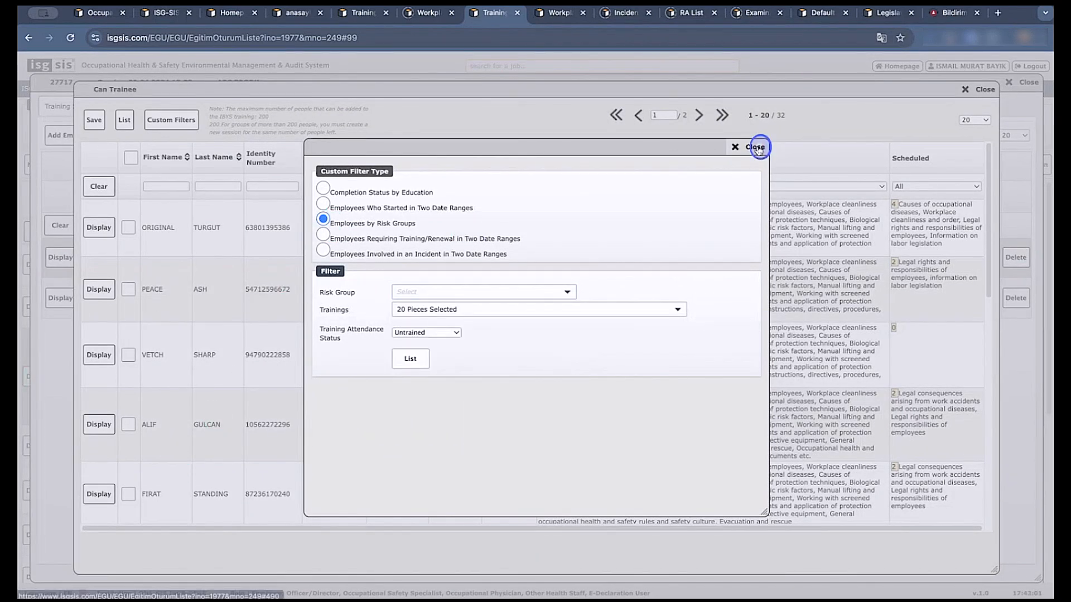
click(962, 93)
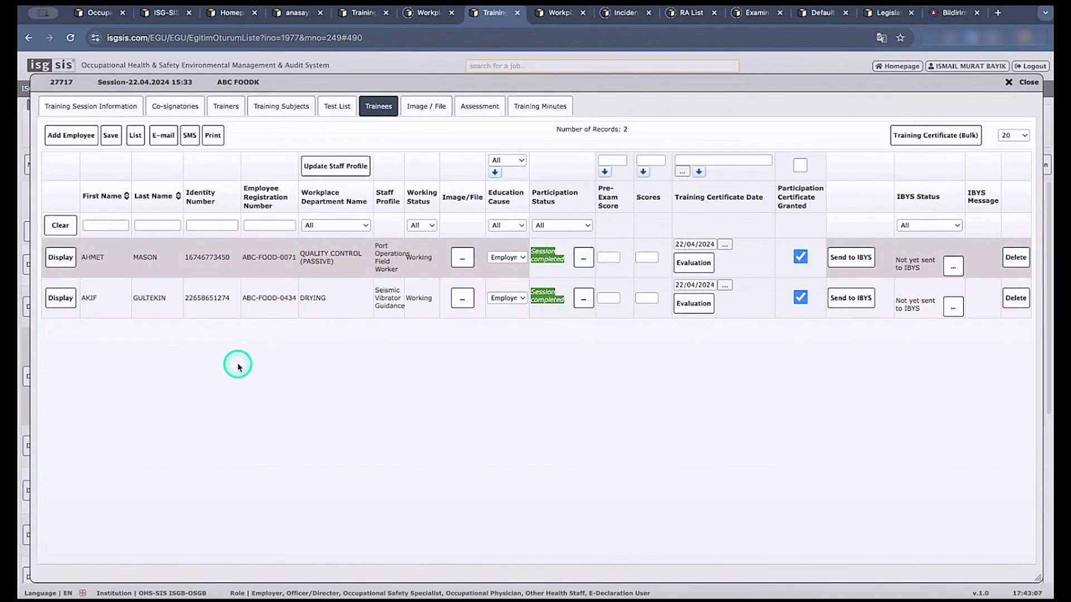
View the trainees' e-mail messages without sending them and close the training session record.
click(174, 137)
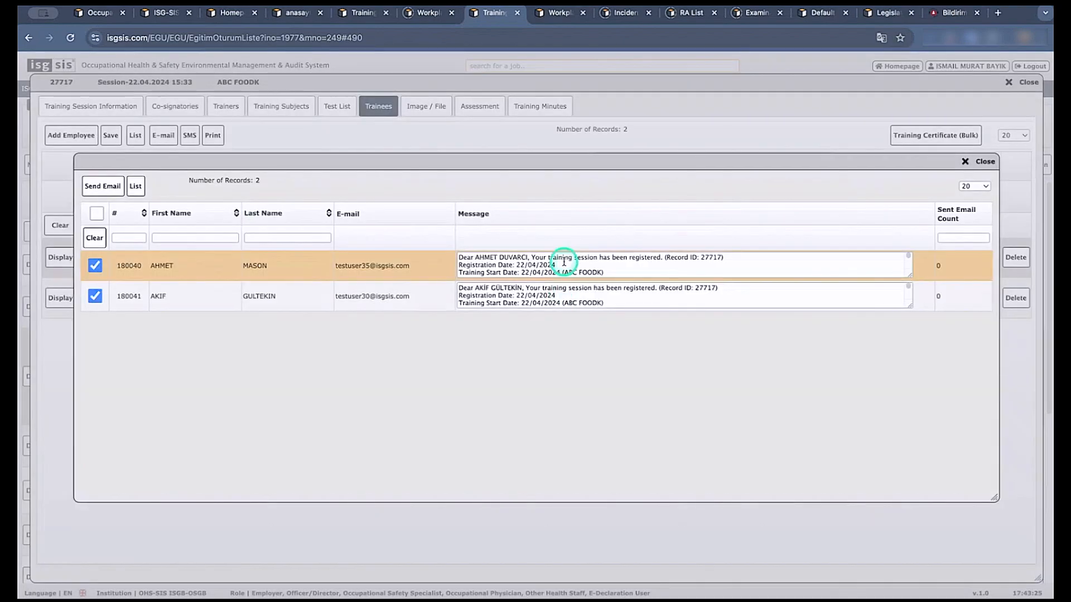
click(979, 163)
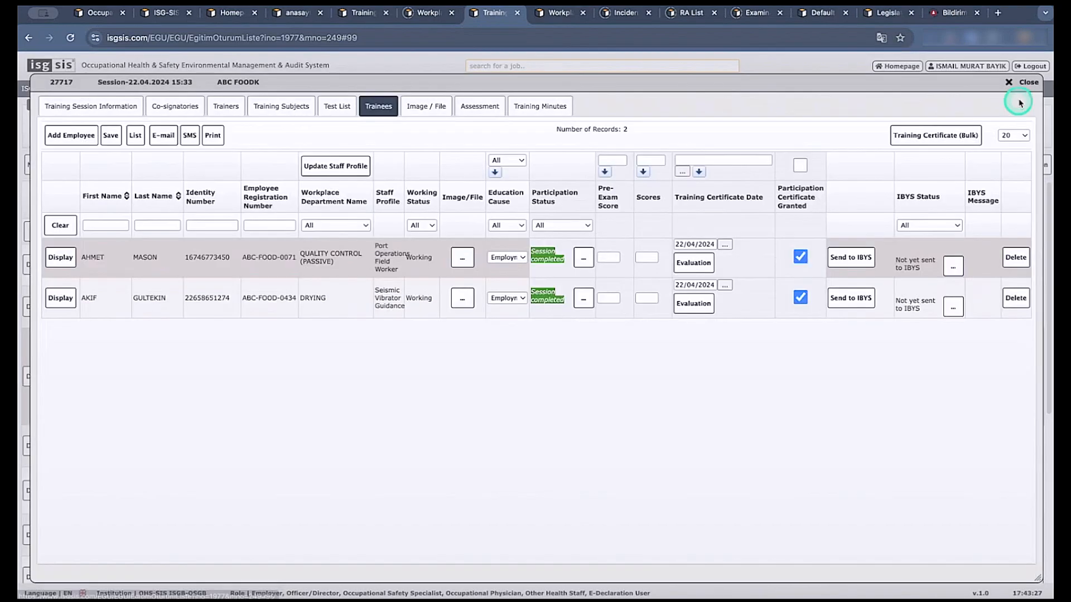
click(1024, 82)
mouse_move(68, 106)
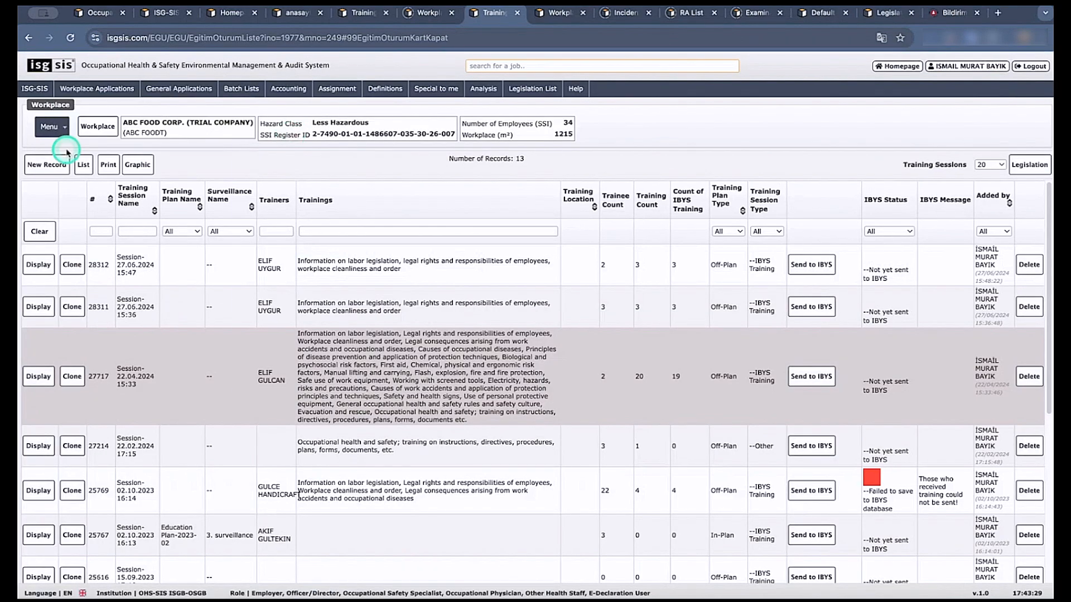
mouse_move(51, 127)
mouse_move(72, 208)
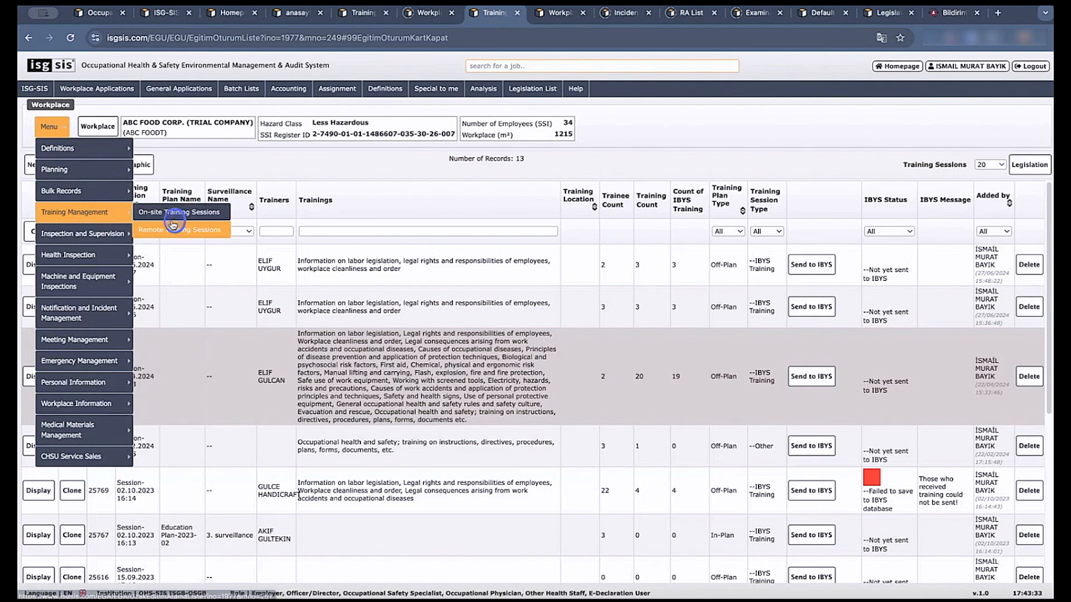
click(174, 229)
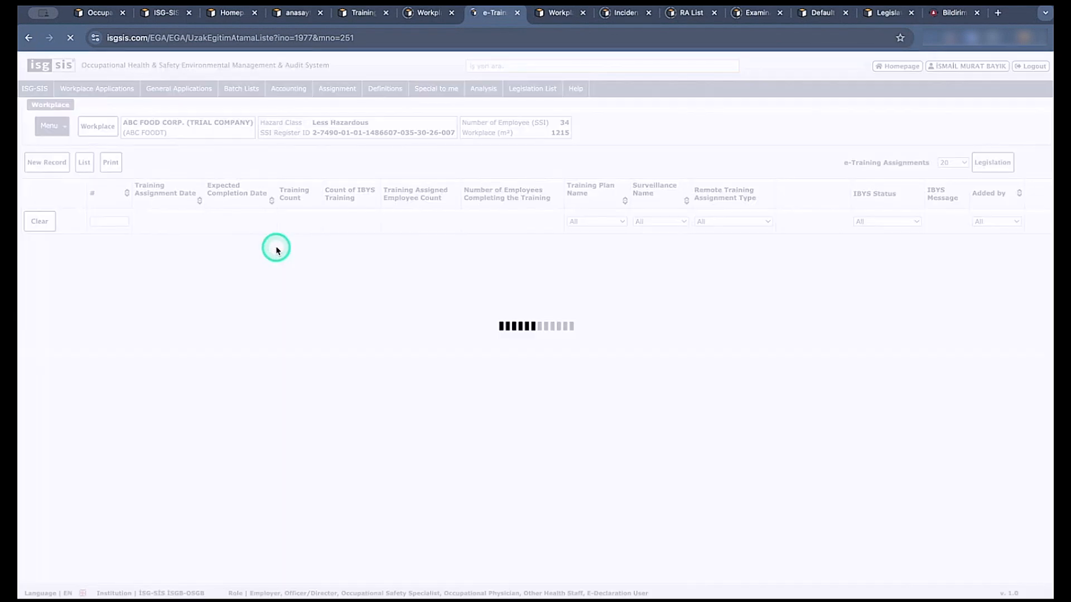
click(36, 287)
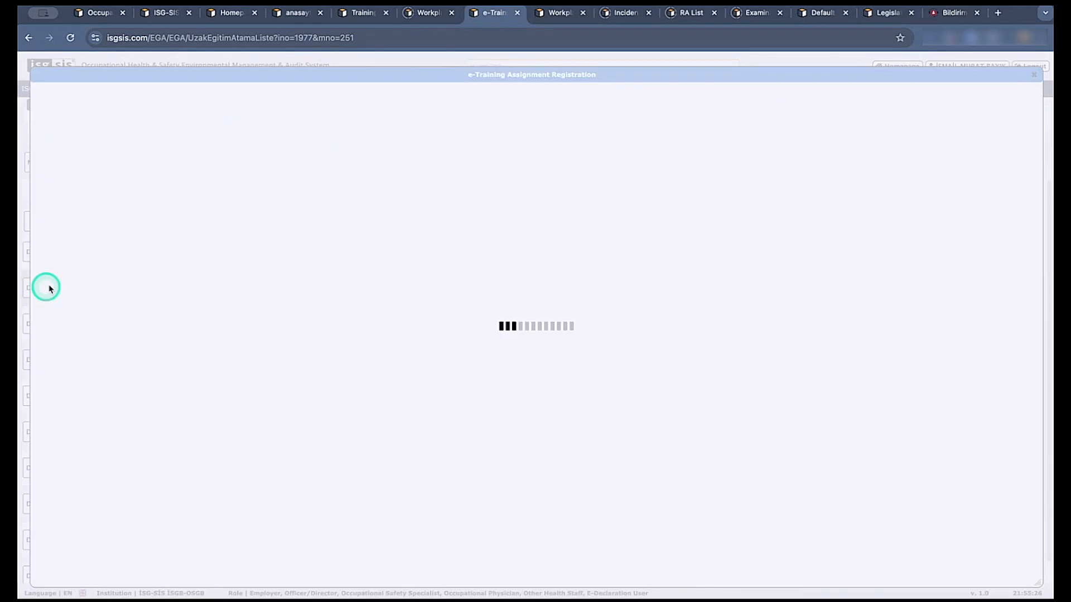
click(376, 100)
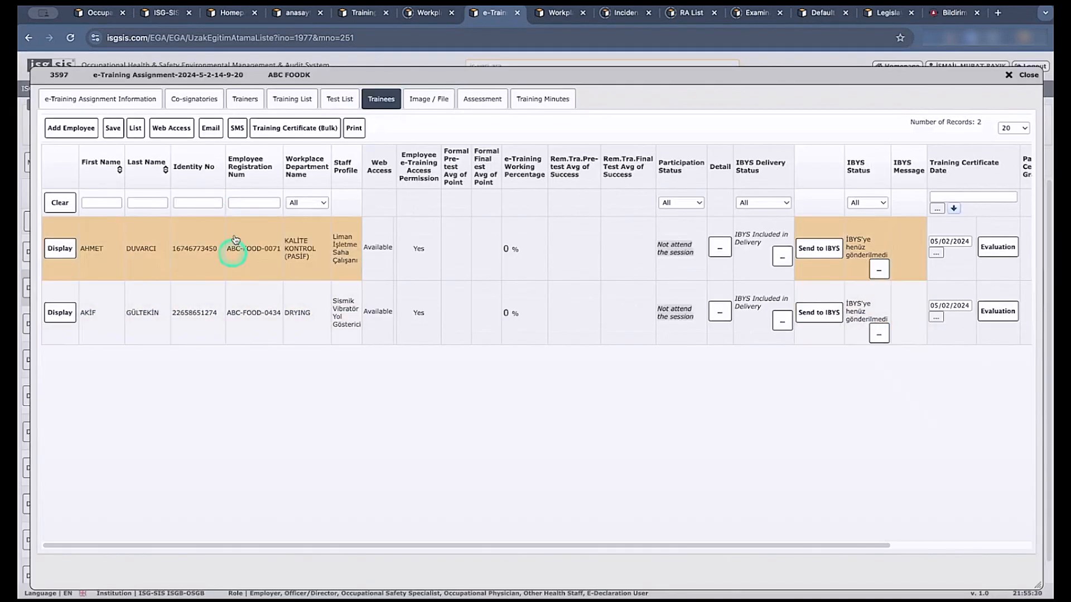
Review the trainees' web access accounts and assignment e-mails, enlarging the first message, and close without sending.
click(238, 129)
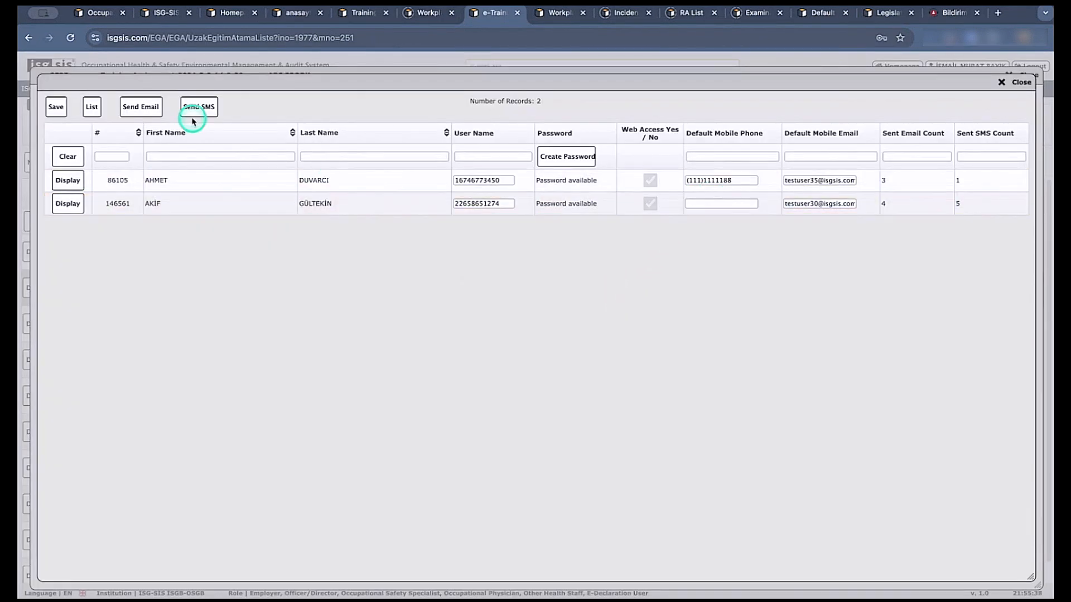
click(1010, 89)
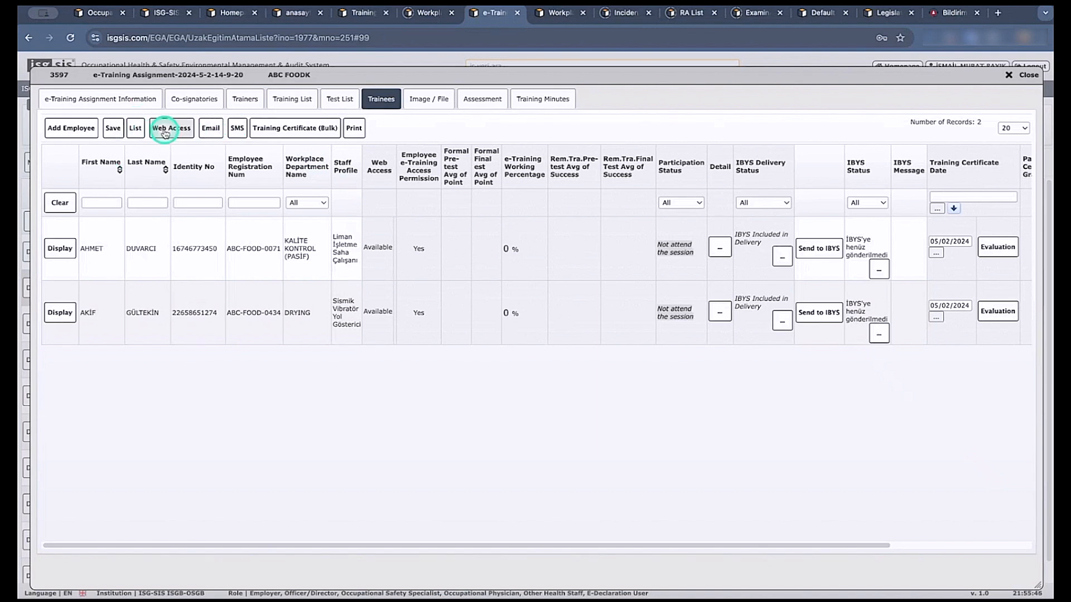
click(215, 128)
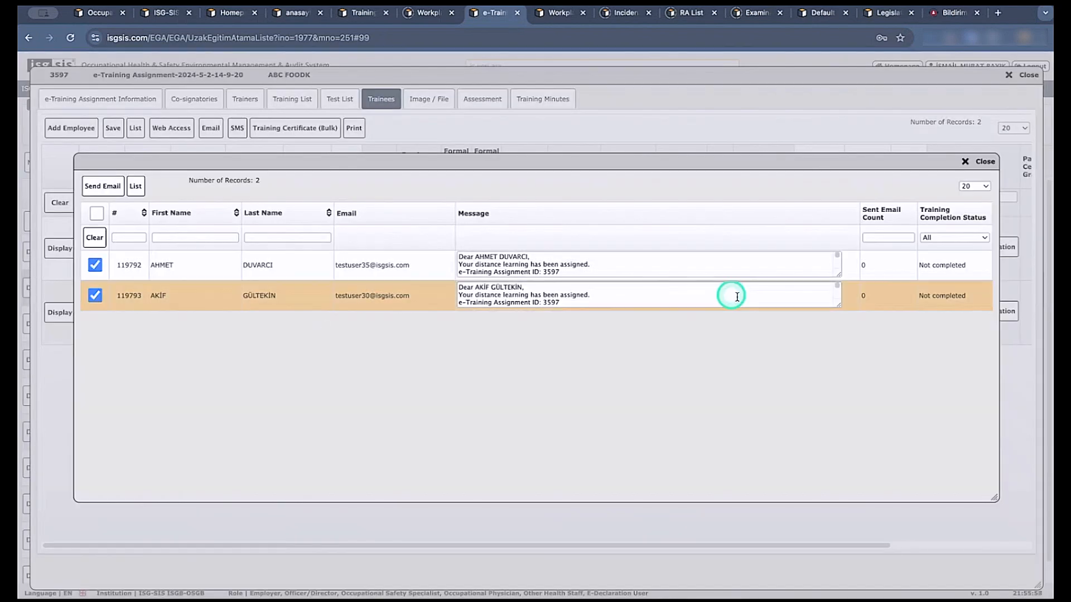
drag(836, 273, 863, 427)
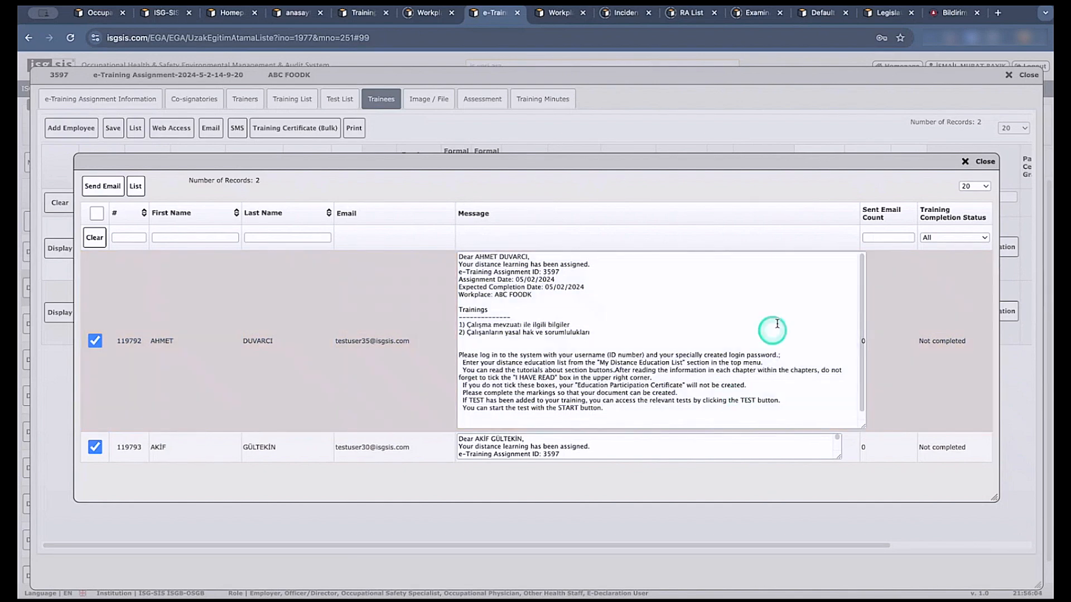
click(982, 162)
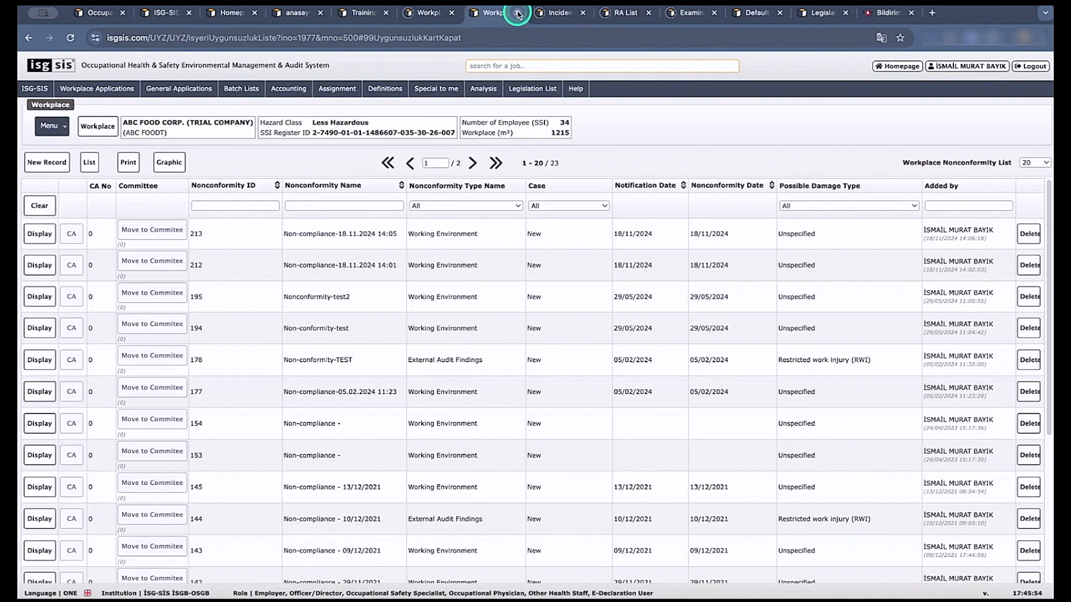
Look through Notification and Incident Management in the workplace menu and display the Nonconformities list.
click(50, 126)
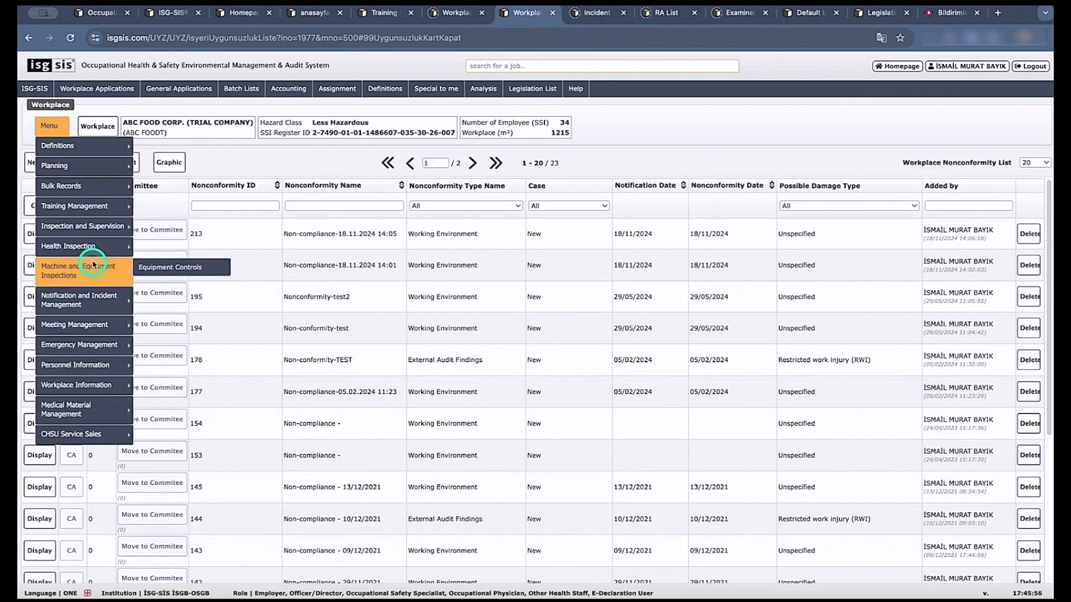
mouse_move(93, 251)
mouse_move(96, 272)
mouse_move(99, 300)
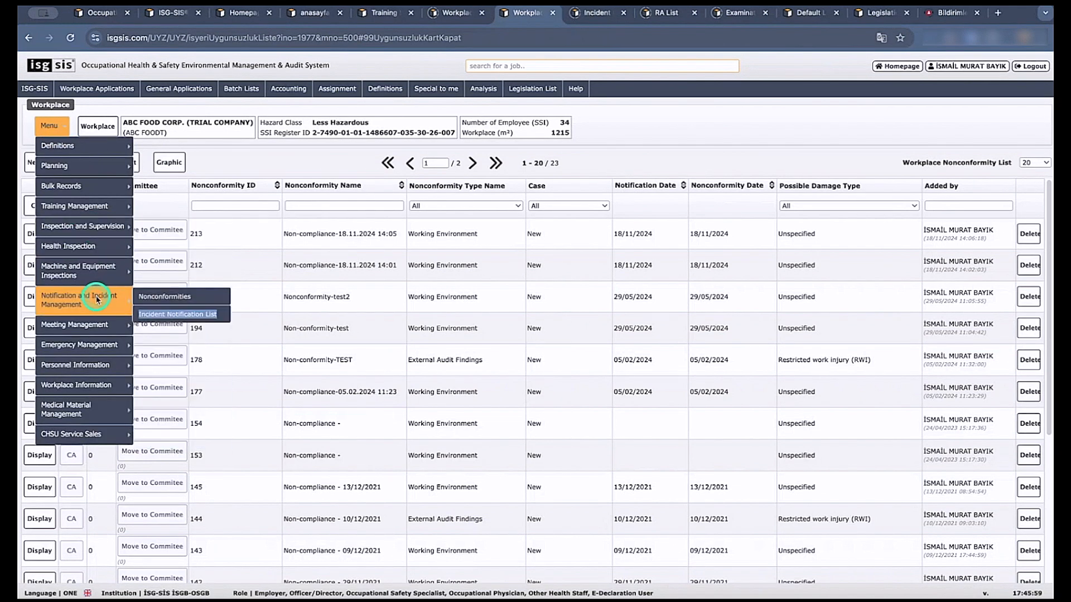
click(177, 316)
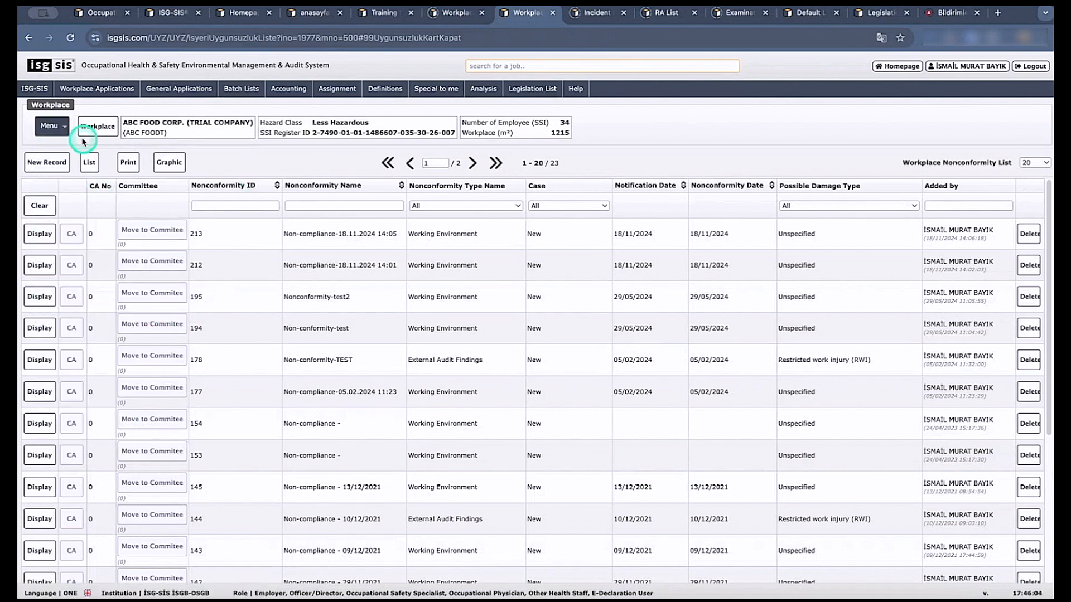
click(65, 133)
mouse_move(87, 300)
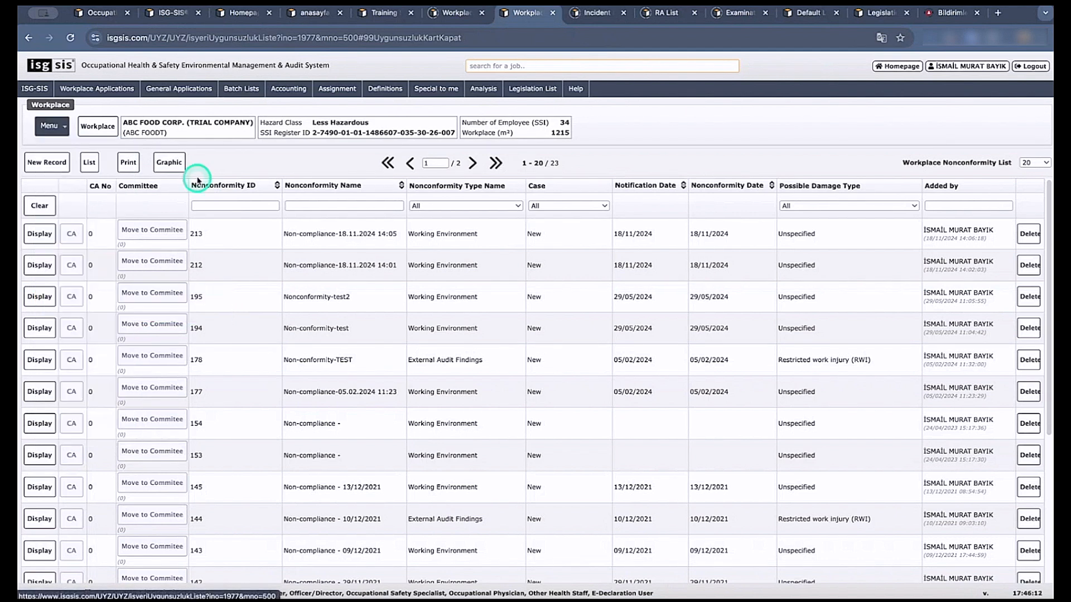
Display nonconformity 212, review the available nonconformity types without changing the selection, and close the record.
click(51, 263)
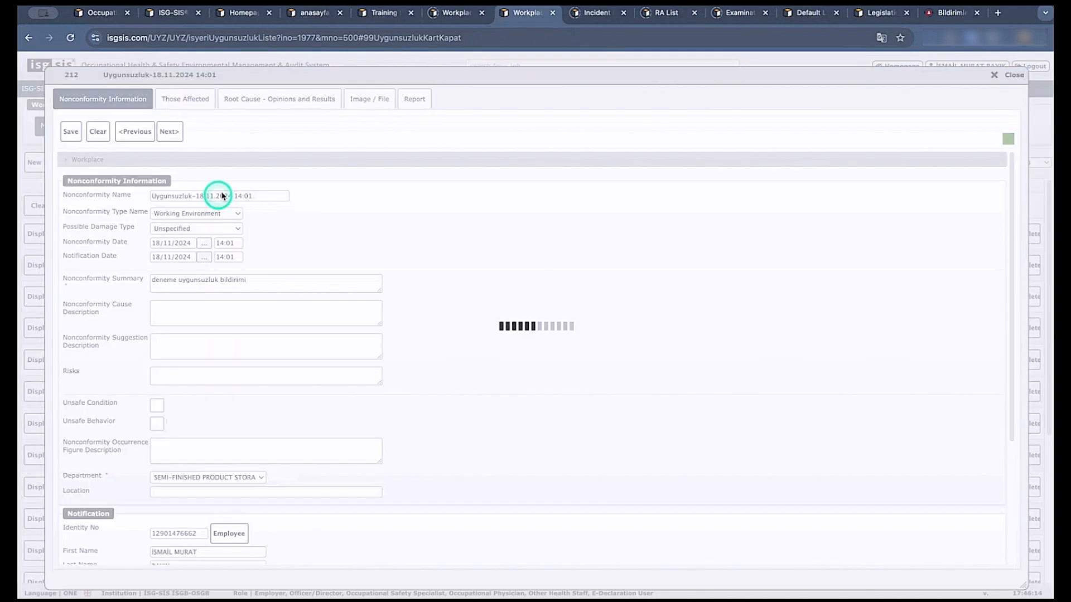
click(228, 213)
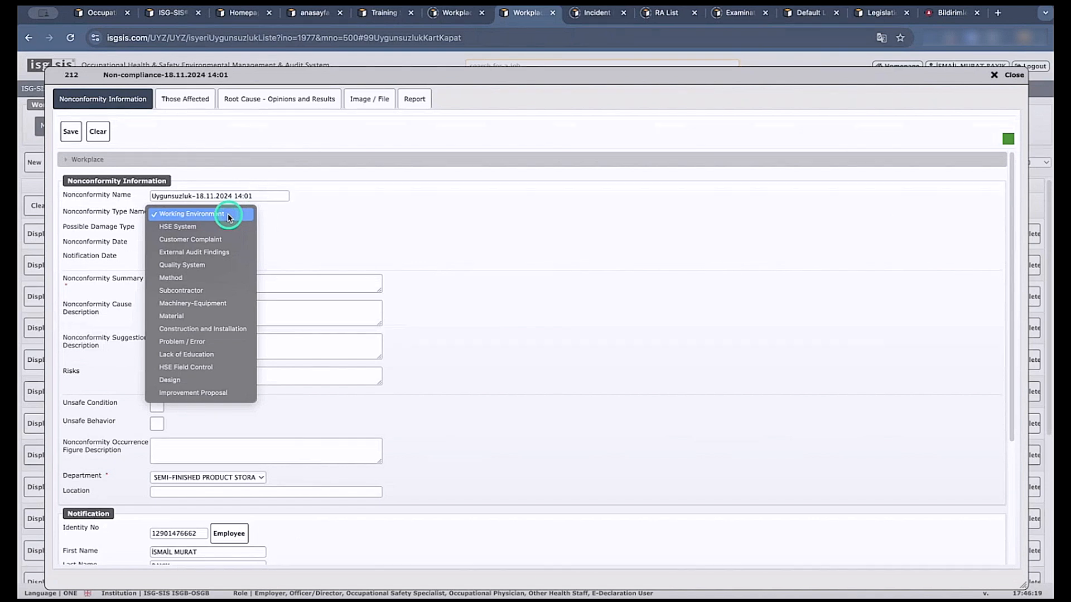
click(229, 215)
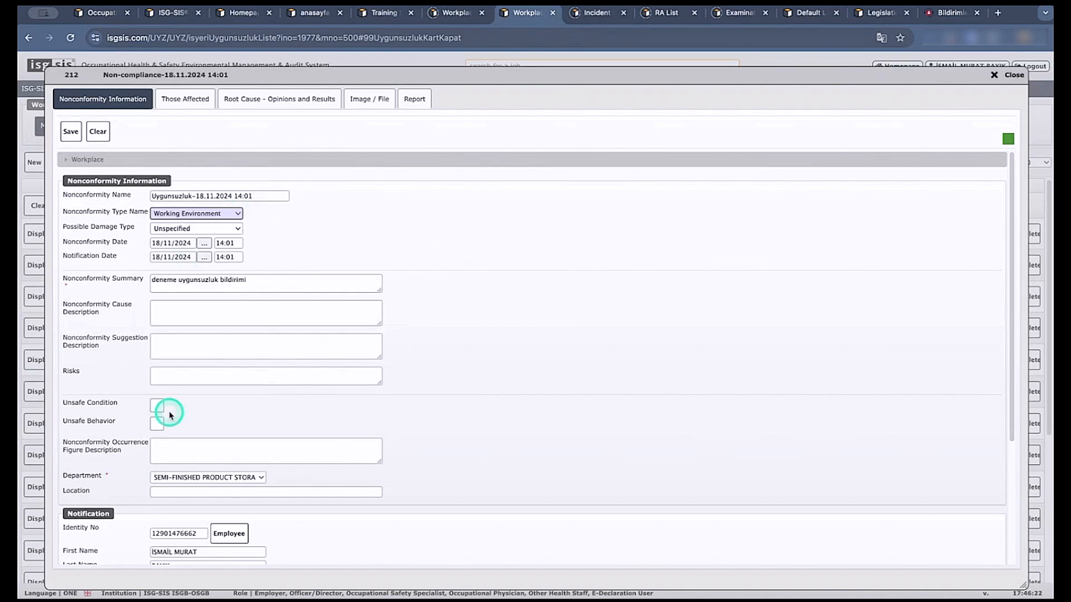
click(1013, 77)
Open the Incident Notification List and review the incident type, damage type and department choices of Debris incident 2734.
click(65, 125)
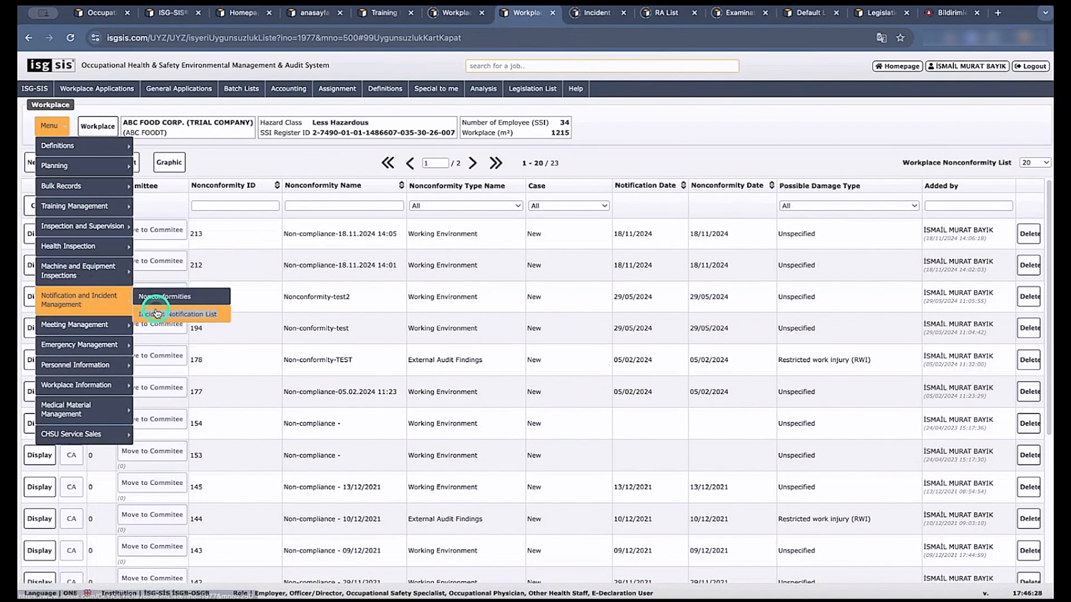
click(157, 314)
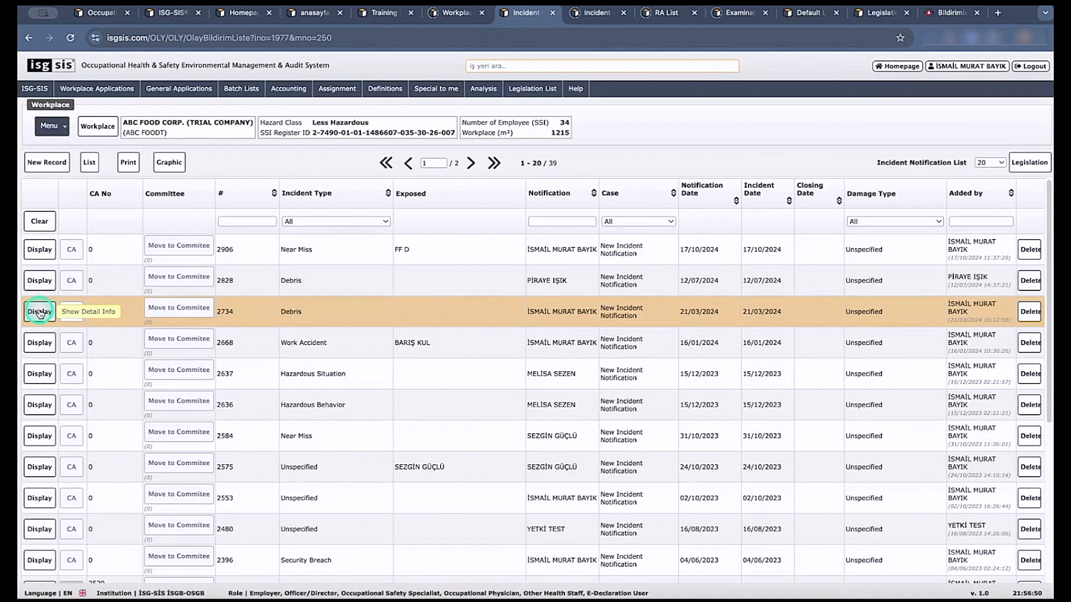
click(41, 310)
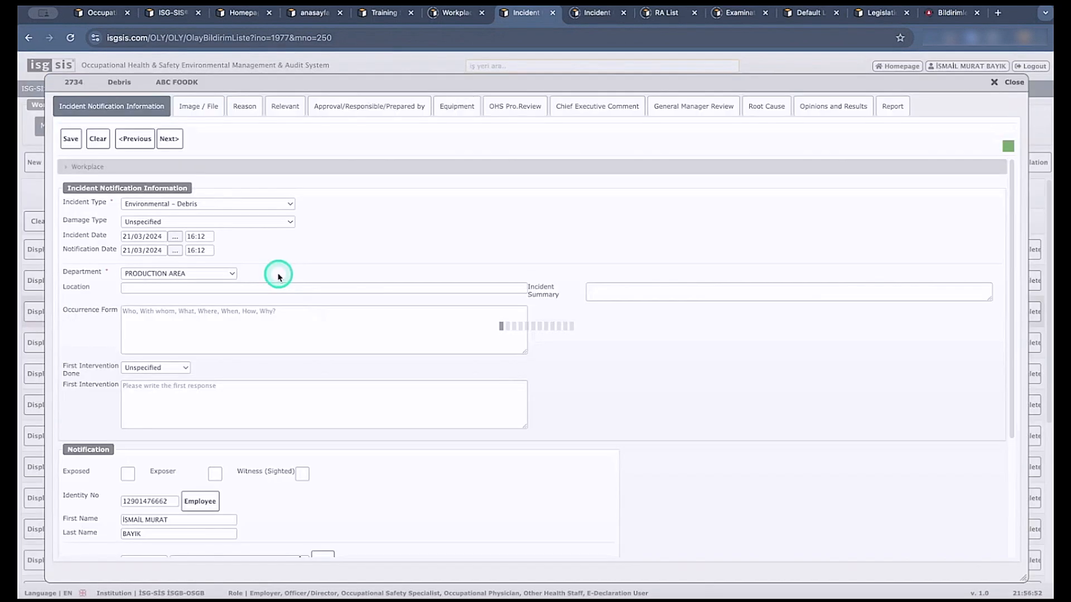
click(171, 204)
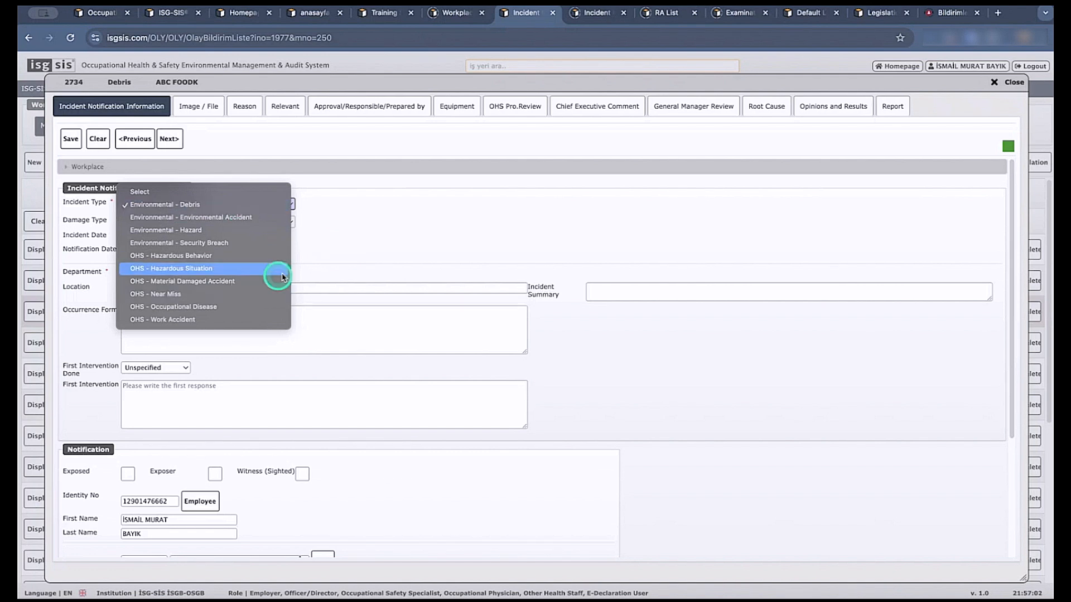
click(333, 253)
click(228, 222)
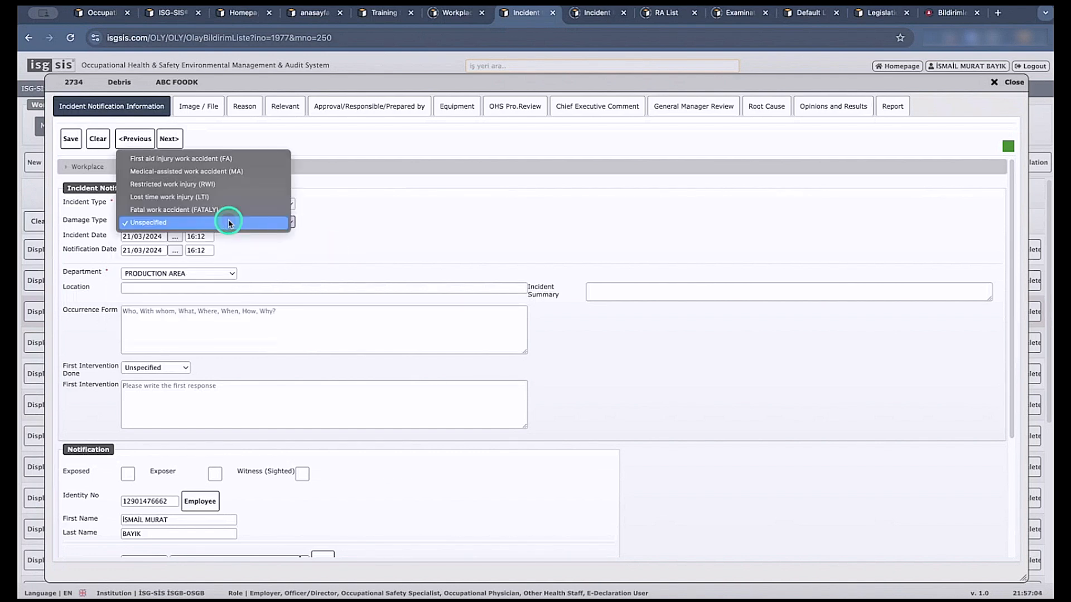
click(394, 263)
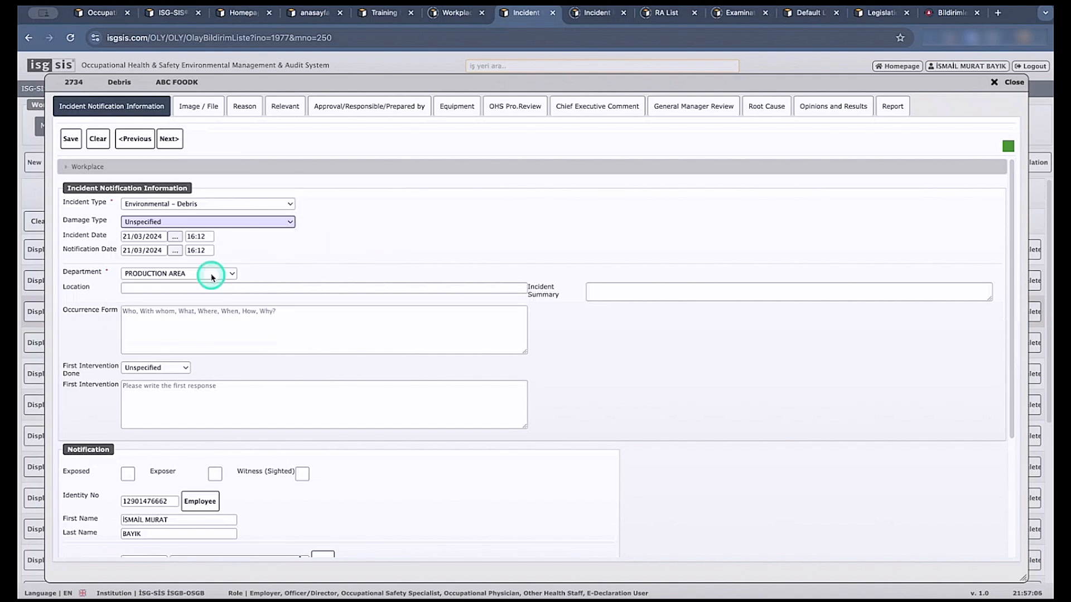
click(212, 275)
click(411, 263)
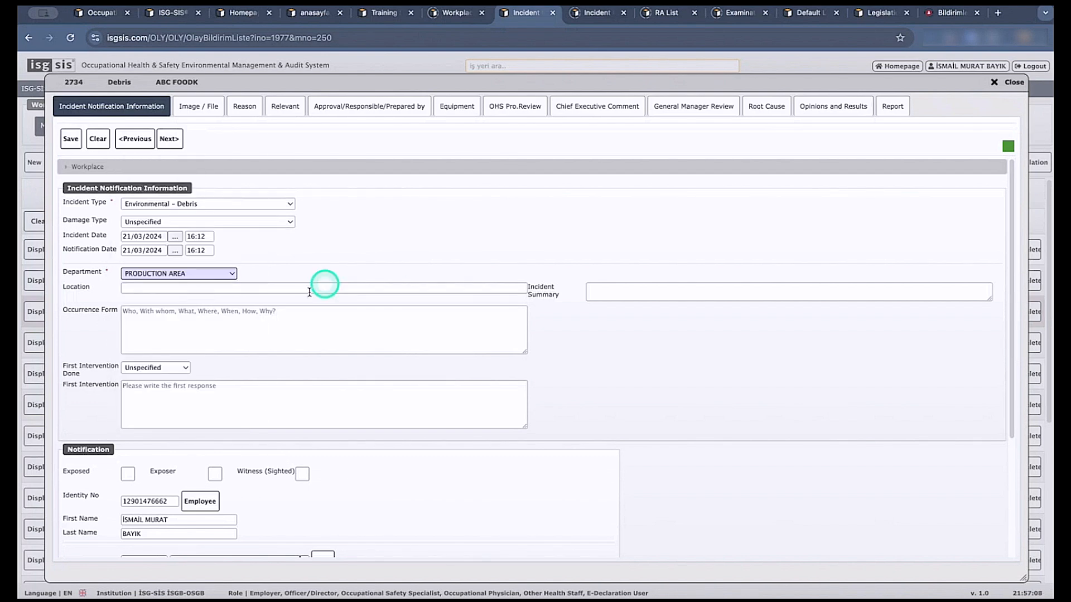
Mark the notifier of the incident as Exposed and Exposer, and clear both markings again.
scroll(277, 346, down, 2)
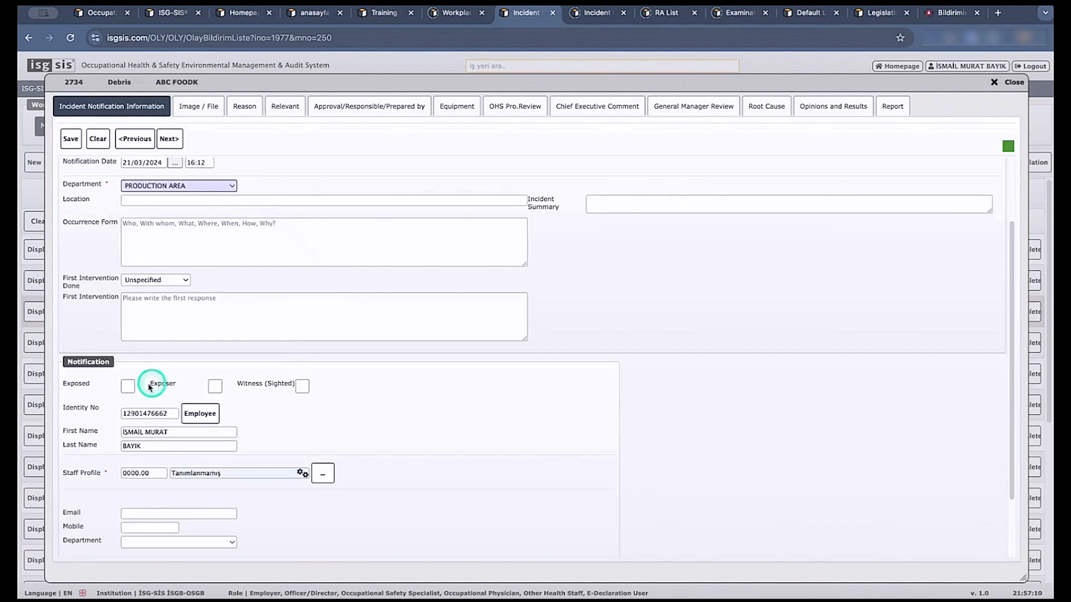
click(128, 386)
click(215, 386)
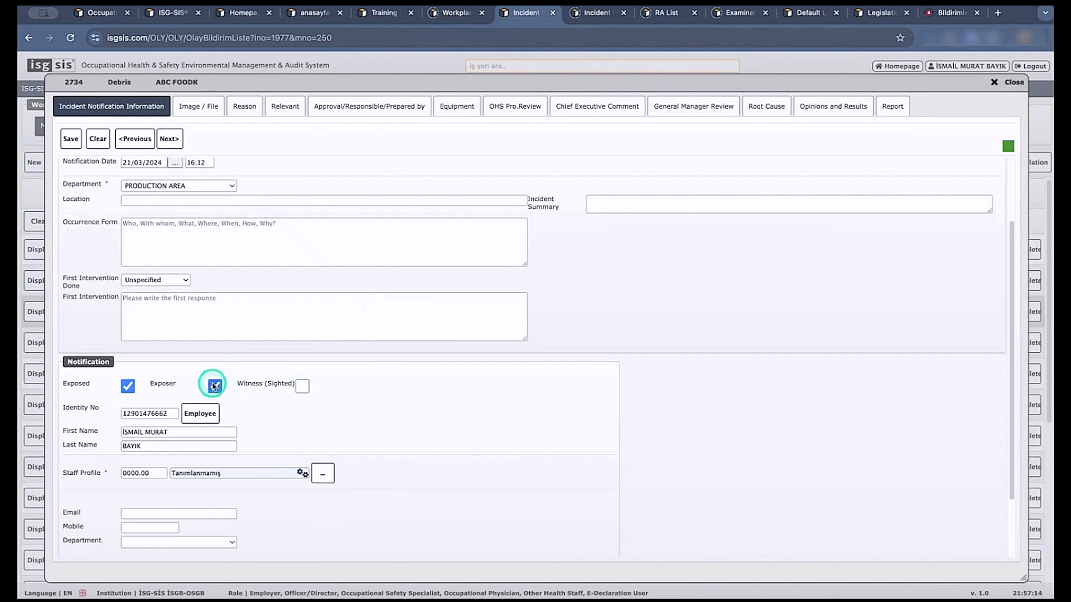
click(215, 386)
click(128, 385)
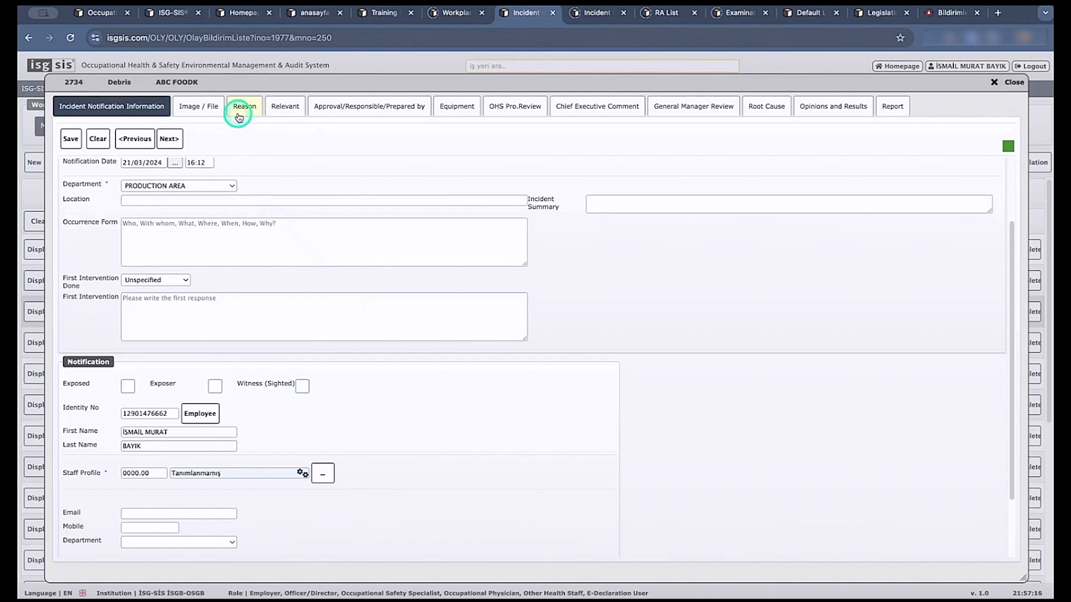
View the incident's images and mark Lack of experience for work required and Congested or restricted areas as its reasons.
click(214, 105)
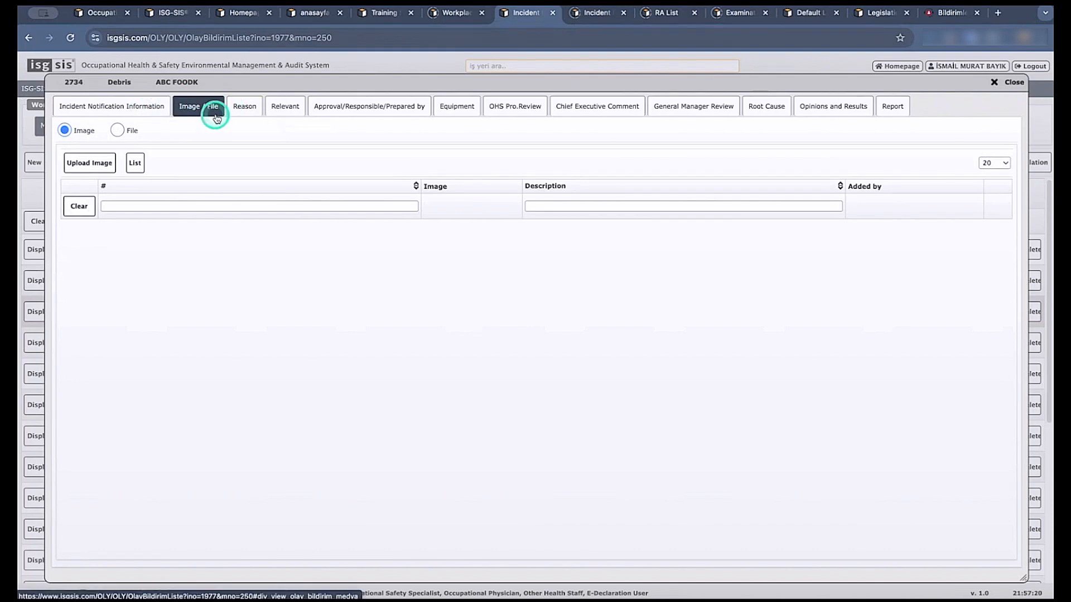
click(246, 108)
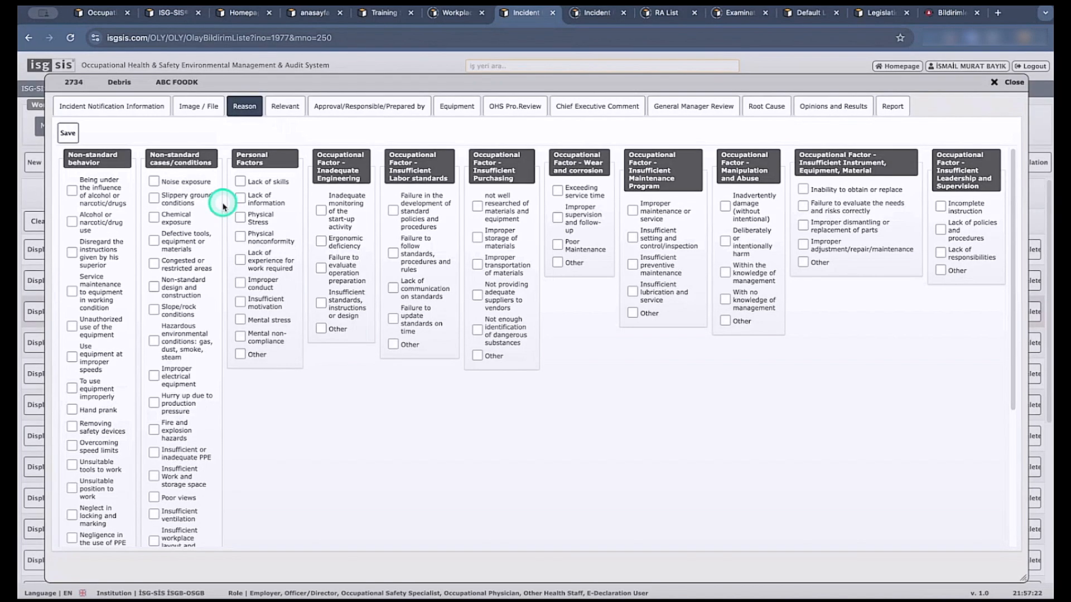
click(240, 260)
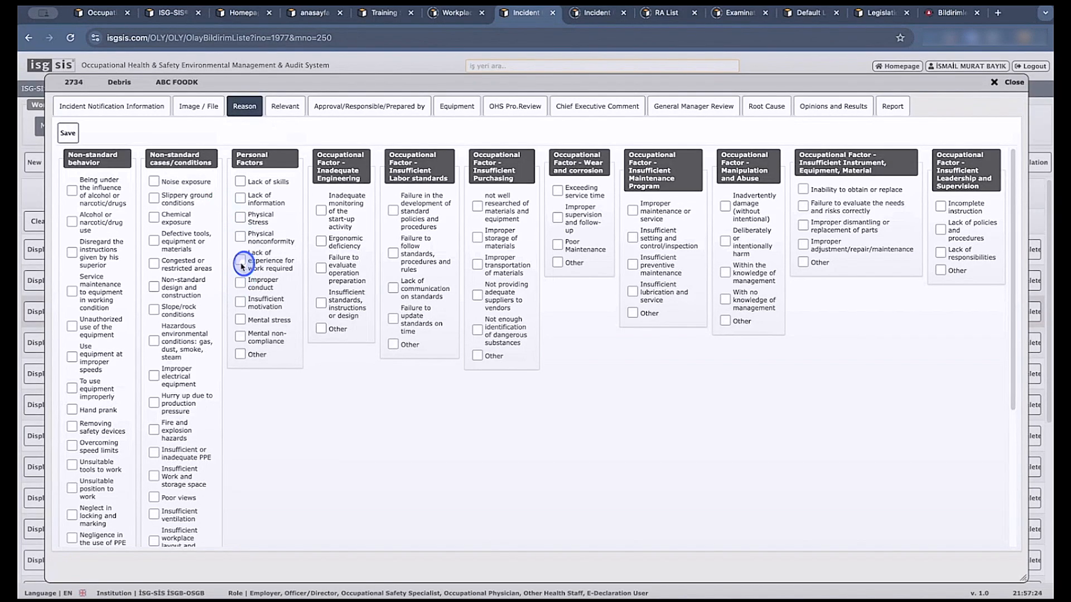
click(153, 265)
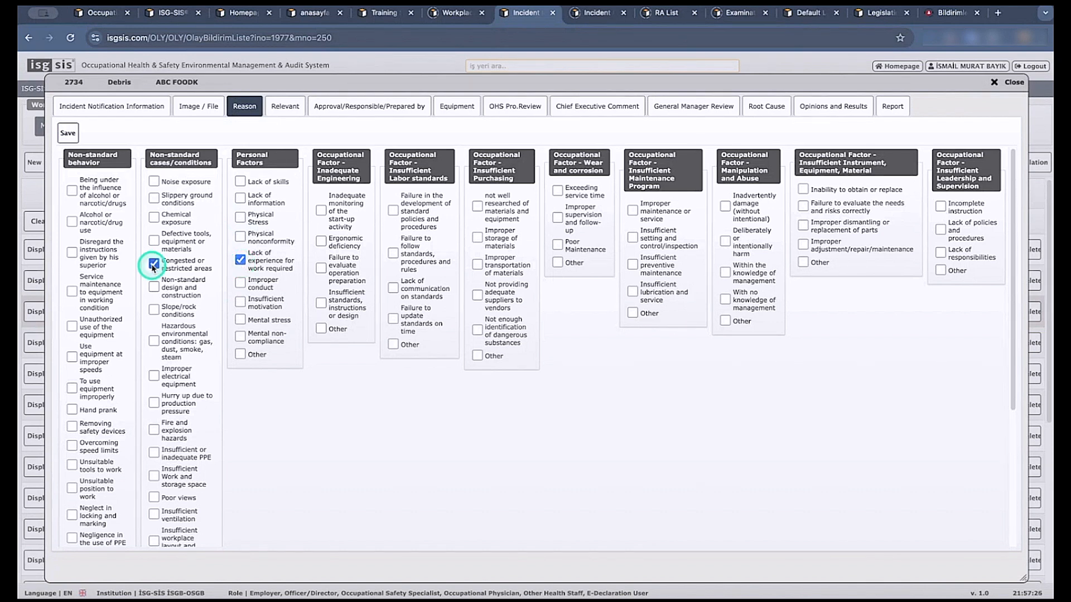
View the incident's relevant persons and the blank related-person form, closing the form without saving a record.
click(283, 107)
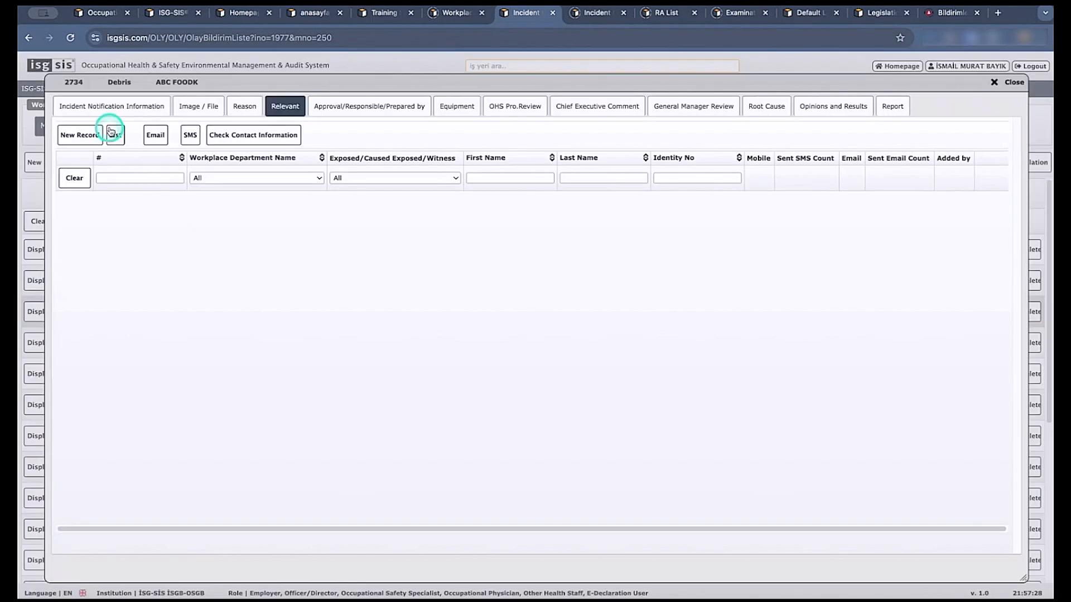
click(85, 135)
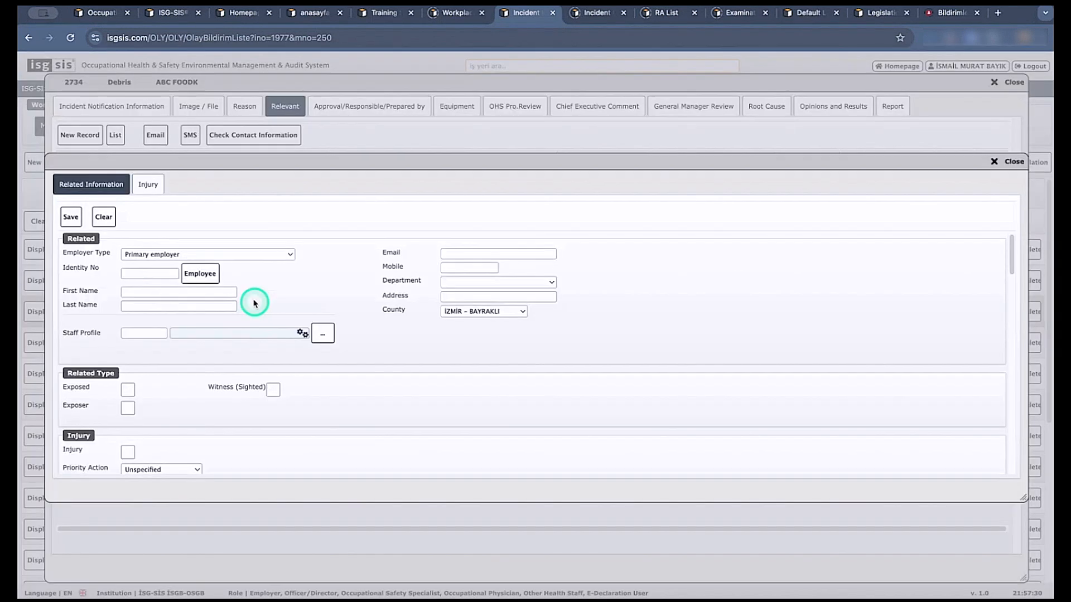
click(1007, 161)
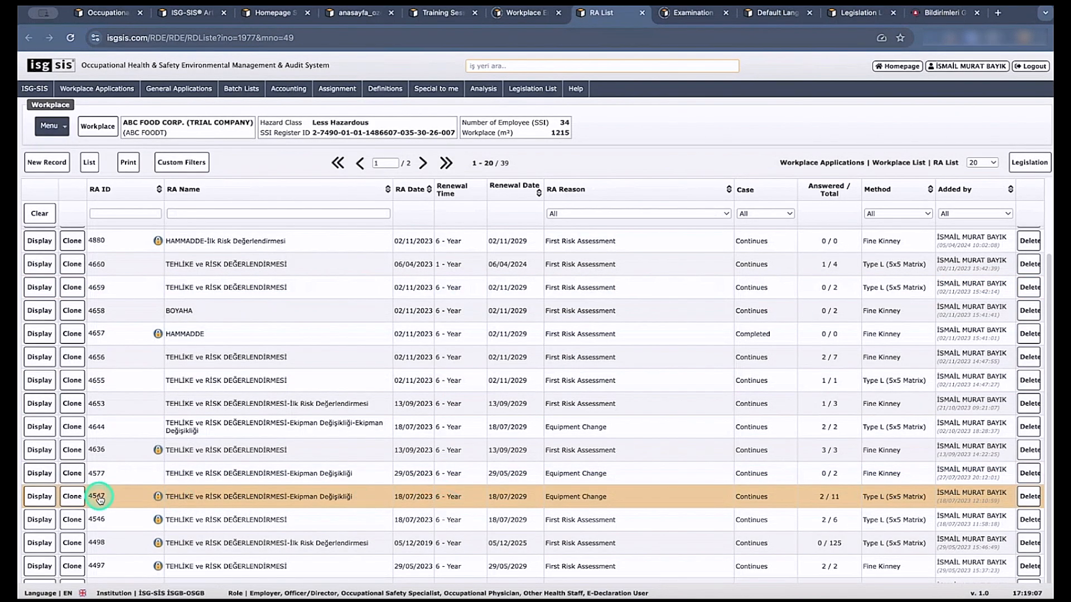
Display risk assessment 4547 from the RA List and review the available assessment methods without changing the method.
click(47, 494)
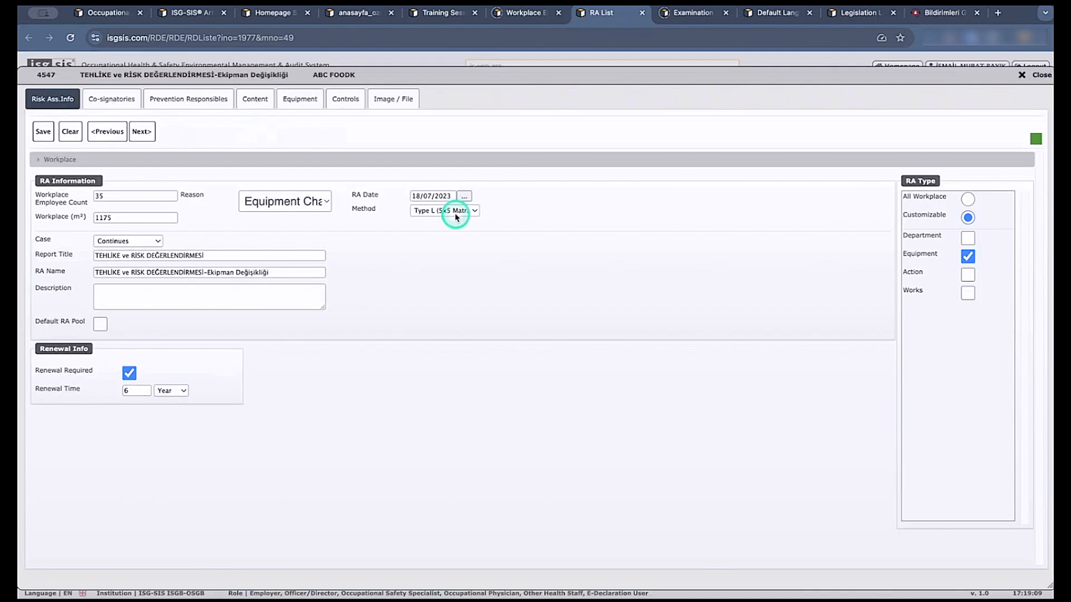
click(470, 211)
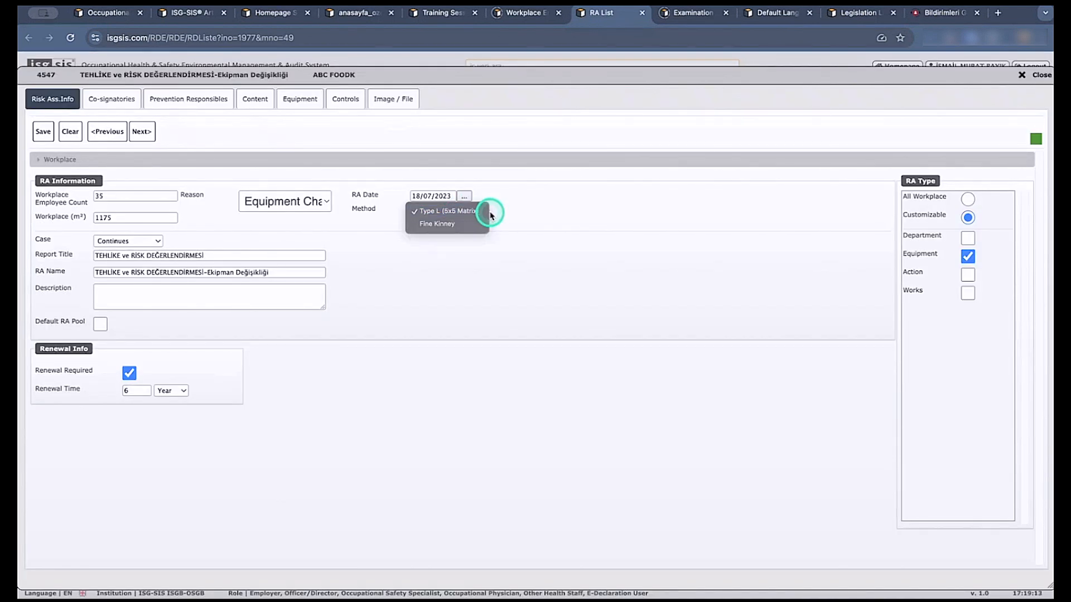
click(640, 240)
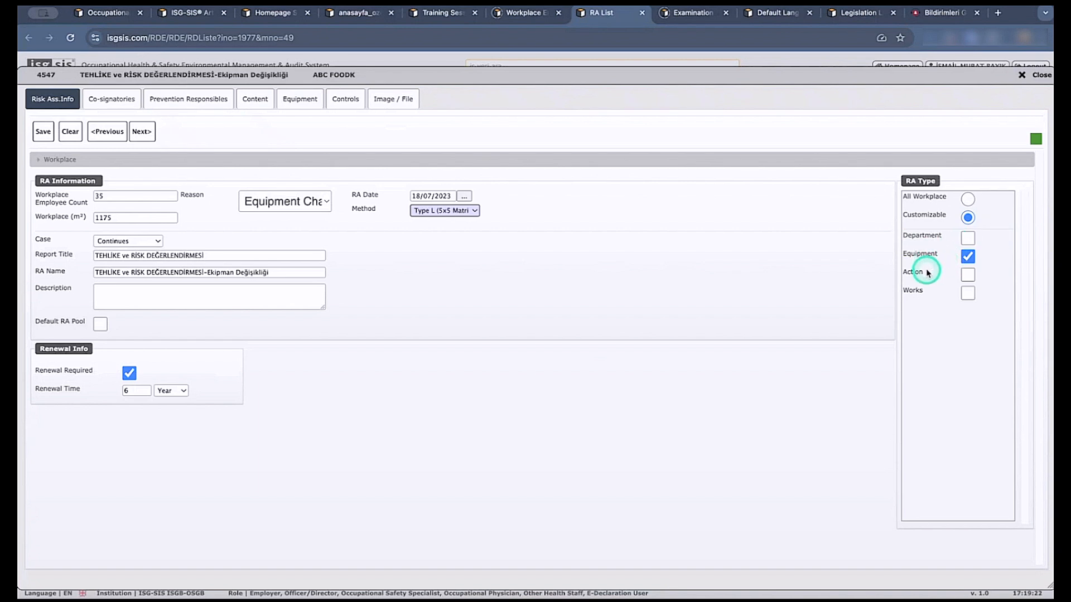
In the risk assessment's controls, review the searchable control list and the blank Add Control form, closing both without adding anything.
click(334, 105)
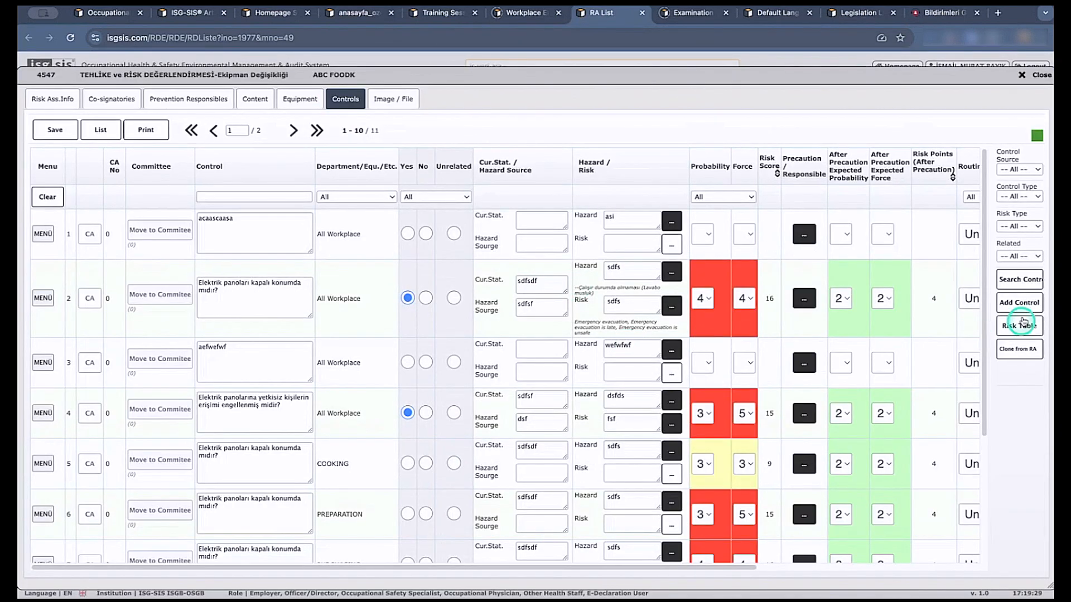
click(1023, 279)
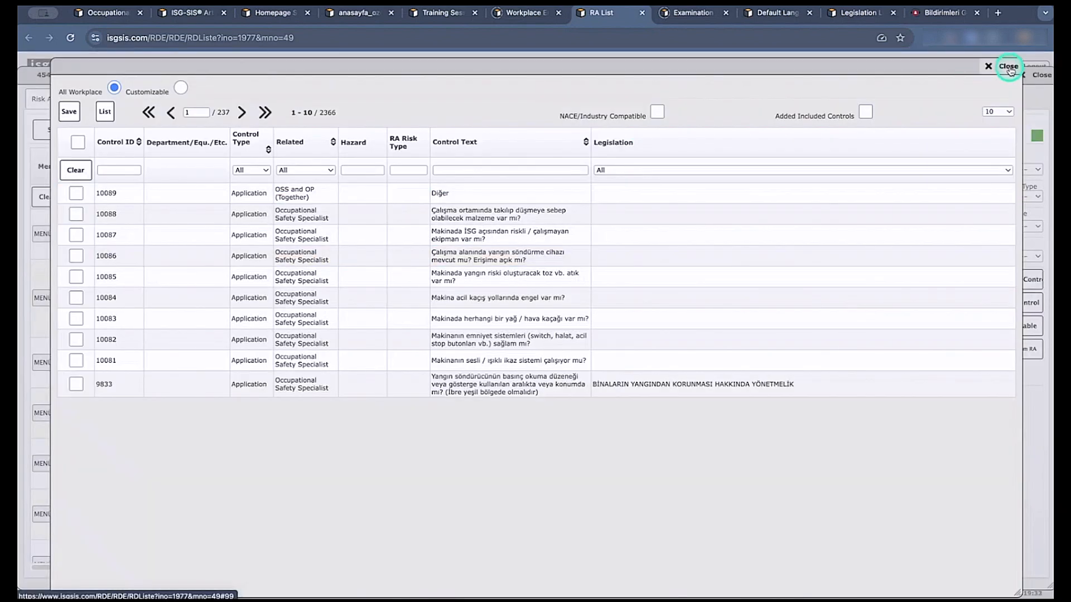
click(1008, 67)
click(1009, 307)
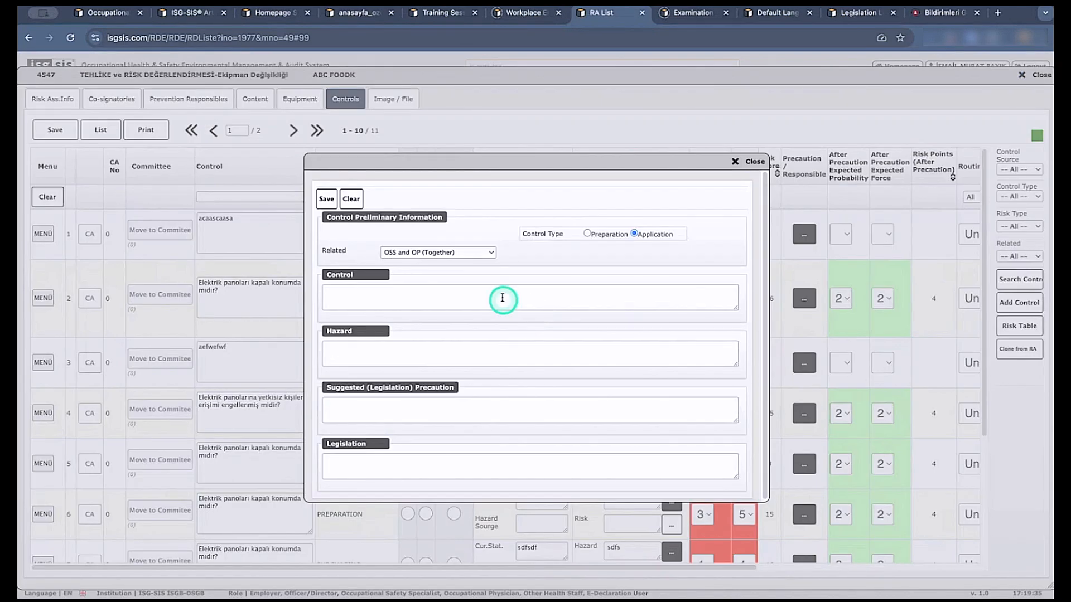
click(501, 296)
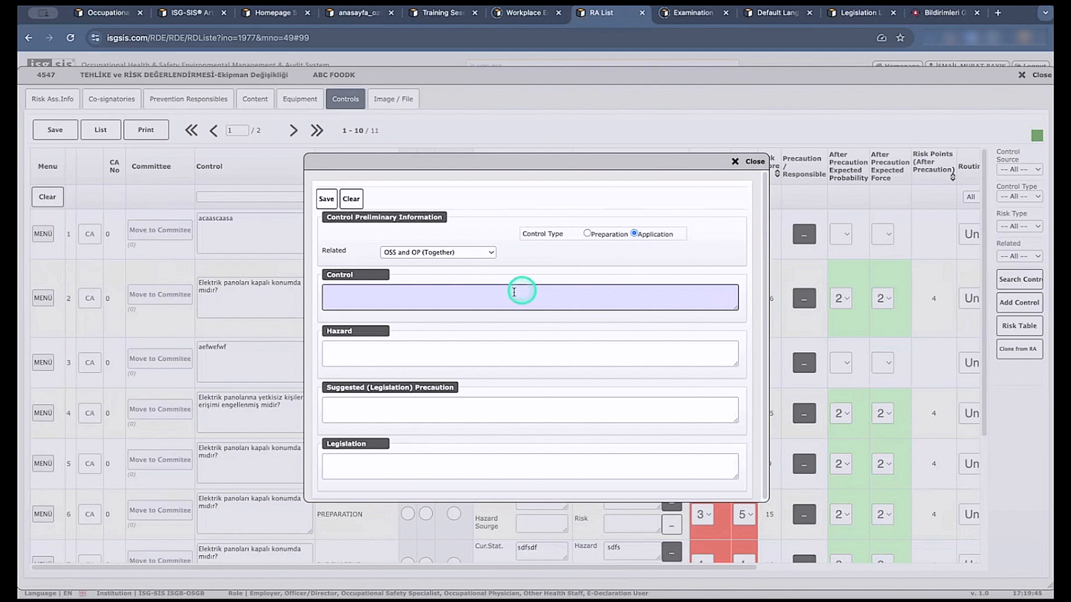
click(751, 162)
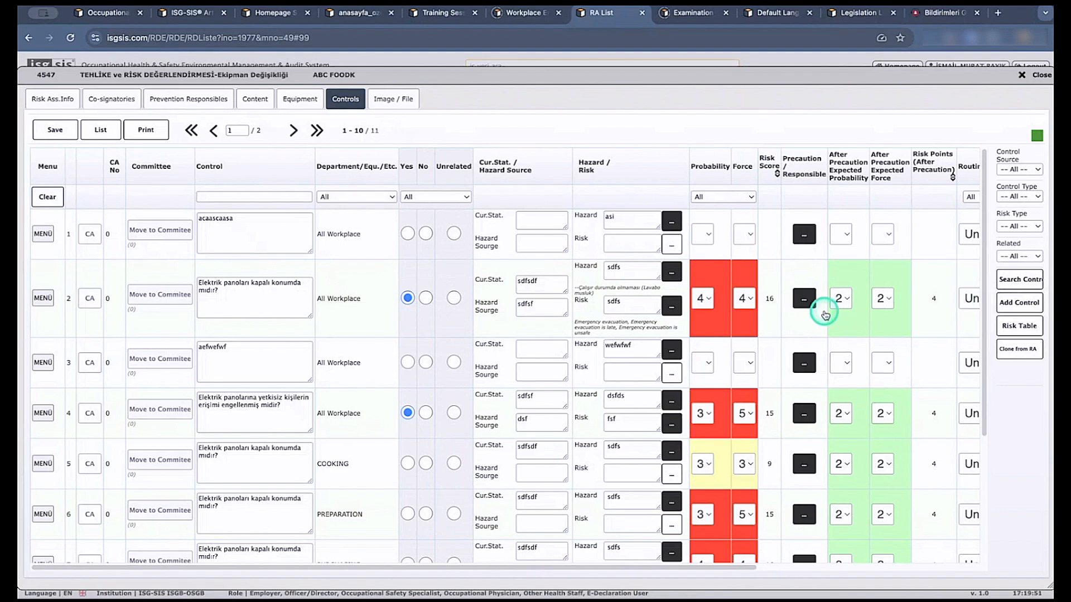
View the Risk Table and the remaining control columns, and display the RA Answer List Report v1 for the risk assessment.
click(1020, 325)
click(679, 69)
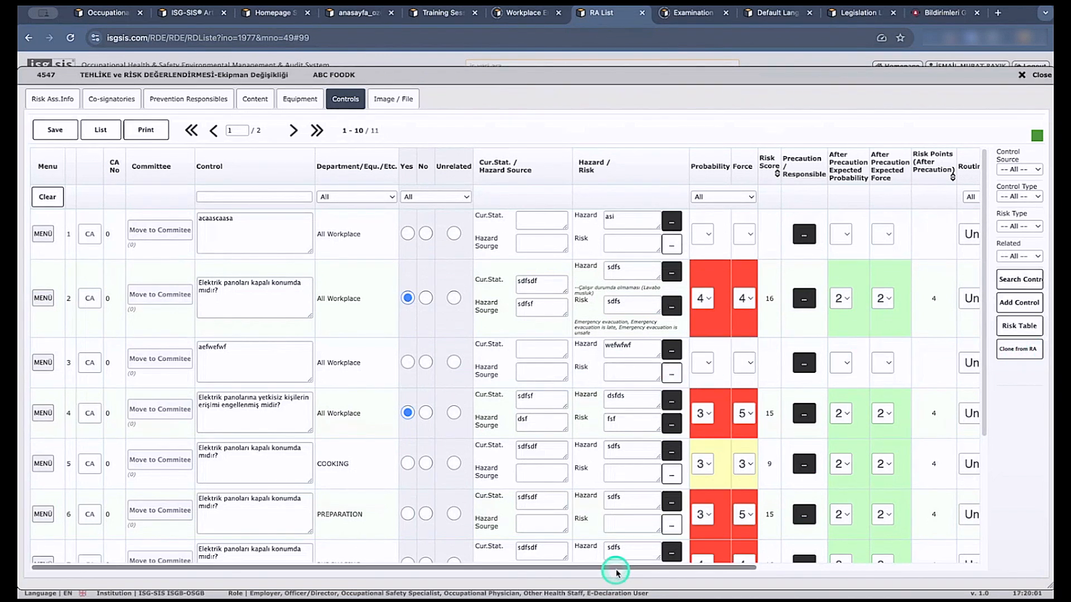
drag(616, 567, 829, 575)
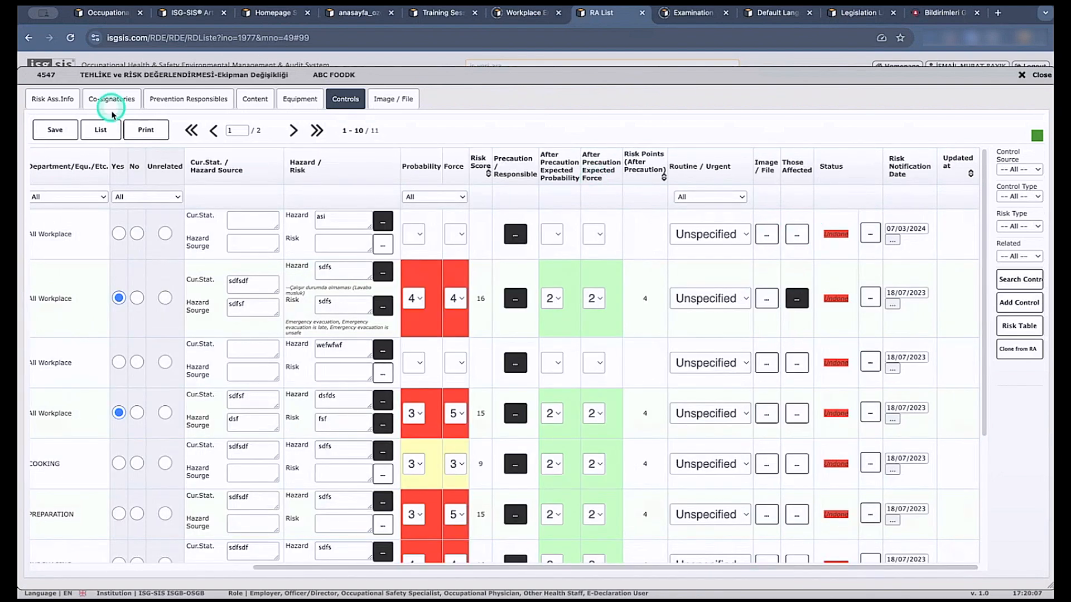
click(144, 130)
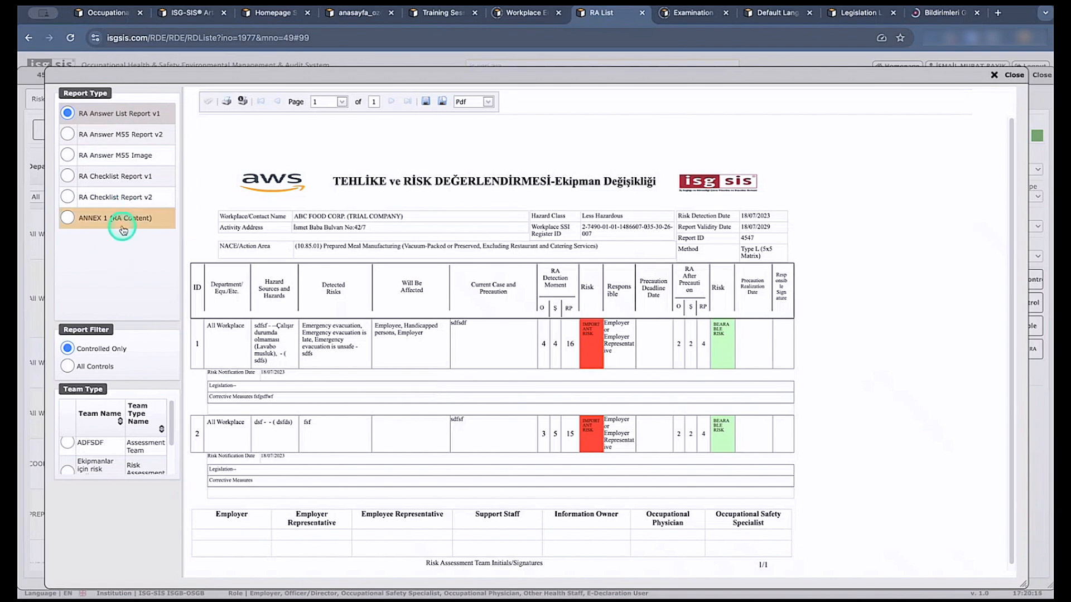
View the RA Checklist Report v1 for the risk assessment, then close the report and the RA List page.
click(67, 175)
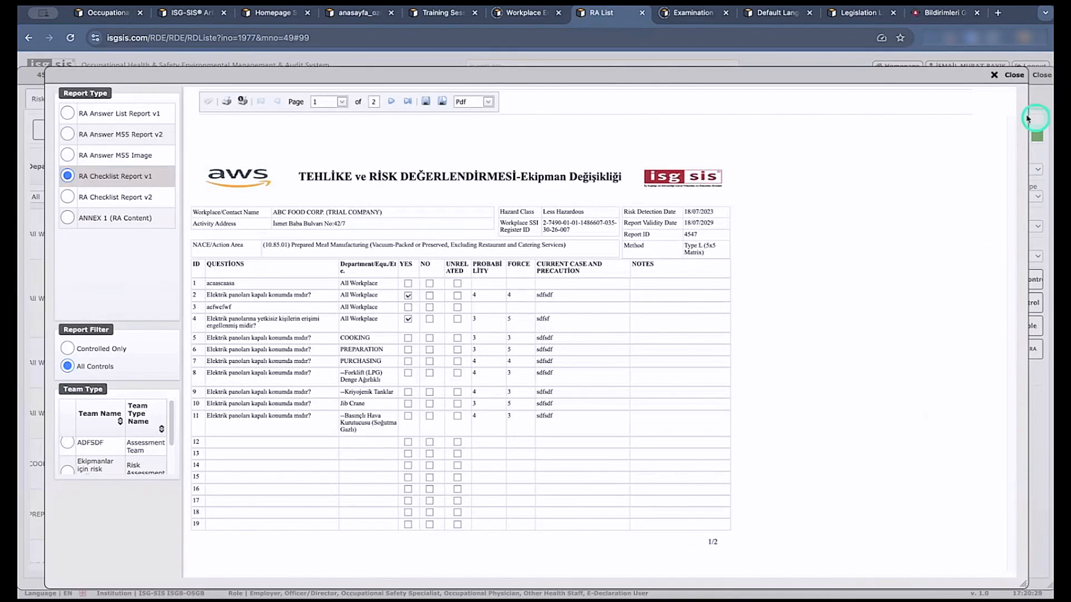
click(1013, 75)
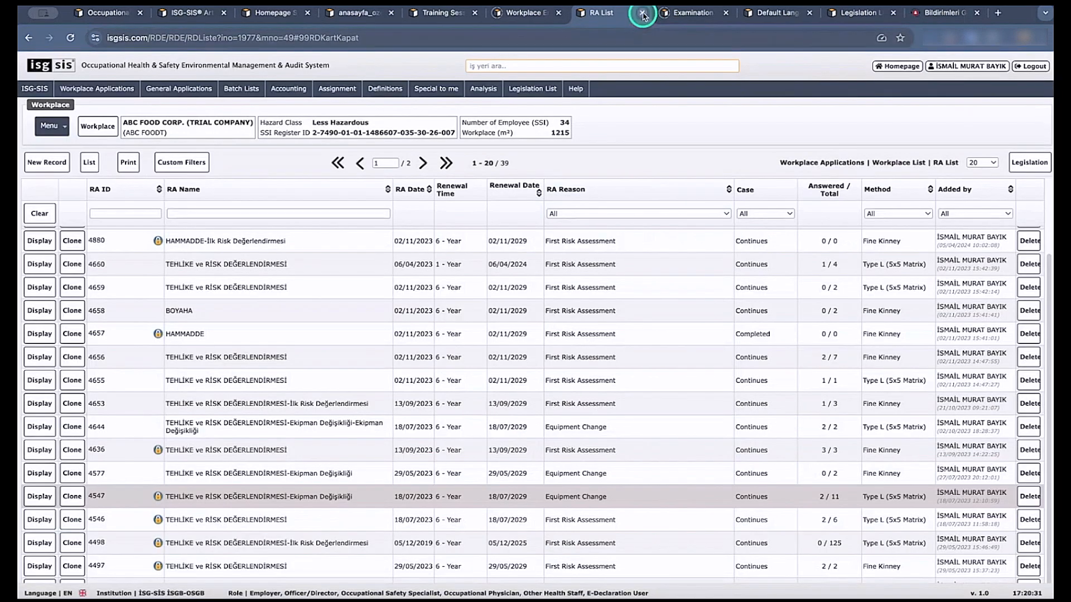
click(642, 13)
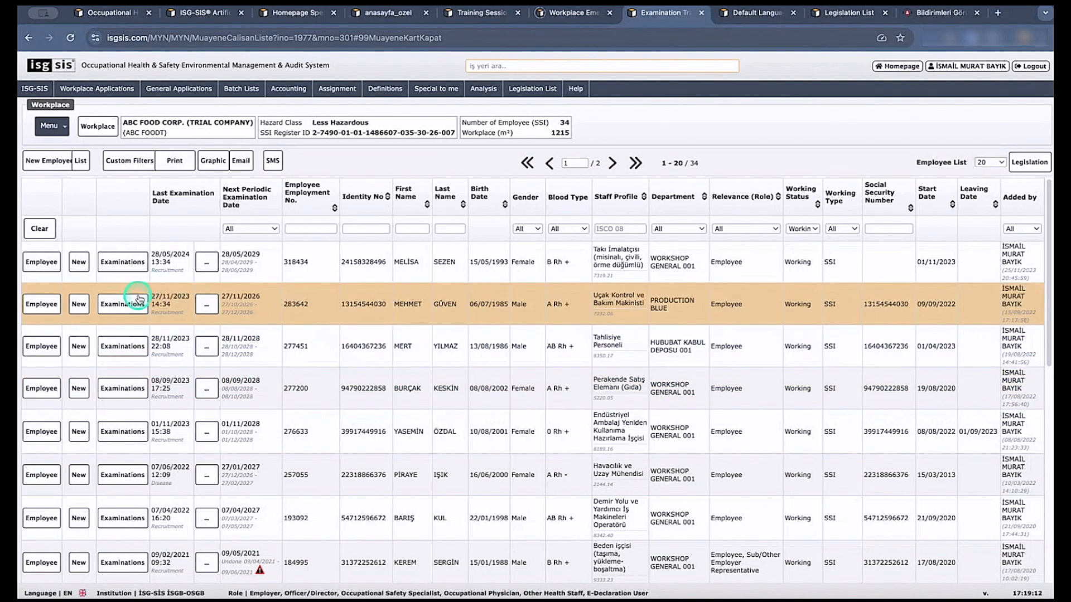
Review the examination list and the new examination form of the Havacılık ve Uzay Mühendisi employee, closing both without saving.
click(119, 475)
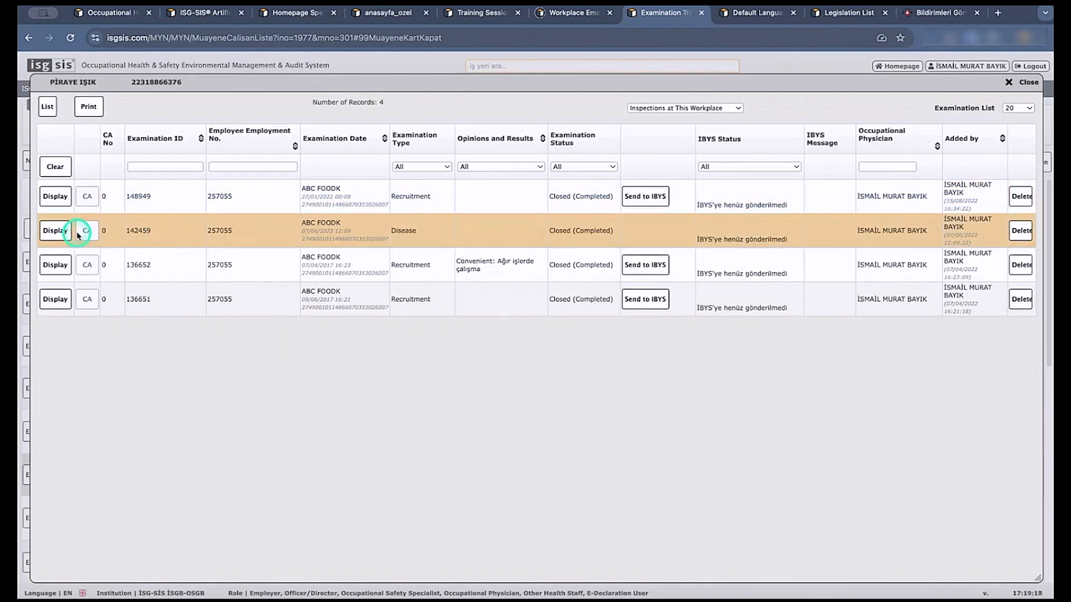
click(1024, 87)
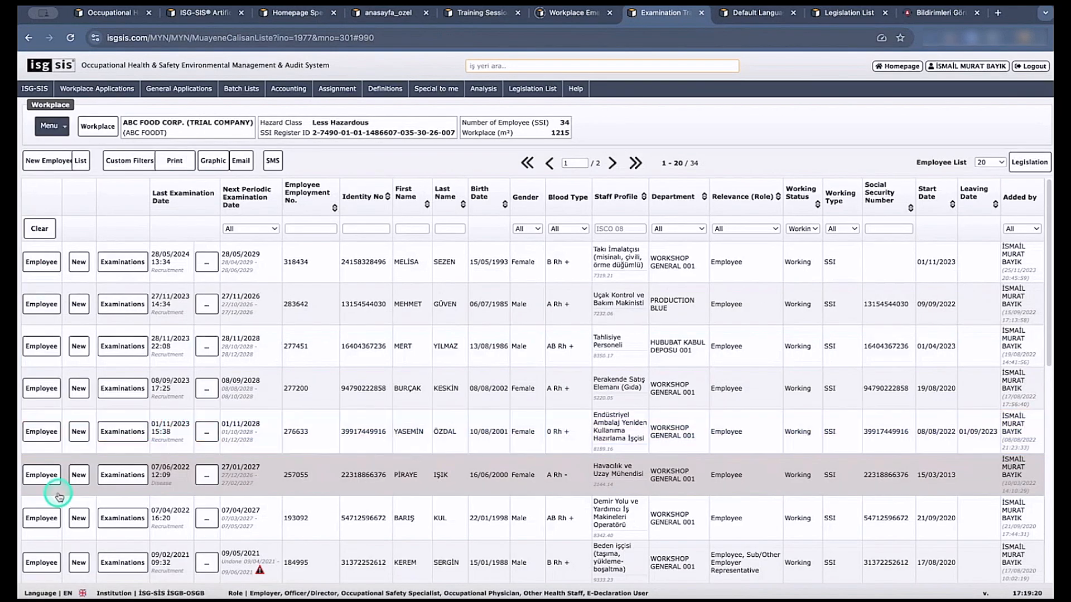
click(80, 476)
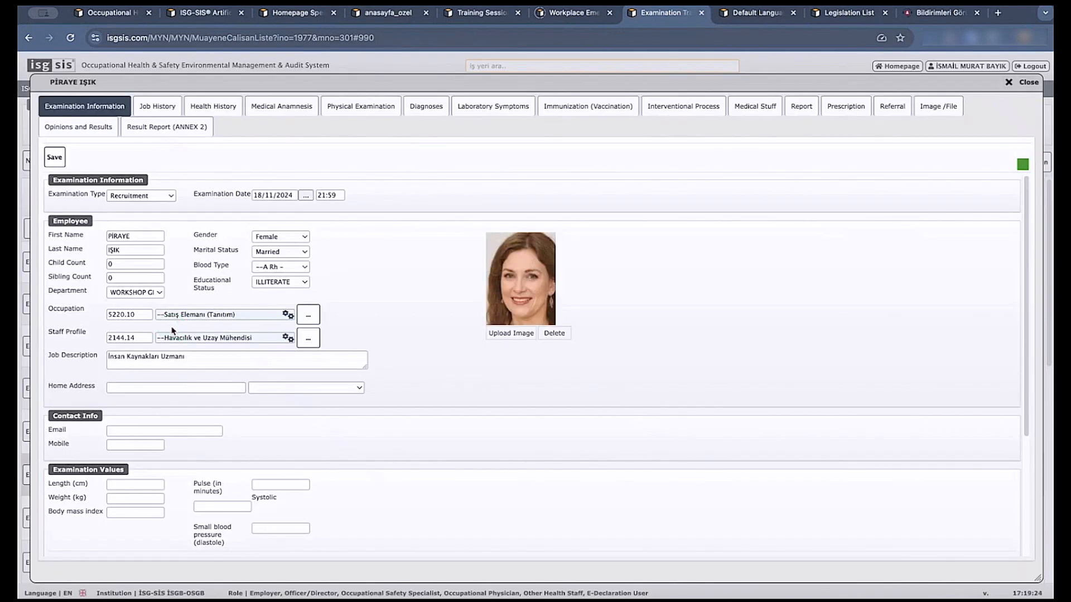
click(157, 109)
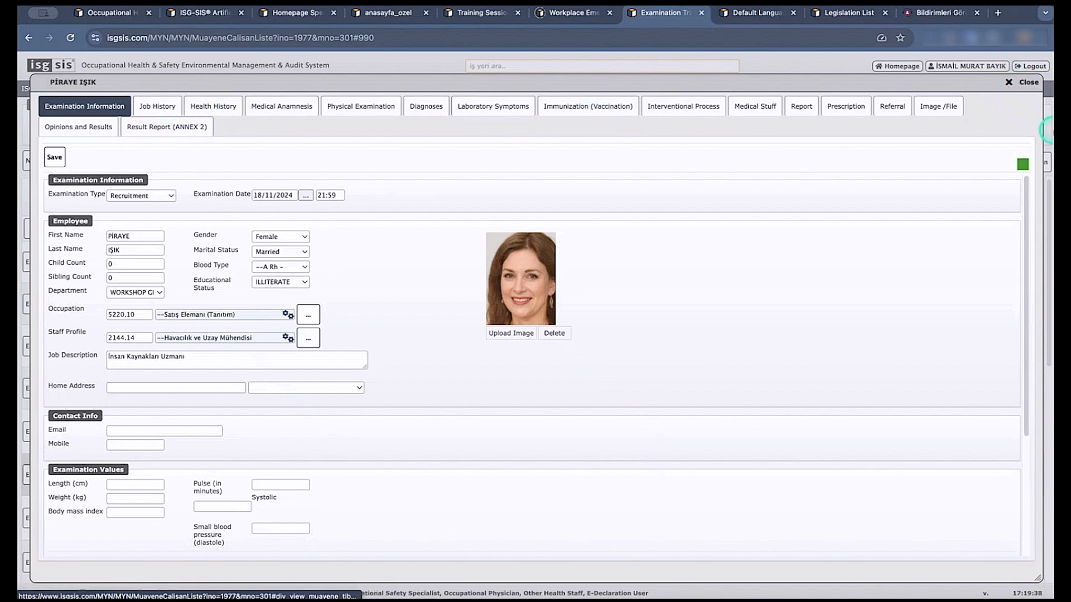
click(1023, 82)
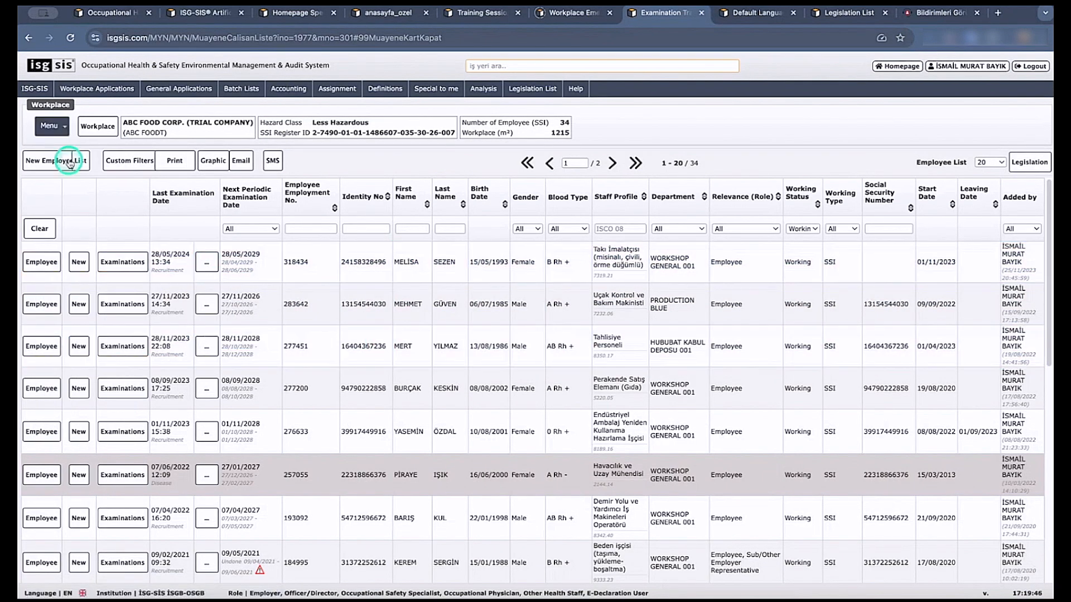
Display the workplace's Examination List and view the Lab Symptom (Analysis) Result Arrival/Fetching custom filter without applying it.
mouse_move(52, 126)
mouse_move(70, 230)
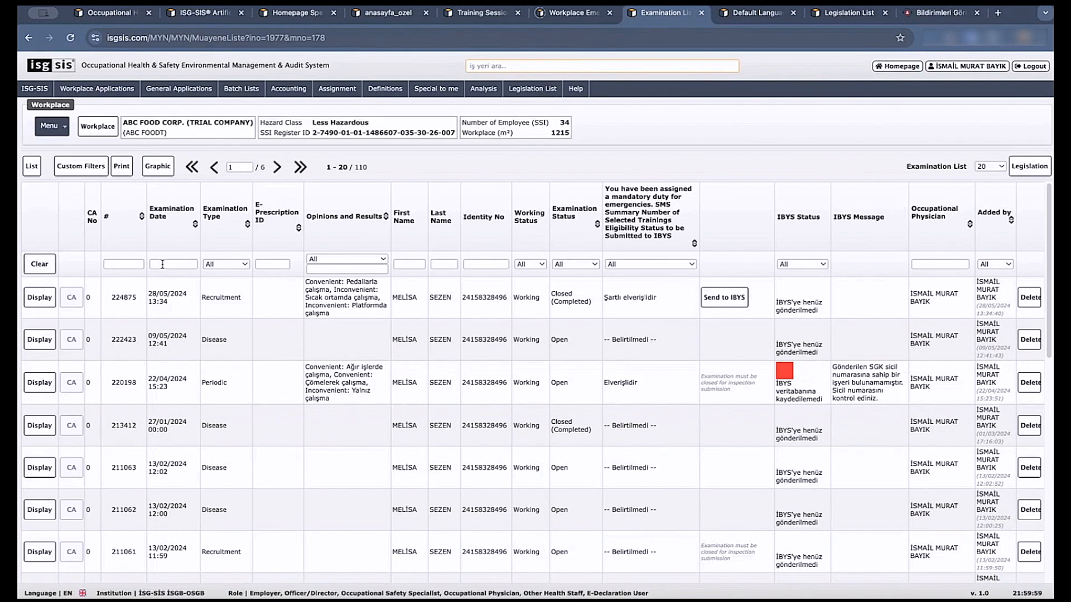
click(93, 168)
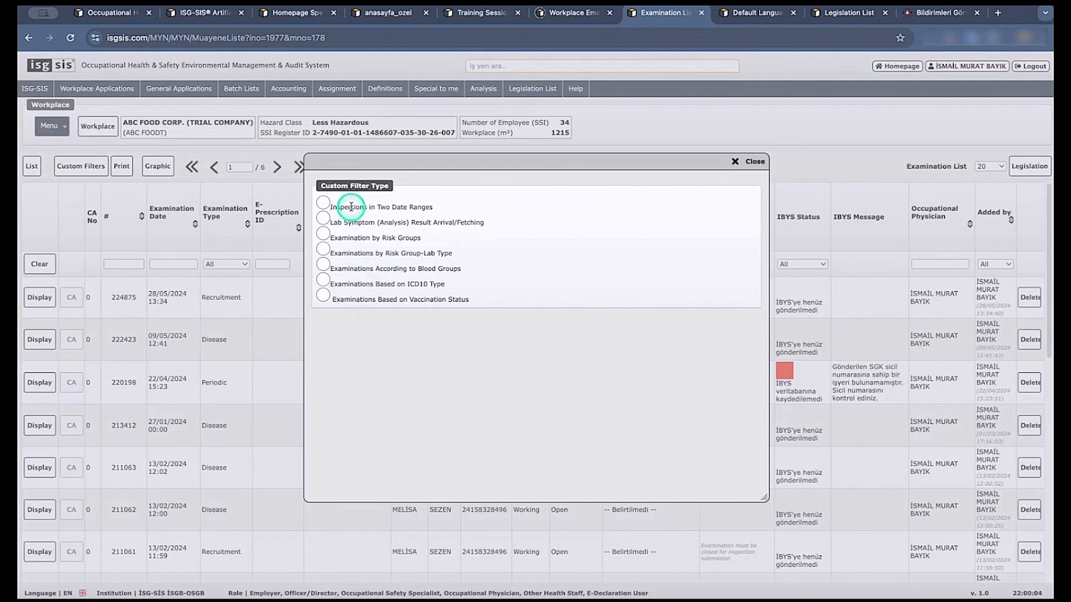
click(324, 218)
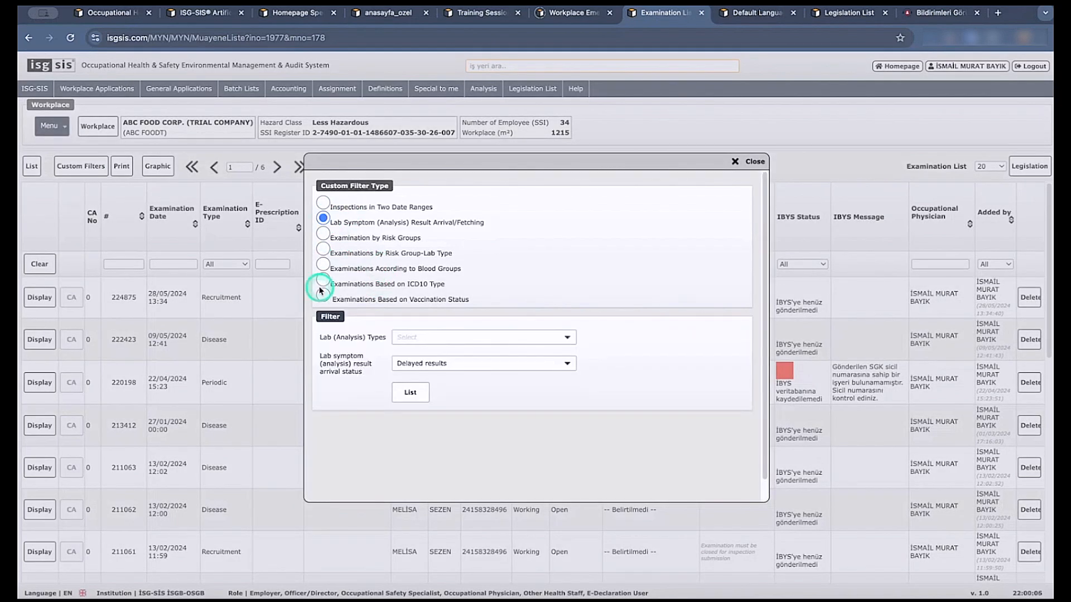
click(734, 163)
Display the workplace's Committee List and review the committee types in a new committee record, closing it without saving.
click(52, 126)
mouse_move(83, 271)
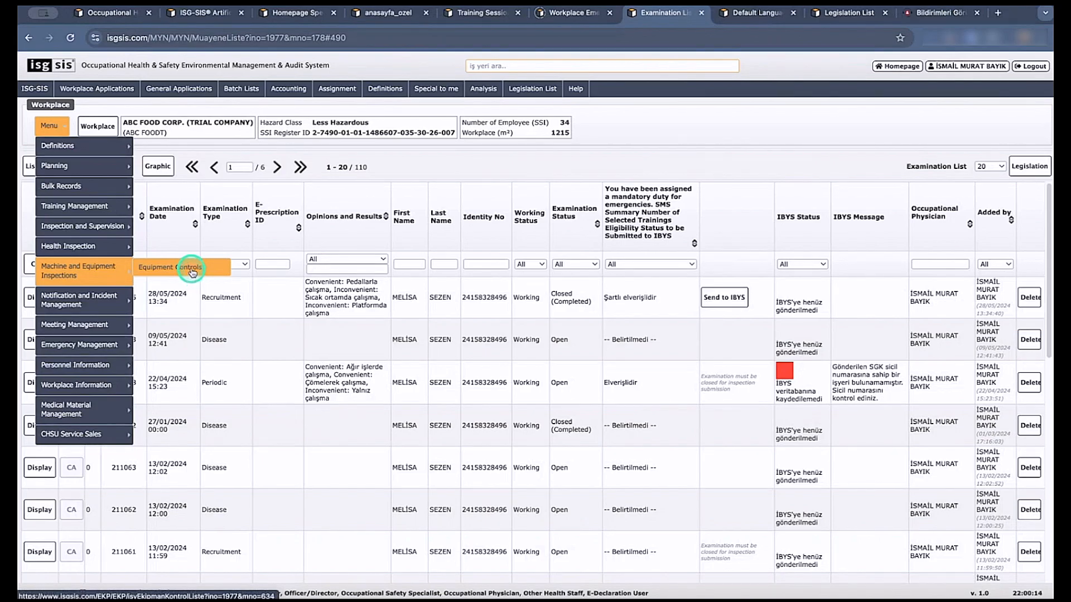
mouse_move(53, 126)
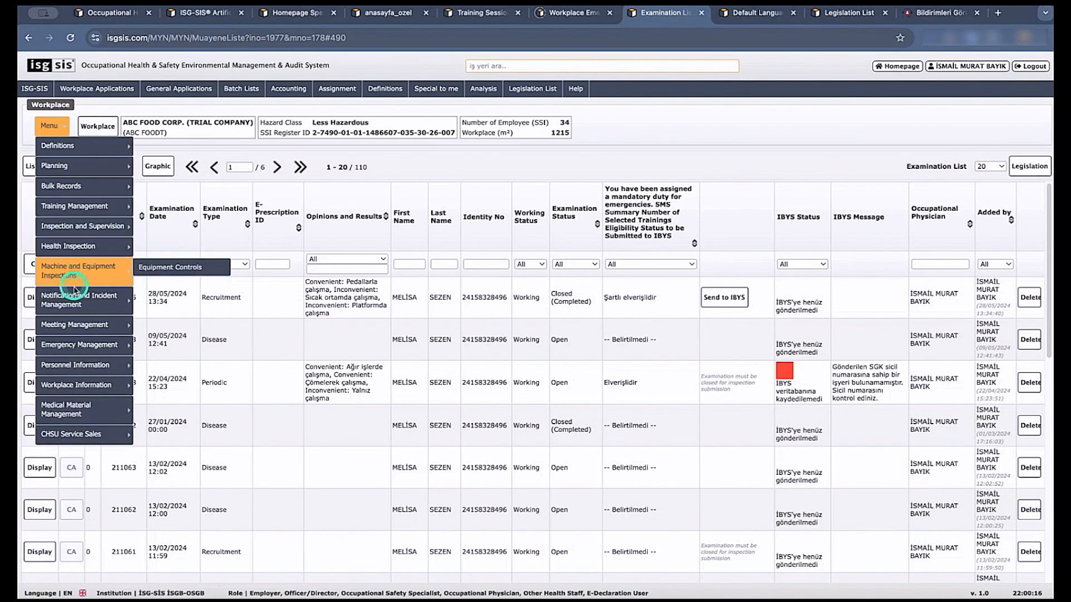
mouse_move(82, 329)
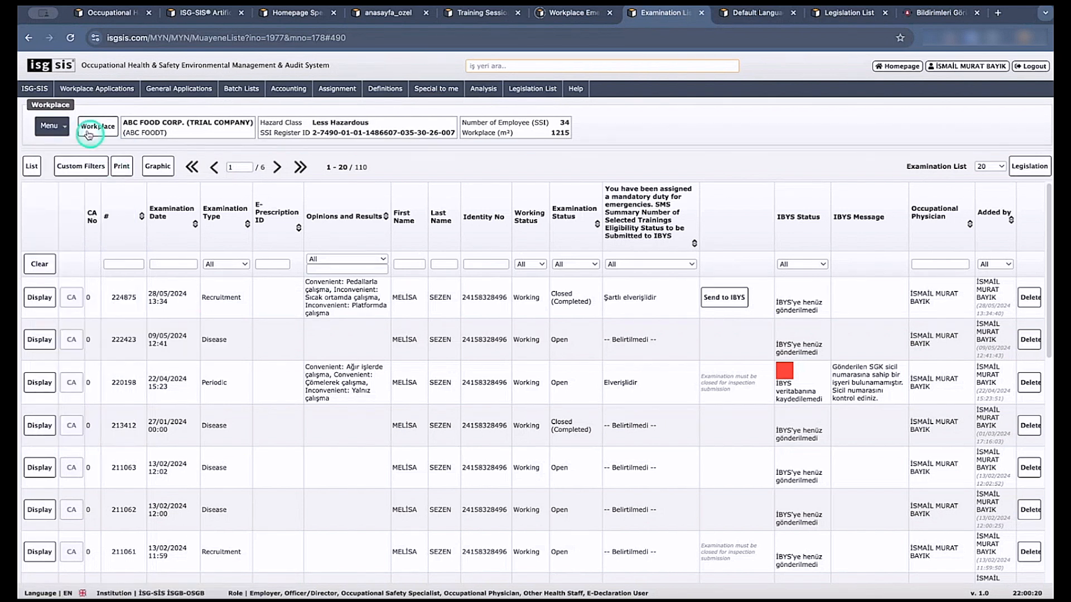
mouse_move(70, 143)
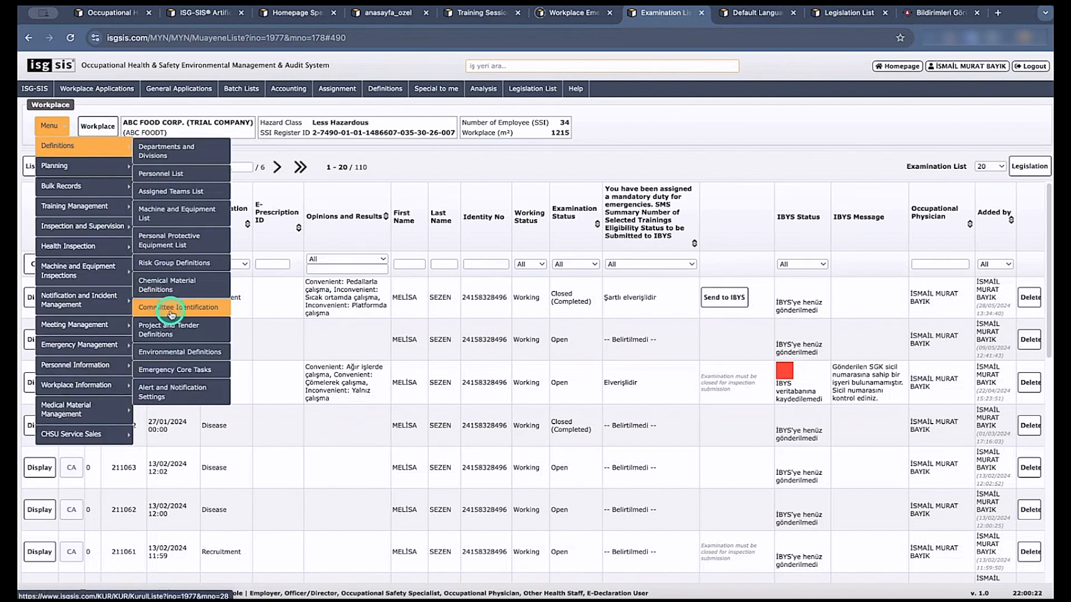
click(173, 312)
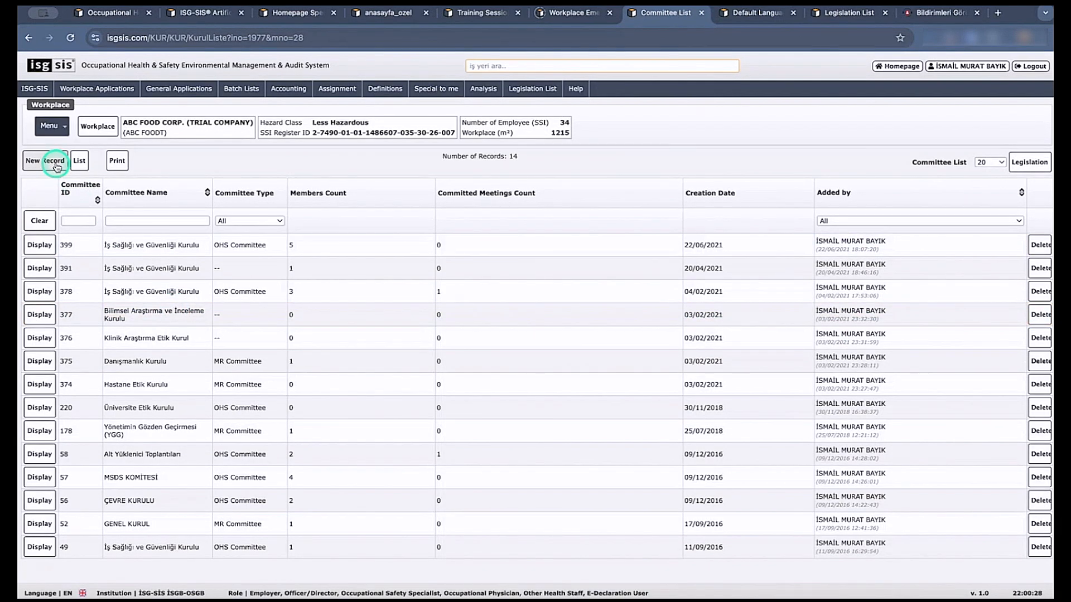
click(37, 162)
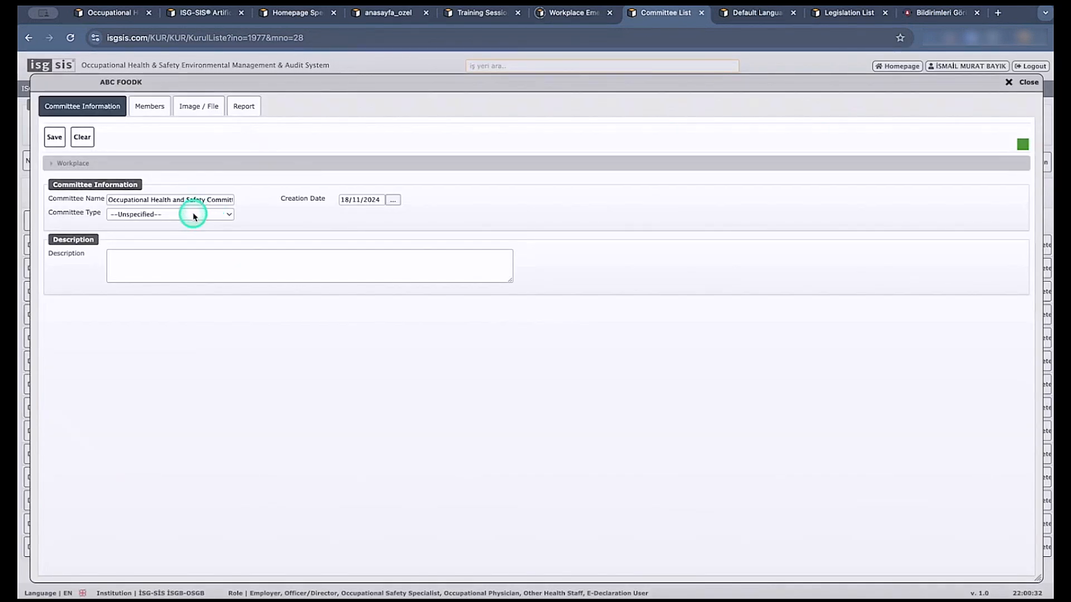
click(192, 215)
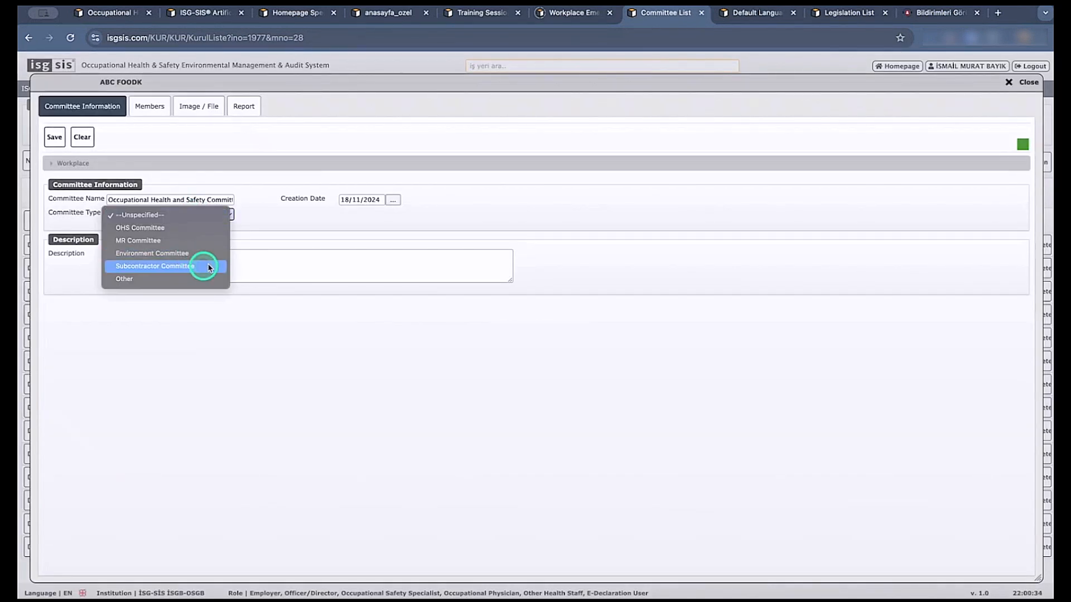
click(305, 233)
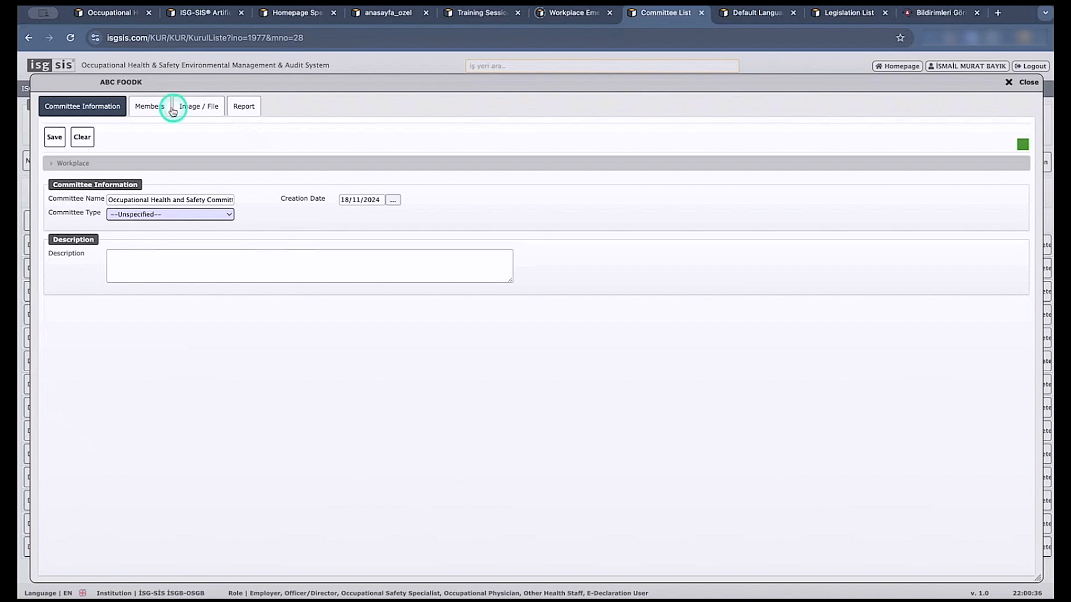
click(1028, 83)
View the members of committee 374 and the employees of both institutions offered for a new member, closing everything without saving.
click(40, 384)
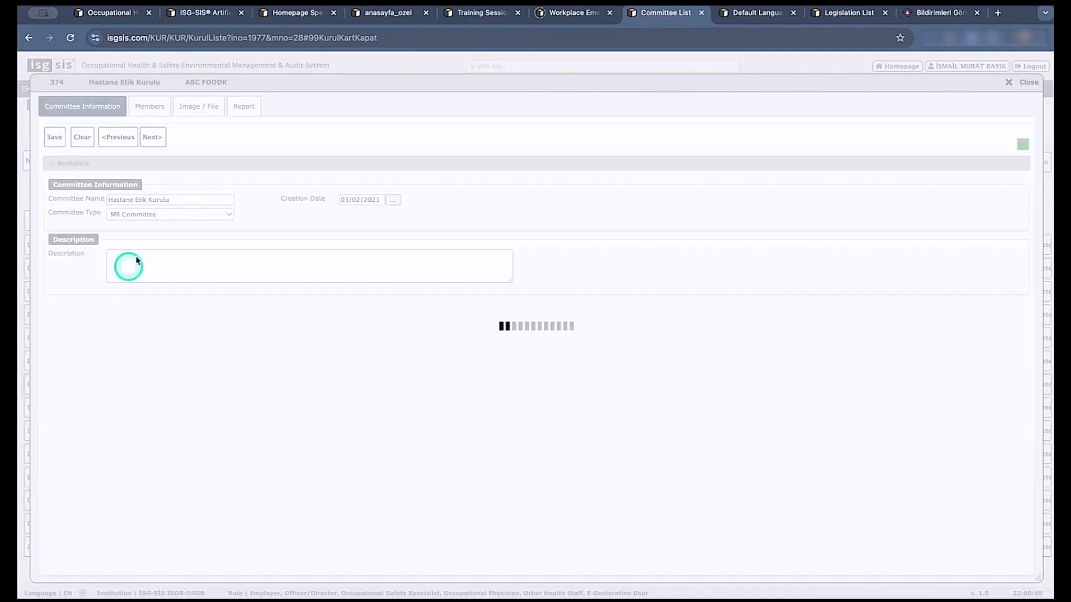
click(158, 111)
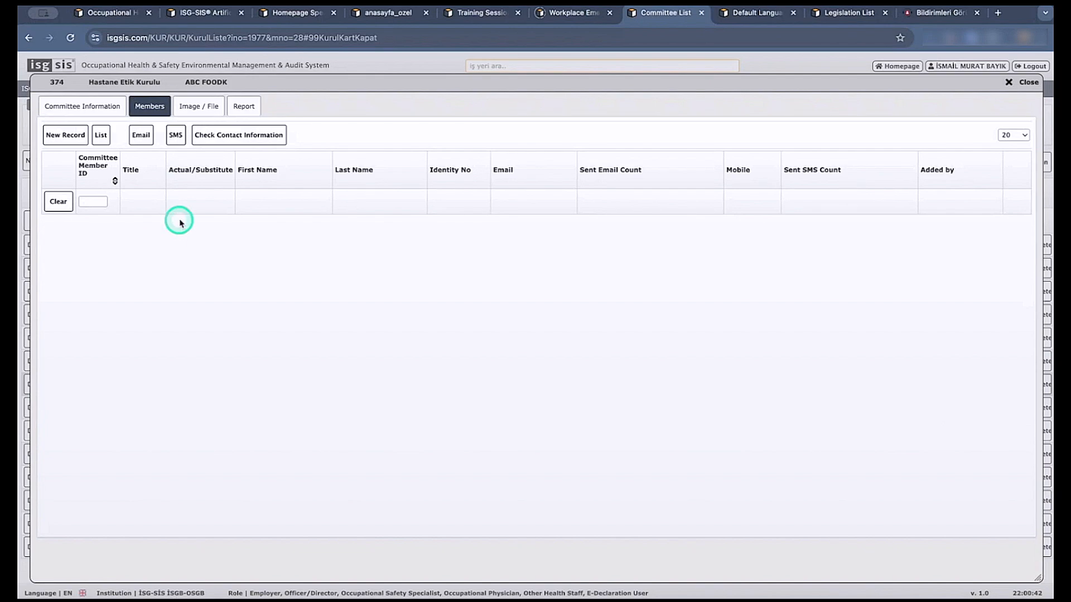
click(60, 143)
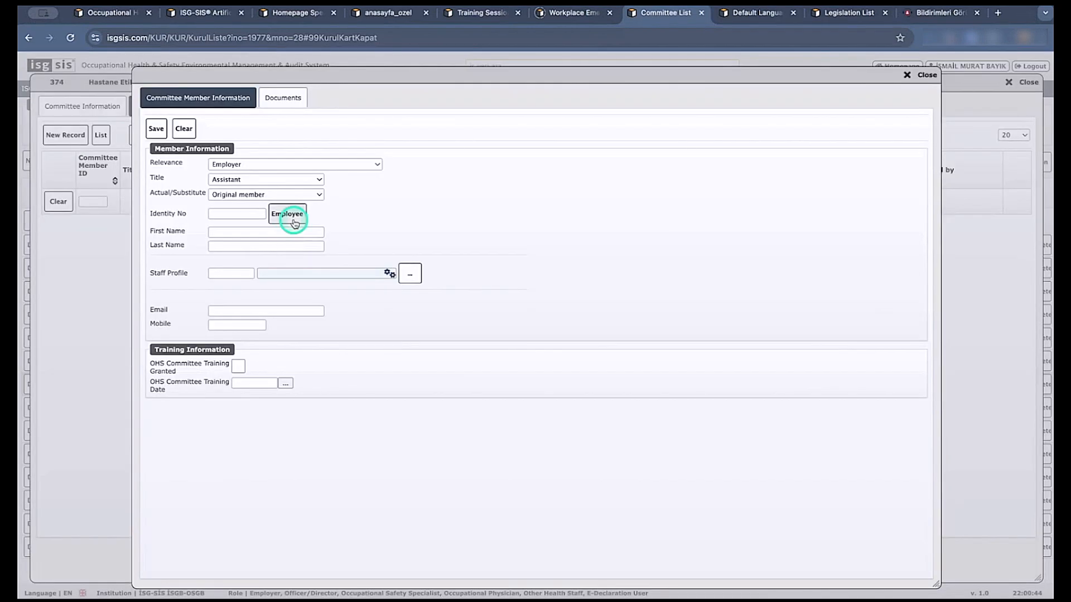
click(291, 215)
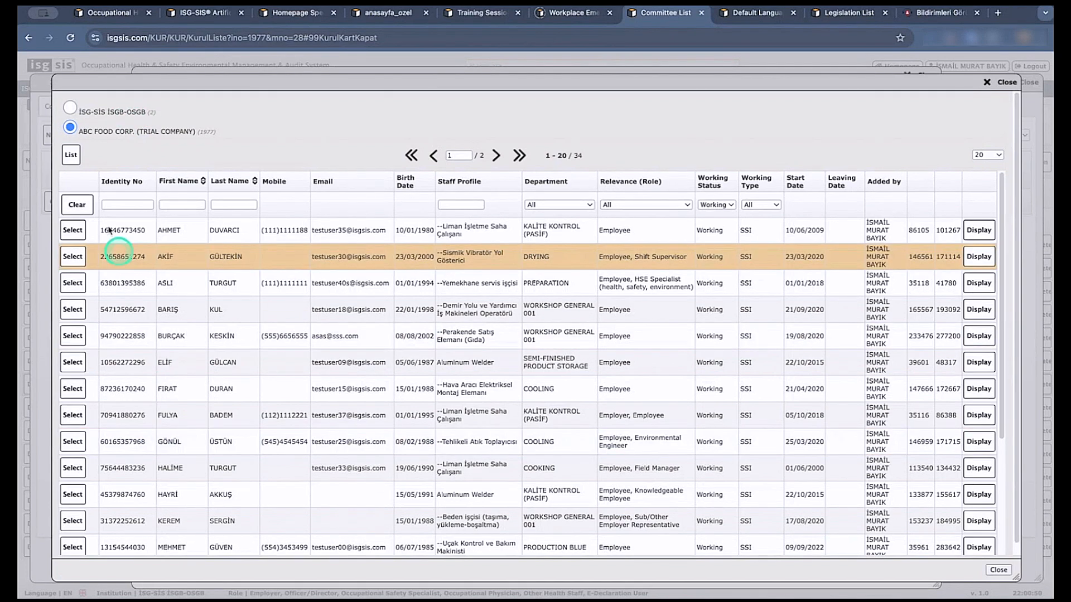
click(70, 107)
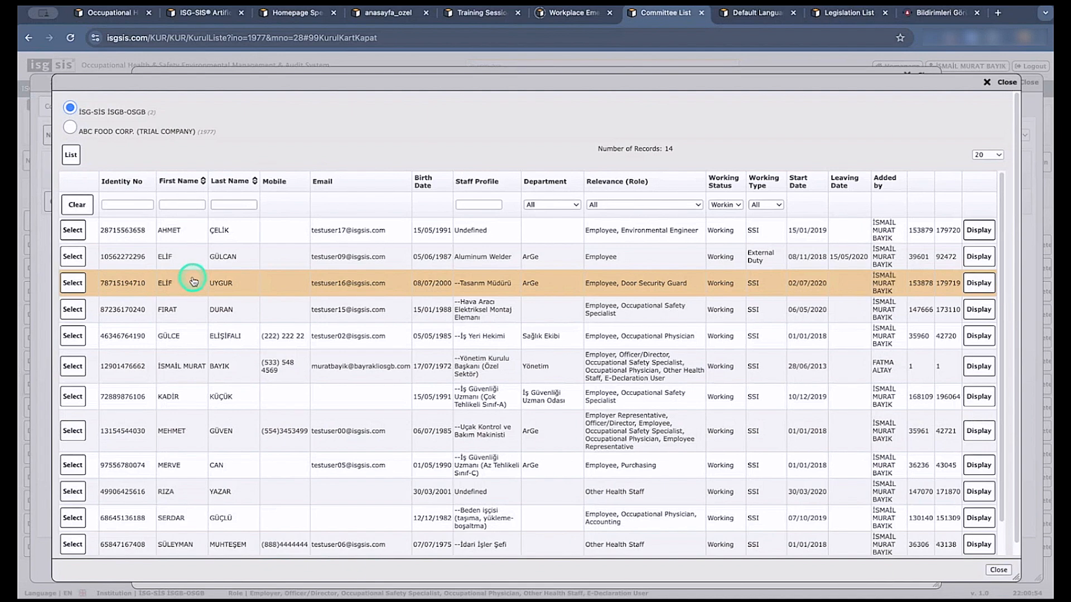
click(1003, 82)
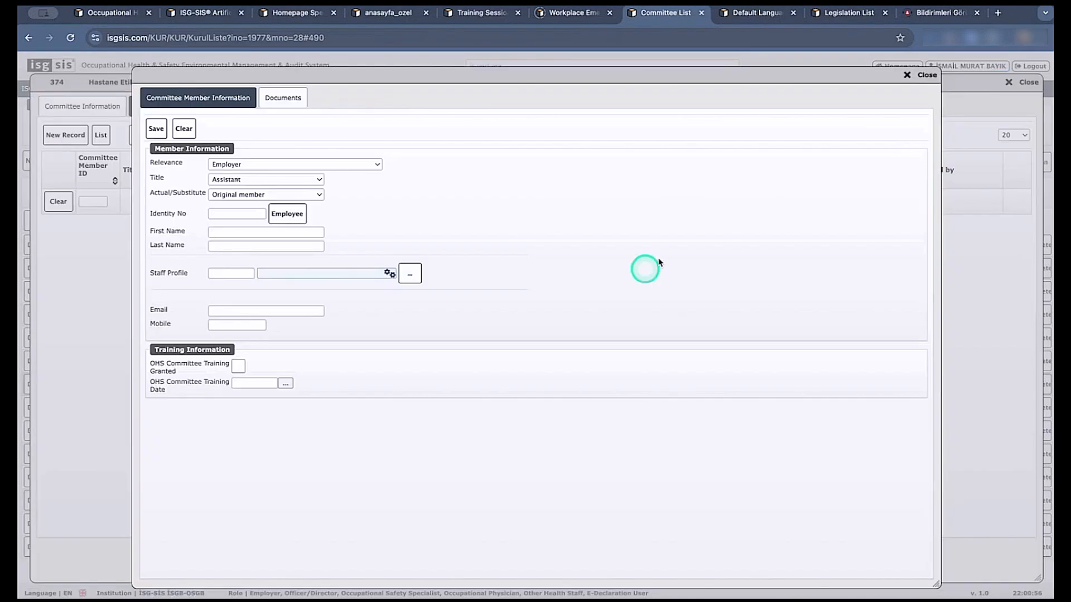
click(910, 83)
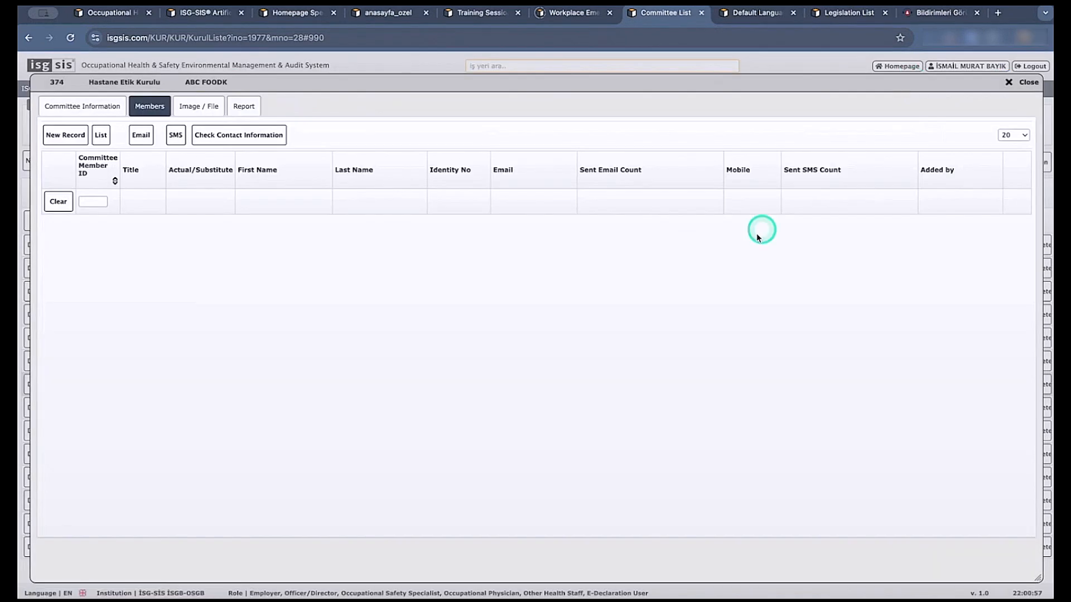
click(1023, 84)
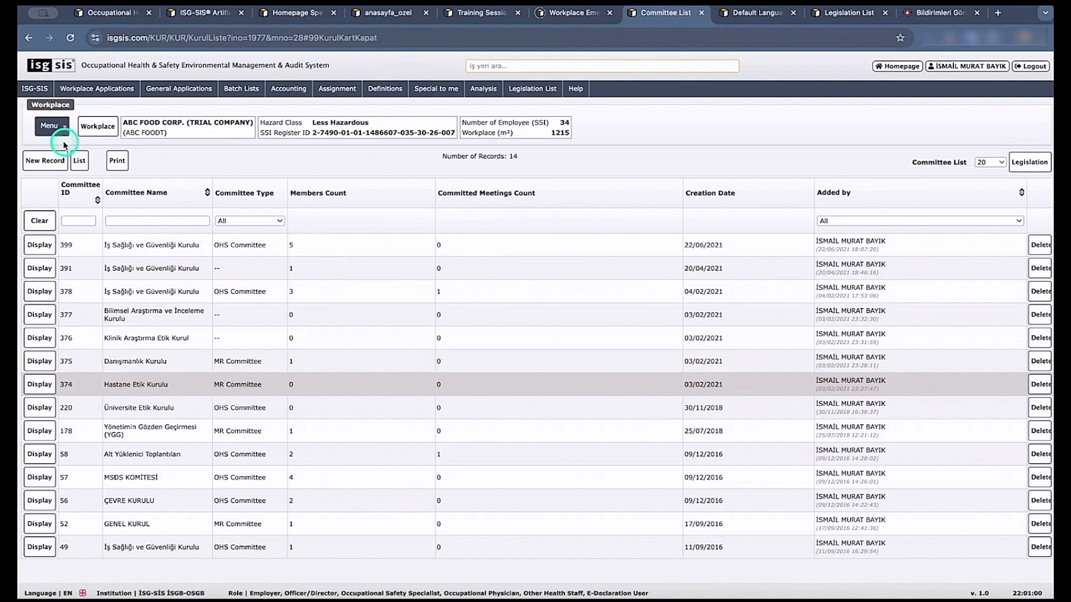
Display committee meeting 817 and review its agenda subjects, including the new CA form for the second subject, without saving.
click(49, 126)
mouse_move(83, 325)
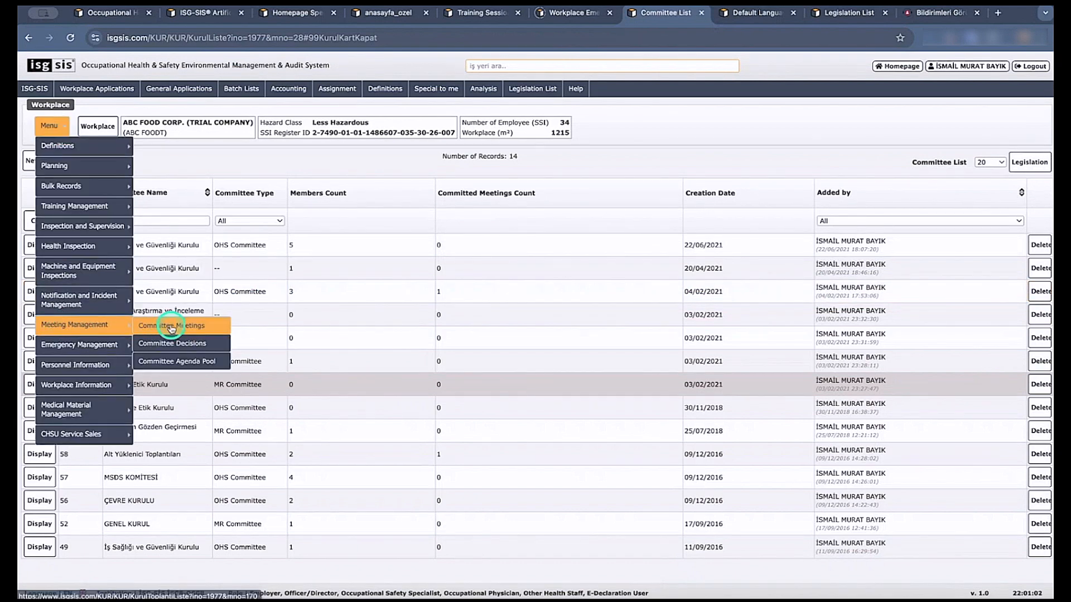
click(153, 328)
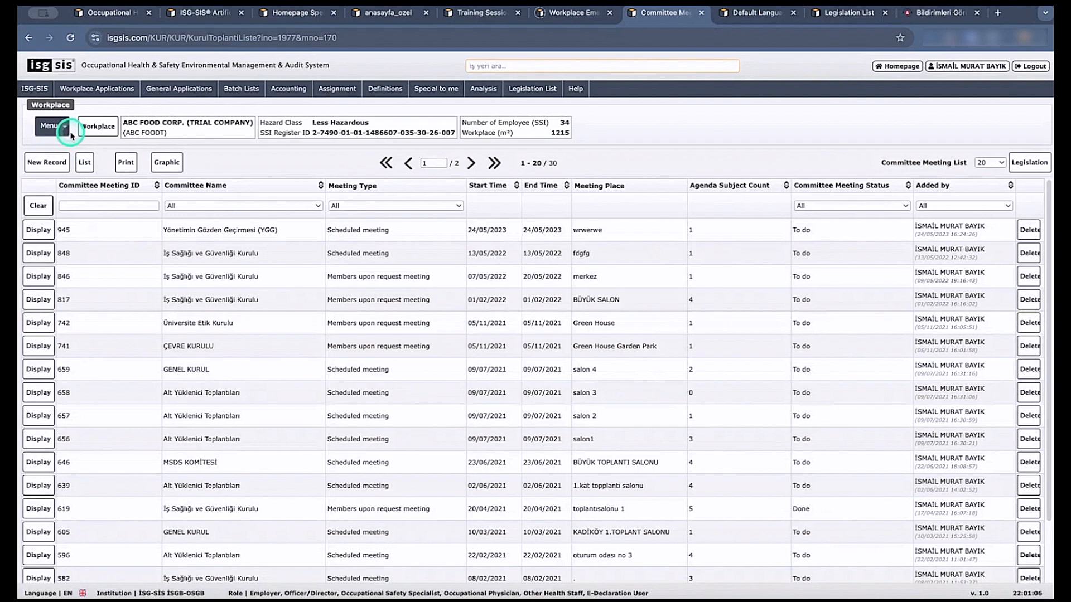
click(47, 301)
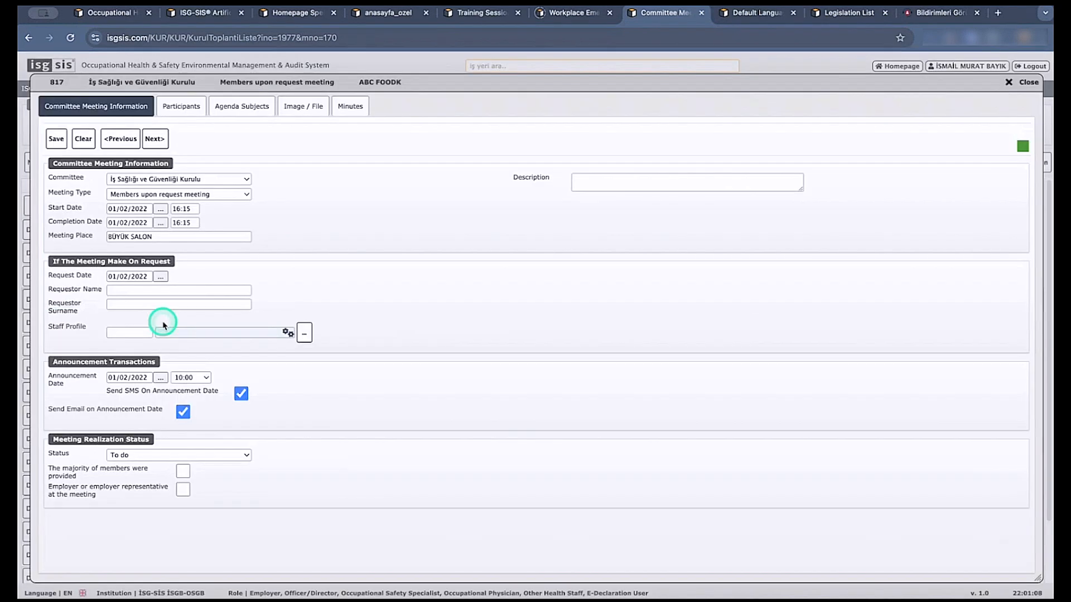
click(234, 109)
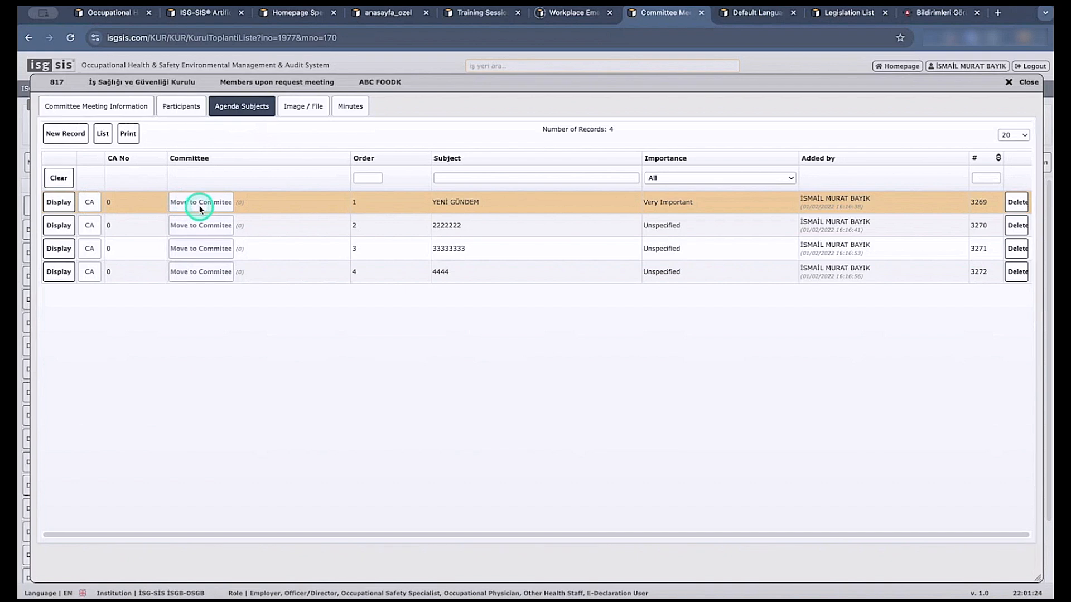
click(89, 225)
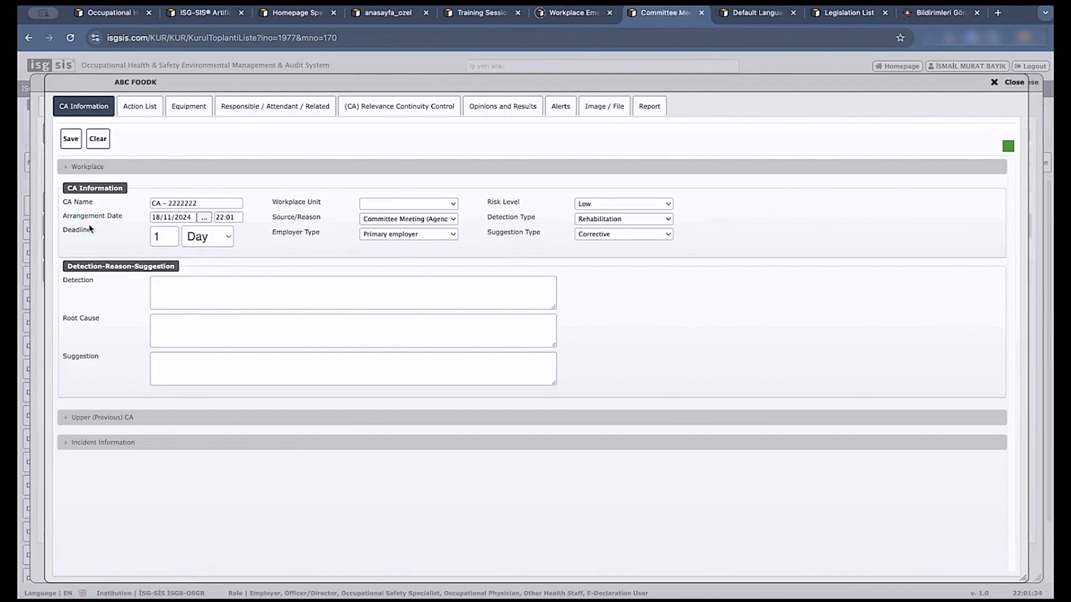
click(1012, 82)
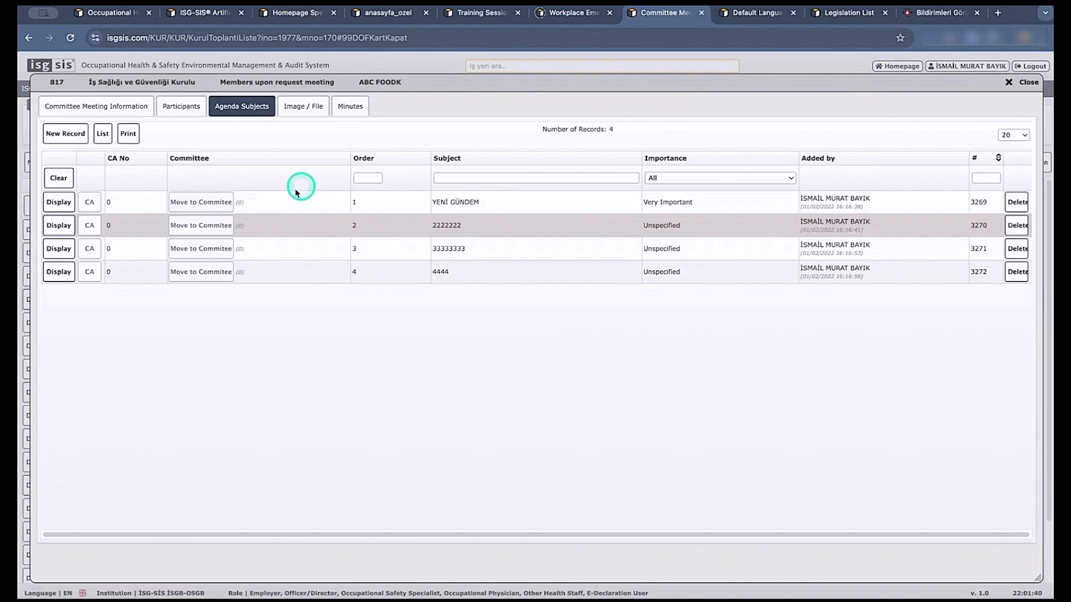
Display the meeting's second agenda subject and append "fsdfsfd" to its subject text.
click(59, 226)
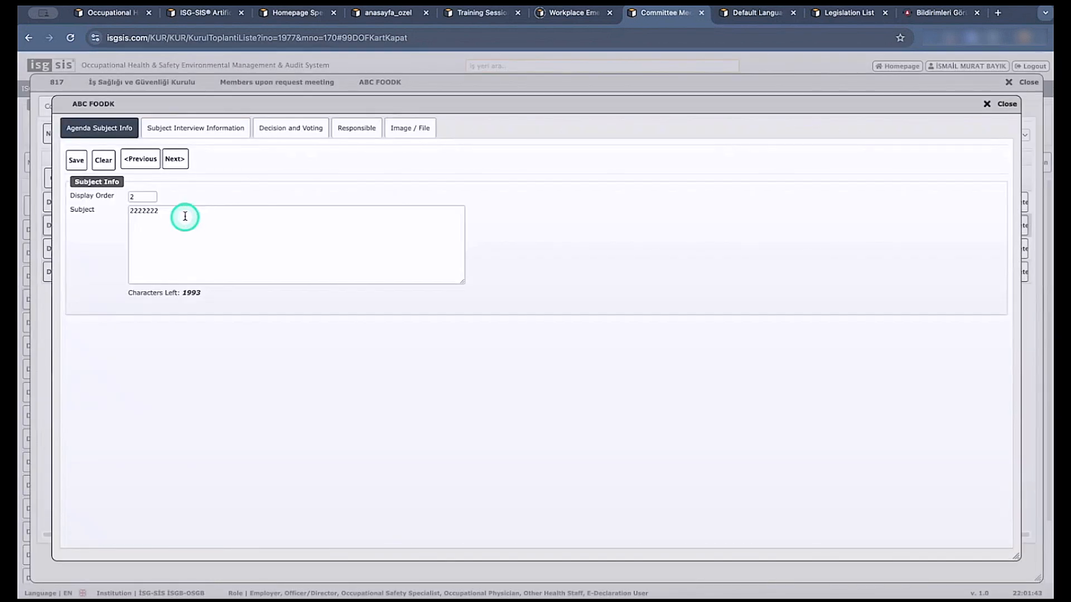
click(174, 211)
text(fsdfsfd)
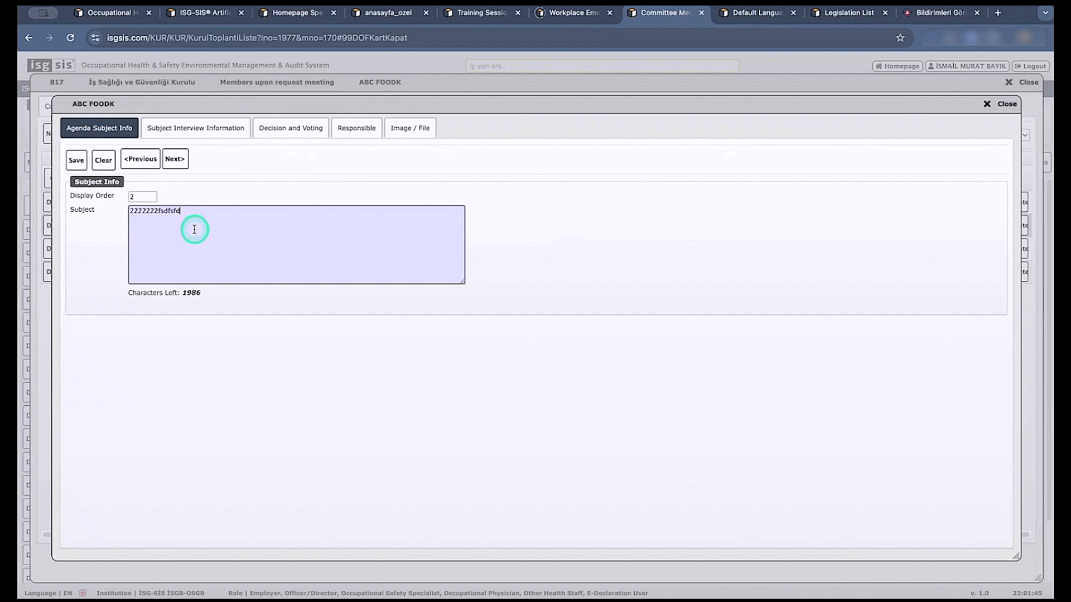
In the subject interview information, mark the agenda subject as discussed and set its importance to Urgent.
click(189, 130)
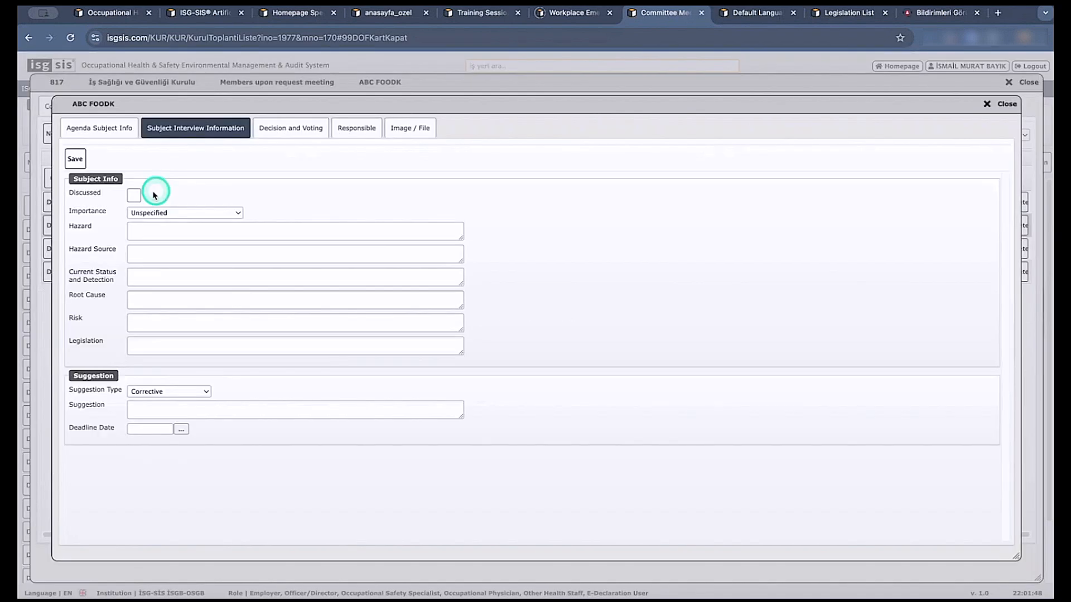
click(134, 195)
click(156, 213)
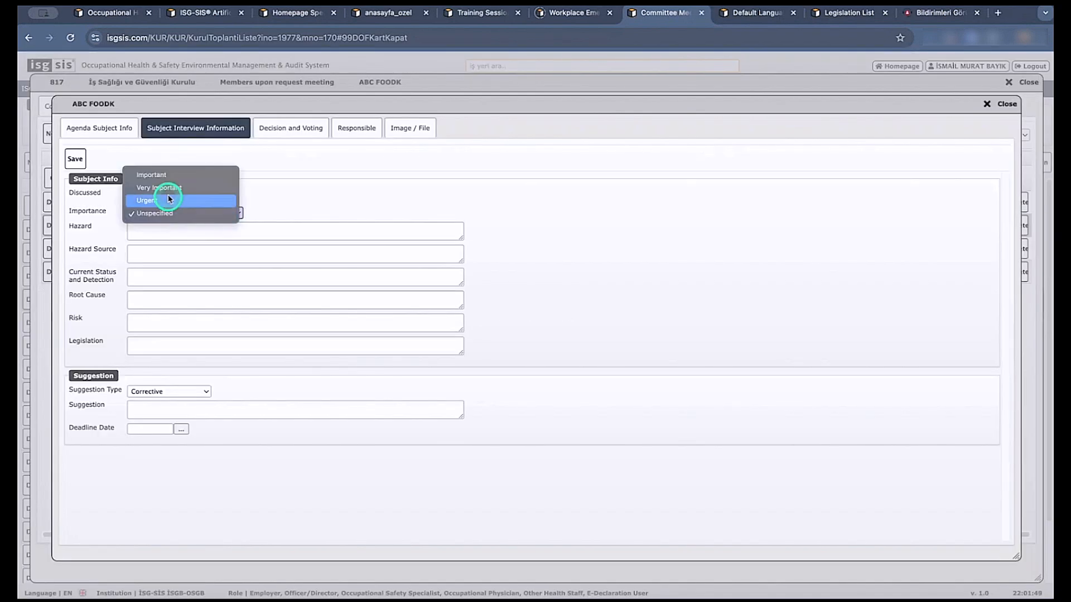
click(223, 199)
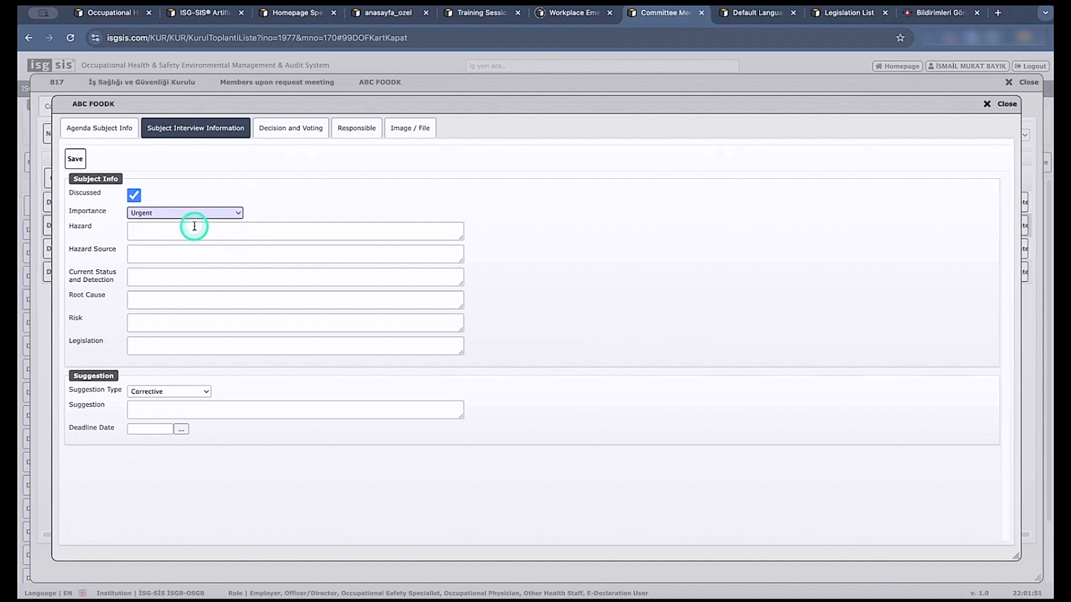
click(188, 232)
click(146, 256)
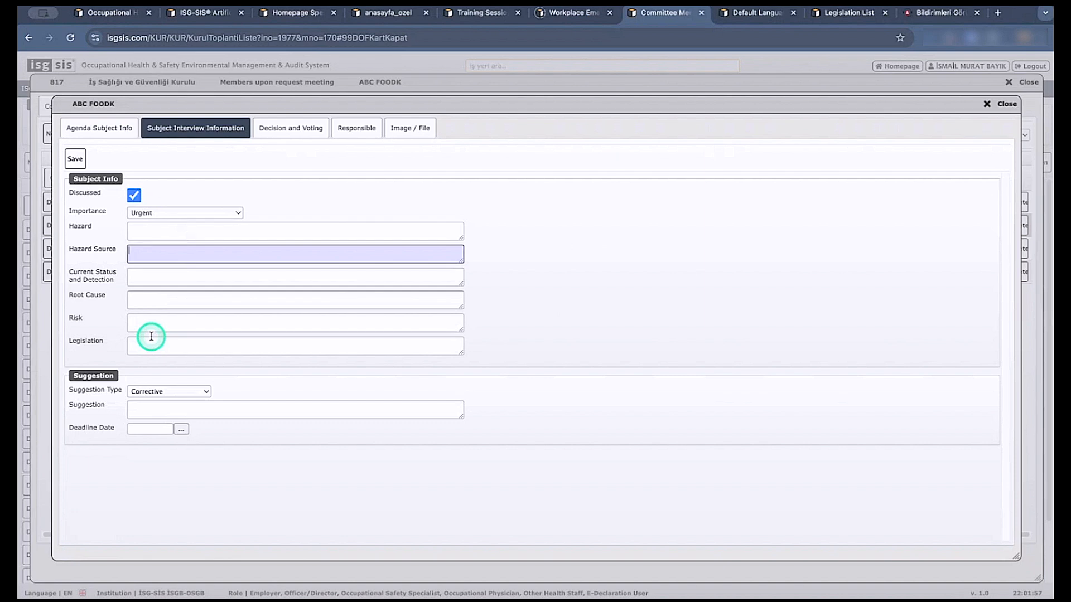
In the decision voting, set the first participant's answer to Yes and the second's to No, then close the subject without saving.
click(297, 126)
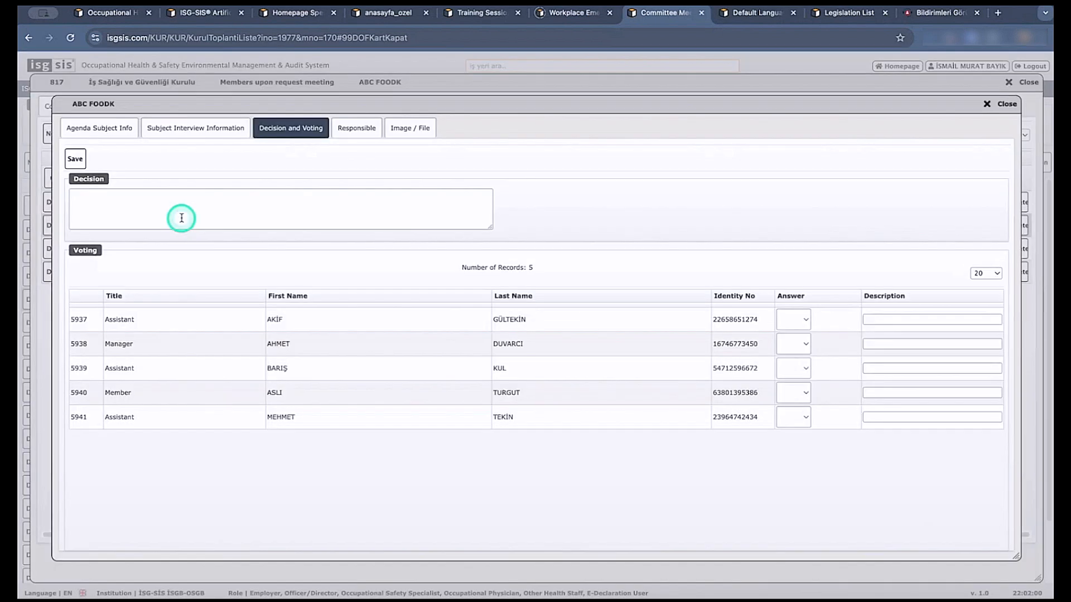
click(179, 206)
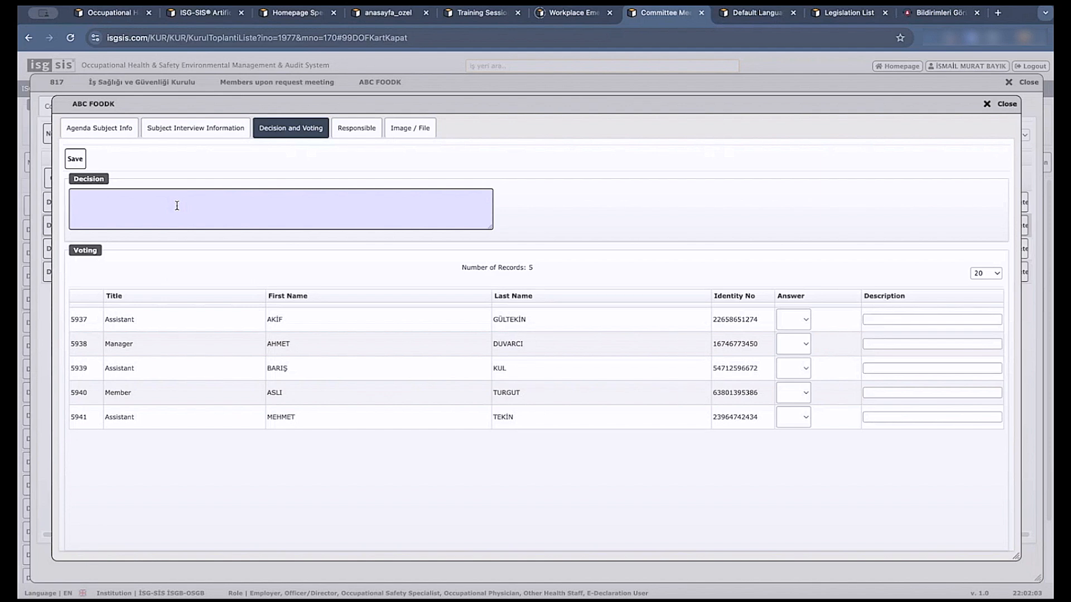
click(801, 322)
click(798, 334)
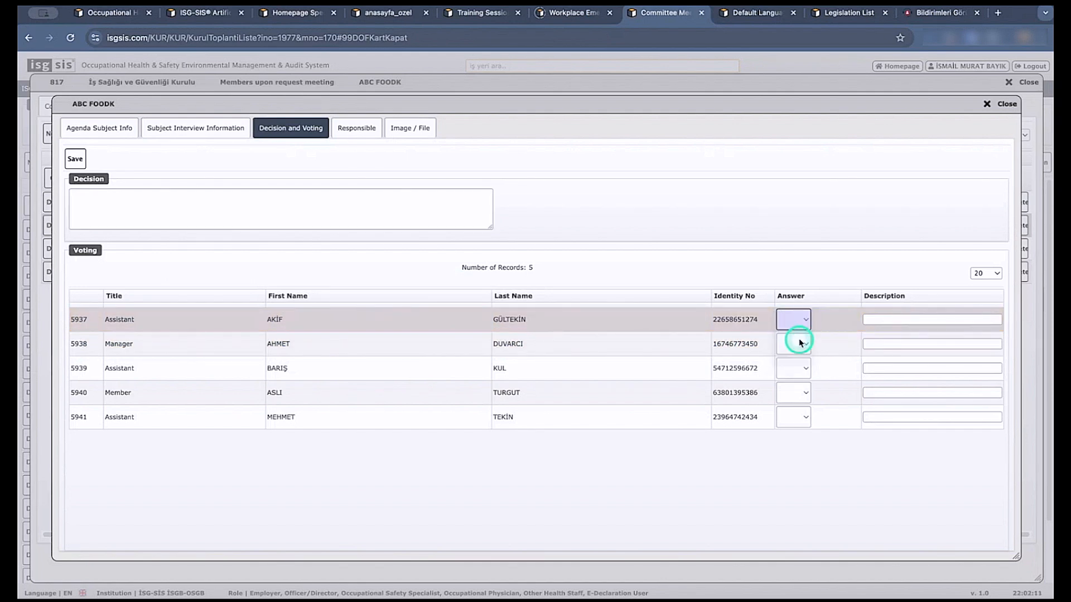
click(803, 345)
click(791, 378)
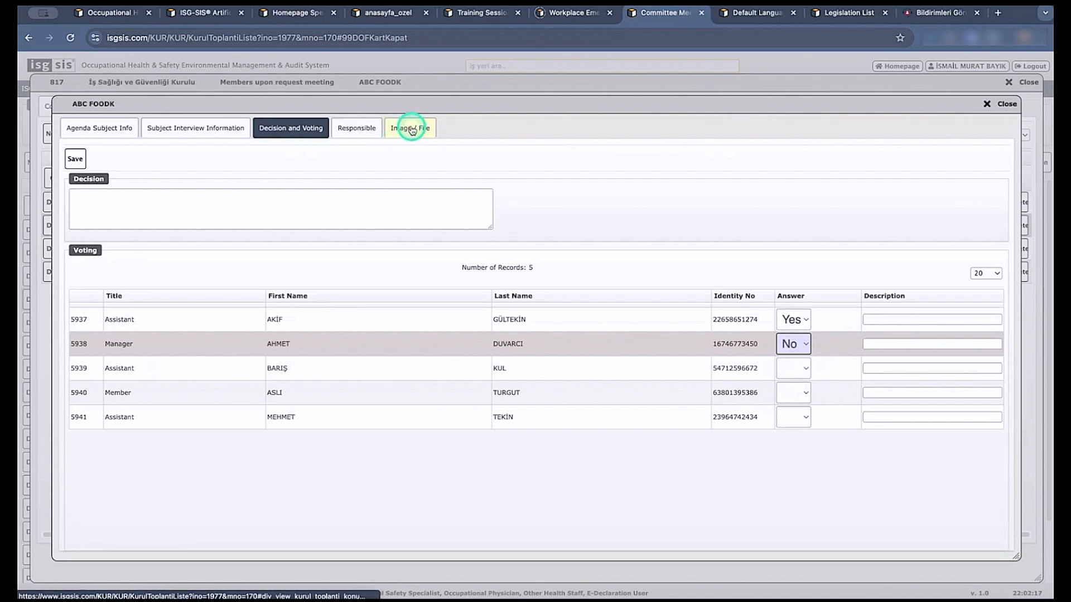
click(1004, 106)
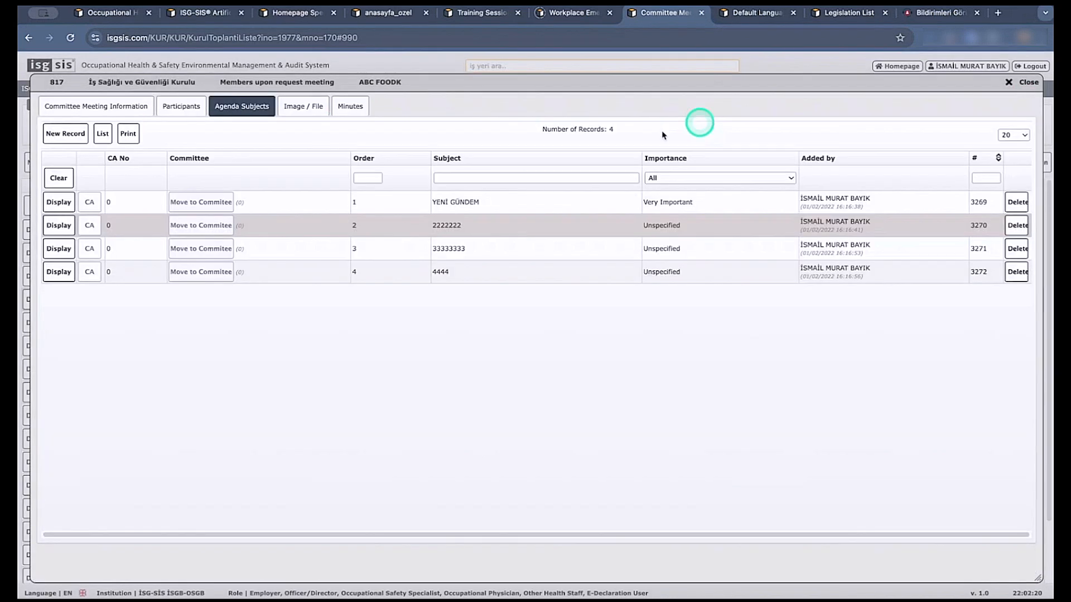
Close the committee meeting record and display the workplace's Committee Meeting Subject Pool List.
click(1008, 82)
click(51, 126)
mouse_move(71, 305)
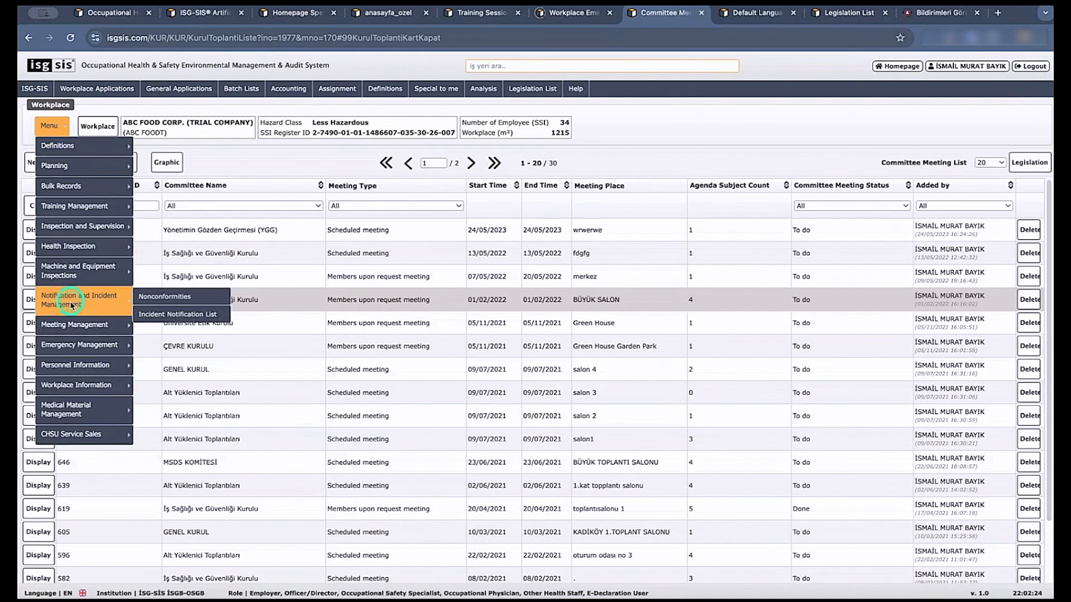
mouse_move(73, 324)
click(180, 365)
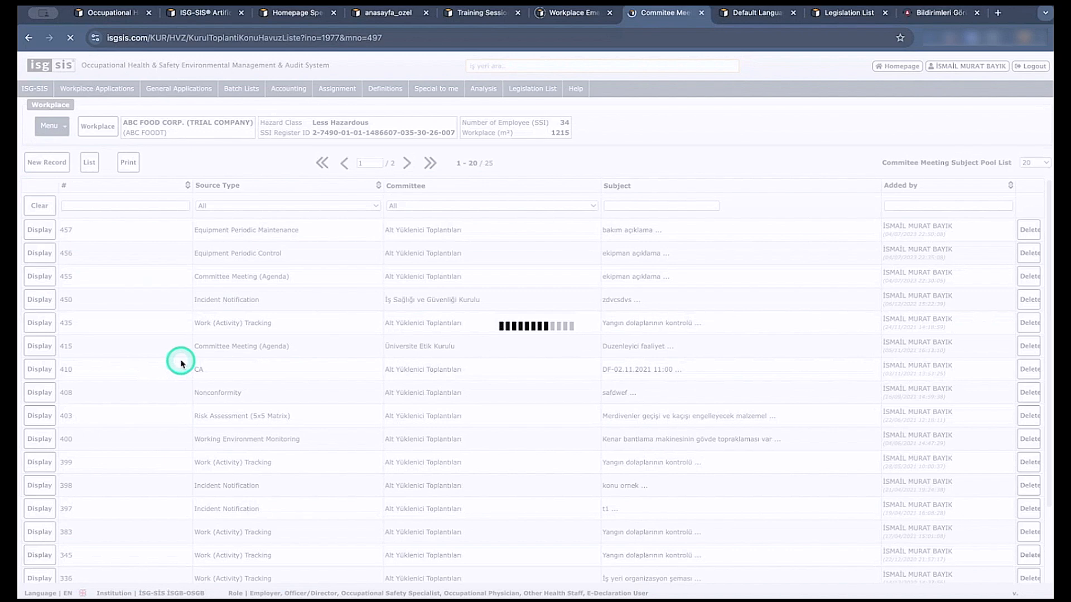
Display the workplace's personnel list by medical examination types and counts.
click(62, 132)
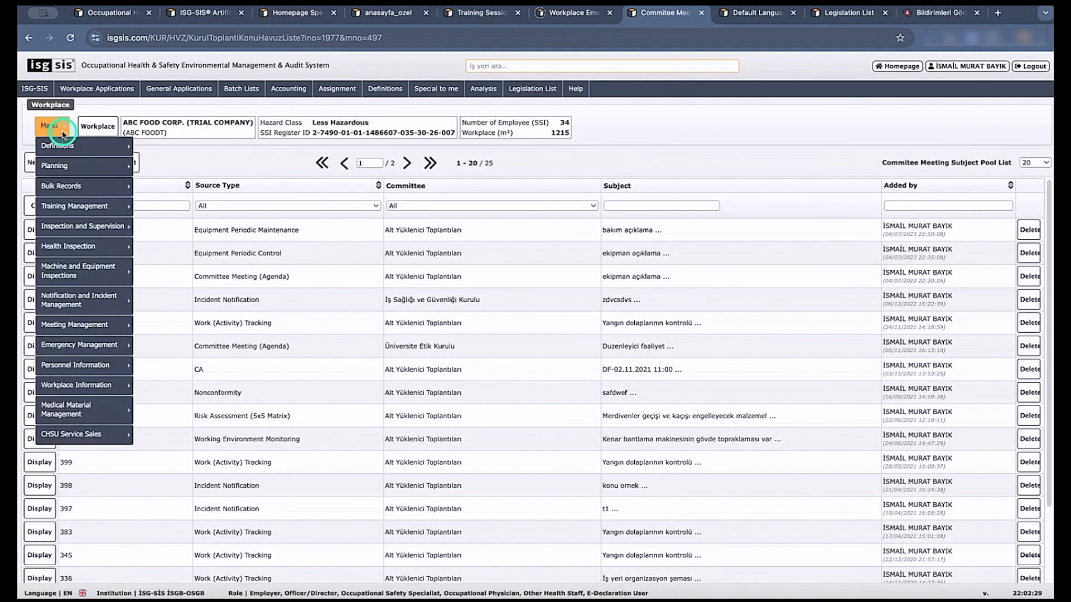
mouse_move(91, 346)
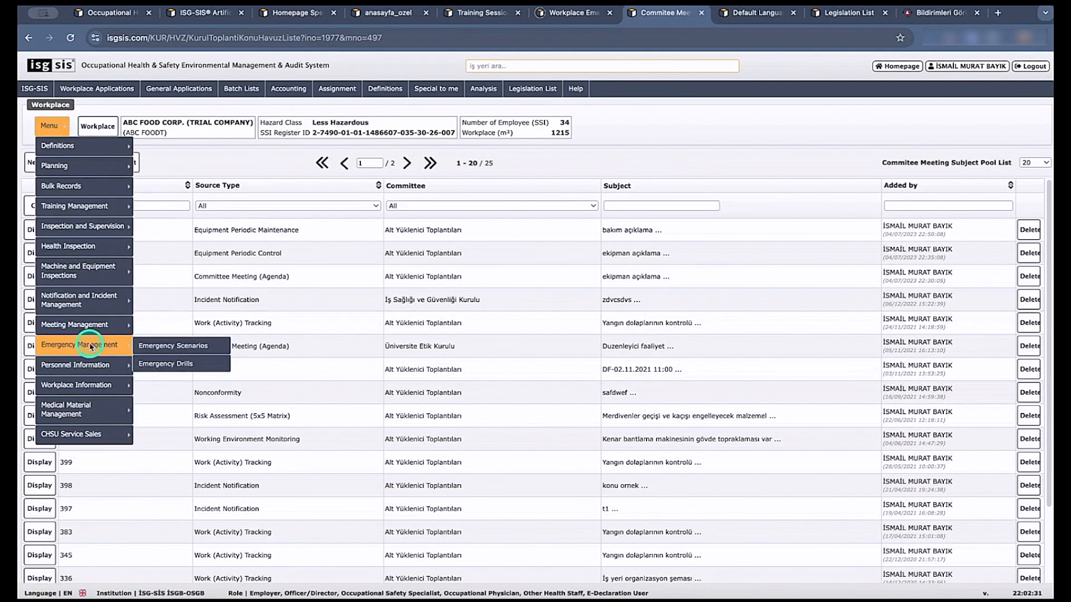
click(162, 363)
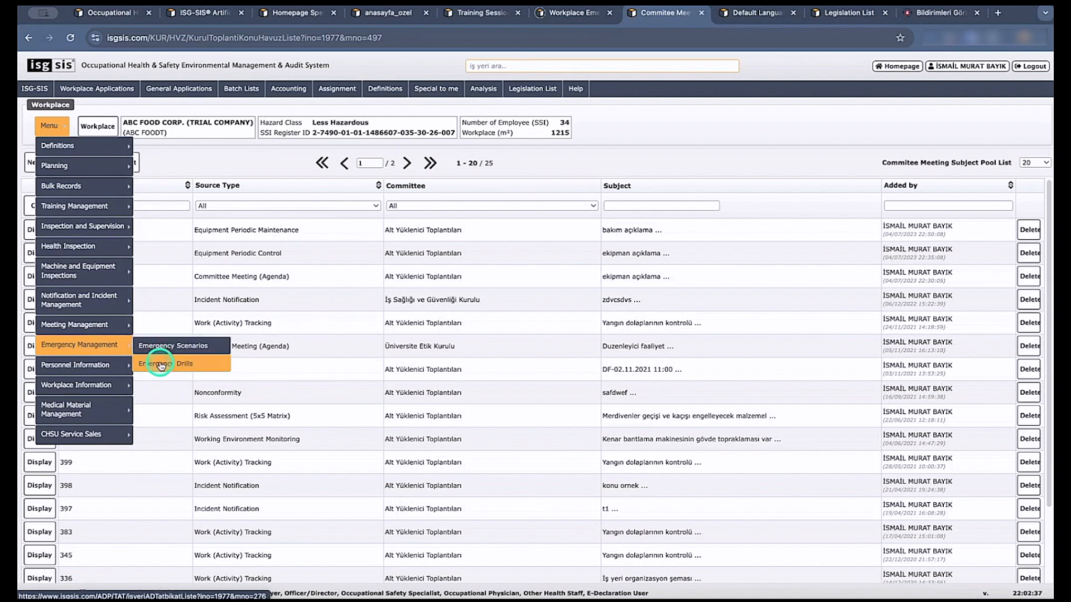
click(115, 366)
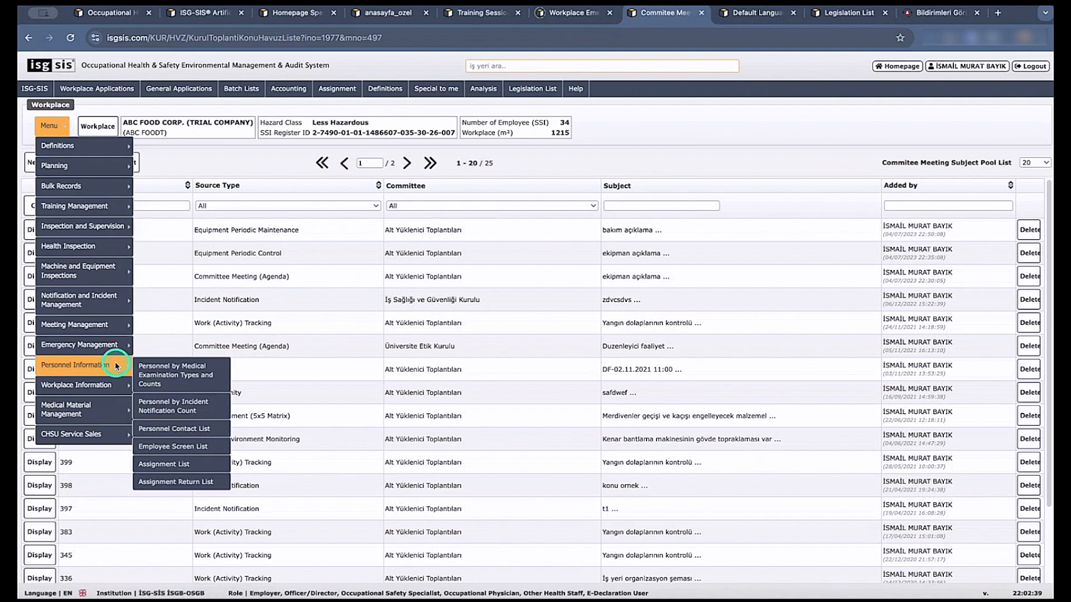
click(177, 372)
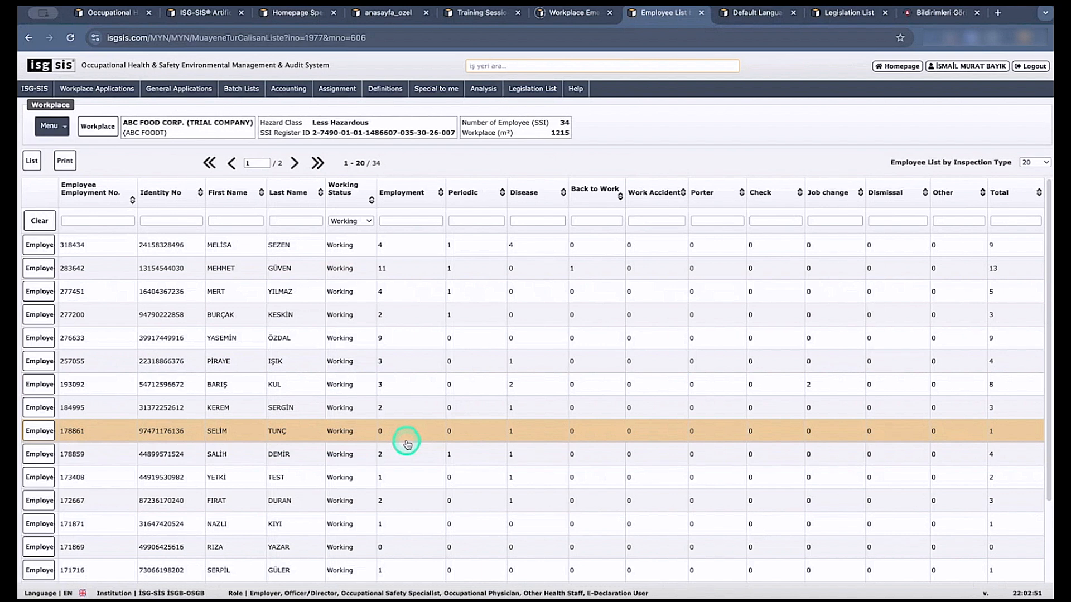
Display the workplace's personnel list by incident notification count and look through its records.
click(50, 126)
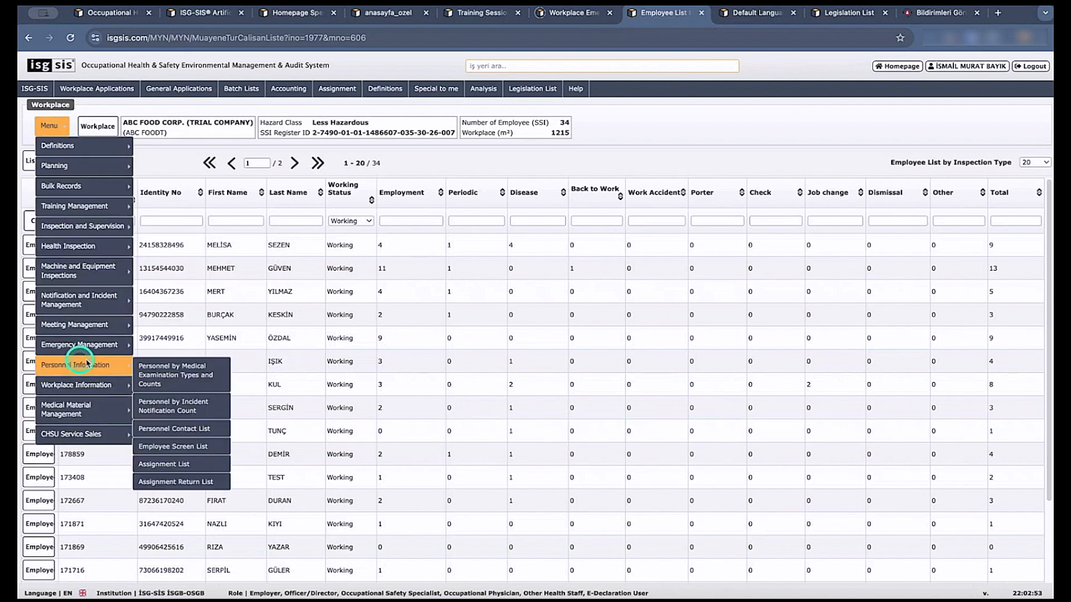
click(209, 410)
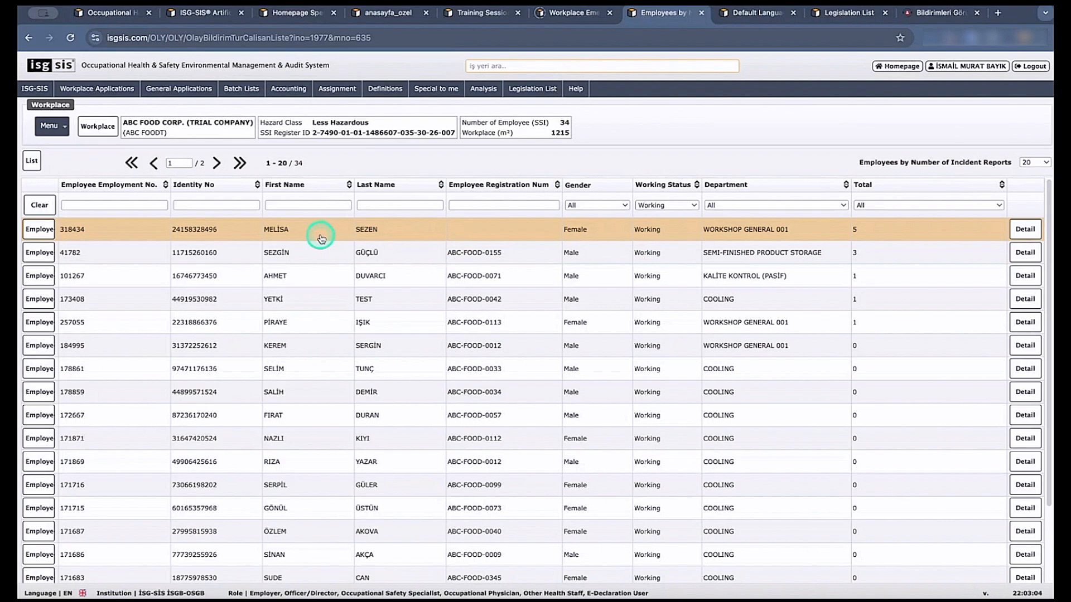
scroll(224, 318, down, 1)
click(51, 126)
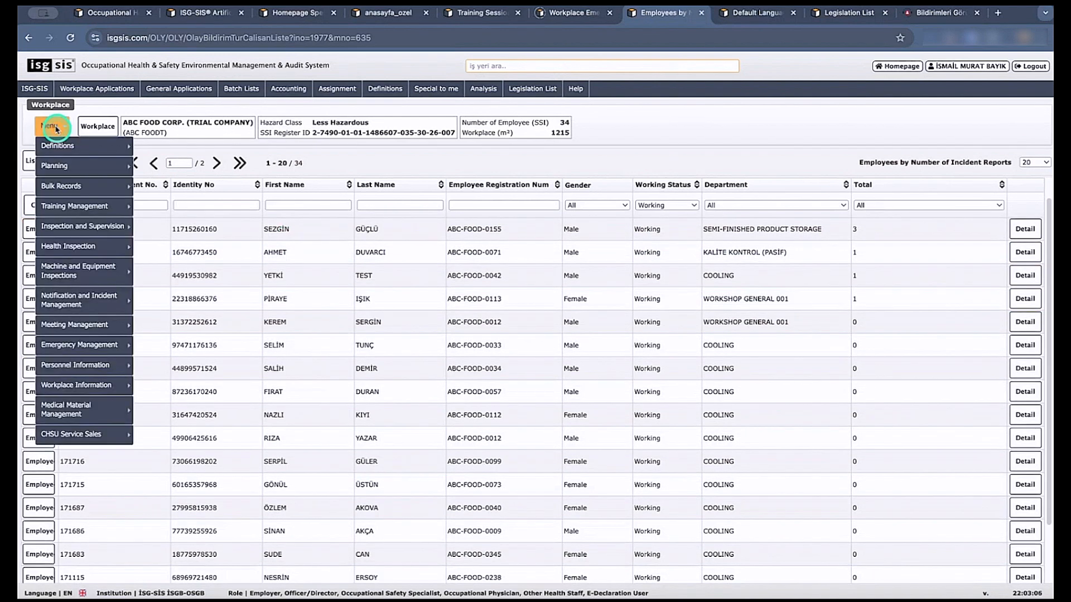
click(70, 385)
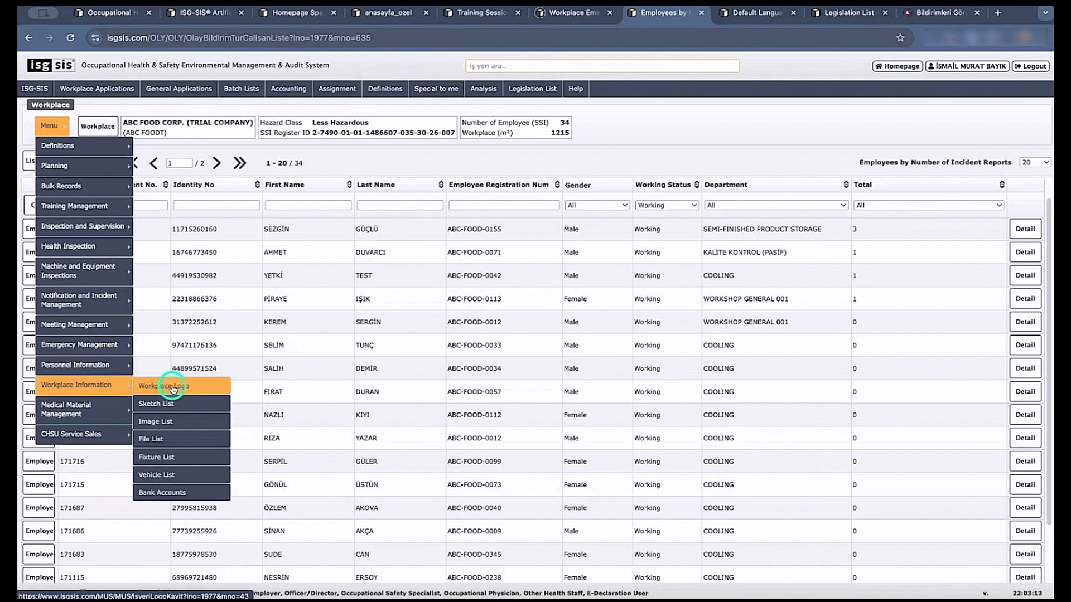
click(165, 429)
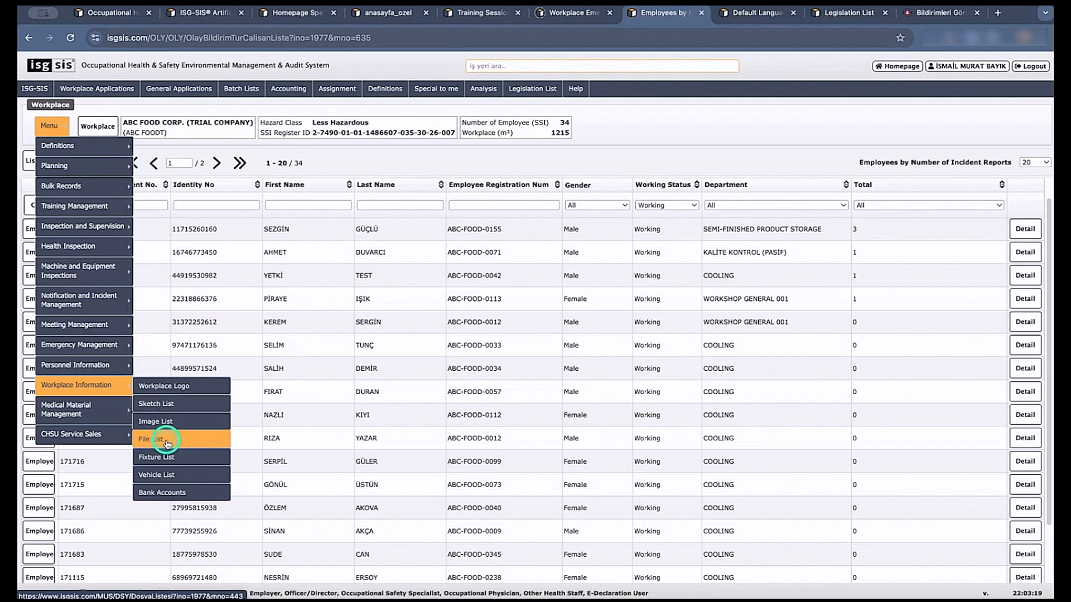
mouse_move(122, 410)
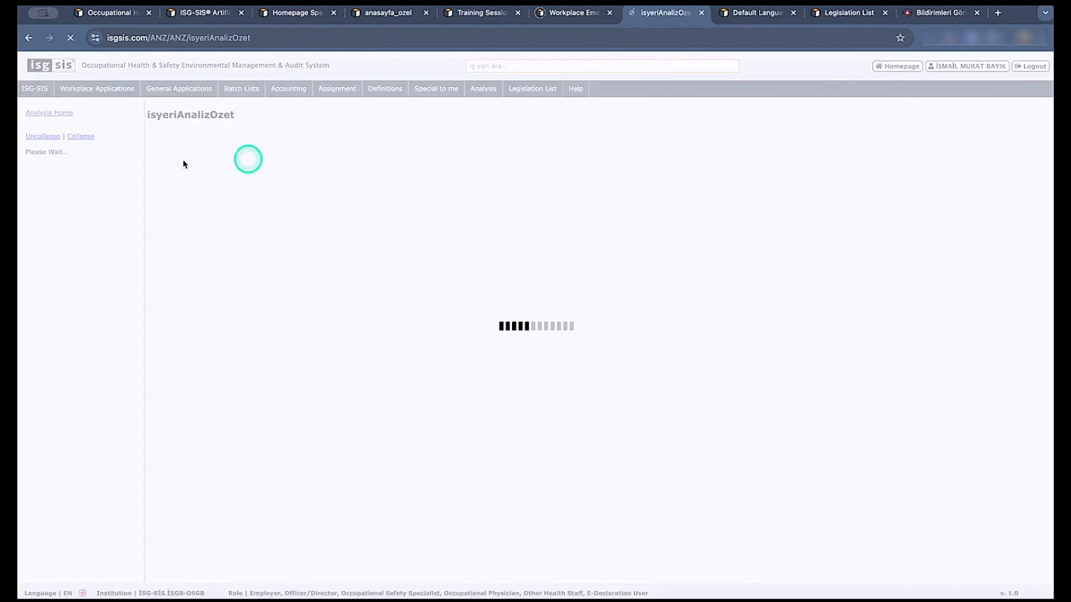
Expand the training and health analyses and display the İBYS Muayene Gönderim Analizleri report.
click(30, 155)
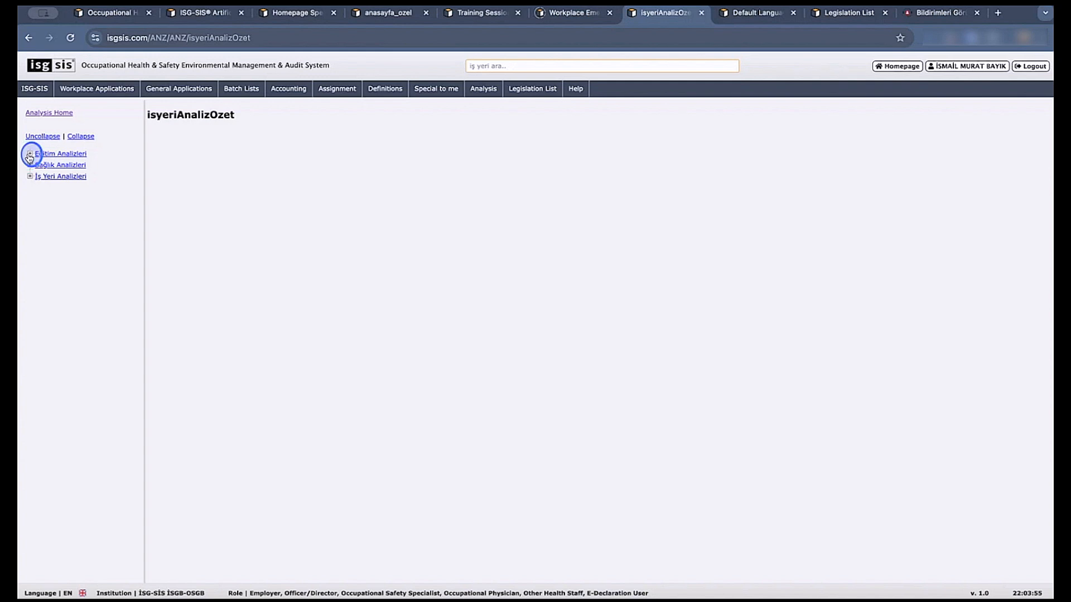
click(30, 199)
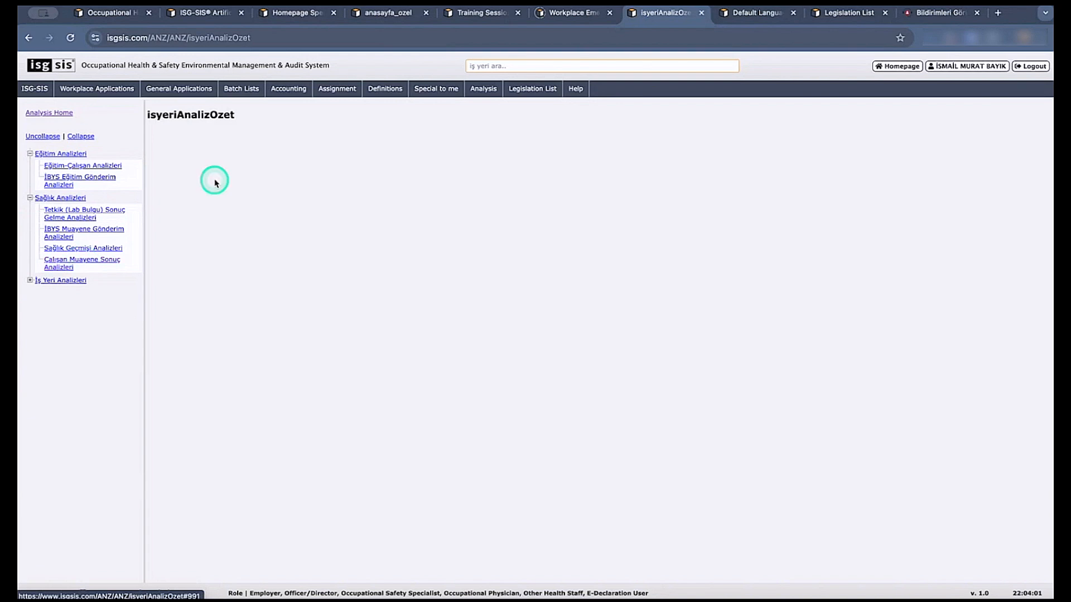
click(66, 213)
click(76, 239)
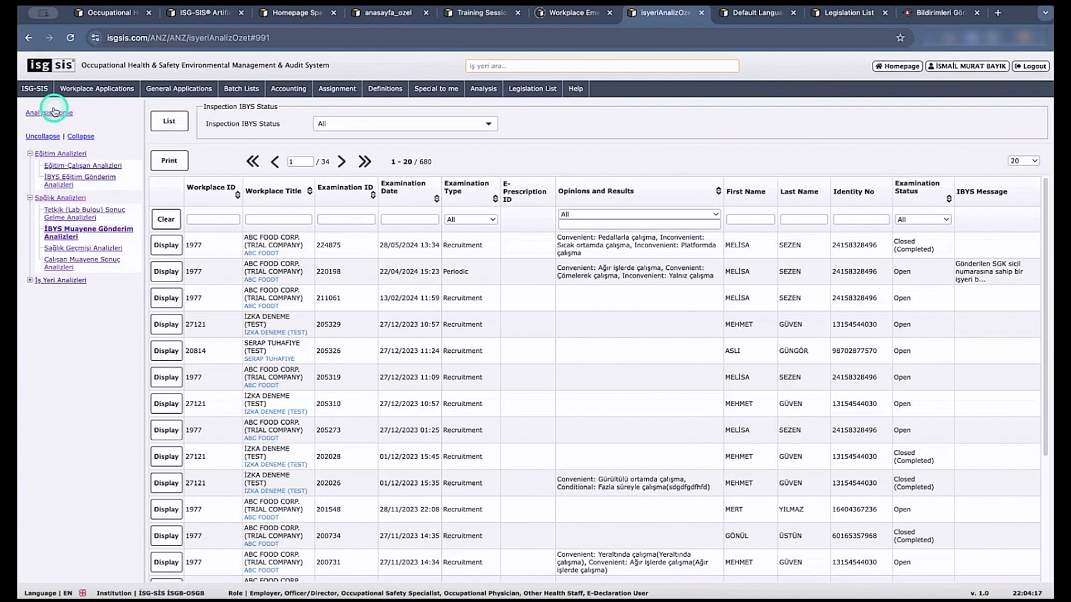
Display the system's Language List and review the fields of a new language record, closing it without saving.
click(42, 88)
mouse_move(49, 123)
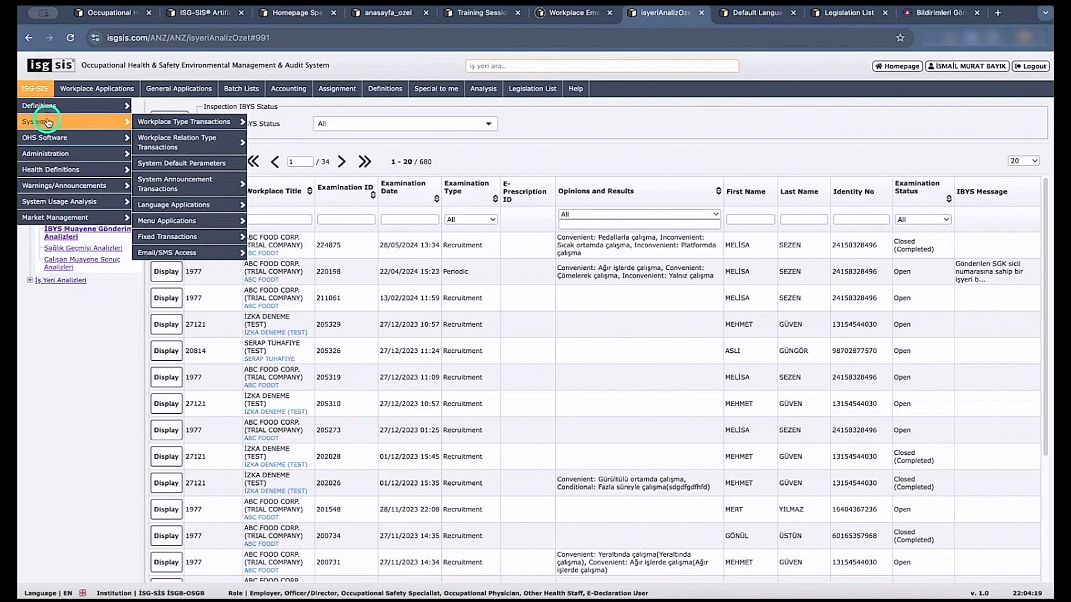
mouse_move(206, 222)
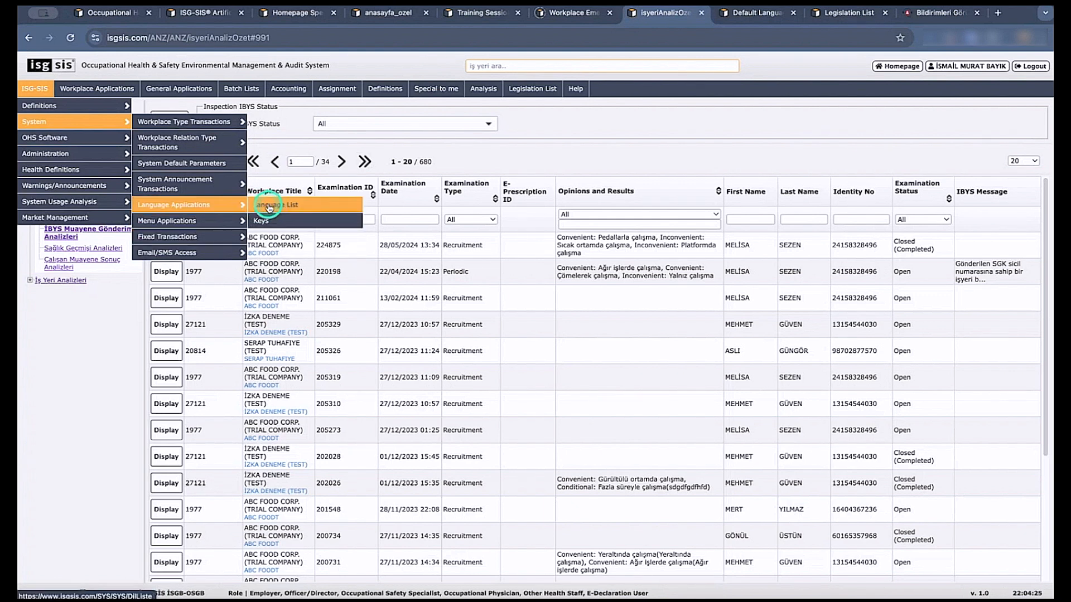
click(269, 206)
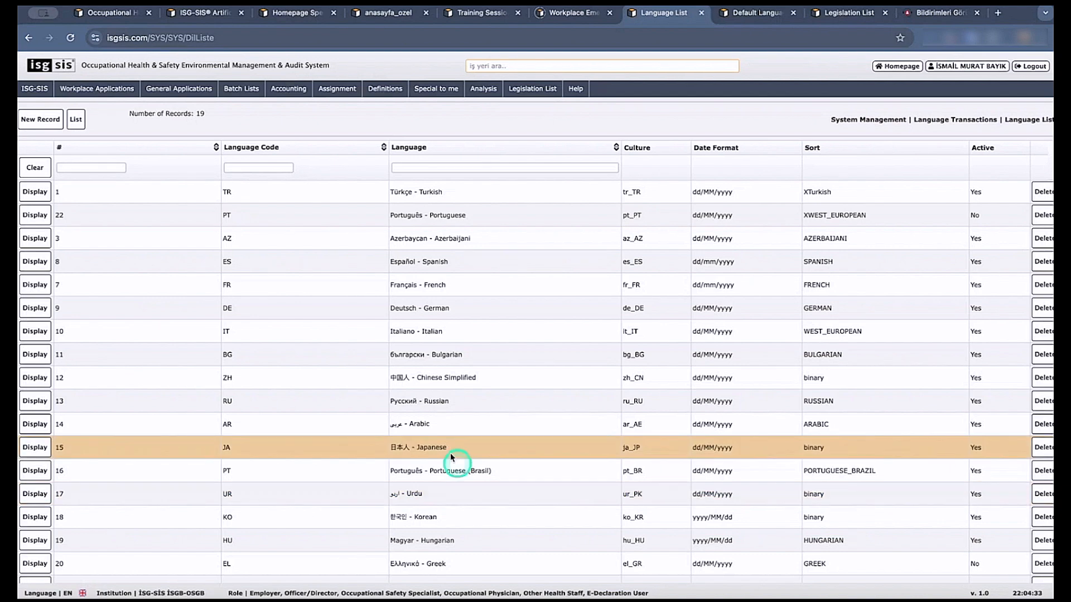
click(55, 120)
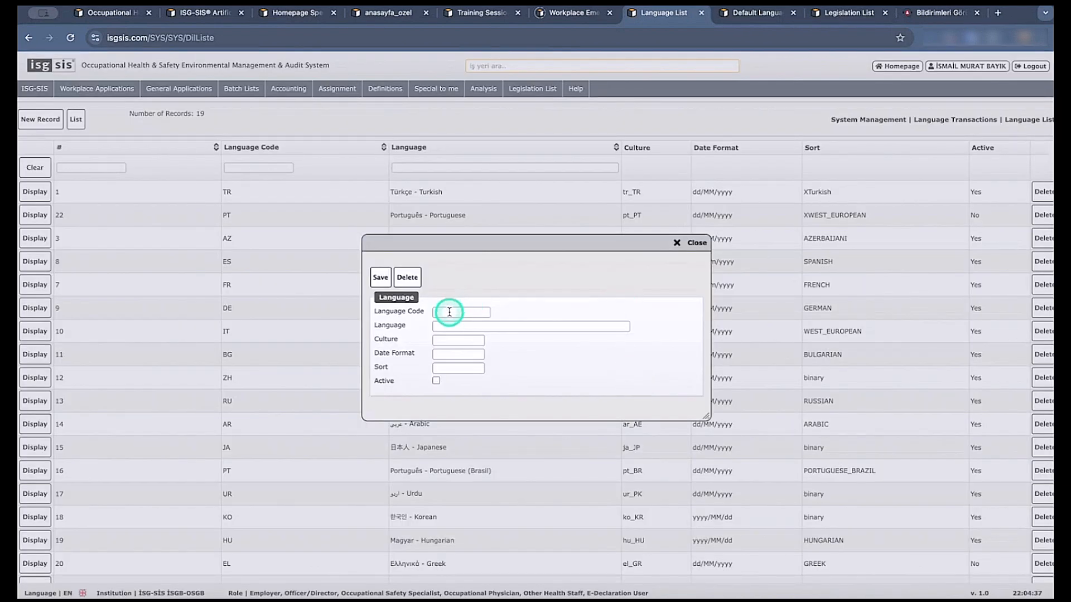
click(685, 243)
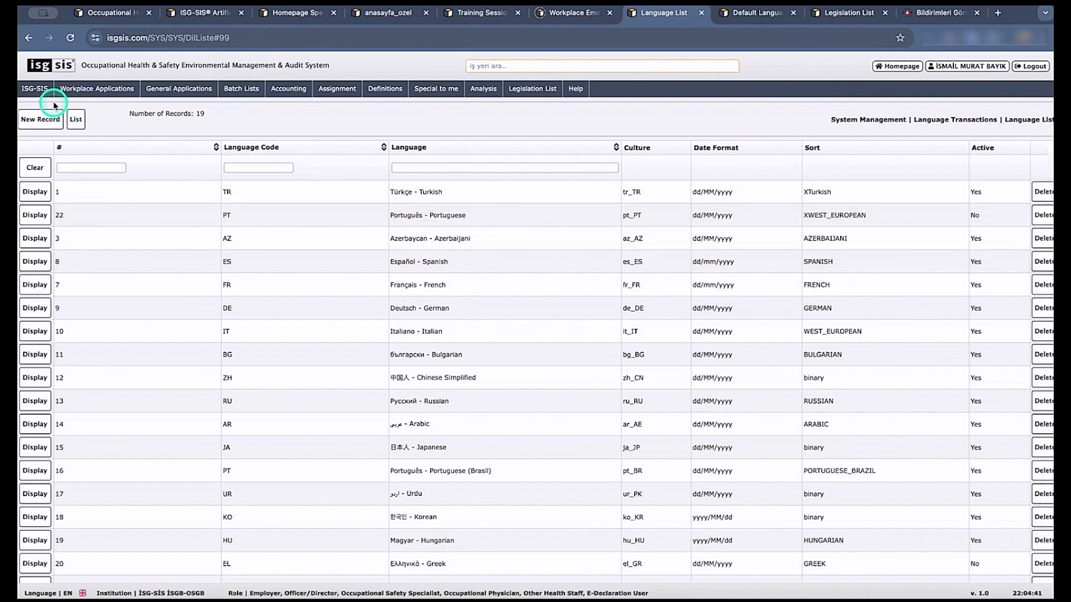
Display the system's Language Key List from the language applications.
mouse_move(45, 91)
mouse_move(50, 120)
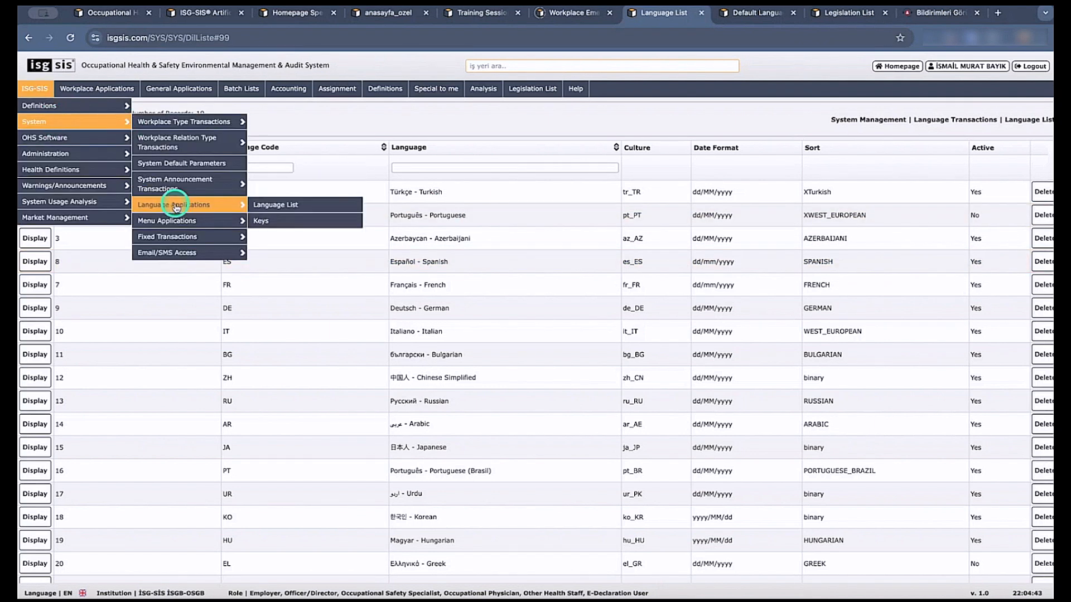
mouse_move(190, 205)
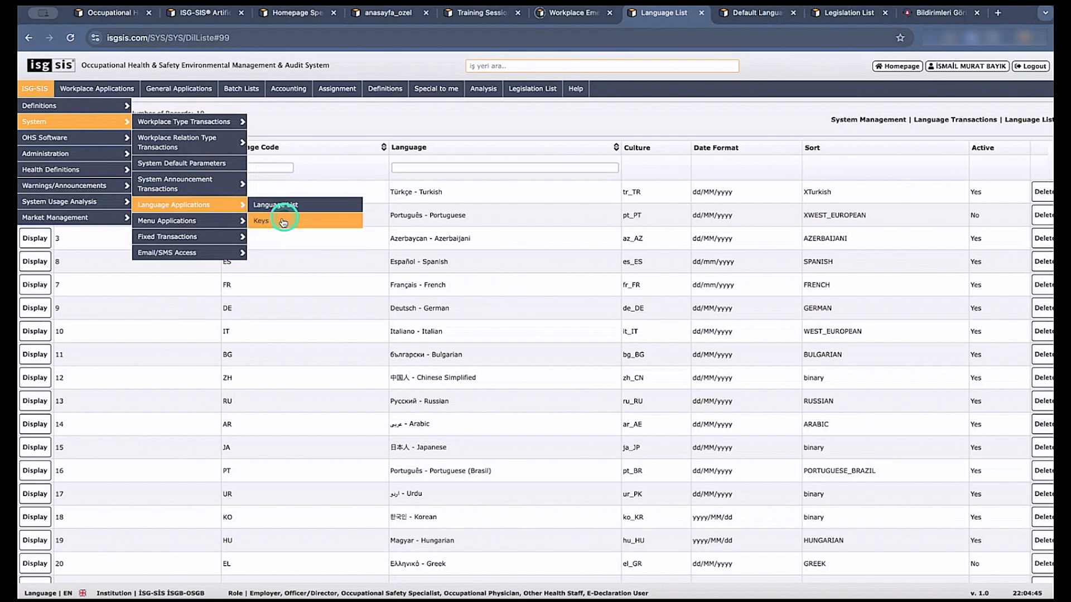
click(266, 222)
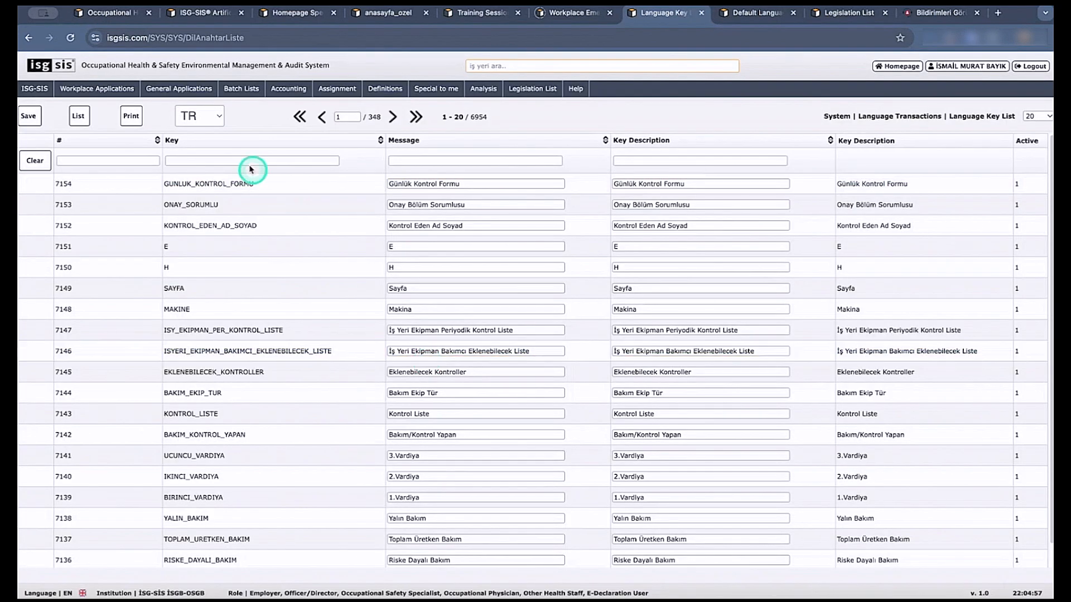
Display the language key messages in English (EN) and then in Portuguese (PT).
click(207, 117)
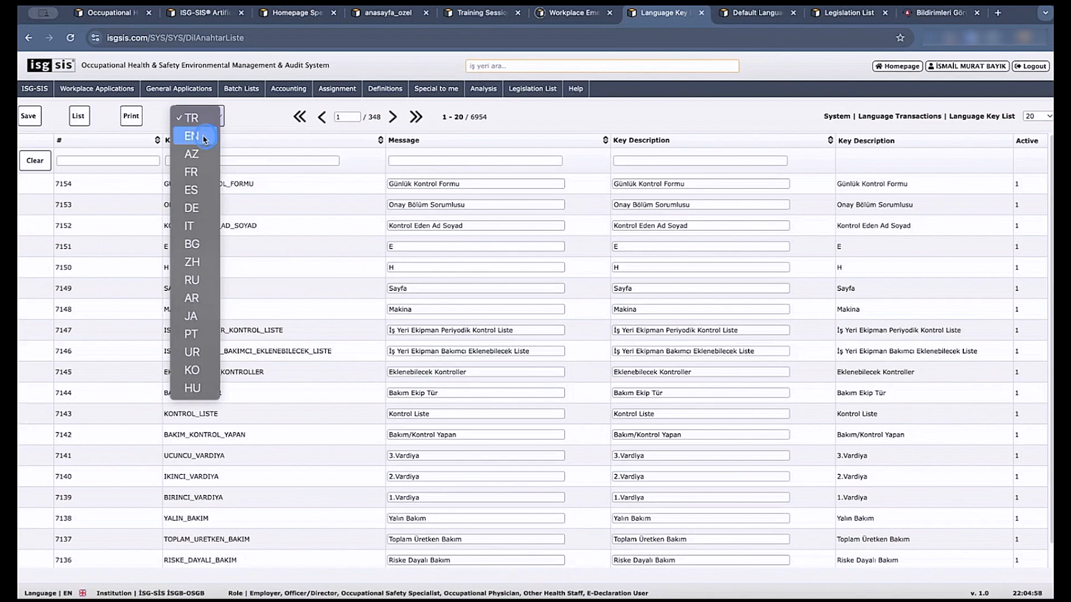
click(208, 136)
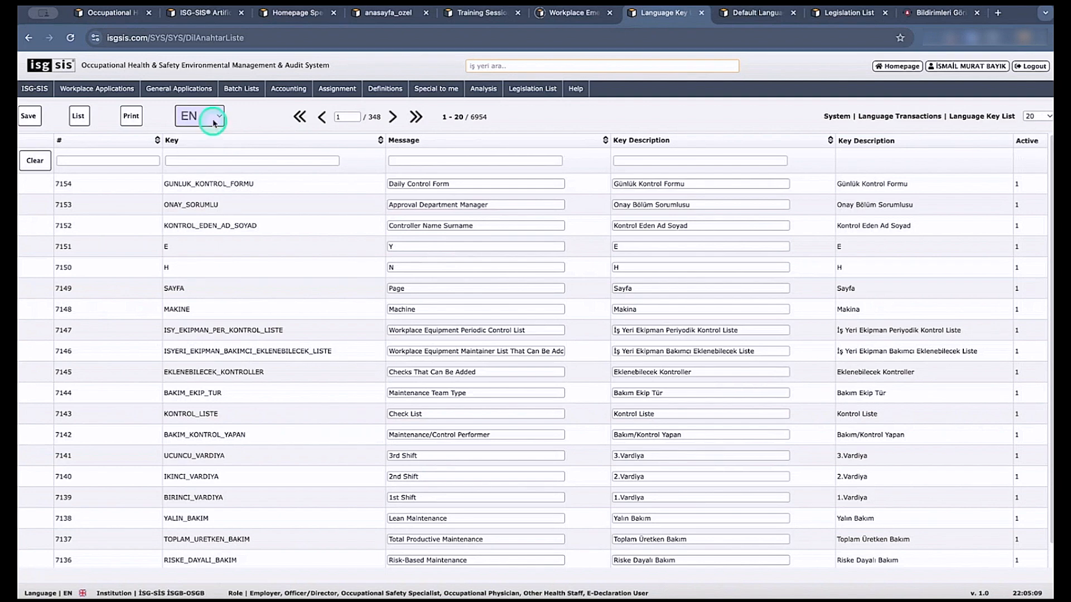
click(211, 117)
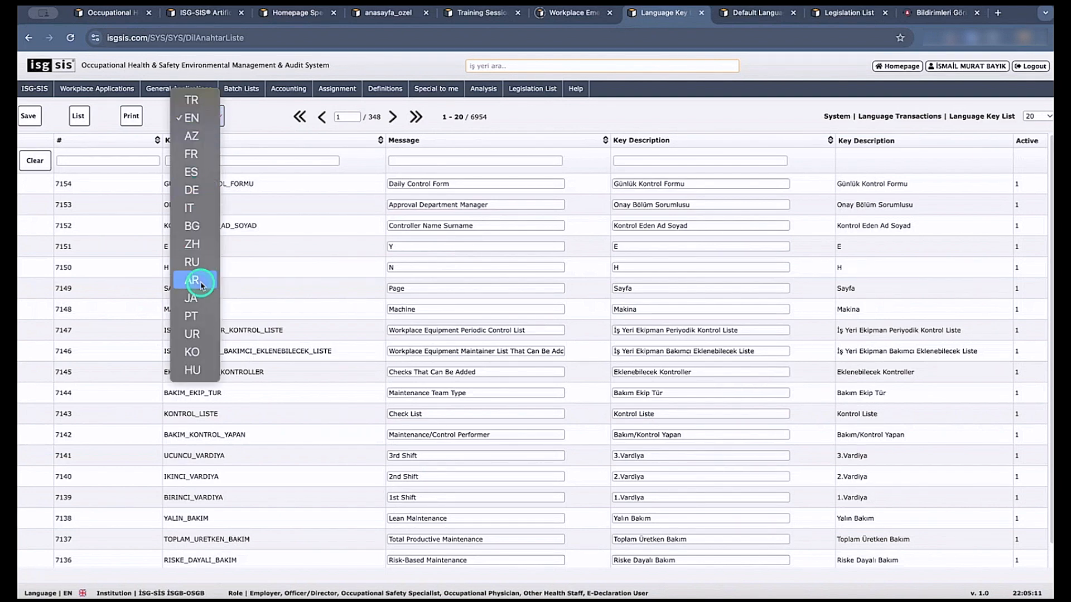
click(193, 315)
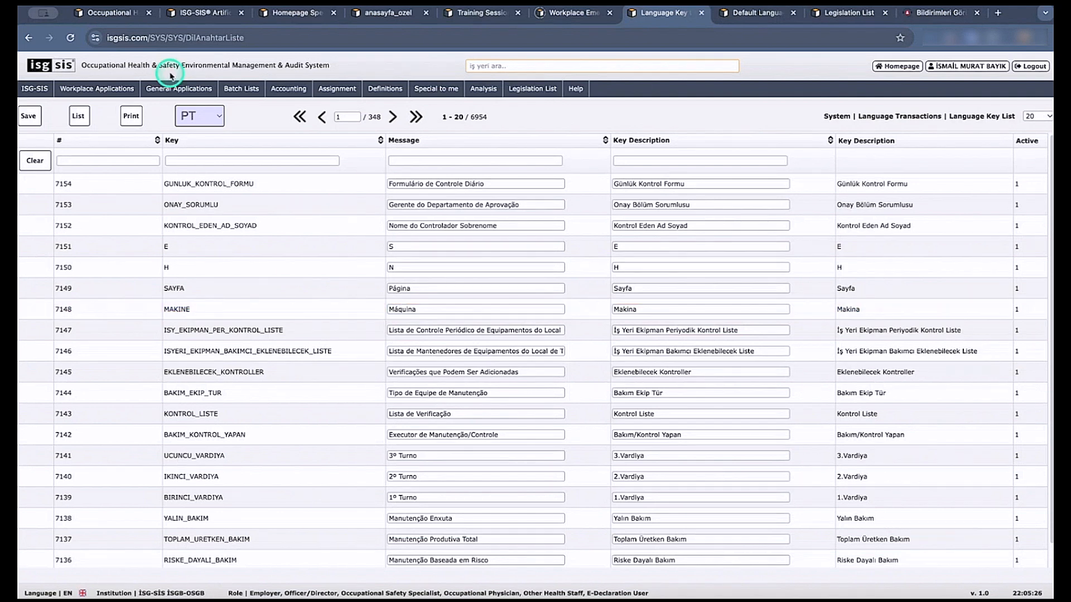
Look through the other languages available for the key list without changing the Portuguese selection.
click(206, 118)
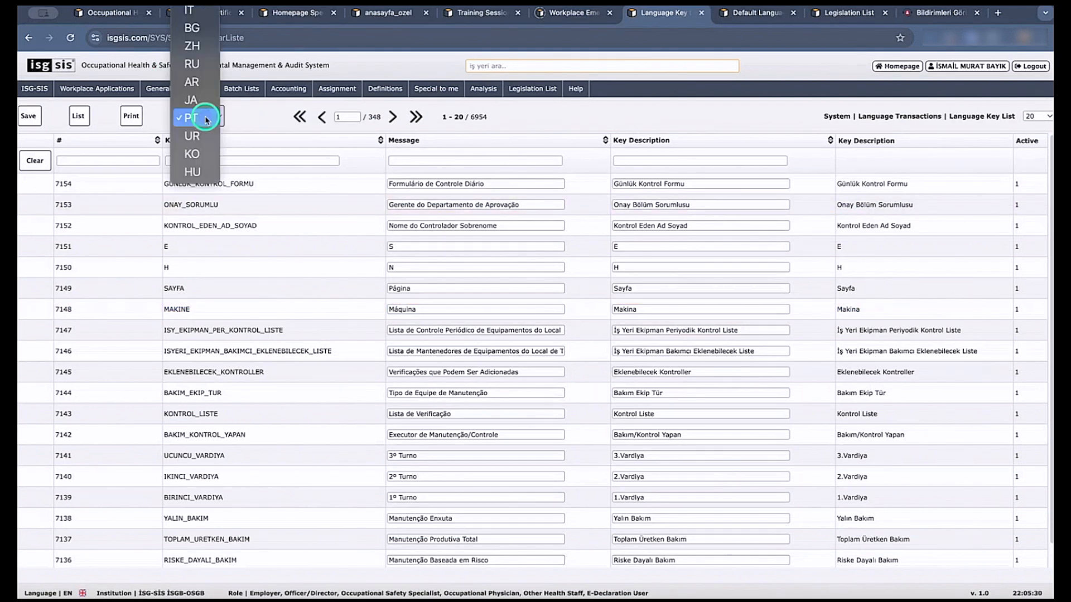
scroll(205, 118, up, 3)
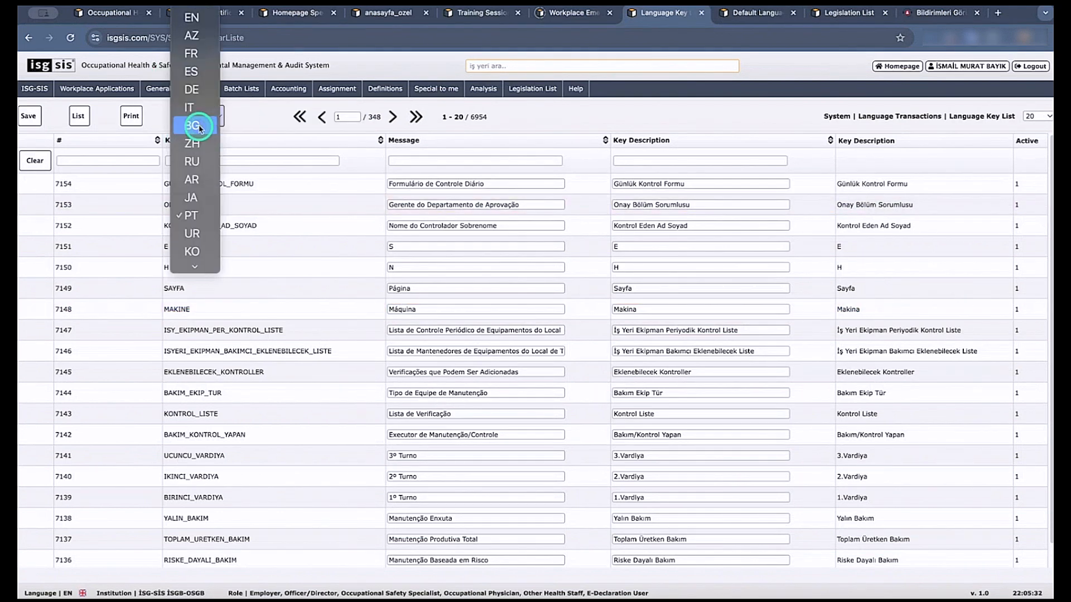
click(253, 122)
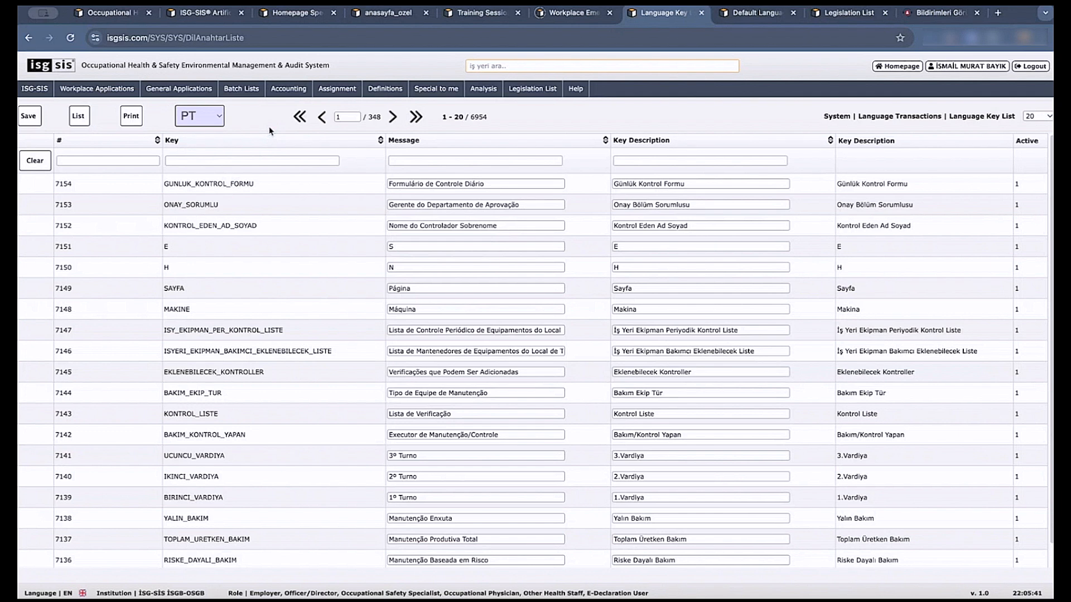
click(214, 117)
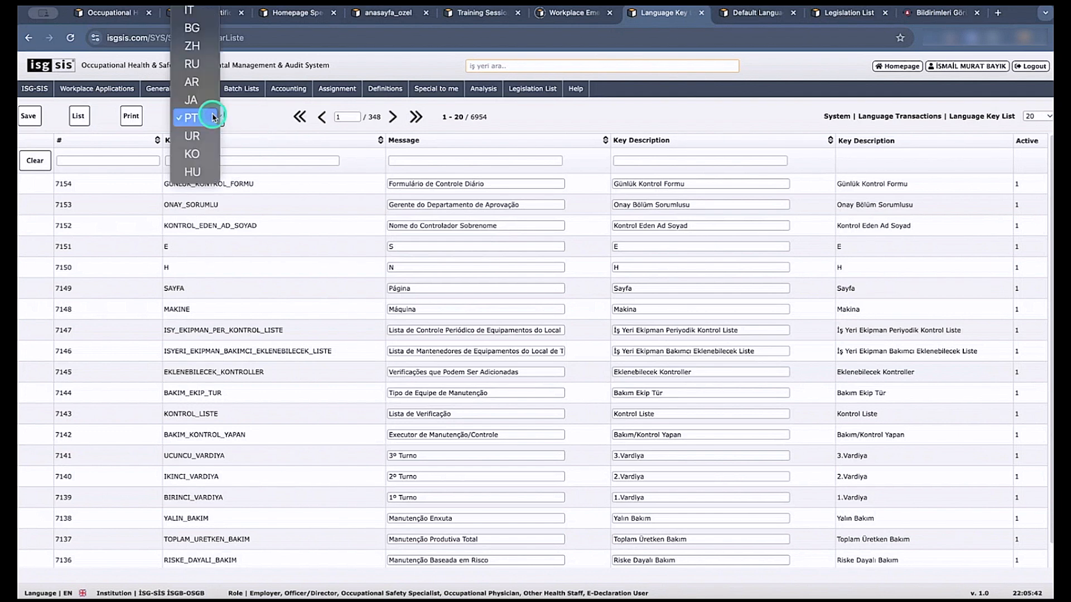
click(240, 116)
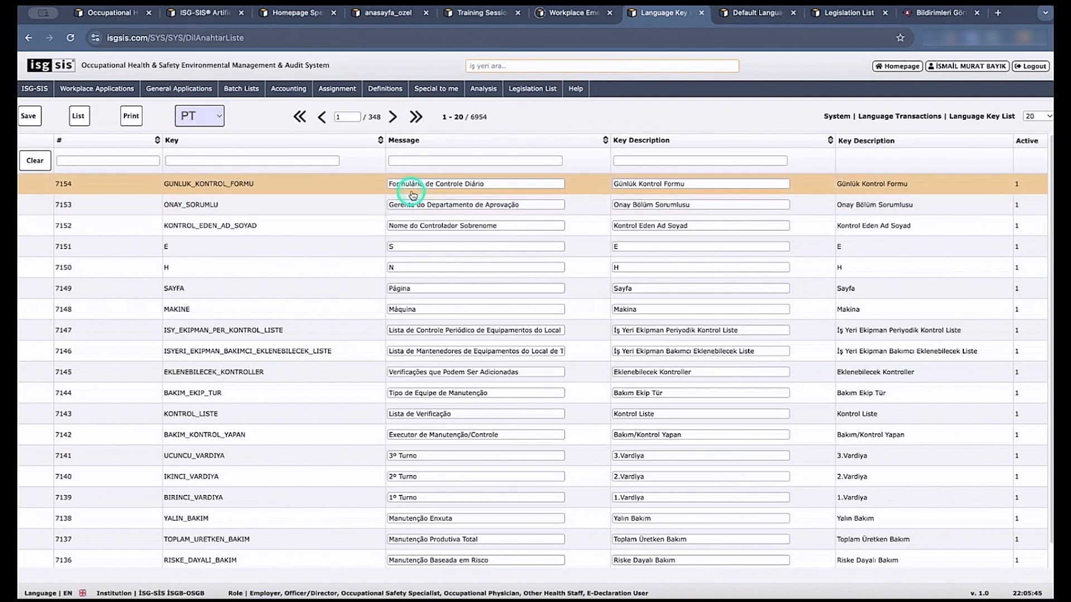
Close the Language Key List and Workplace Emergency Plan List pages.
click(43, 96)
mouse_move(43, 104)
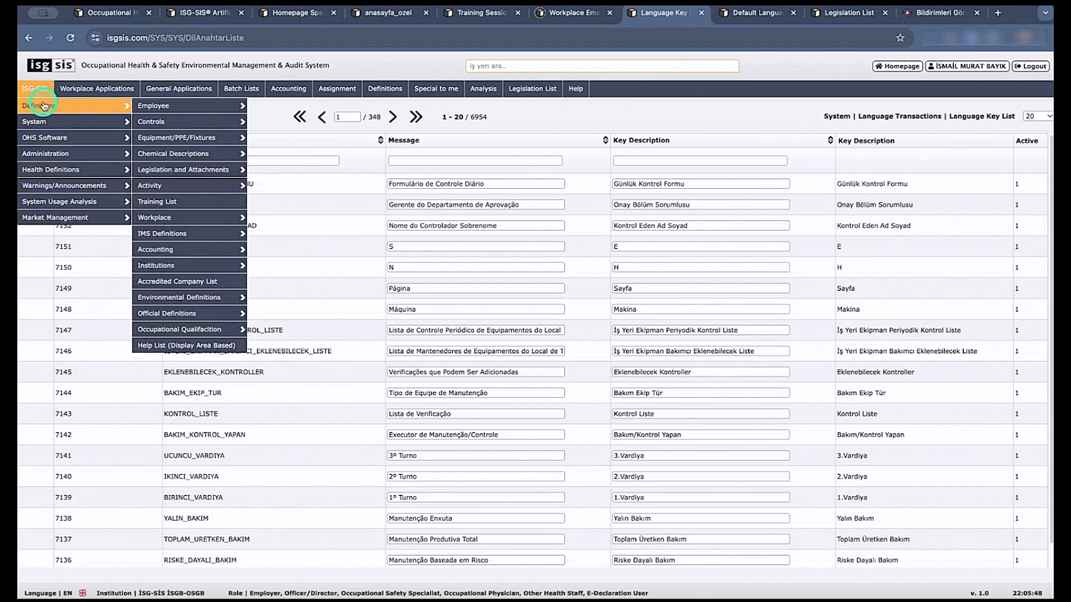
click(701, 14)
click(602, 14)
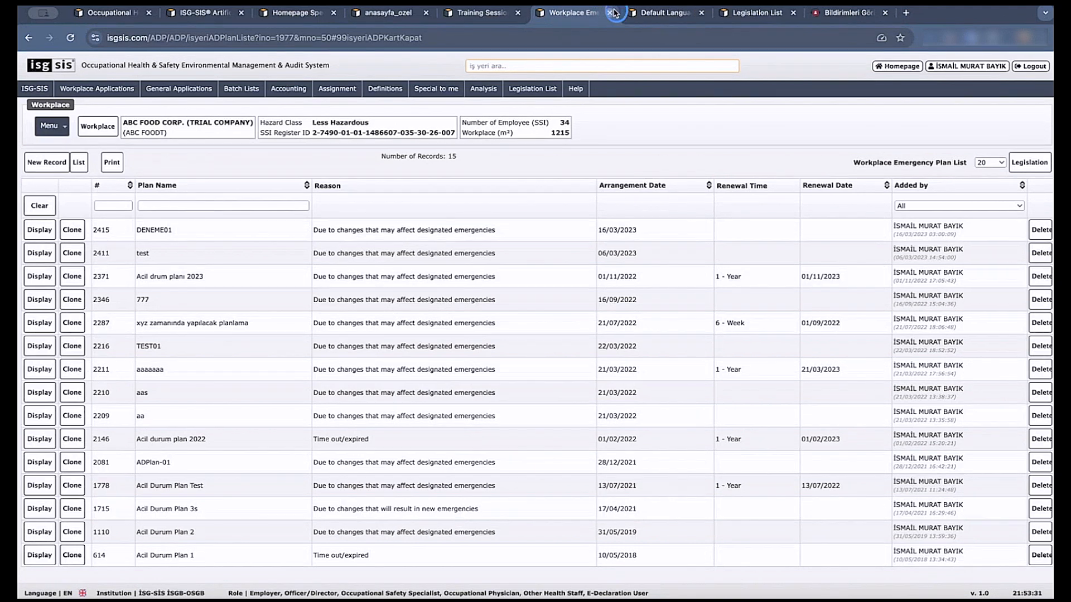
click(614, 12)
Change the account's default language to Portuguese (PT).
click(76, 204)
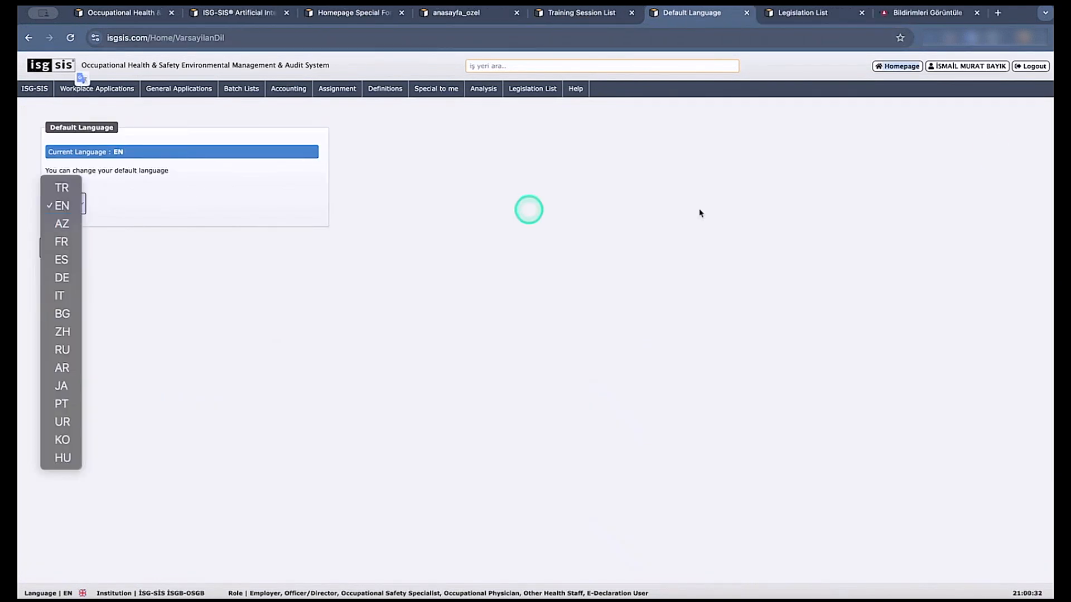
click(967, 68)
click(958, 66)
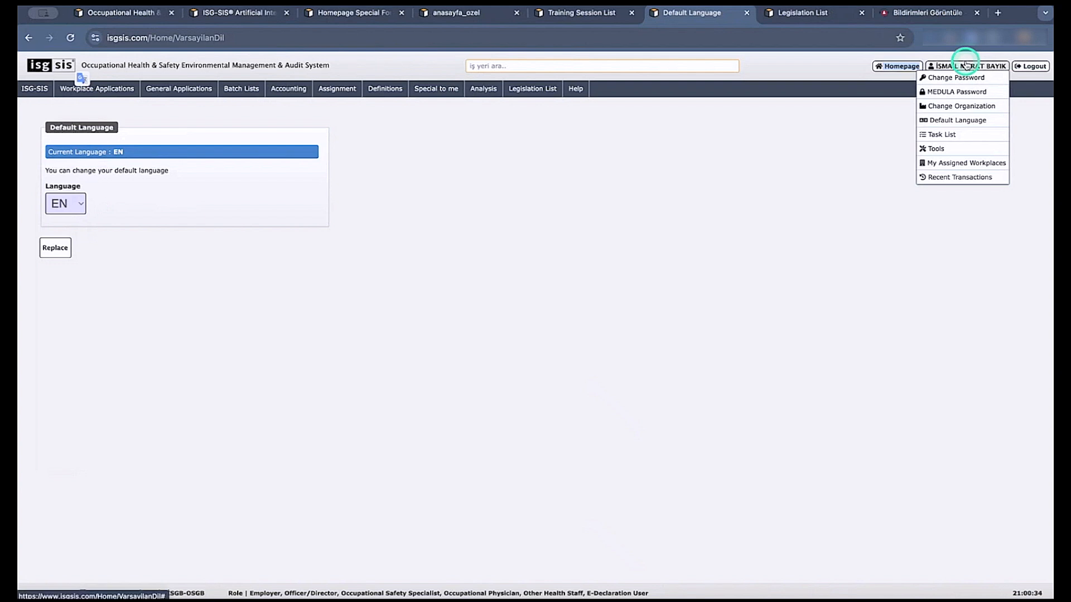
click(953, 122)
click(60, 204)
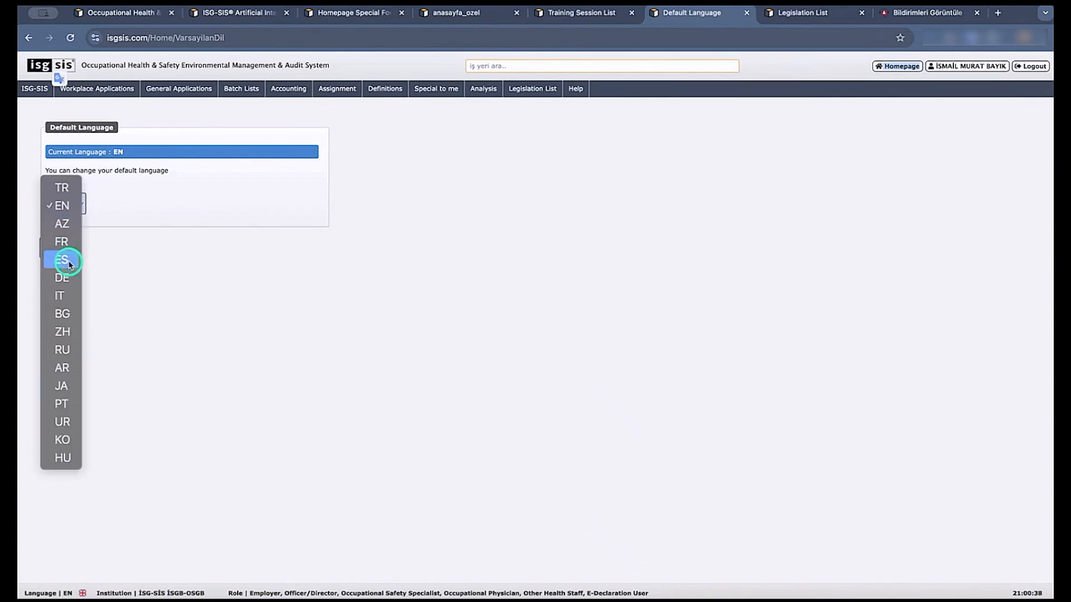
click(69, 404)
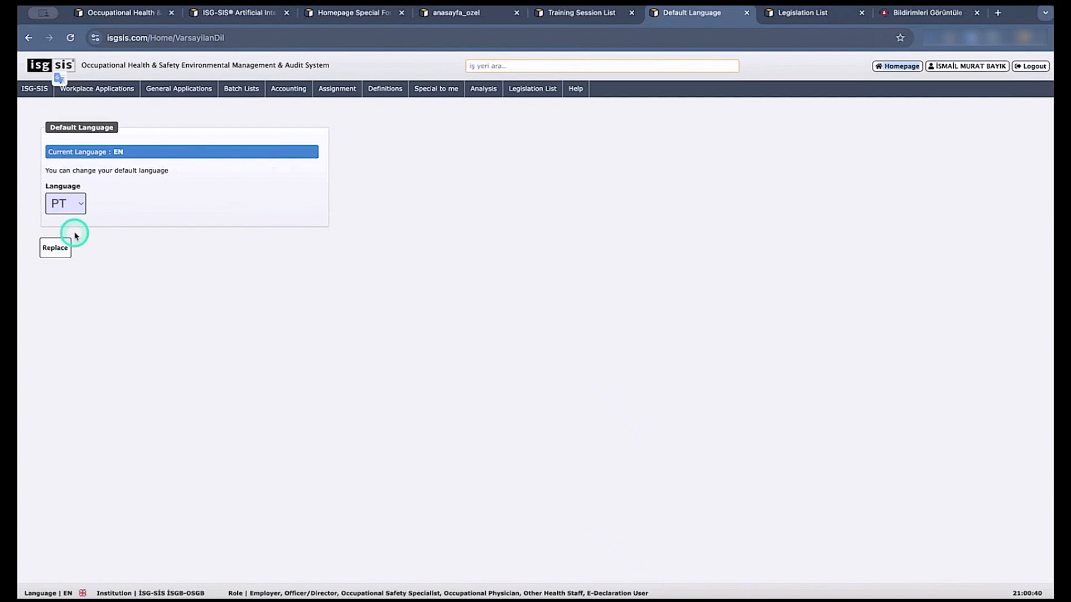
click(54, 247)
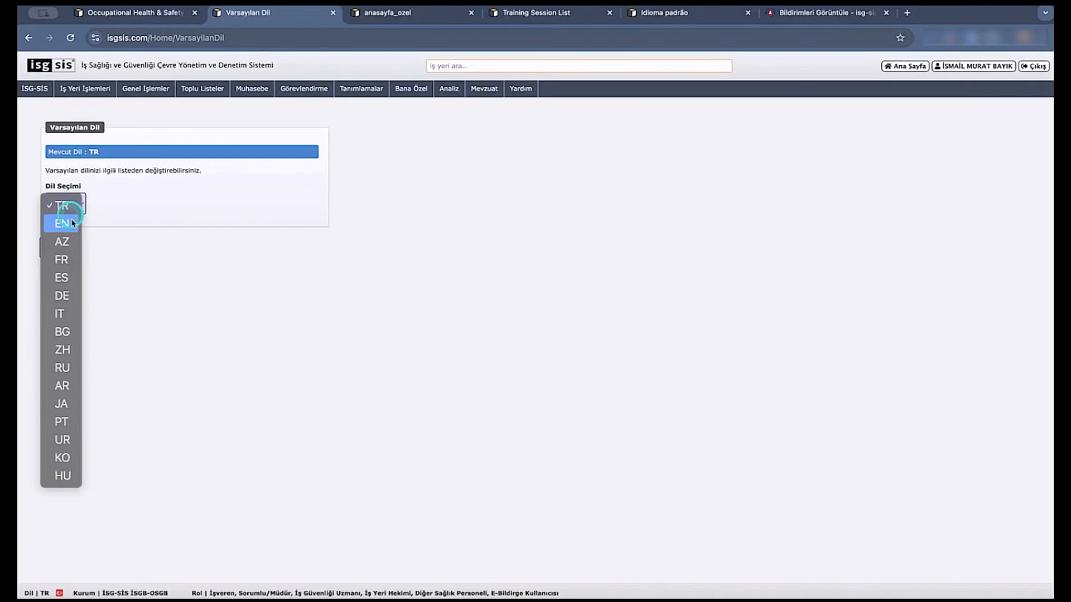
Set the account's default language to English (EN) and close the anasayfa_ozel page.
click(62, 222)
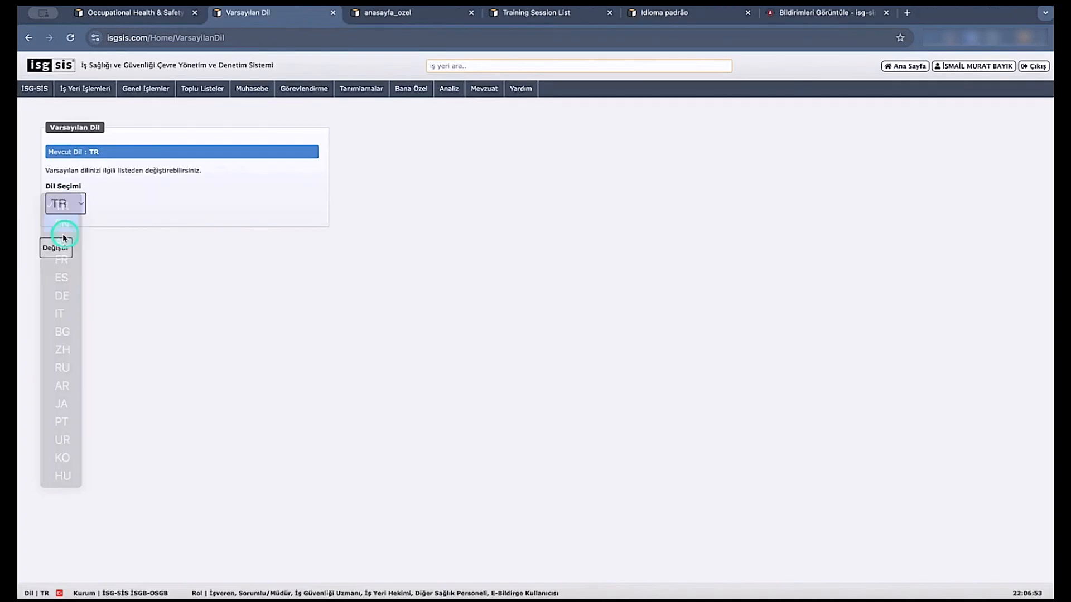
click(58, 247)
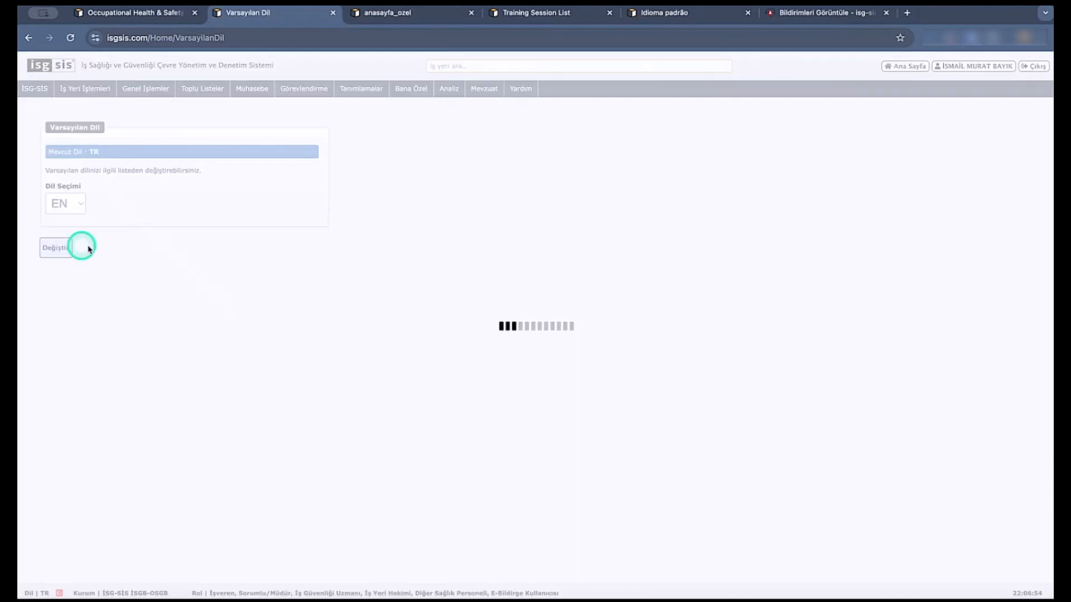
click(401, 16)
click(470, 13)
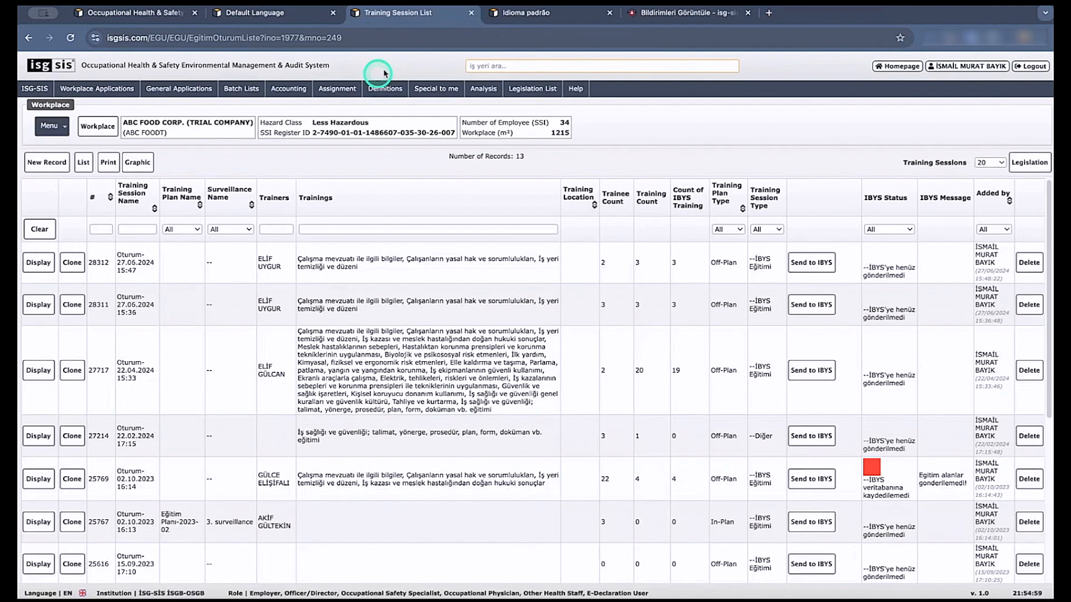
From the workplace's inspection and supervision applications, open Activity Tracking and Operating Environment Monitoring in separate browser tabs.
click(65, 130)
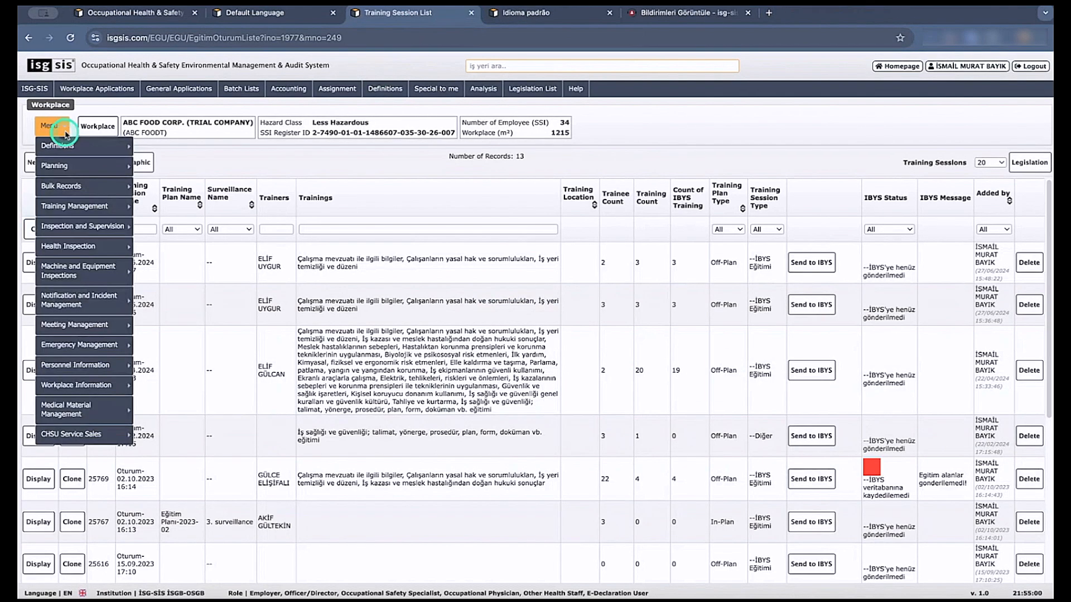
click(86, 272)
click(94, 252)
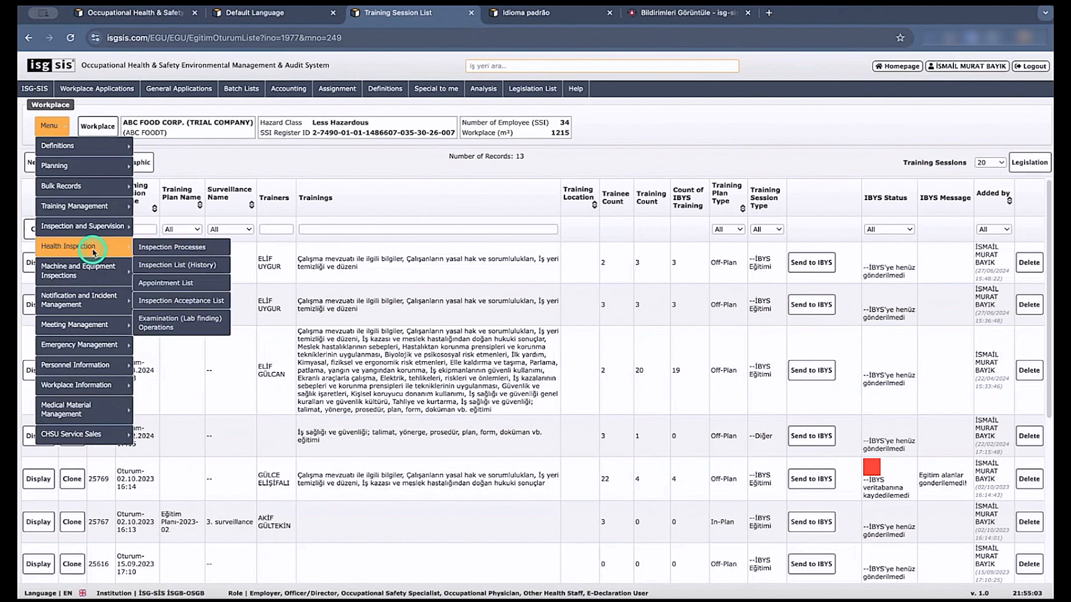
click(101, 232)
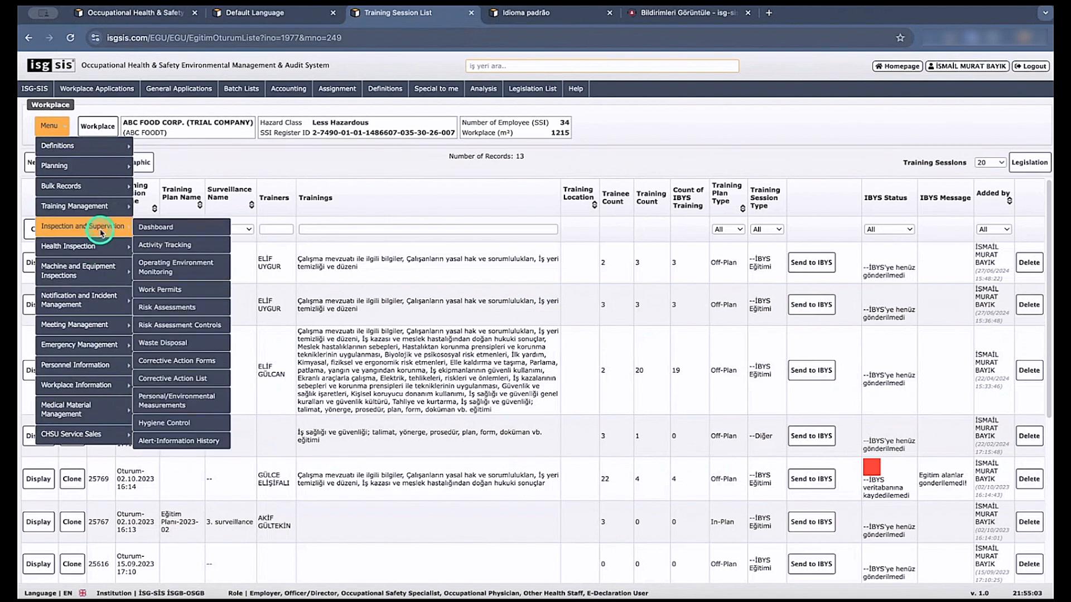
right_click(172, 251)
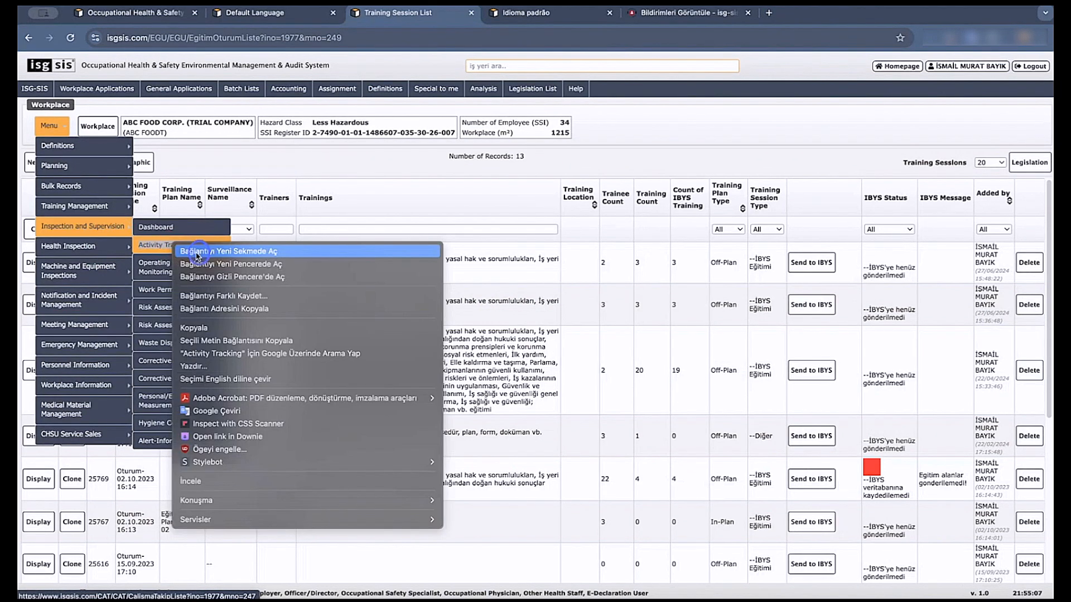
click(190, 258)
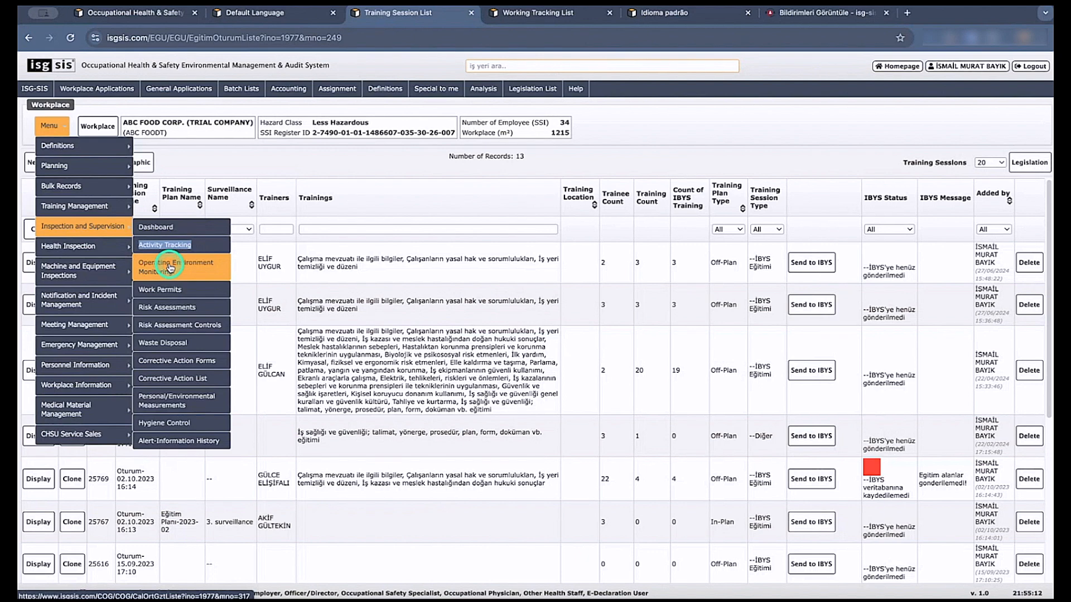
right_click(165, 270)
click(178, 276)
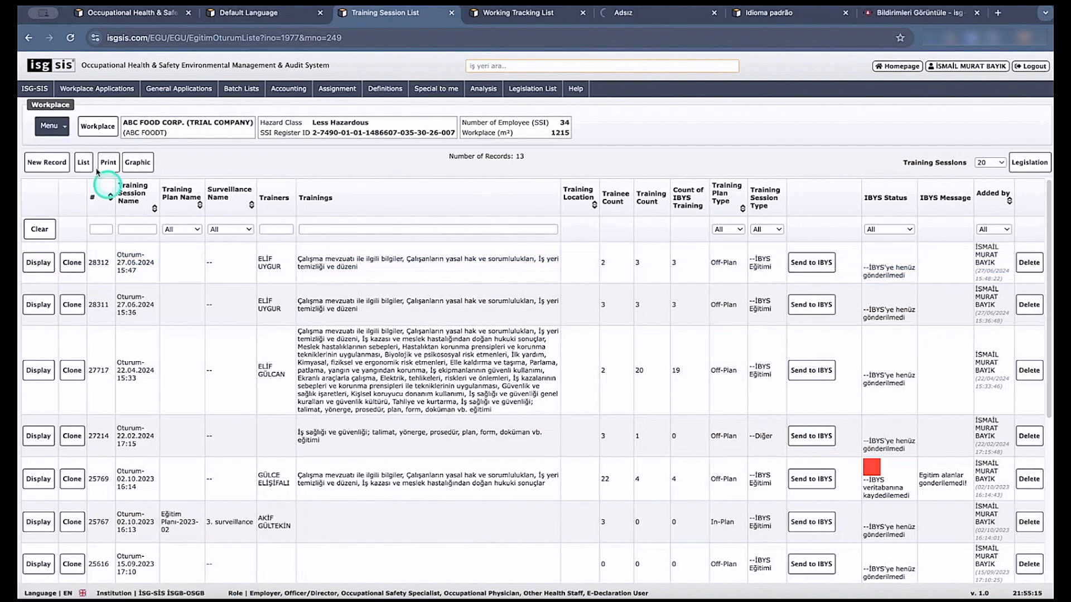
click(64, 129)
mouse_move(80, 222)
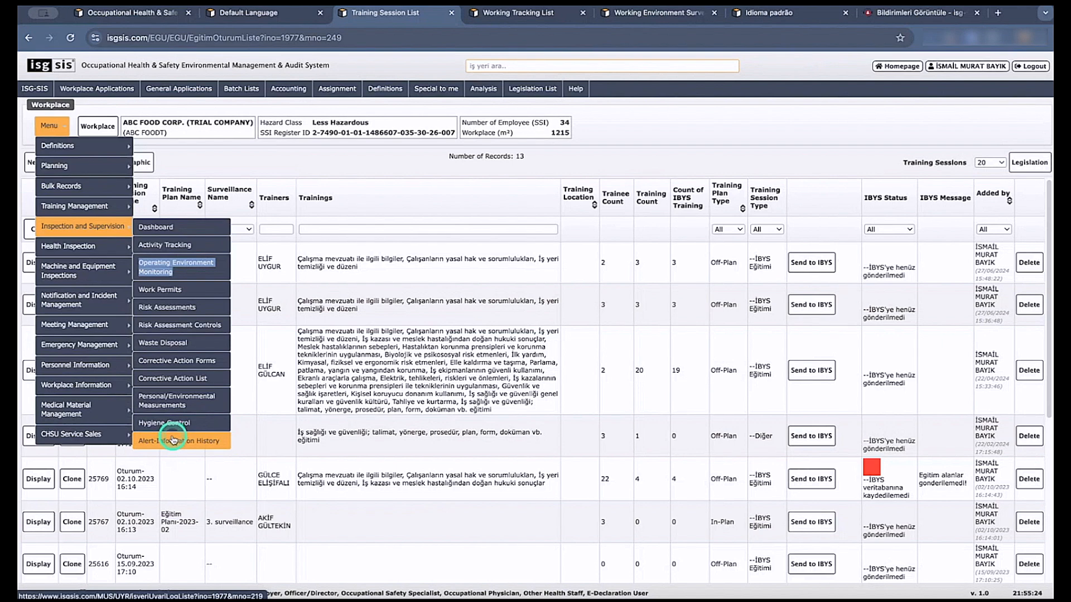
In the Working Tracking List, display the Çalışma Planı-2024 AGRO record dated 17/10/2024 and review its co-signatories and action list.
click(521, 13)
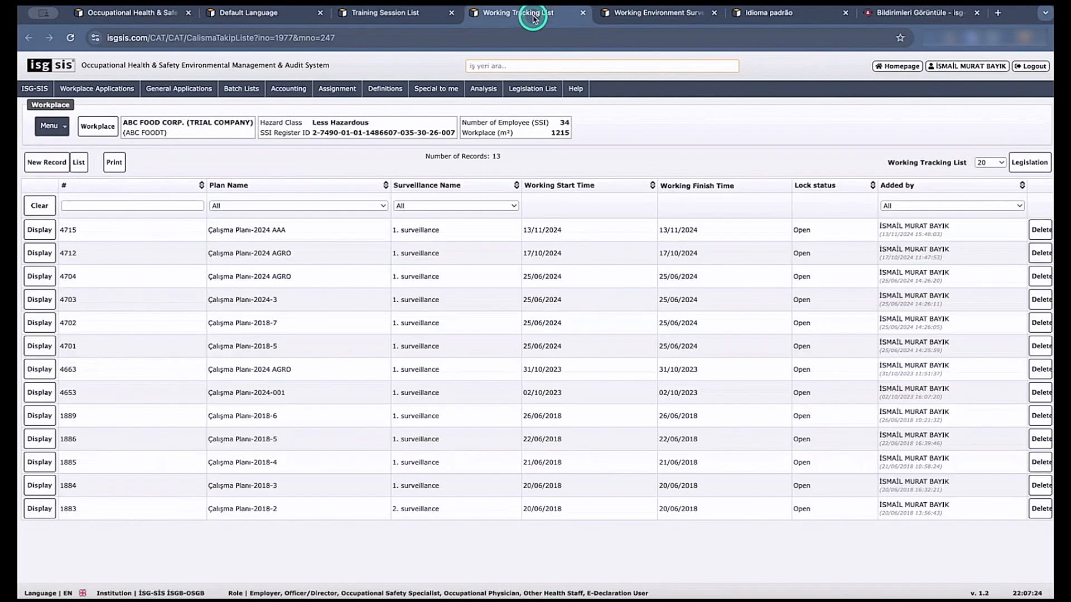
click(39, 253)
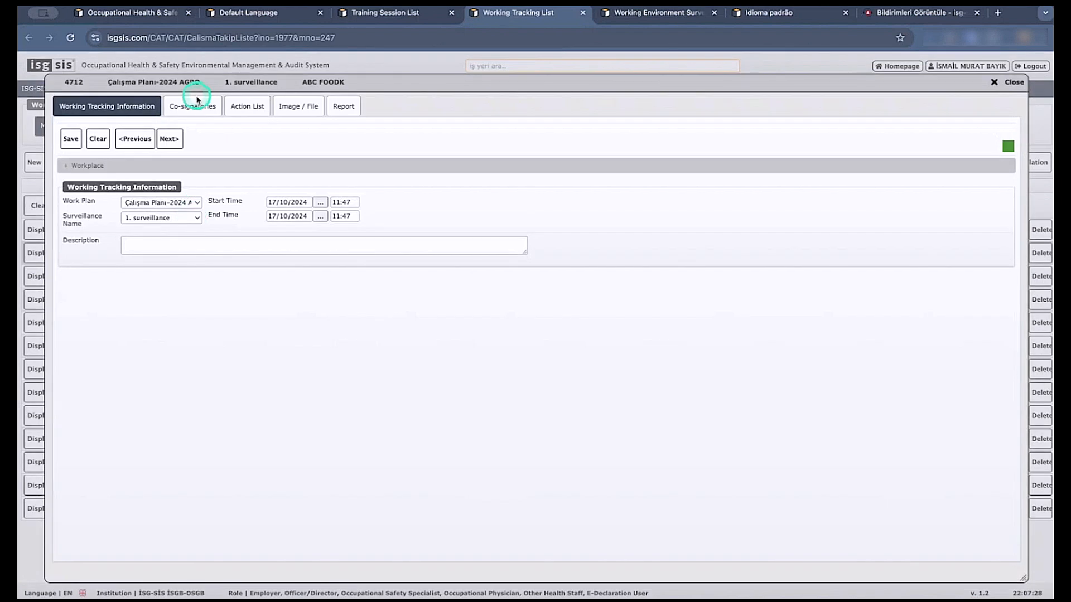
click(197, 104)
click(249, 106)
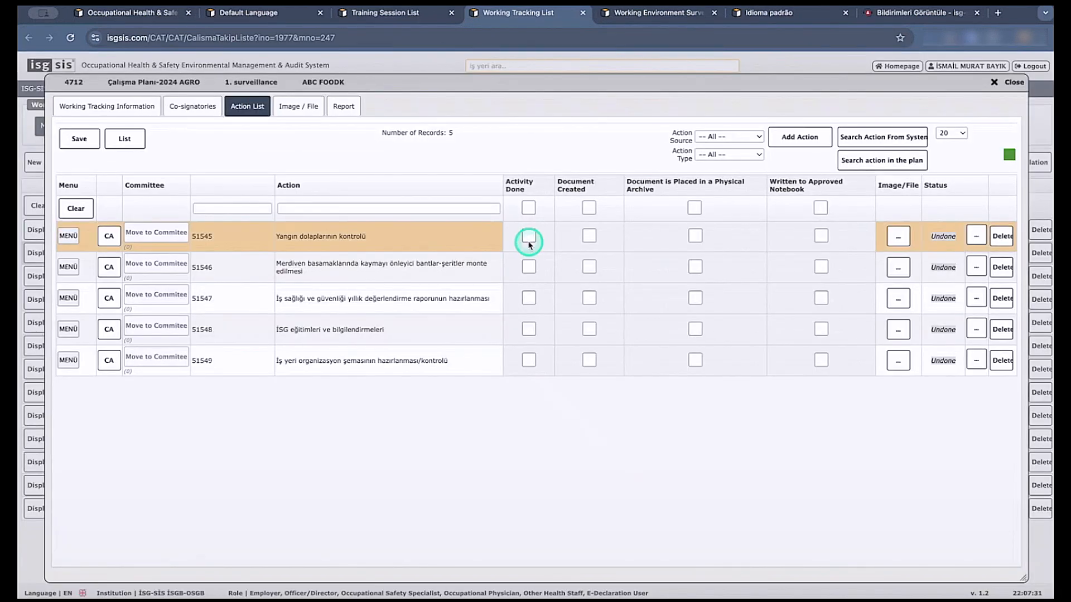
Mark the Yangın dolaplarının kontrolü action as done, document created and physically archived, and review its status and responsible person's details.
click(529, 240)
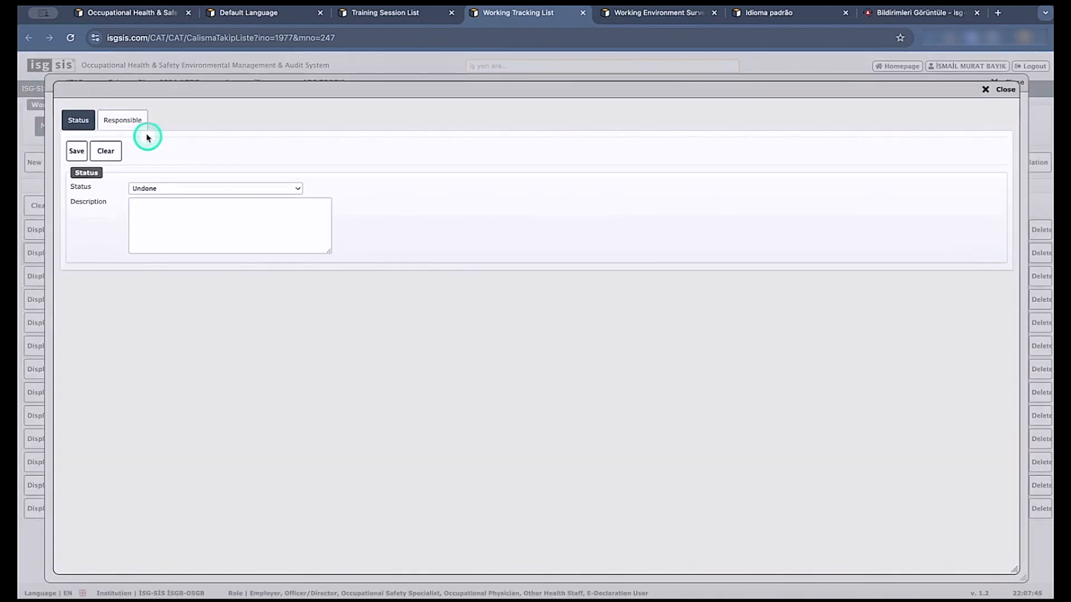
click(122, 121)
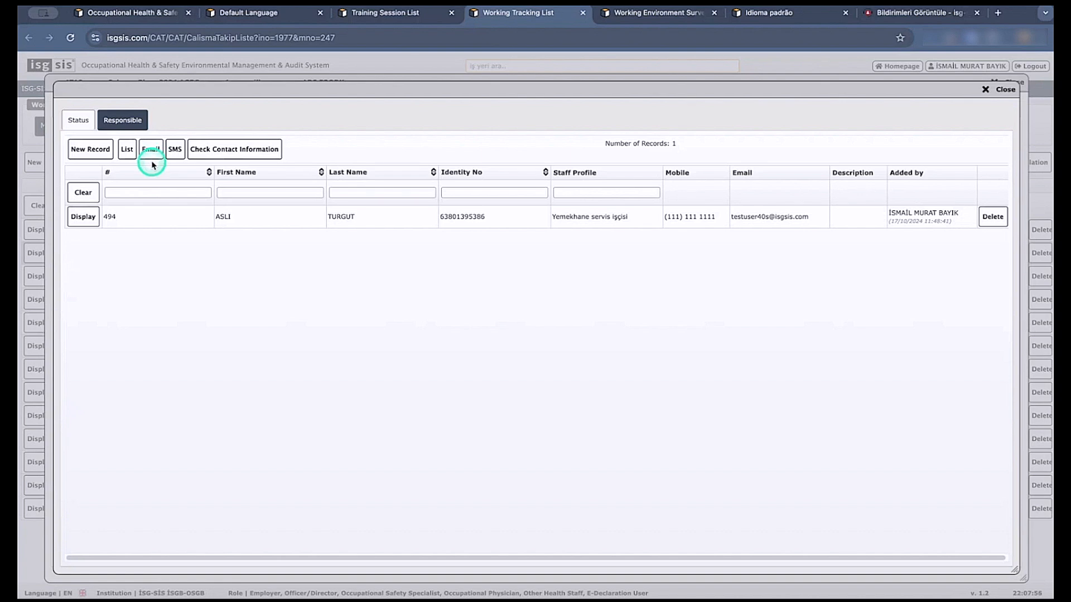
click(85, 217)
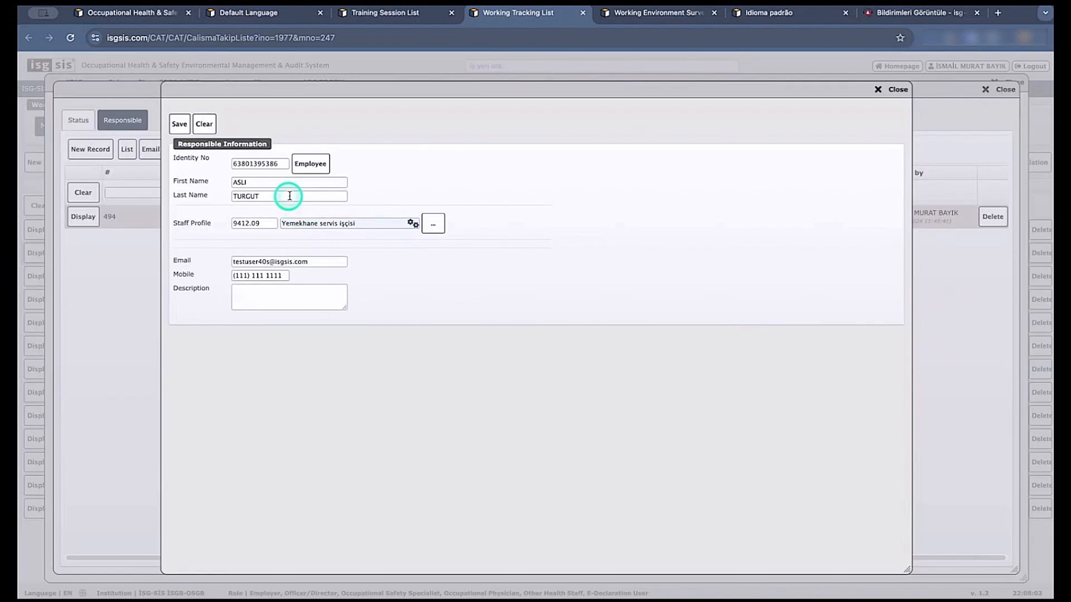
click(874, 92)
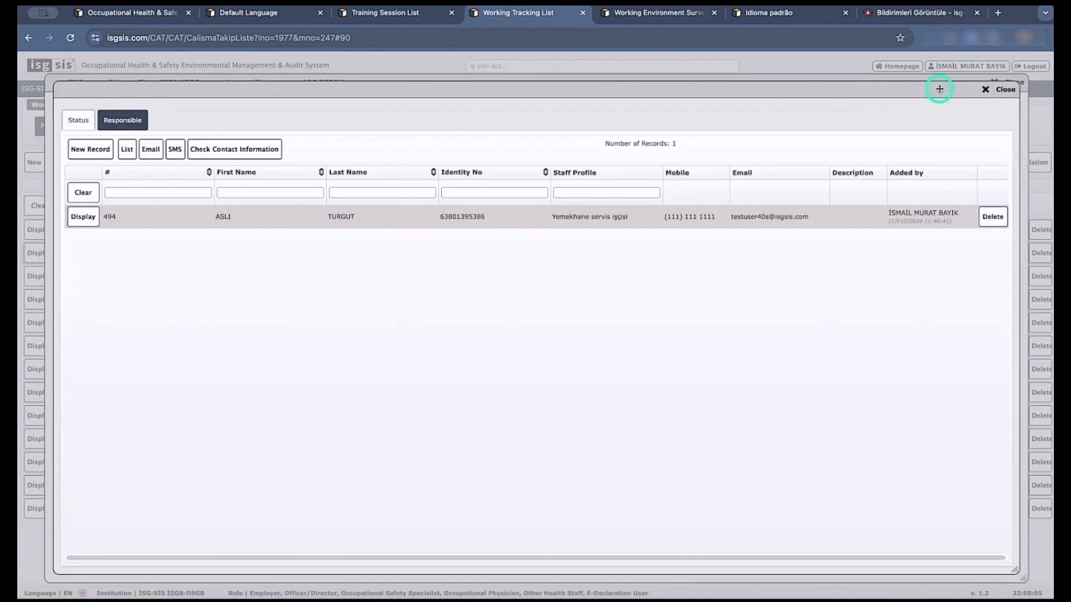
click(1004, 89)
Leave the working tracking record without saving its changes and open the workplace's Corrective Action Forms under Inspection and Supervision.
click(1009, 83)
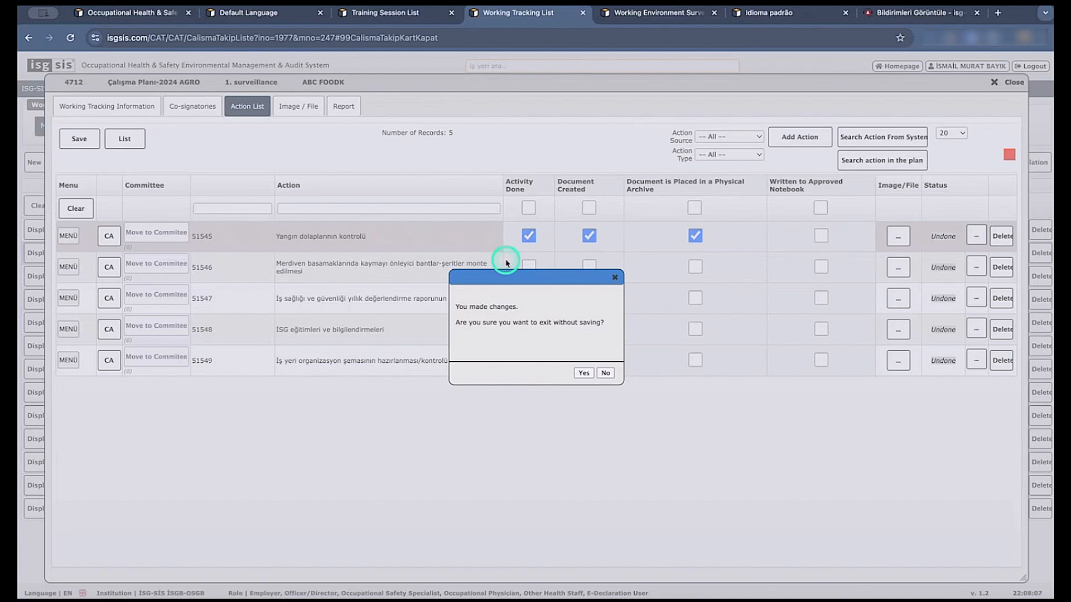
click(586, 374)
click(50, 125)
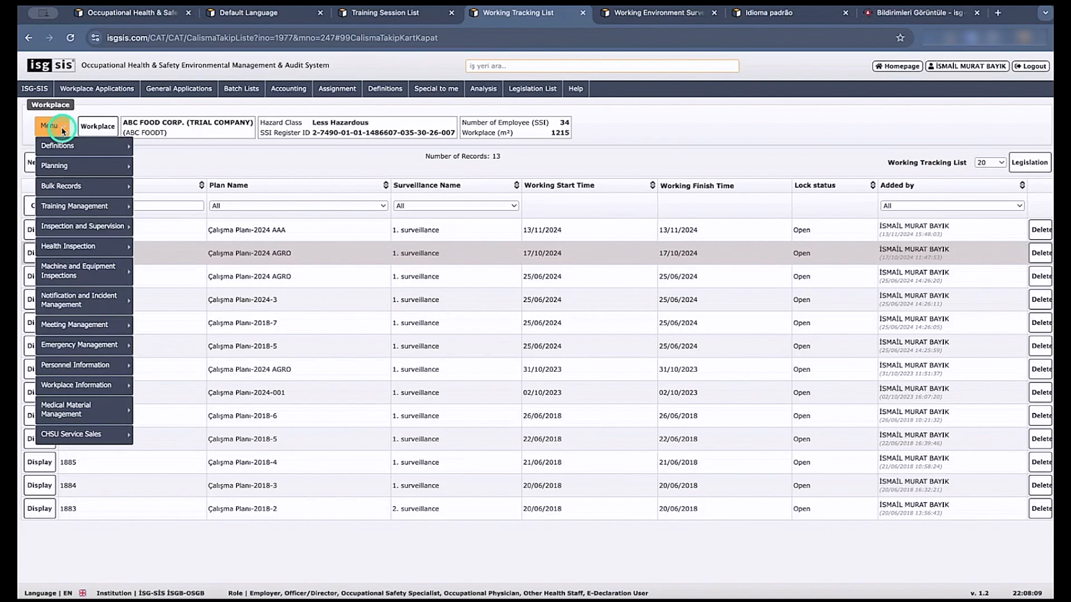
mouse_move(99, 281)
mouse_move(106, 306)
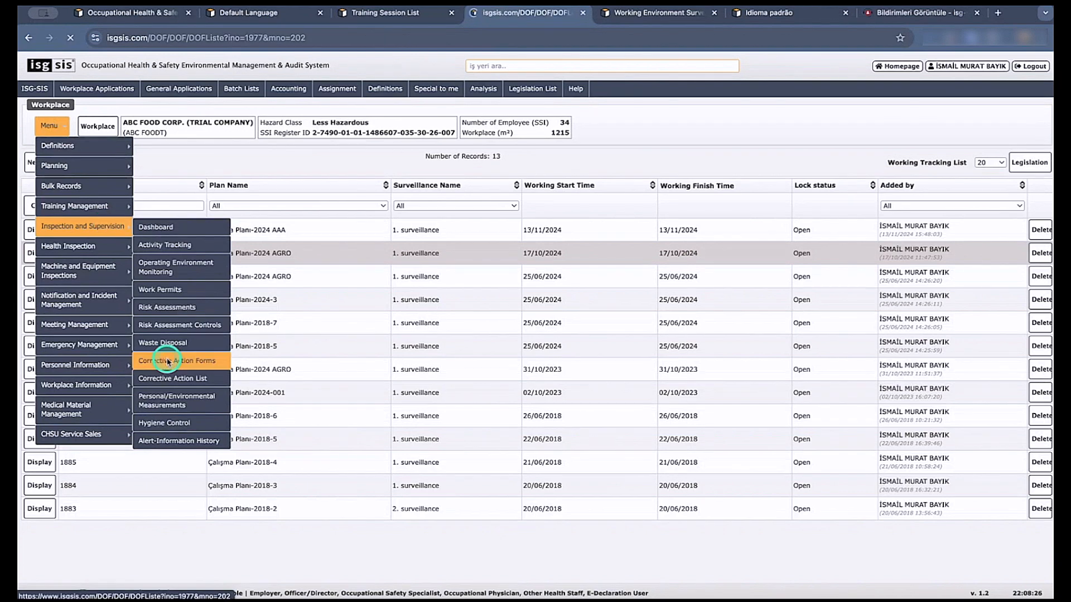
click(168, 362)
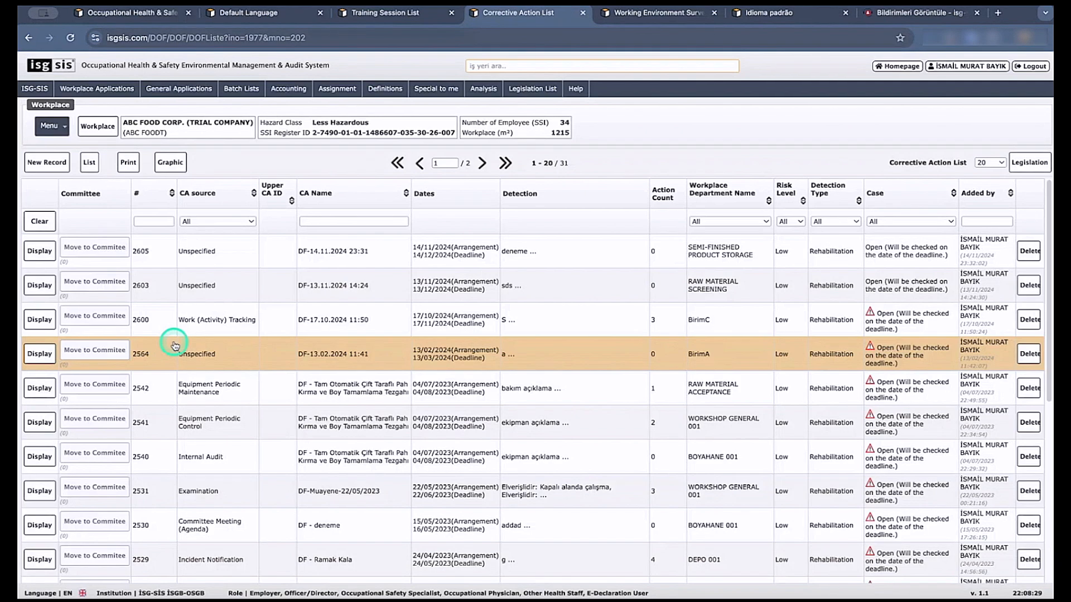
Display corrective action DF-14.11.2024 23:31 and save a stage 1 action reading dasdasdasdadad in its action list.
click(40, 251)
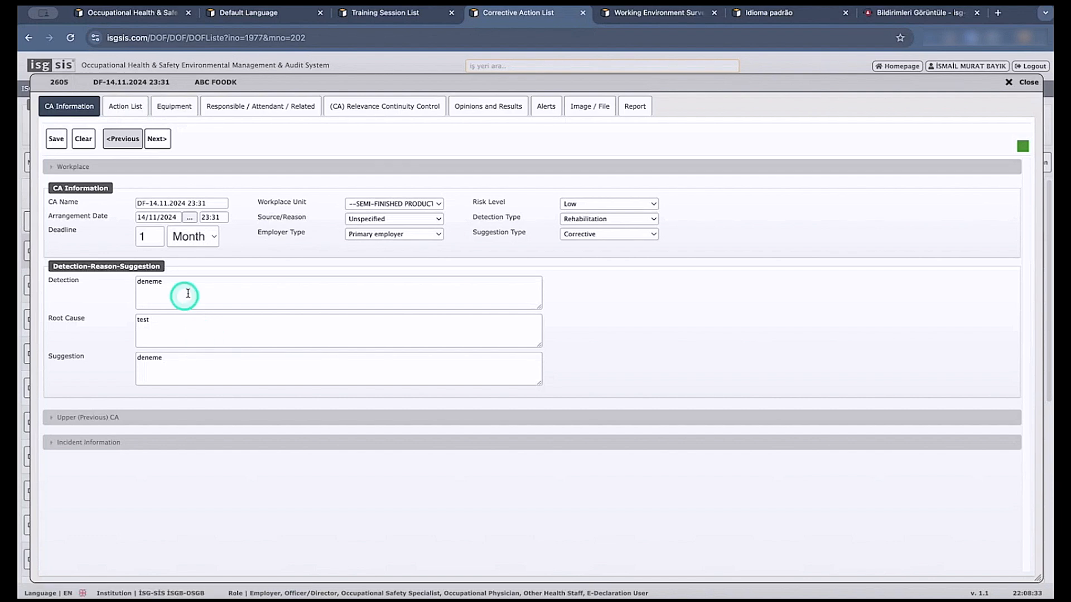
click(157, 282)
click(129, 106)
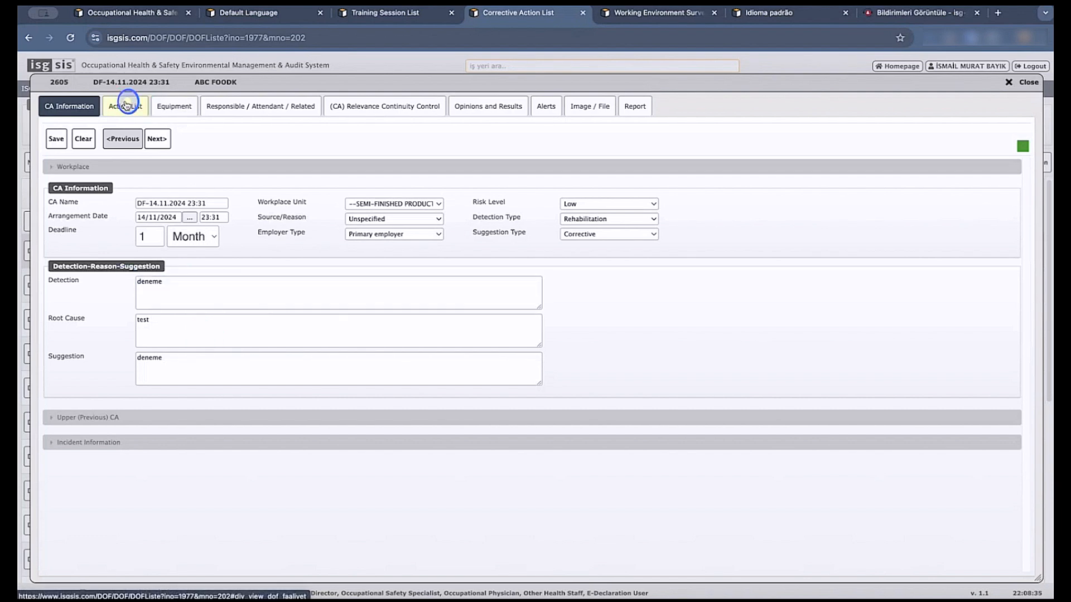
click(71, 137)
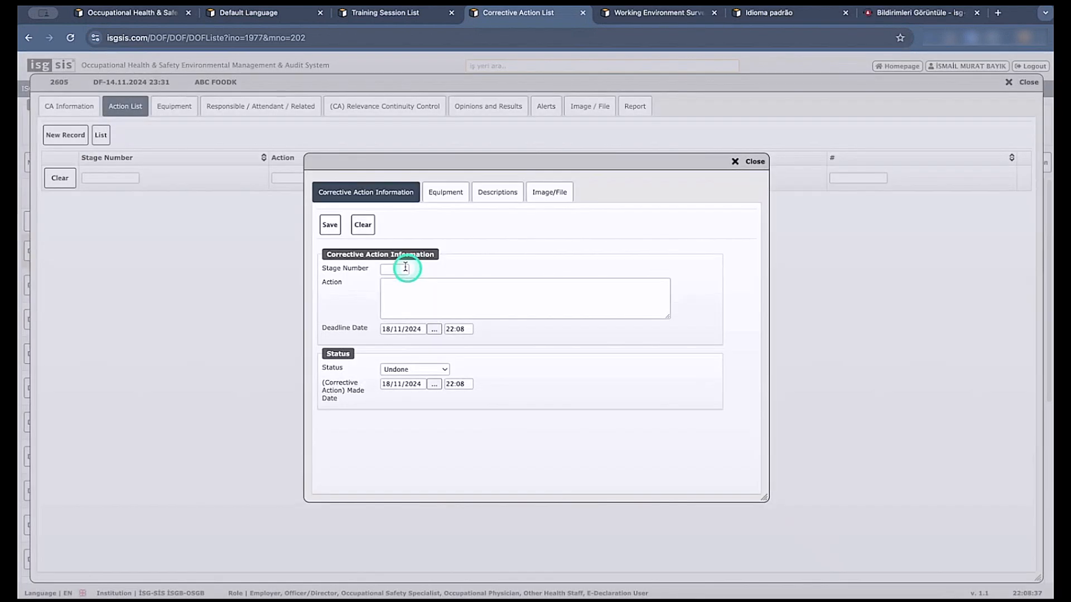
text(1)
click(437, 298)
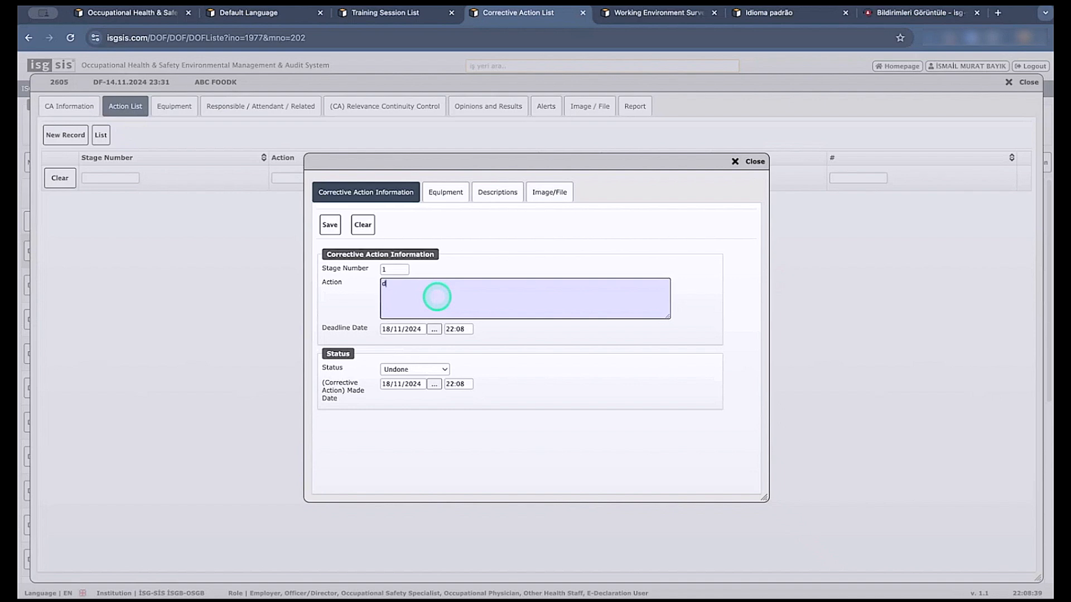
text(dasdasdasdadad)
click(329, 224)
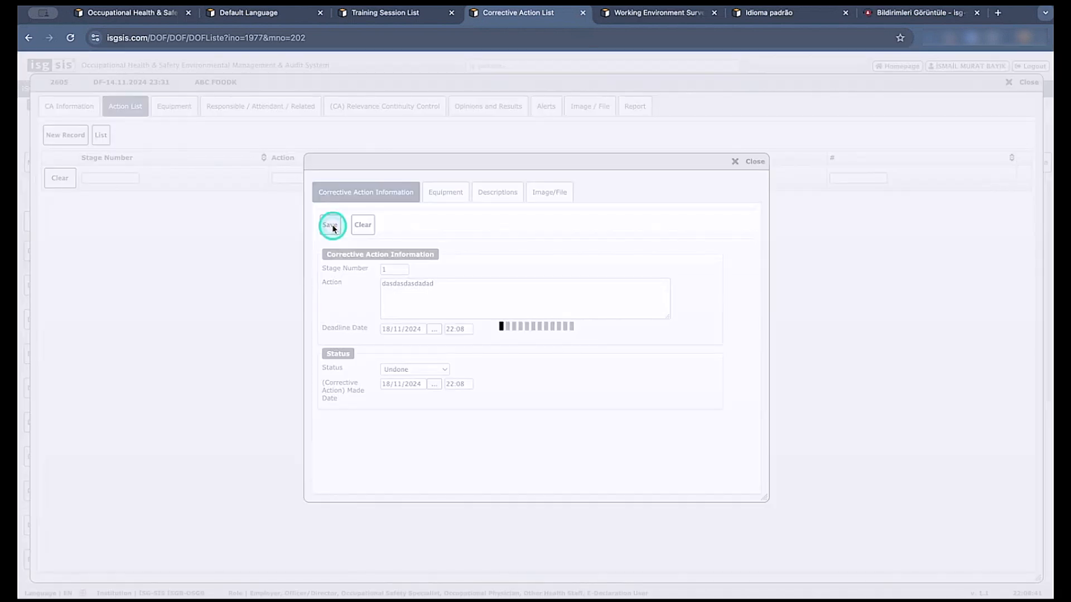
click(744, 161)
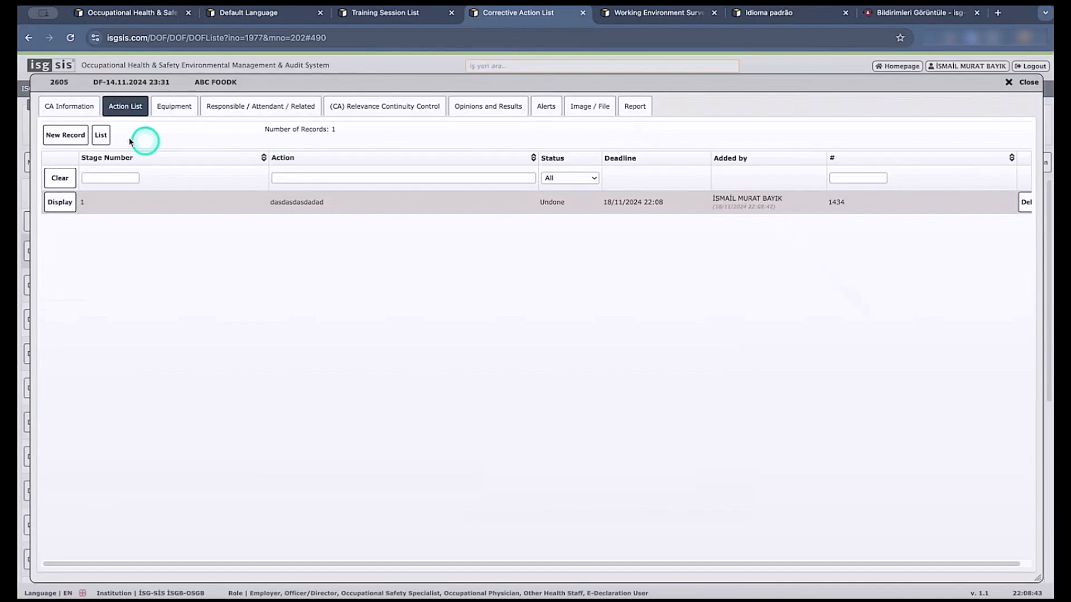
Add a stage 2 action reading asdasdasdasdadd to the corrective action's action list and save it.
click(50, 135)
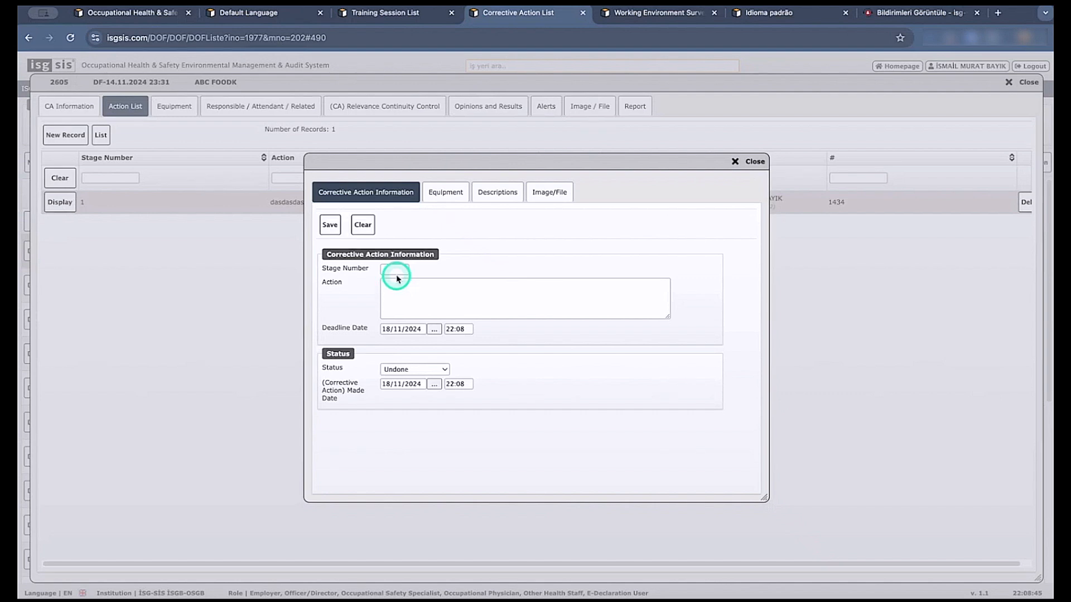
text(2)
click(421, 291)
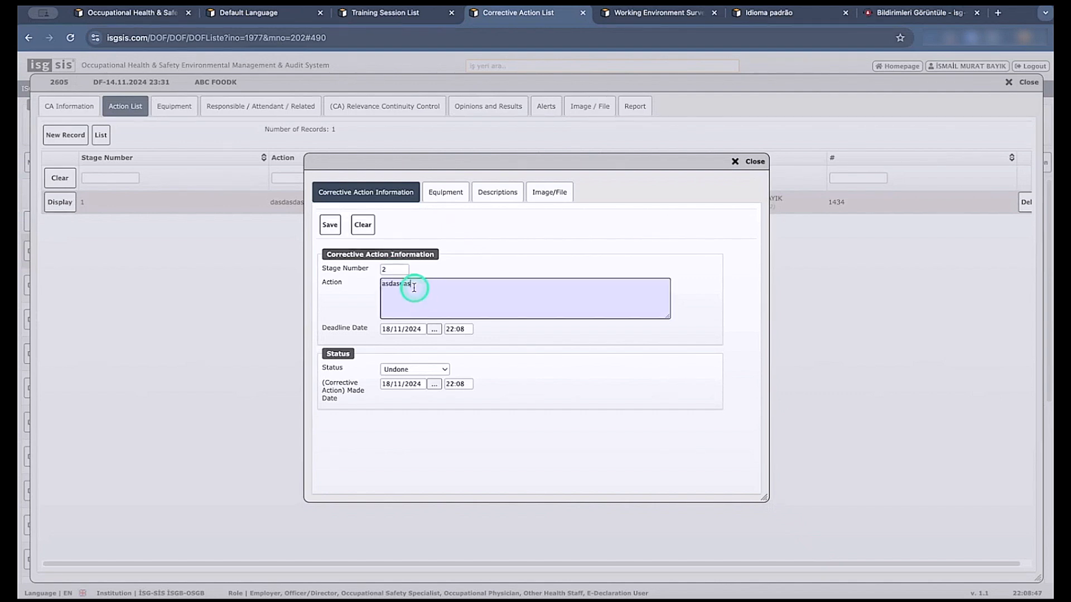
text(asdasdasdasdadd)
click(329, 224)
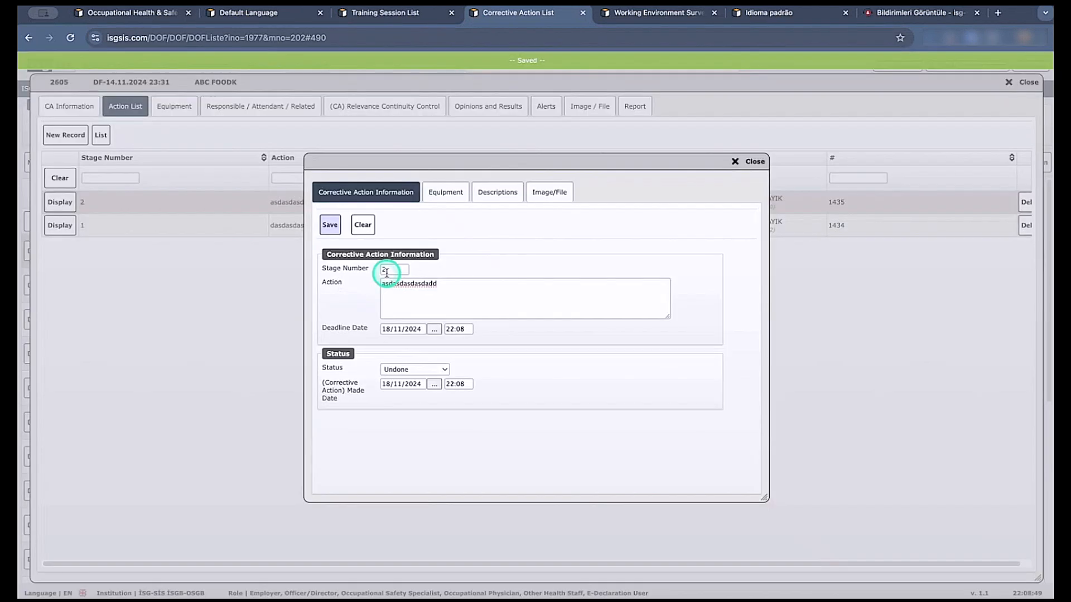
Save a stage 3 action reading adasdasdasda as another new record and close the action form.
click(378, 236)
click(391, 269)
text(3)
click(421, 293)
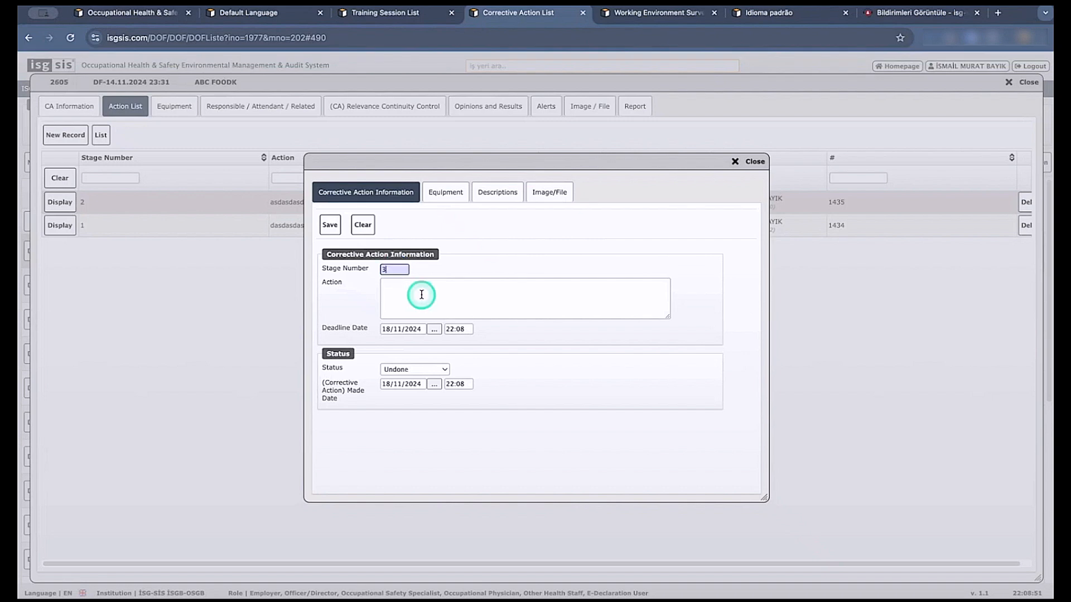
text(adasdasdasda)
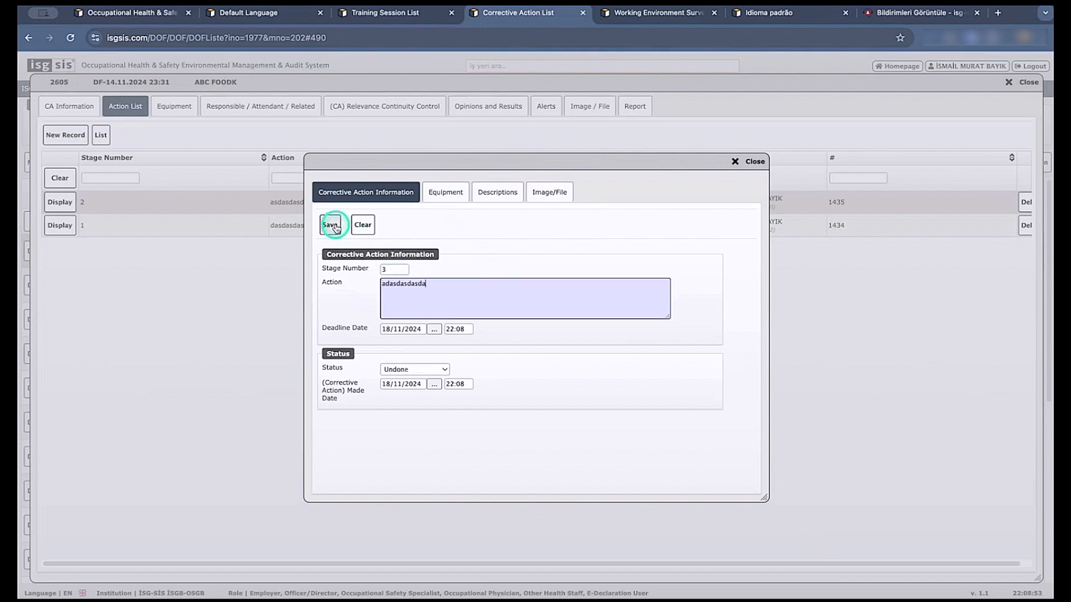
click(329, 225)
click(755, 162)
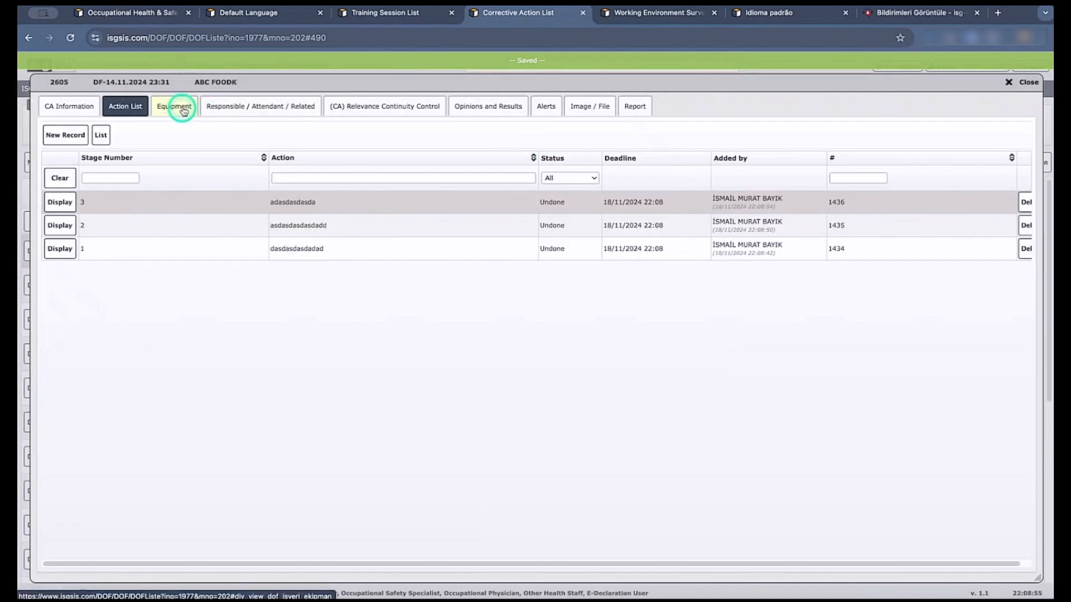
Add the employee from the DRYING department as a responsible person for the corrective action and save the record.
click(236, 108)
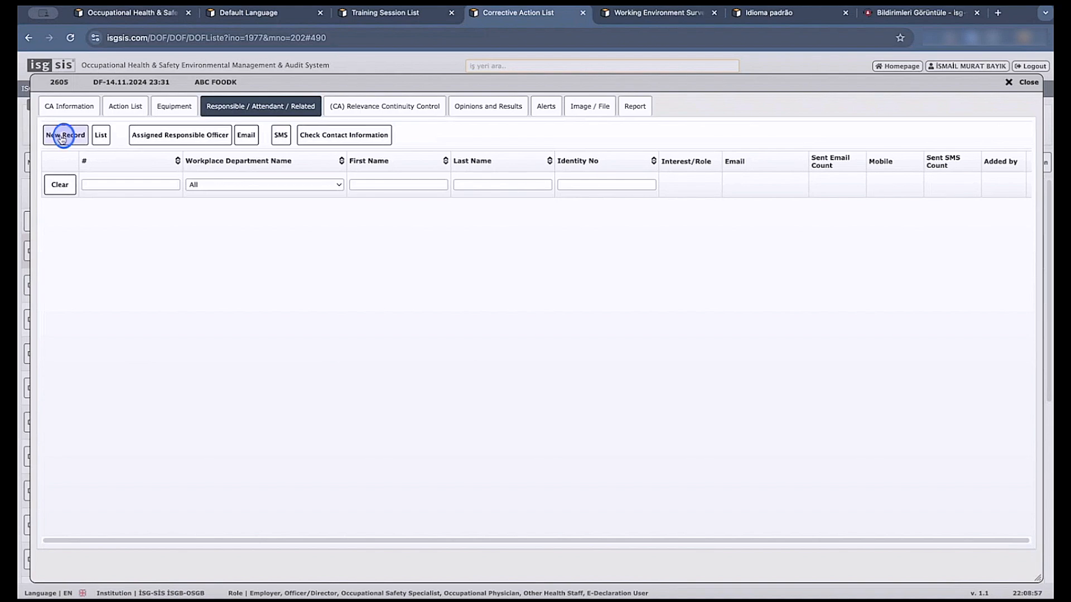
click(63, 137)
click(202, 279)
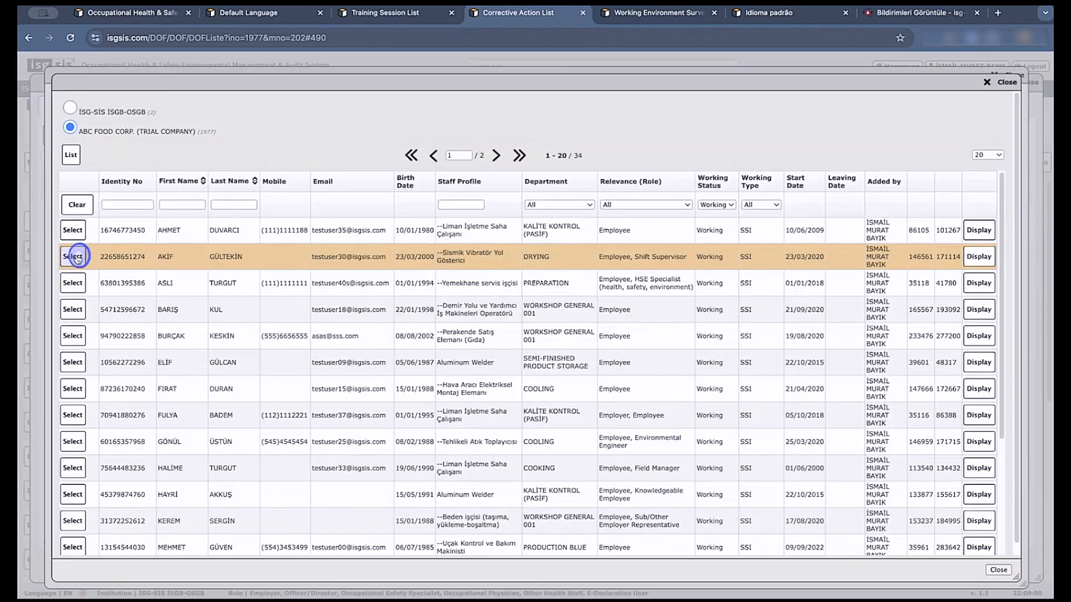
click(74, 254)
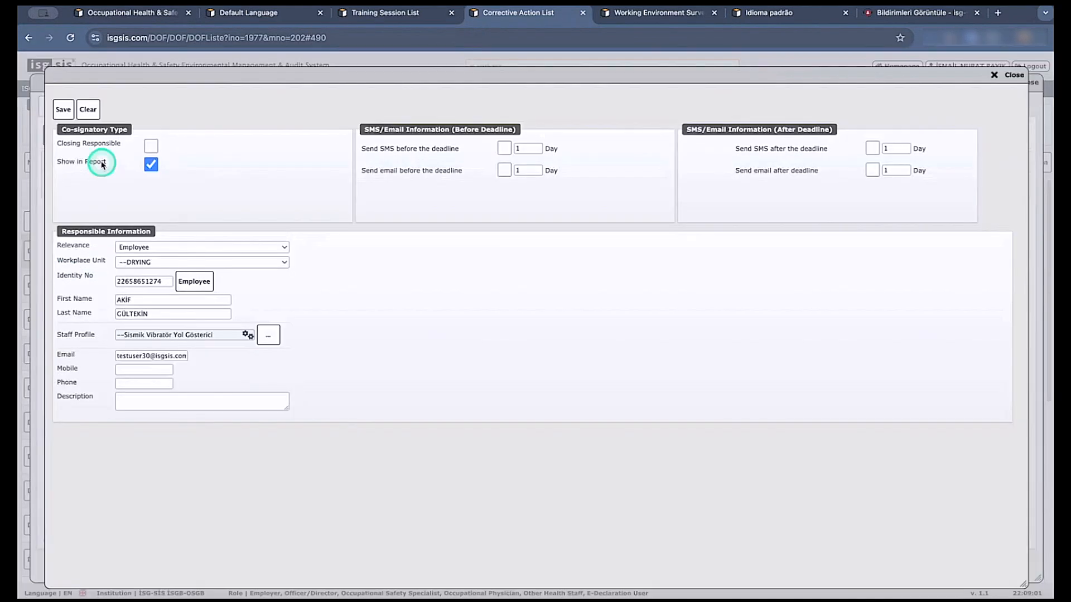
click(63, 109)
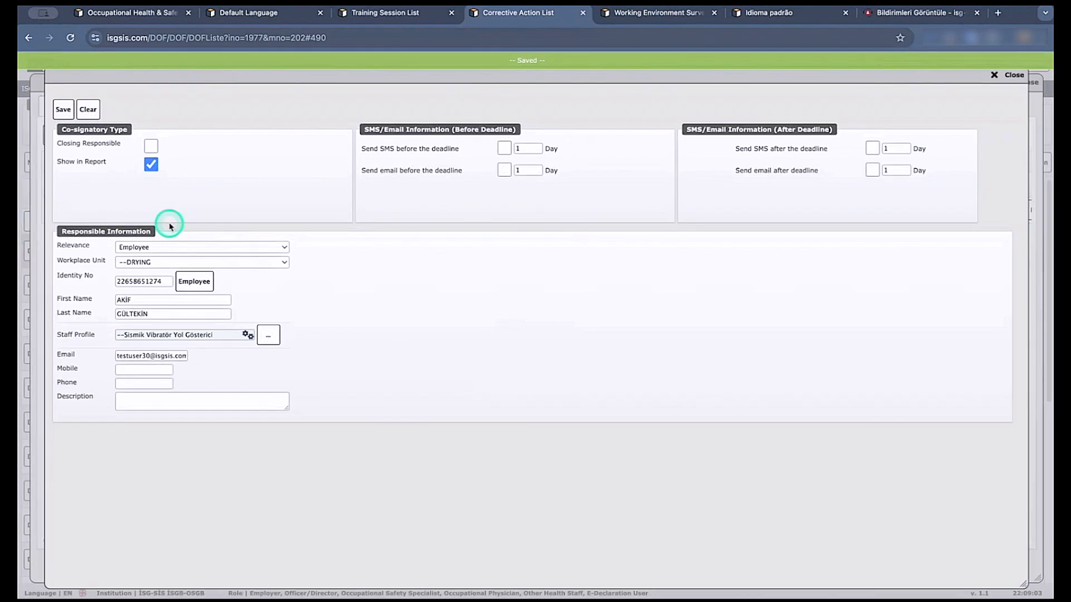
Add the railway machinery operator from WORKSHOP GENERAL 001 as a second responsible person and save the record.
click(91, 110)
click(207, 282)
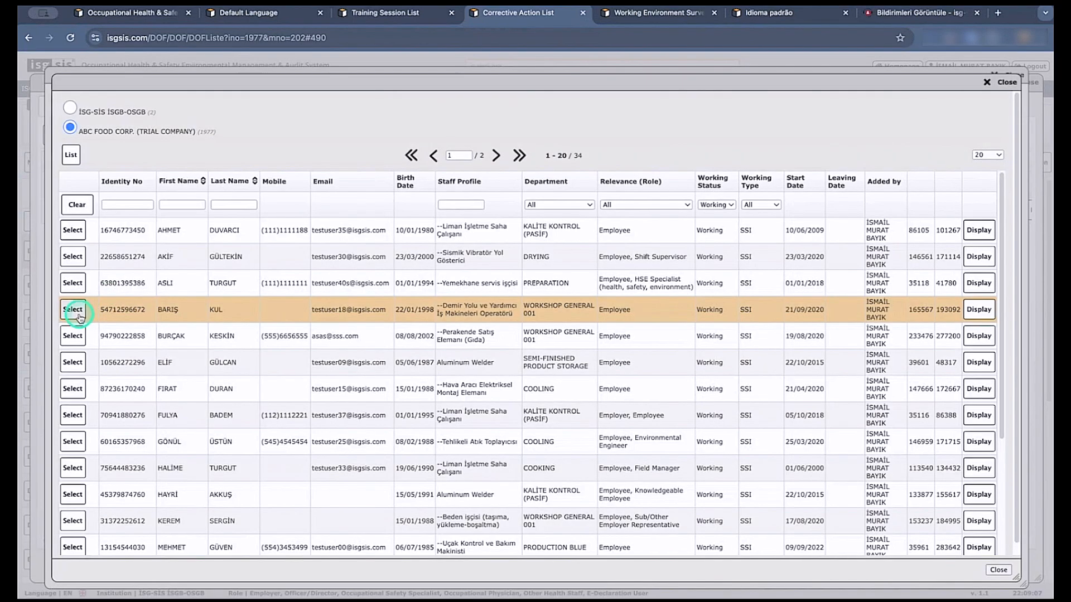
click(73, 310)
click(66, 110)
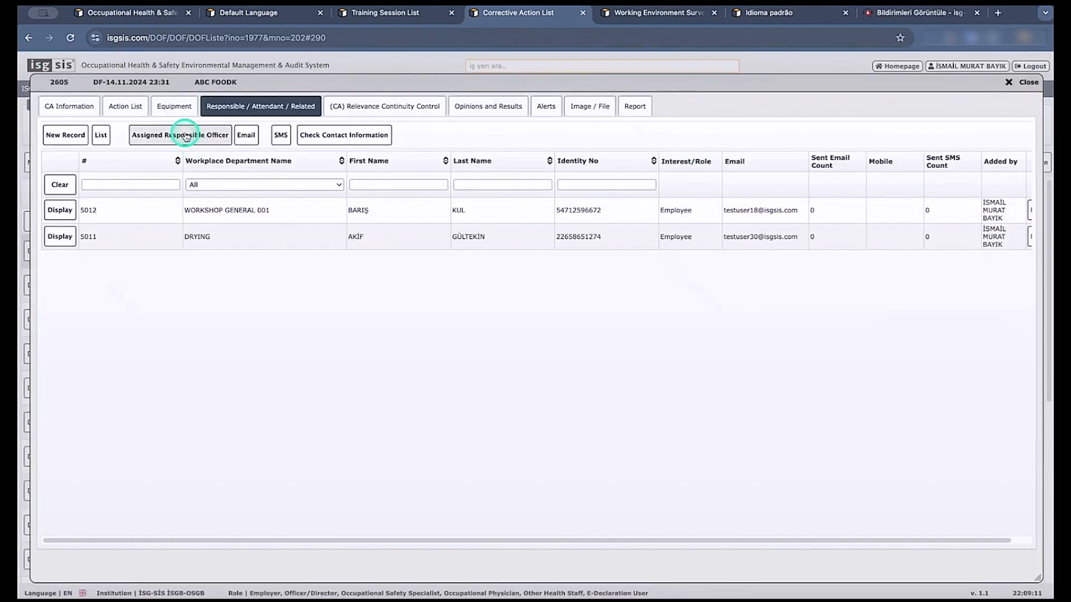
Assign the actions dasdasdasdadad and asdasdasdasdadd to the WORKSHOP GENERAL 001 employee and save the assignment.
click(187, 135)
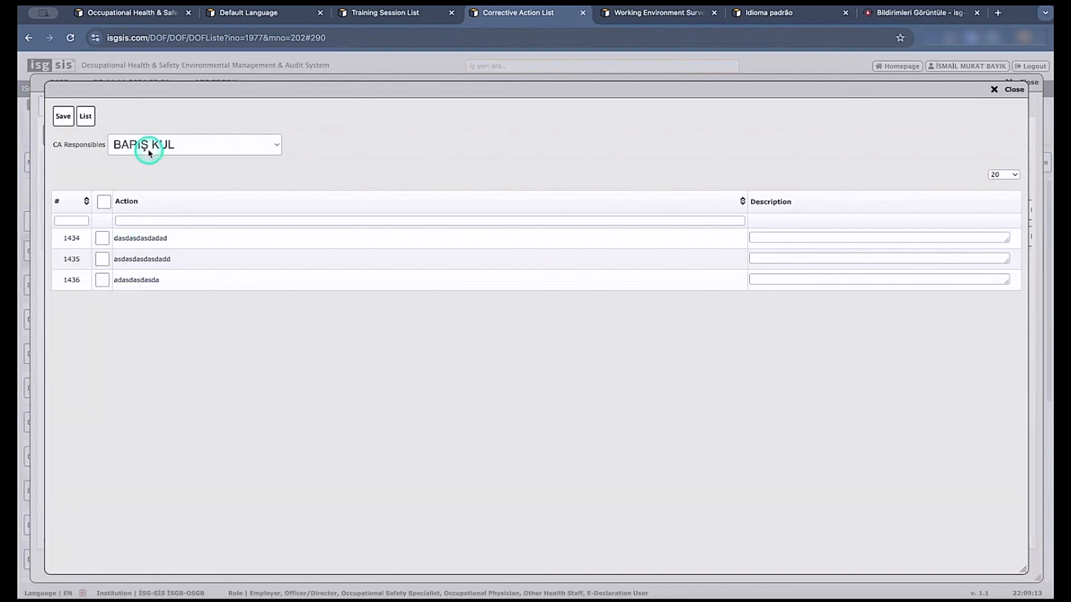
click(102, 238)
click(102, 259)
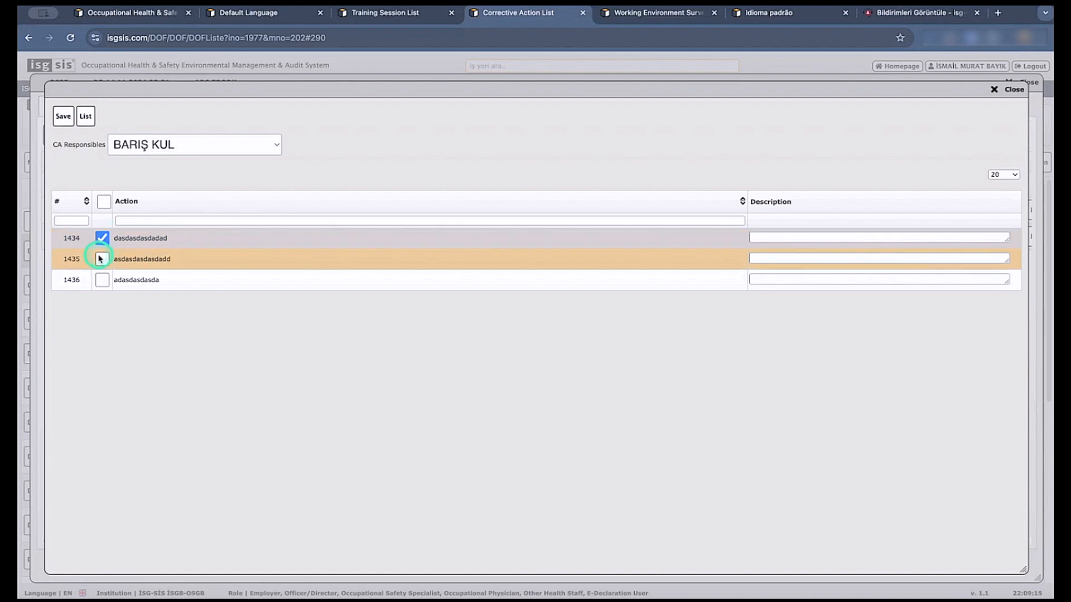
click(67, 121)
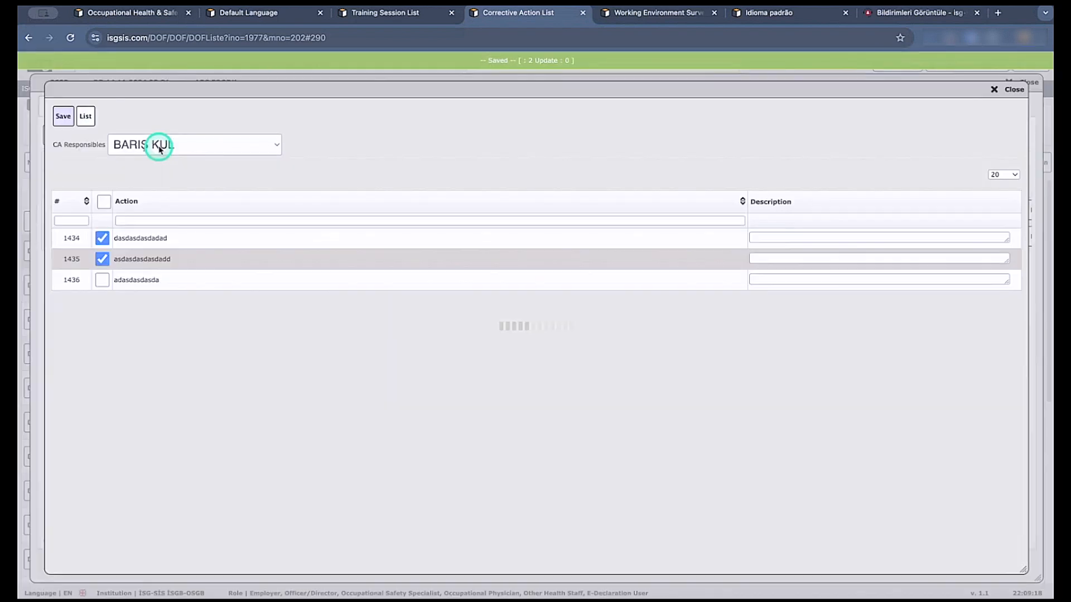
Assign the actions asdasdasdasdadd and adasdasdasda to the DRYING employee, save, and close the responsible assignment window.
click(156, 144)
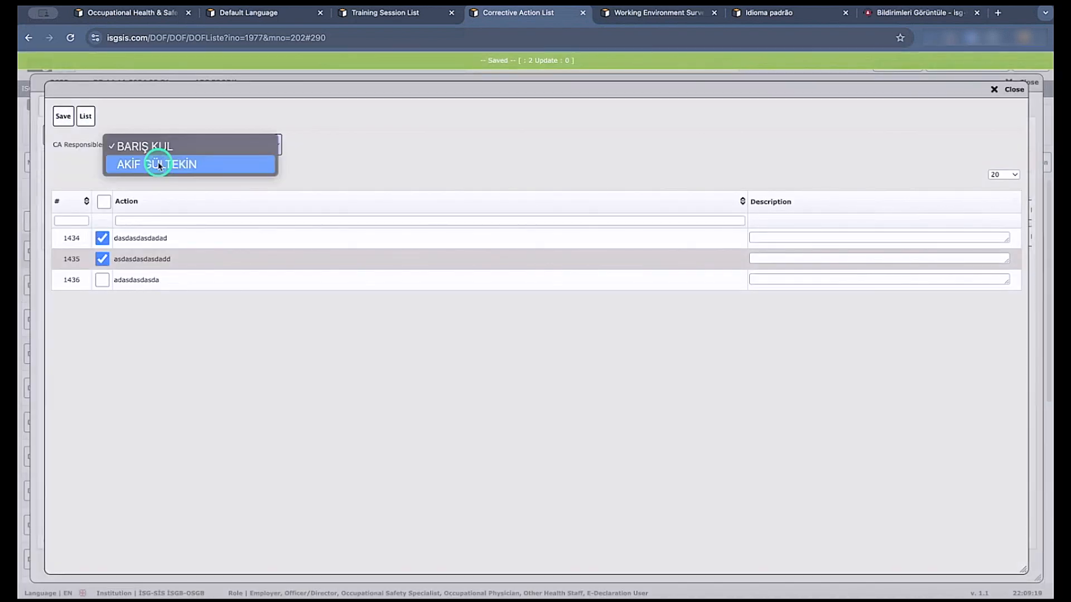
click(159, 164)
click(103, 281)
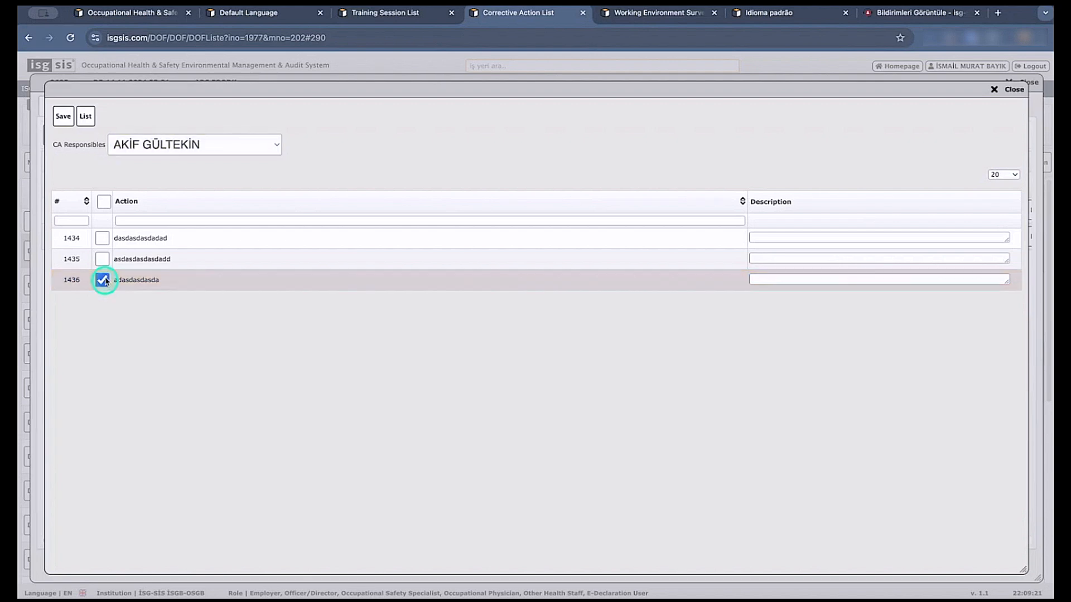
click(102, 259)
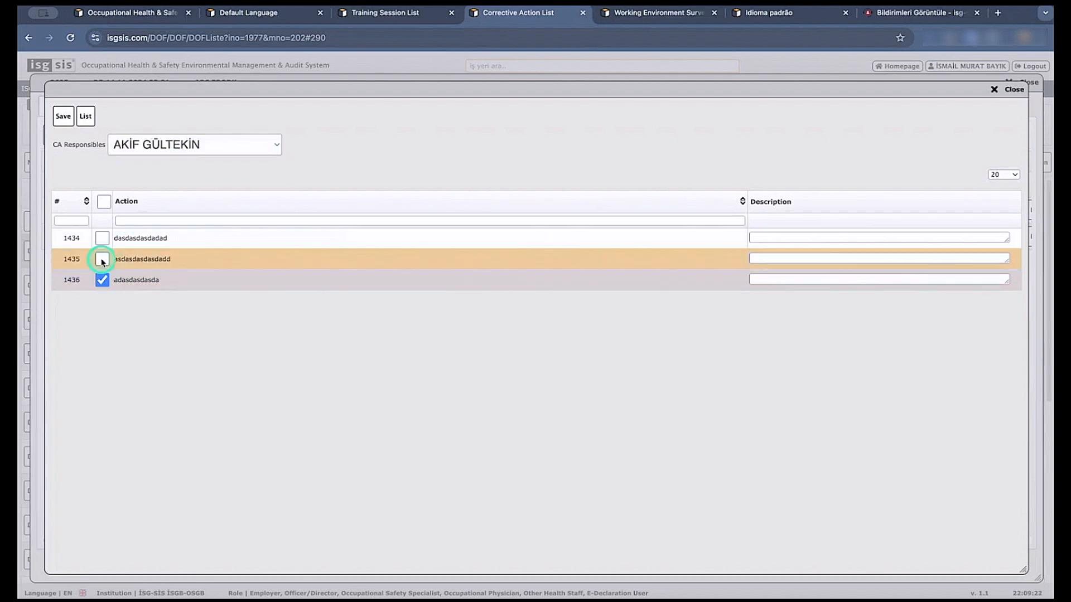
click(71, 116)
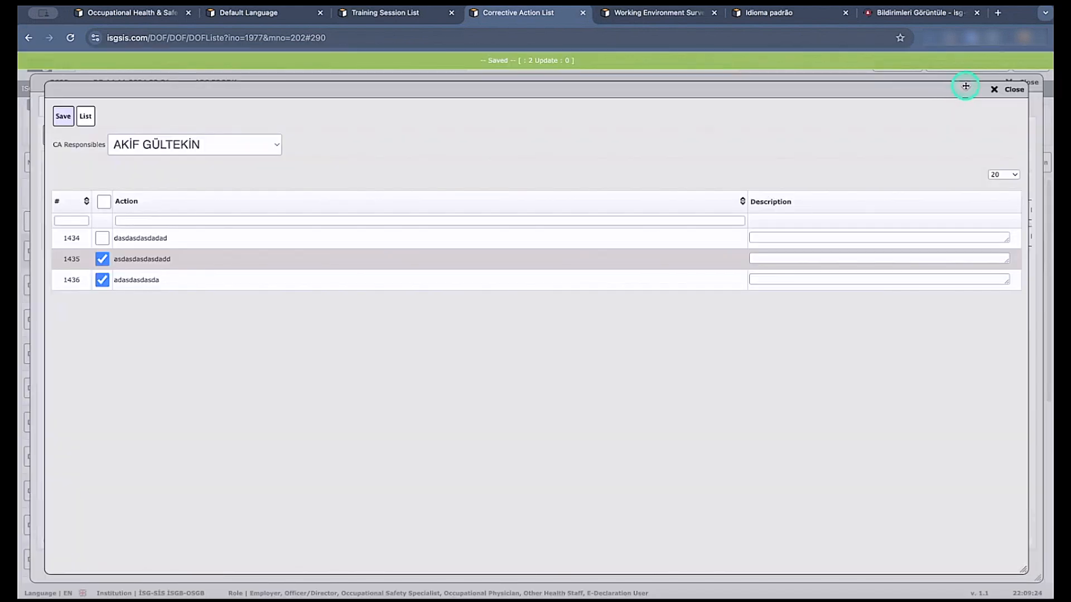
click(995, 88)
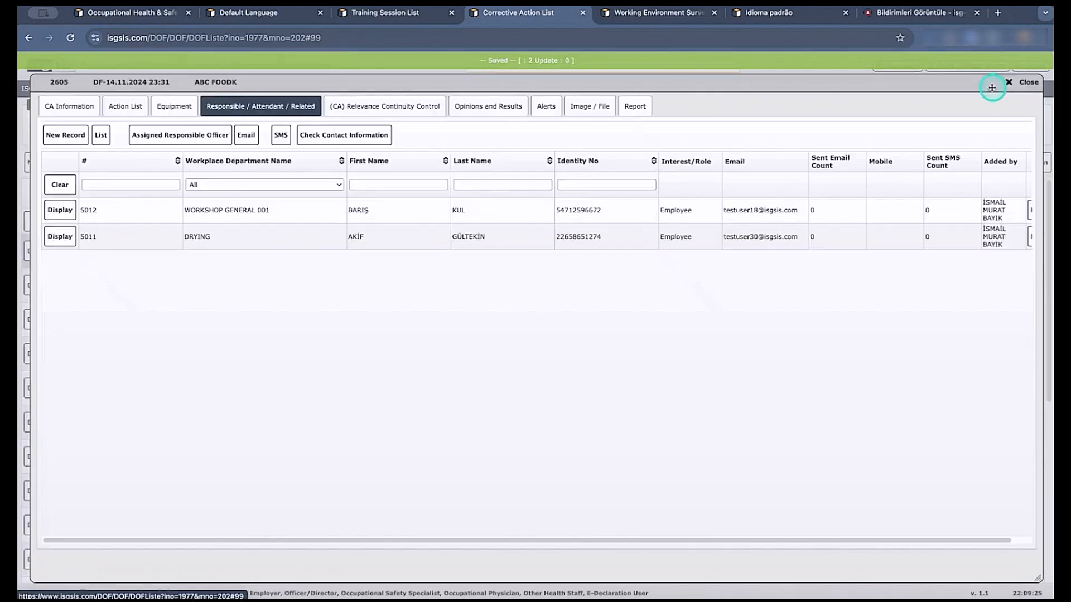
Review the full notification email prepared for the DRYING employee without sending it, and close the corrective action record.
click(243, 138)
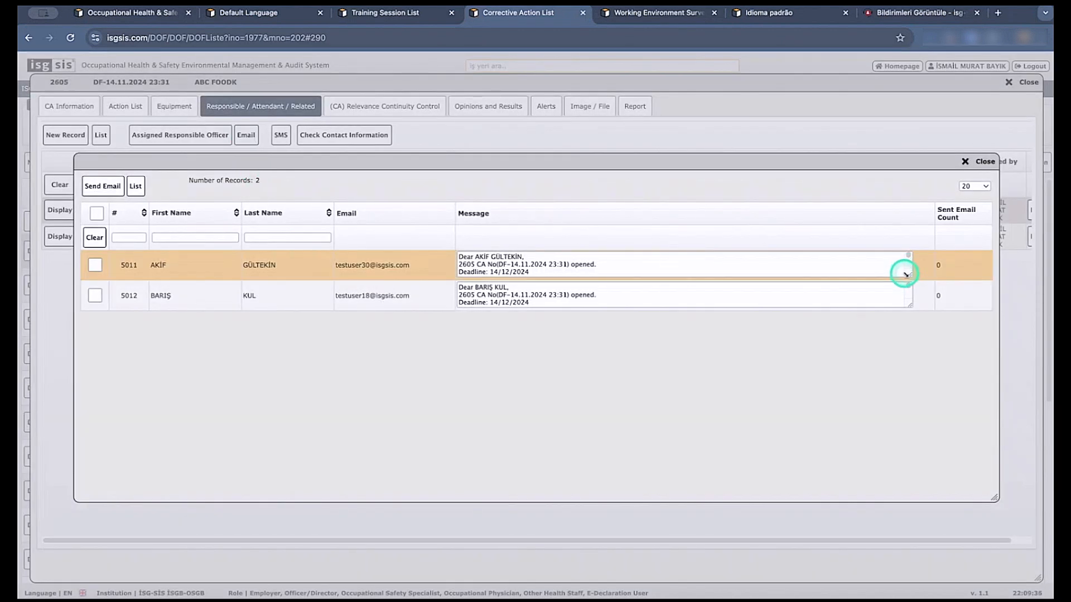
drag(904, 273, 941, 368)
click(590, 331)
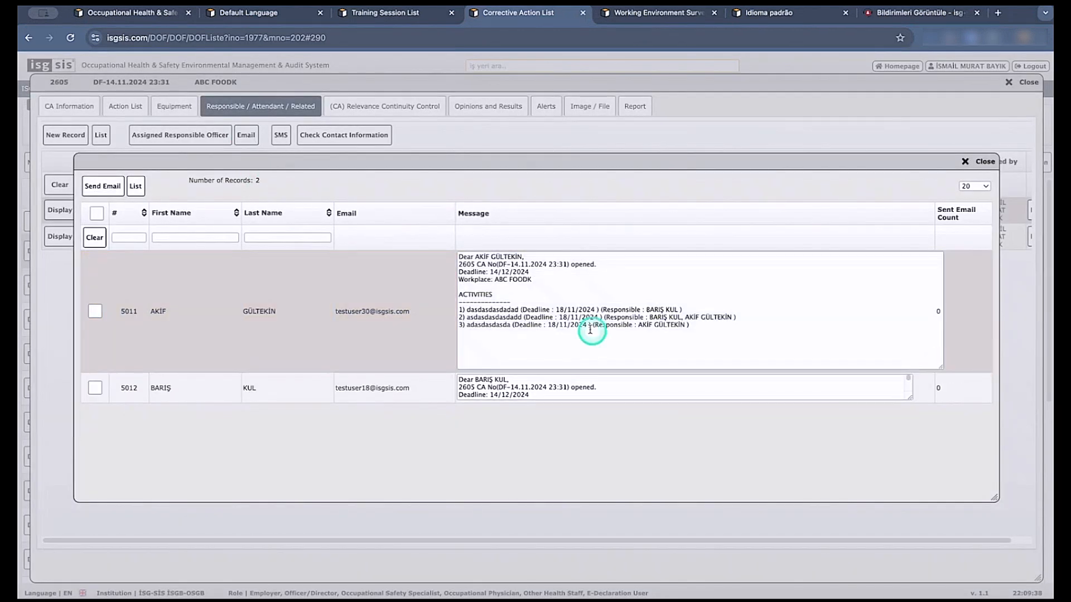
click(973, 161)
click(1018, 84)
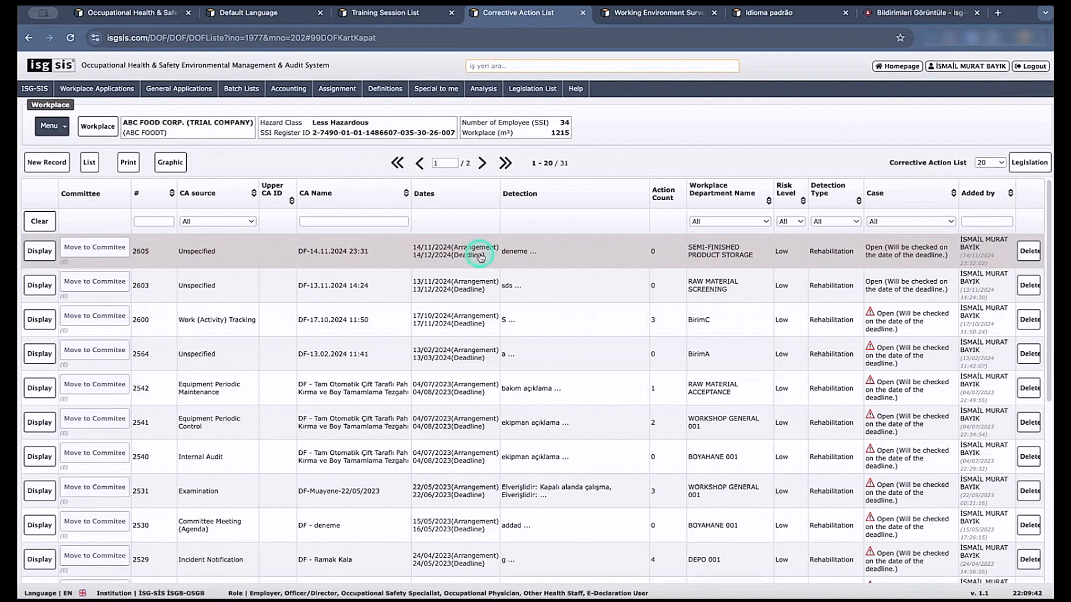
Open the workplace's Risk Assessments and display the controls of assessment 4547, TEHLİKE ve RİSK DEĞERLENDİRMESİ-Ekipman Değişikliği.
click(50, 125)
mouse_move(83, 226)
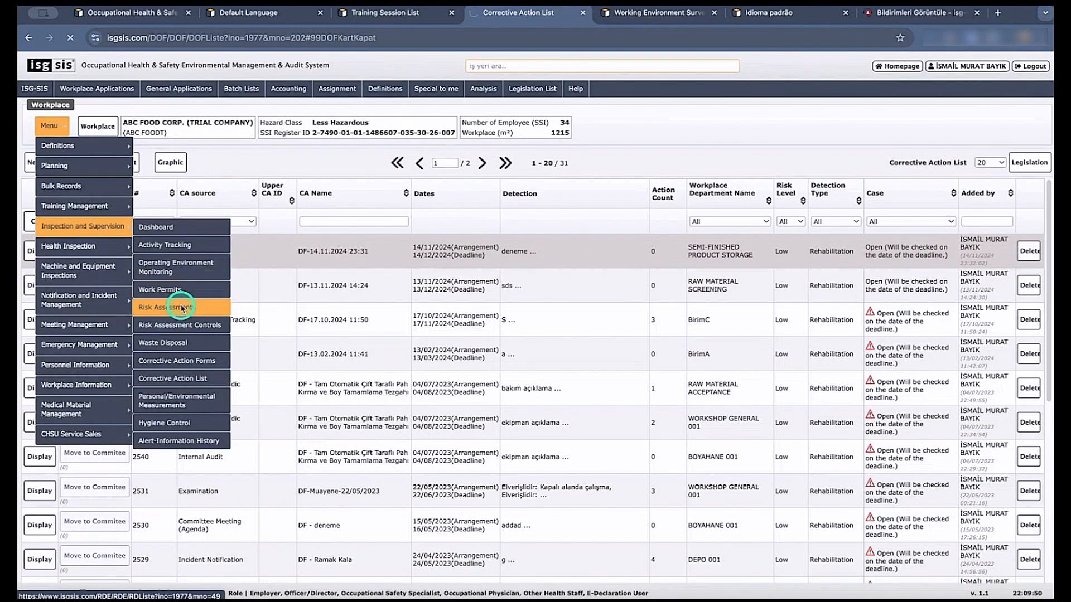
click(182, 308)
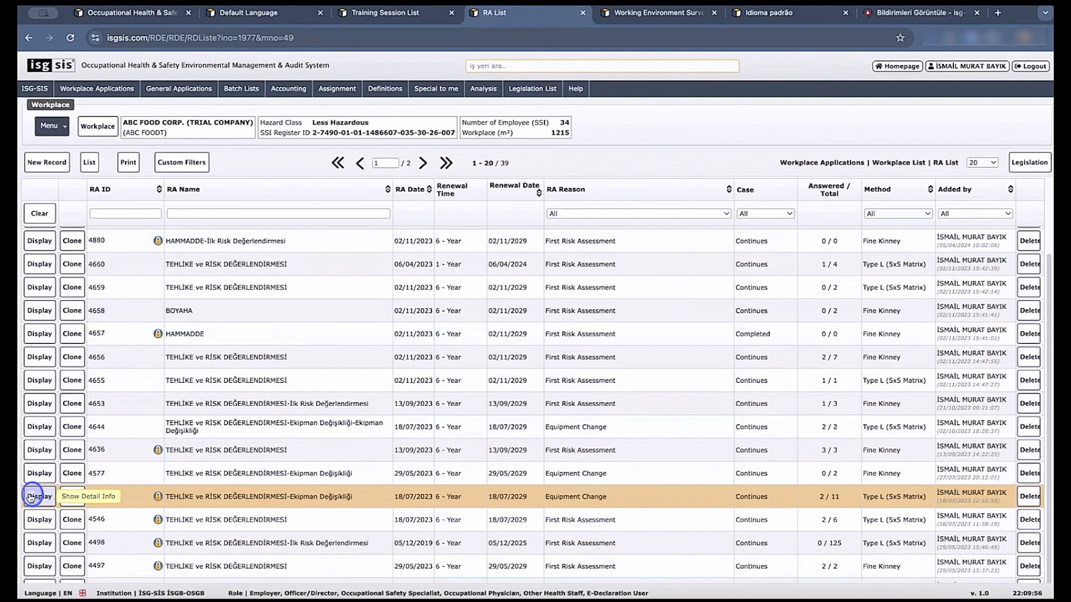
click(31, 497)
click(342, 100)
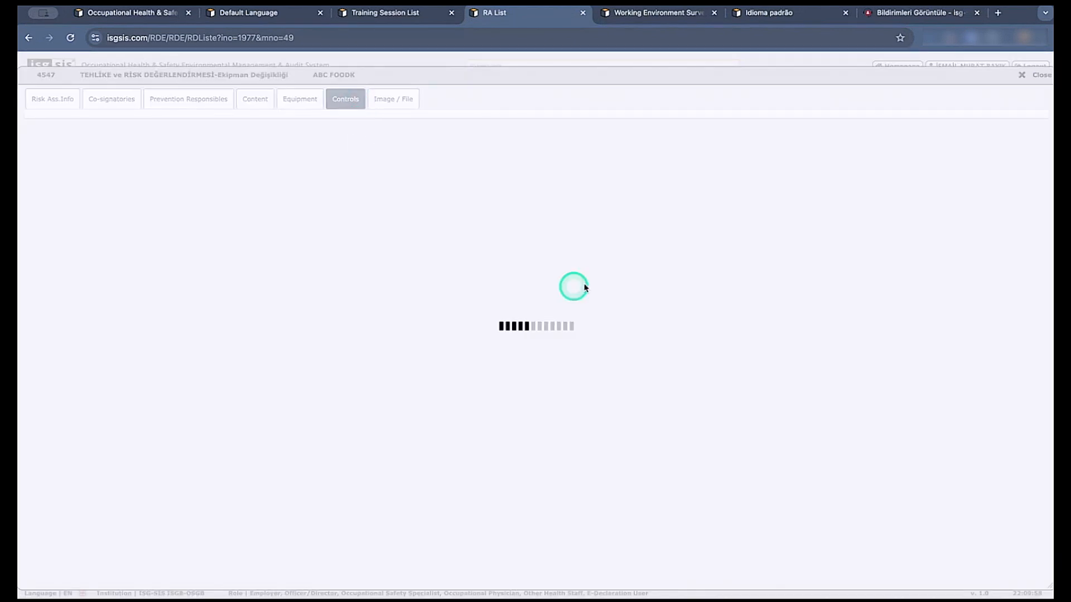
Open the precaution window of the first control, acaascaasa, and choose Suggest precaution with a specified deadline of 18/11/2024 22:10.
click(803, 234)
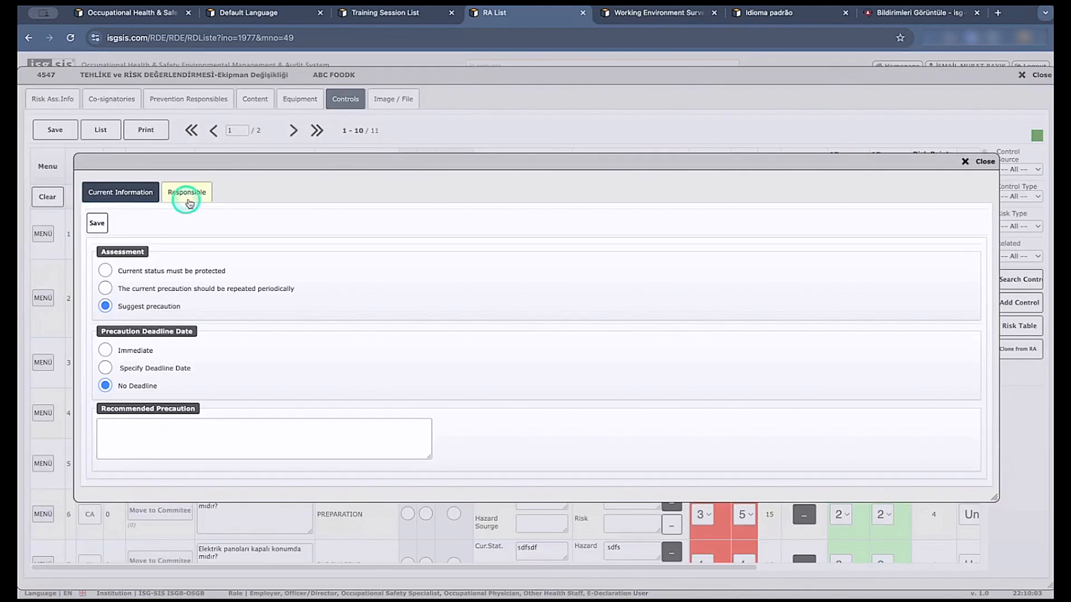
click(109, 273)
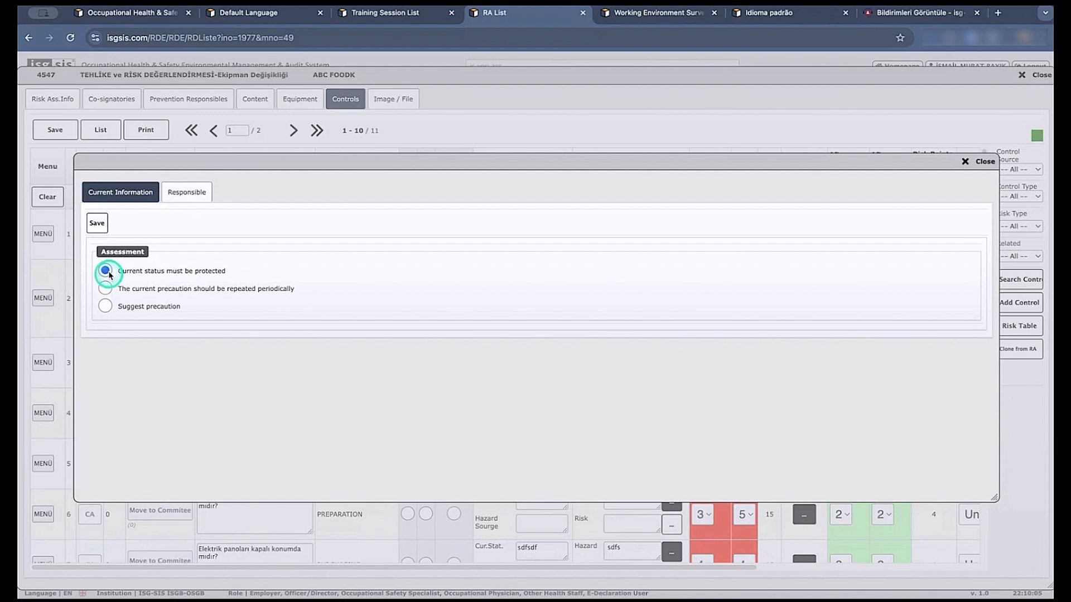
click(105, 307)
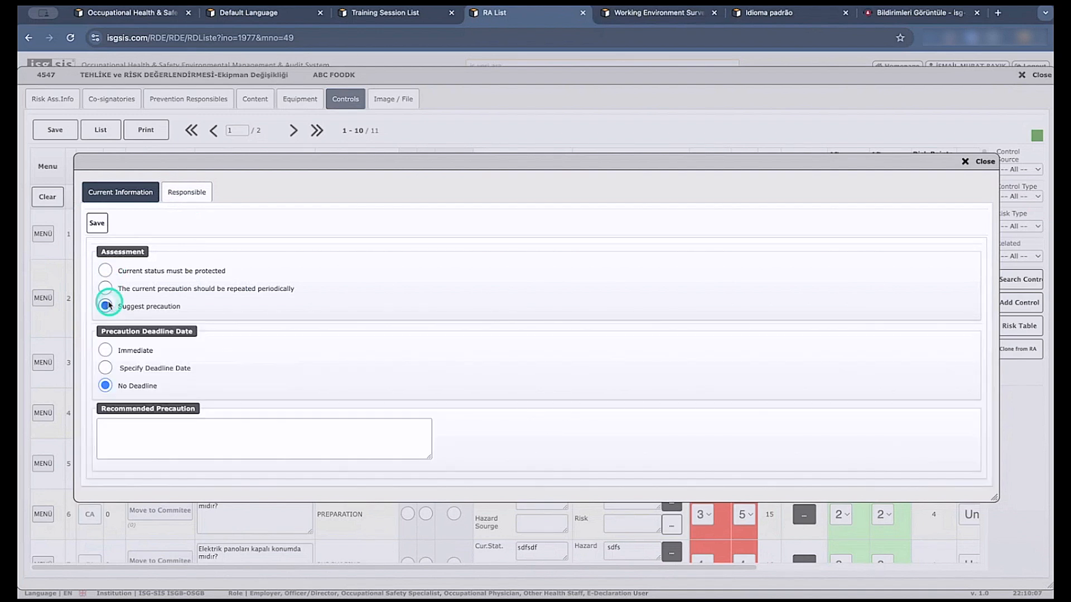
click(105, 351)
click(105, 368)
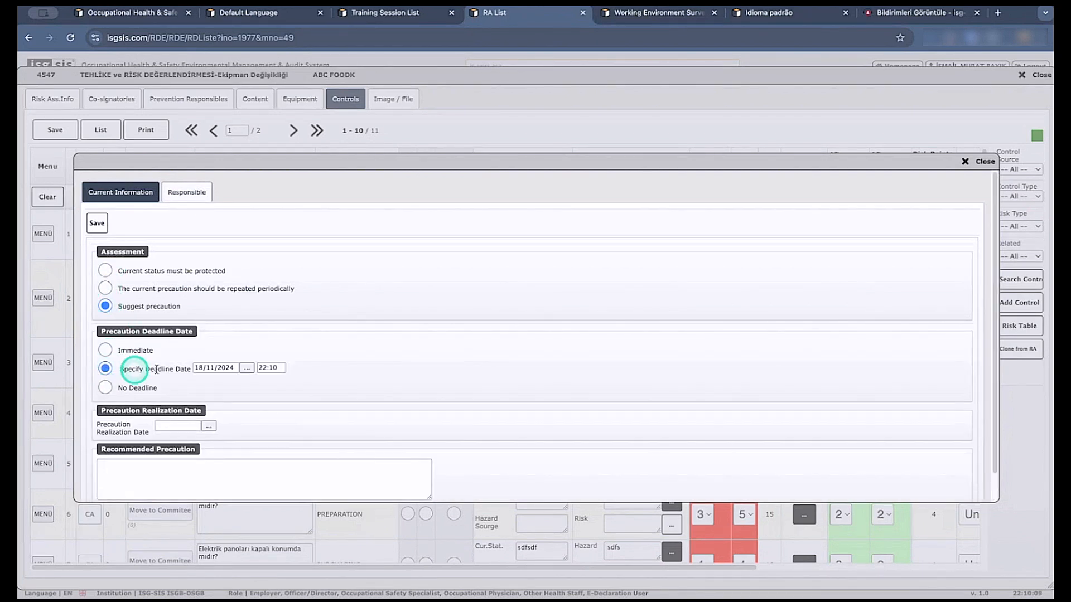
scroll(304, 366, down, 1)
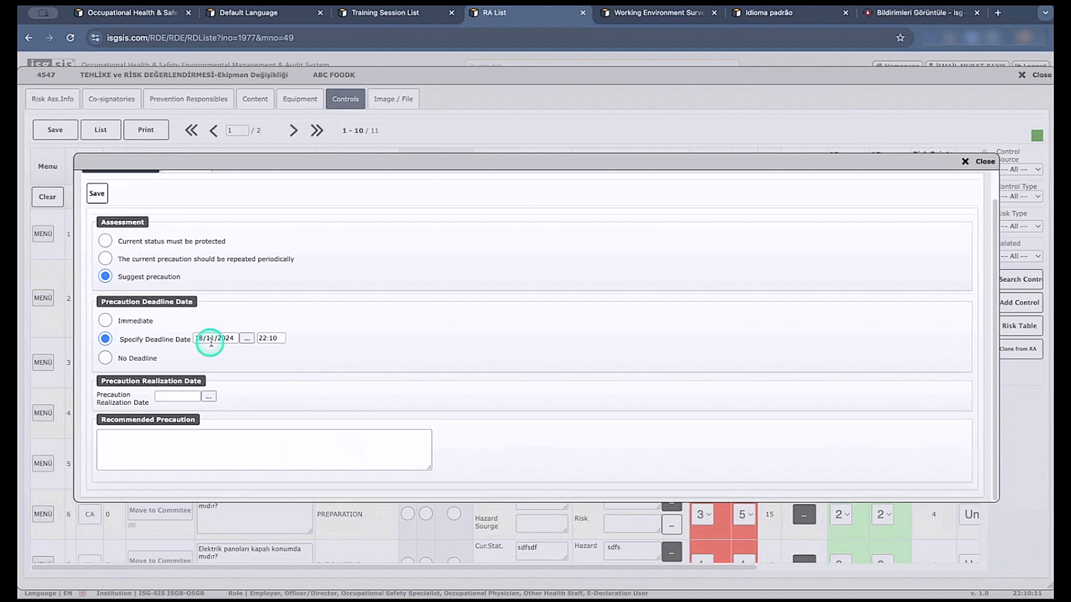
scroll(218, 335, up, 1)
Add the DRYING employee as the control's responsible, save, and close the precaution window and the risk assessment.
click(190, 192)
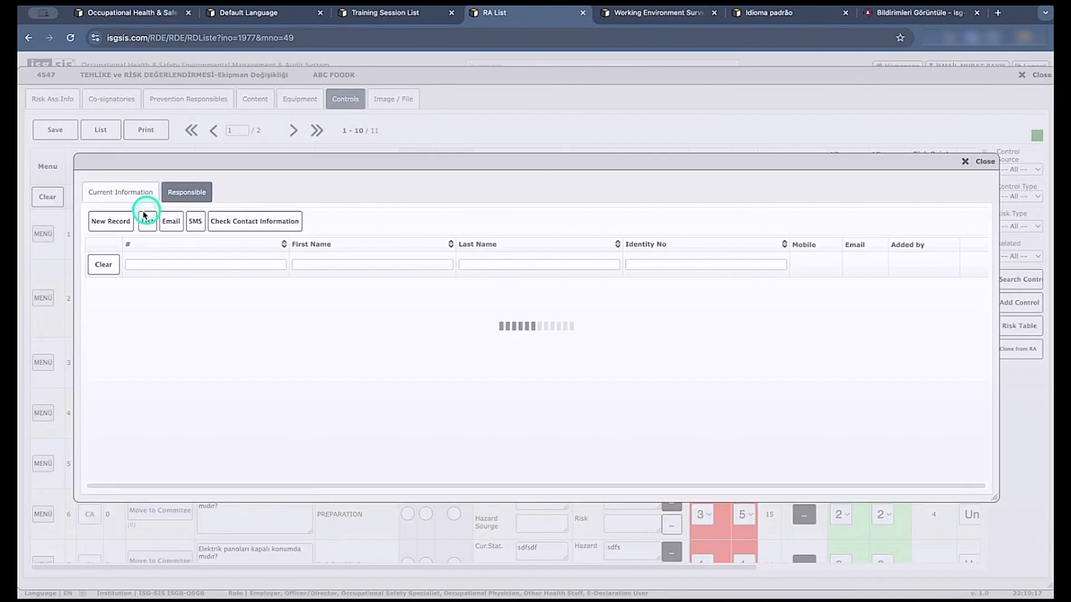
click(111, 221)
click(454, 279)
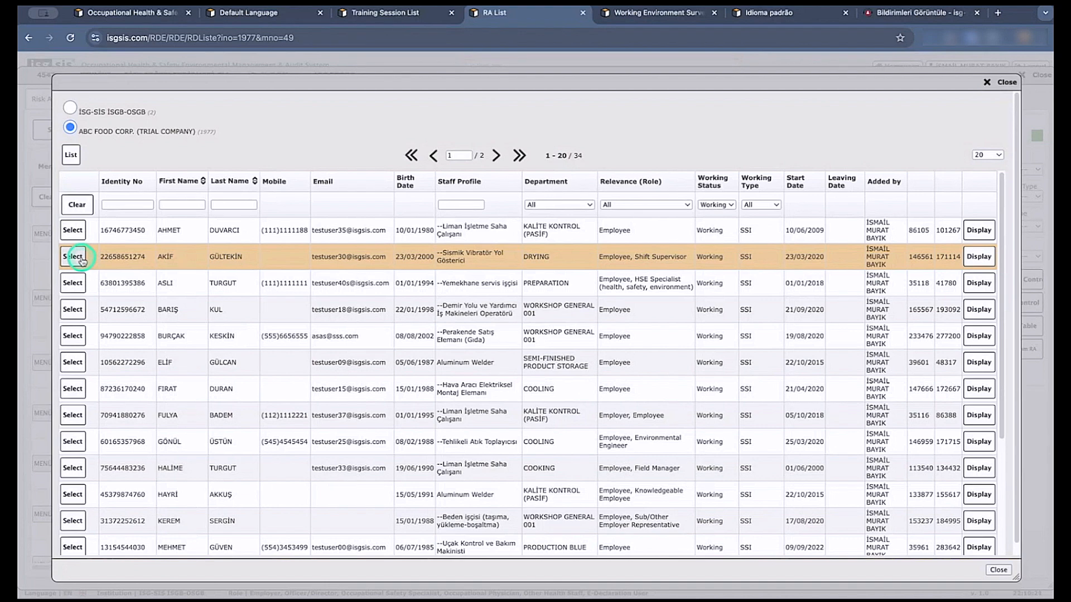
click(74, 257)
click(323, 240)
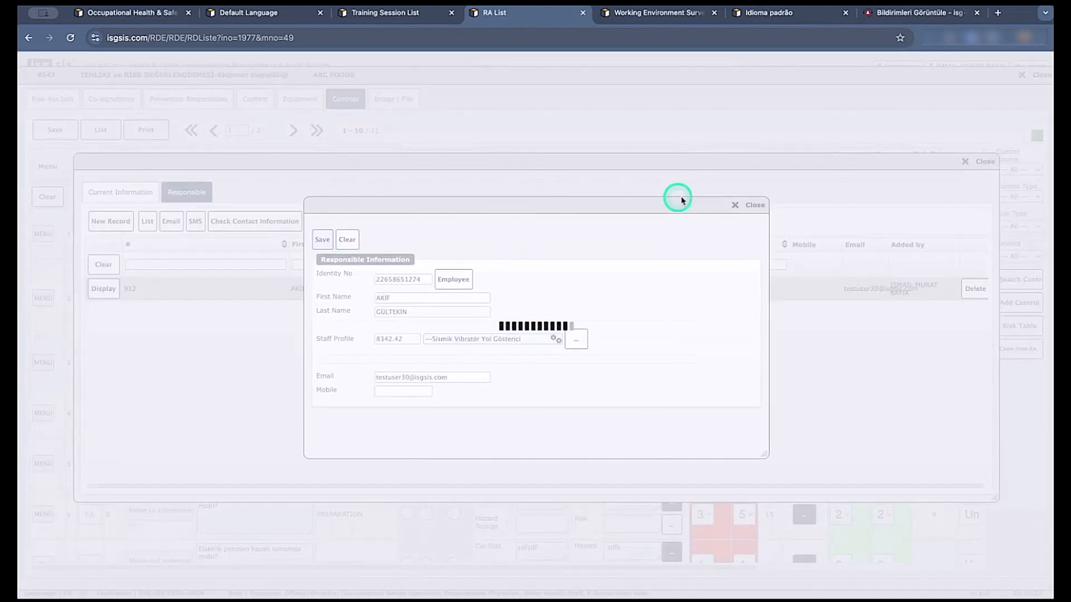
click(756, 205)
click(126, 193)
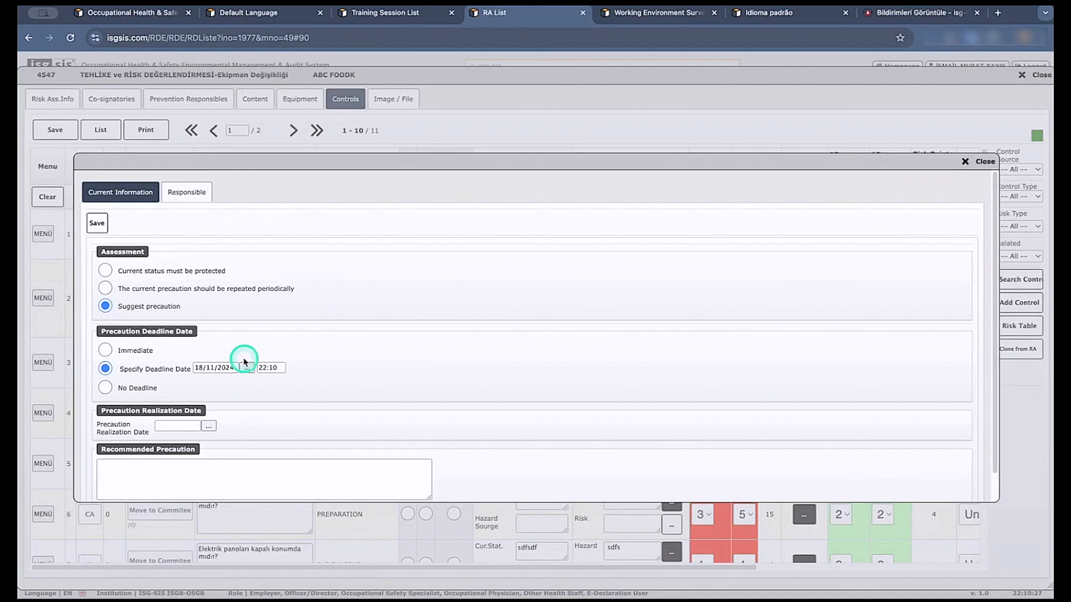
click(964, 176)
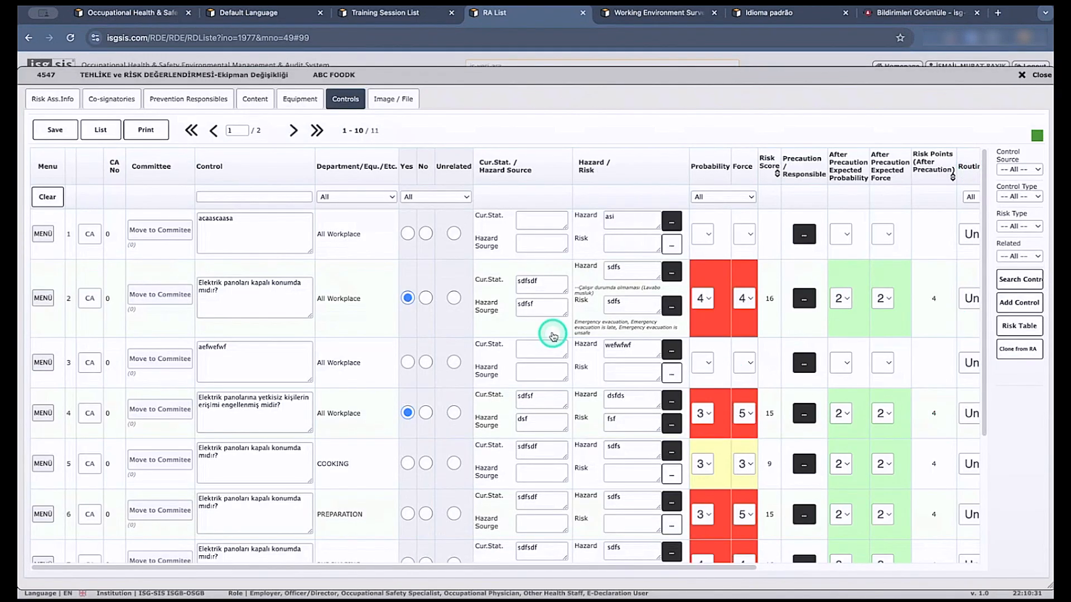
click(1032, 74)
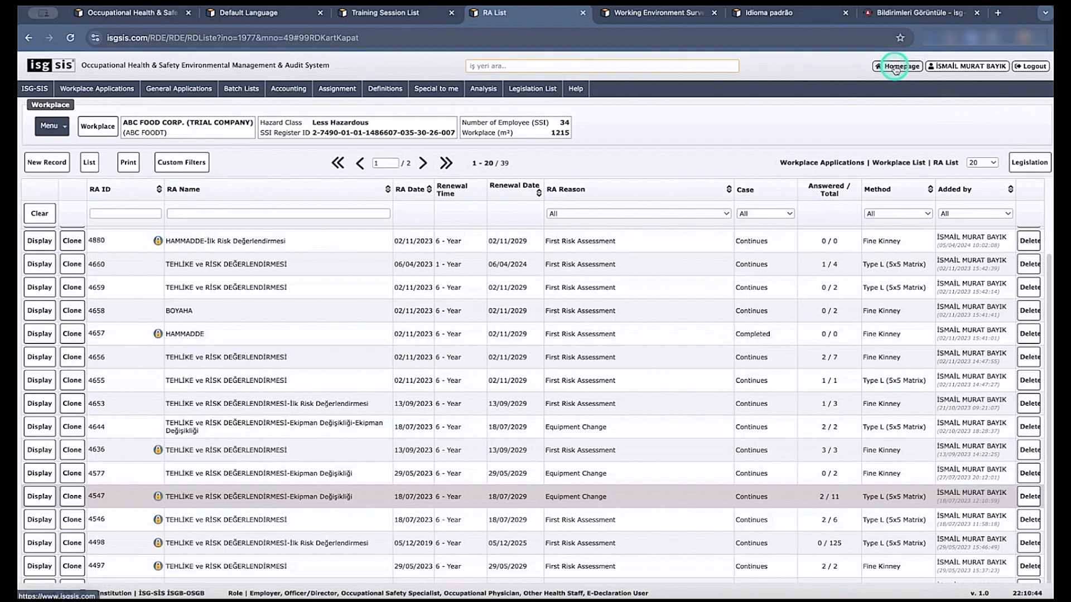
View the list of risk assessments assigned for own signature, display assessment 4577, and close the record and its browser tab.
click(436, 89)
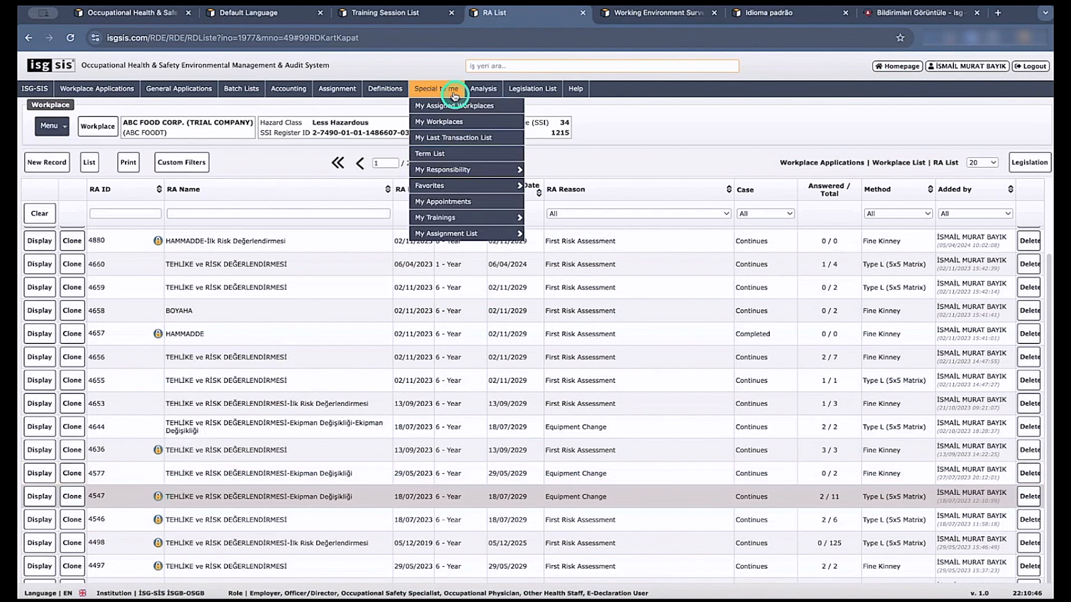
mouse_move(444, 185)
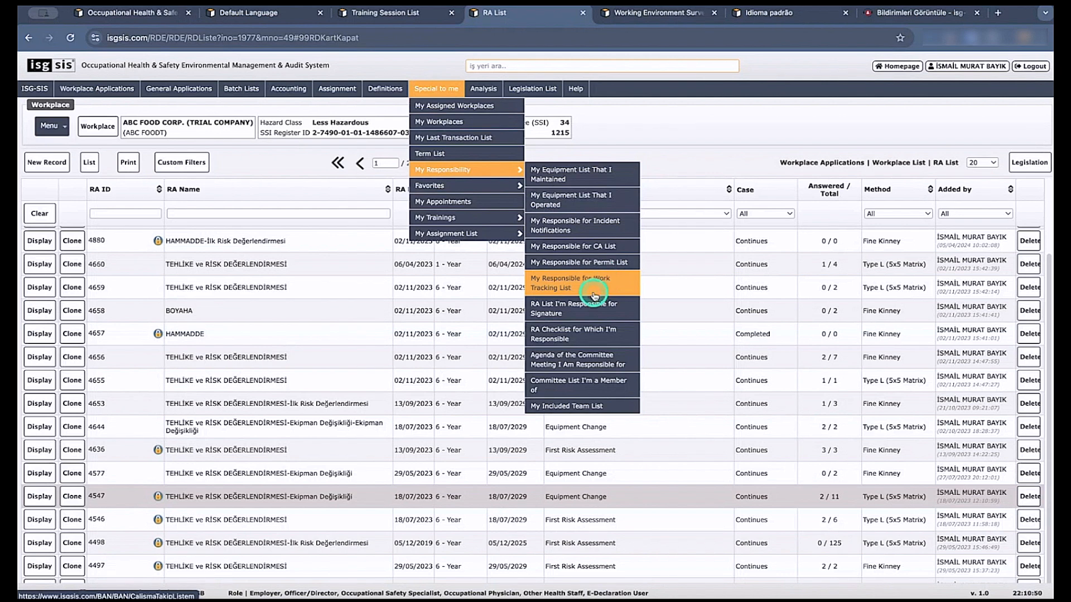
click(577, 313)
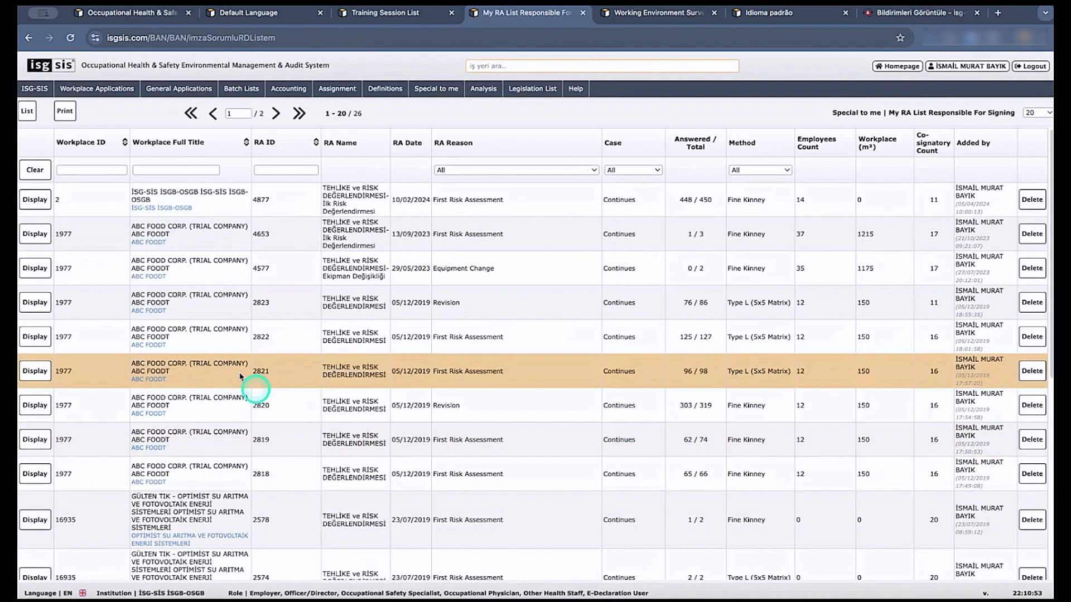
click(40, 277)
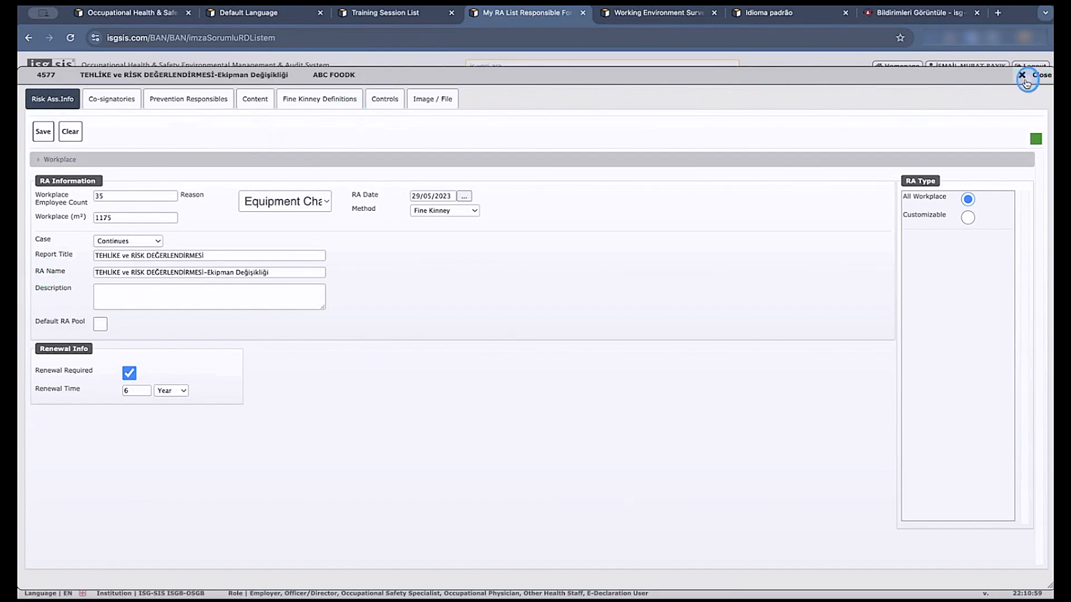
click(1032, 75)
click(584, 12)
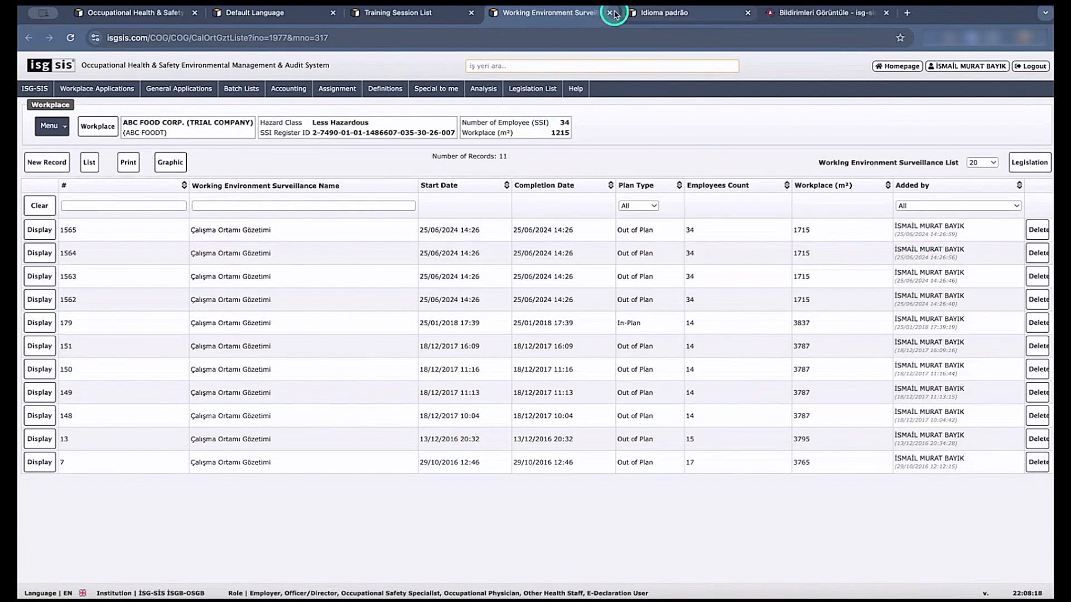
Display working environment surveillance 1564 and add fire extinguisher control 9831 to its surveillance response.
click(48, 254)
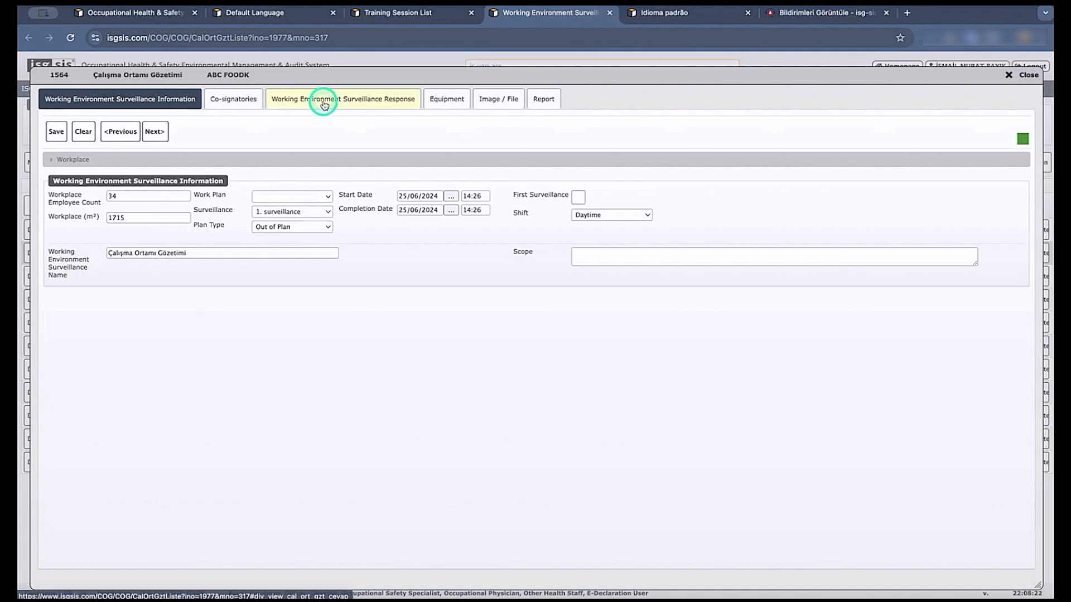
click(386, 99)
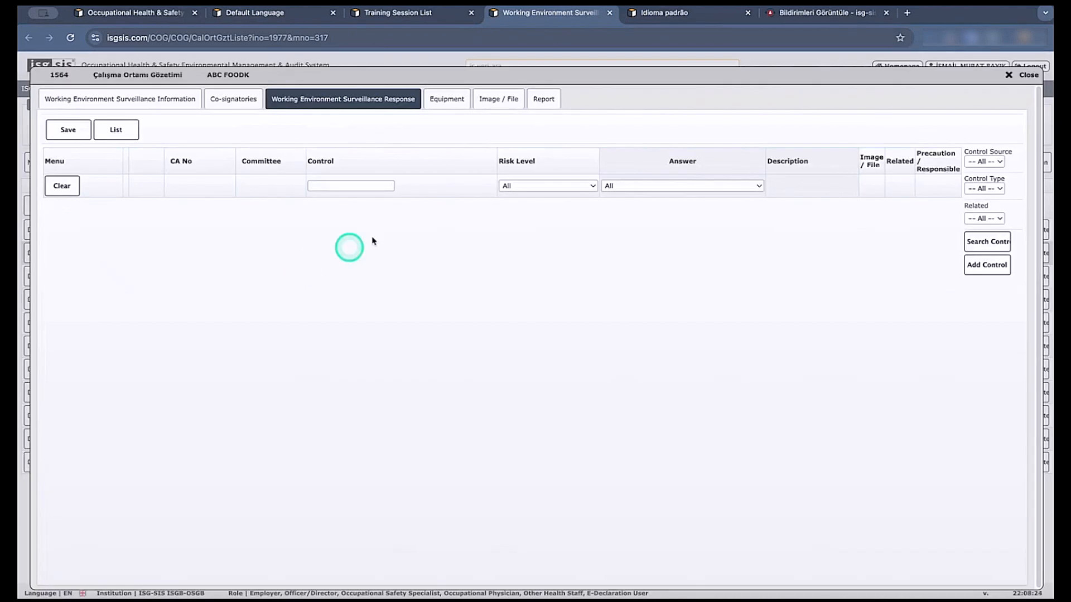
click(985, 241)
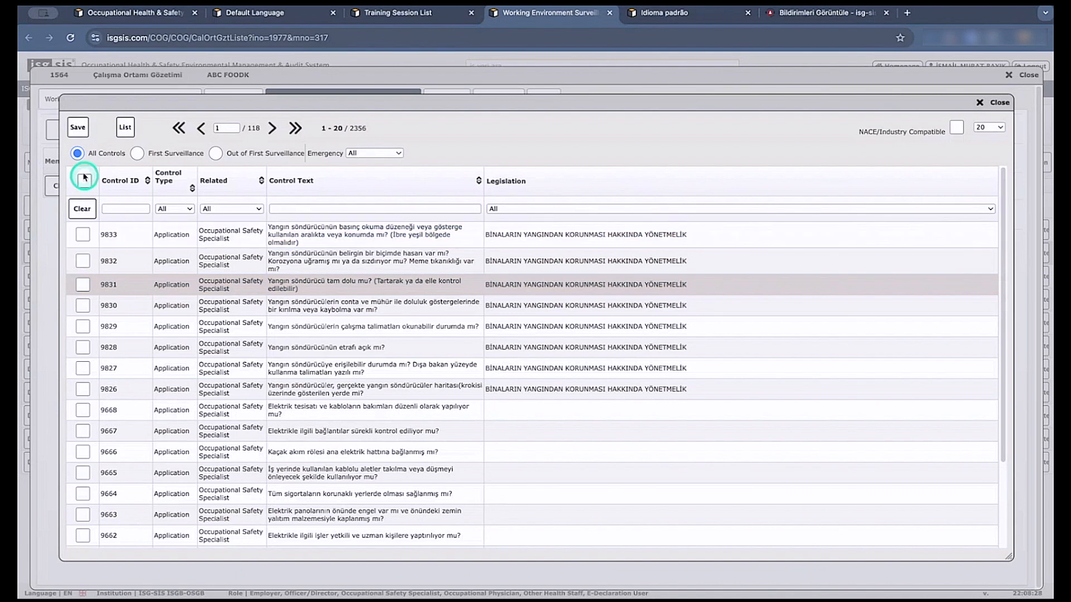
click(82, 284)
click(79, 135)
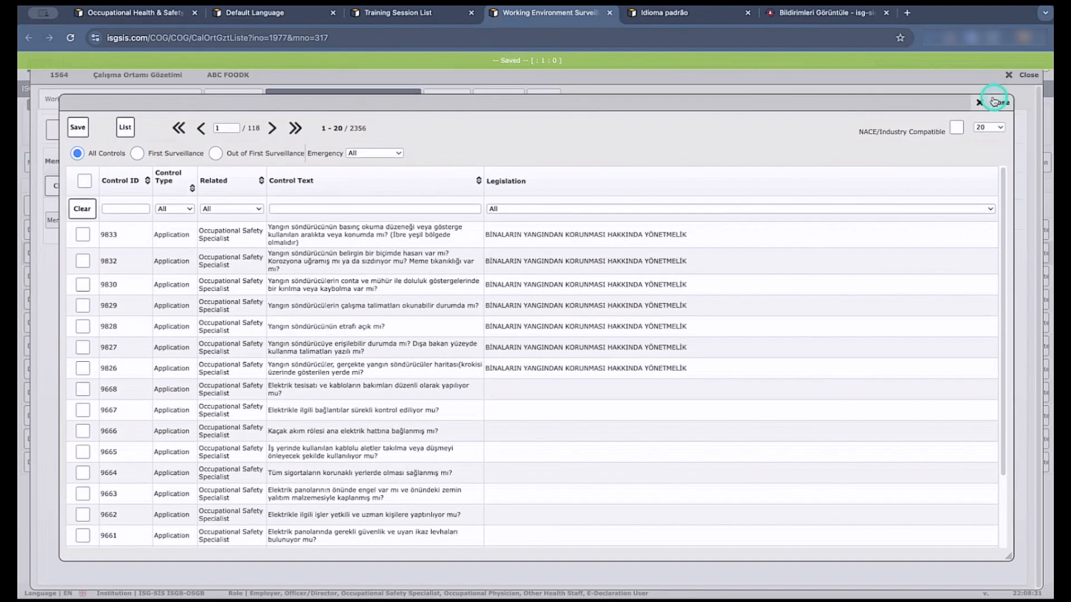
click(994, 102)
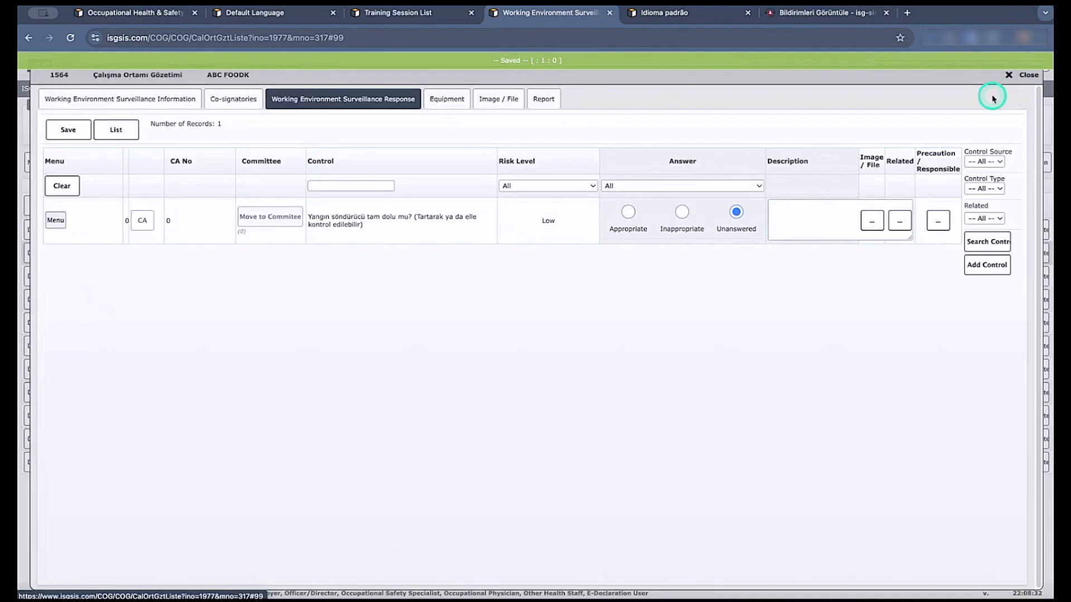
Try the Inappropriate and Appropriate answers for the control, reload the list without saving, and close the surveillance record and the Idioma padrão tab.
click(681, 212)
click(627, 213)
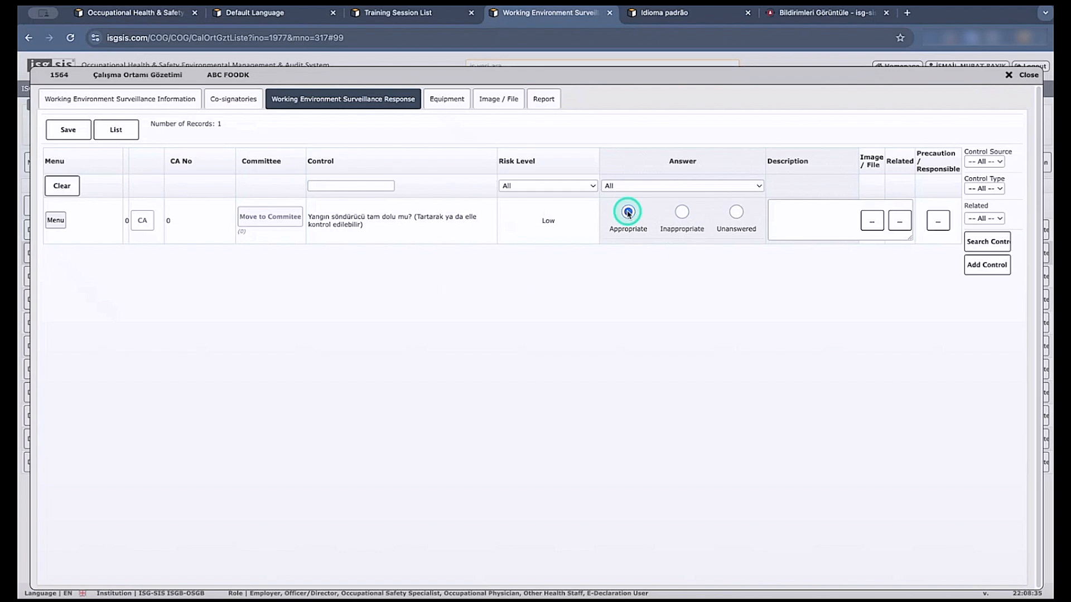
click(116, 132)
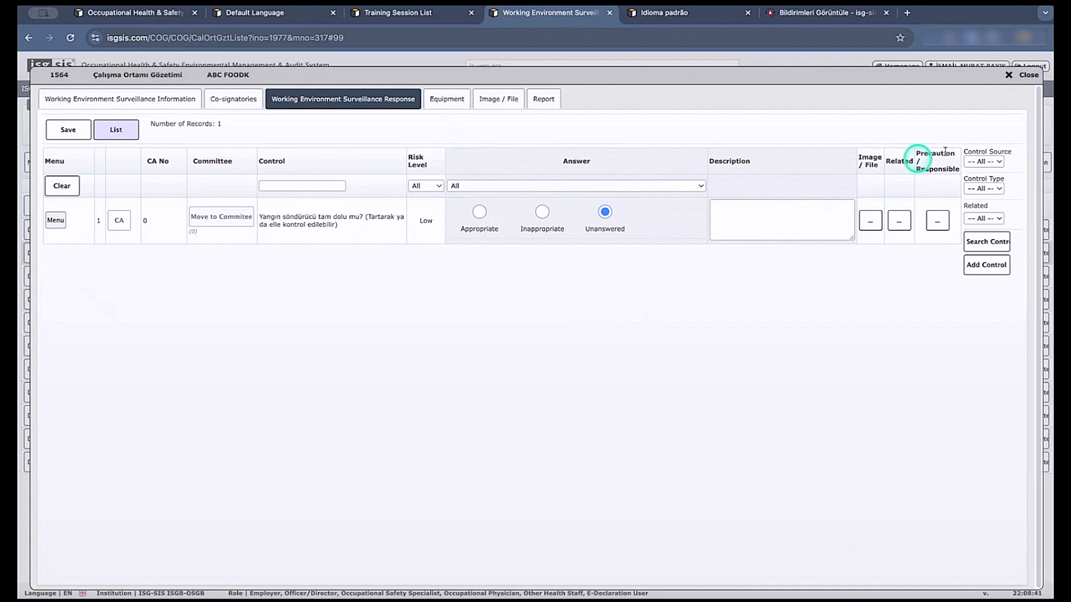
click(1019, 75)
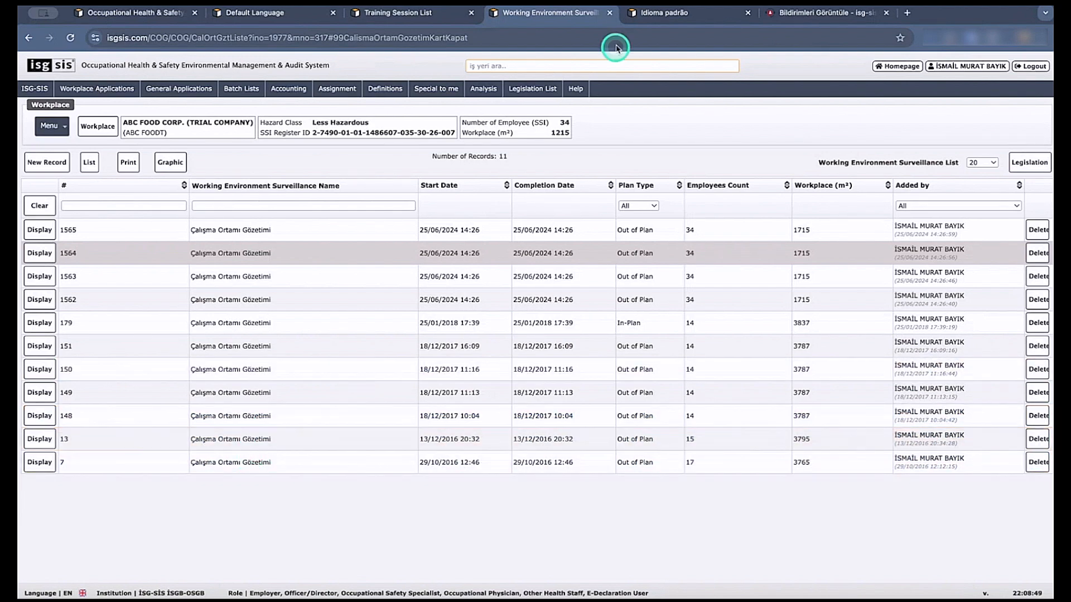
click(748, 12)
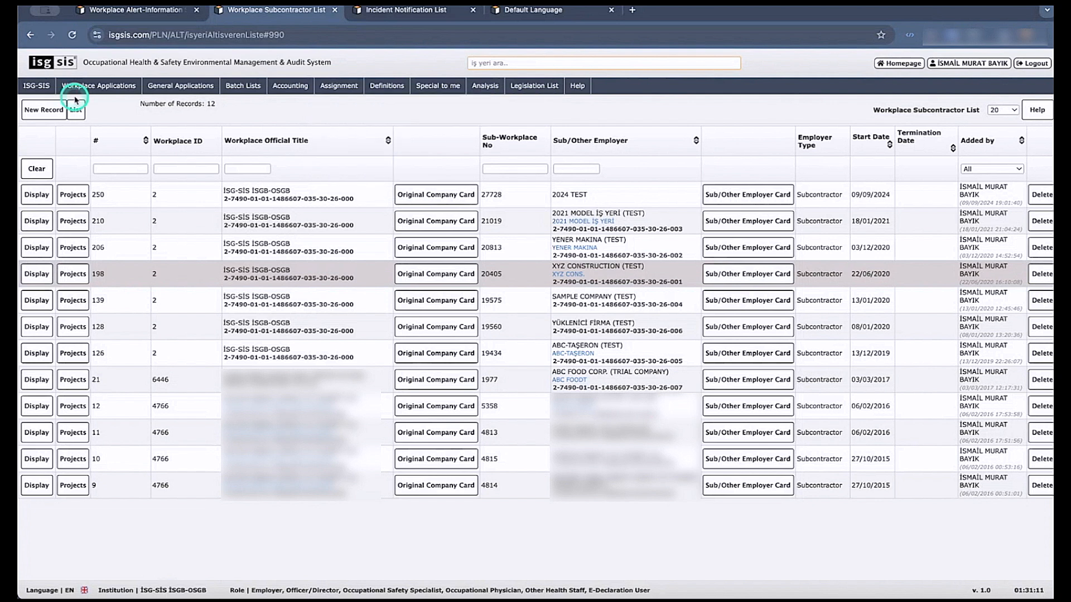
Look over a blank workplace subcontractor record without saving it, and view the project list of YÜKLENİCİ FİRMA (TEST).
mouse_move(80, 89)
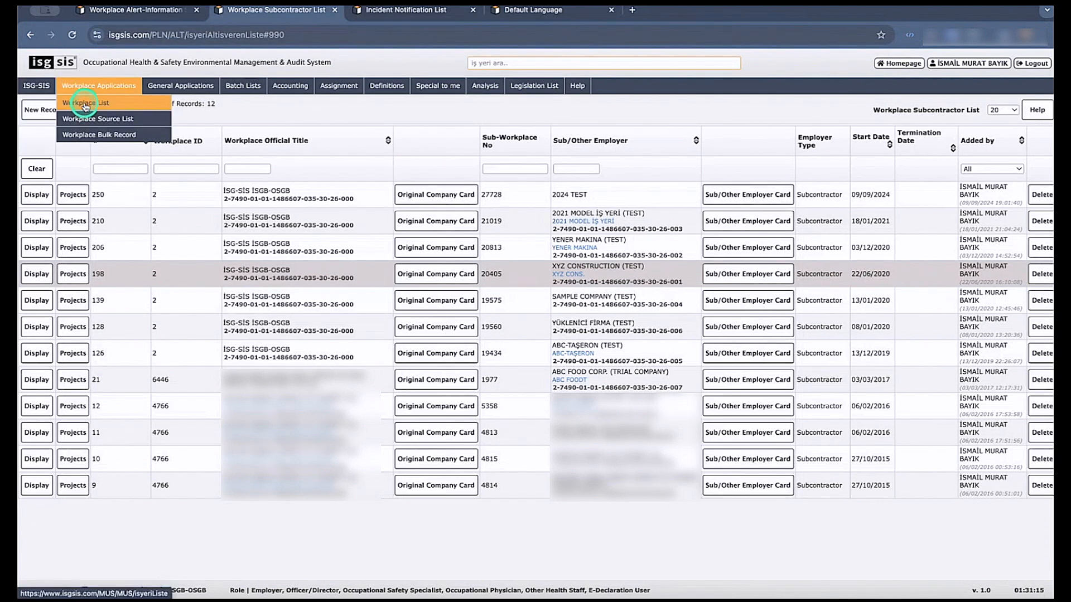
mouse_move(346, 90)
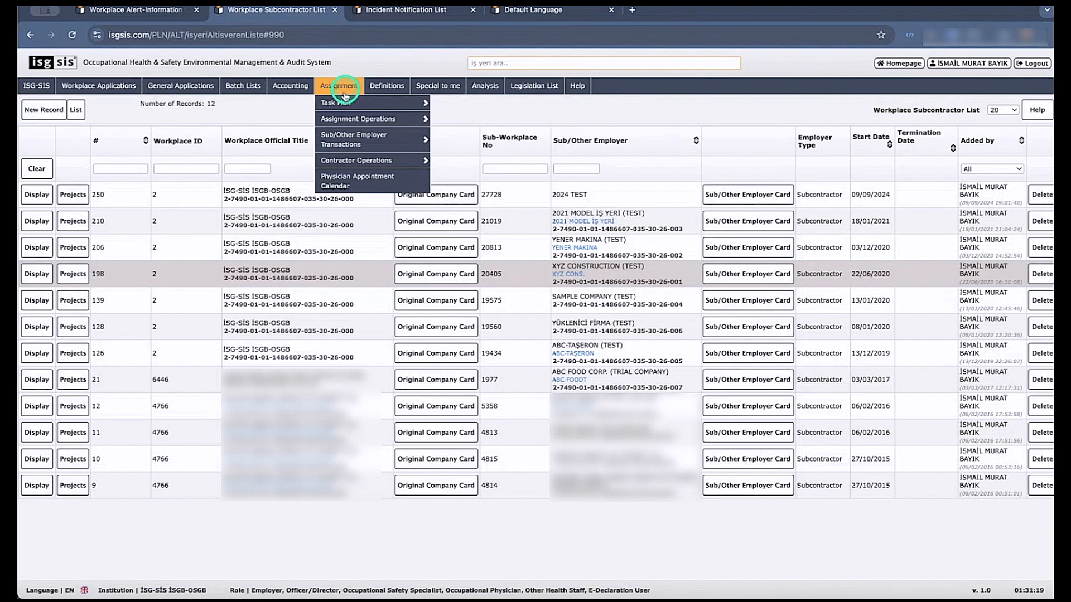
mouse_move(346, 137)
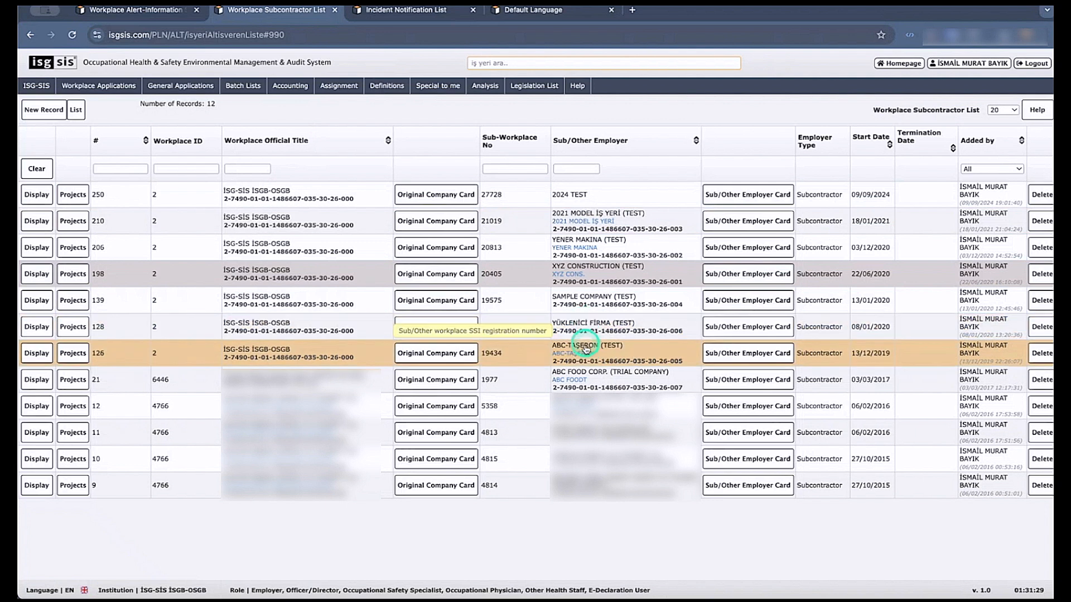
click(45, 109)
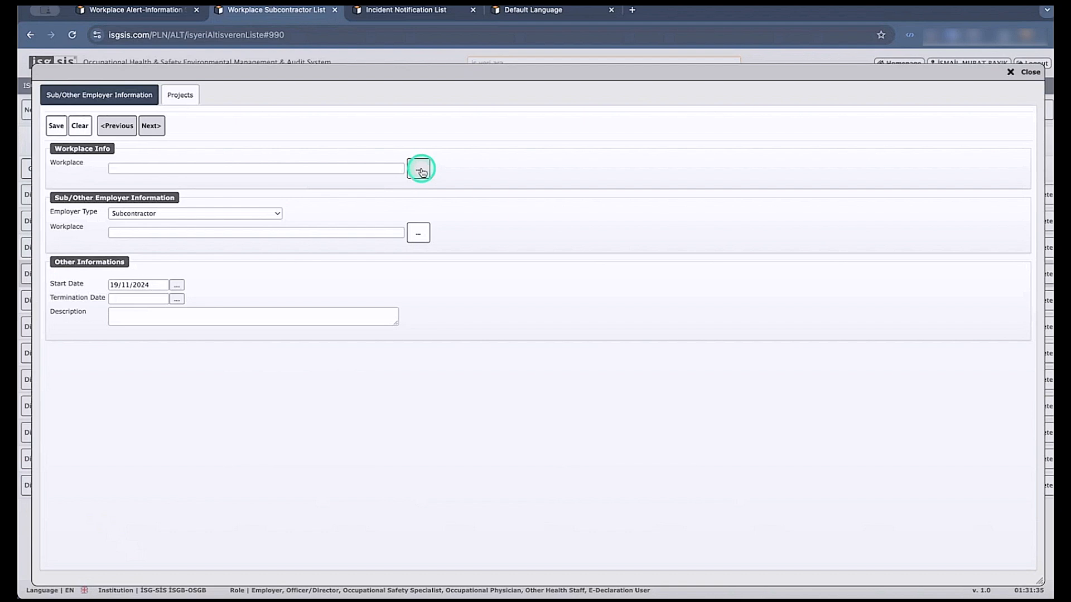
click(1024, 72)
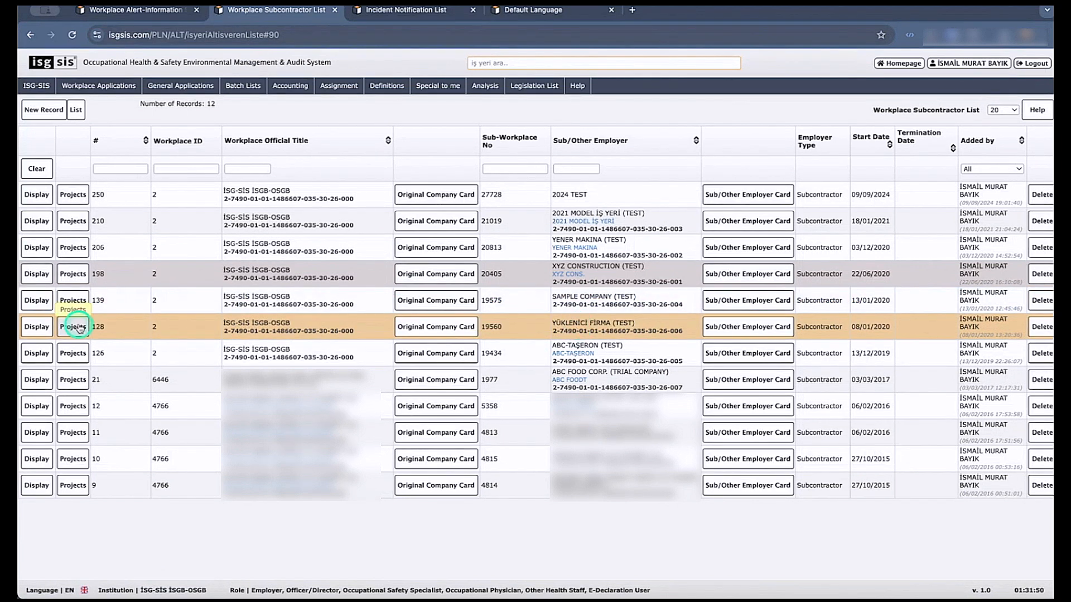
click(78, 328)
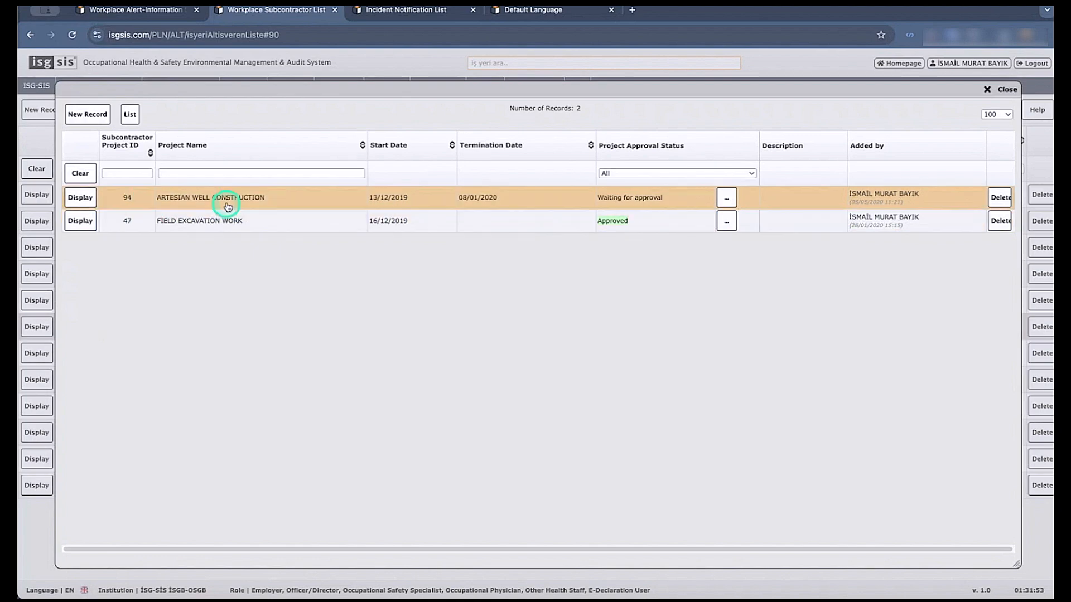
click(1001, 89)
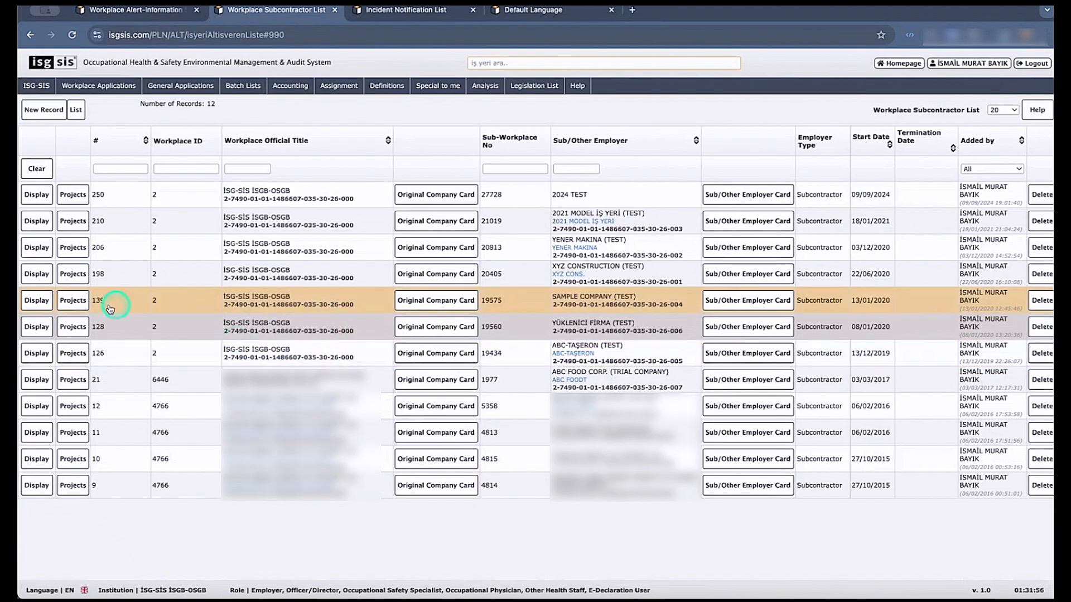
Display SAMPLE COMPANY (TEST)'s project 24, ARTESIAN WELL CONSTRUCTION, and view its relevant persons.
click(73, 300)
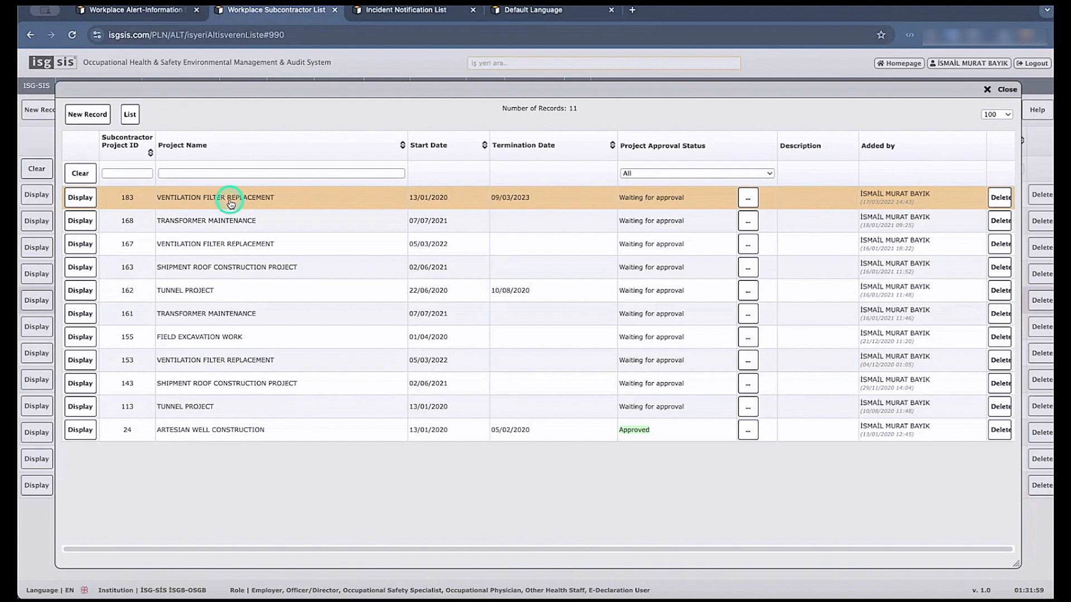
click(82, 431)
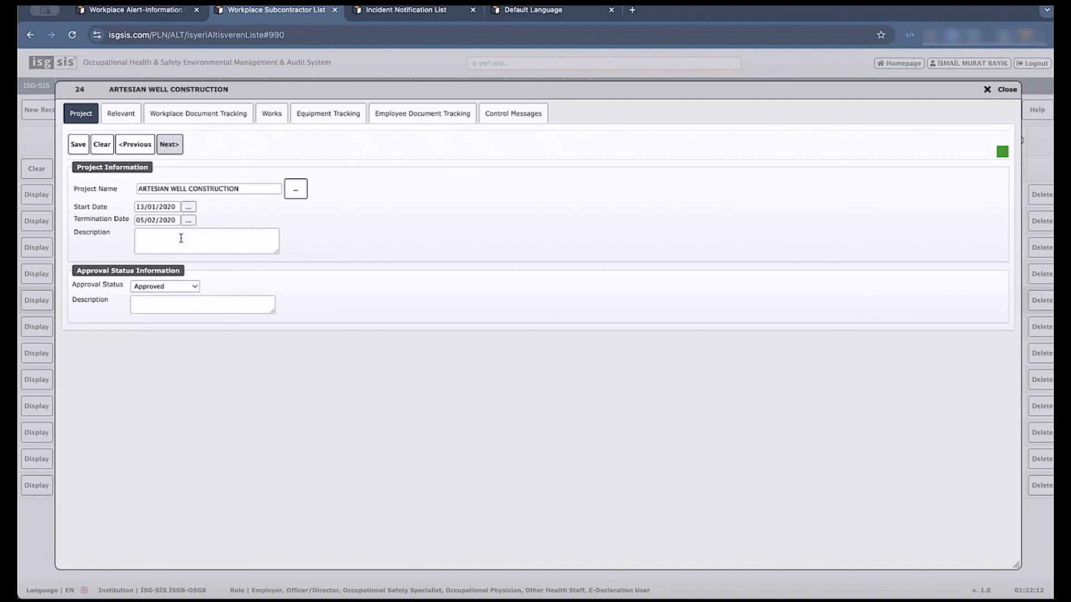
drag(239, 88, 243, 80)
click(137, 111)
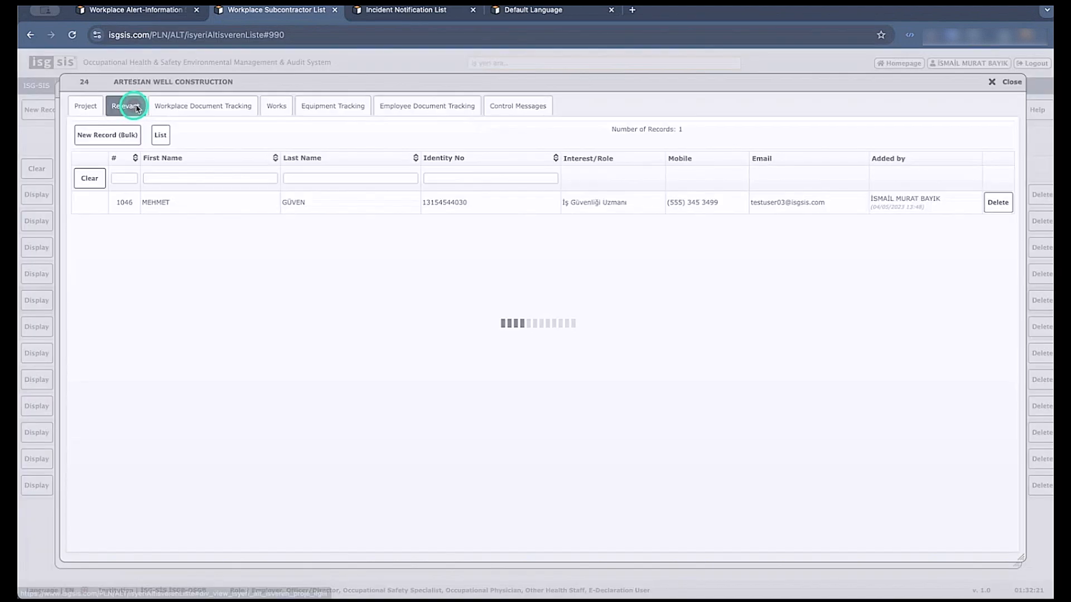
View the artesian well project's workplace documents, works, equipment and employee documents, and close the project and its project list.
click(187, 106)
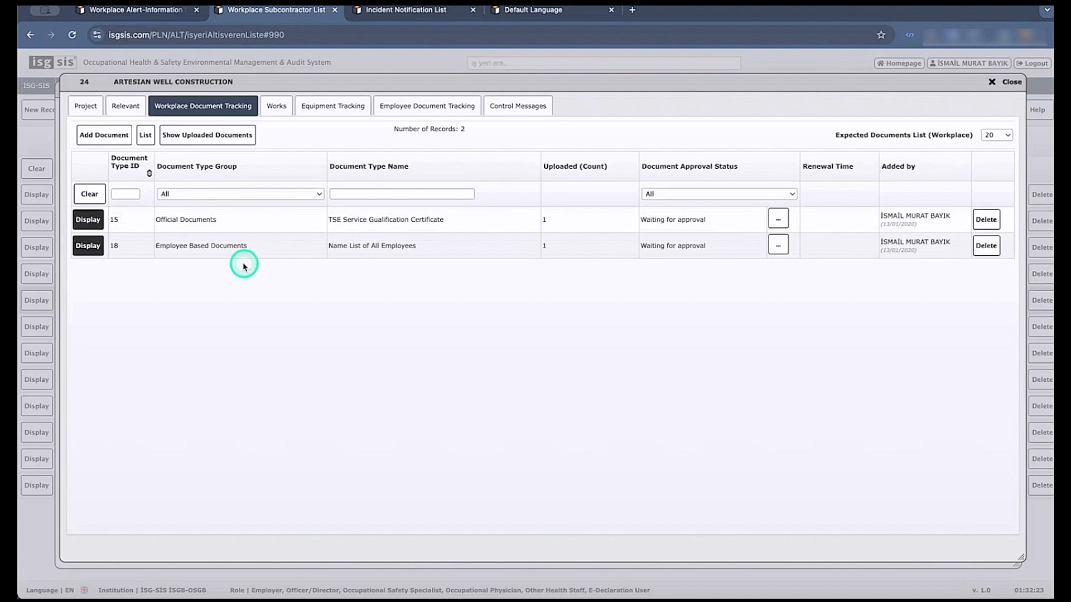
click(128, 248)
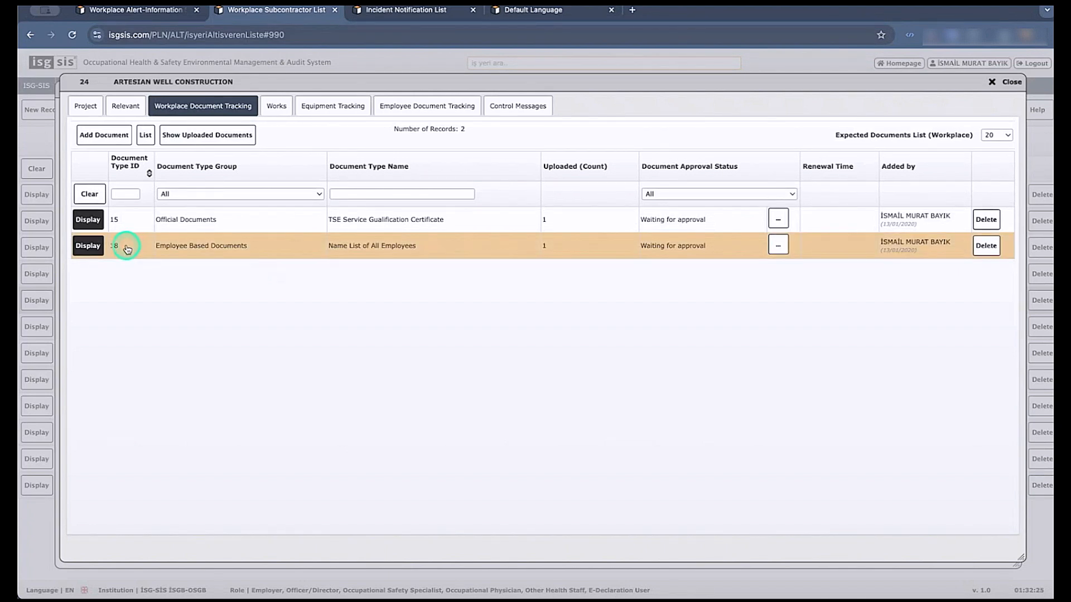
click(282, 106)
click(341, 114)
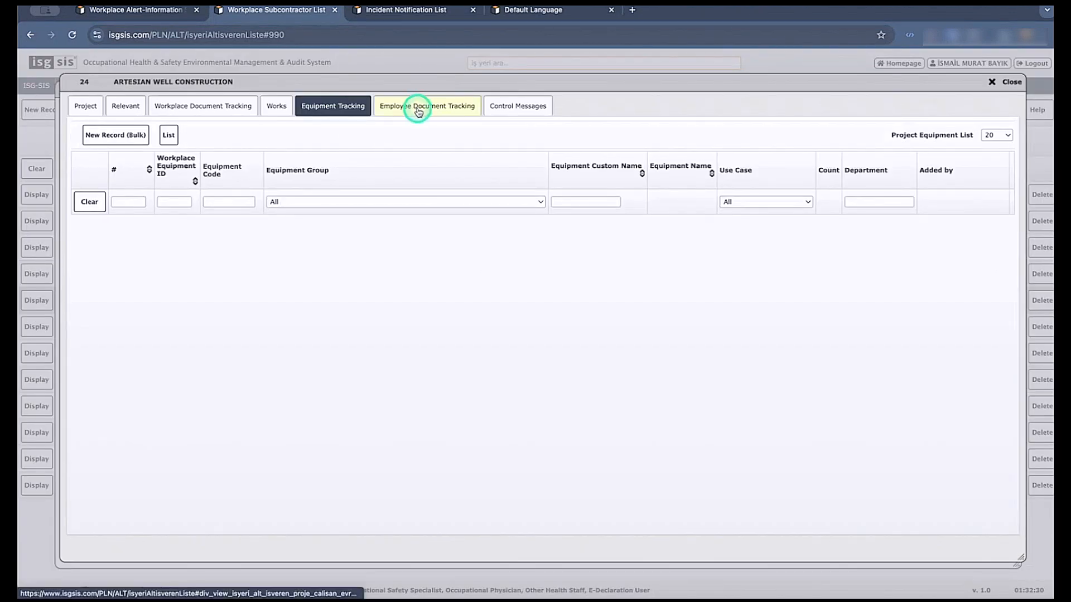
click(418, 112)
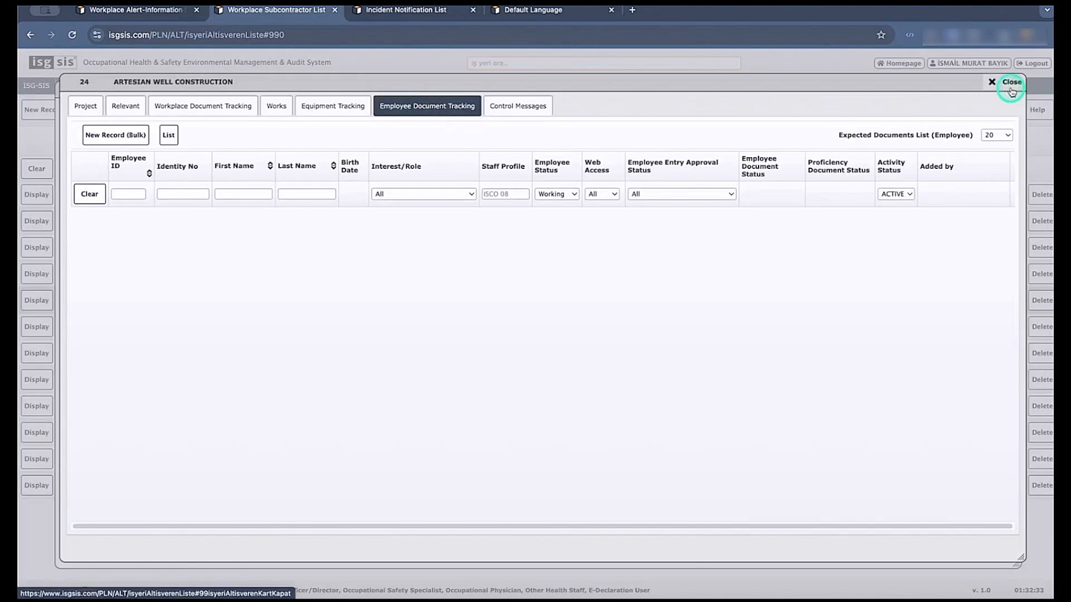
click(1011, 83)
click(1009, 85)
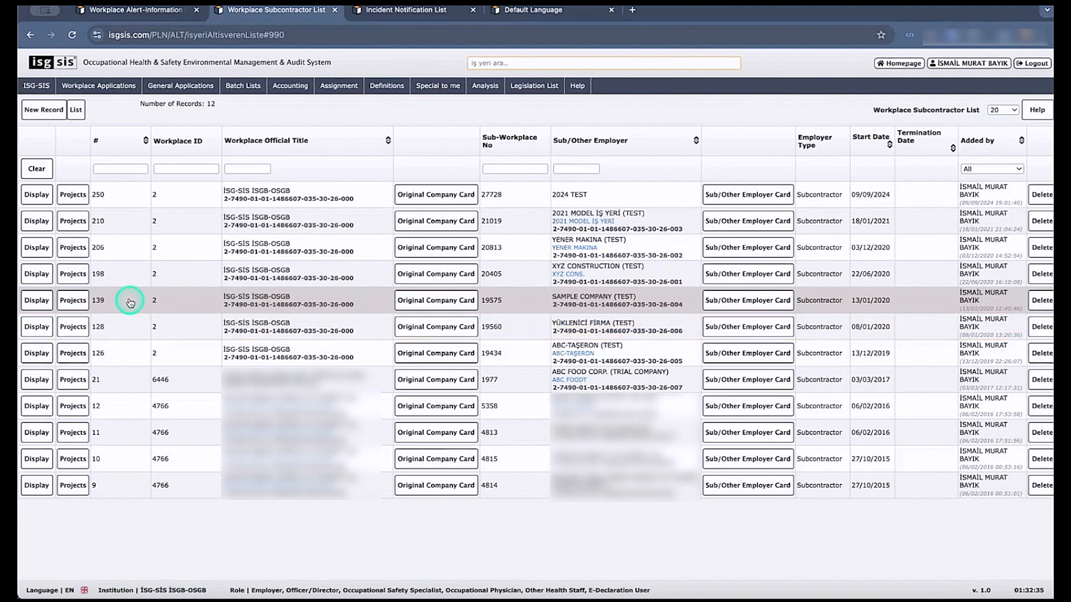
Display XYZ CONSTRUCTION (TEST)'s project 100, TUNNEL PROJECT, and view its relevant persons.
click(78, 273)
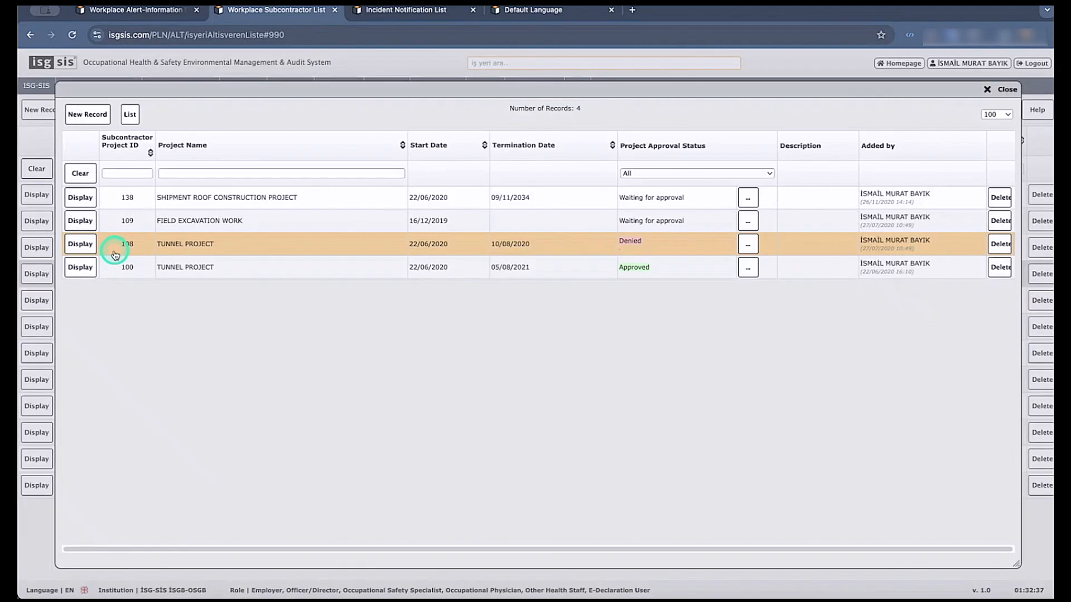
click(84, 268)
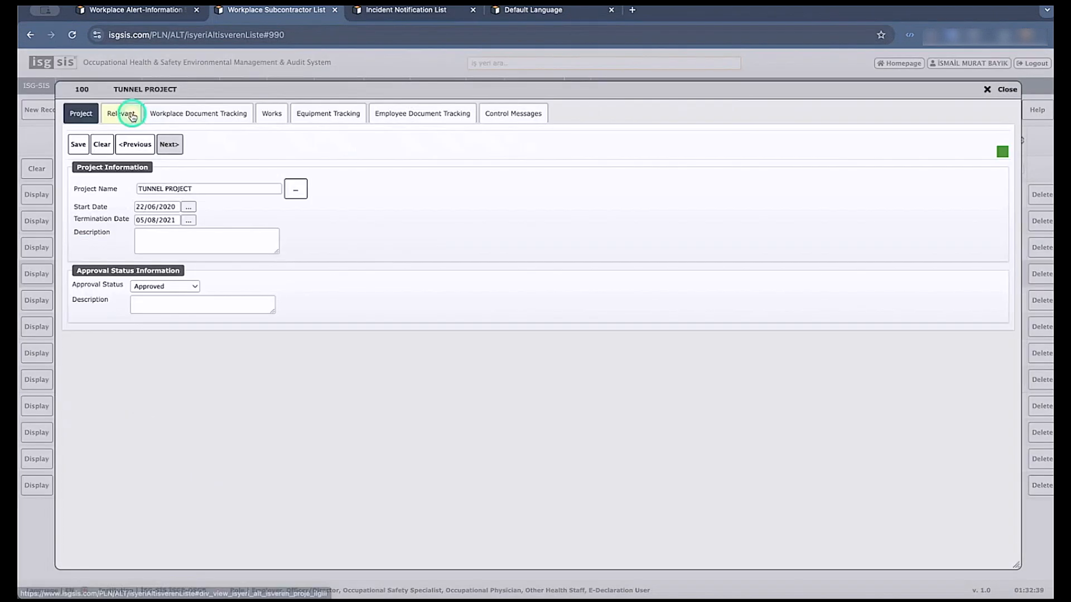
click(132, 116)
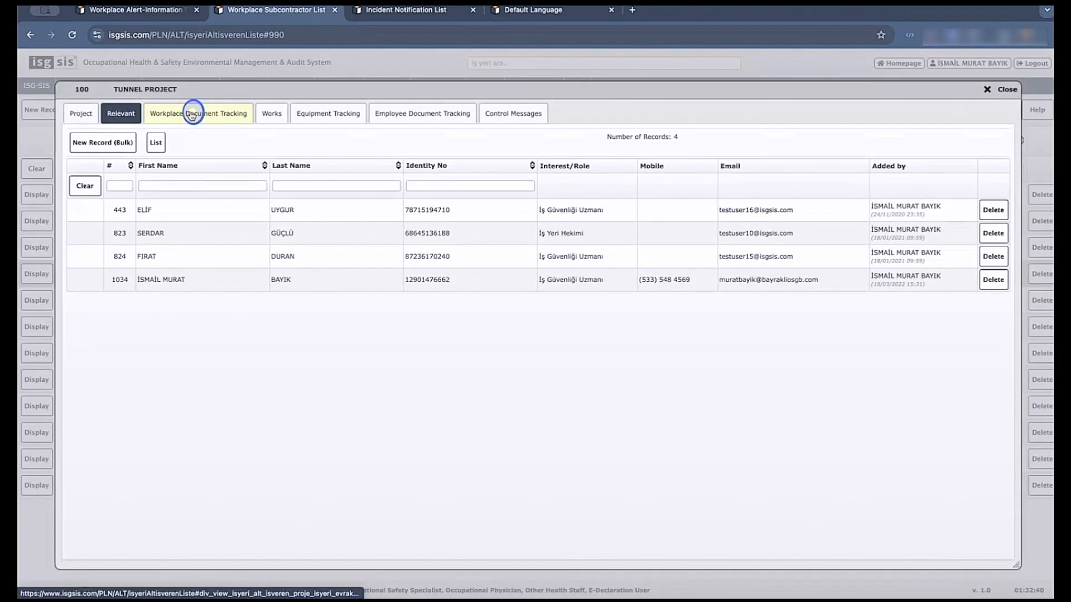
View the tunnel project's expected workplace documents and look over the Business License document record, closing it without saving.
click(191, 114)
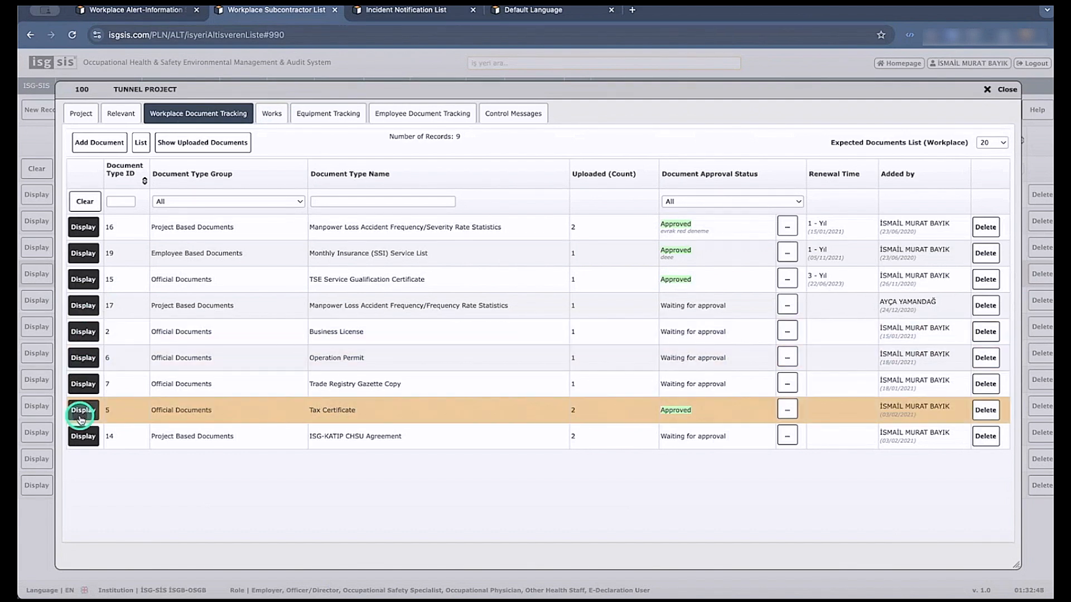
click(83, 331)
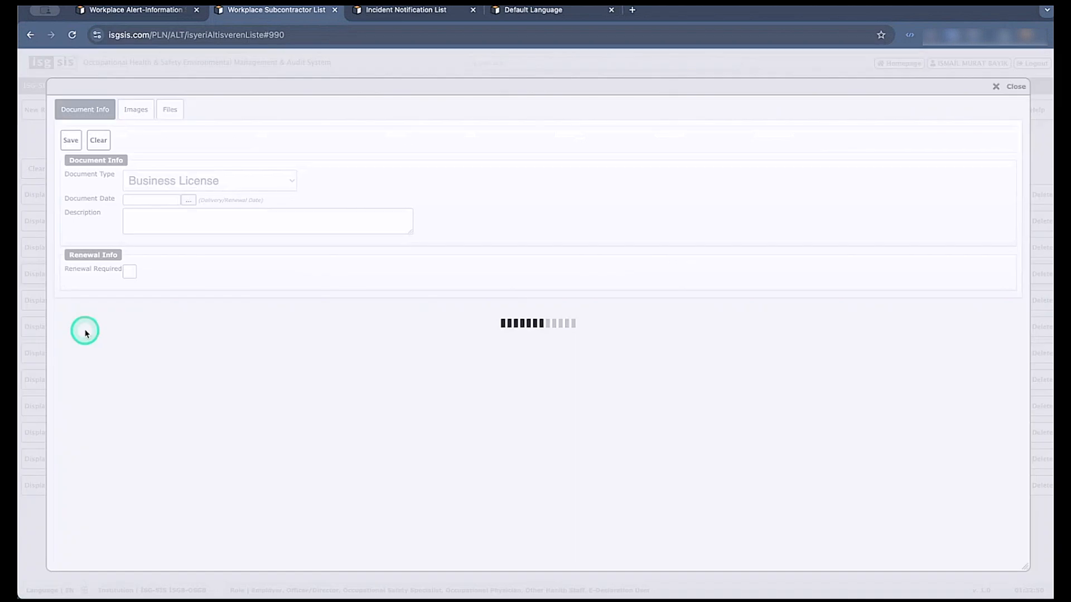
click(997, 87)
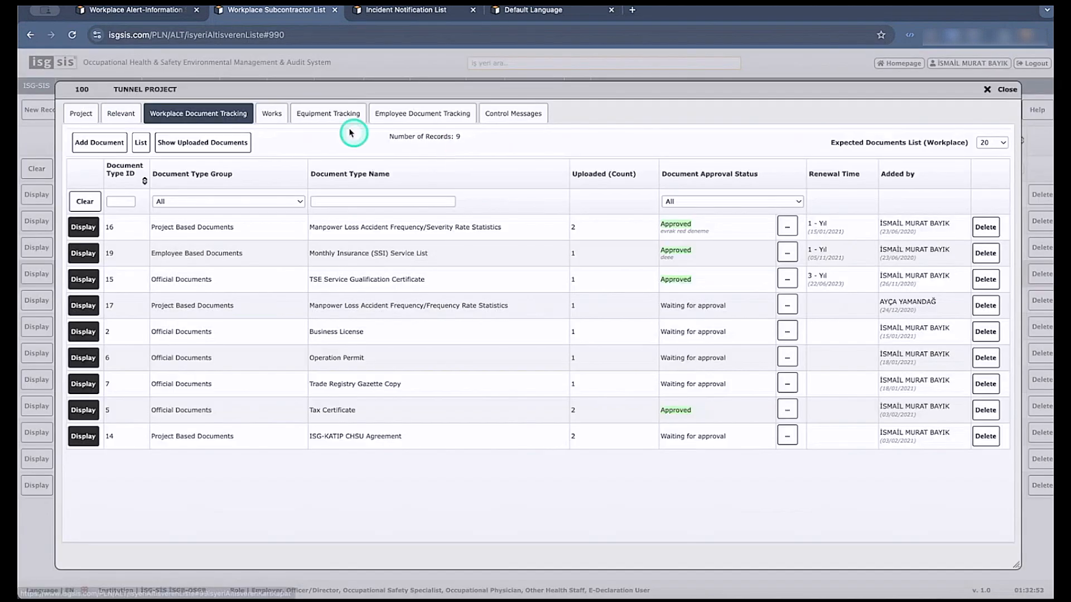
Review the first employee's expected documents in the tunnel project's employee document tracking, and view the project's control messages.
click(383, 118)
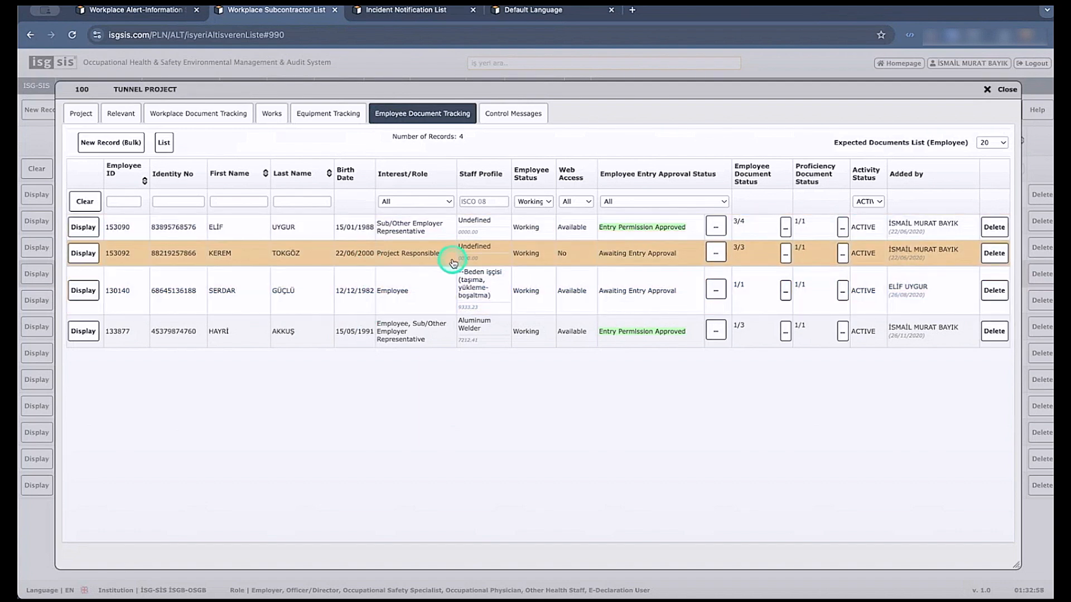
click(784, 227)
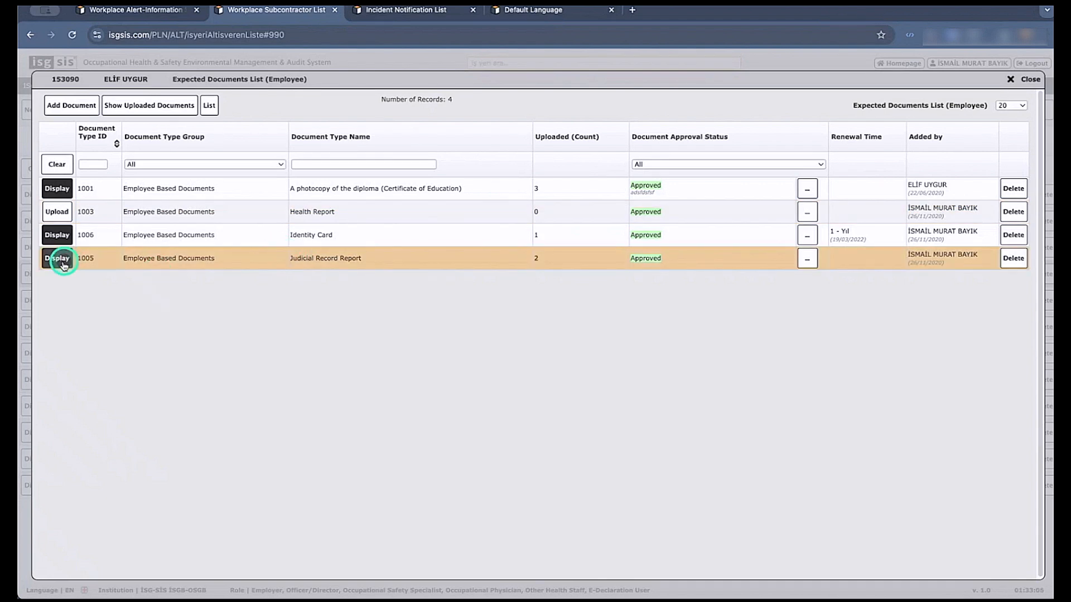
click(1026, 79)
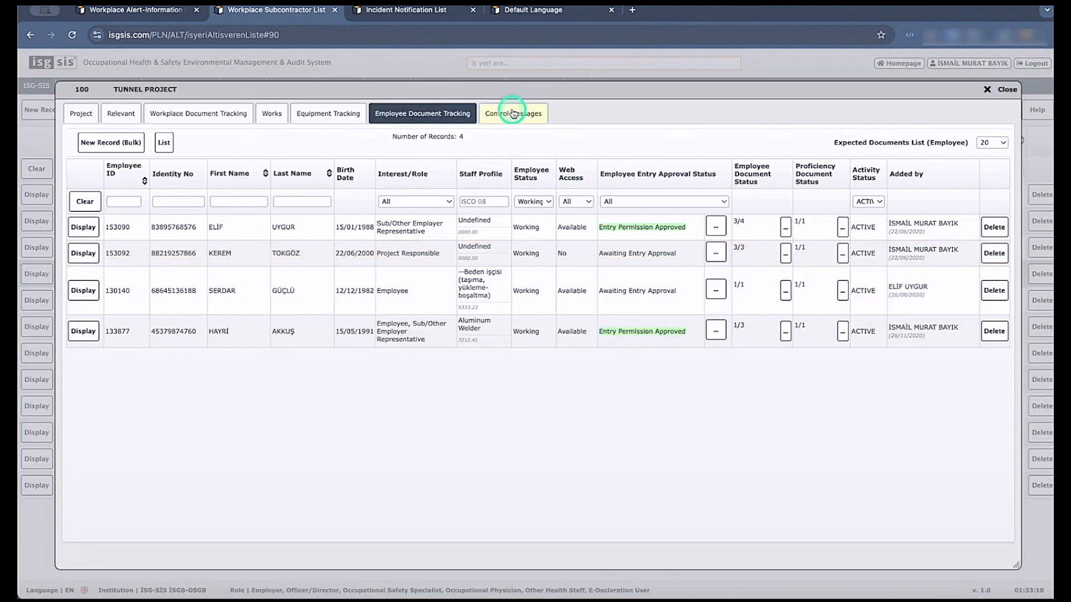
click(512, 112)
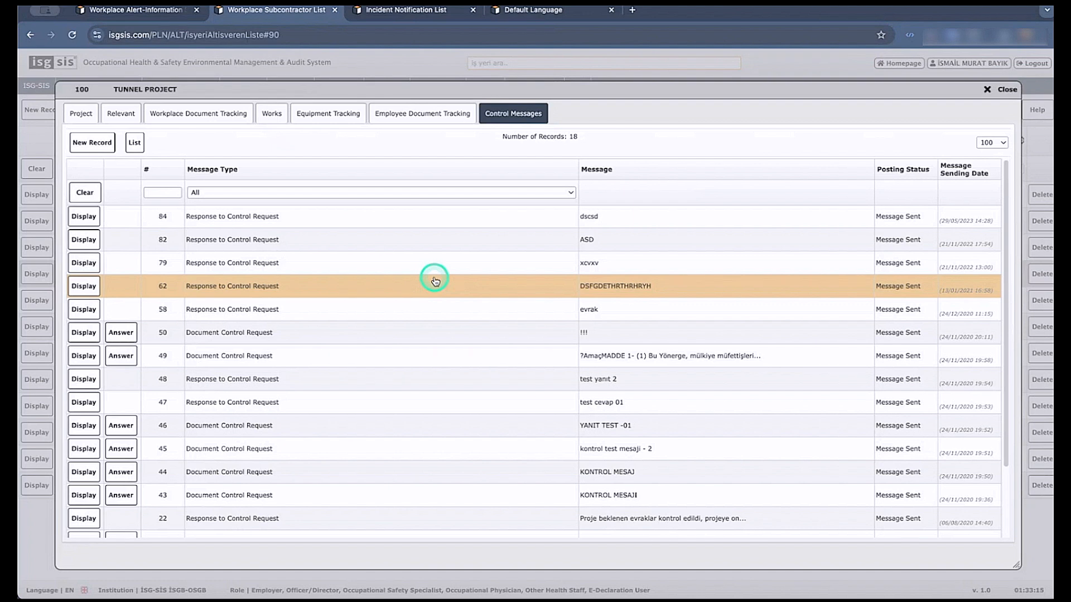
click(435, 280)
Check the tunnel project's approval status, keeping Approved, and review its expected workplace and employee documents again.
click(166, 287)
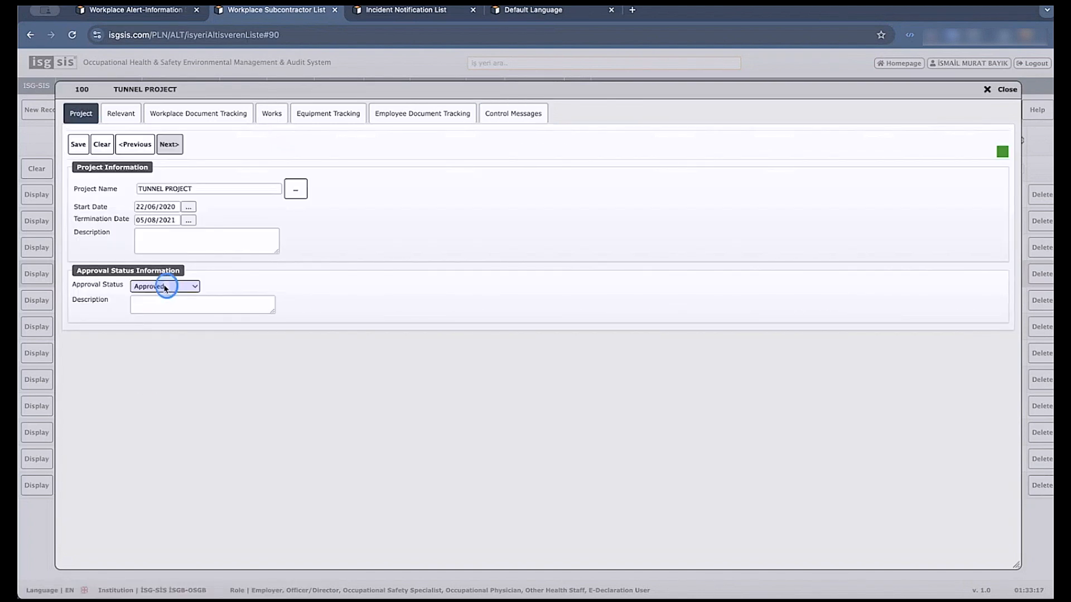
click(155, 306)
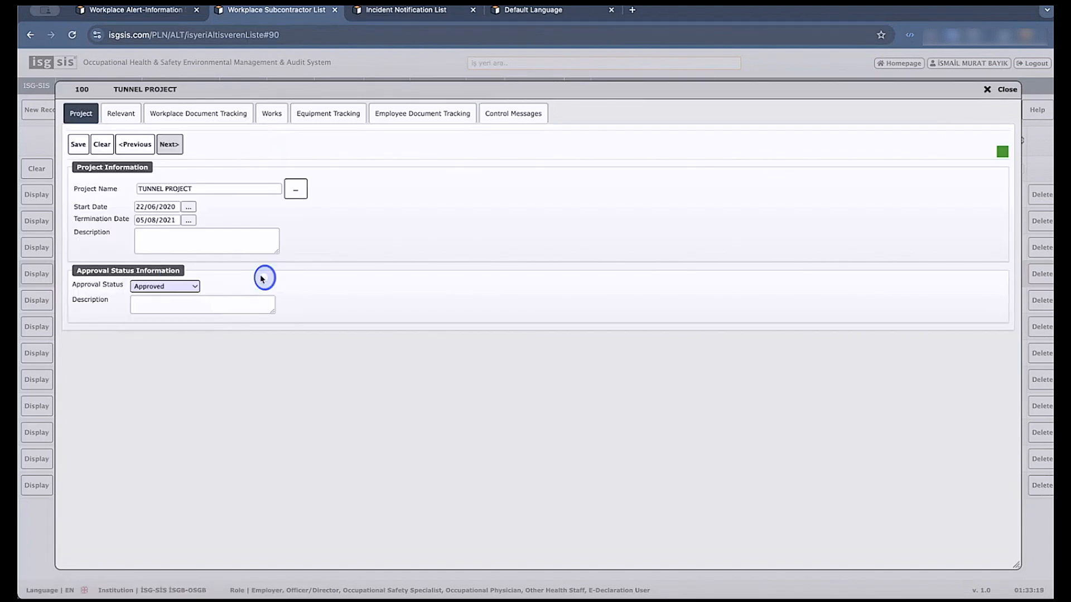
click(217, 112)
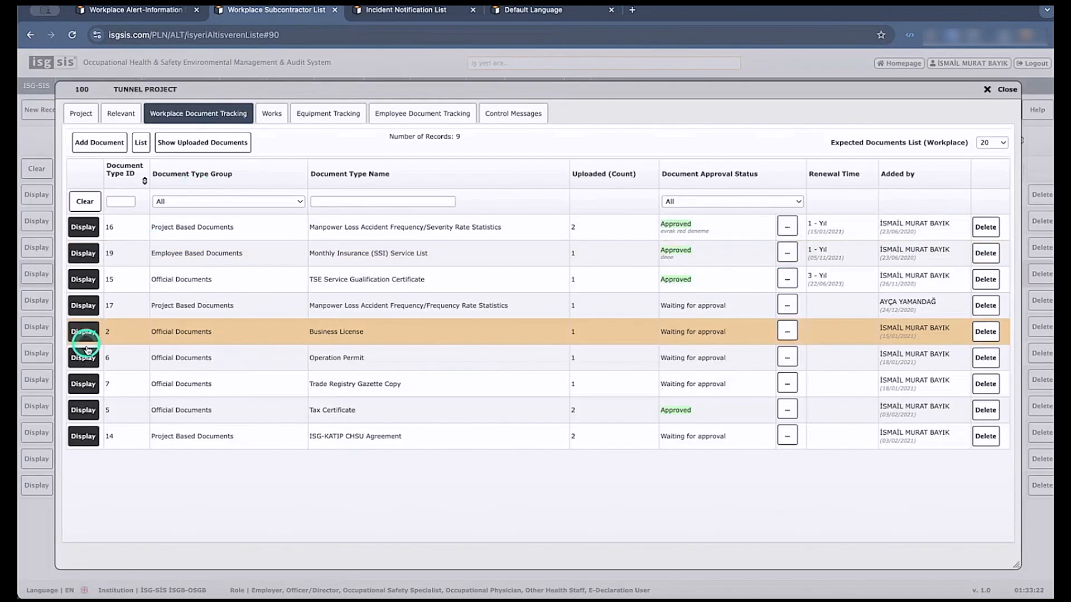
click(403, 116)
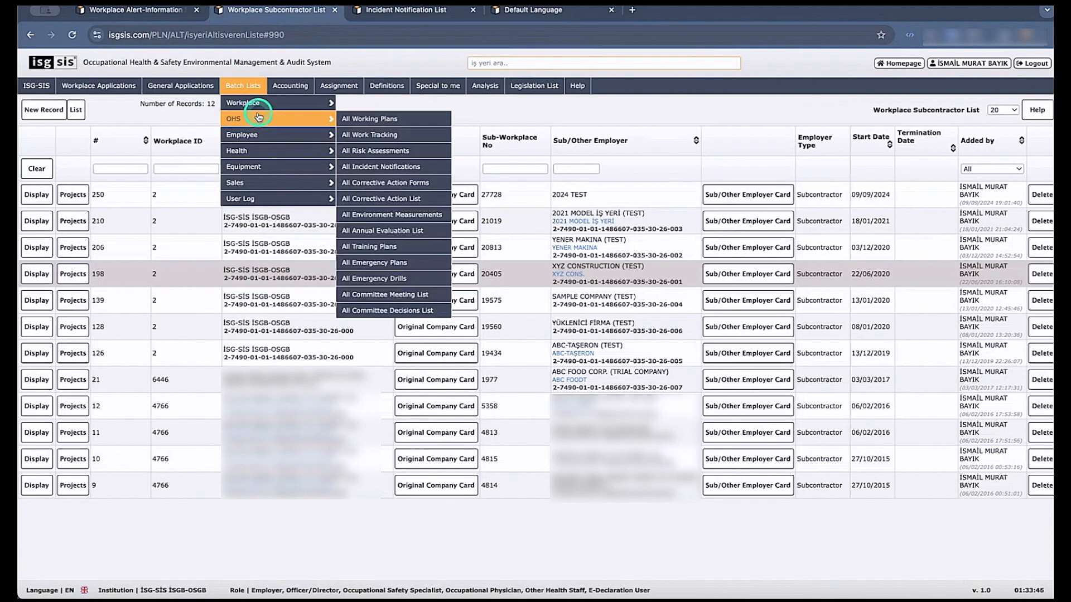
Open the All Subcontractor Entry Permission List, set the project continuation status filter to All, and highlight the third listed employee's name.
mouse_move(278, 103)
click(374, 152)
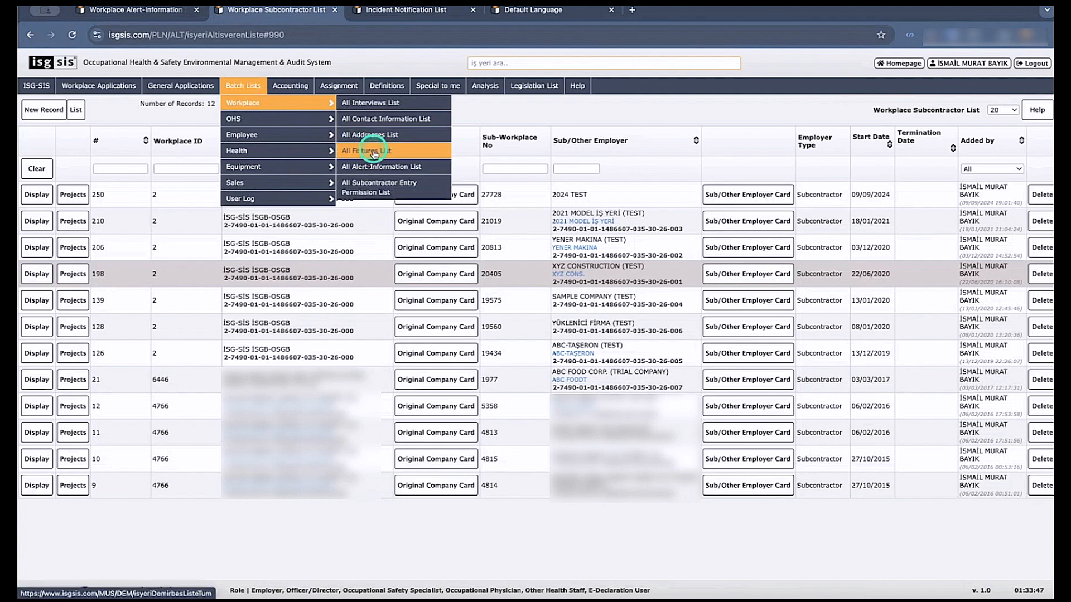
click(365, 187)
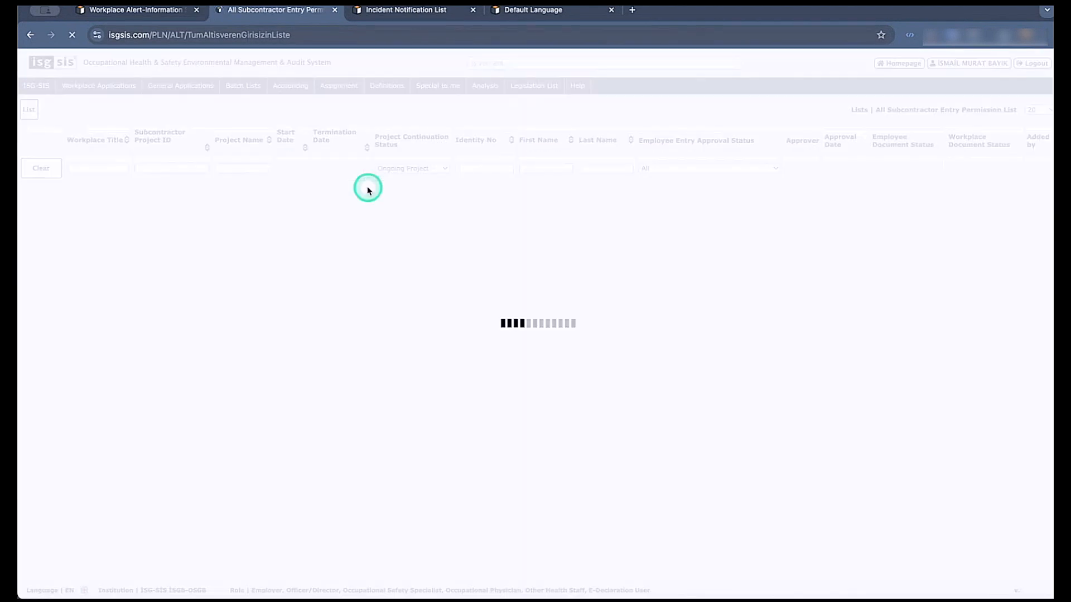
click(445, 169)
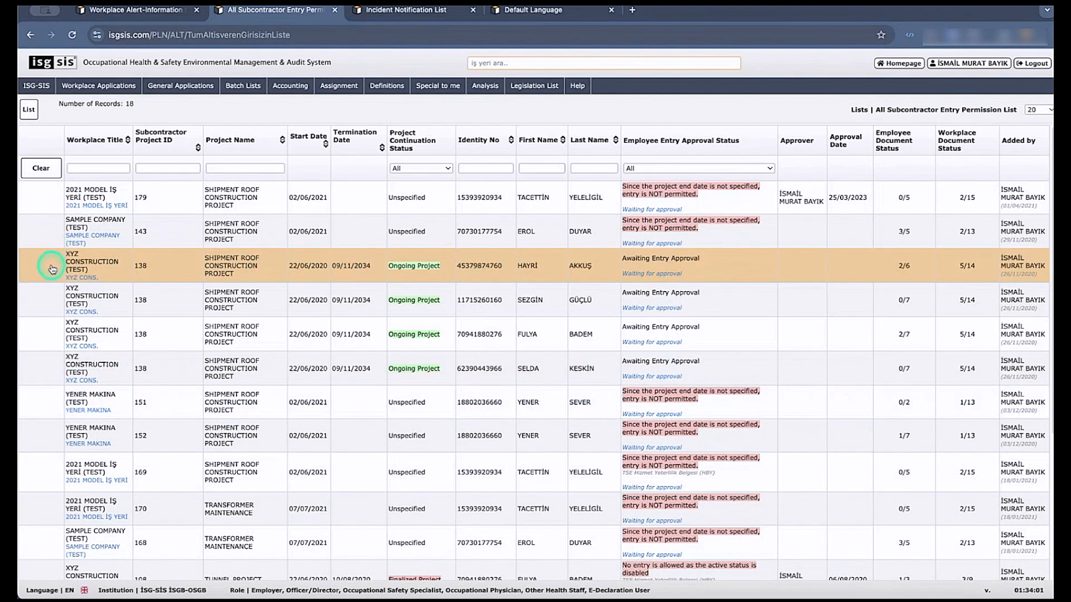
double_click(521, 265)
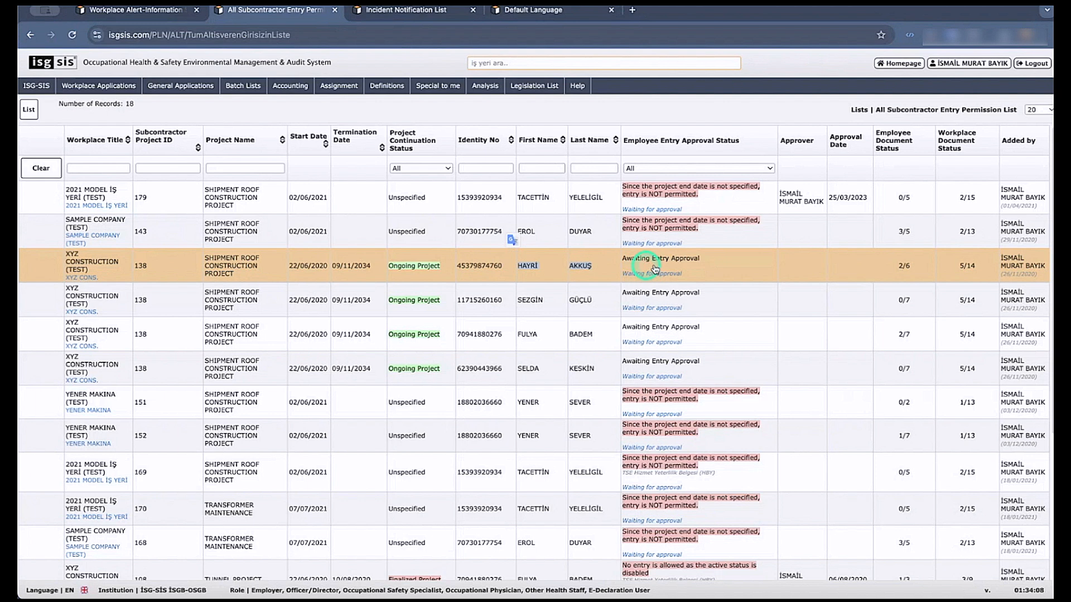
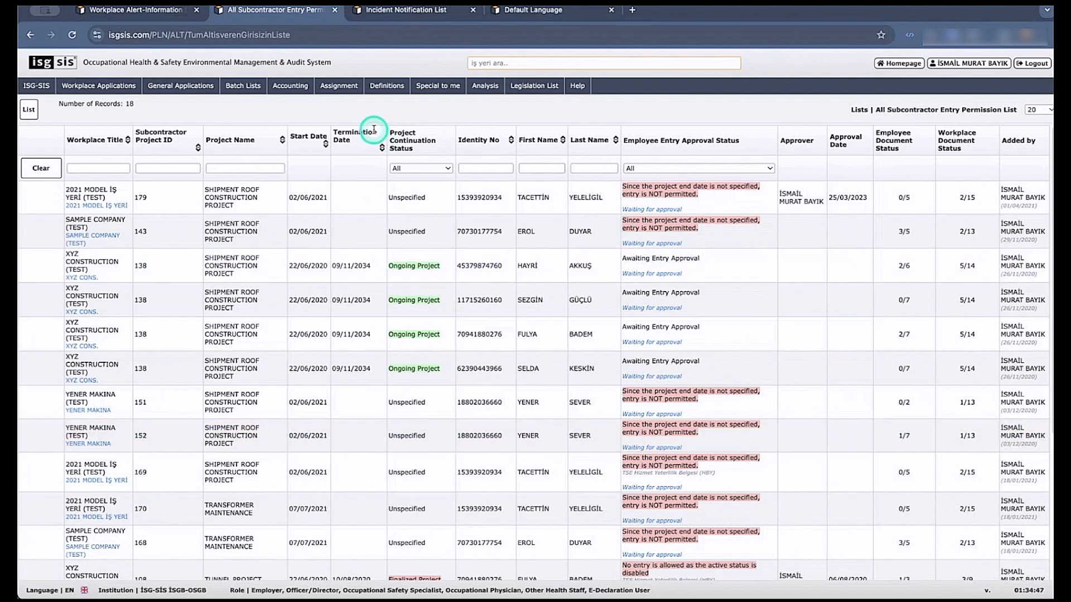
Open the training definitions list.
click(450, 87)
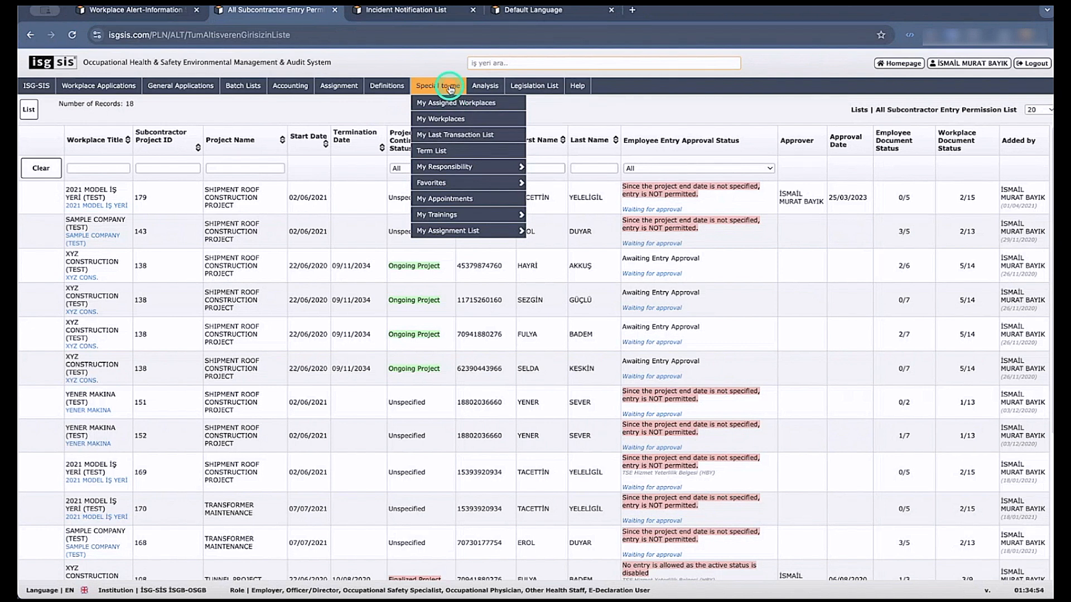
click(387, 86)
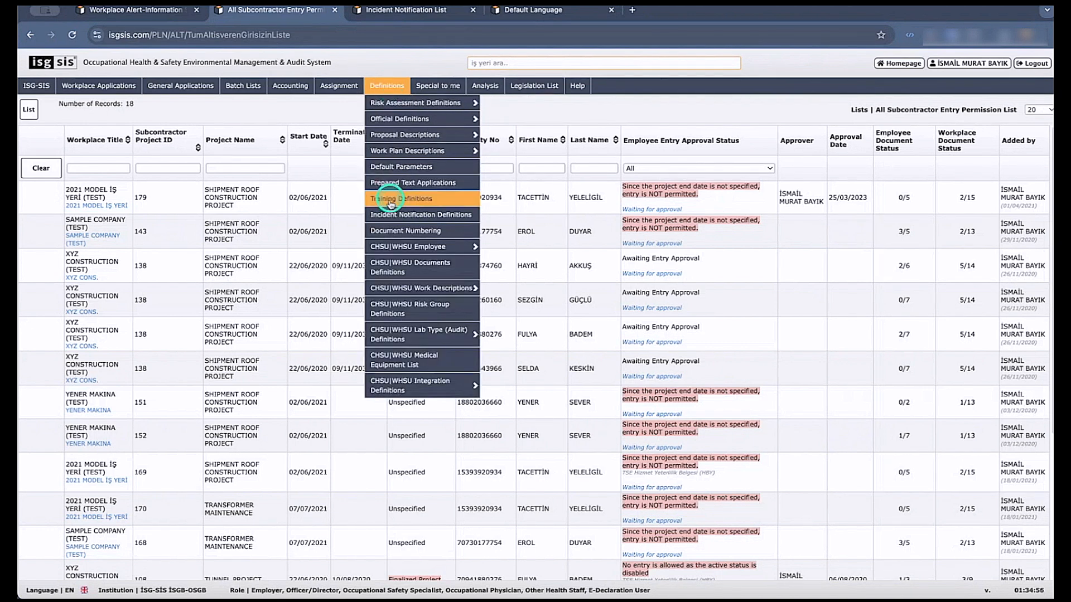
mouse_move(389, 254)
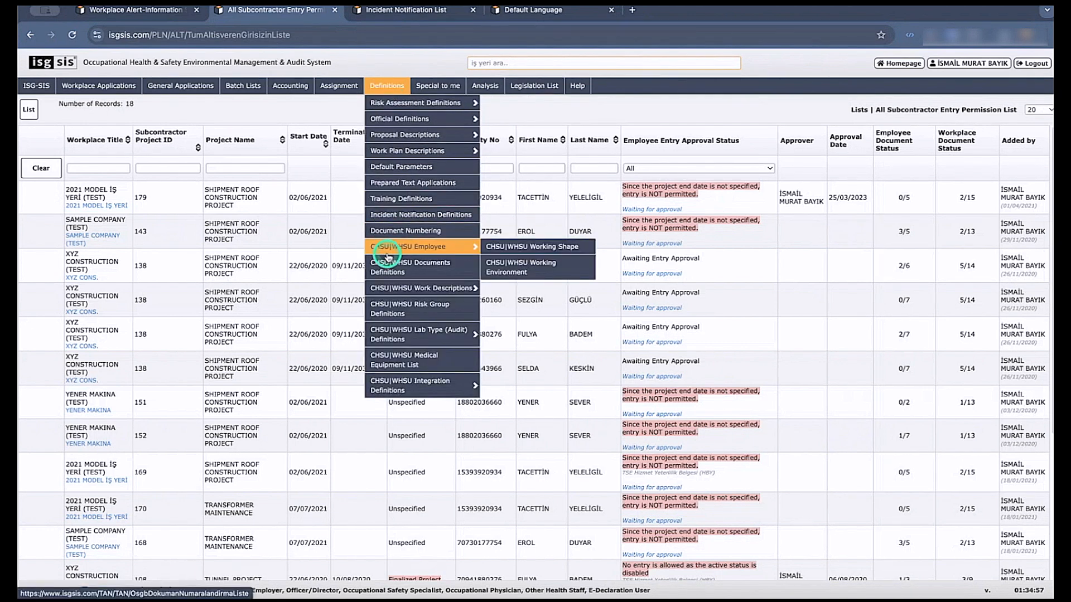
click(400, 199)
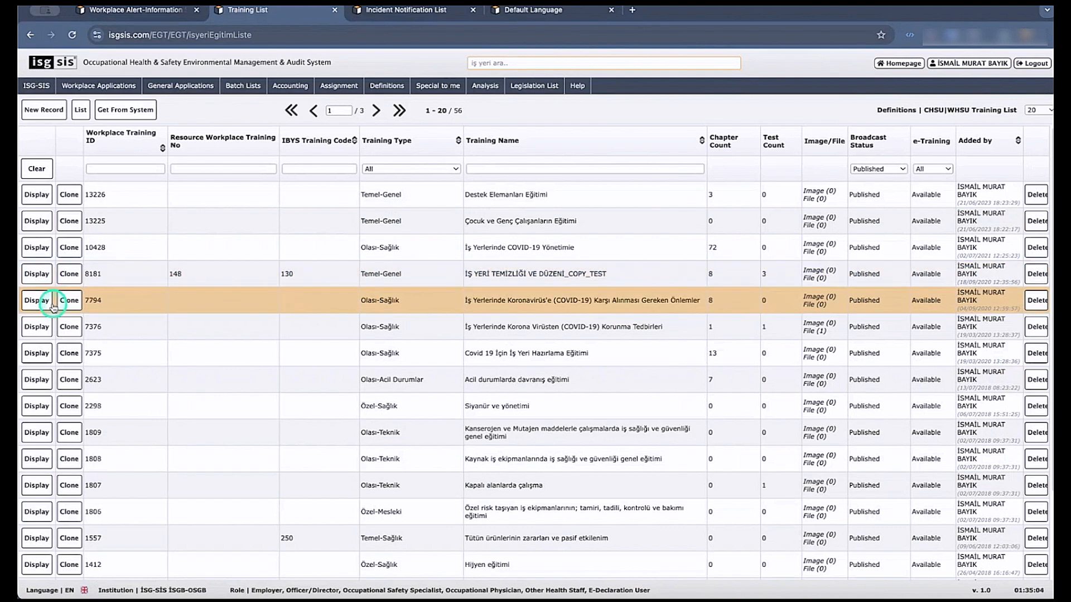
Go to the last page of the training list and display training 147, Çalışanların yasal hak ve sorumlulukları.
mouse_move(324, 83)
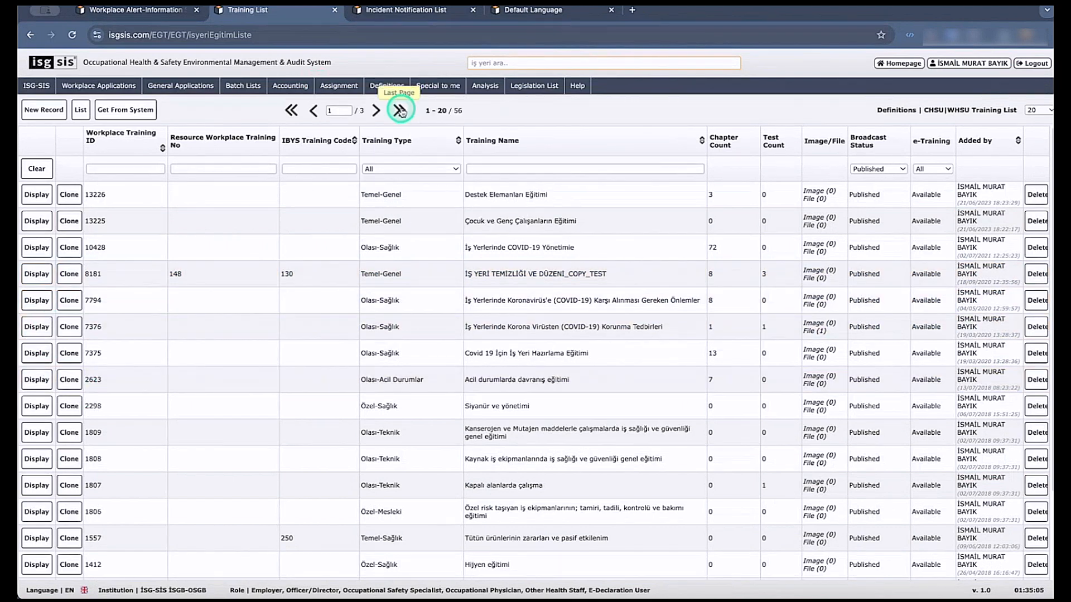
click(396, 110)
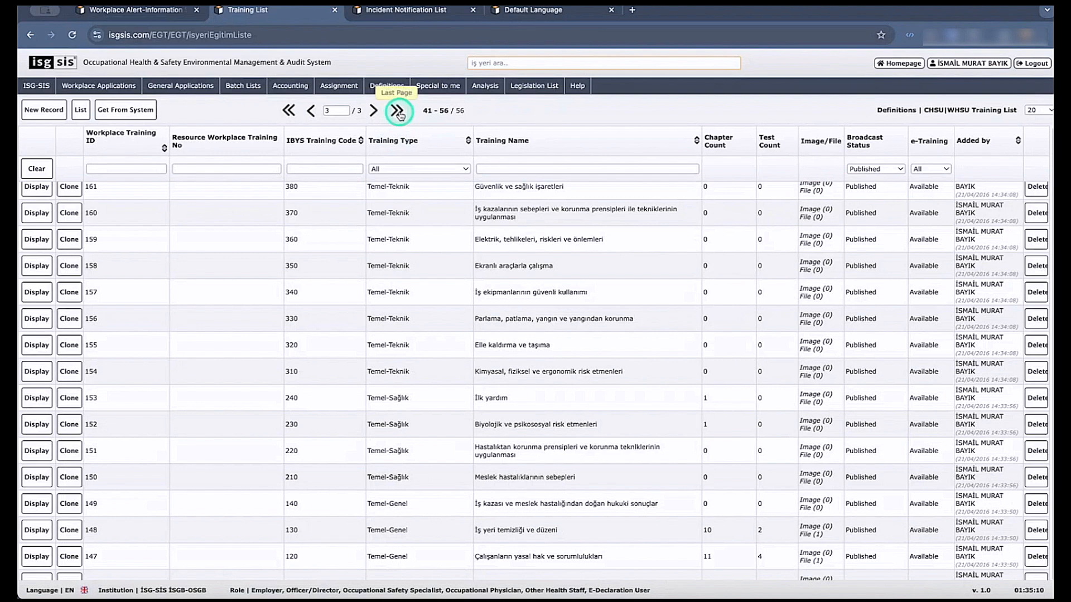
scroll(258, 487, down, 1)
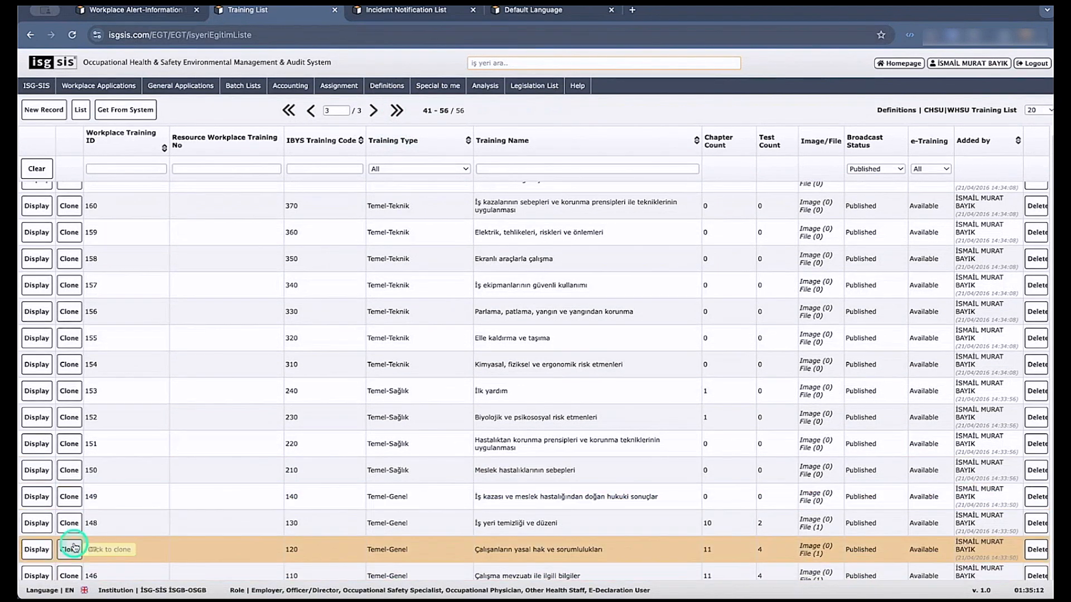
click(51, 549)
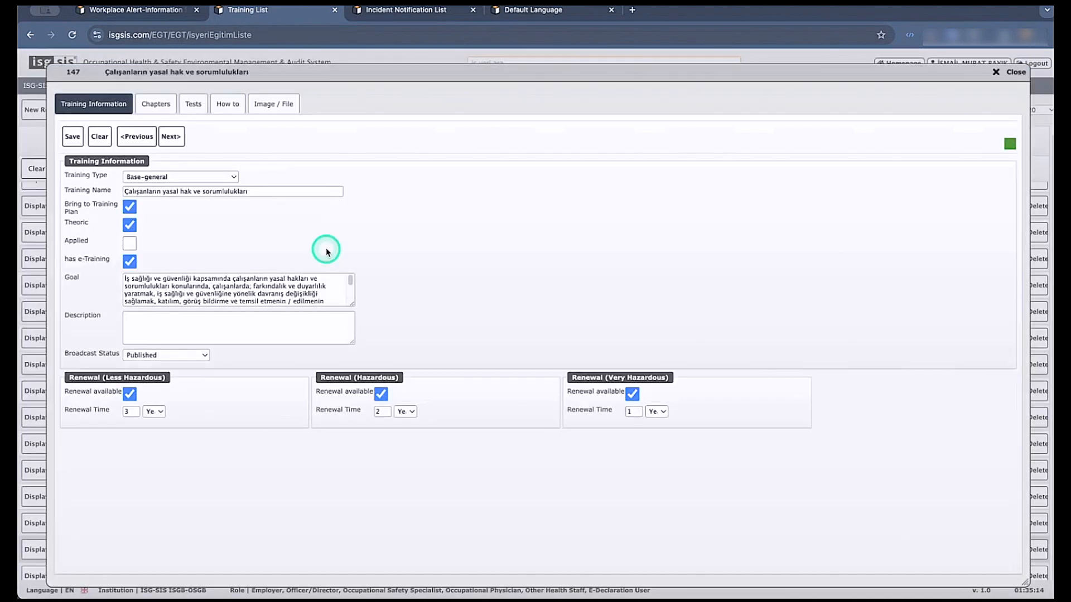
View the training's chapter list and the contents of chapters BÖLÜM 1.1: AMAÇ and BÖLÜM 1.3: ALT BAŞLIKLAR, closing each without saving.
click(159, 103)
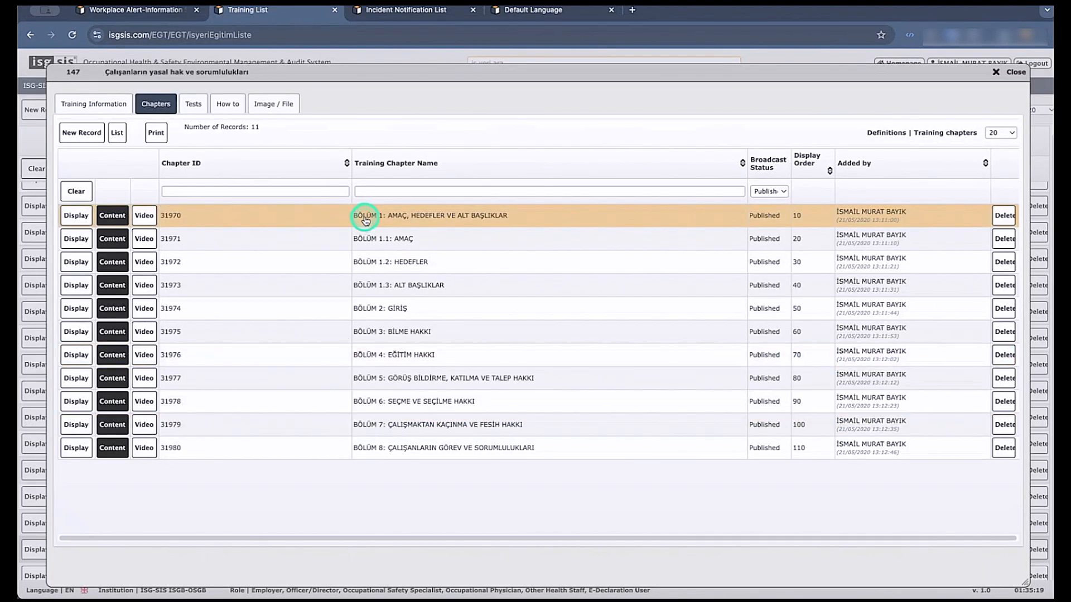
click(112, 239)
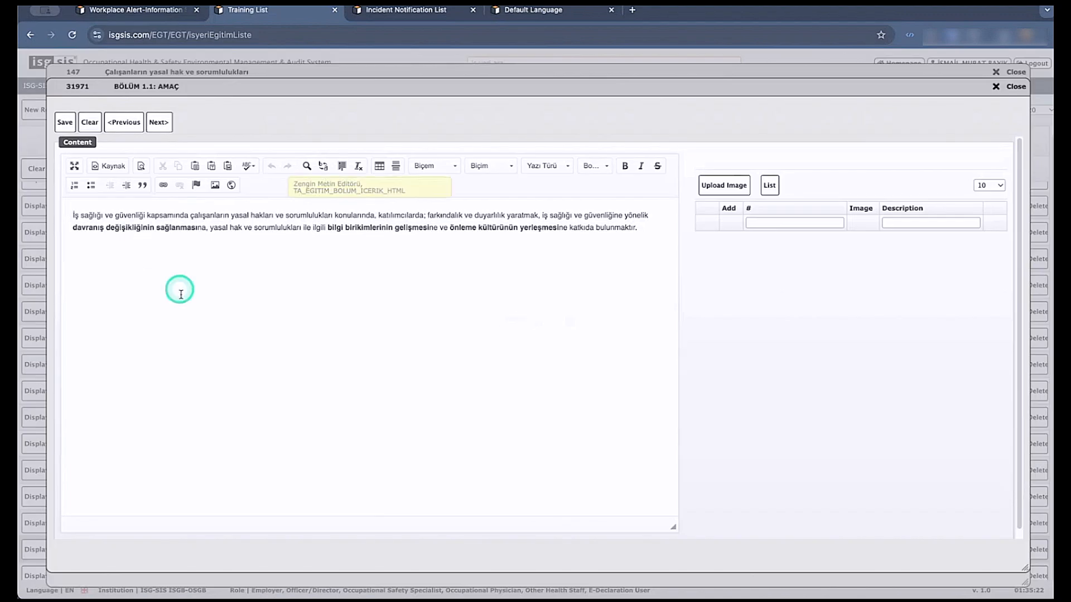
click(1010, 87)
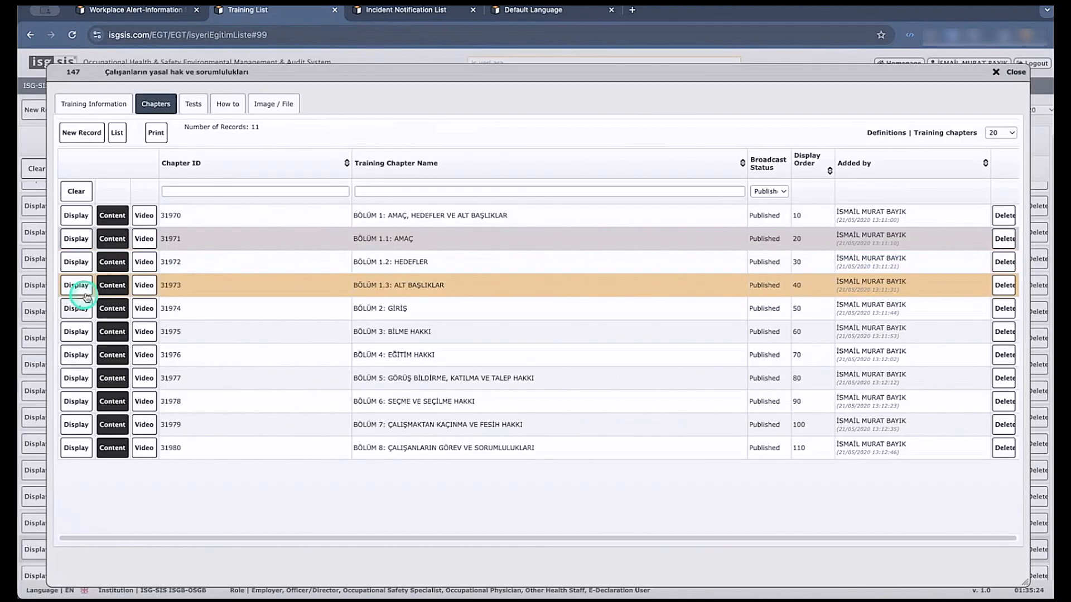
click(112, 285)
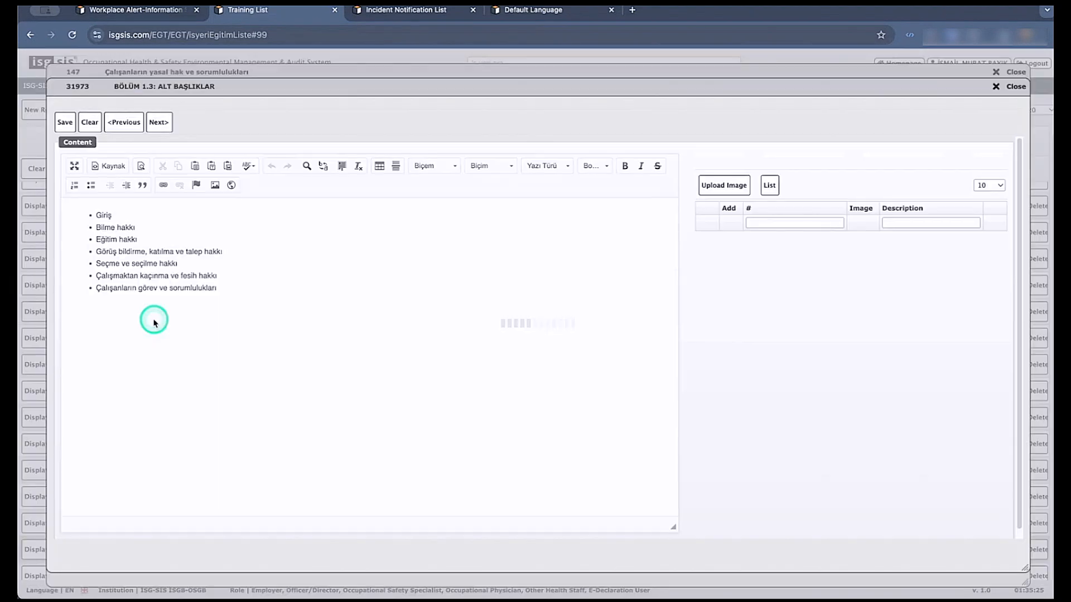
click(996, 87)
Review the third question of test 10157 among the training's tests, and bring up that test's printable question report.
click(191, 106)
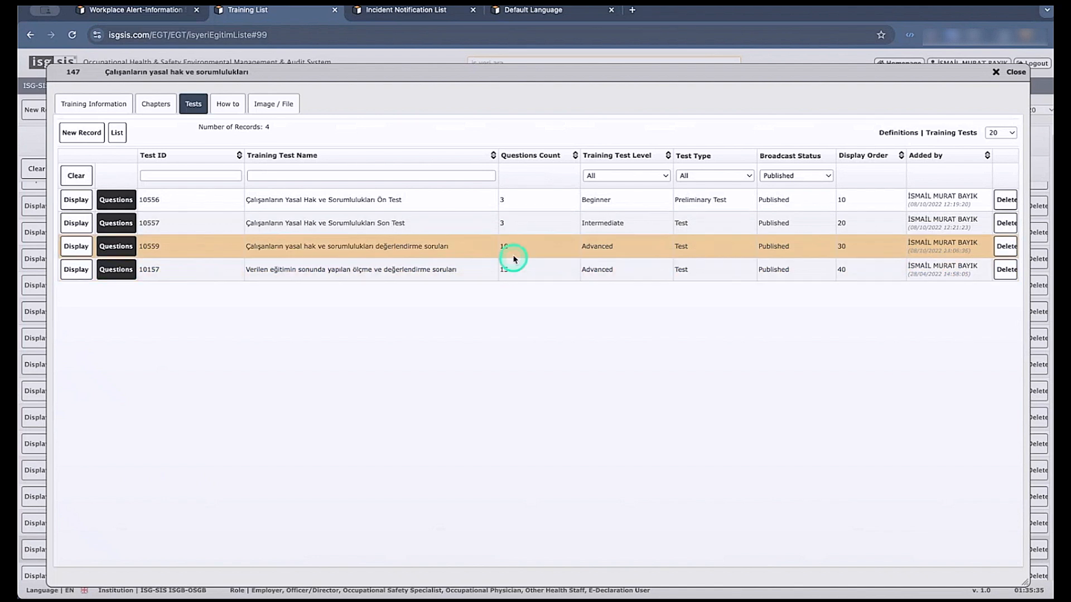
click(113, 270)
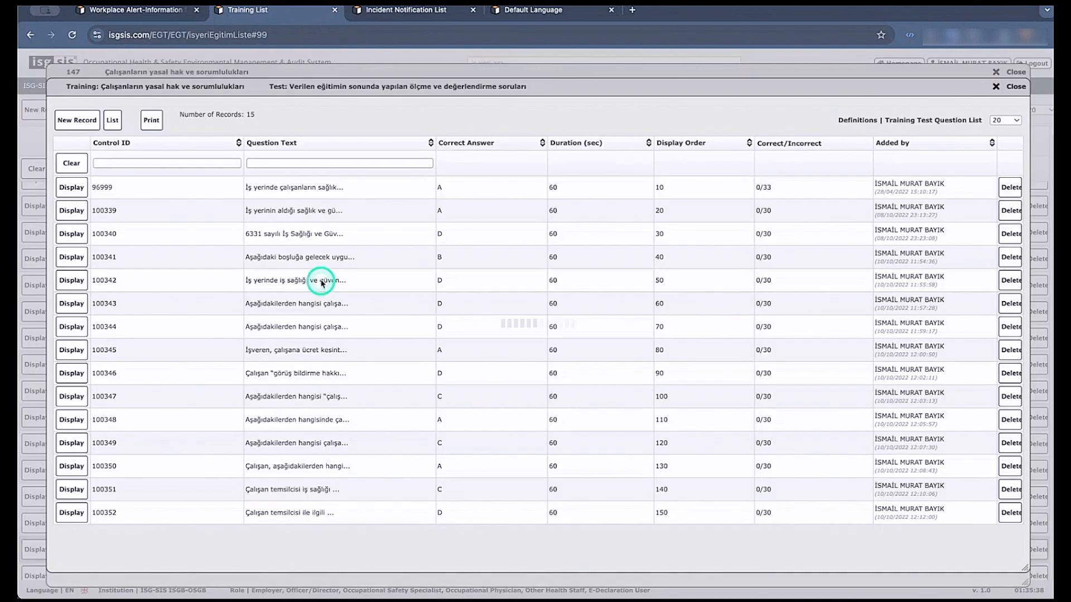
click(77, 234)
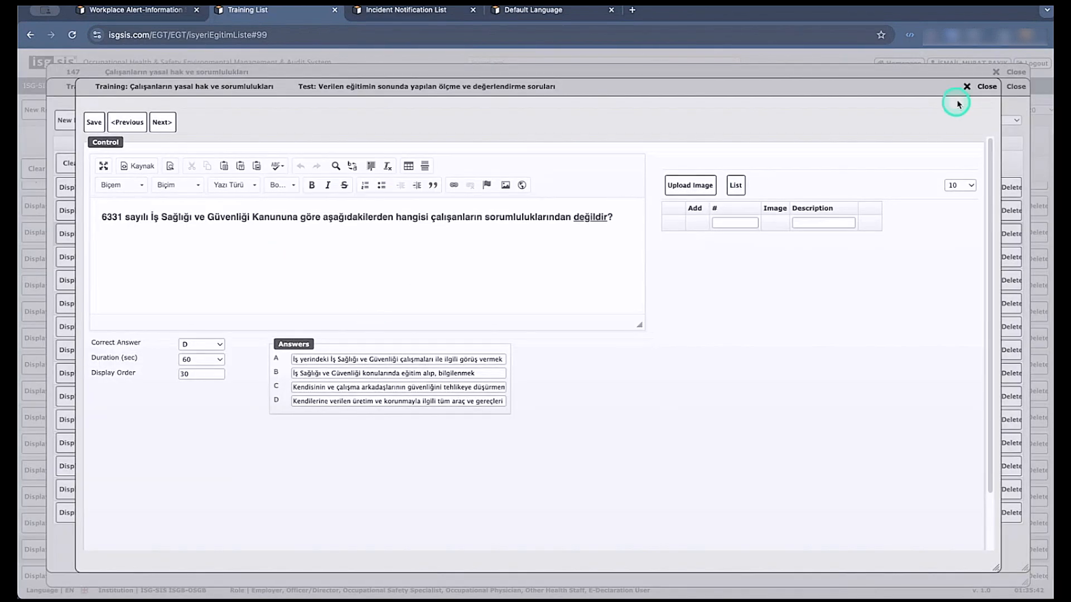
click(969, 87)
click(149, 120)
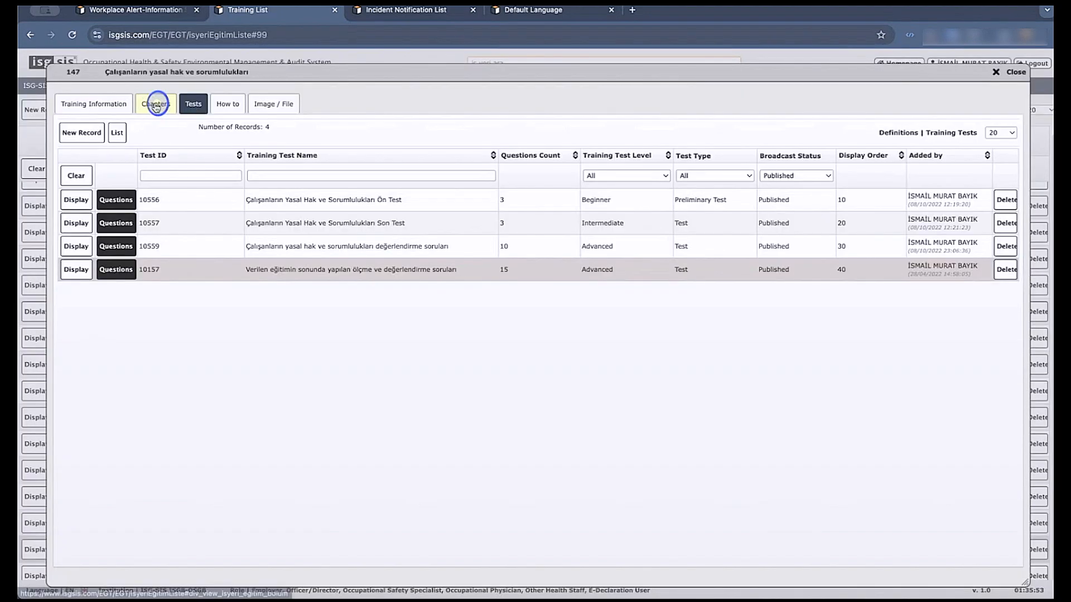
Generate the training's chapter list report, view it as a PDF in a separate window, and close the report and the training record.
click(156, 103)
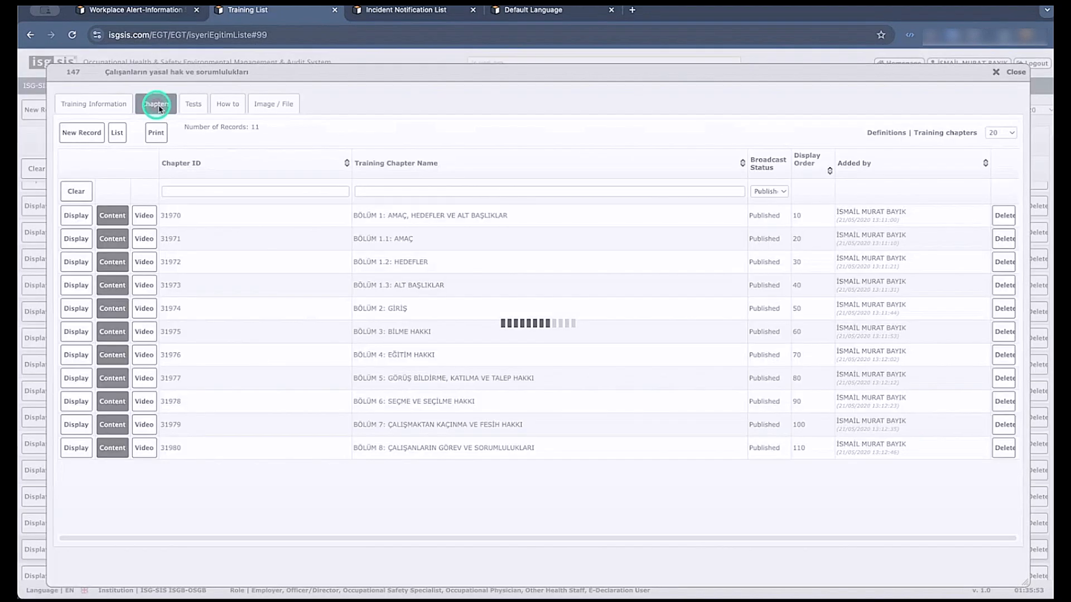
click(156, 135)
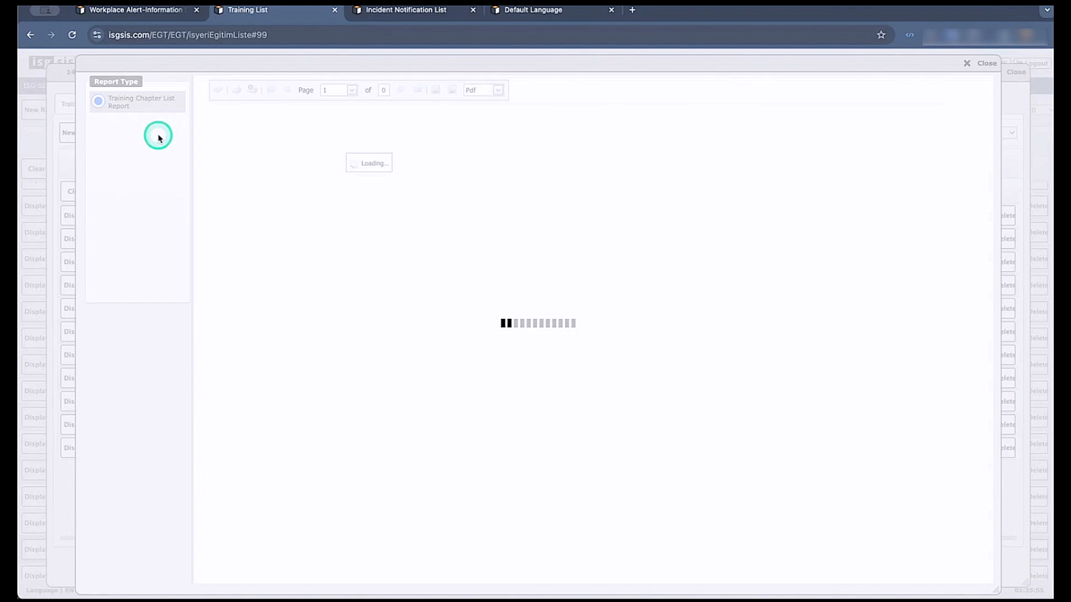
scroll(323, 230, down, 3)
scroll(324, 230, up, 3)
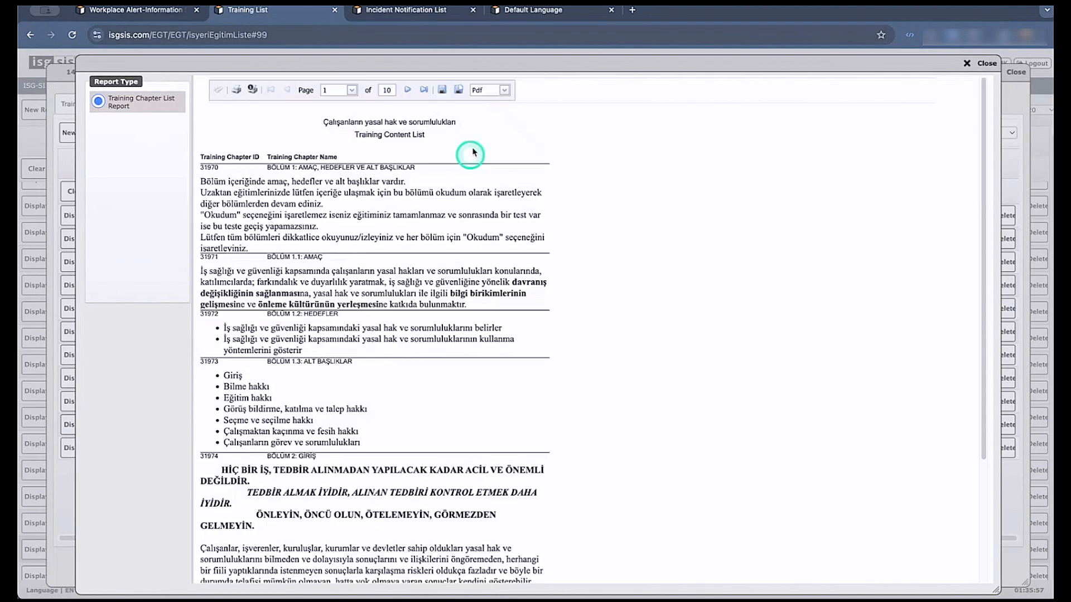
click(460, 94)
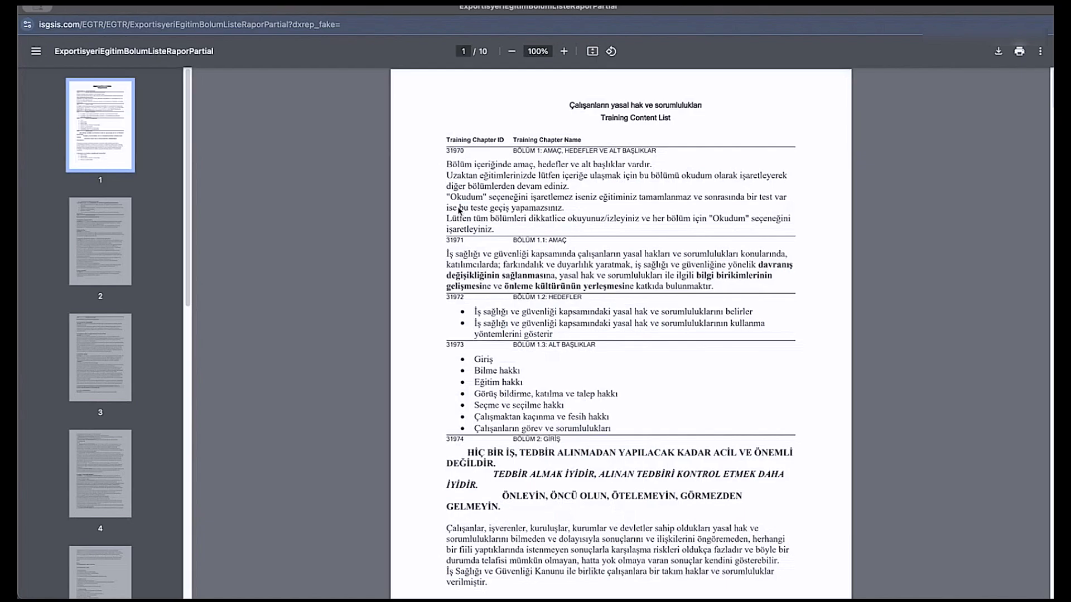
click(42, 10)
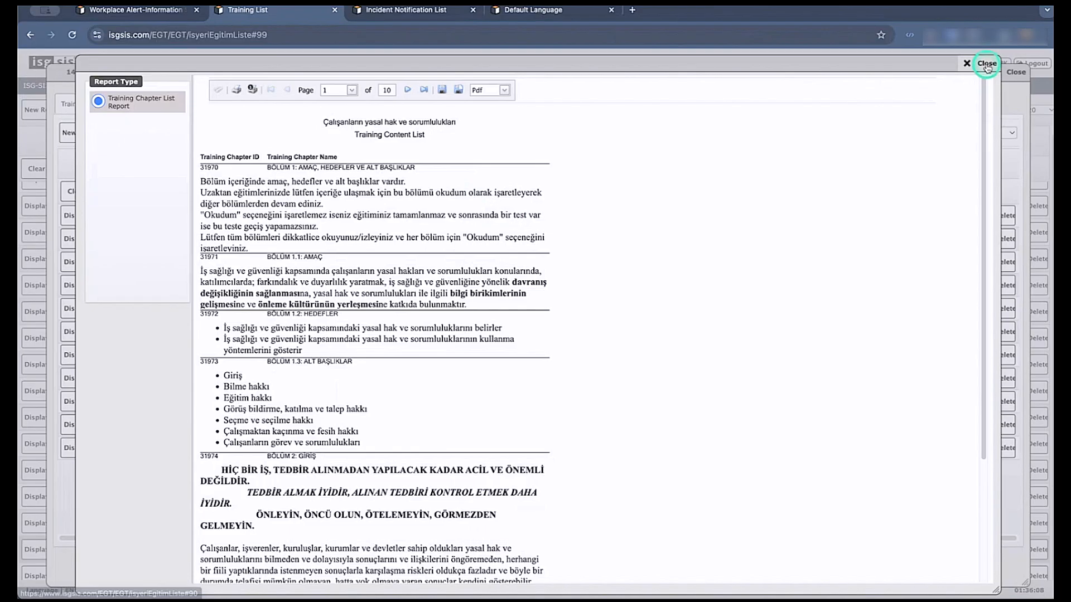
click(986, 66)
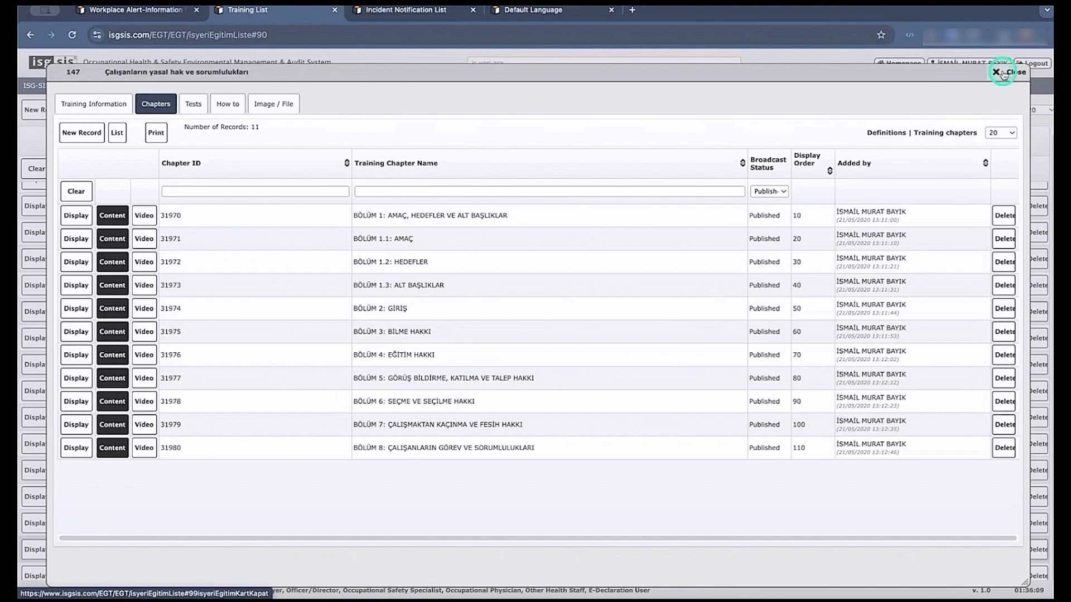
click(1007, 72)
Open the My e-Training List and set the General Study filter to All.
mouse_move(438, 86)
mouse_move(468, 214)
click(565, 231)
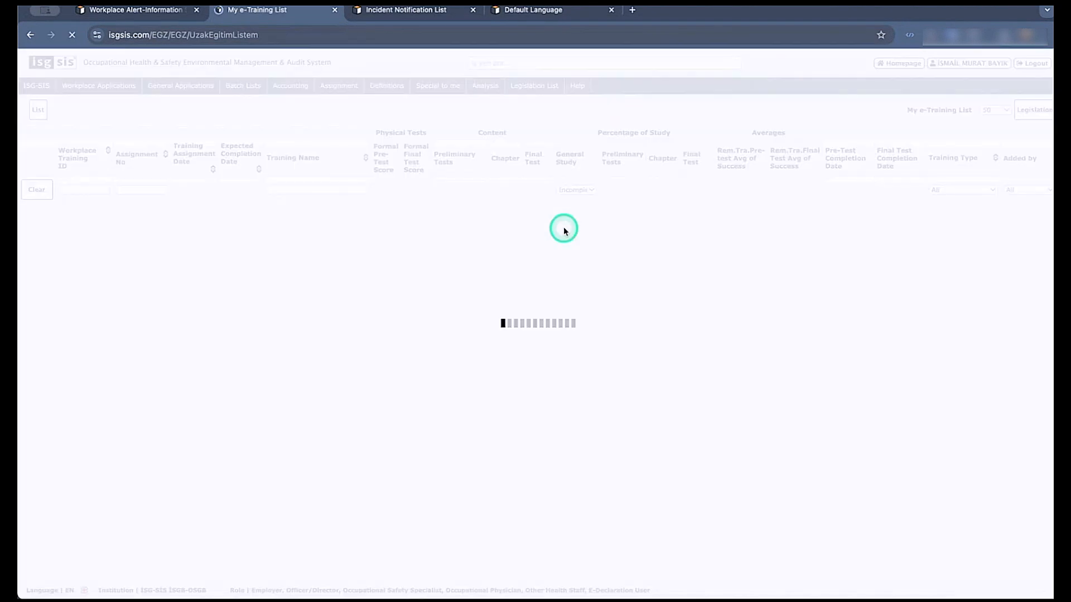
click(590, 190)
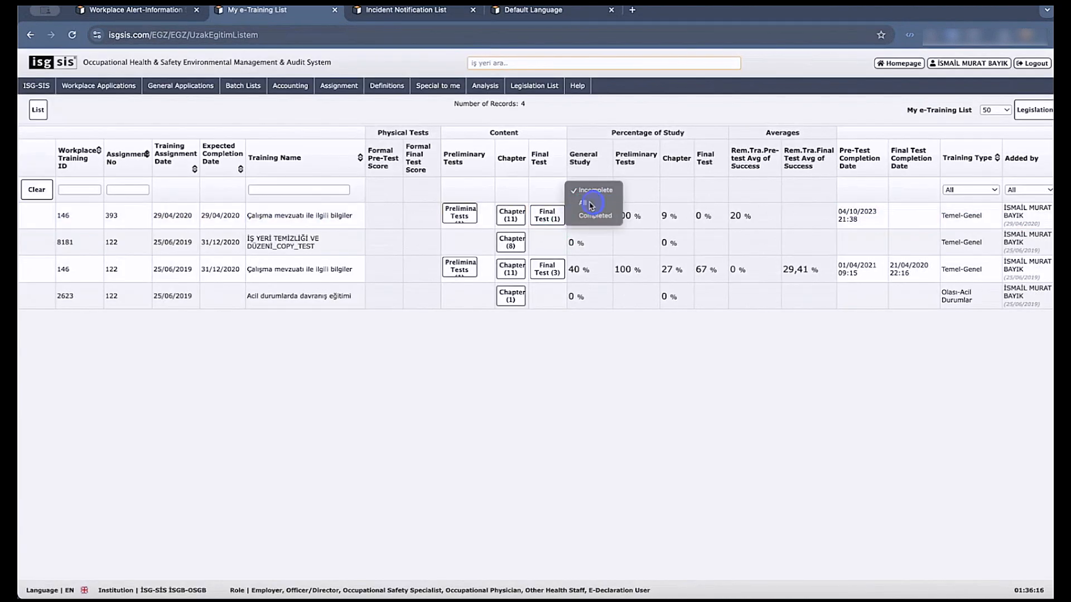
click(590, 206)
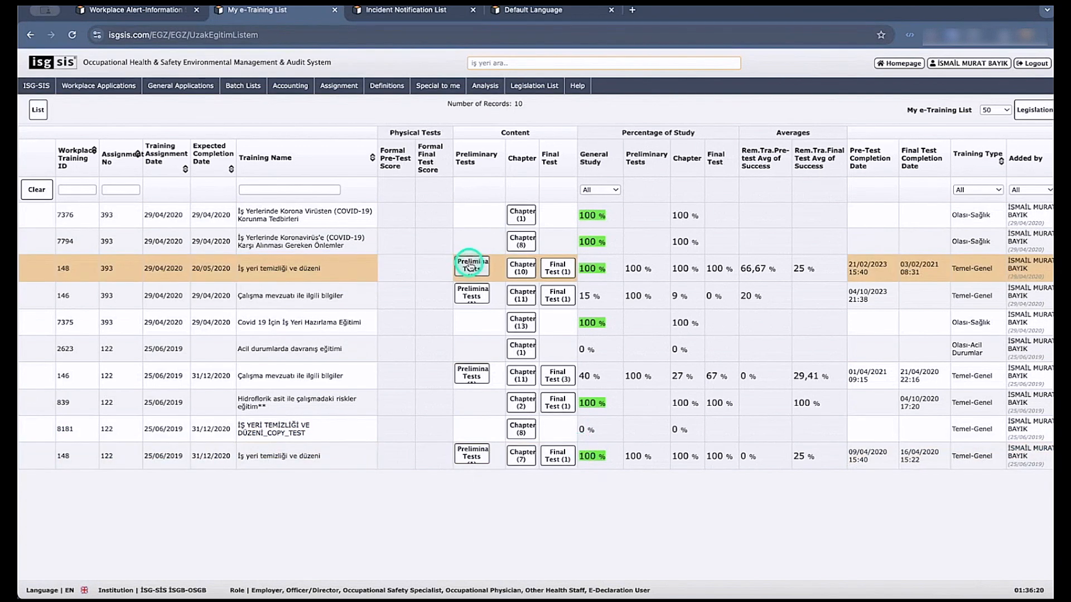
Review the first two questions of the Seviye Belirleme Testi final test for training İş yeri temizliği ve düzeni, assignment 393, and close it.
click(557, 269)
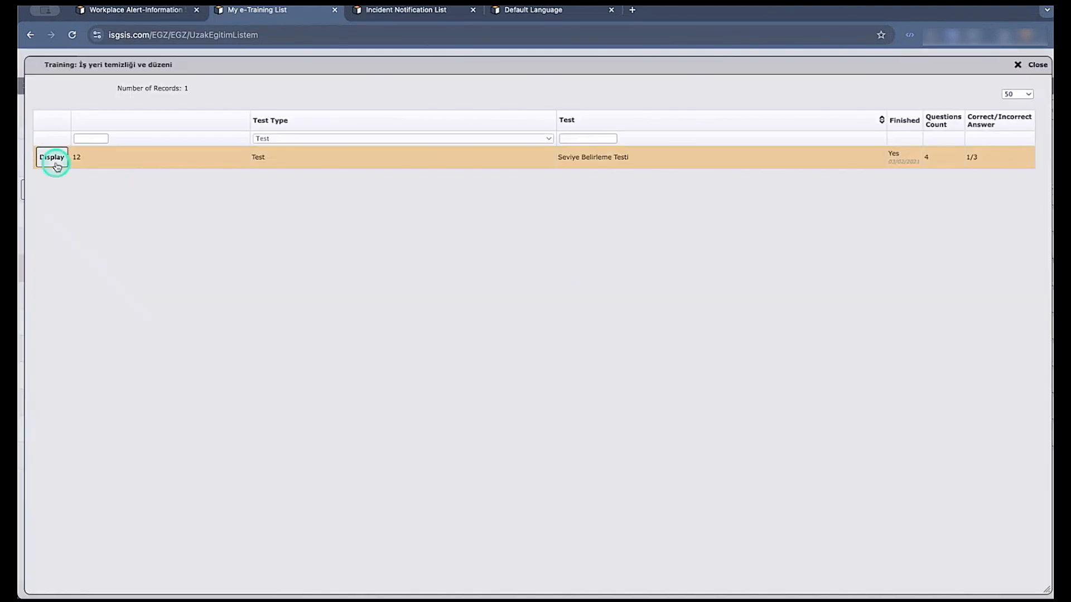
click(52, 157)
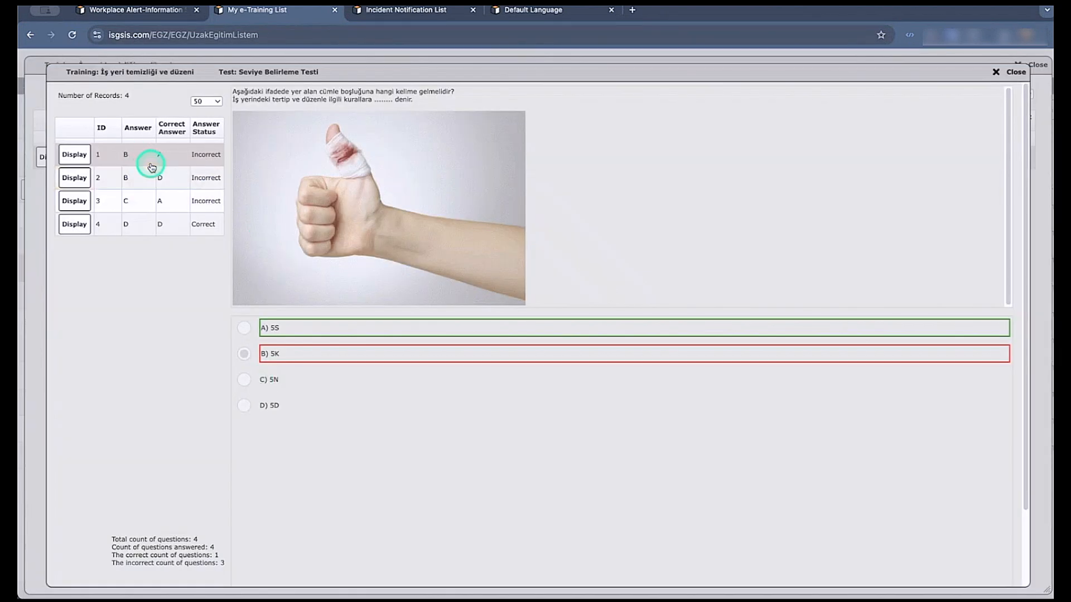
click(185, 179)
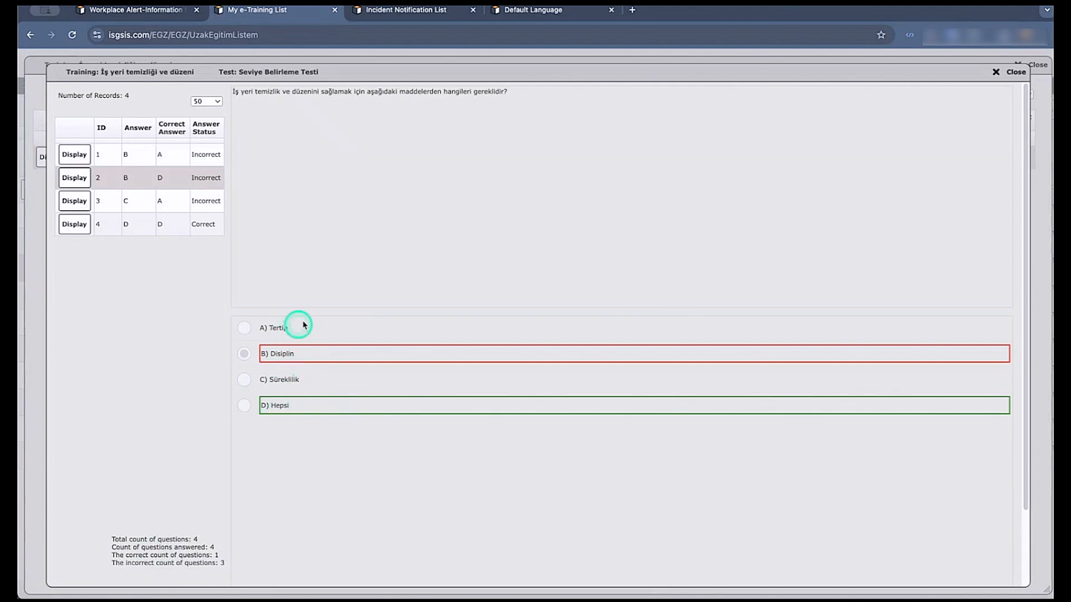
click(995, 71)
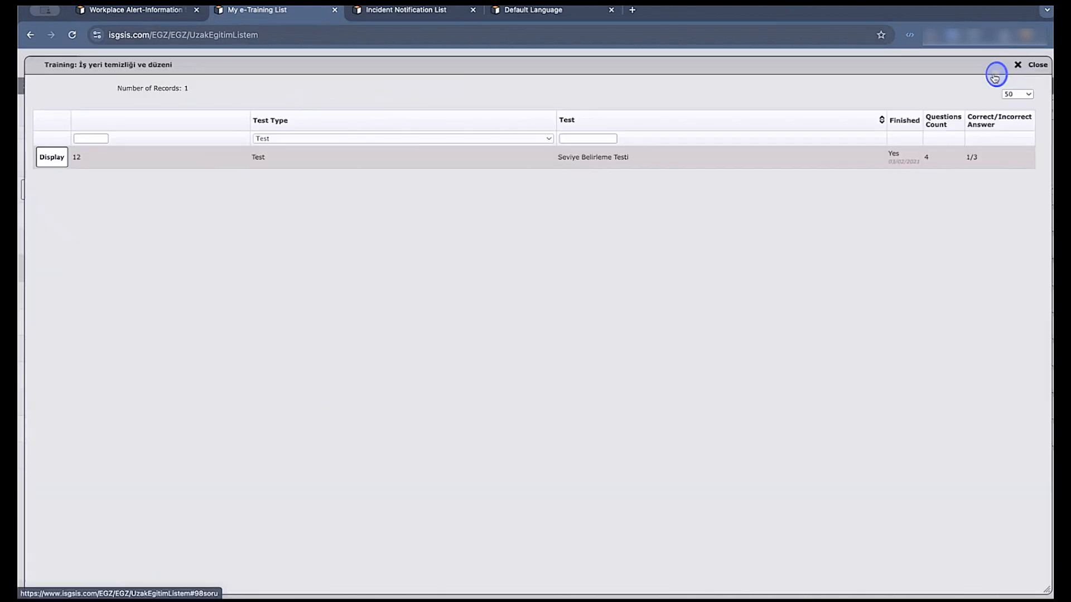
click(1038, 65)
Open the chapters of İş yeri temizliği ve düzeni, assignment 393, and look through BÖLÜM 1.1 to BÖLÜM 2: GİRİŞ.
click(523, 273)
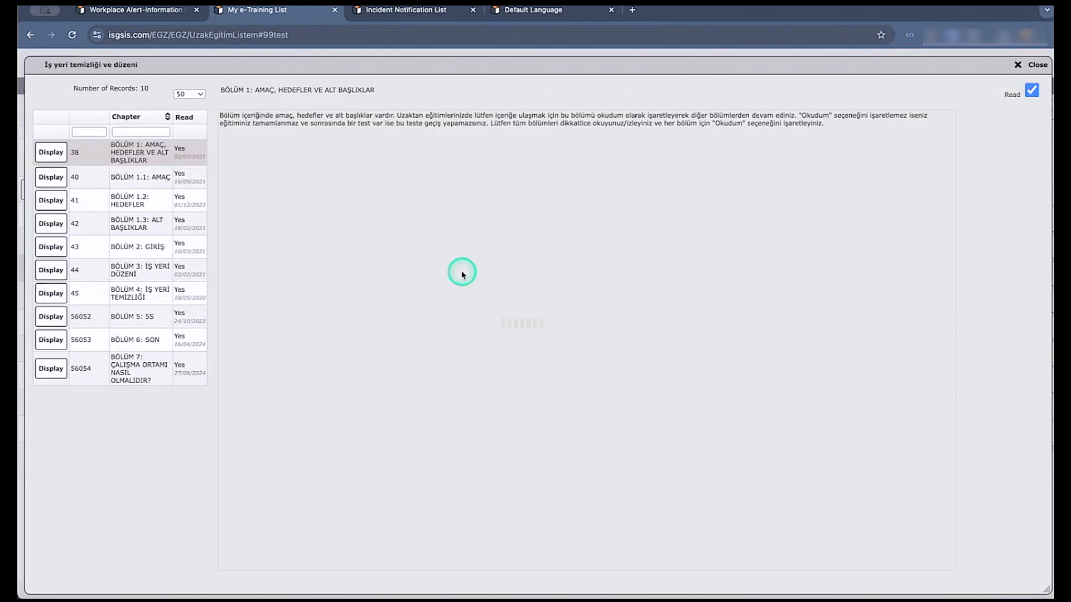
click(166, 177)
click(152, 199)
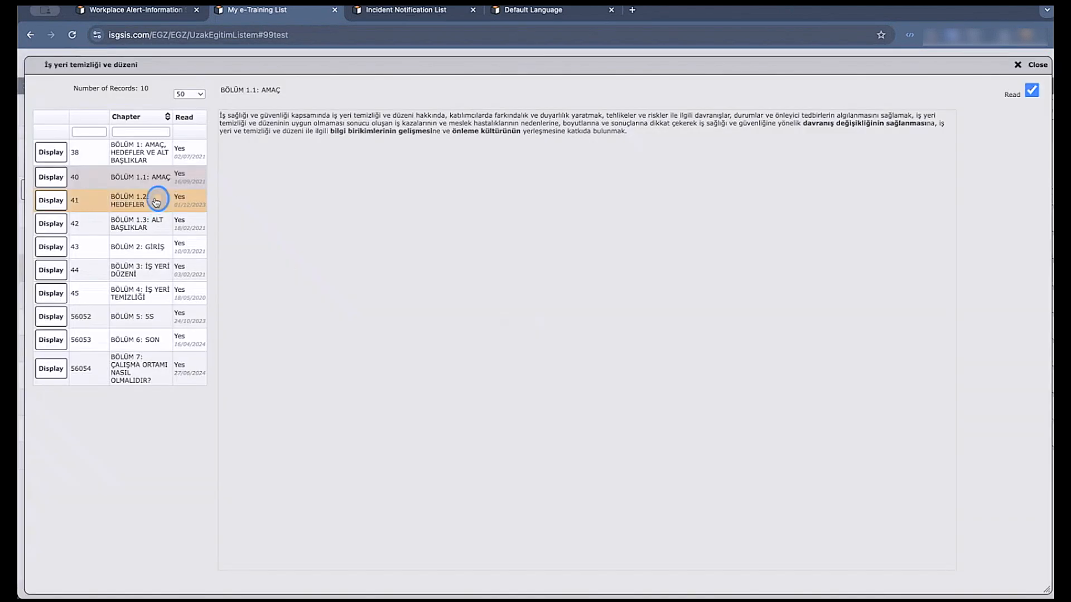
click(148, 221)
click(146, 244)
Clear the Read mark of chapter BÖLÜM 3: İŞ YERİ DÜZENİ and close the chapter viewer.
click(140, 270)
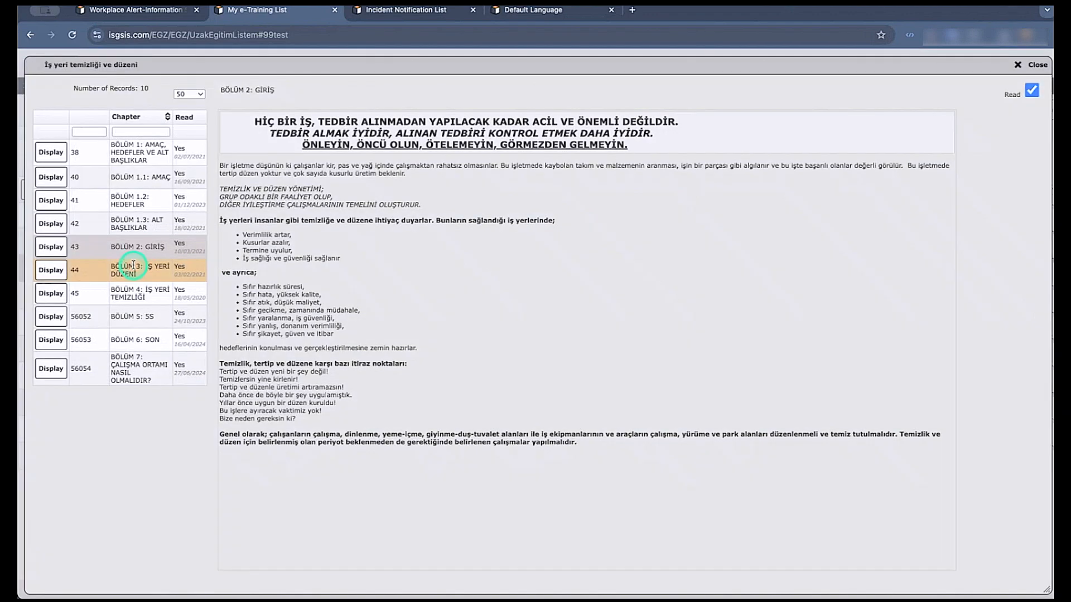
click(1032, 92)
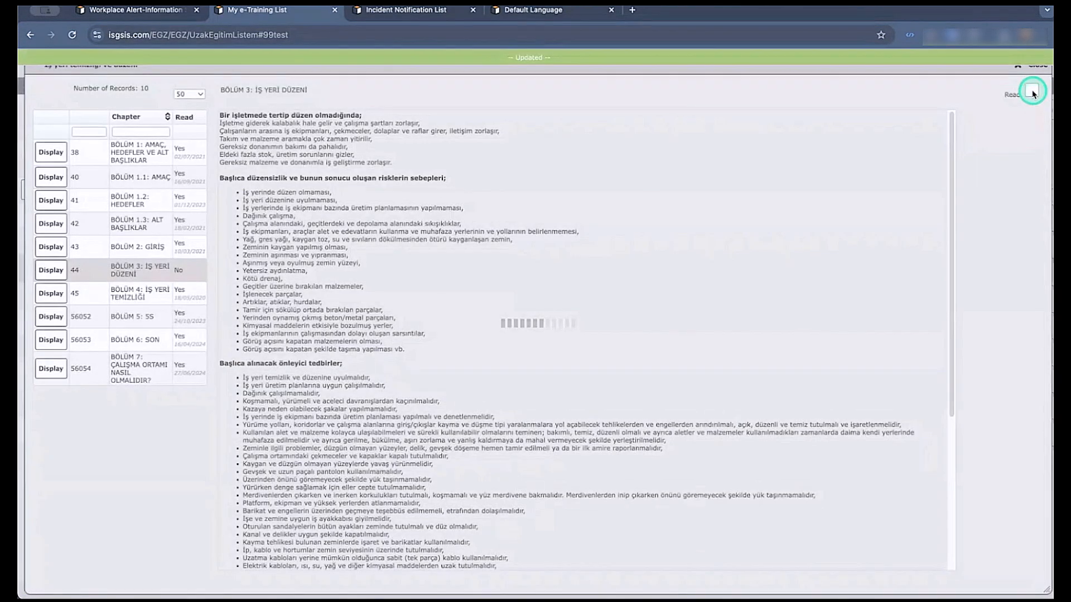
click(1036, 65)
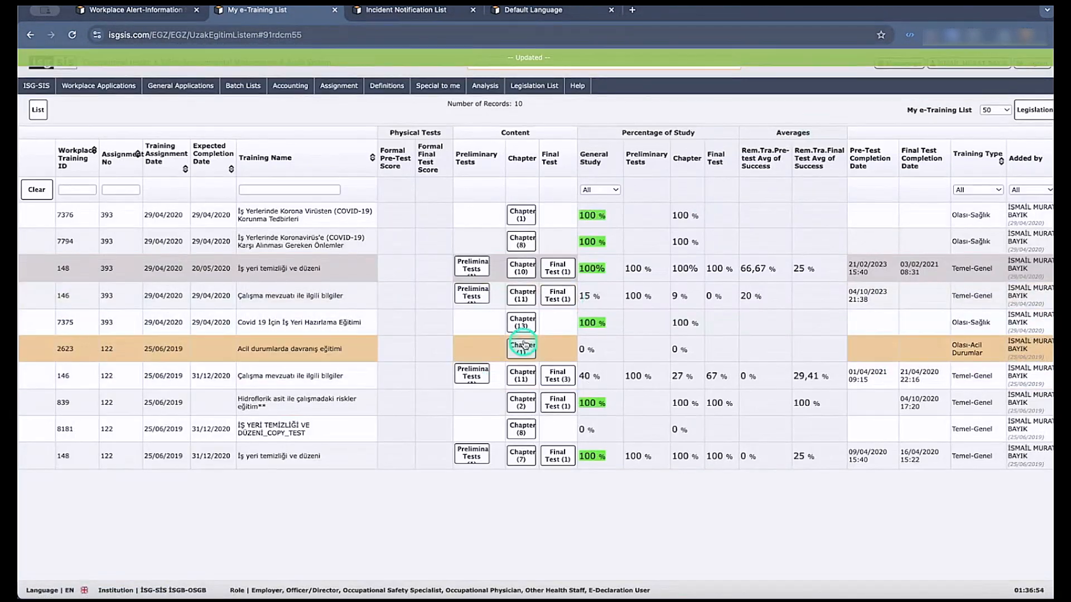
Open the chapters of Covid 19 İçin İş Yeri Hazırlama Eğitimi, look through Giriş to the Orta Maruz Kalma Riskinde chapter, and close the viewer.
click(521, 322)
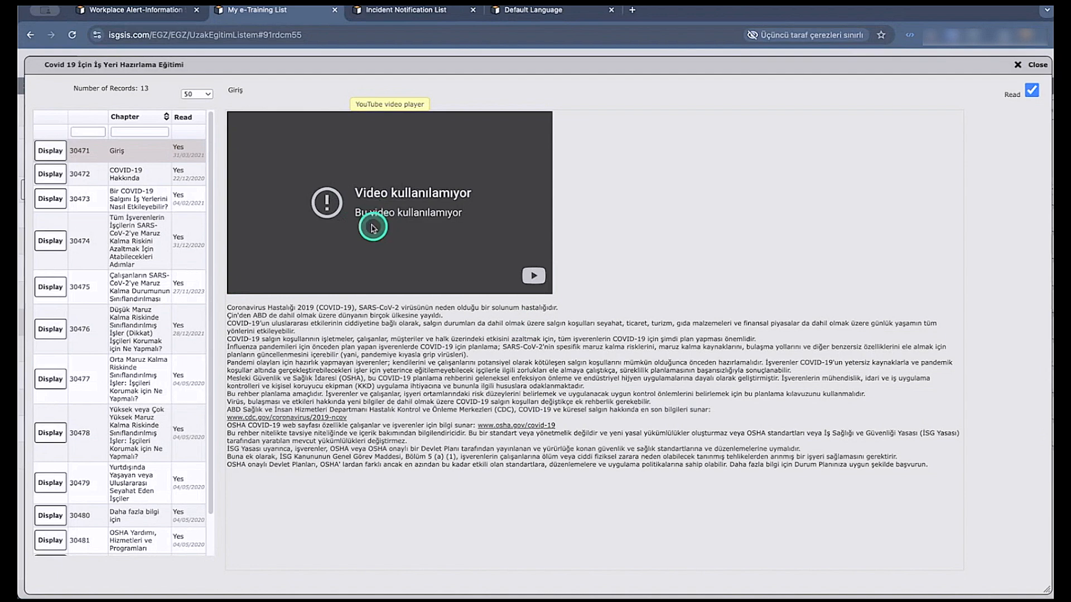
click(113, 187)
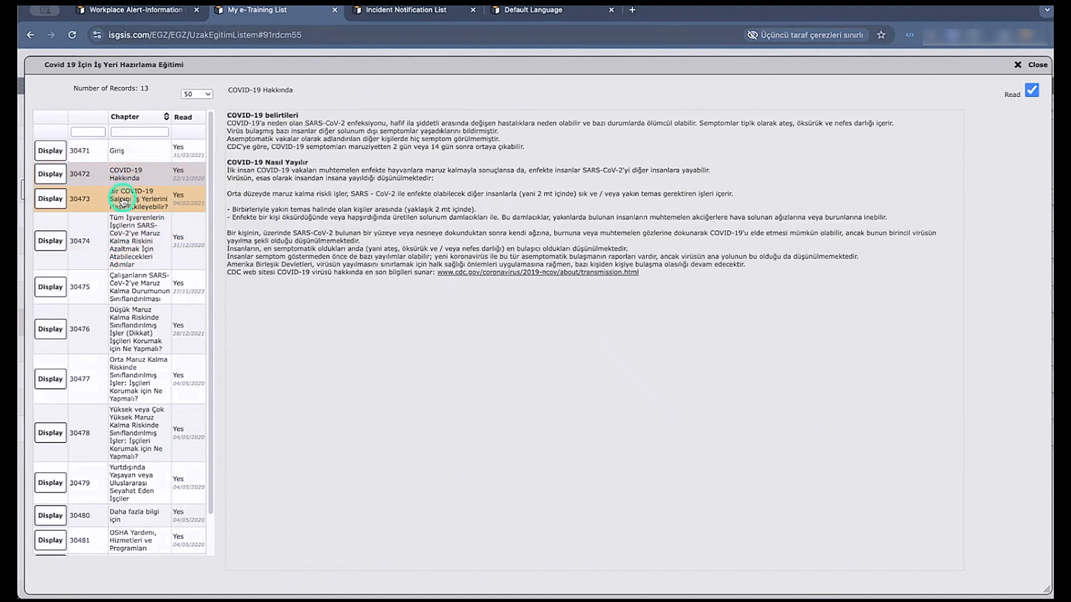
click(119, 207)
click(119, 234)
click(132, 290)
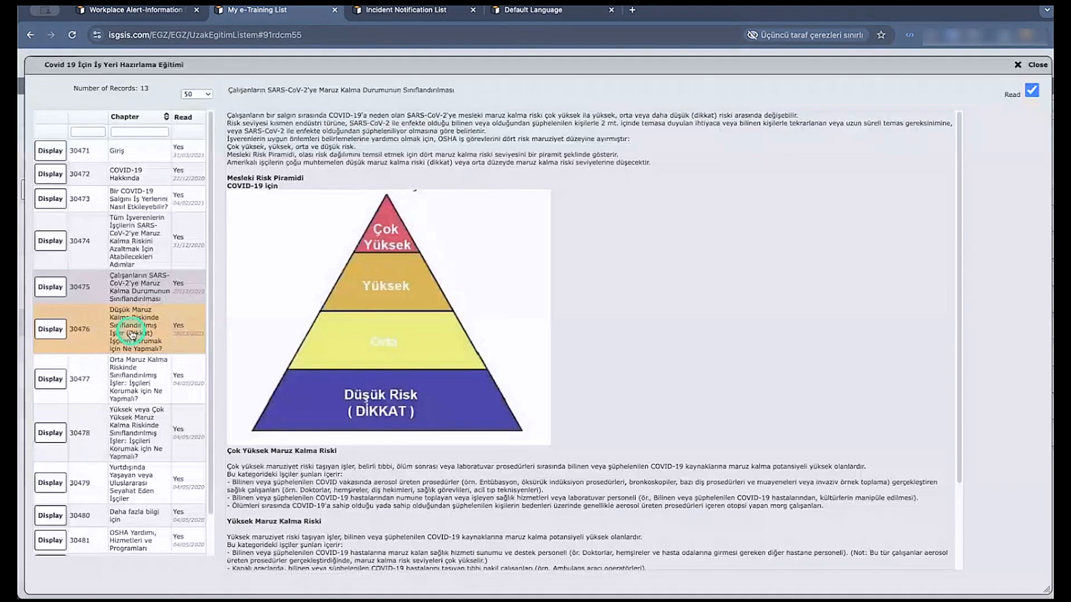
click(132, 350)
click(136, 376)
click(696, 225)
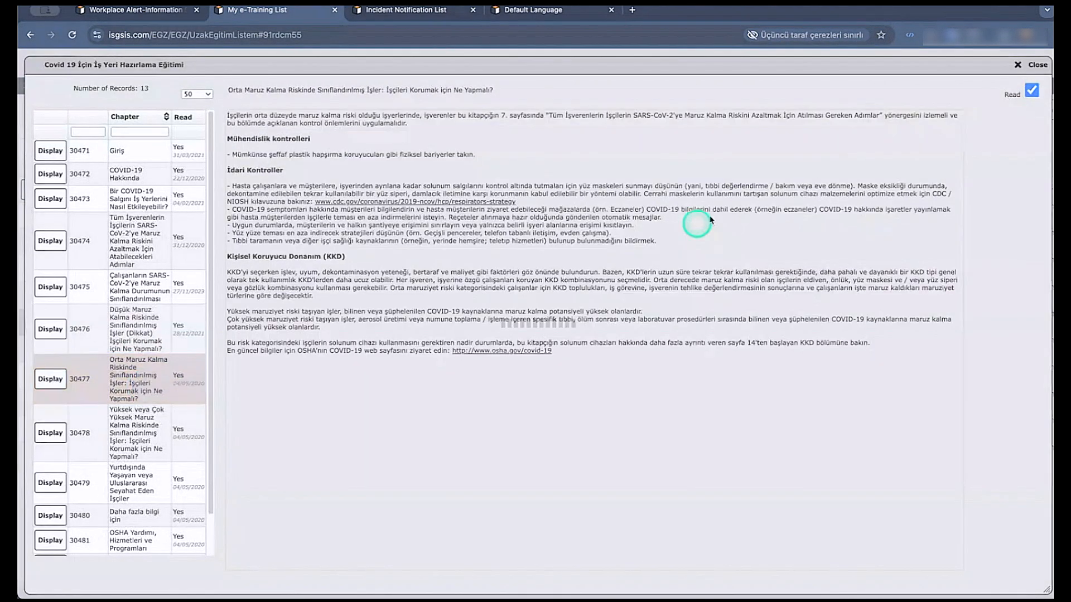
click(1036, 65)
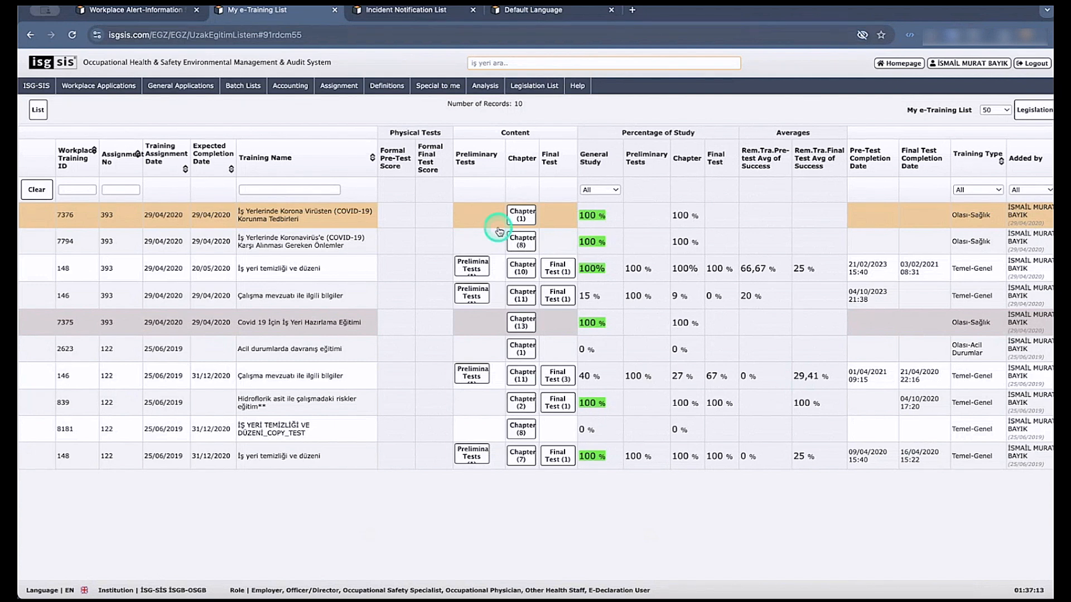
Open the chapter of İş Yerlerinde Korona Virüsten (COVID-19) Korunma Tedbirleri and play its embedded video on the 14 coronavirus rules.
click(519, 216)
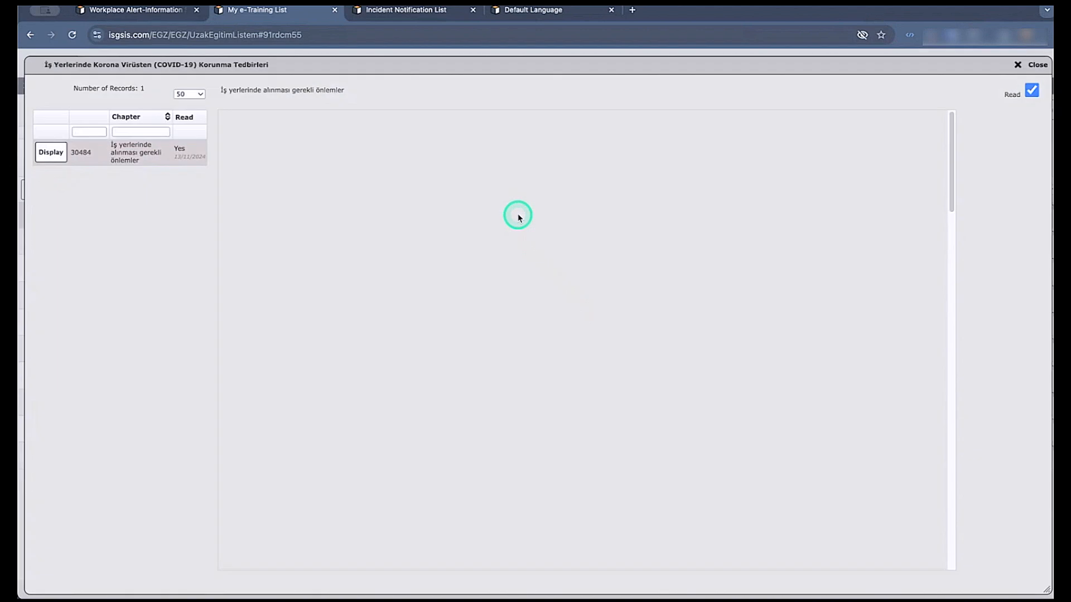
scroll(609, 377, down, 5)
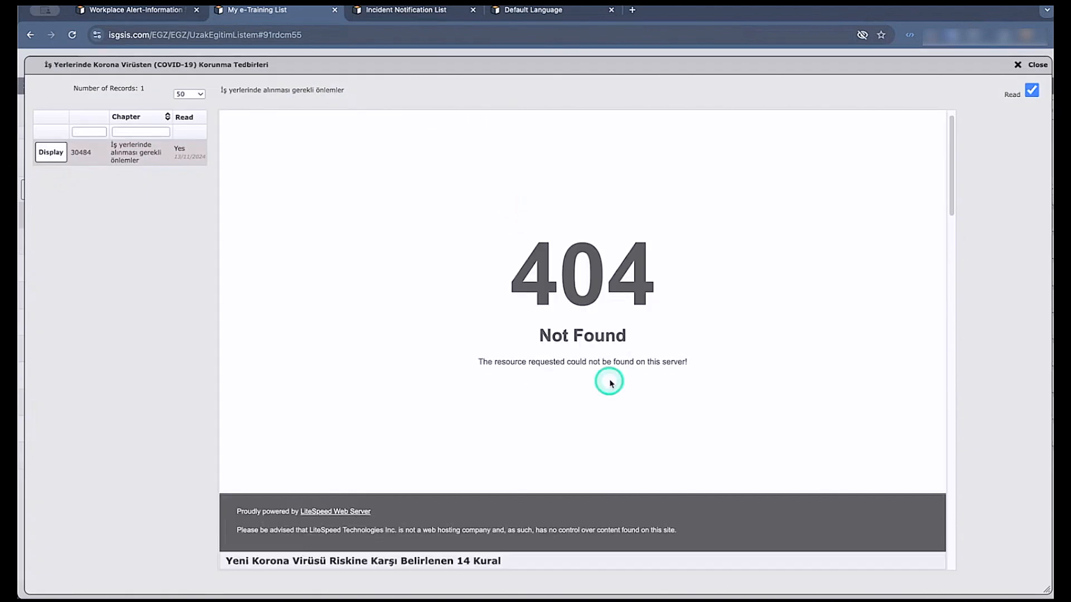
scroll(611, 382, down, 6)
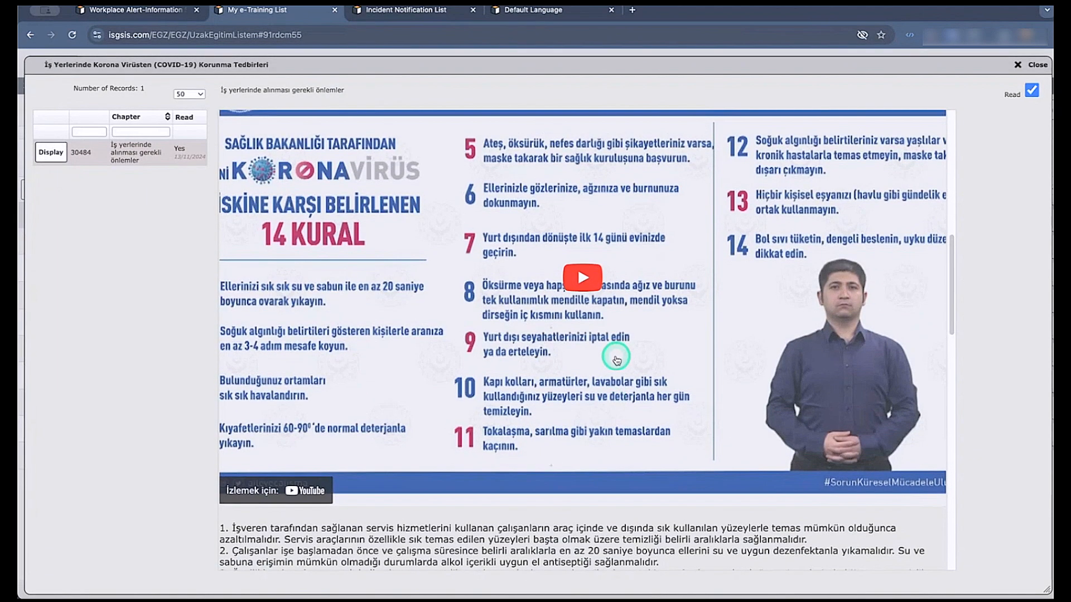
scroll(608, 357, up, 1)
click(586, 304)
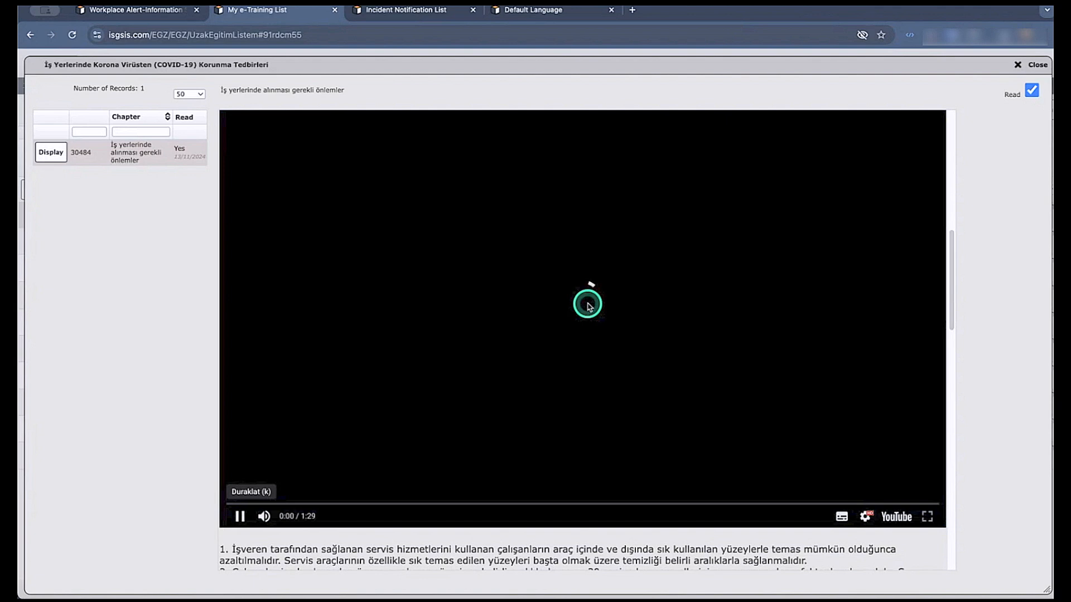